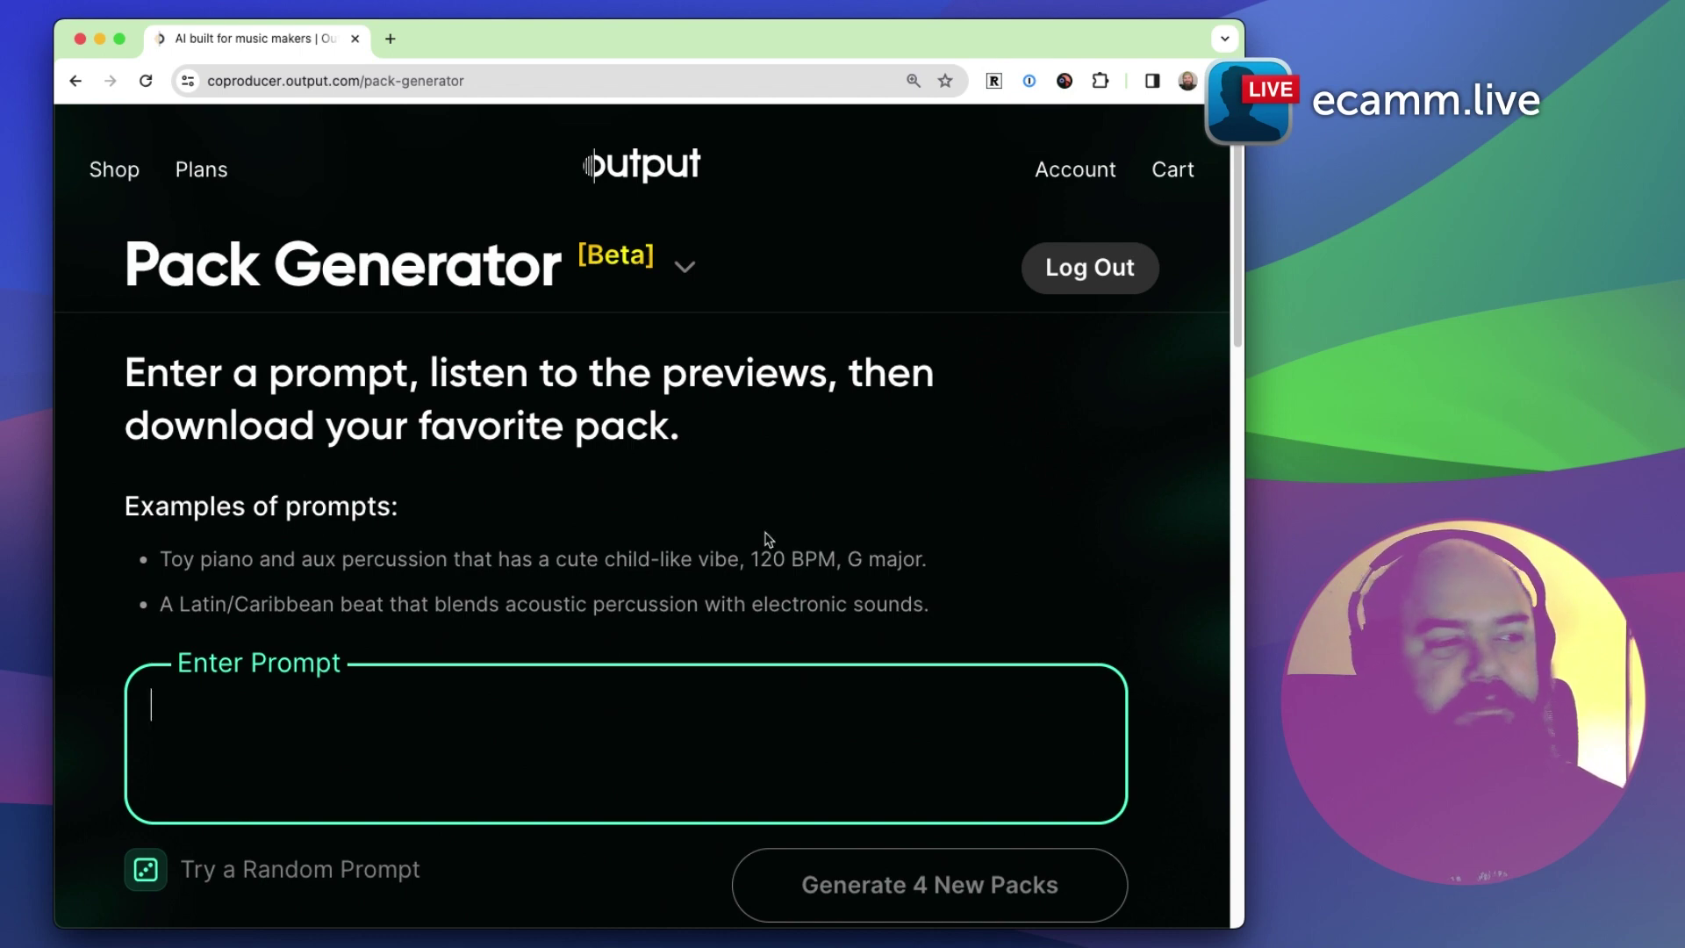
Step: Paste the 'middle of the night insomnia vibes driven to create 134 bpm a minor' prompt and generate four packs
text(middle of the night insomnia vibes driven to create 134 bpm a minor)
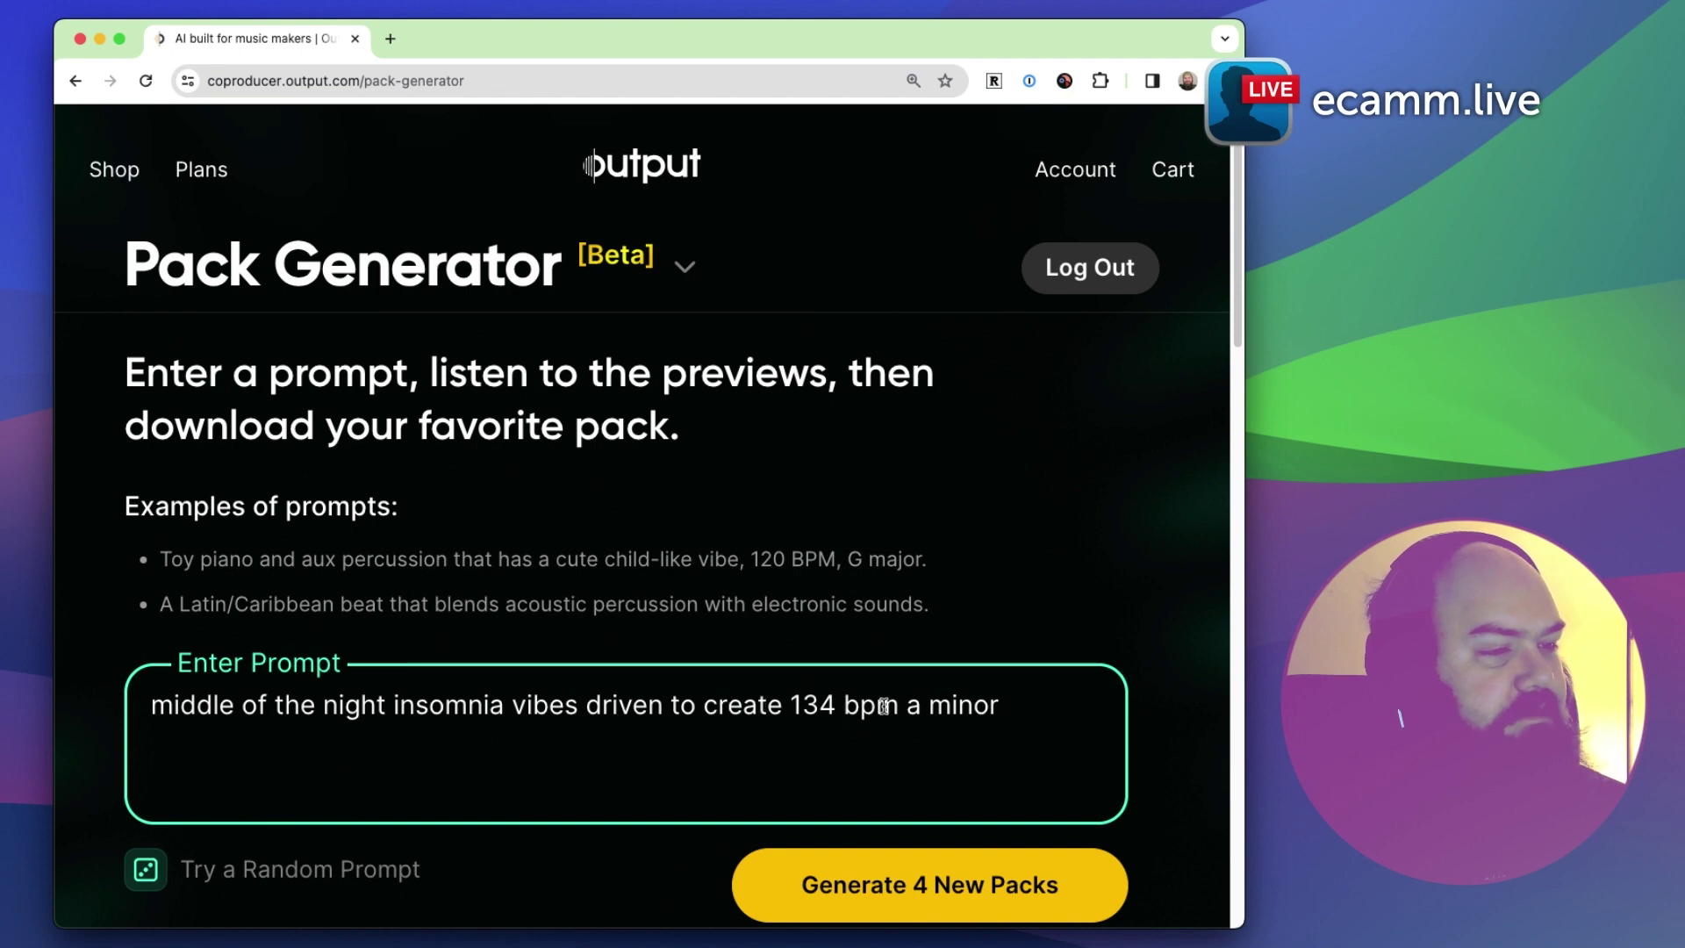
click(970, 895)
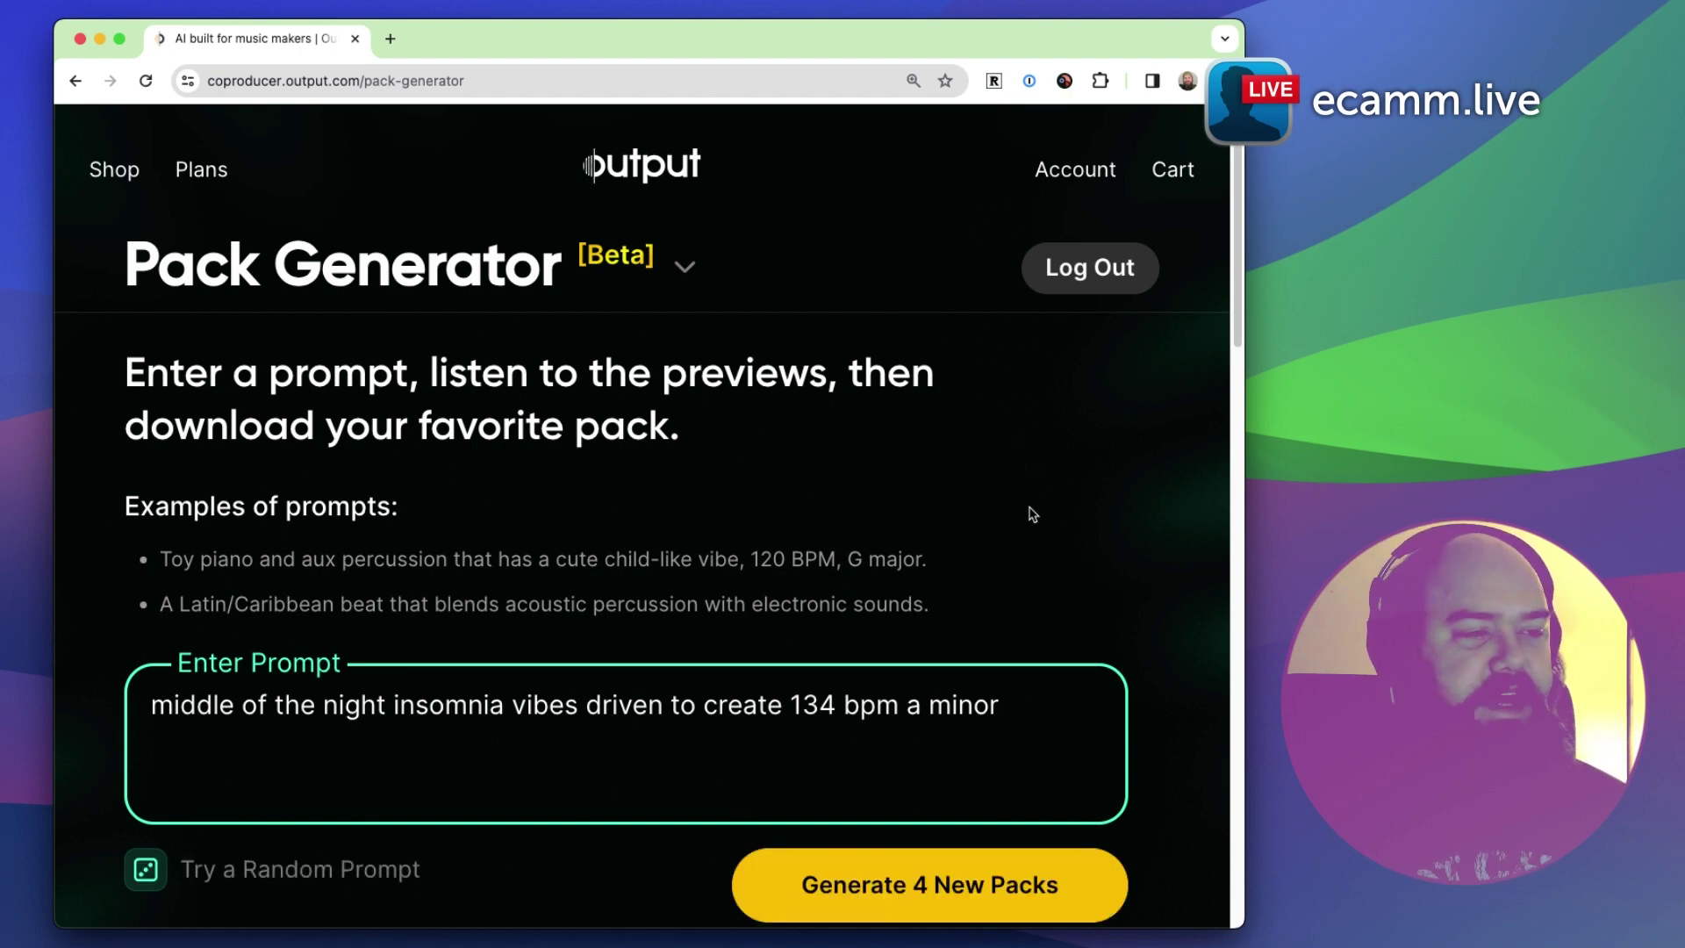
Step: Play the Pack 1 demo through to the end, pausing once and resuming
scroll(1061, 605, down, 5)
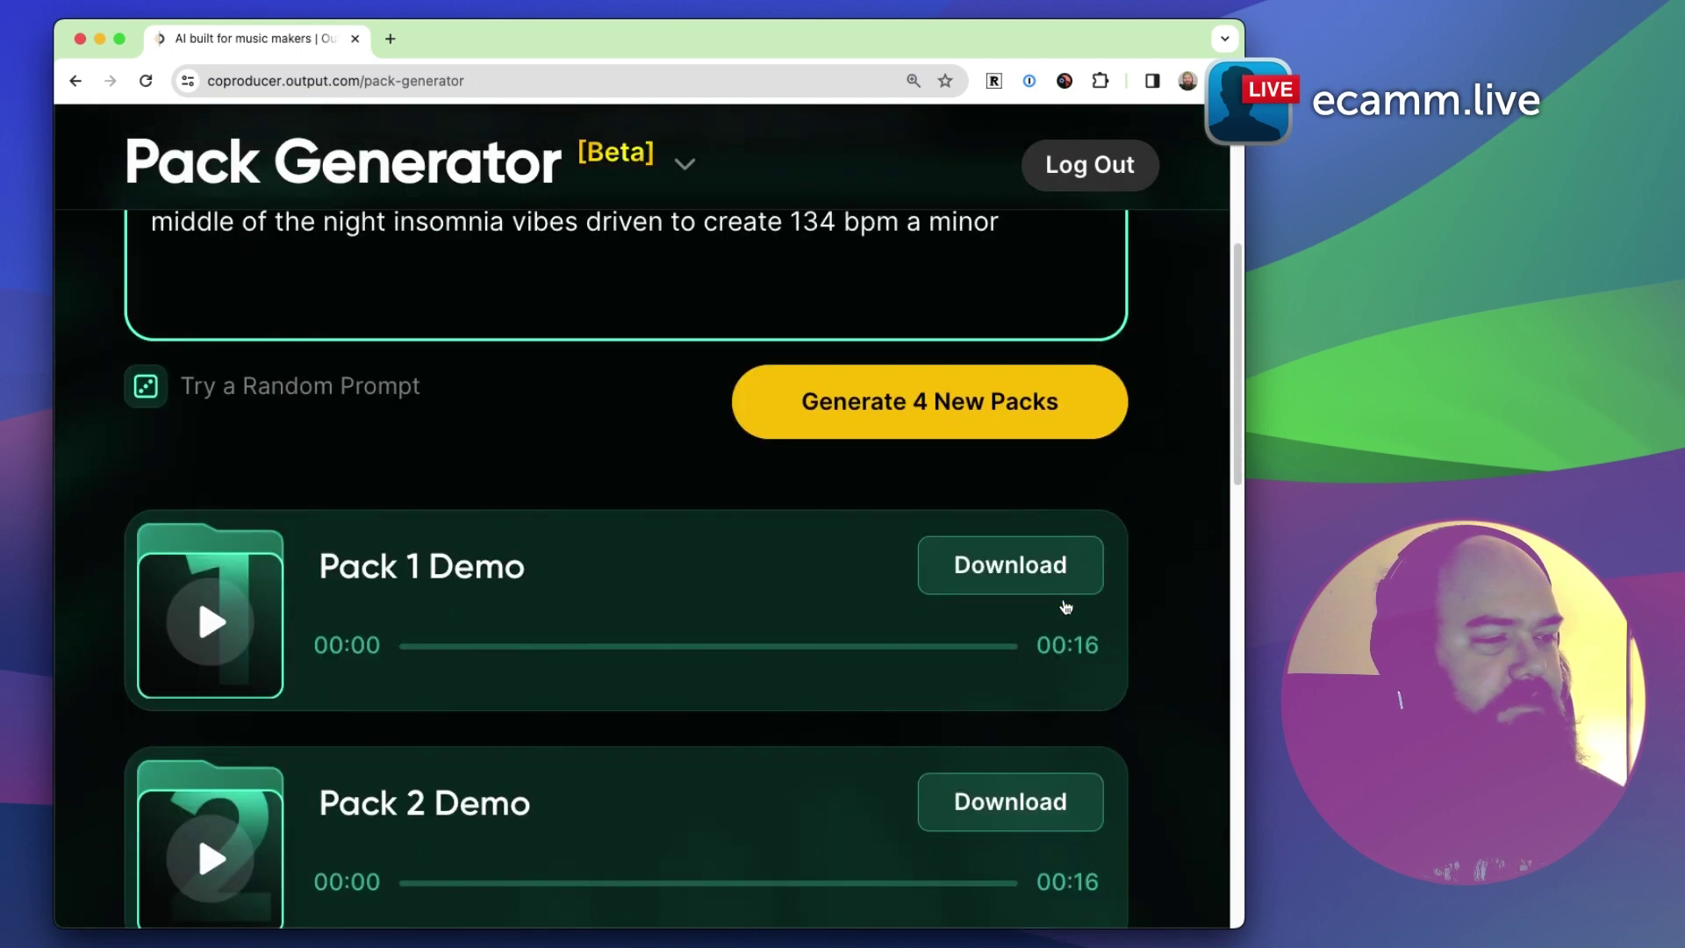
click(200, 625)
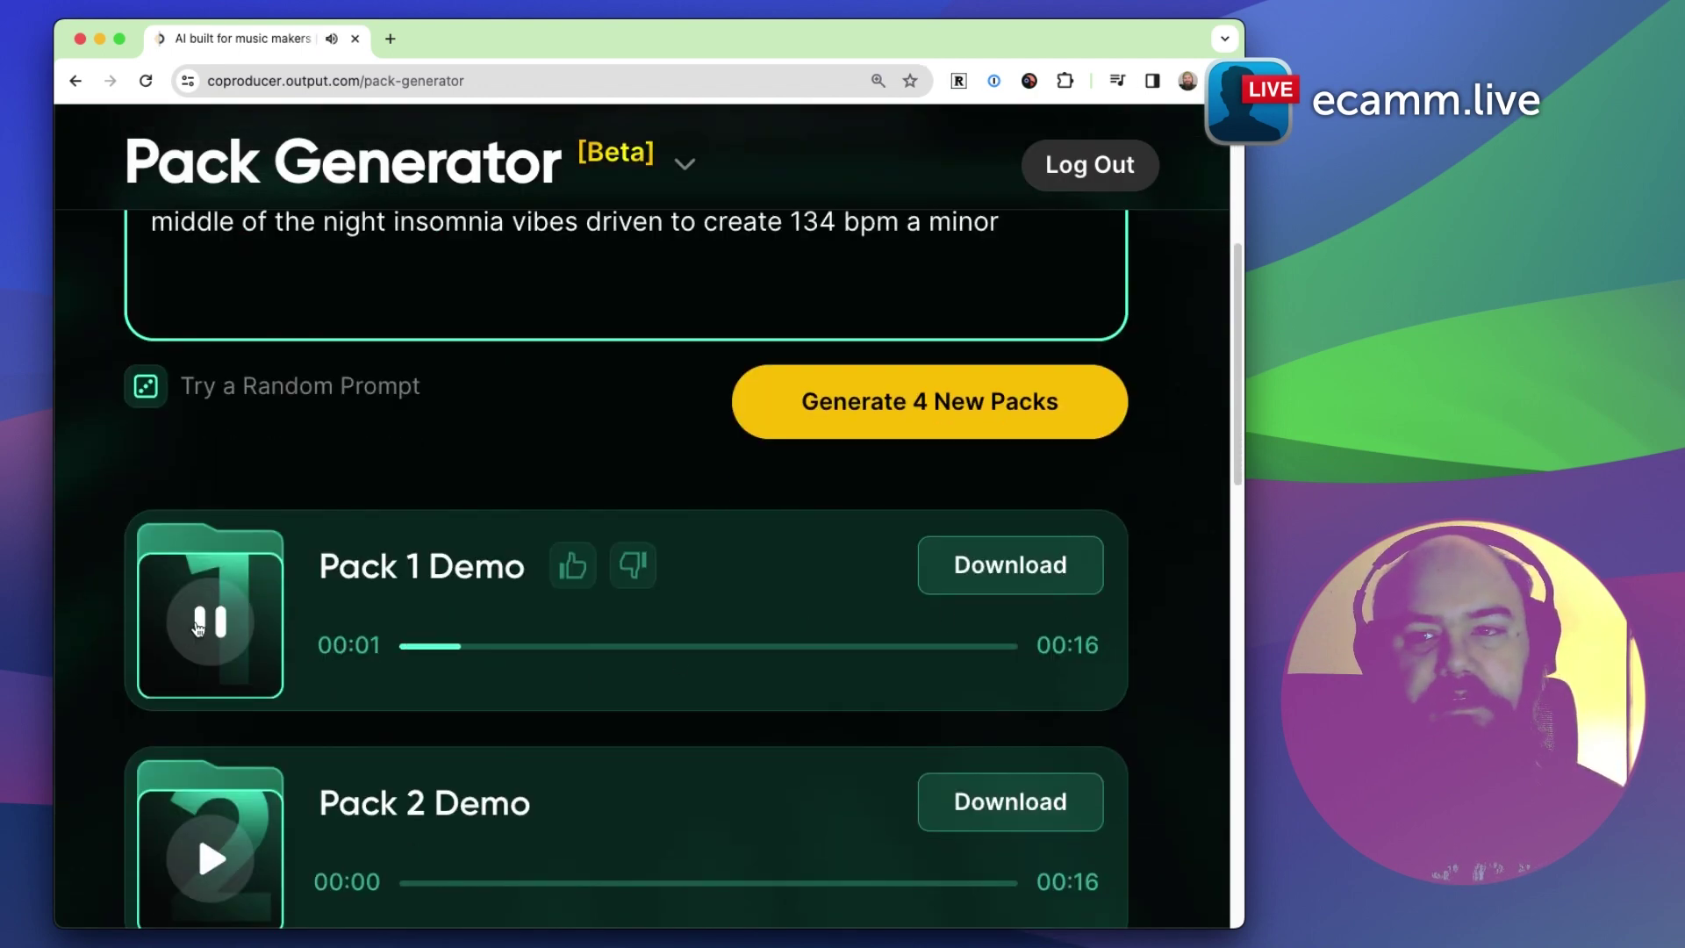
click(198, 626)
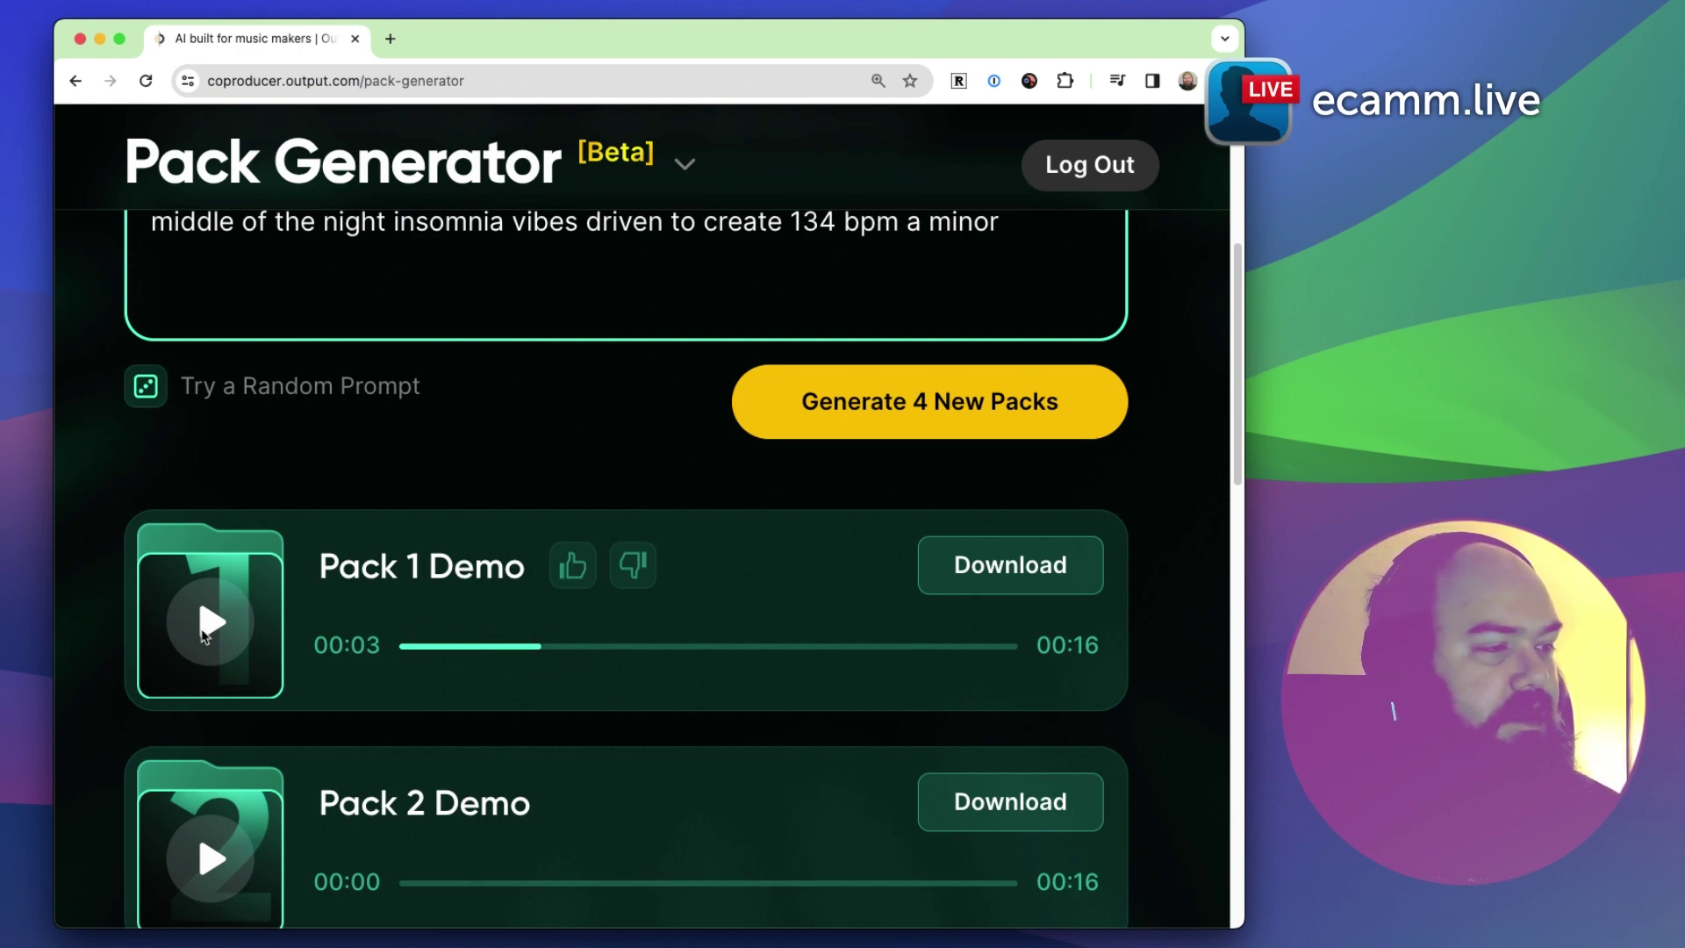
click(201, 629)
click(404, 649)
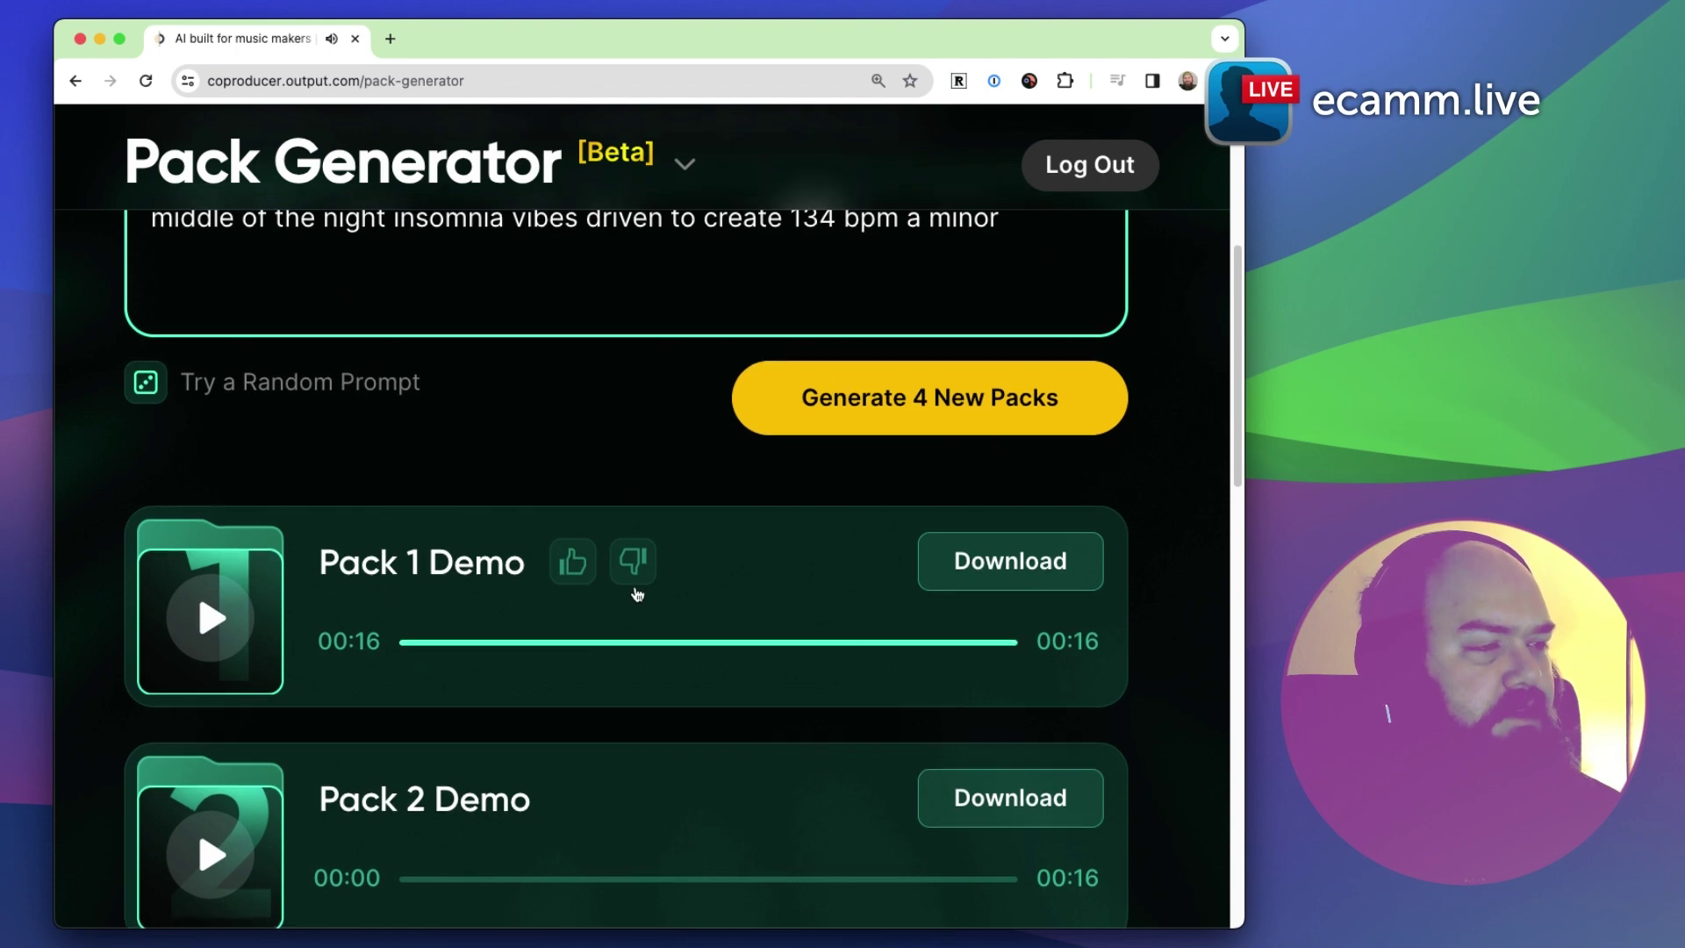
scroll(752, 625, down, 3)
Step: Preview the Pack 2 demo up to 00:11, then download Pack 2
scroll(527, 670, down, 1)
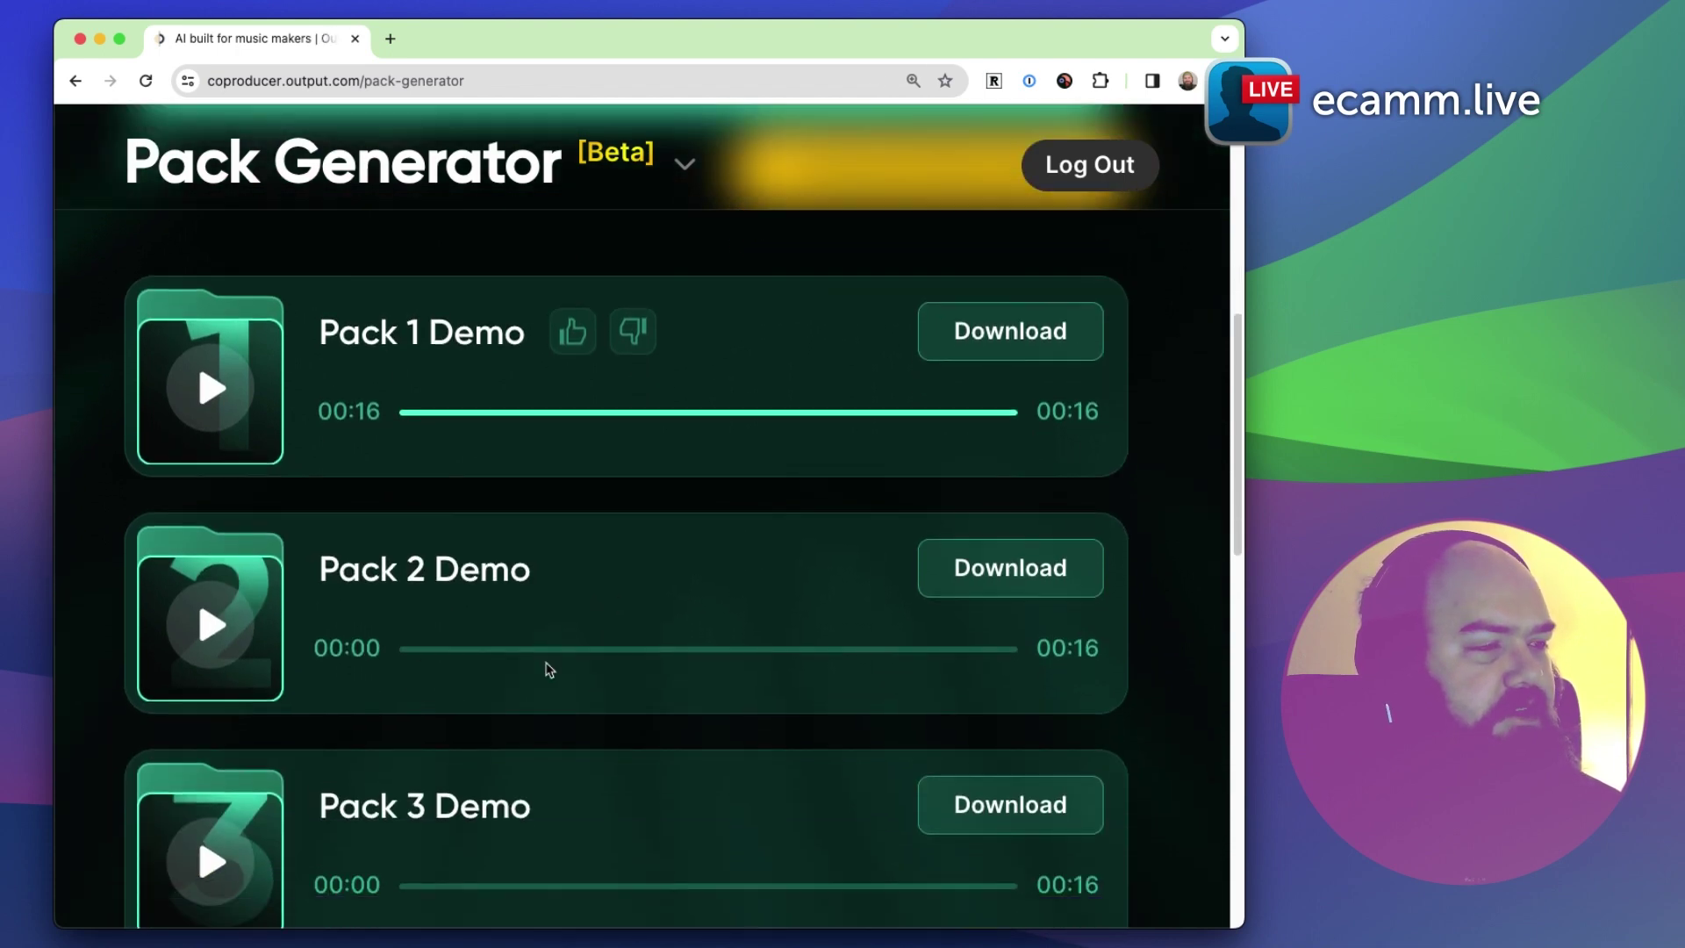
click(222, 630)
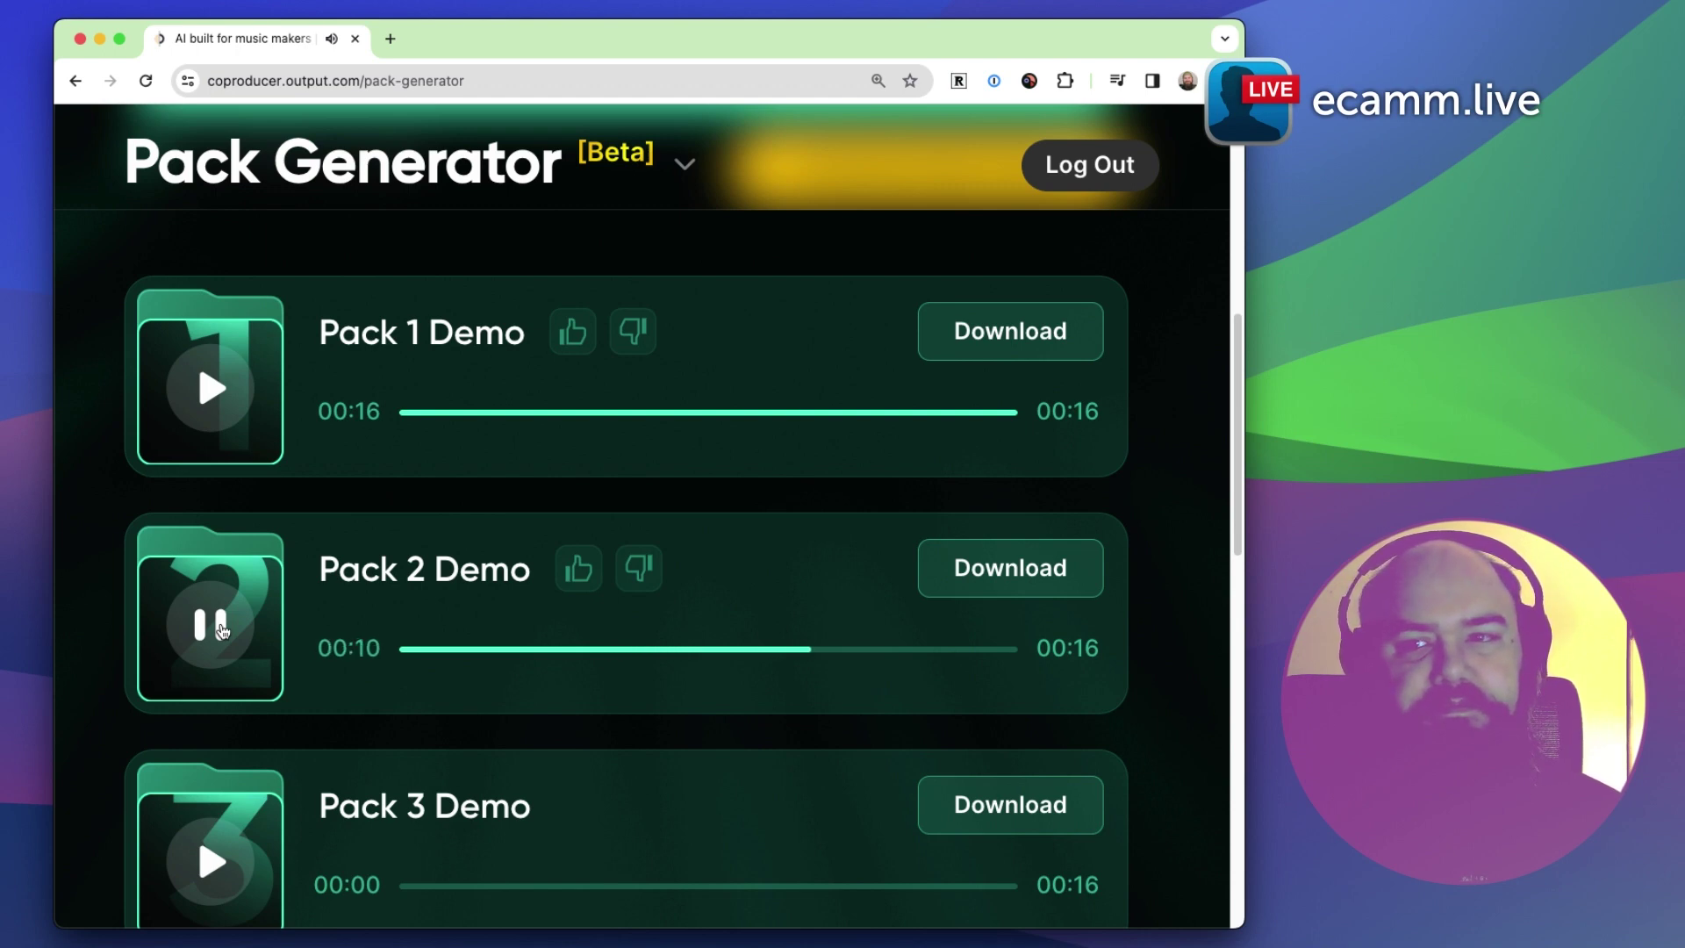
click(222, 629)
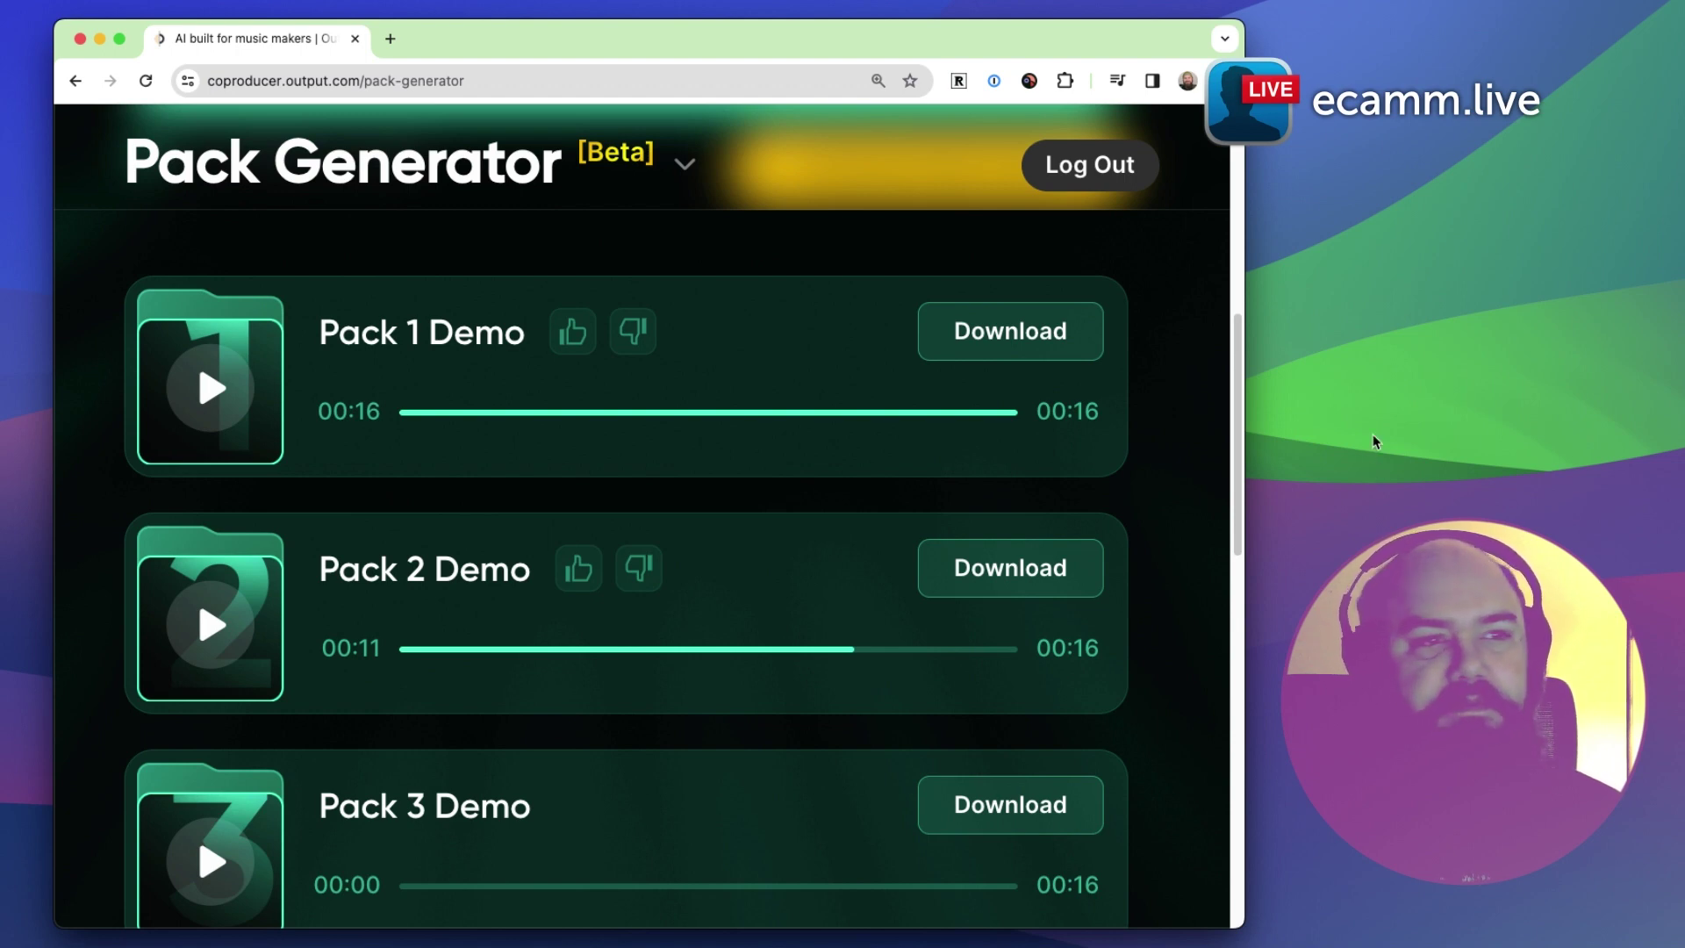
click(996, 566)
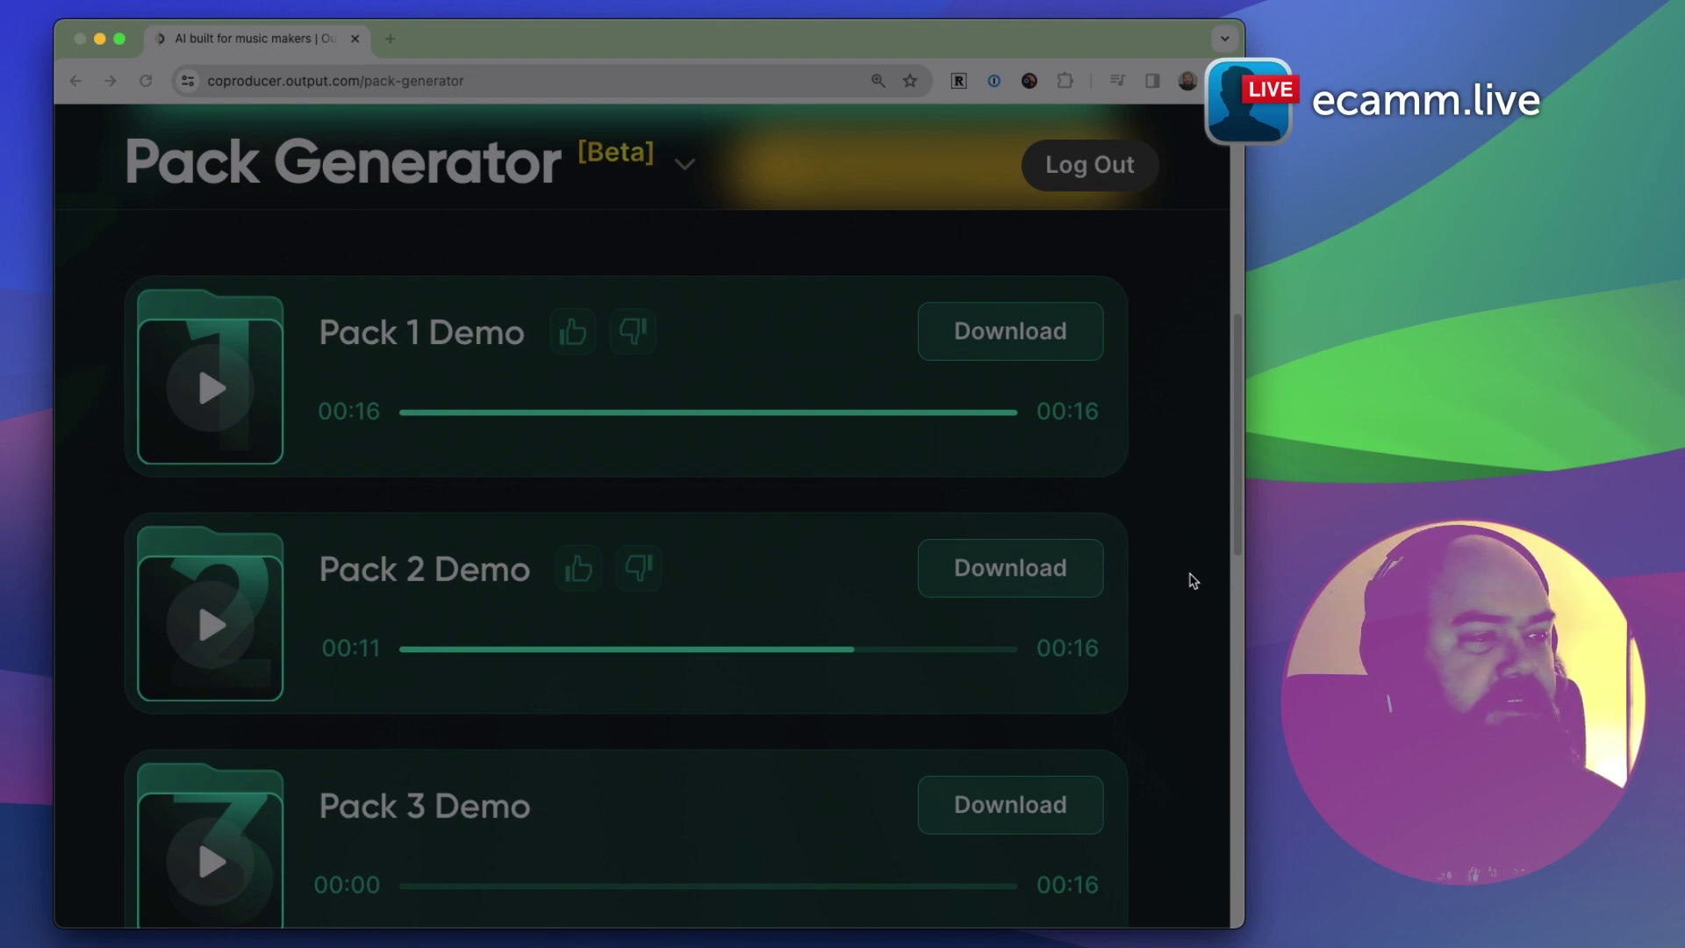
Step: Refocus the browser showing Packs 1, 2 and 3 ready to download
click(826, 532)
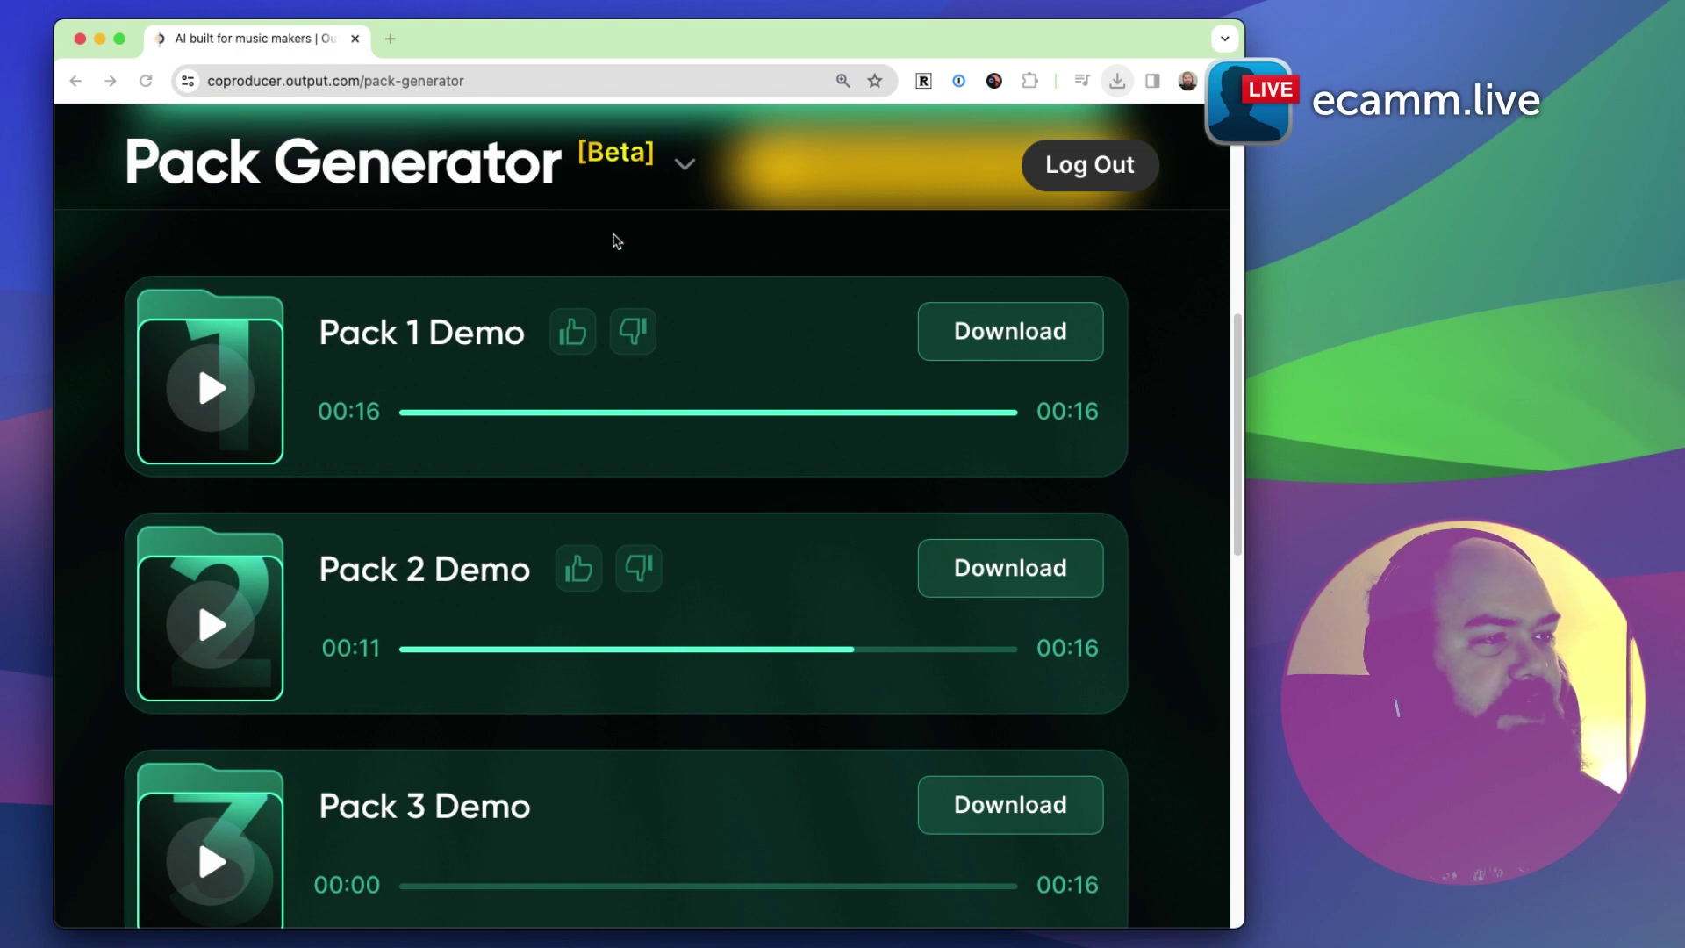
Step: Switch from Chrome to the empty untitled Ableton Live set
click(1087, 260)
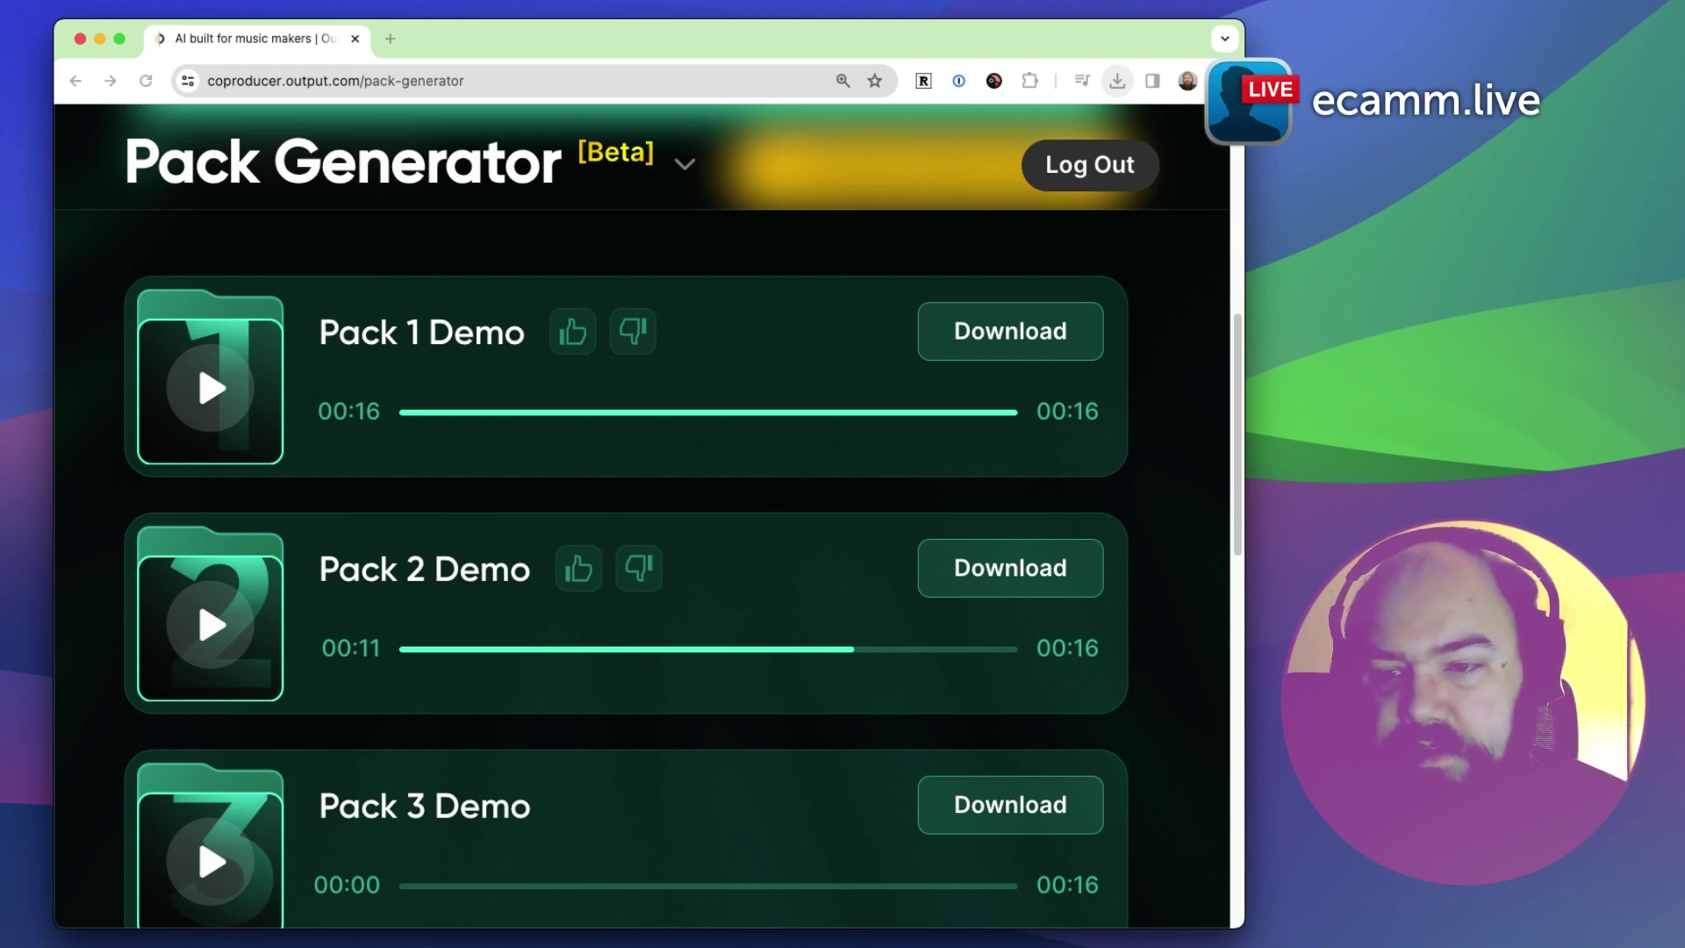
key(super+Tab)
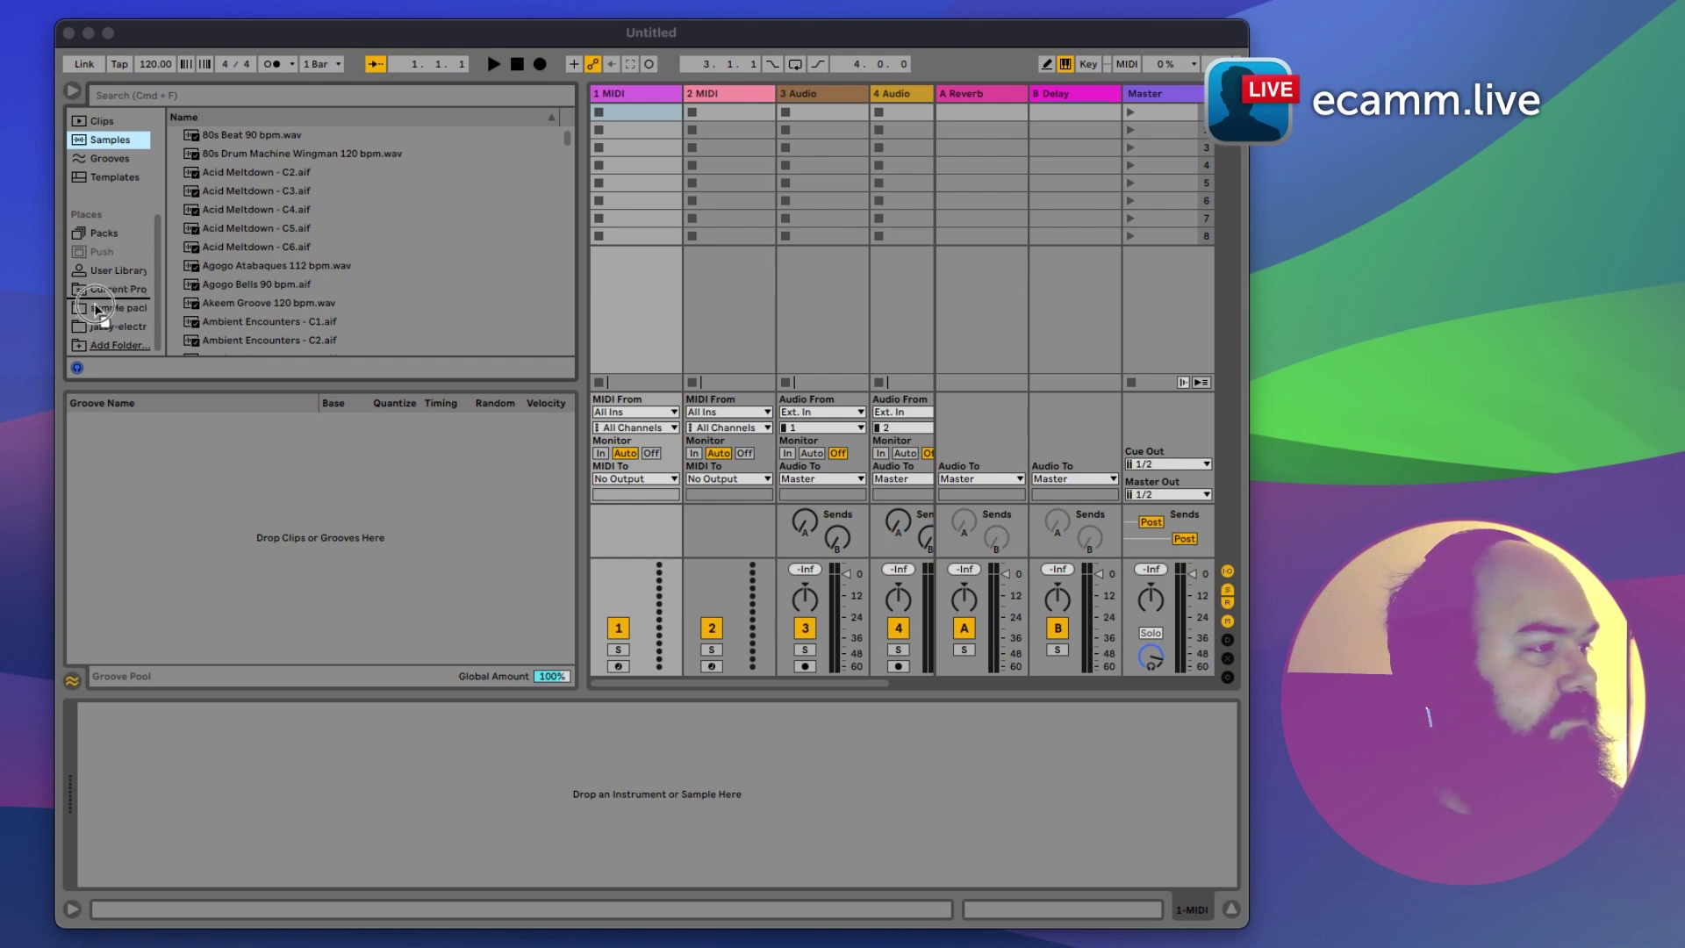
Step: Open the downloaded pack folder, expand sample pack and Deep_Bass, and preview the first bass sample
scroll(96, 303, up, 5)
scroll(97, 302, down, 5)
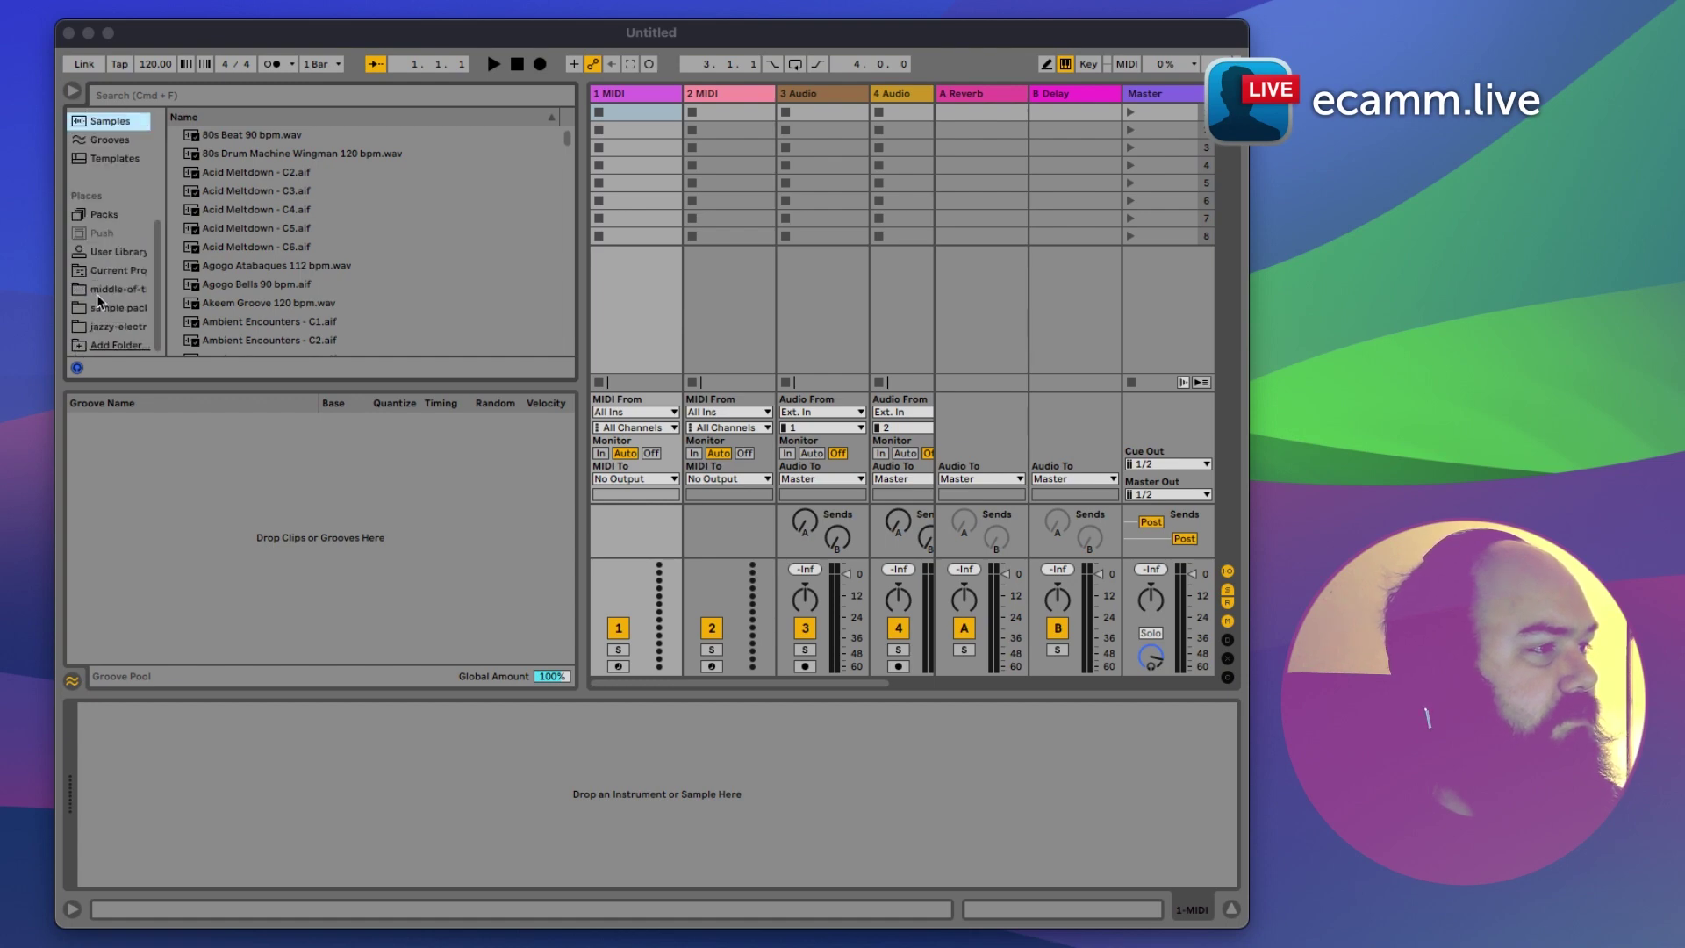
click(93, 298)
click(89, 296)
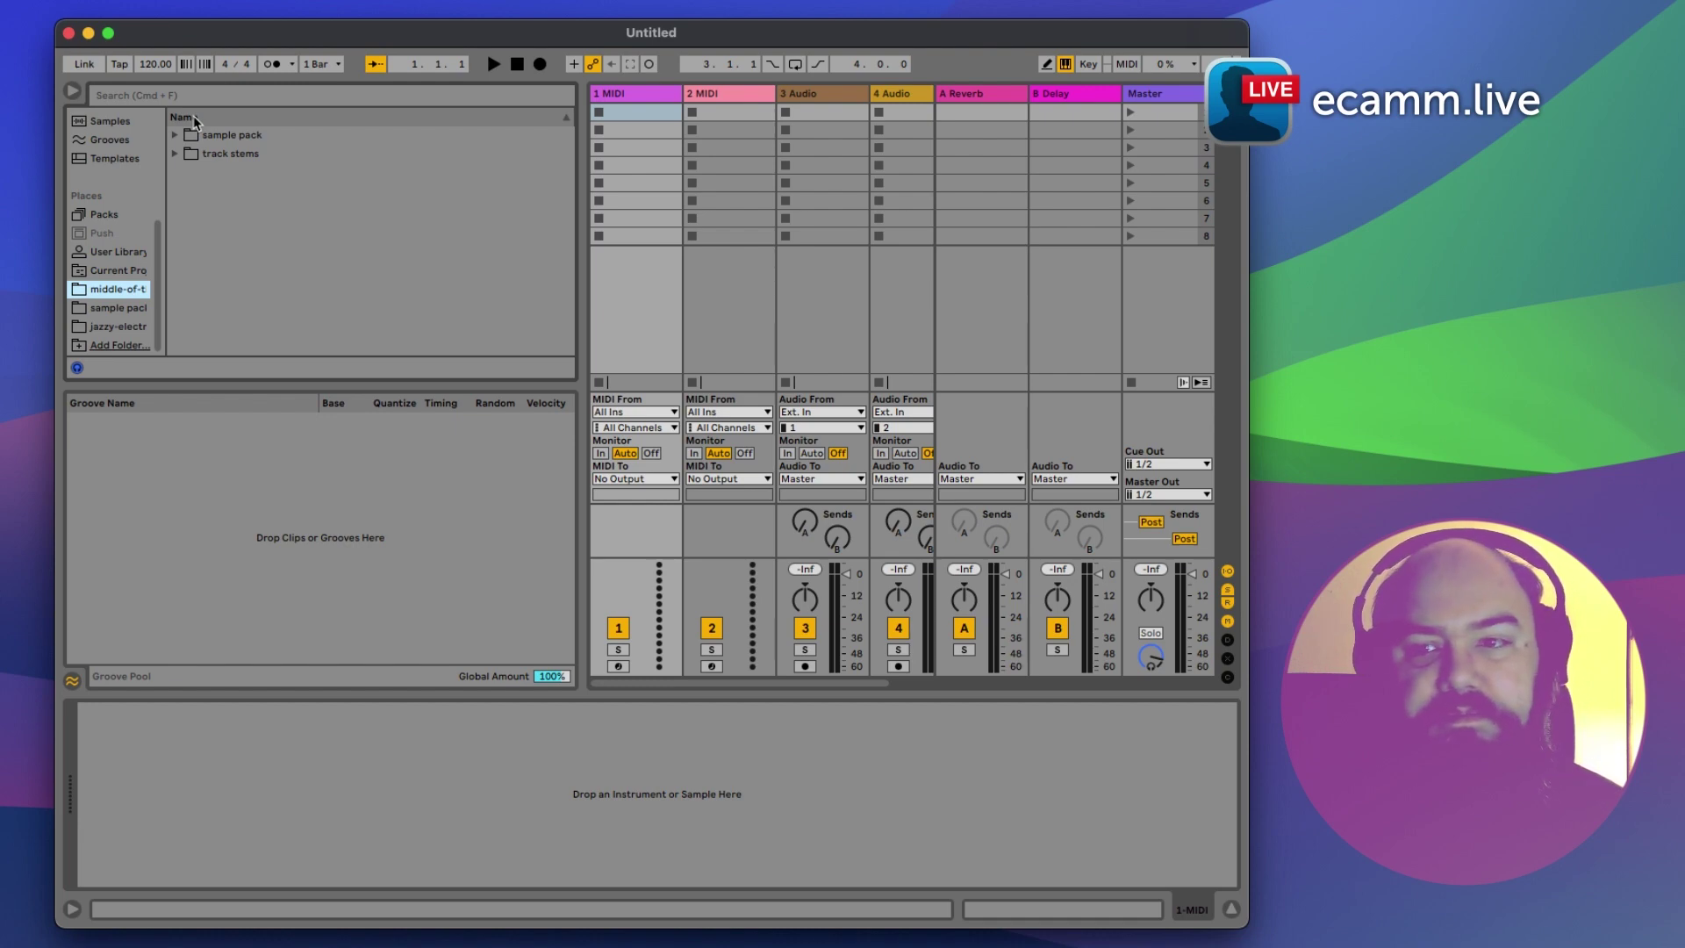
click(176, 136)
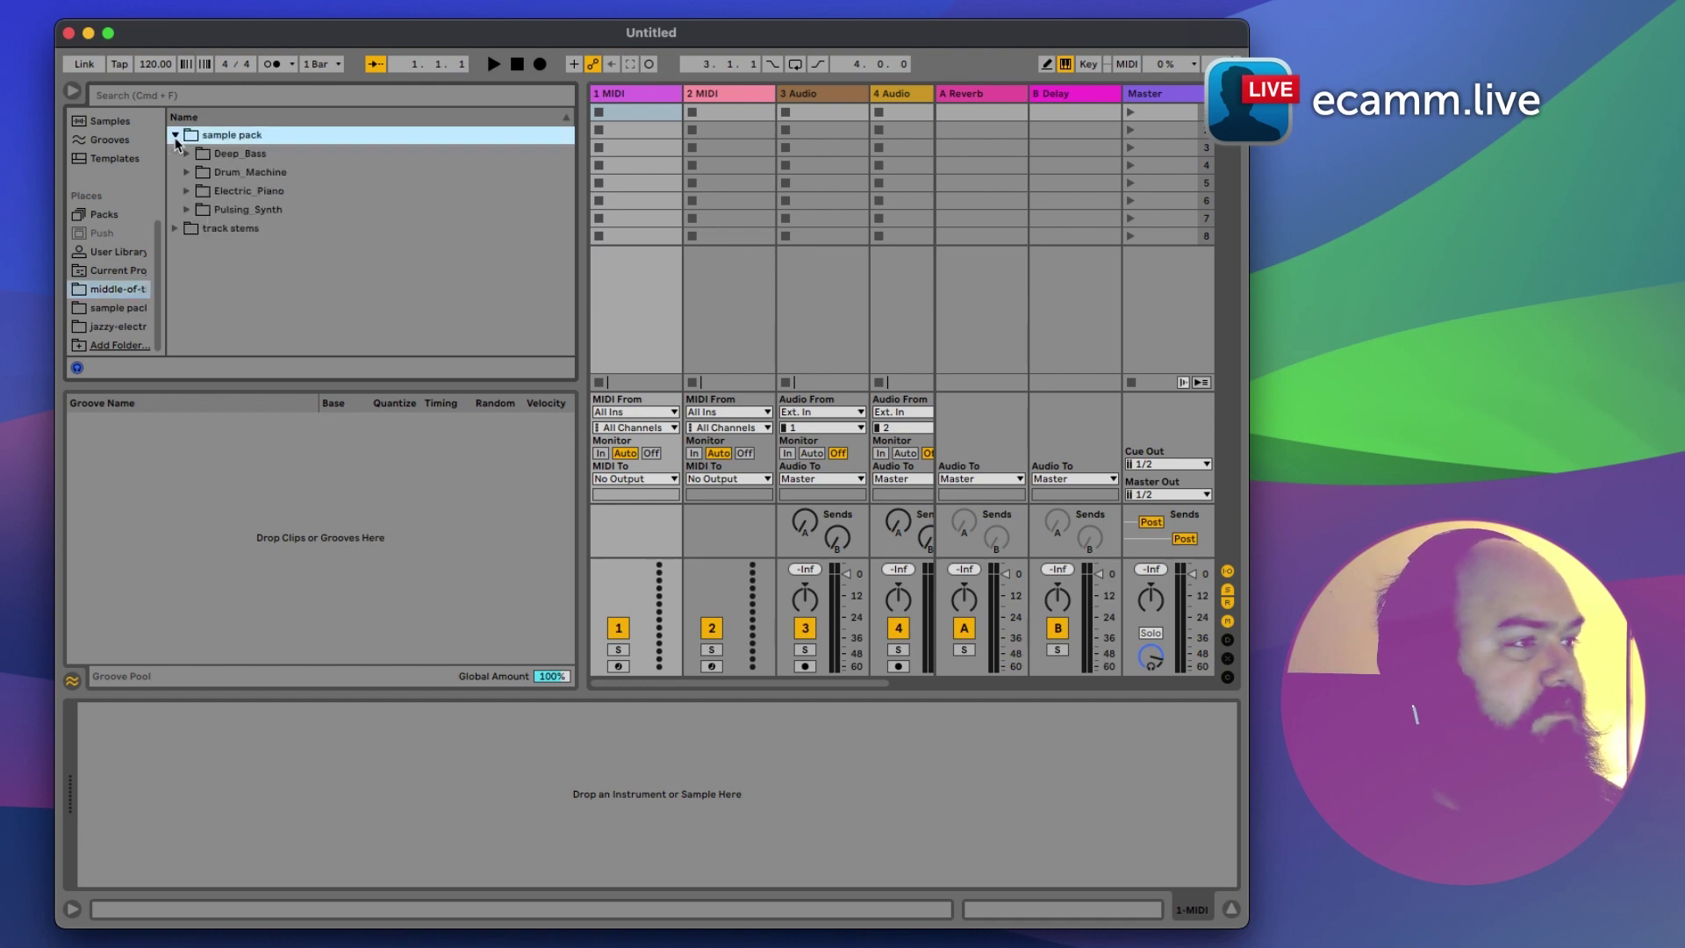
click(187, 154)
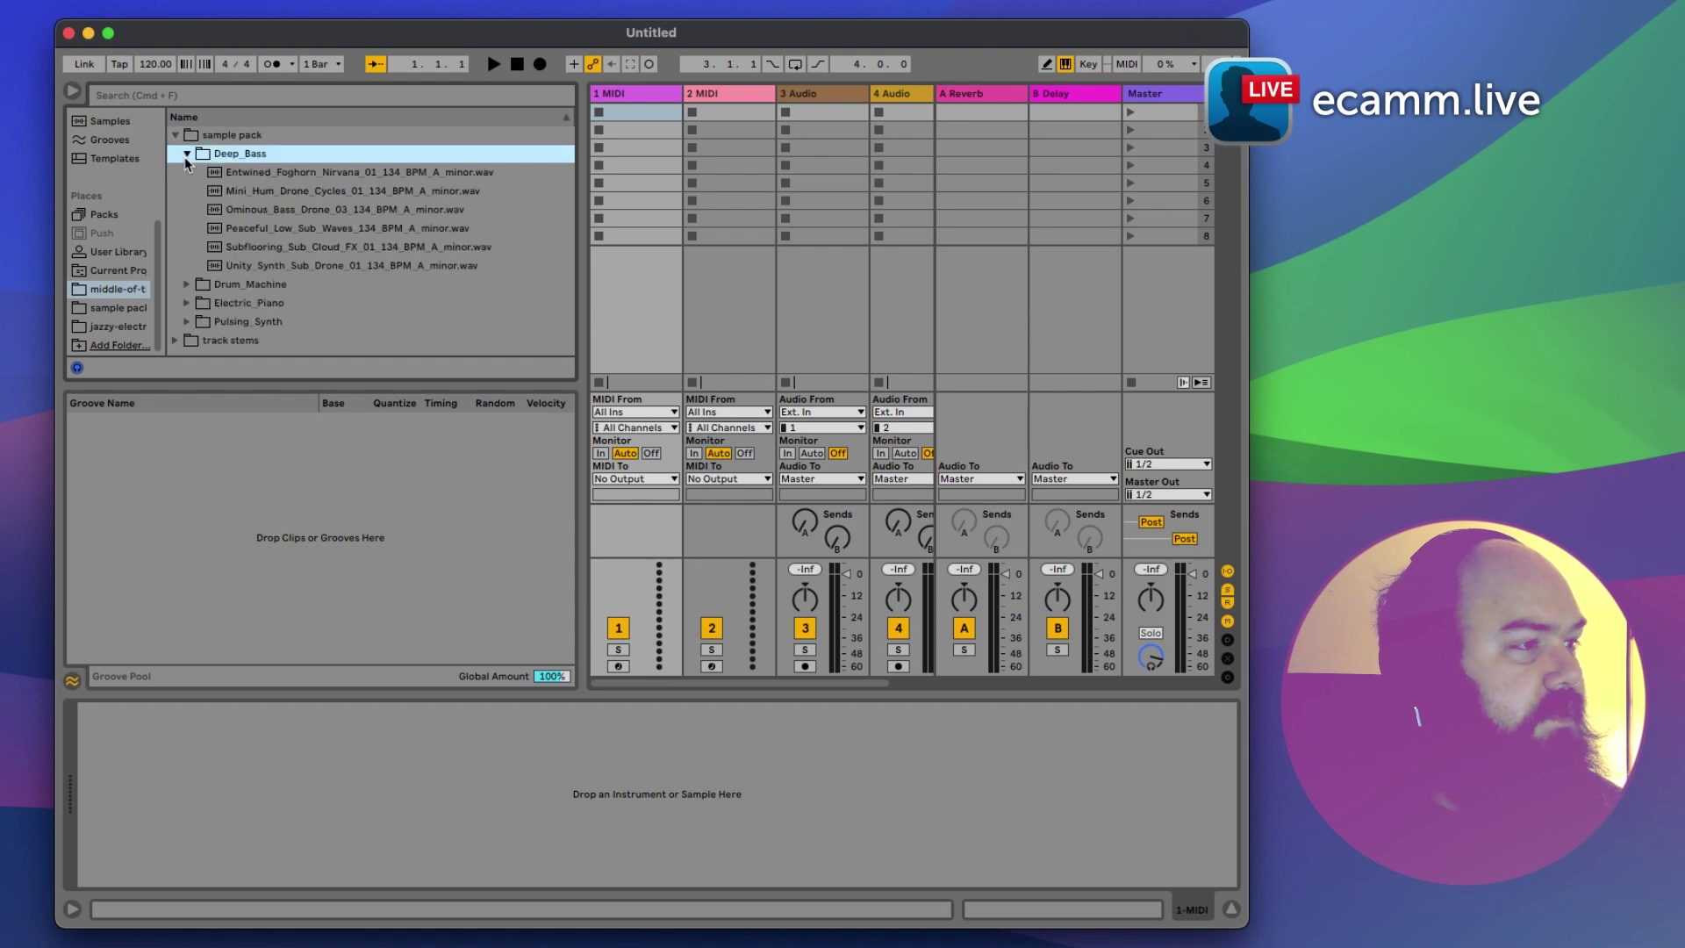
click(264, 174)
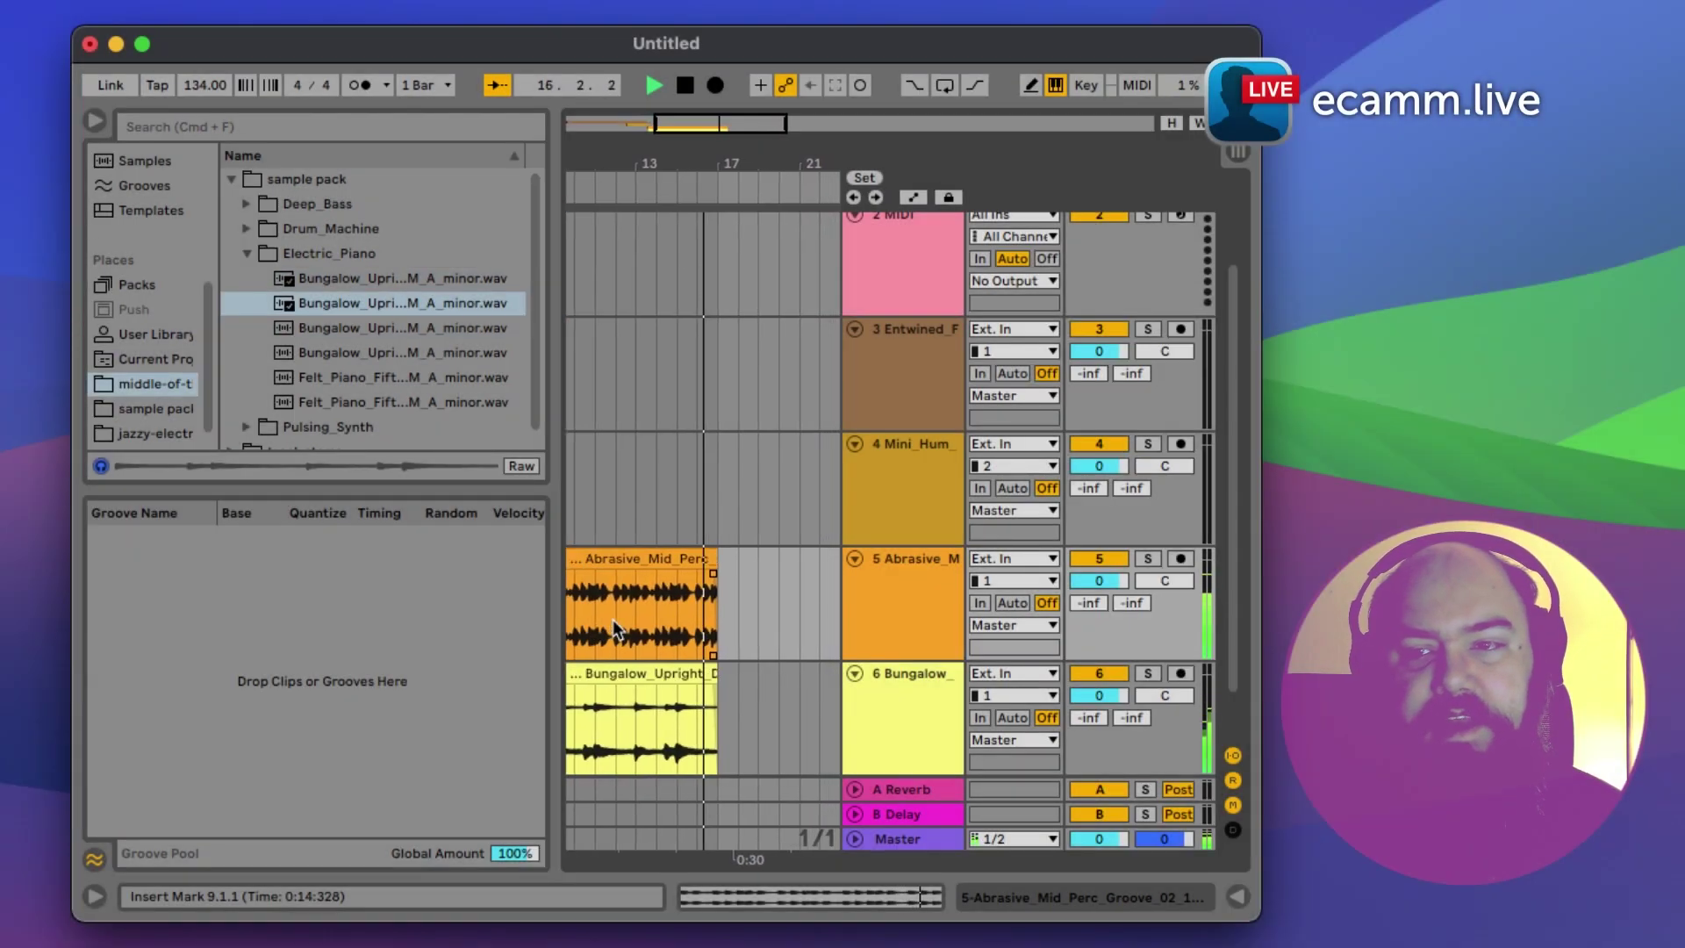
Step: Stop playback and refocus Live to replay the arrangement from bar 9
key(space)
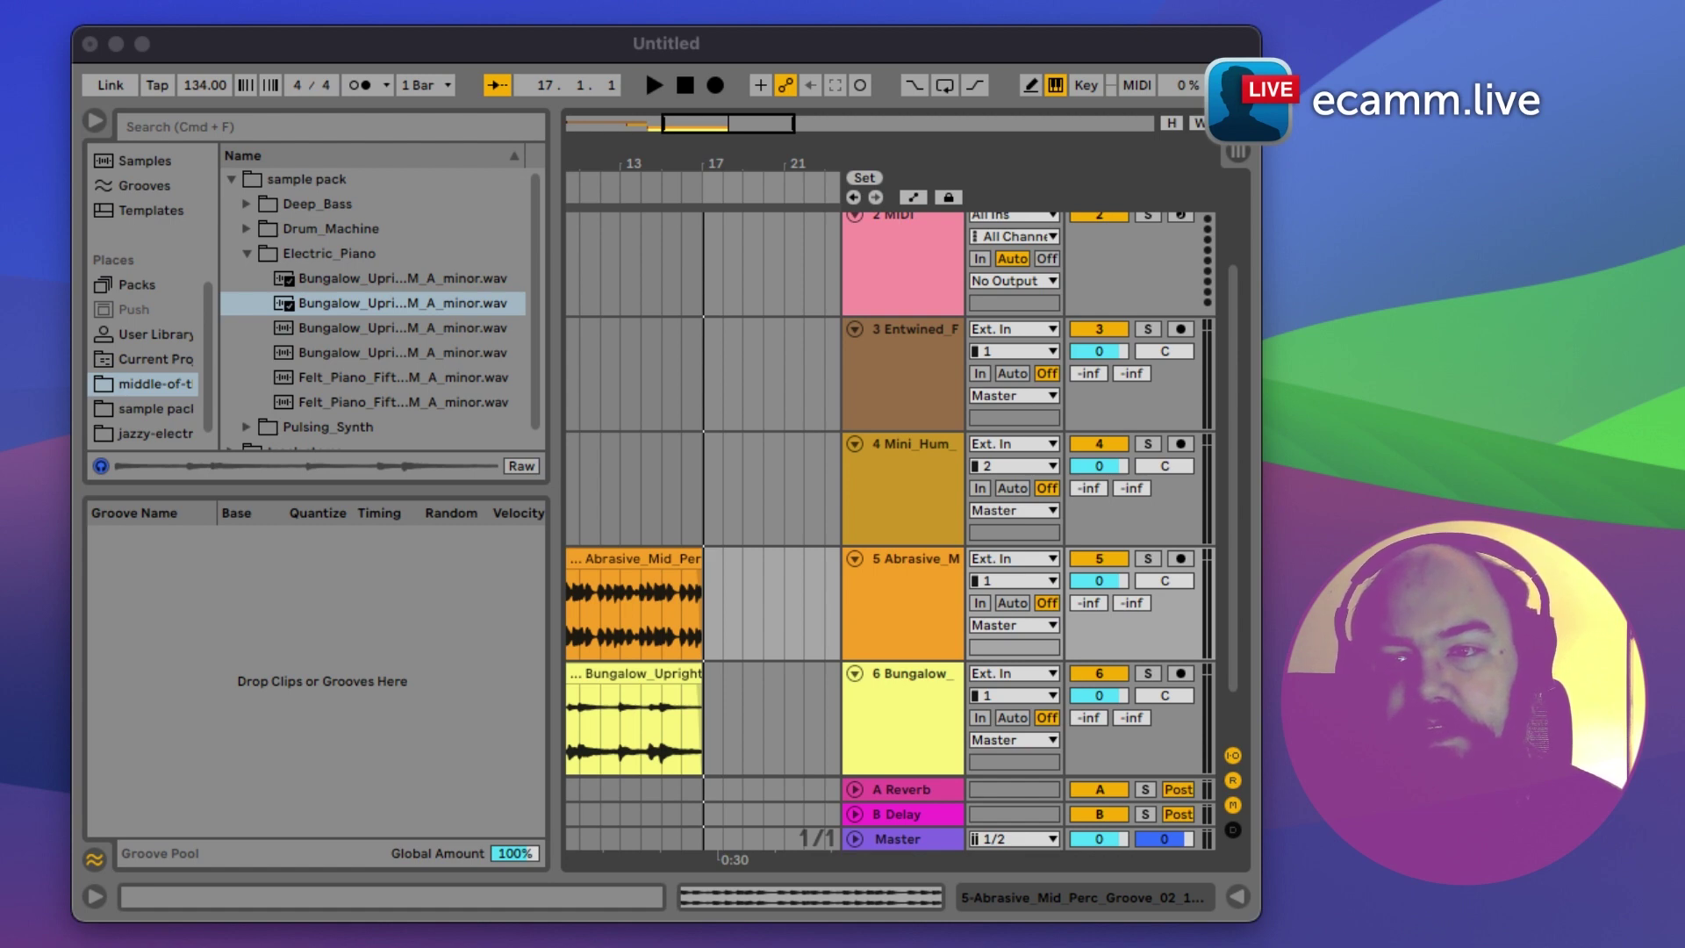
click(1079, 47)
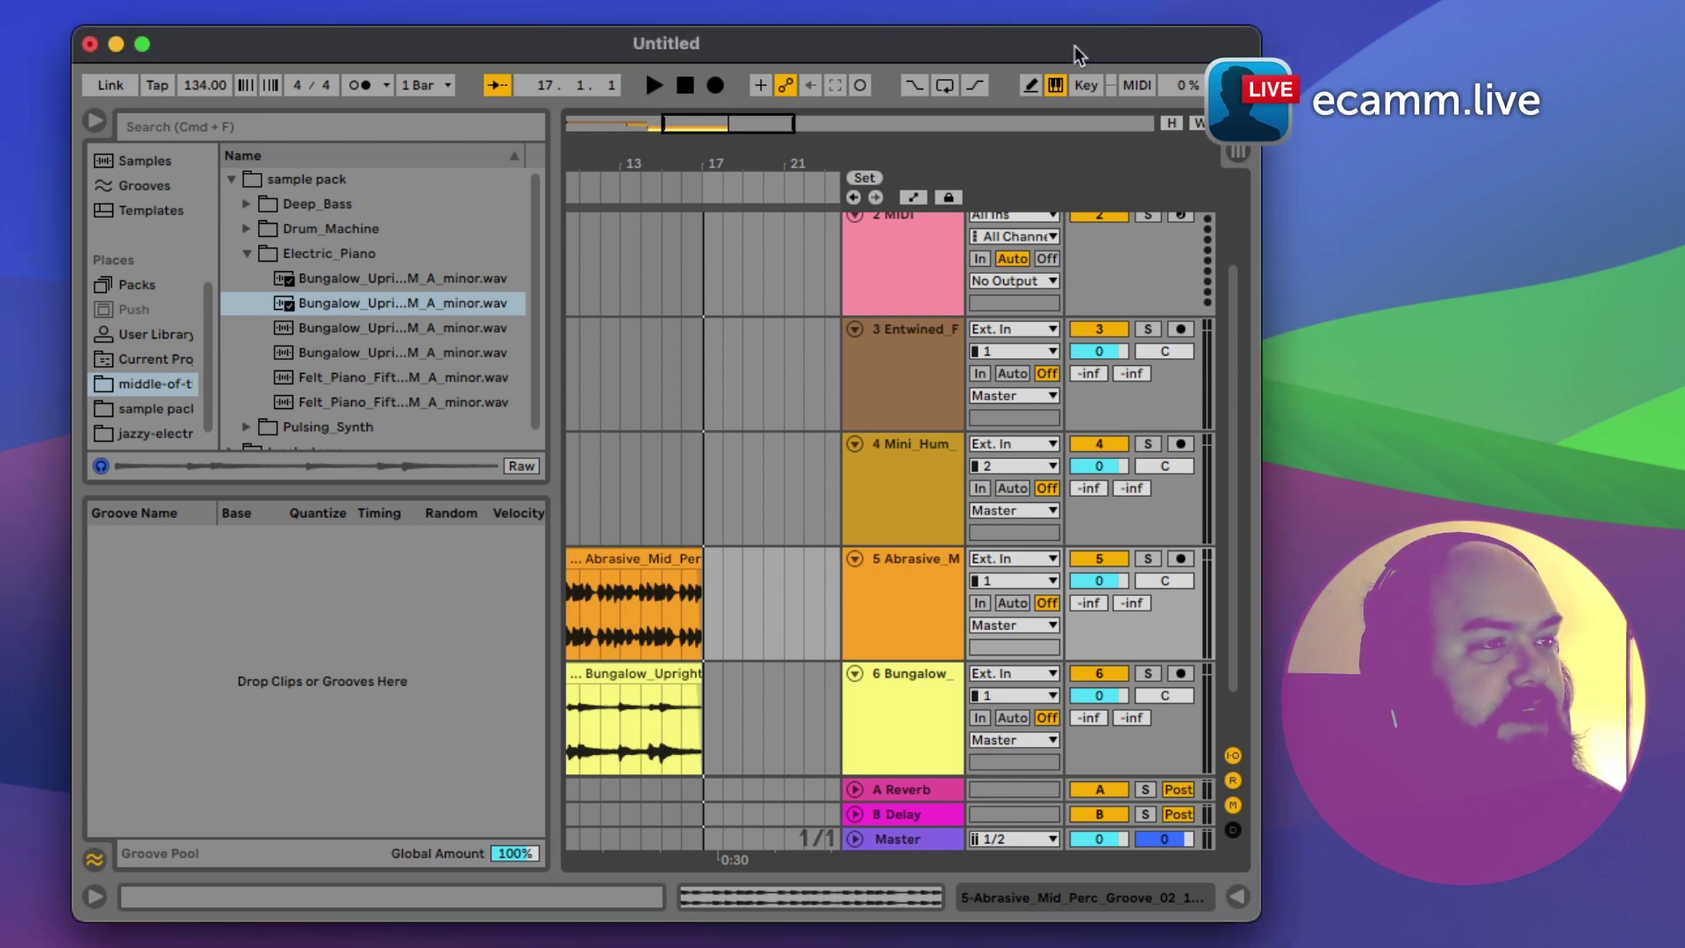
Step: Replay the arrangement from 1.1.1 and zoom in on the timeline
key(space)
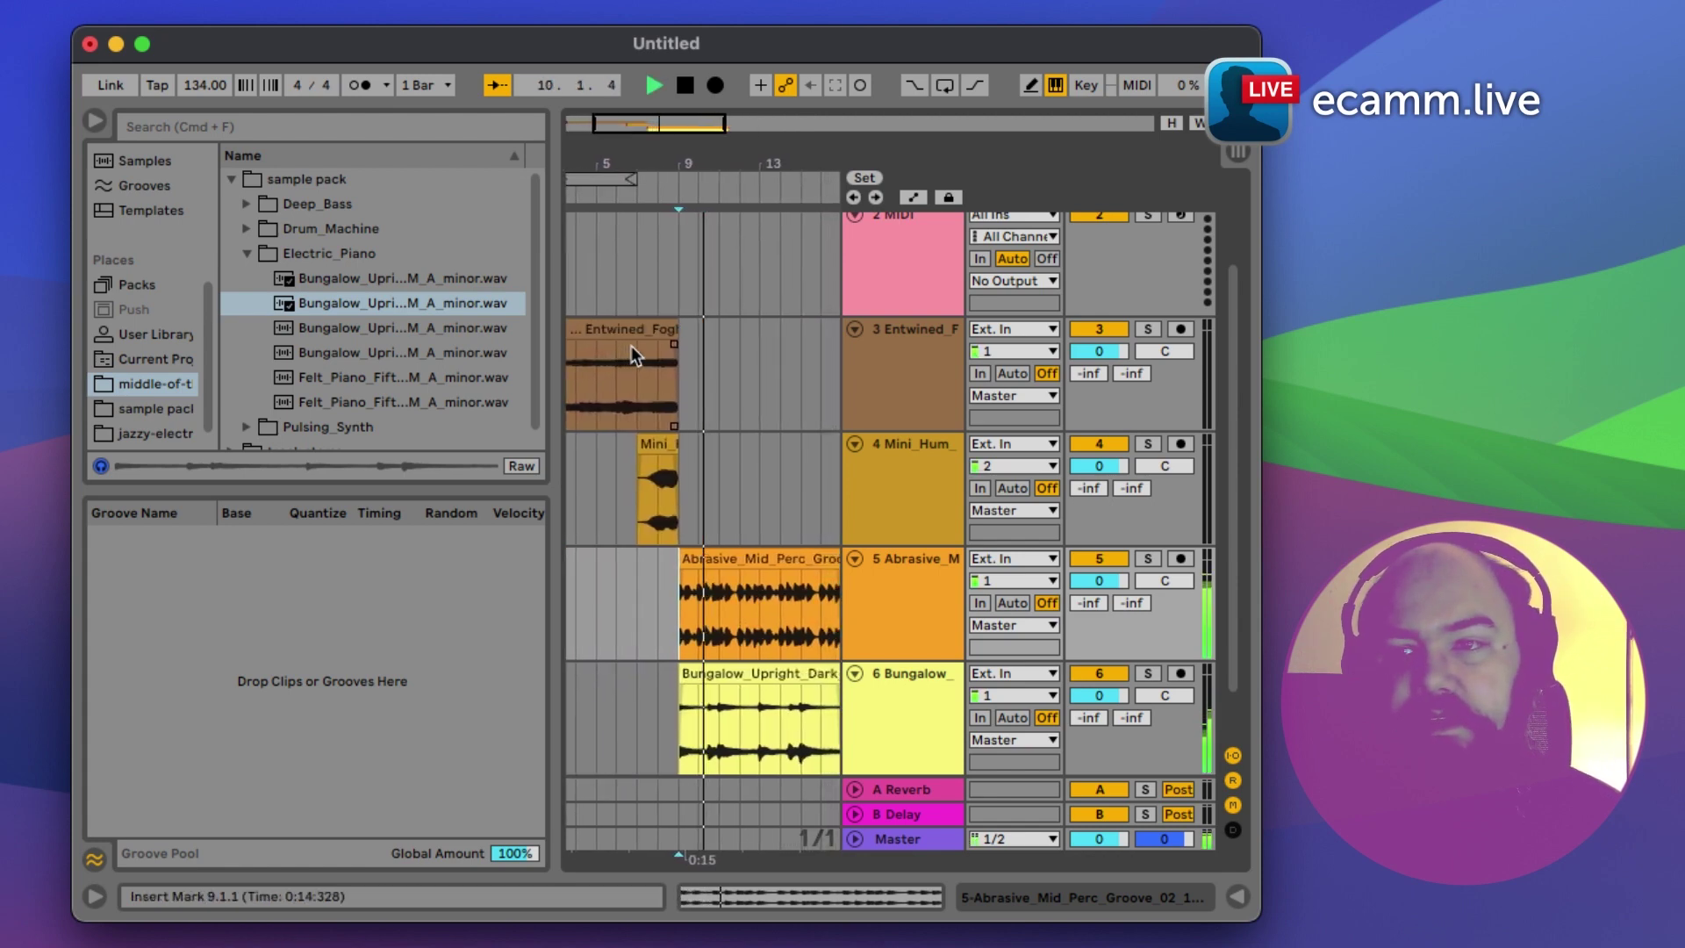
key(space)
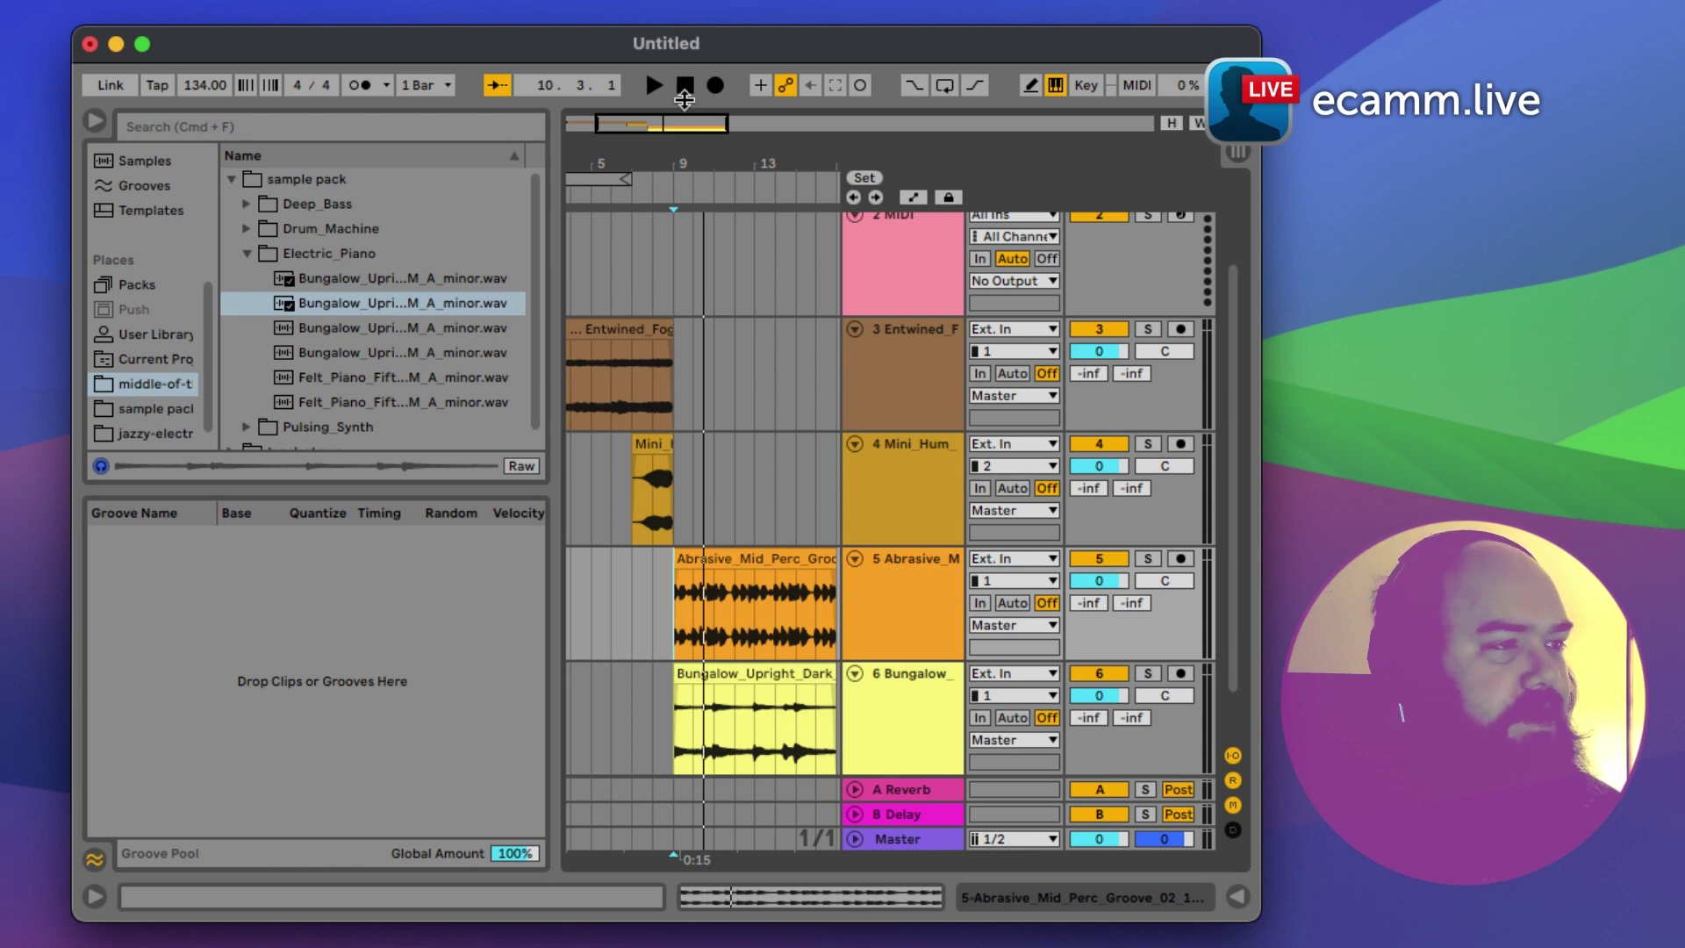
click(686, 85)
key(space)
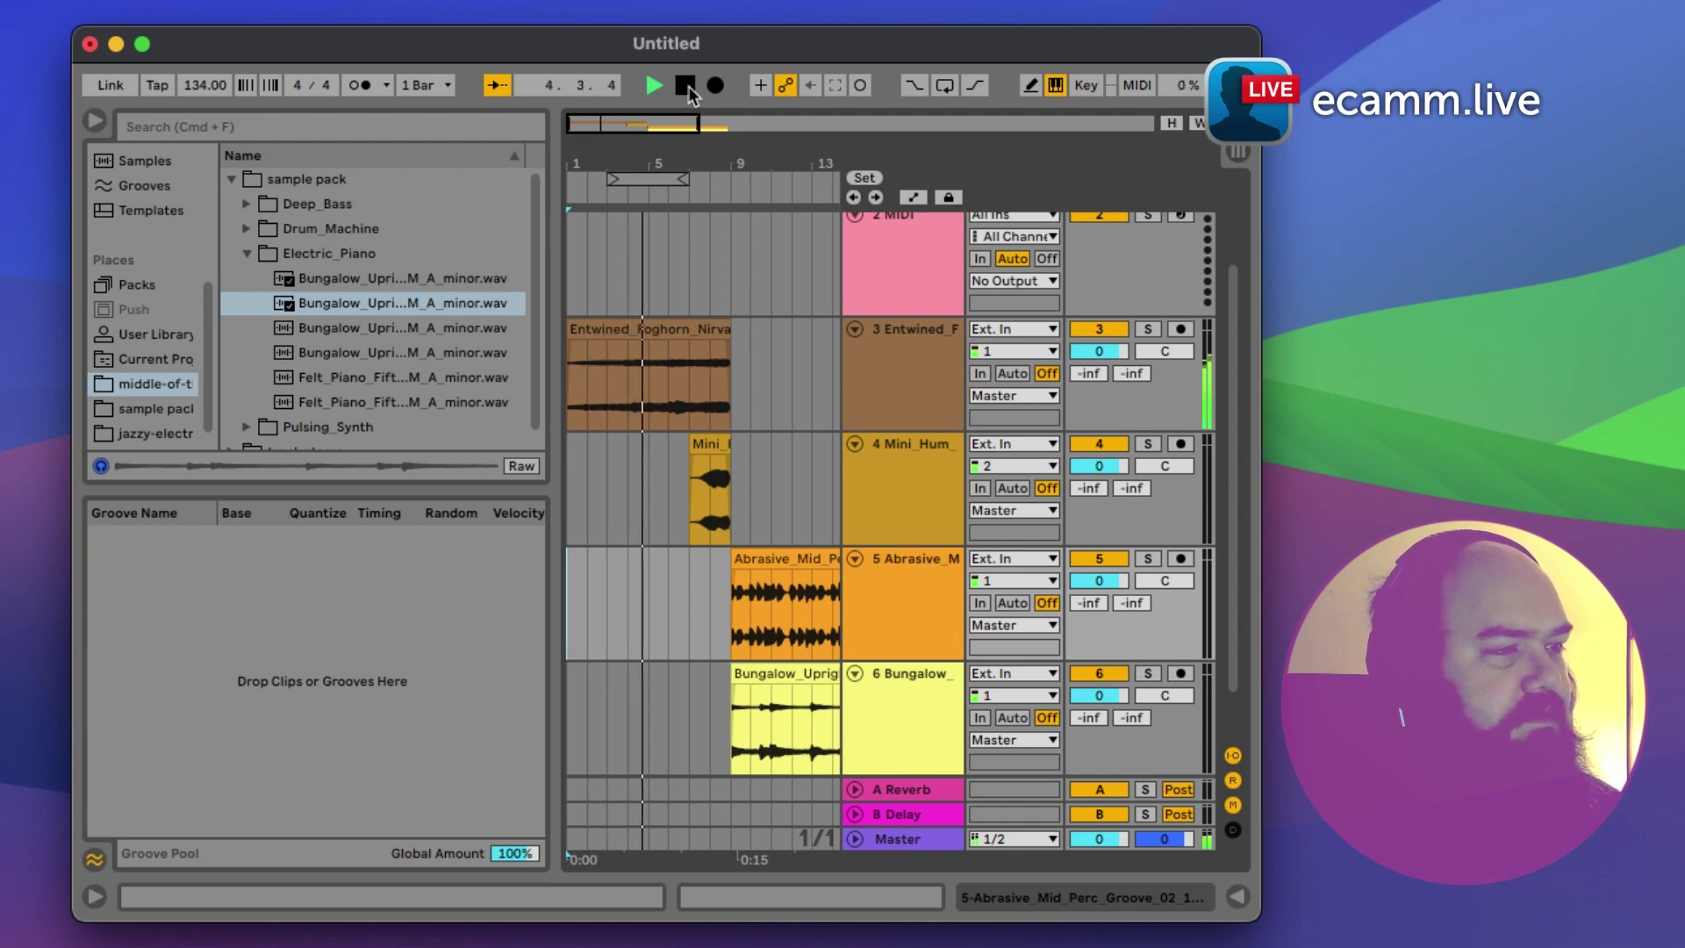
key(plus)
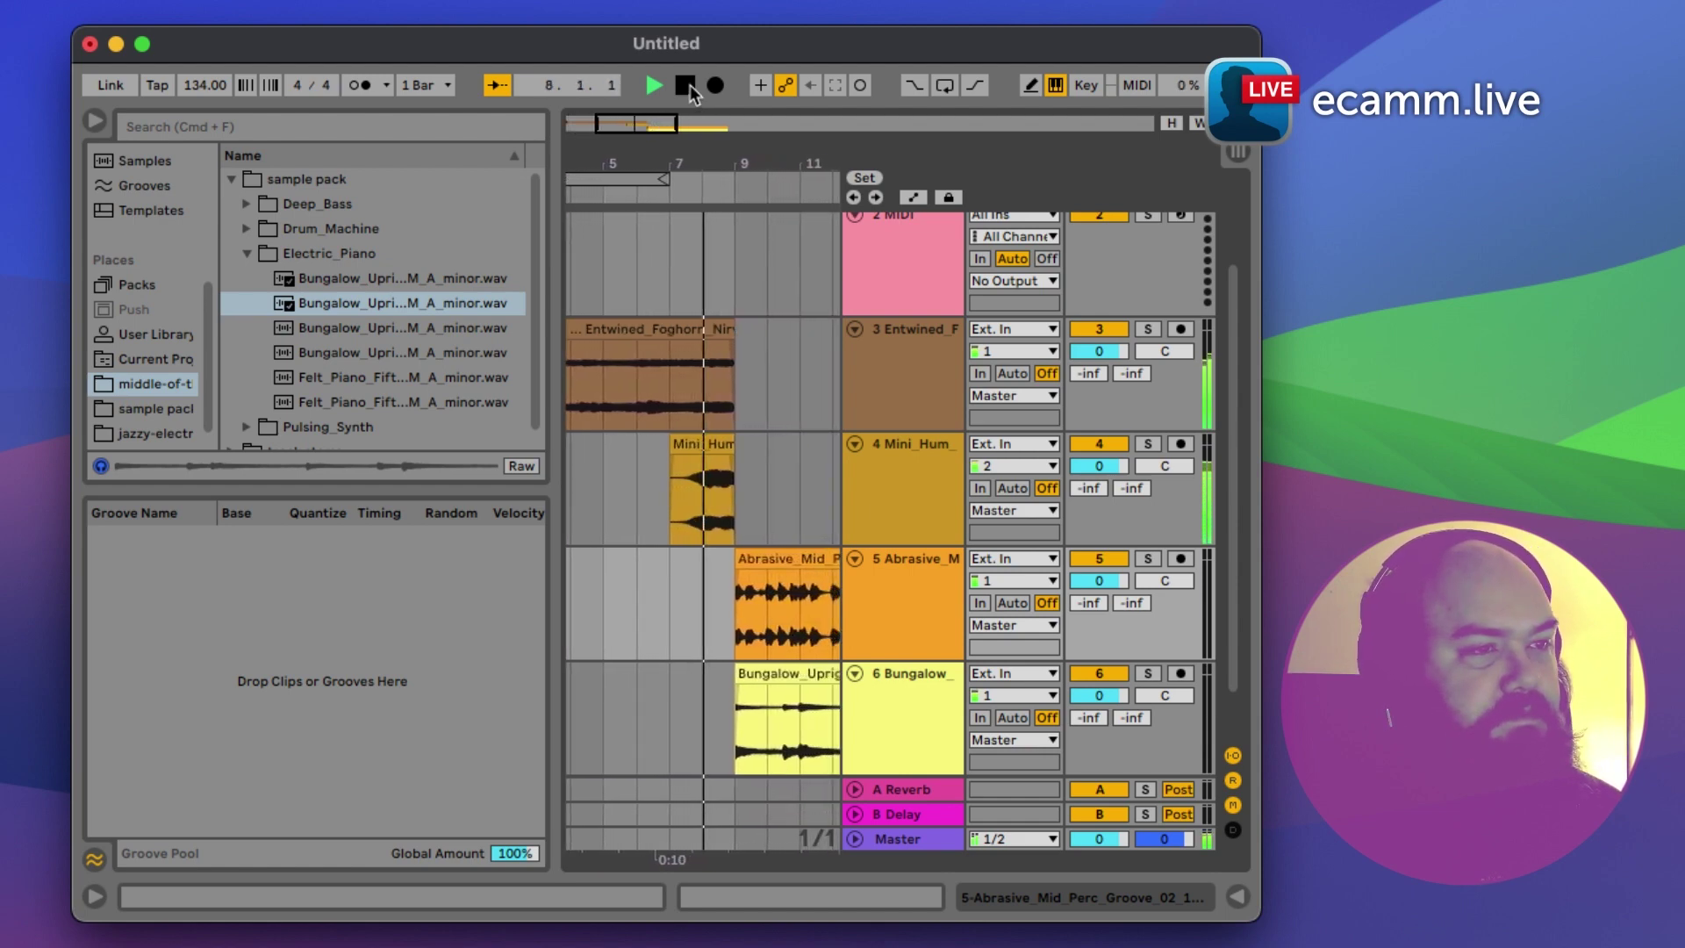
drag(937, 64, 862, 49)
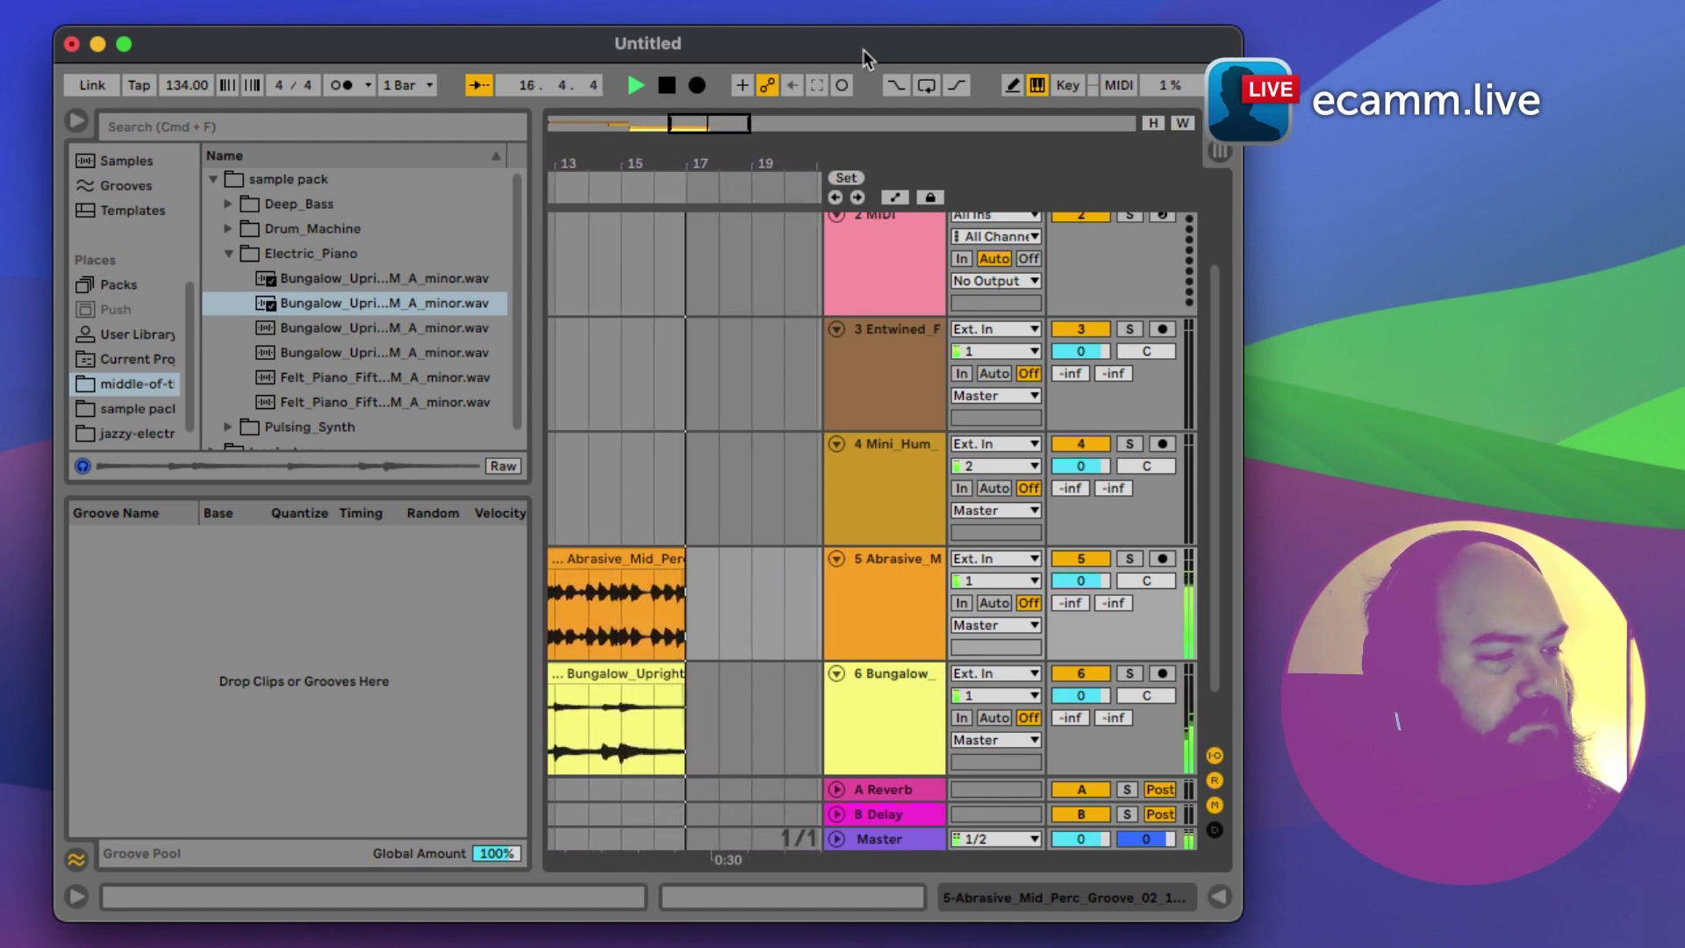
Step: Stop playback and preview the last drum loop in Drum_Machine
key(space)
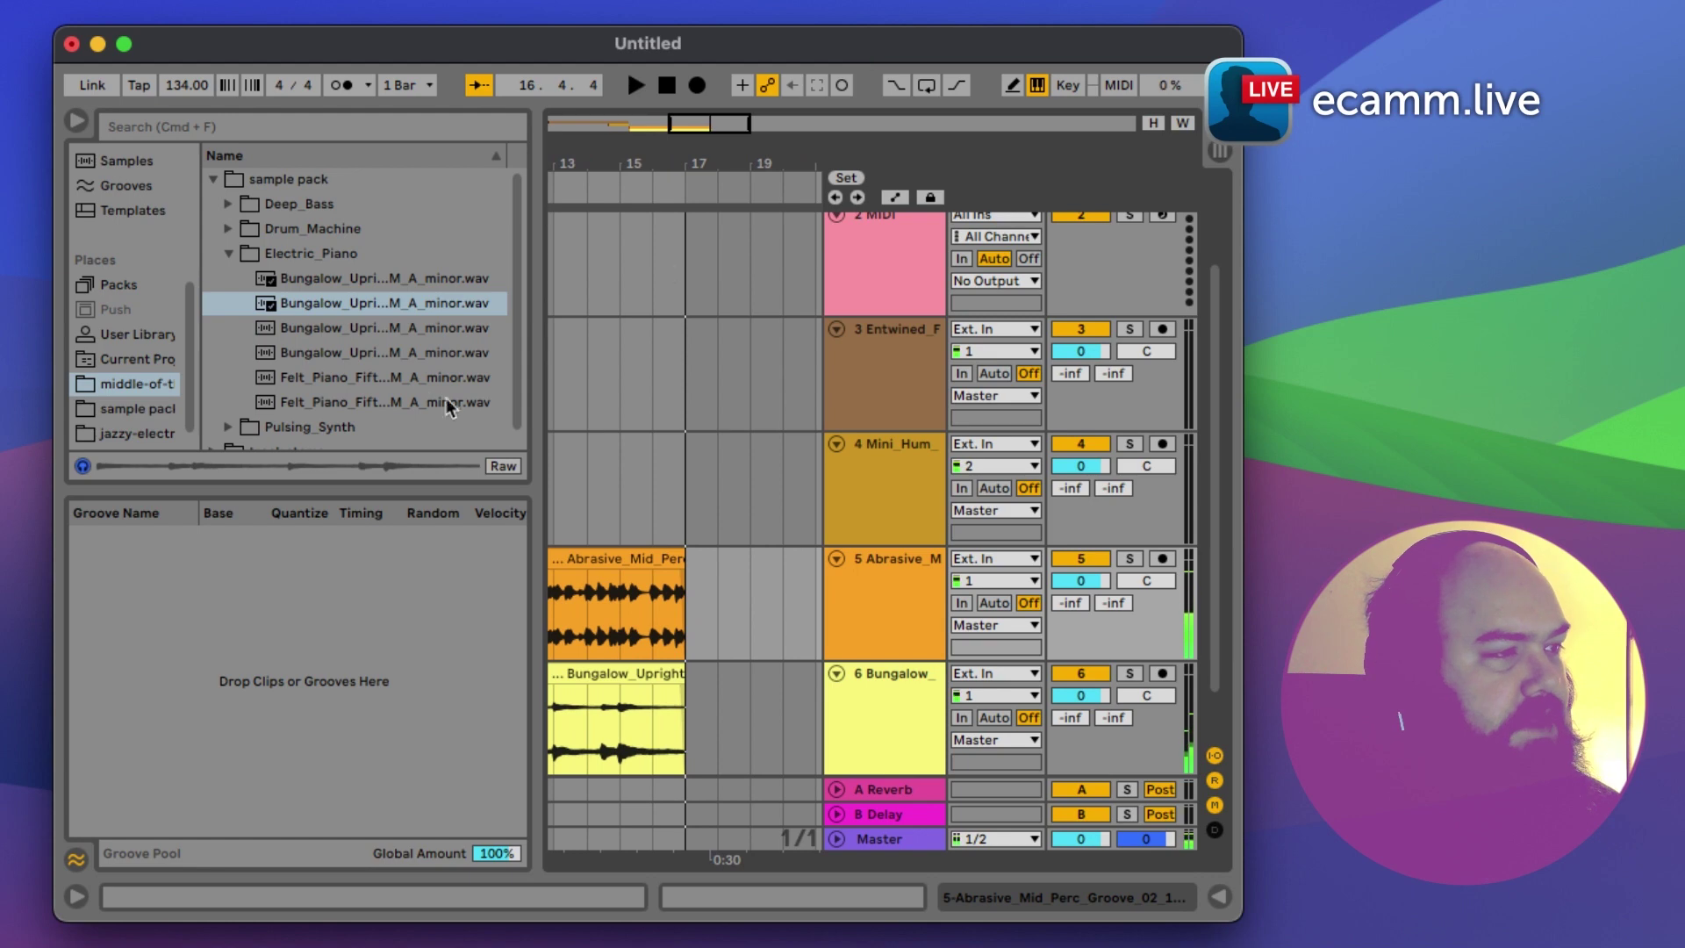
click(228, 228)
click(264, 377)
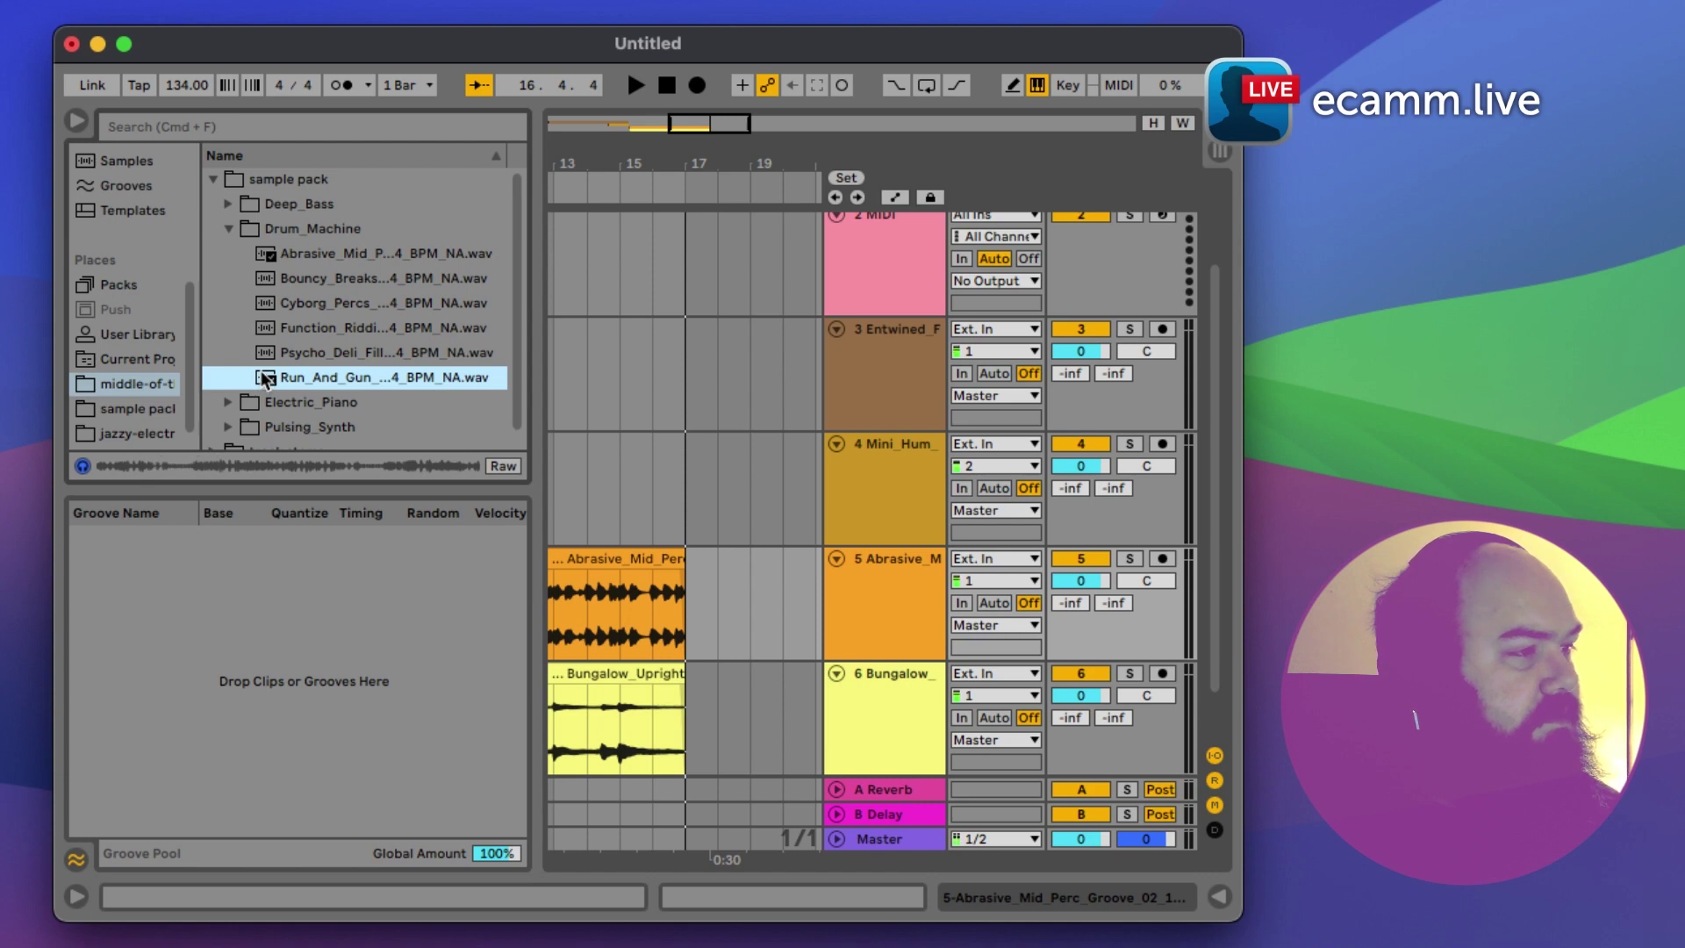
Step: Audition Pulsing_Synth samples (Ghost_Whisper, Evil_Behind, Bat_Diver), then play from bar 1
click(230, 426)
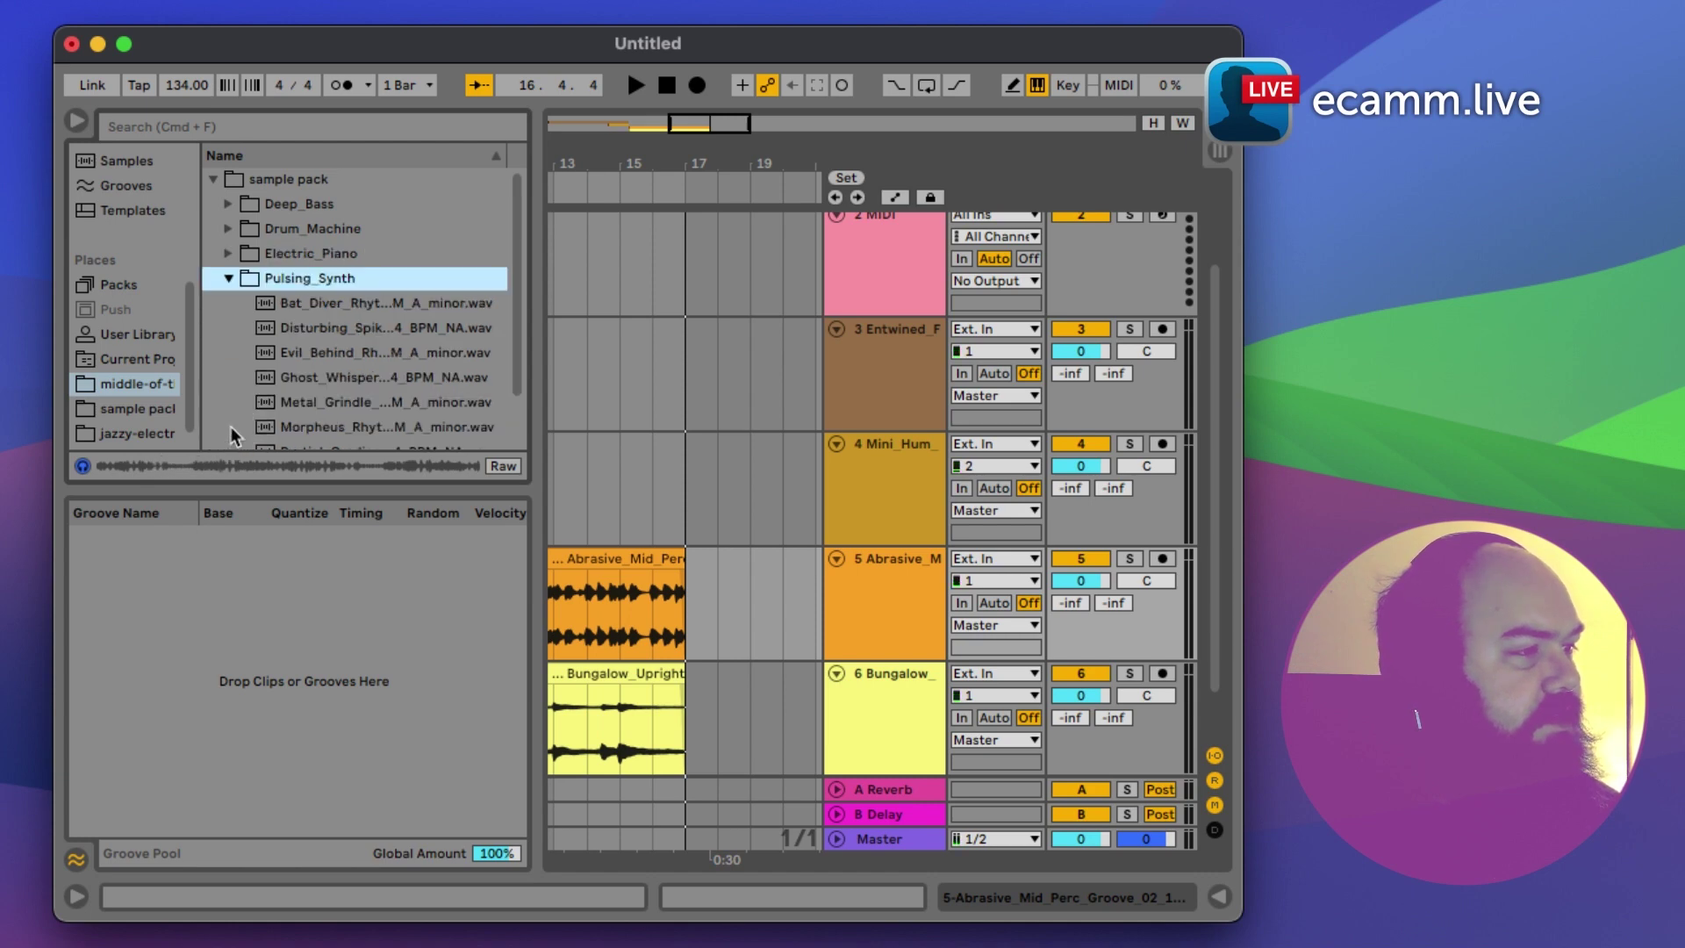
click(279, 411)
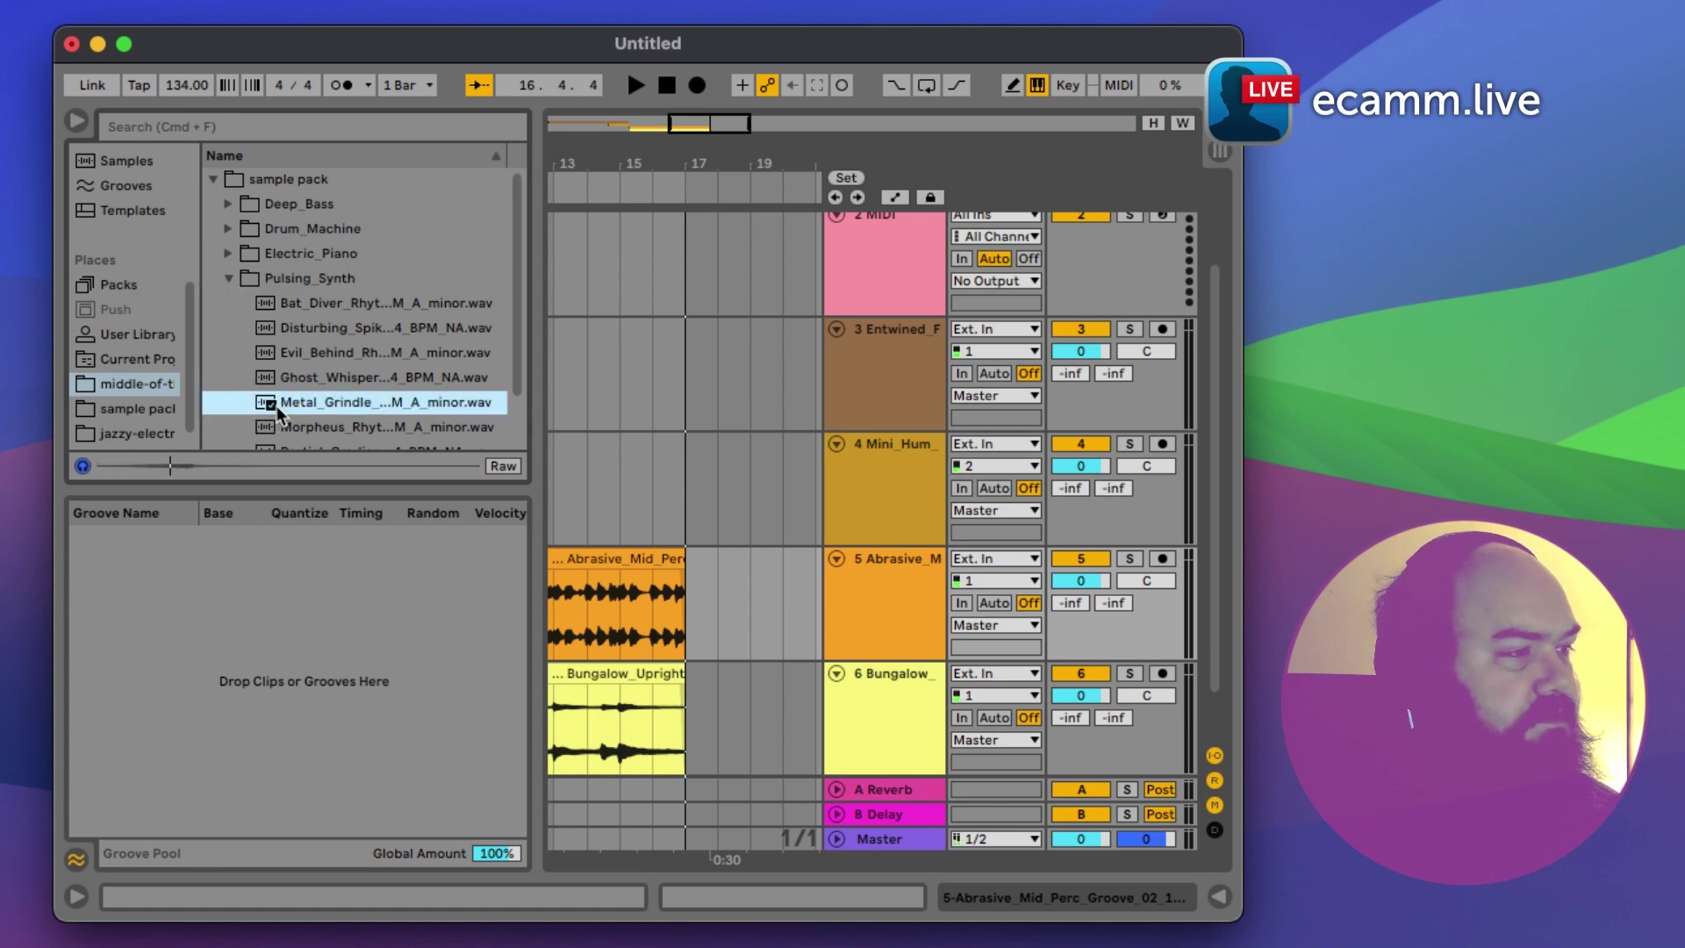
click(282, 382)
click(286, 355)
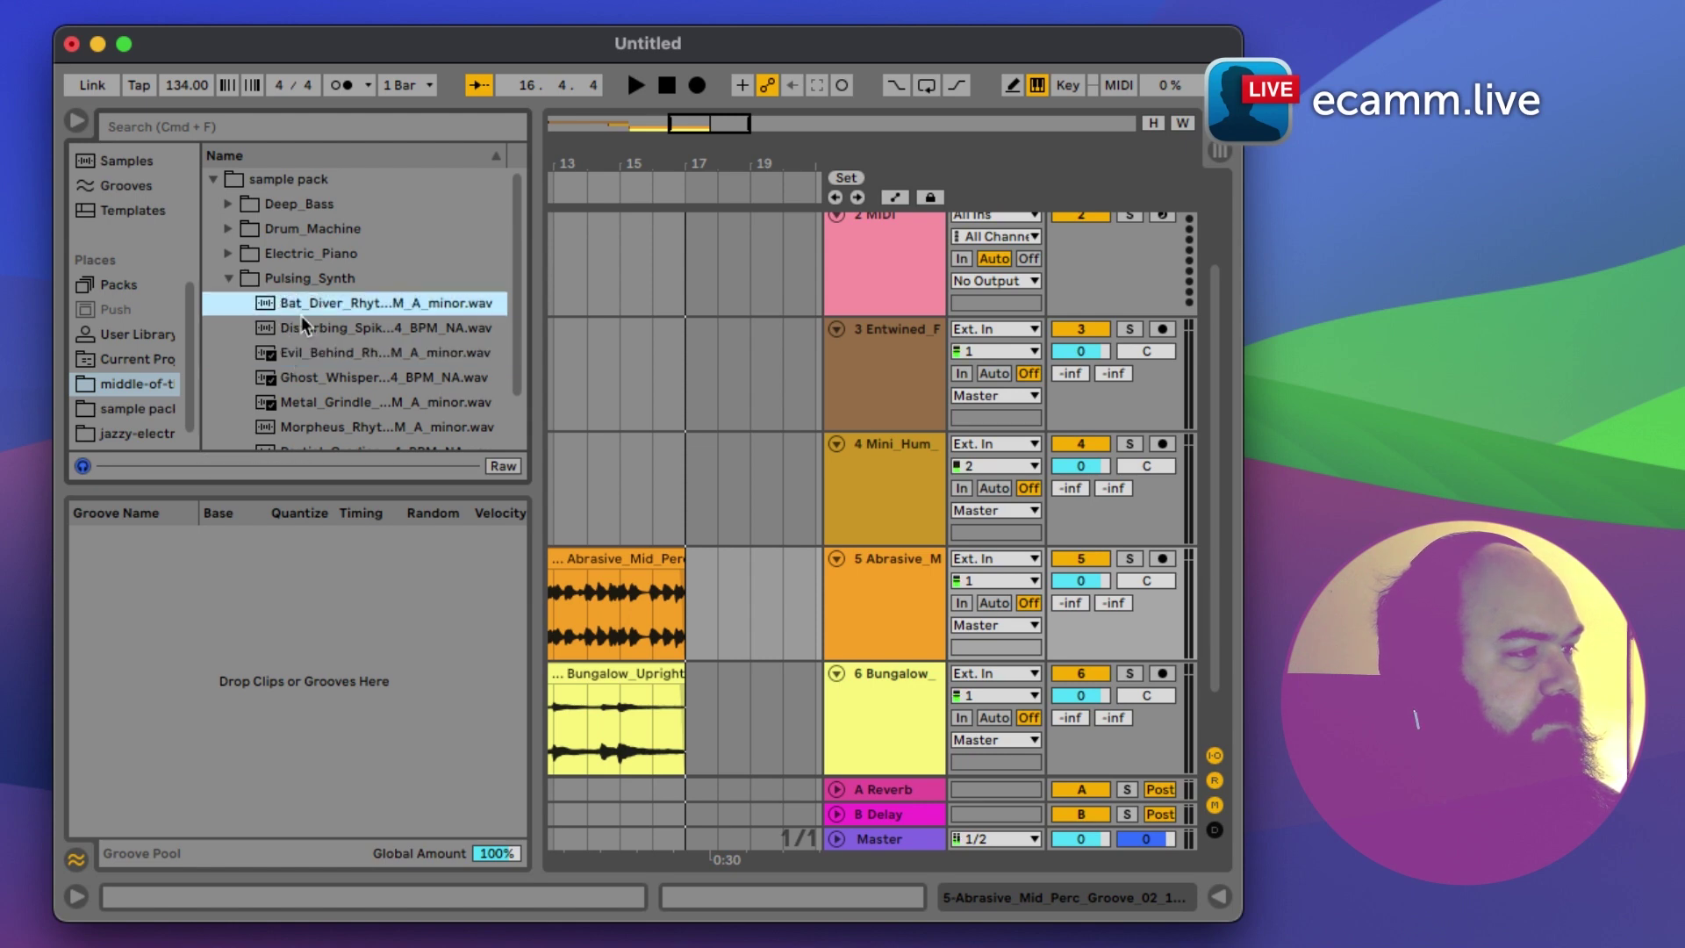
click(301, 314)
key(space)
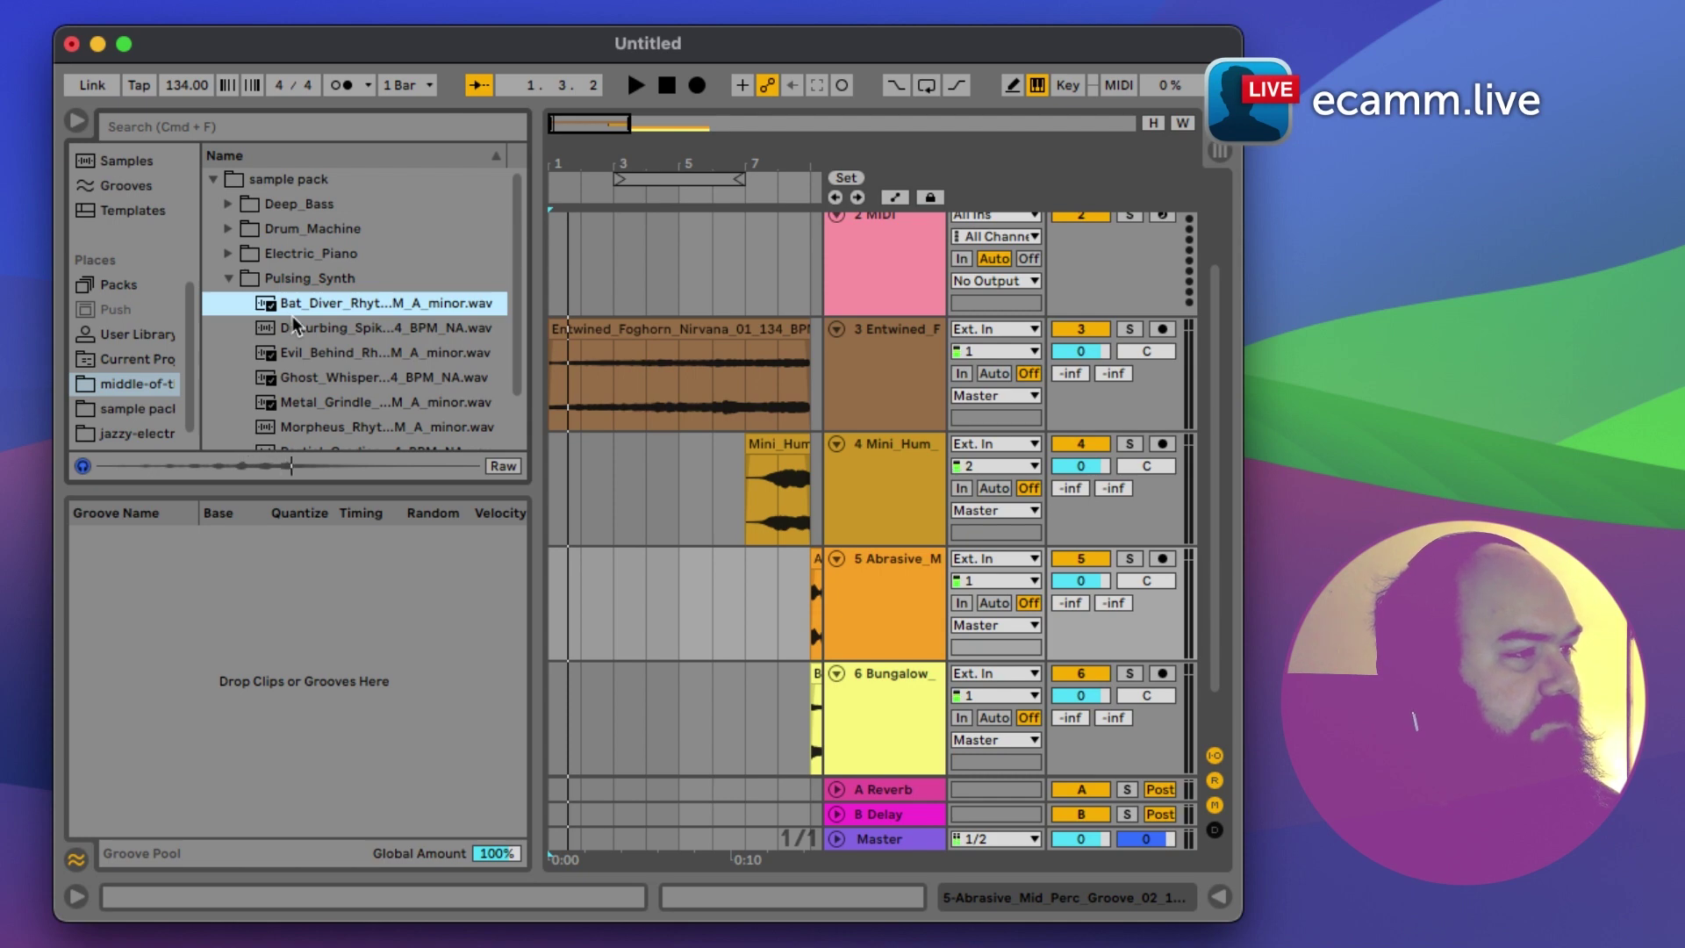
Step: Insert a new audio track below the Entwined_Foghorn track and zoom out
click(604, 395)
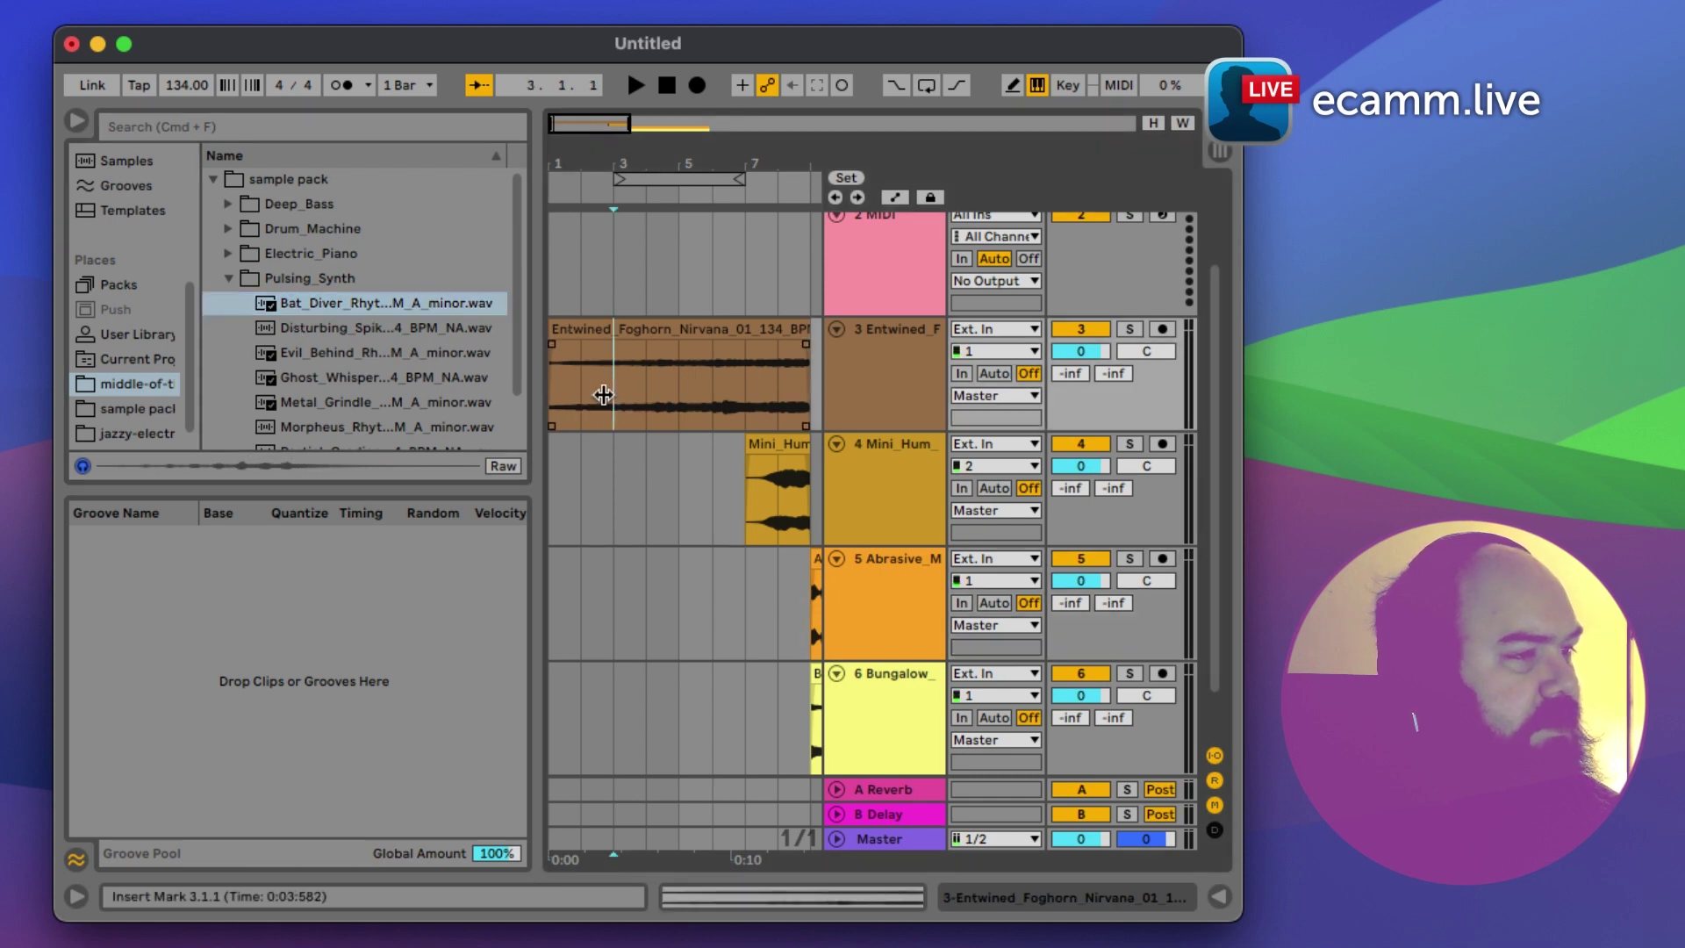
key(super+t)
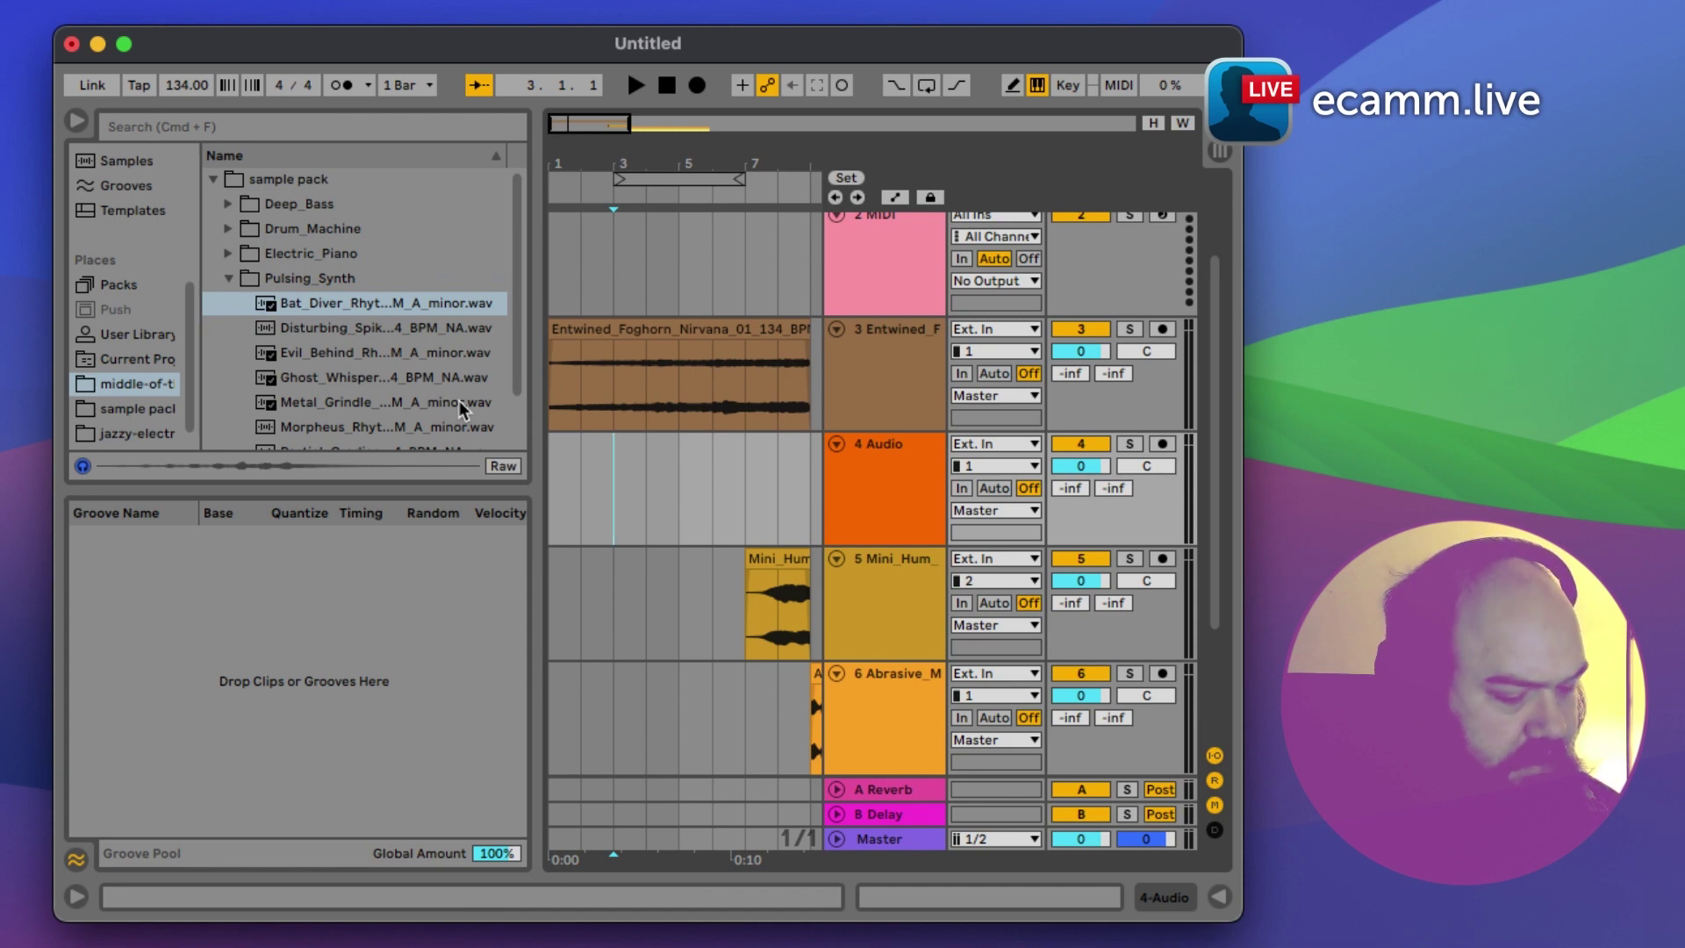
key(minus)
drag(529, 389, 428, 386)
Step: Place Bat_Diver on track 4, starting near bar 4.3 and trimmed to end at bar 9
drag(280, 308, 507, 498)
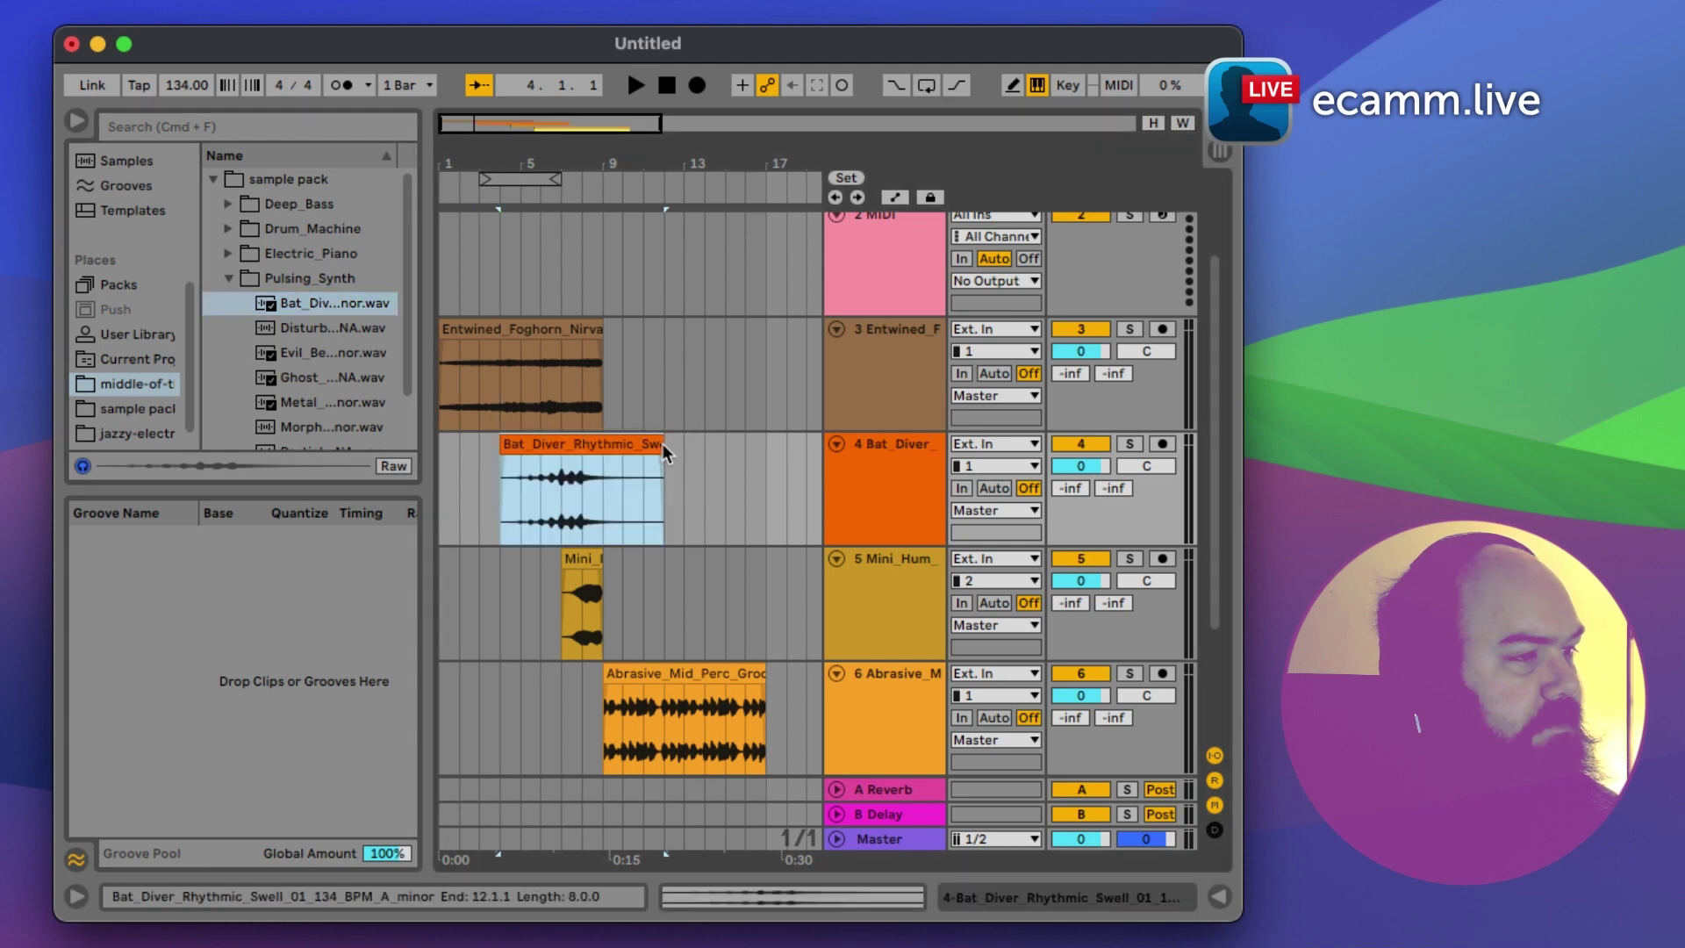
drag(609, 449, 627, 444)
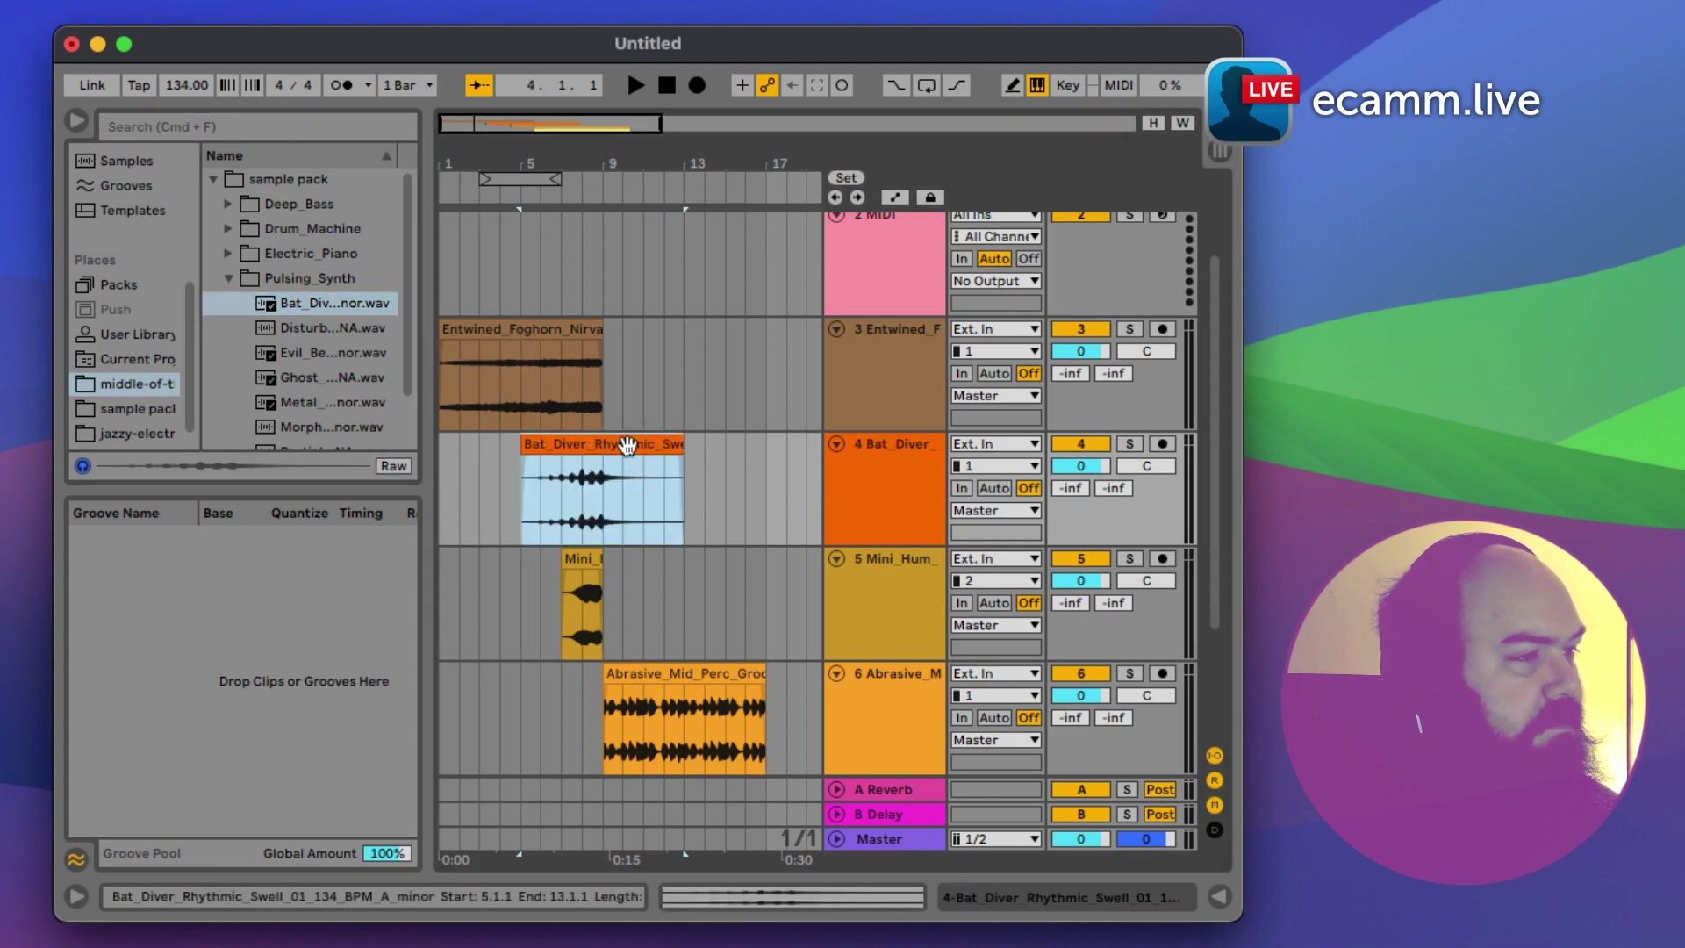
scroll(626, 444, up, 2)
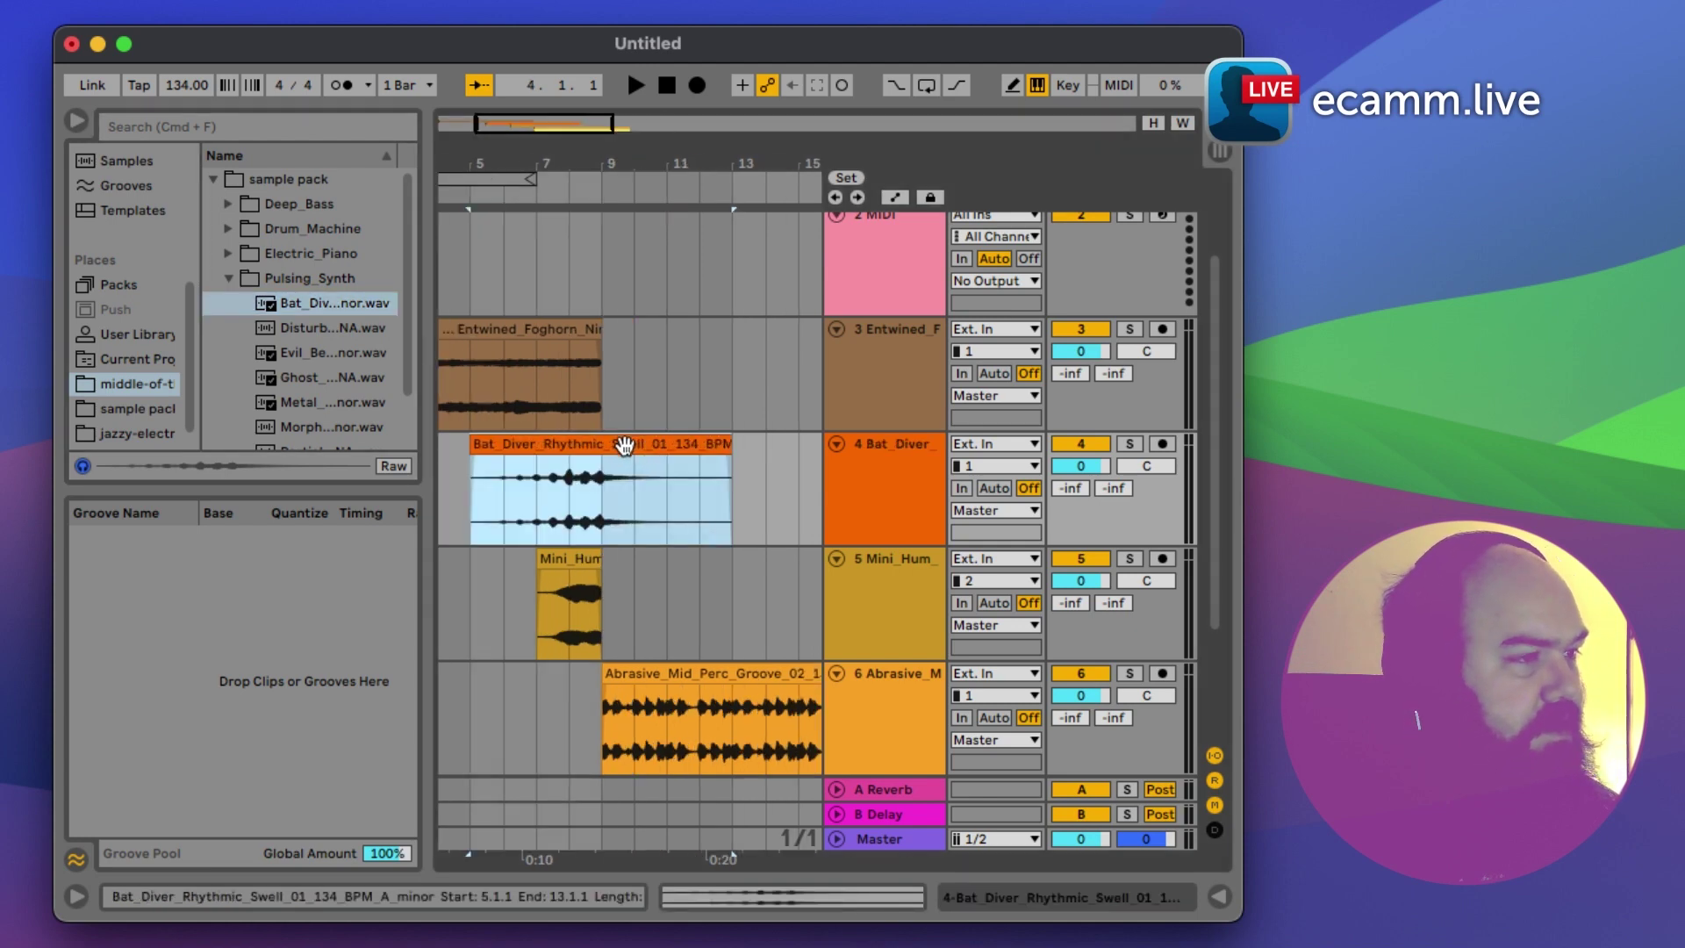
key(super+z)
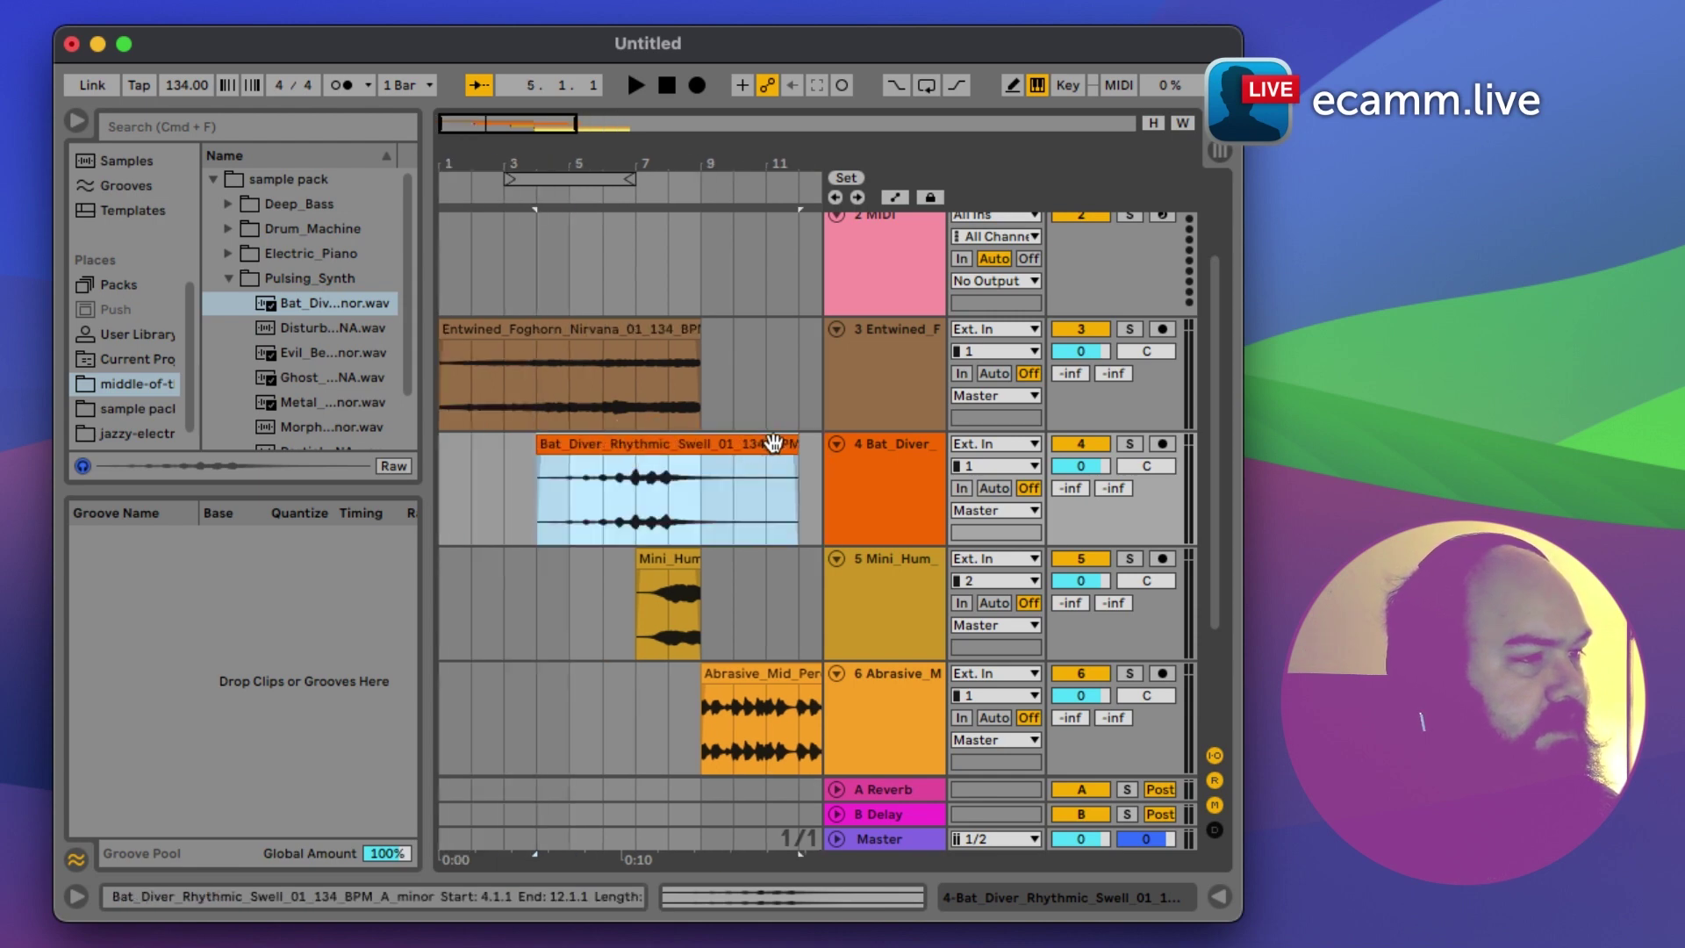
drag(795, 443, 701, 444)
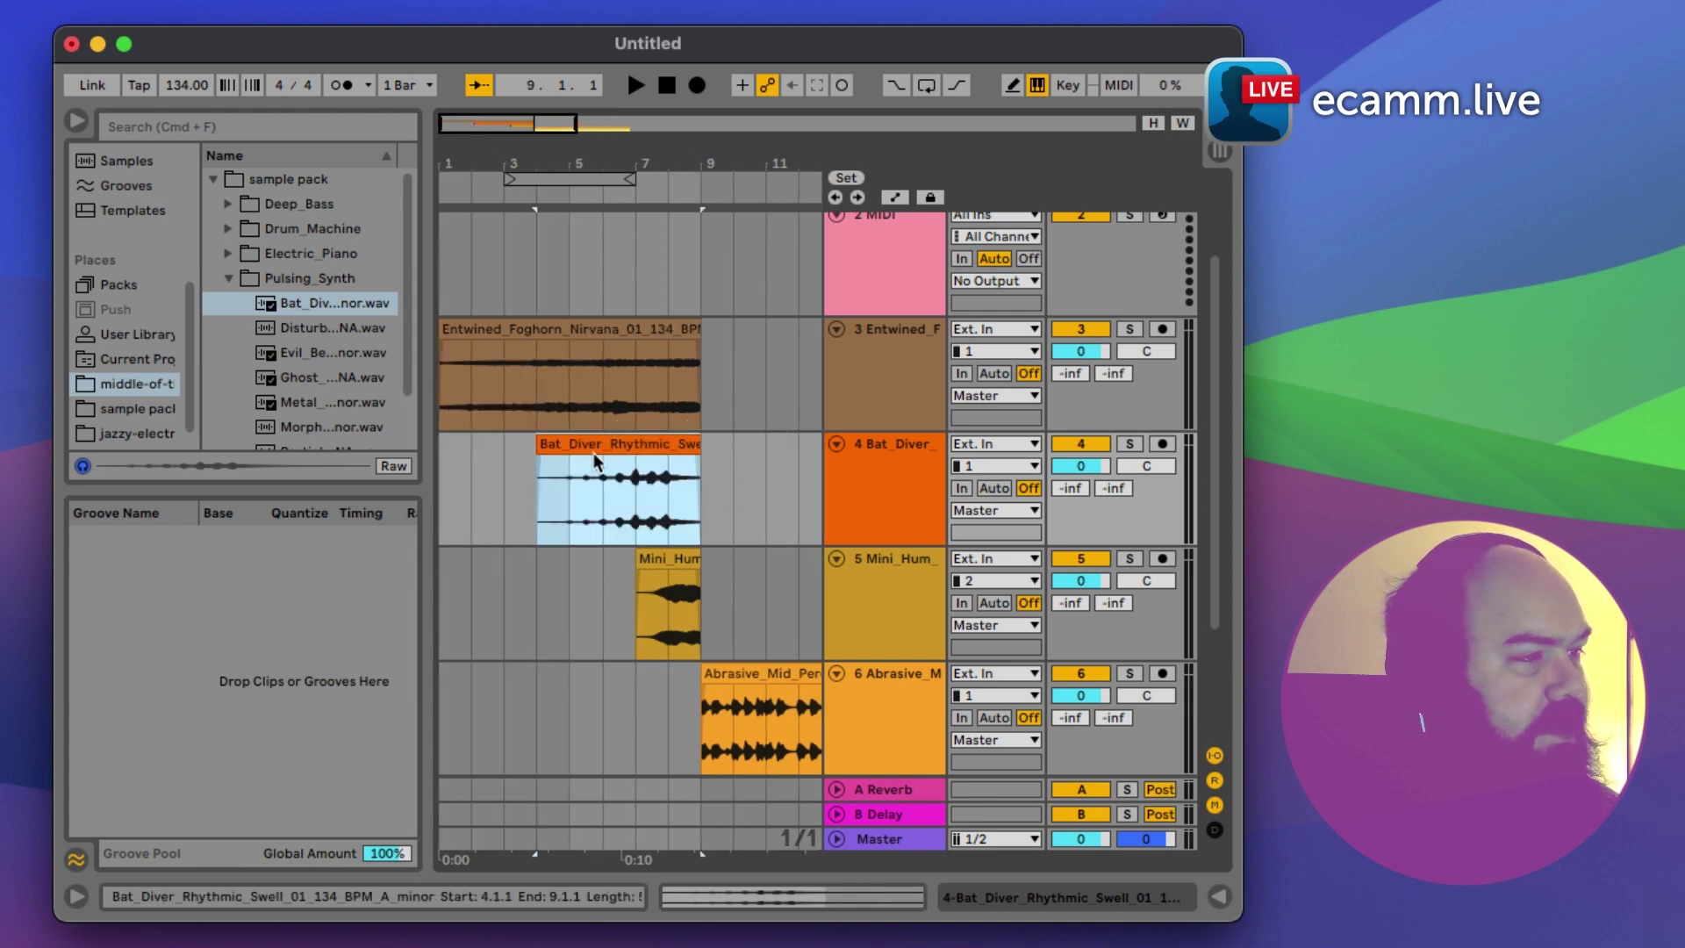
key(z)
drag(589, 446, 614, 439)
drag(776, 445, 746, 447)
scroll(684, 452, left, 3)
click(446, 470)
key(space)
click(603, 472)
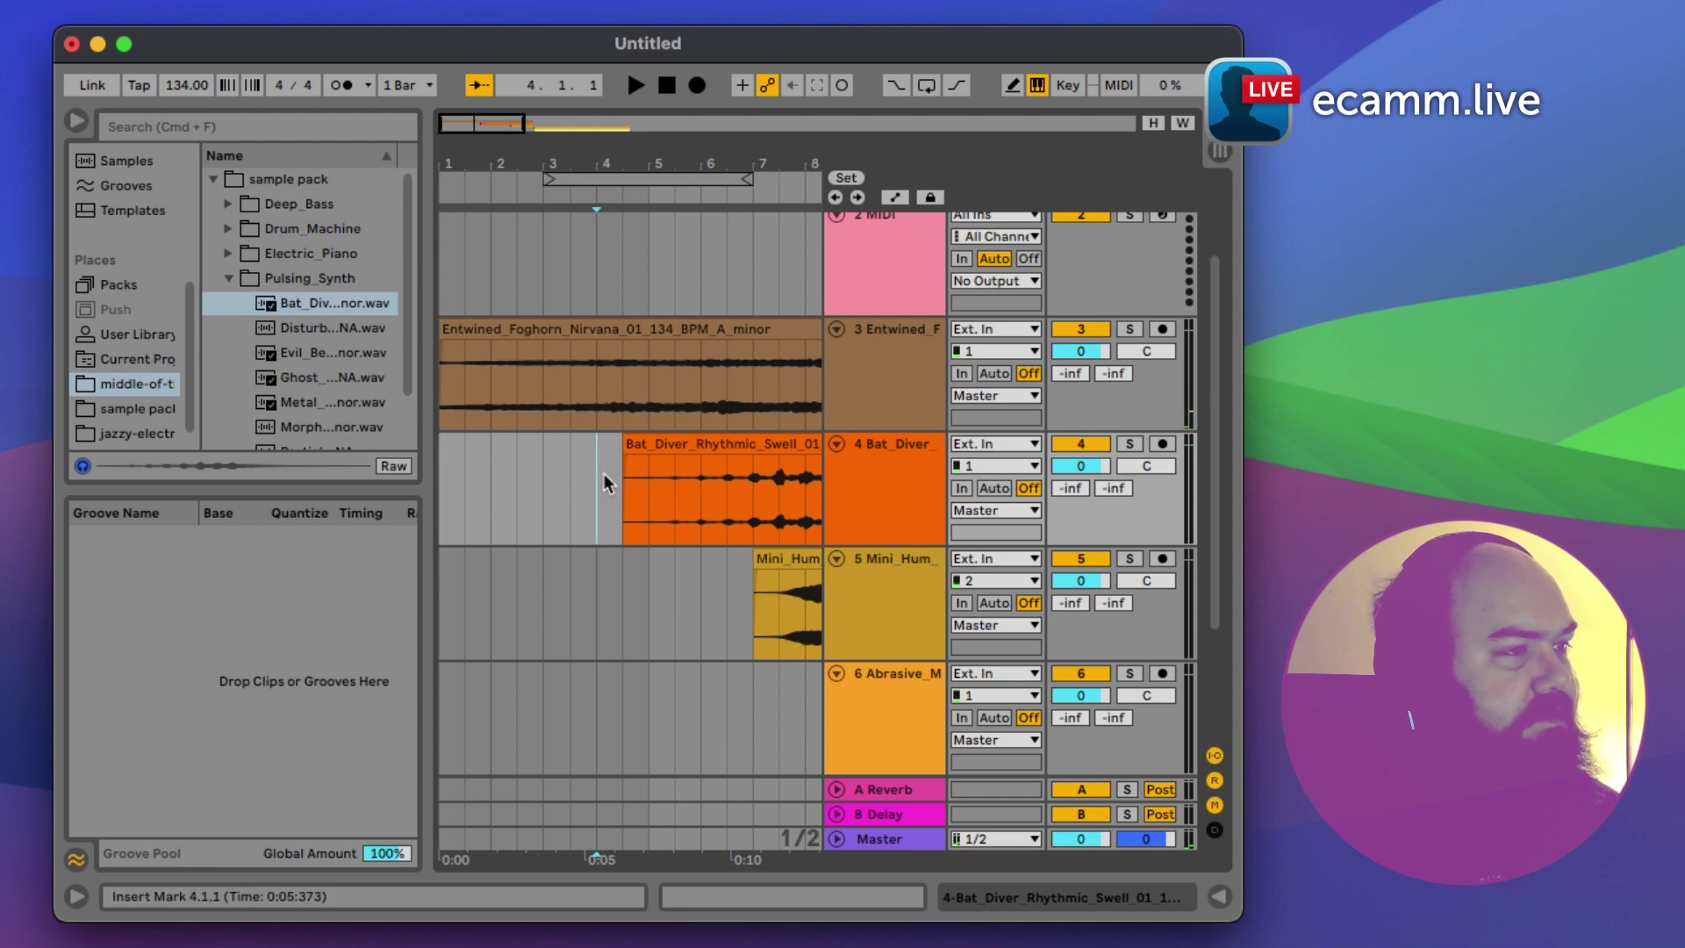
key(space)
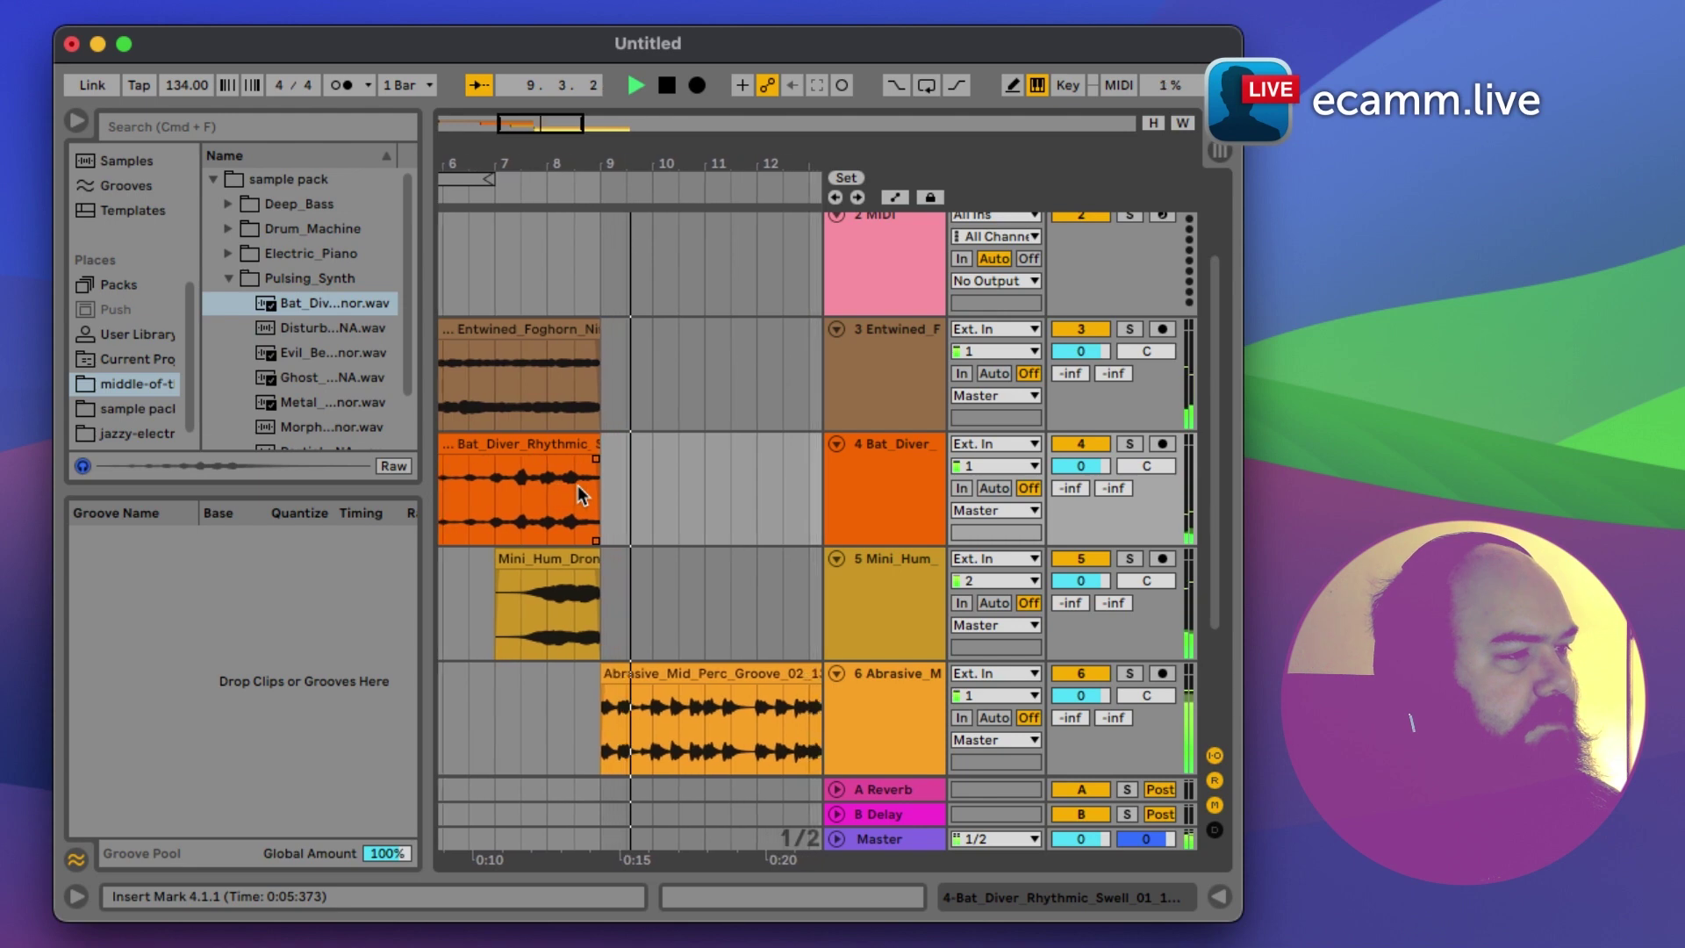
Step: Stop playback and audition the drum stem, Deep_Bass stem and mix.wav from the track stems folder
key(space)
click(230, 277)
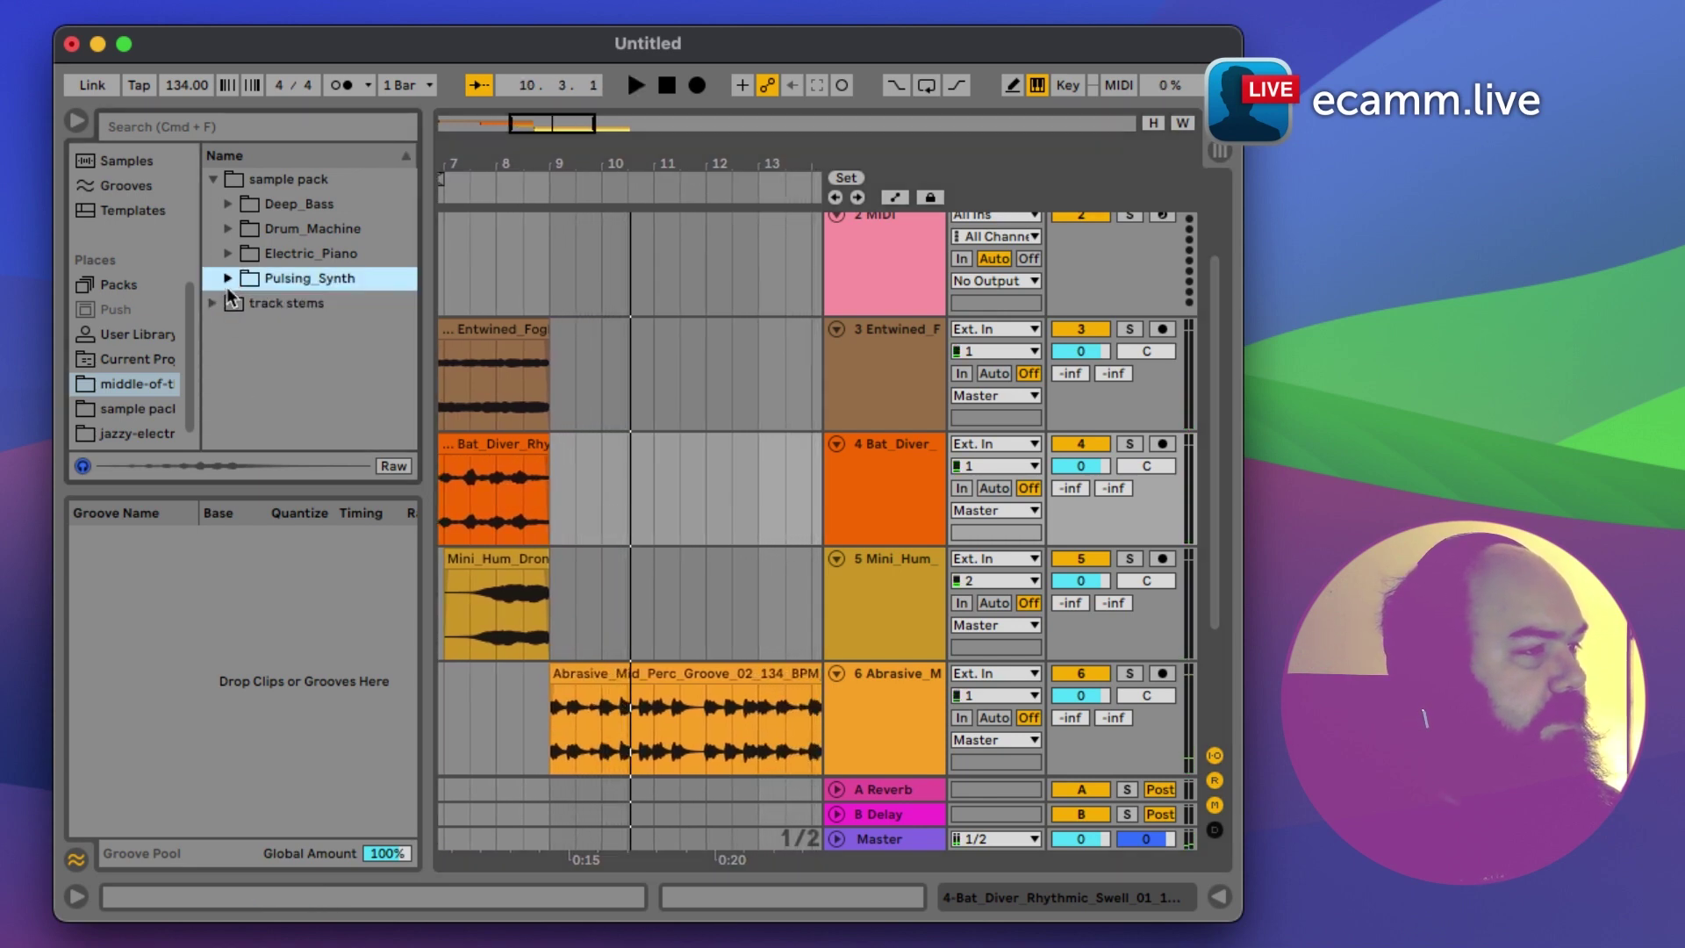
click(228, 279)
click(230, 279)
click(214, 304)
click(251, 302)
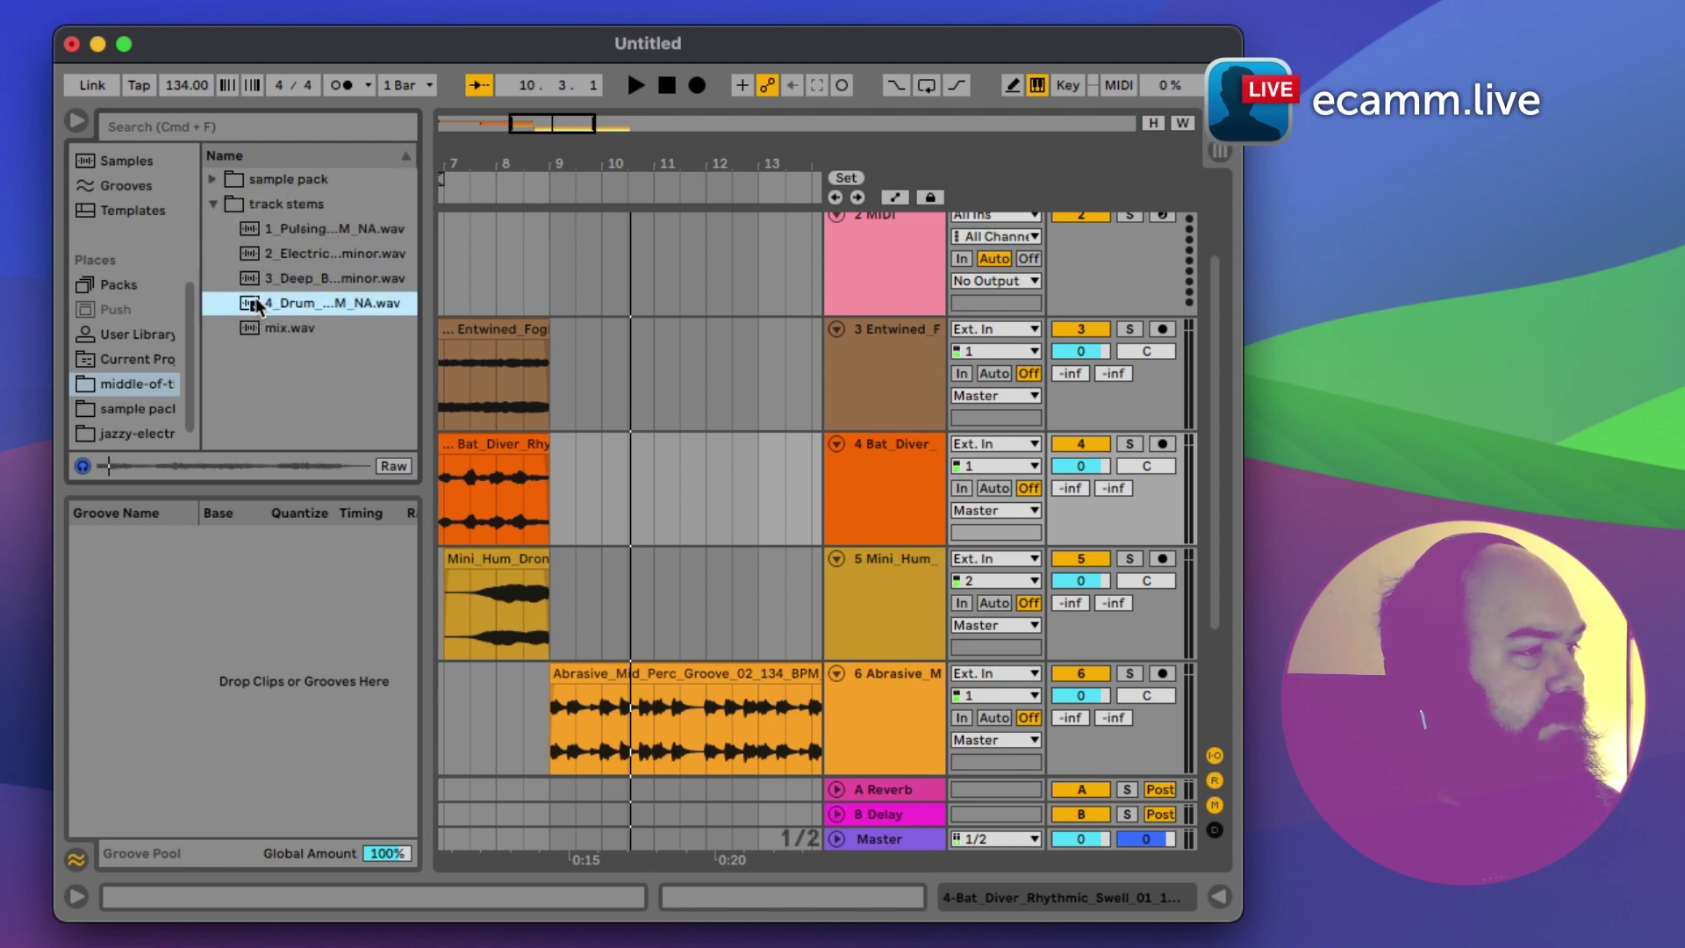
click(271, 279)
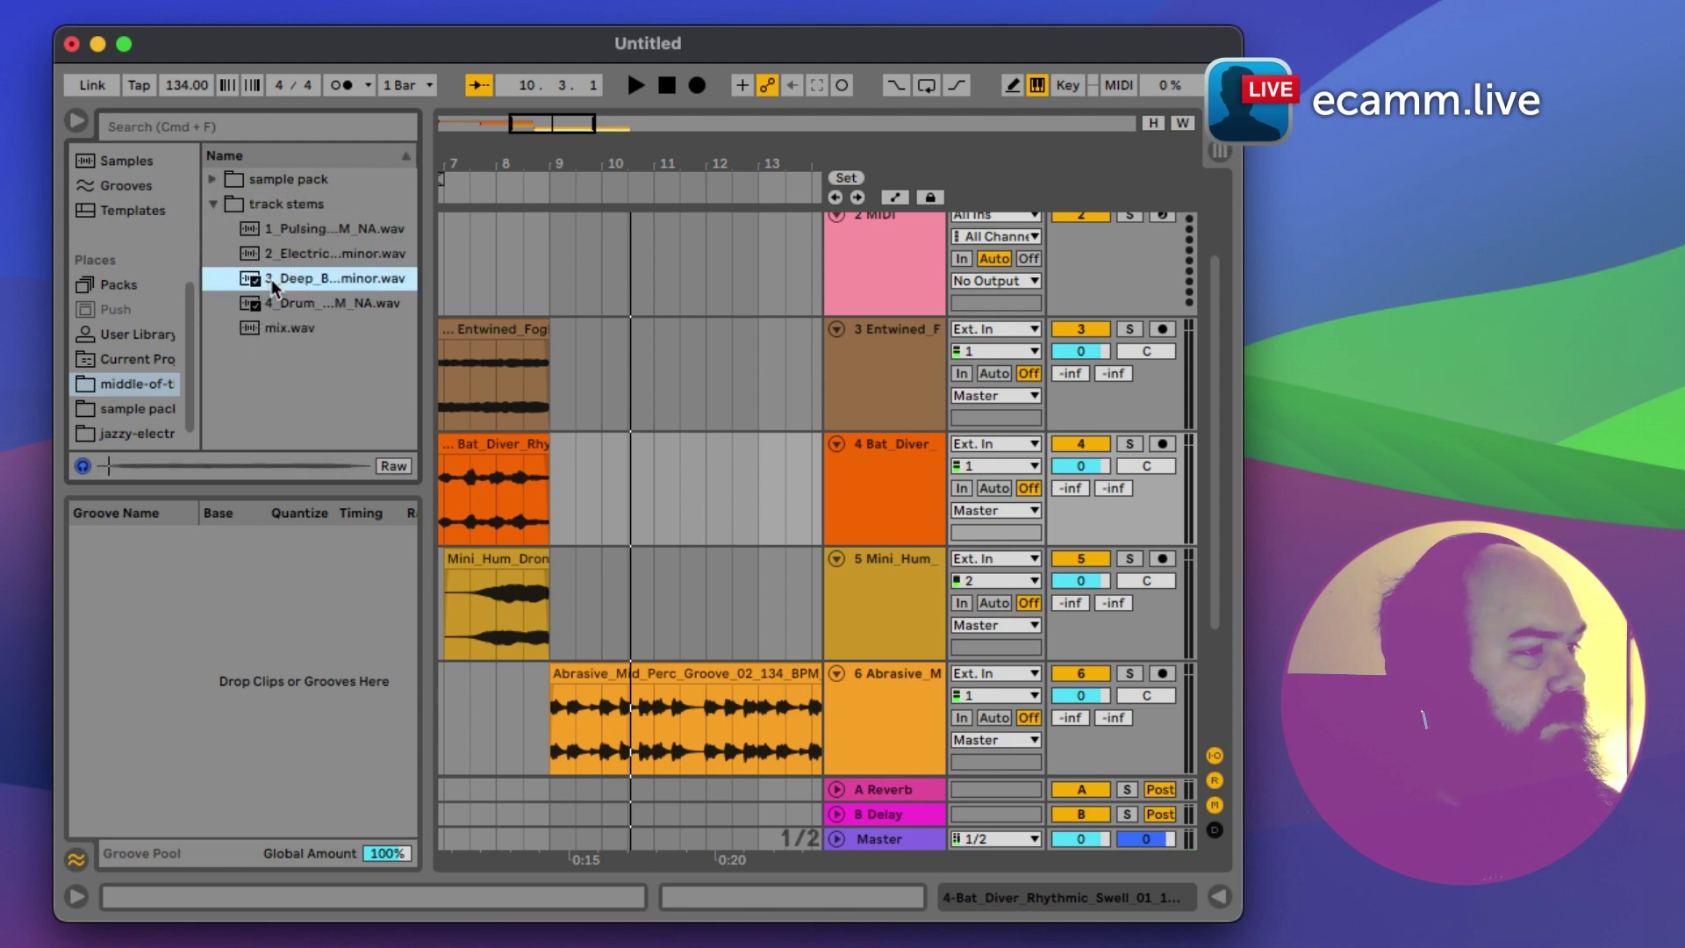
click(268, 324)
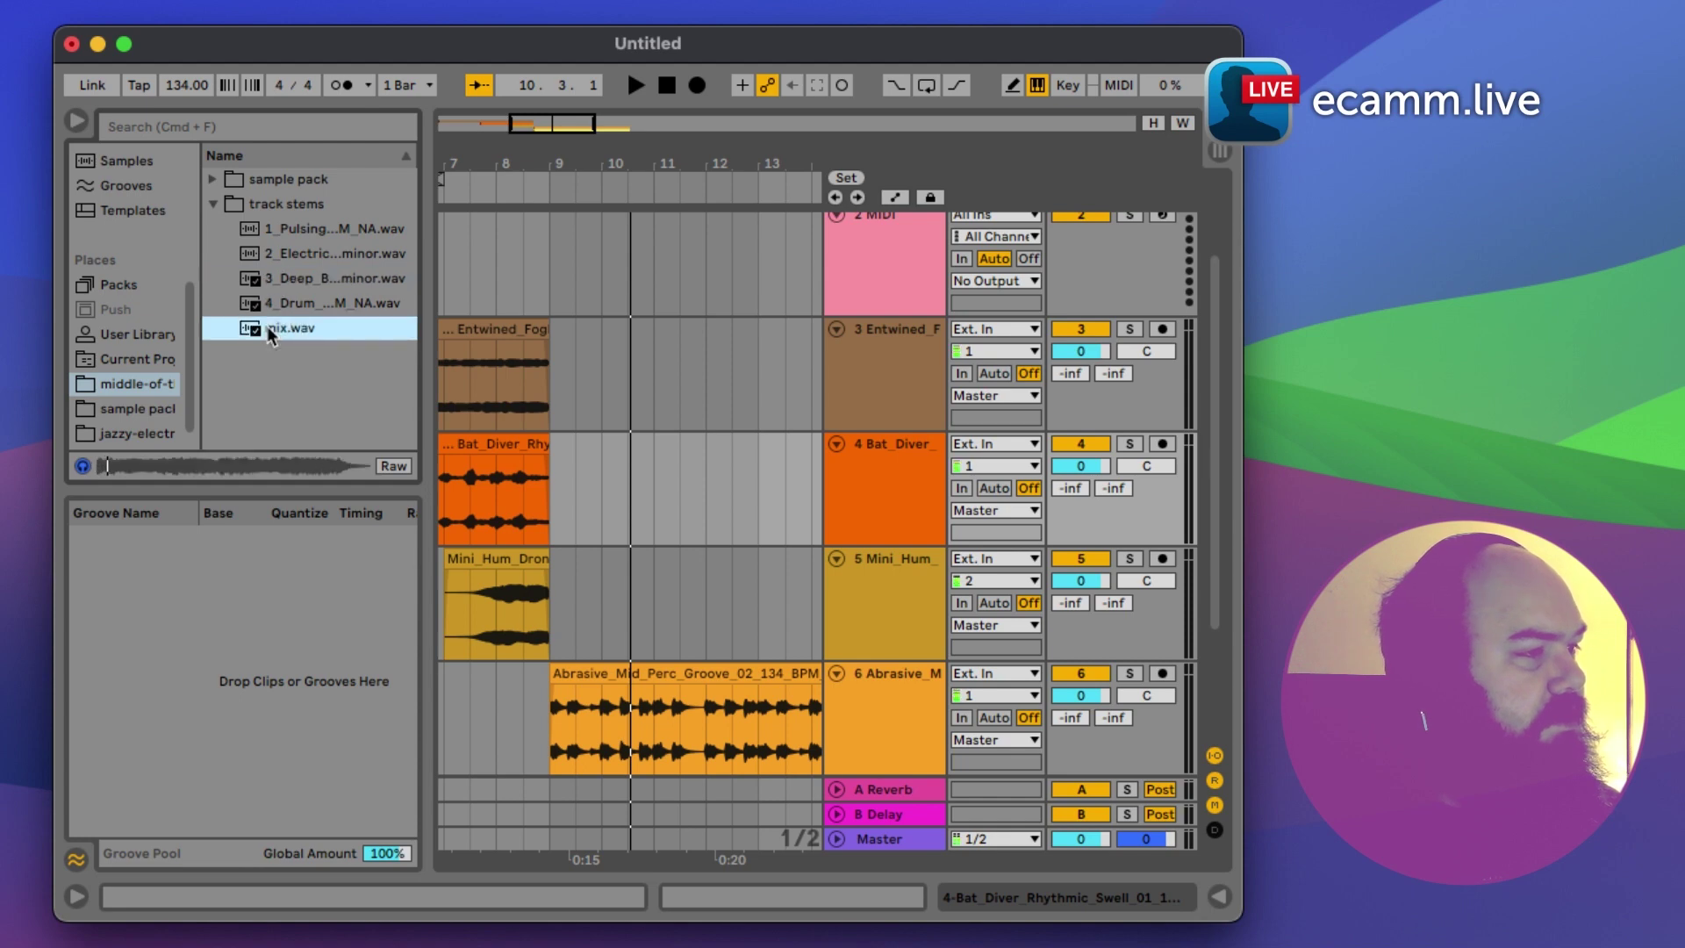
Step: Open sample pack > Deep_Bass and audition three of its samples
click(210, 206)
click(214, 179)
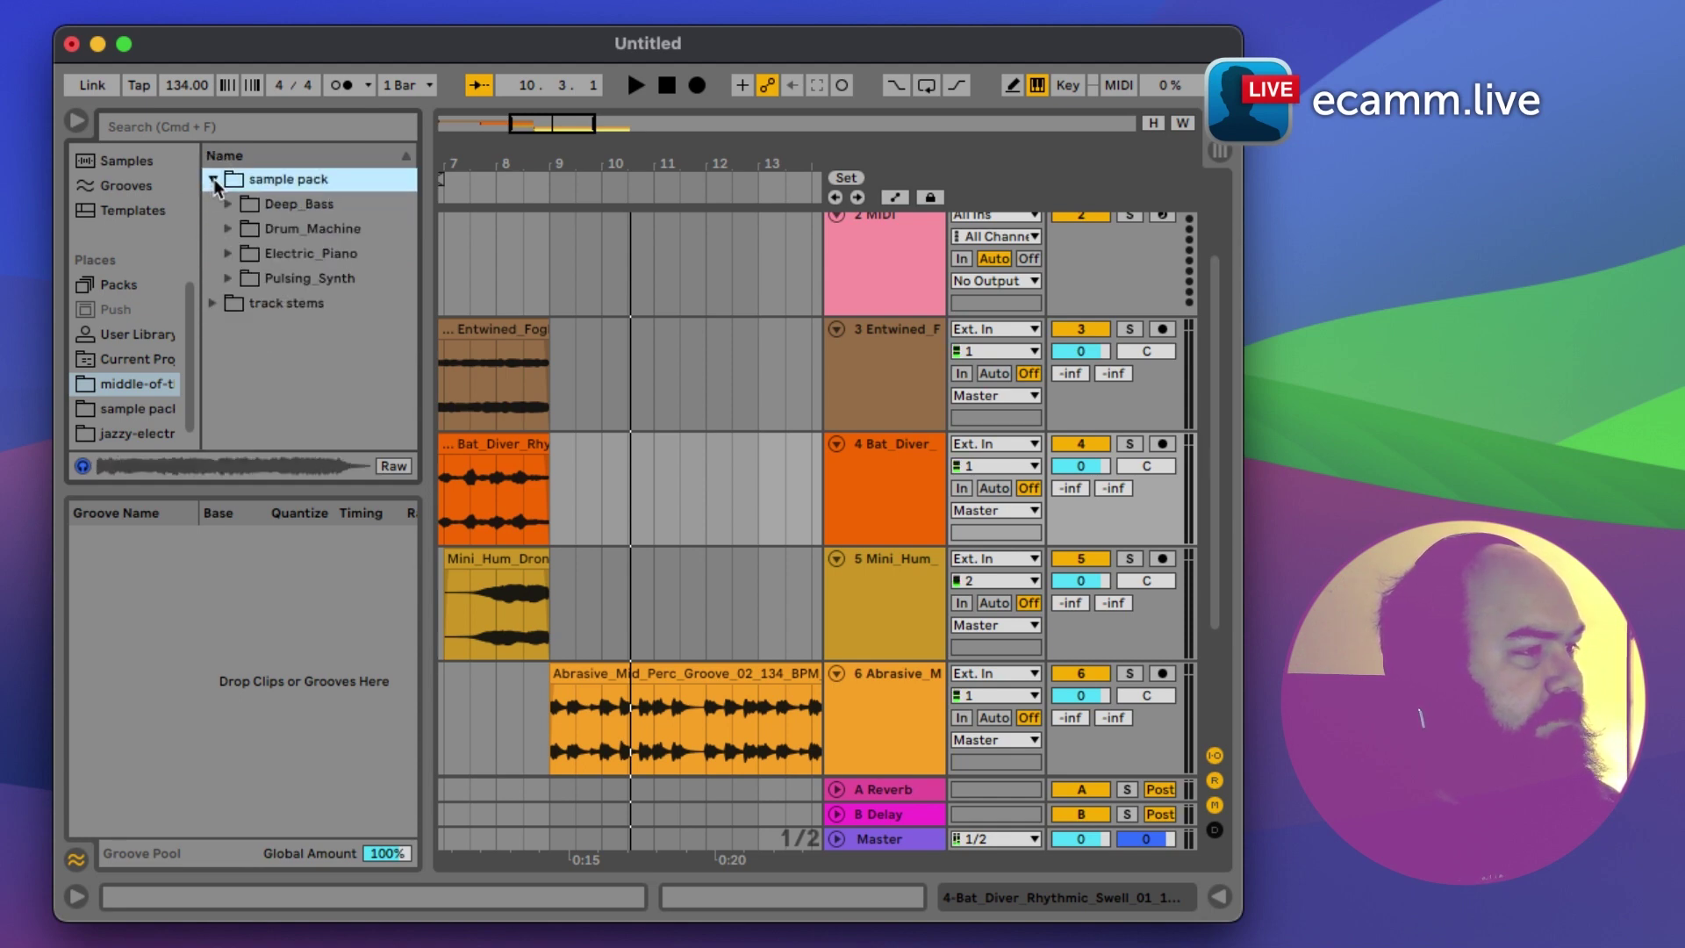
click(226, 204)
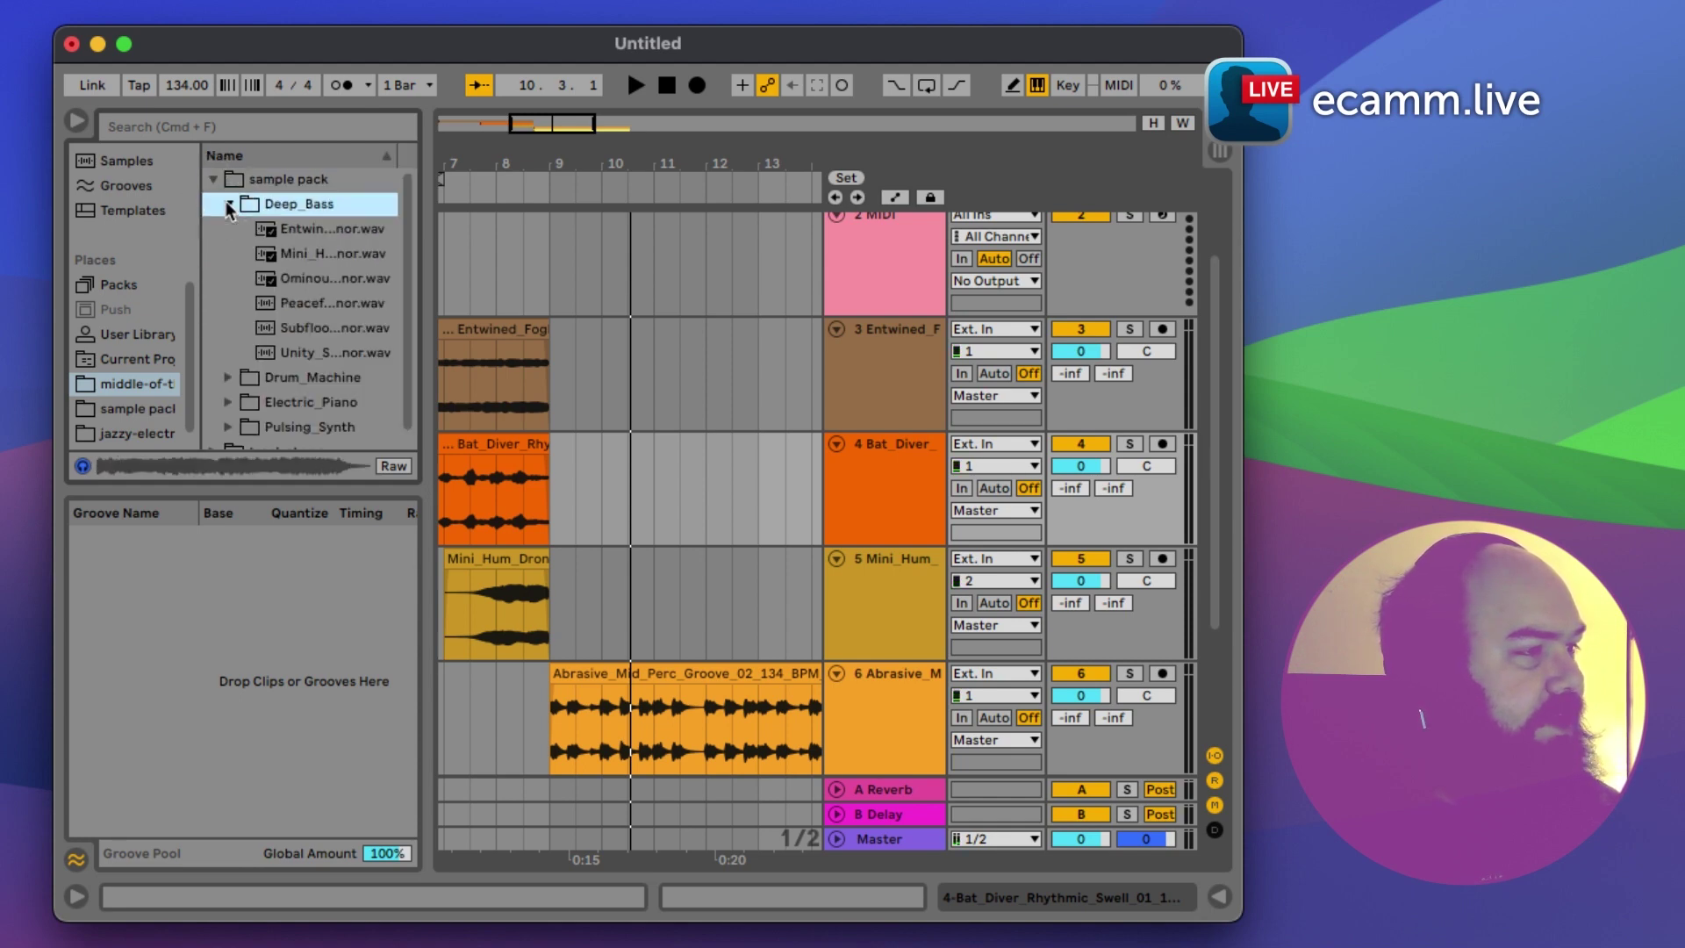
click(273, 304)
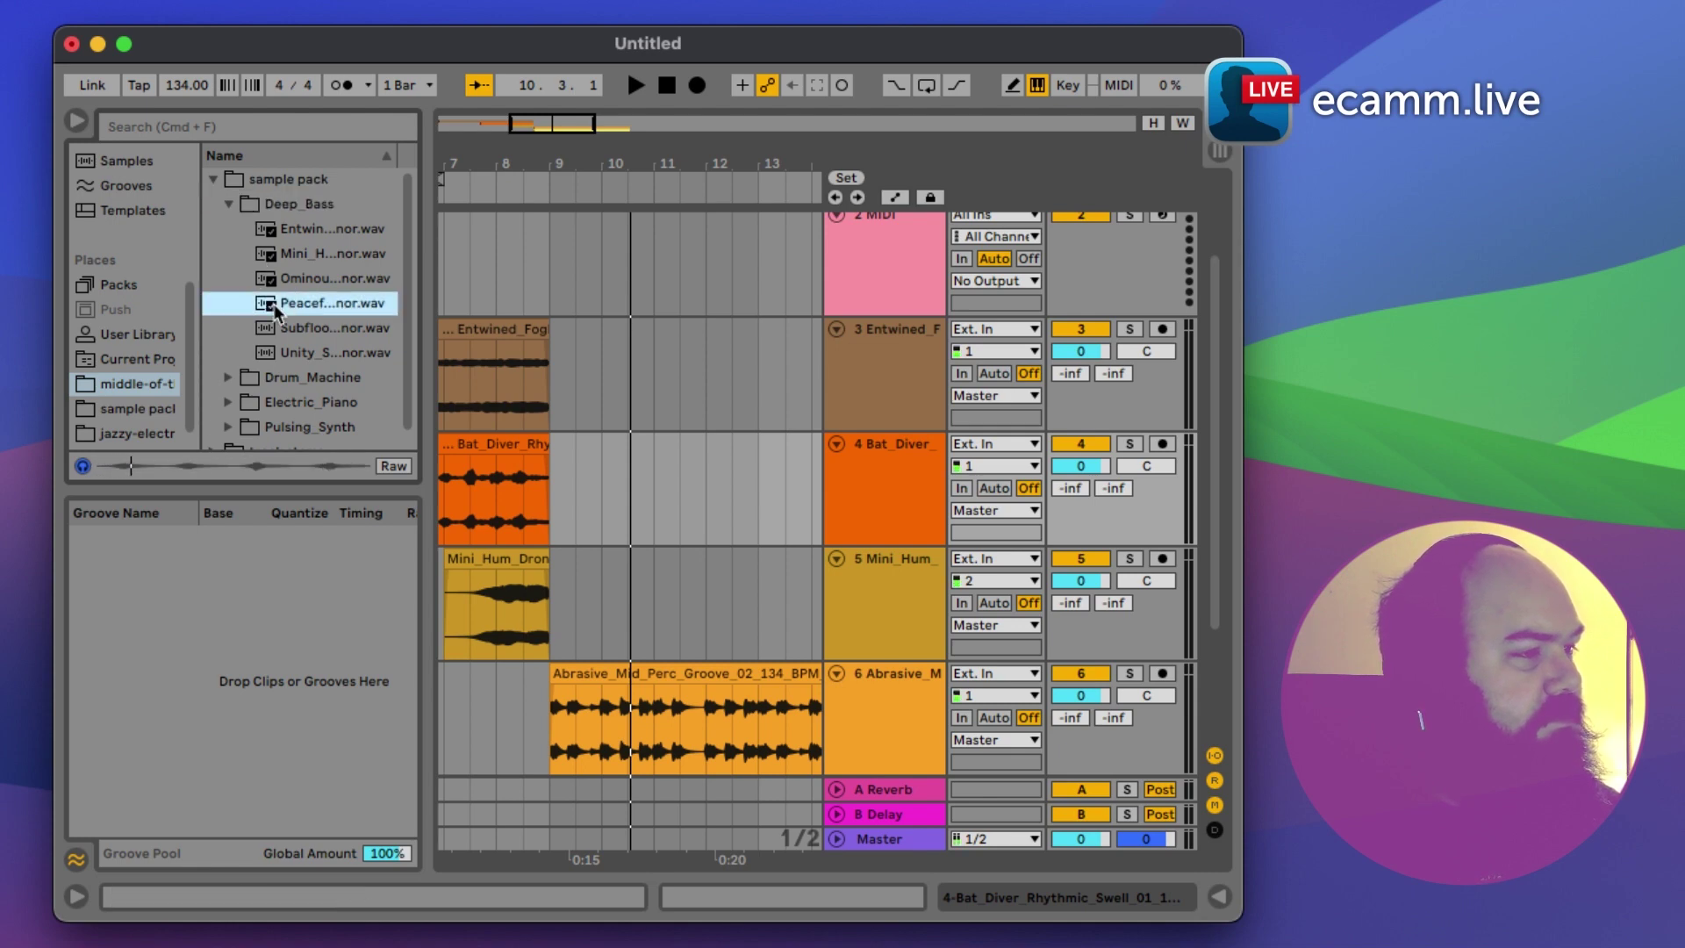
click(278, 330)
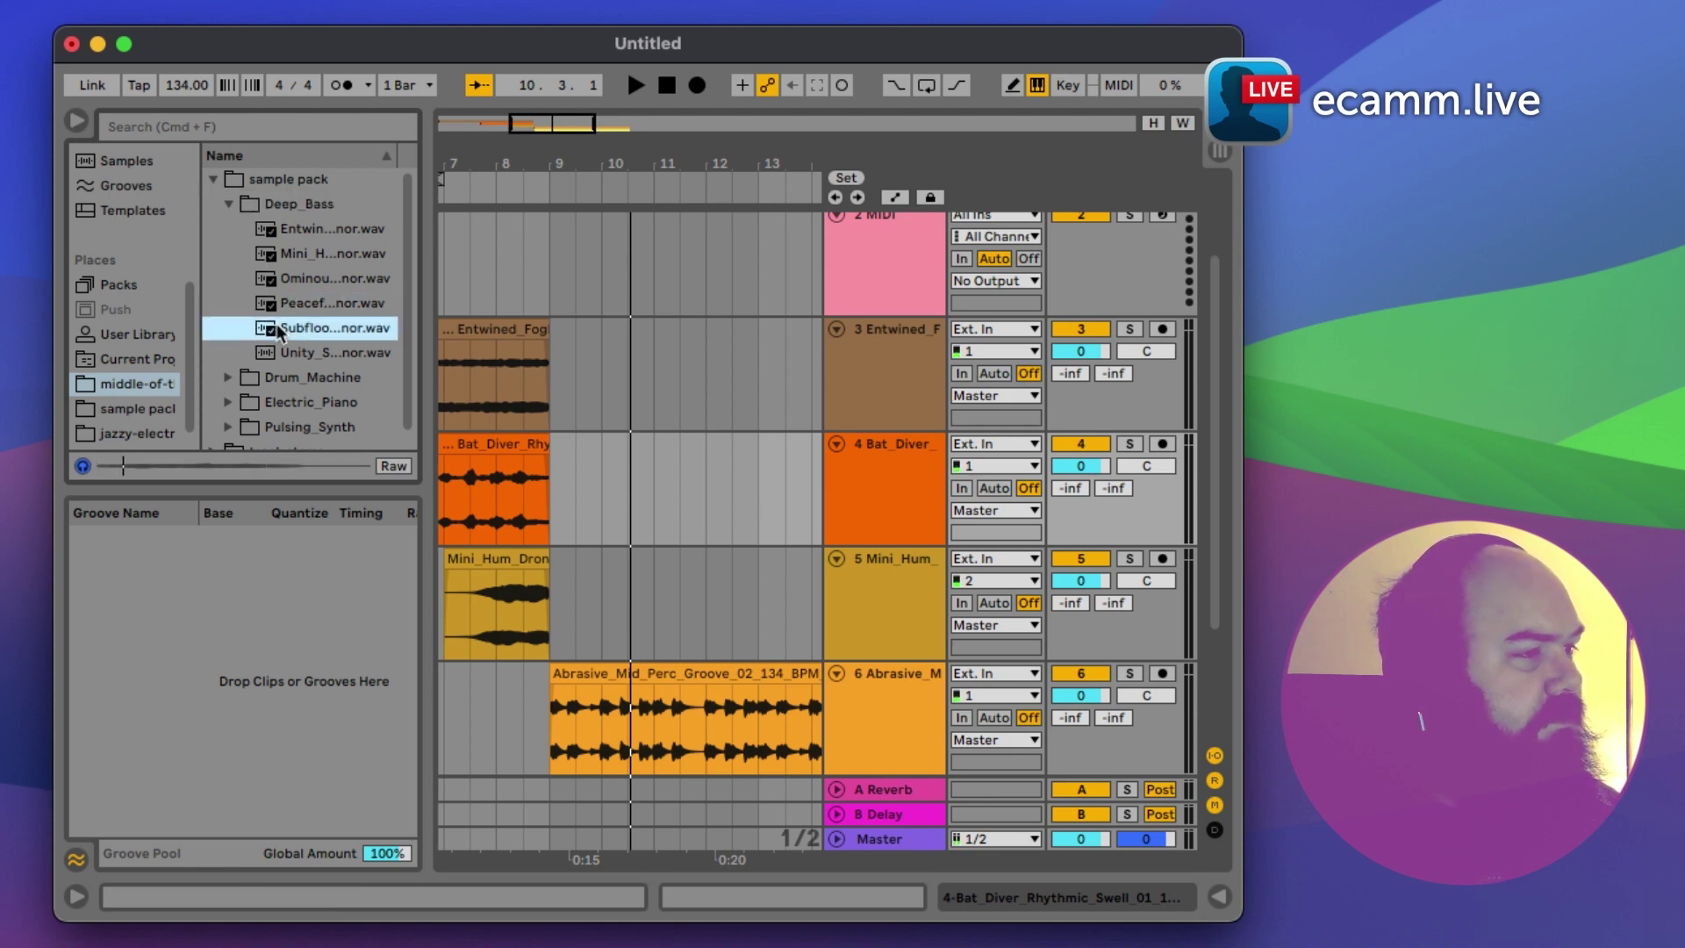
click(274, 352)
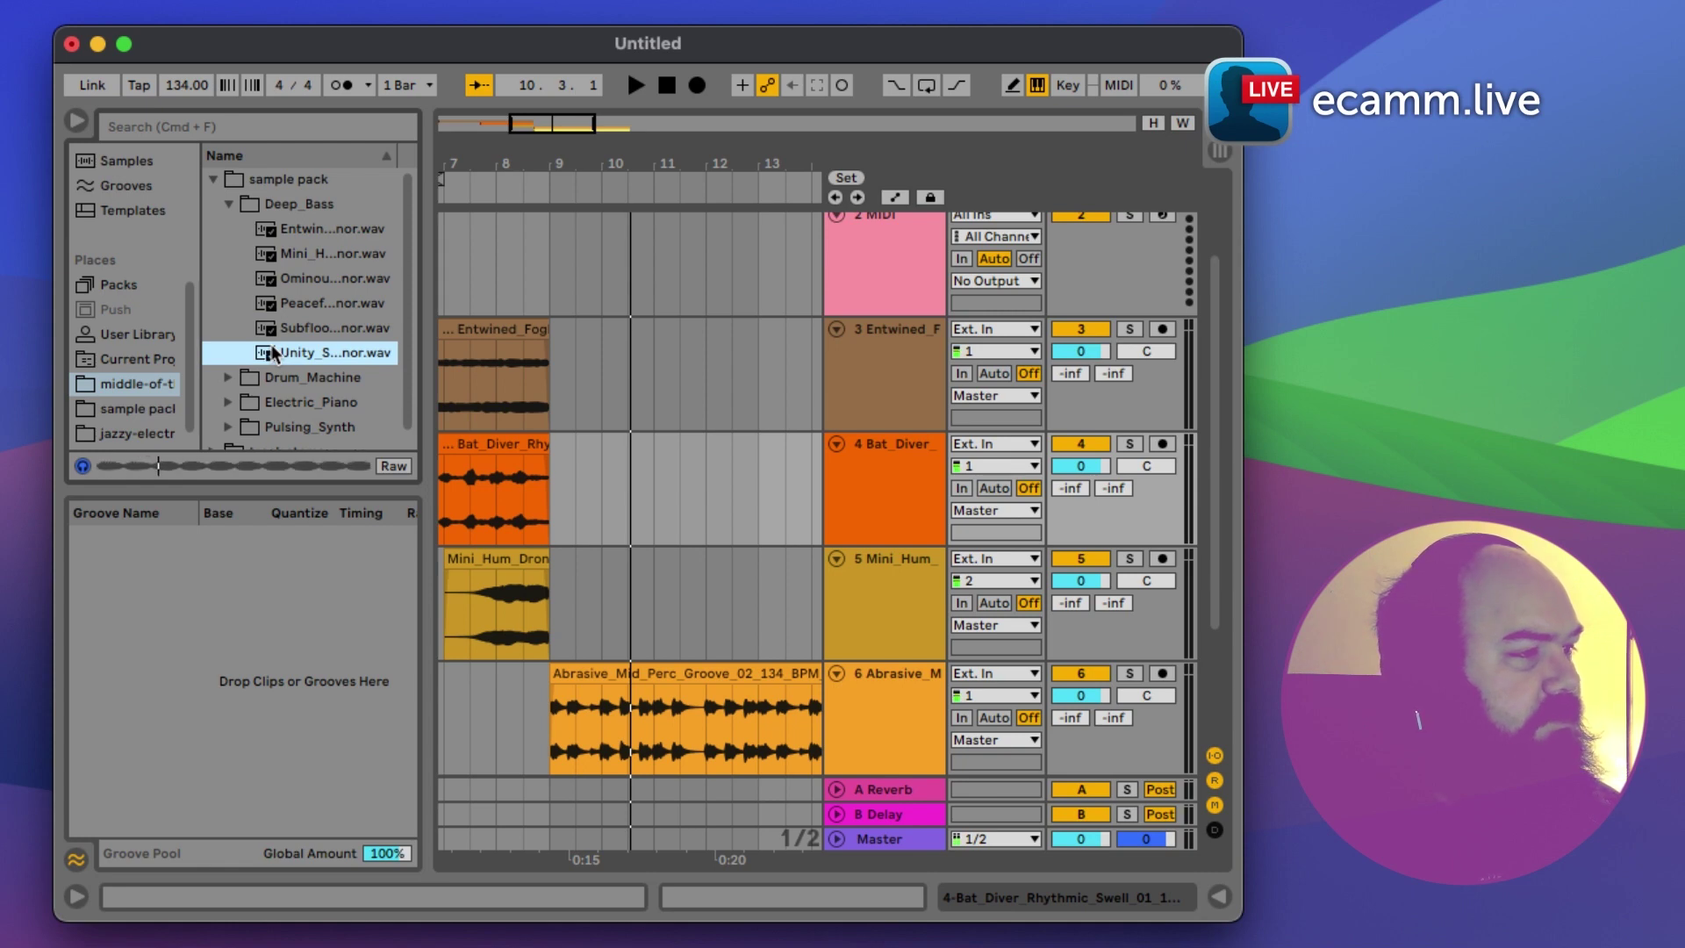
Step: Play the arrangement from bar 9 in the Abrasive lane, then stop it
click(227, 204)
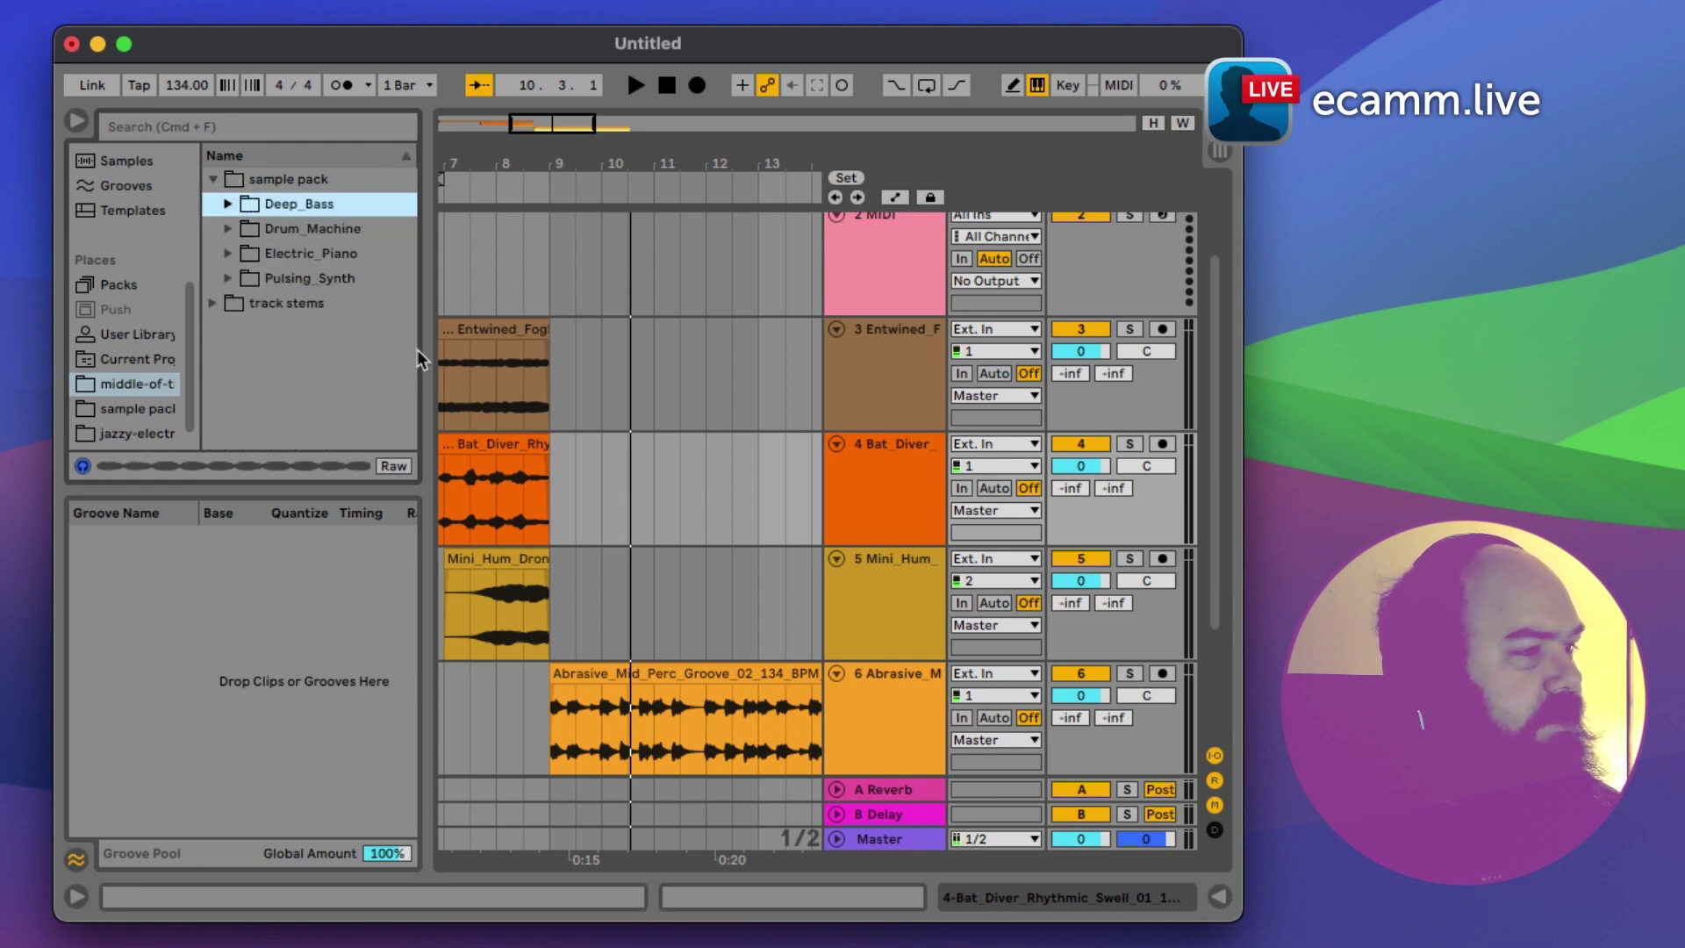
click(601, 474)
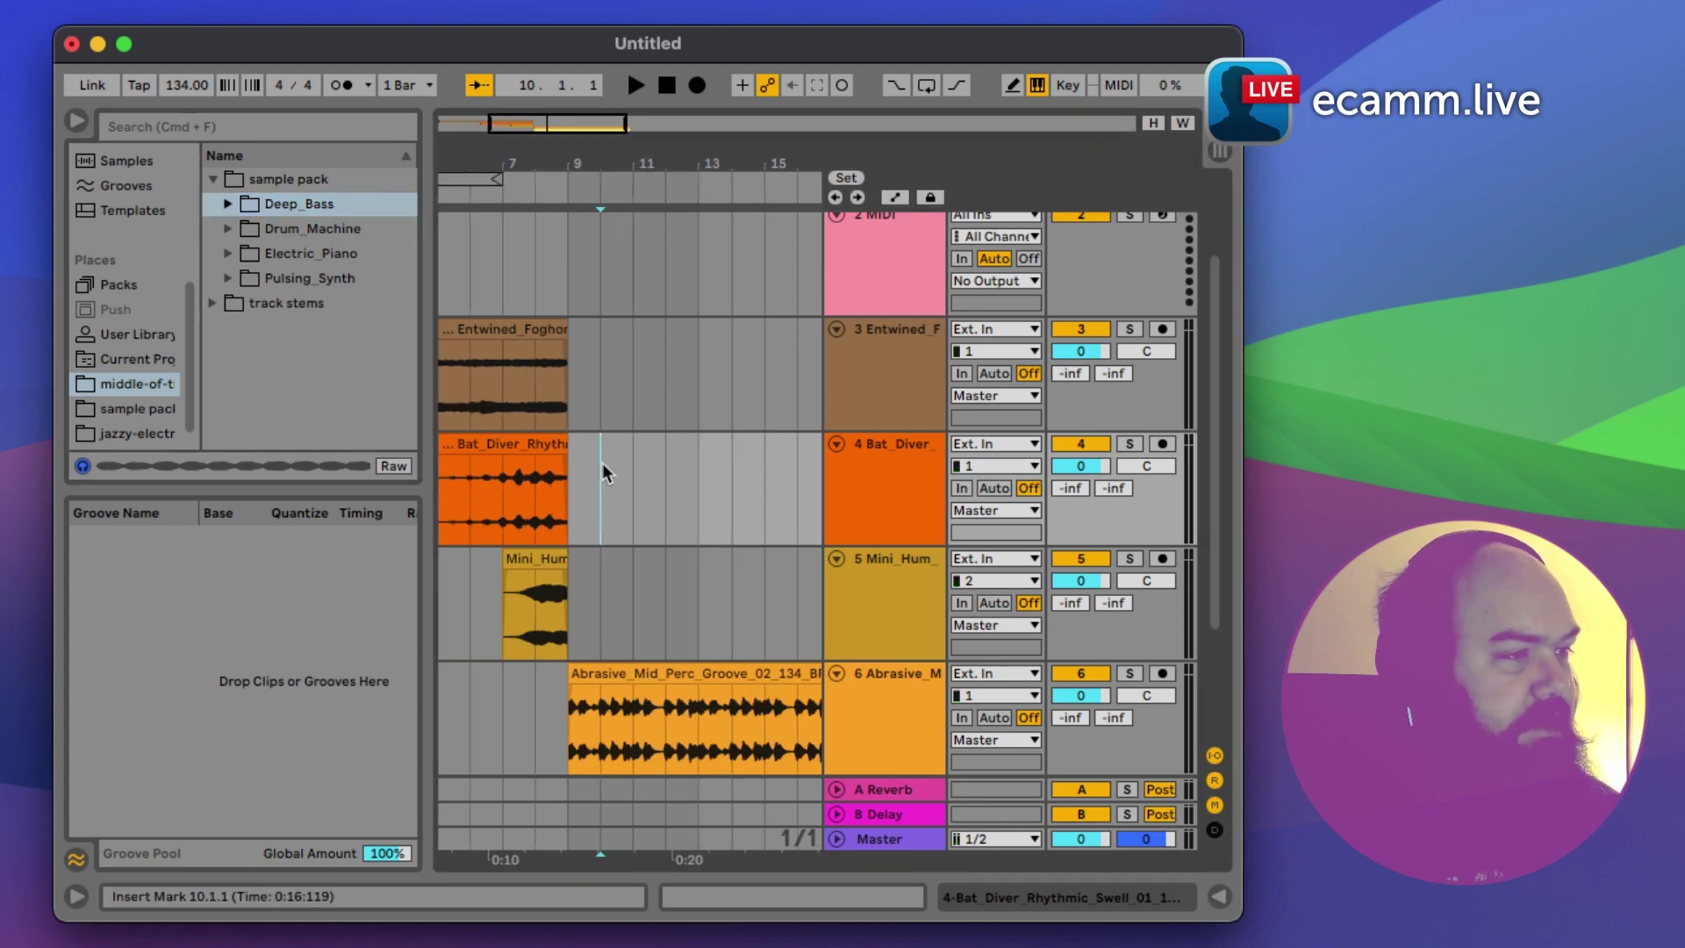
scroll(602, 465, down, 3)
click(565, 558)
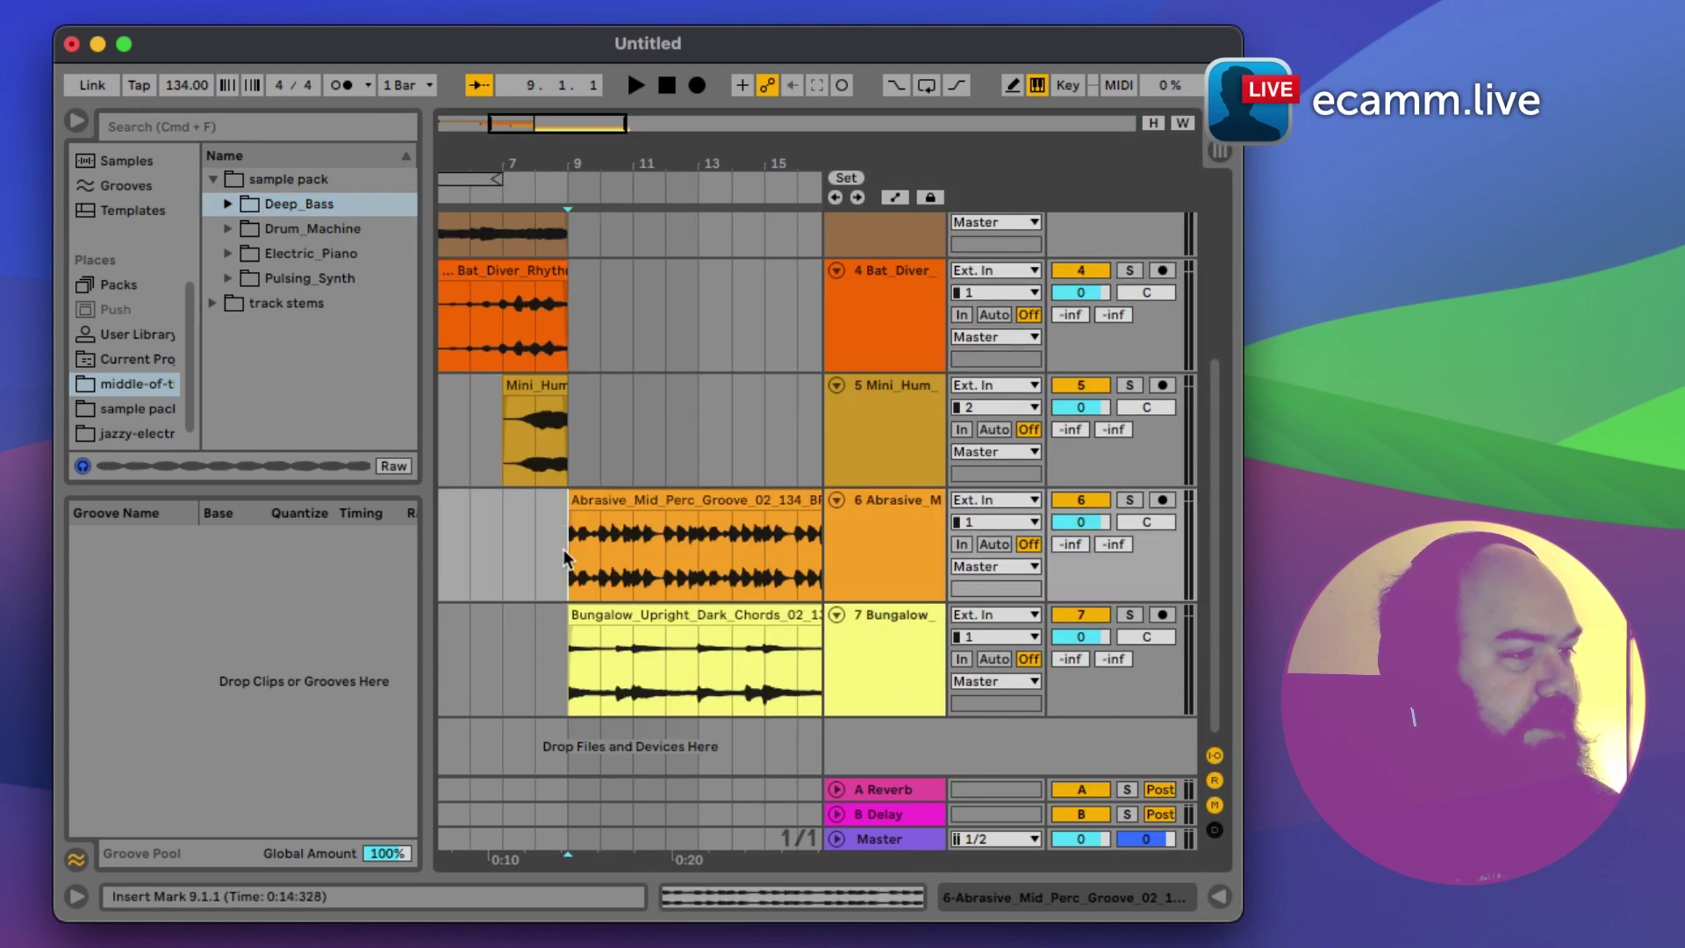
key(space)
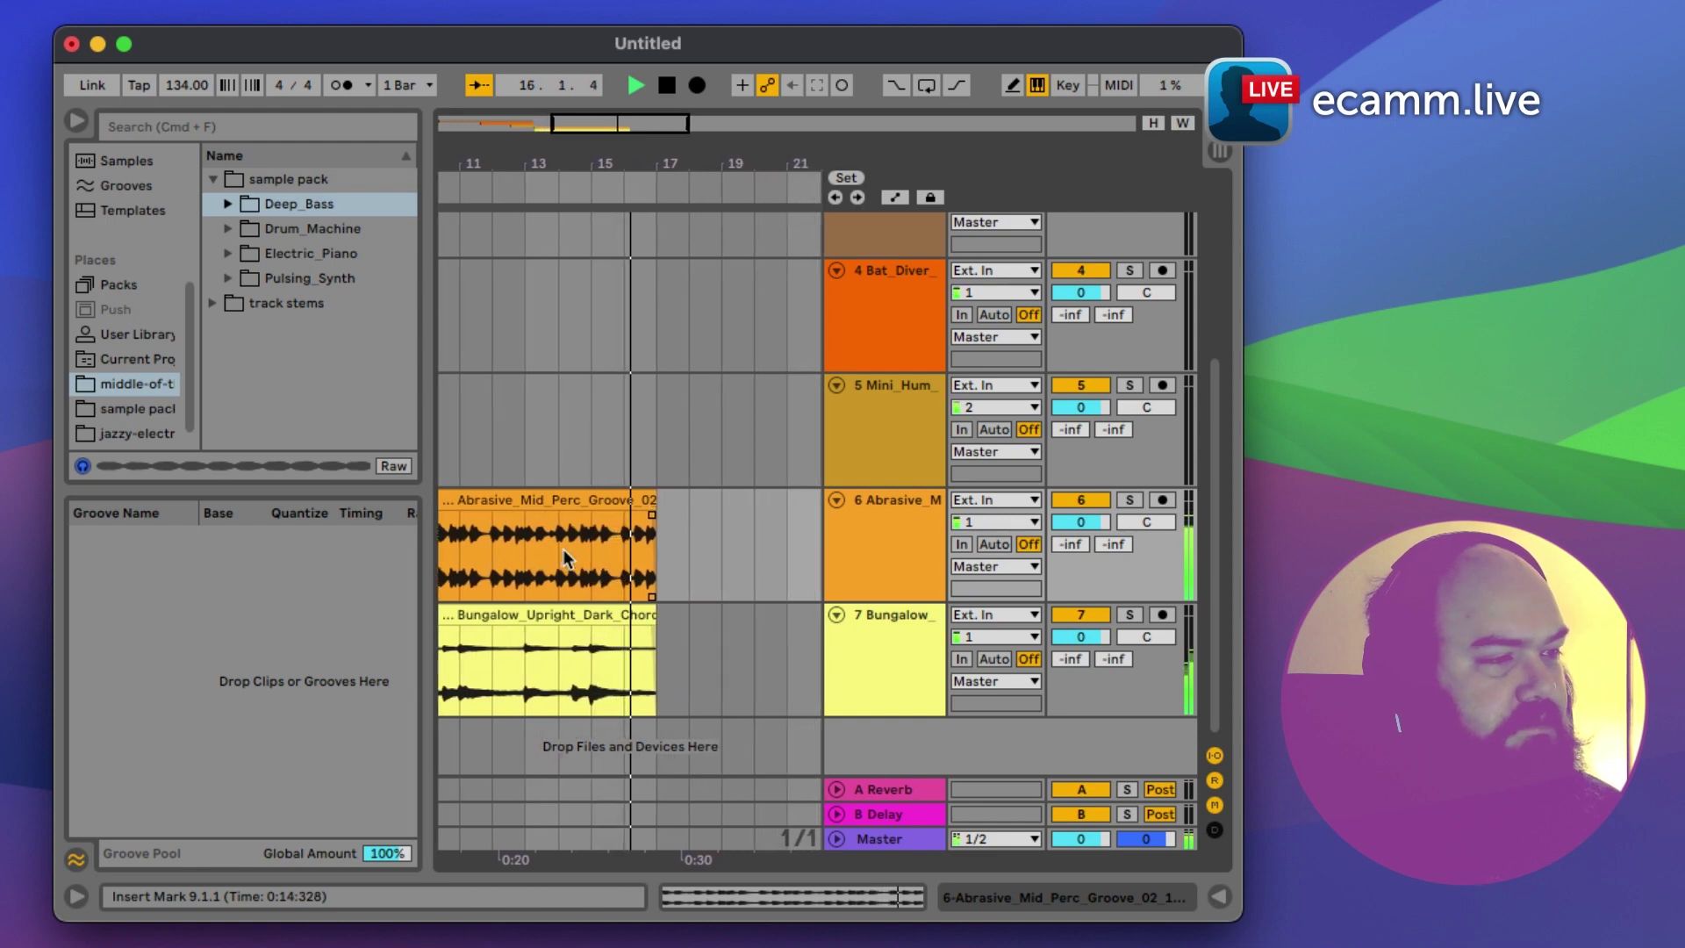
key(space)
scroll(596, 537, left, 3)
scroll(607, 526, left, 3)
scroll(607, 527, right, 4)
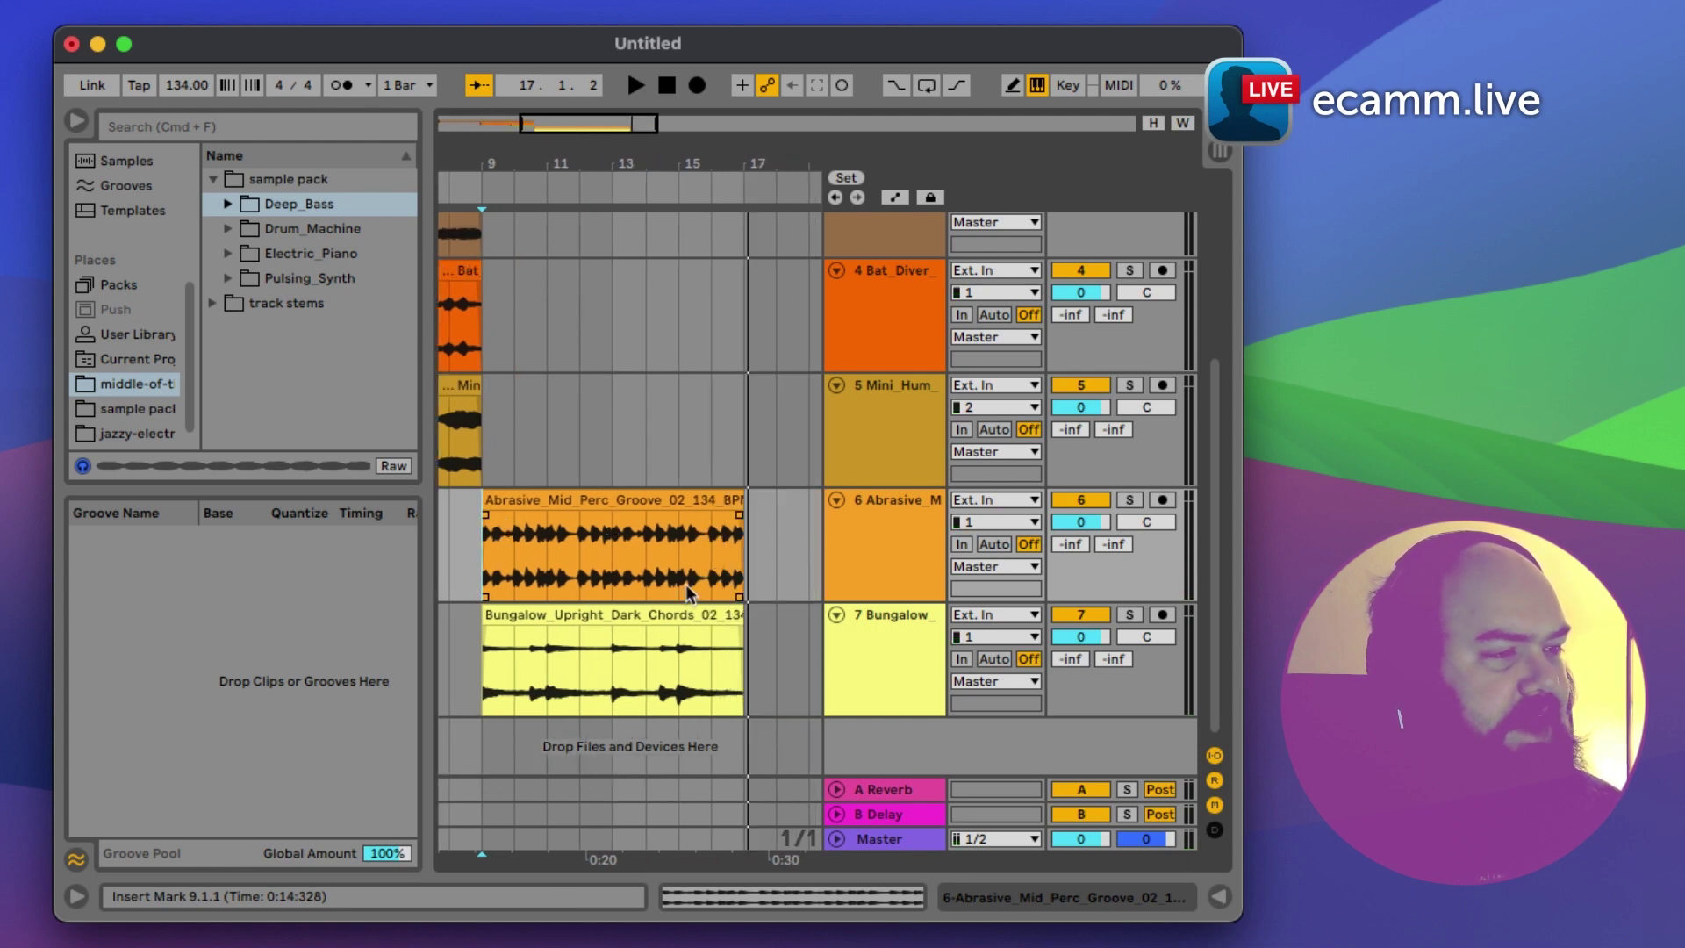
Step: Insert a new empty audio track, 8 Audio, below Bungalow_Upright at bar 18
click(775, 634)
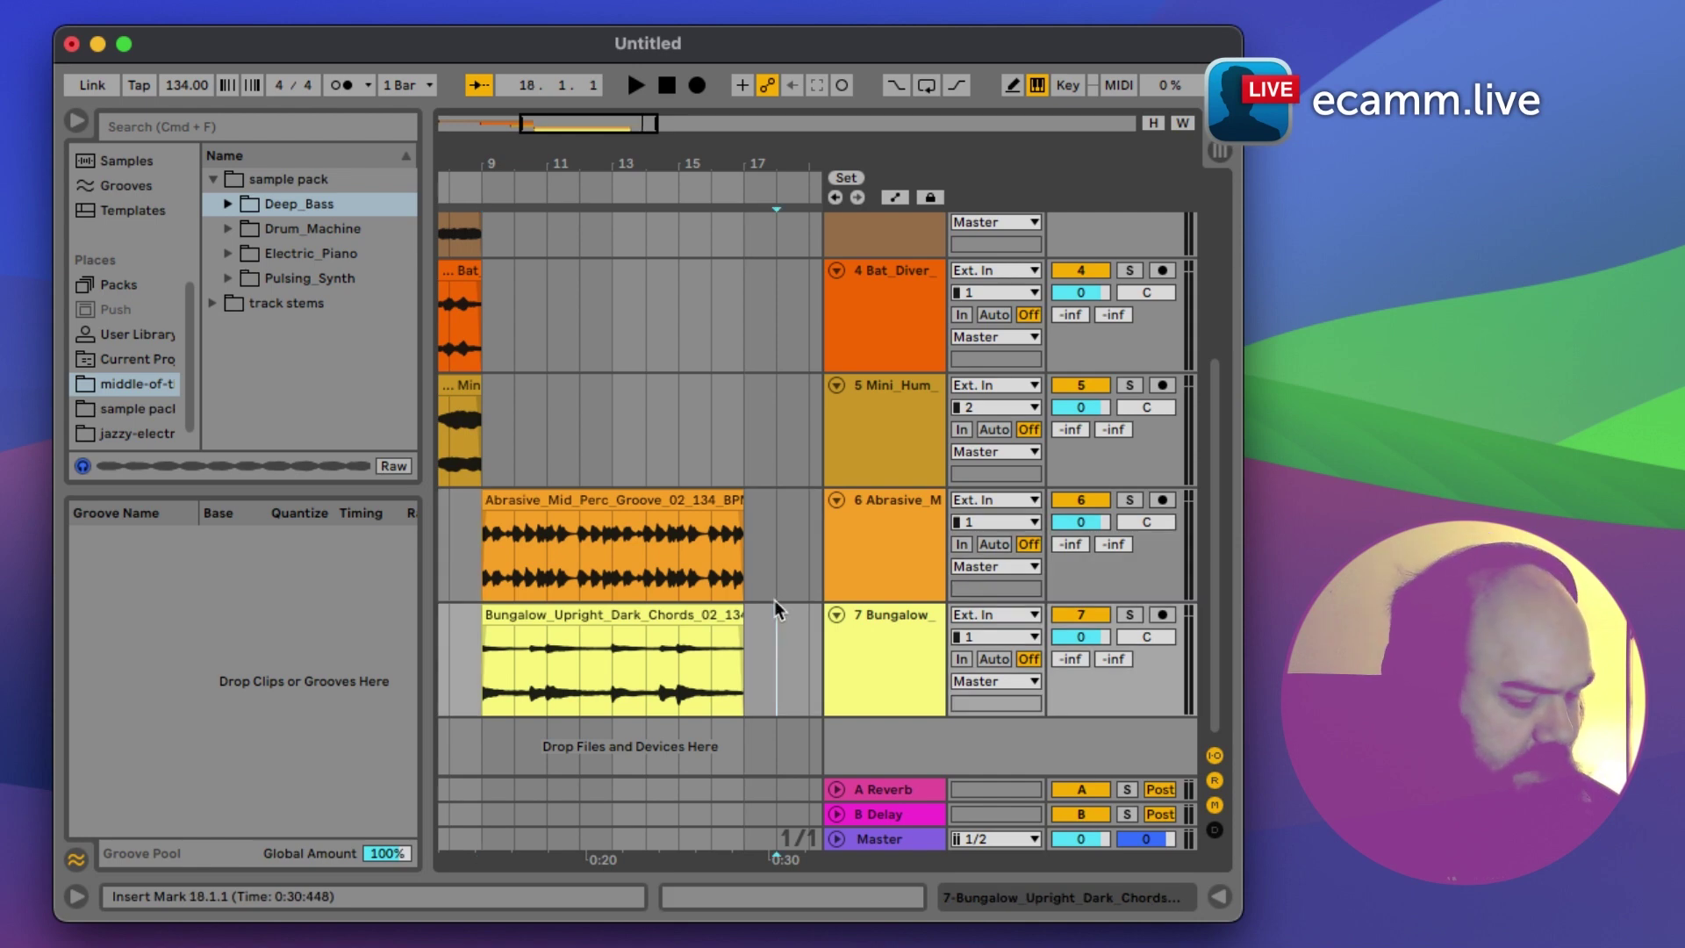
key(super+t)
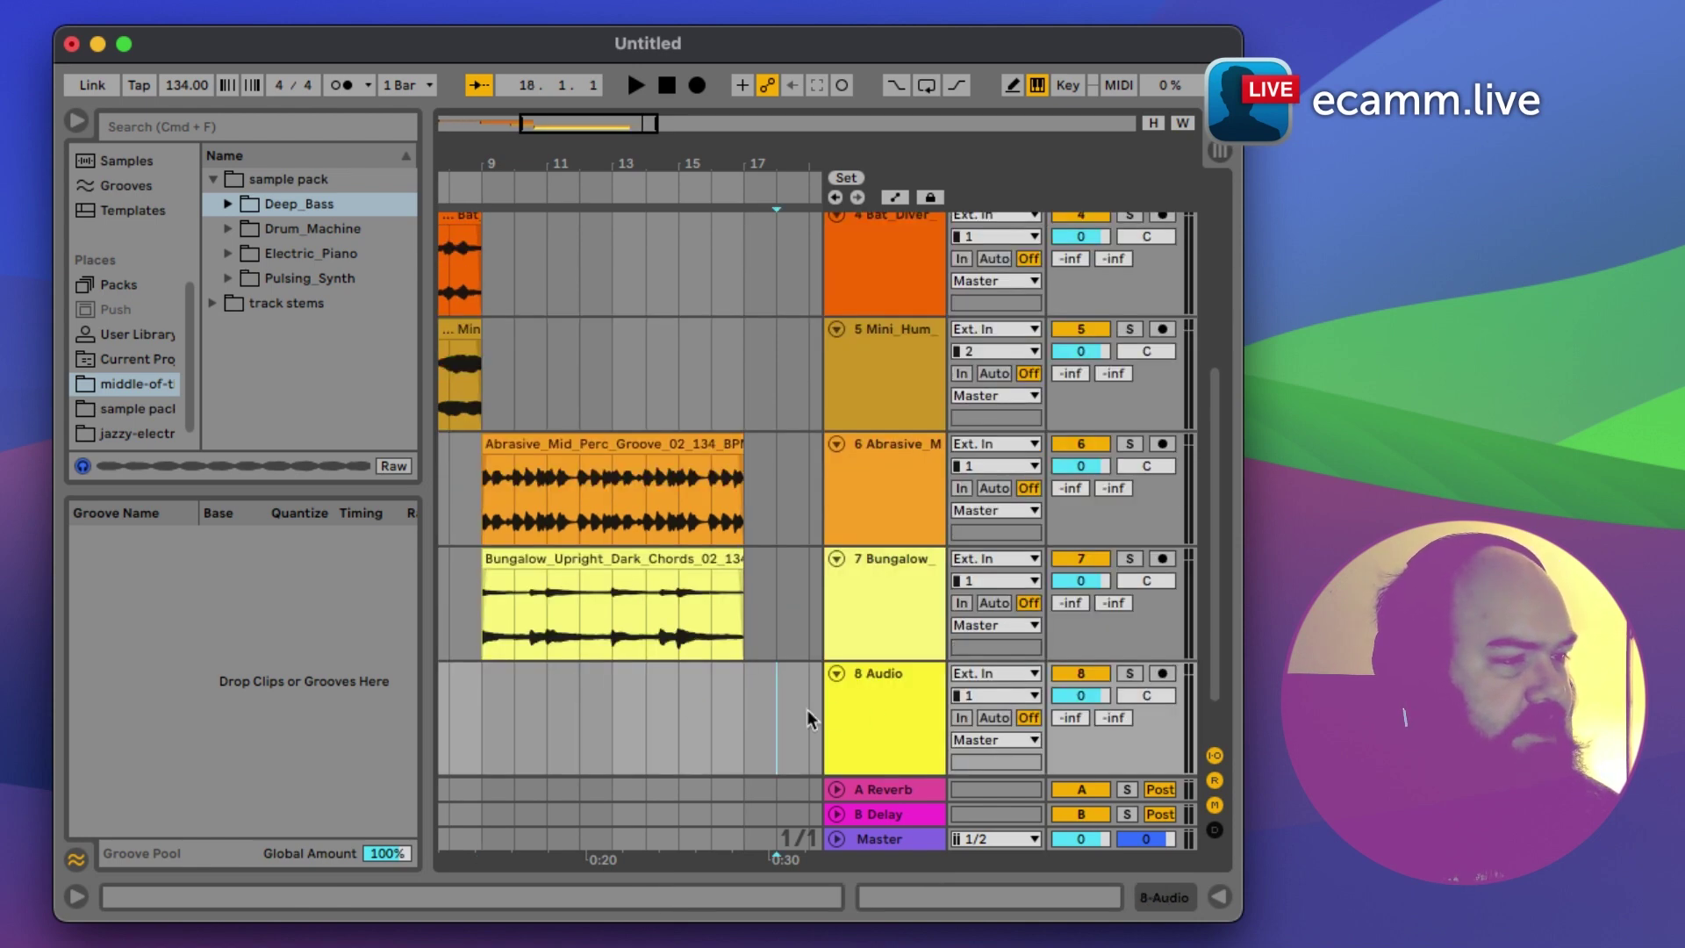
click(771, 597)
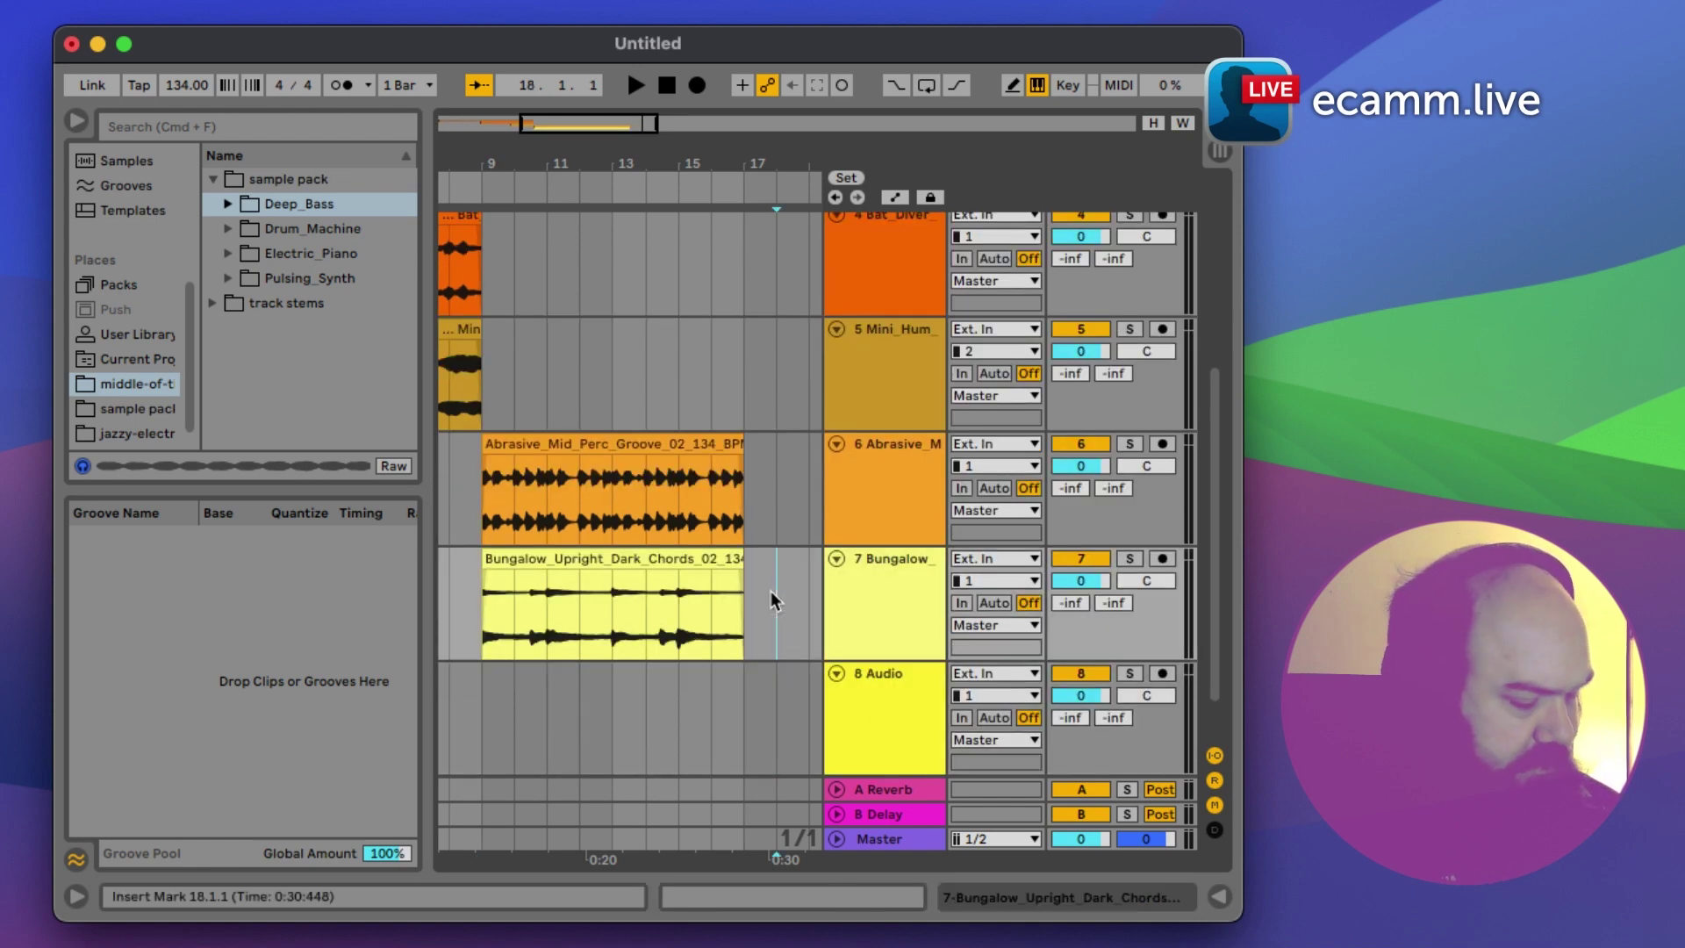
scroll(729, 542, up, 5)
Step: Search '808', filter to Drums, and load 808 Core Kit.adg onto track 1 MIDI
scroll(682, 298, left, 5)
click(243, 130)
text(808)
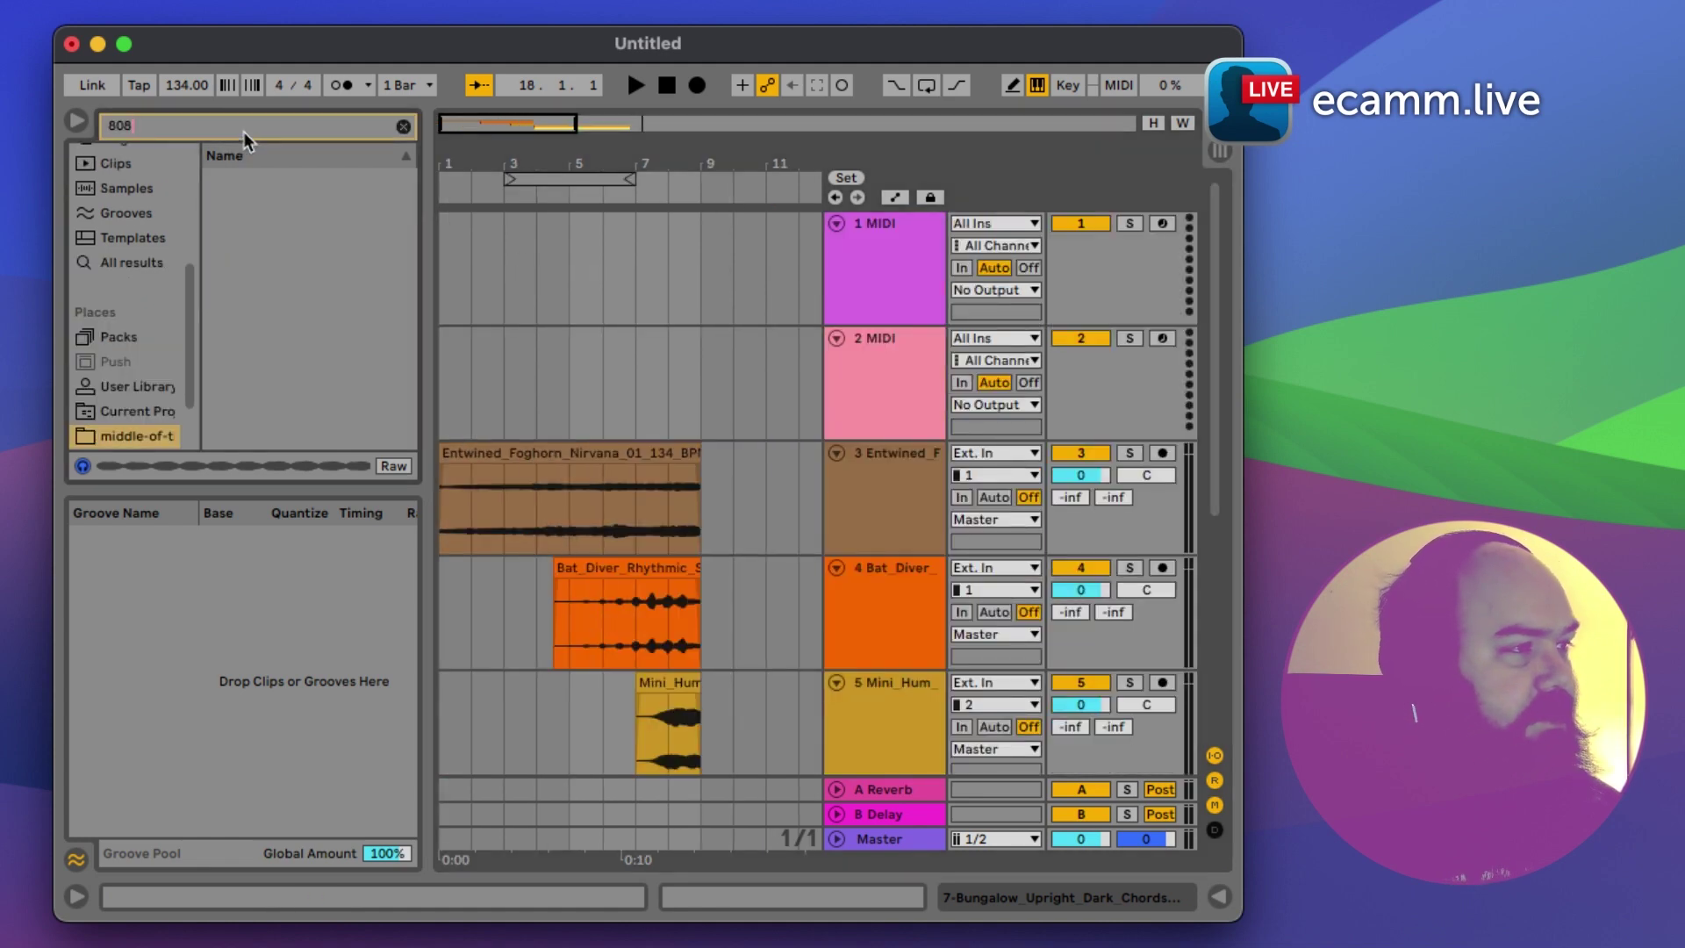
scroll(112, 277, up, 5)
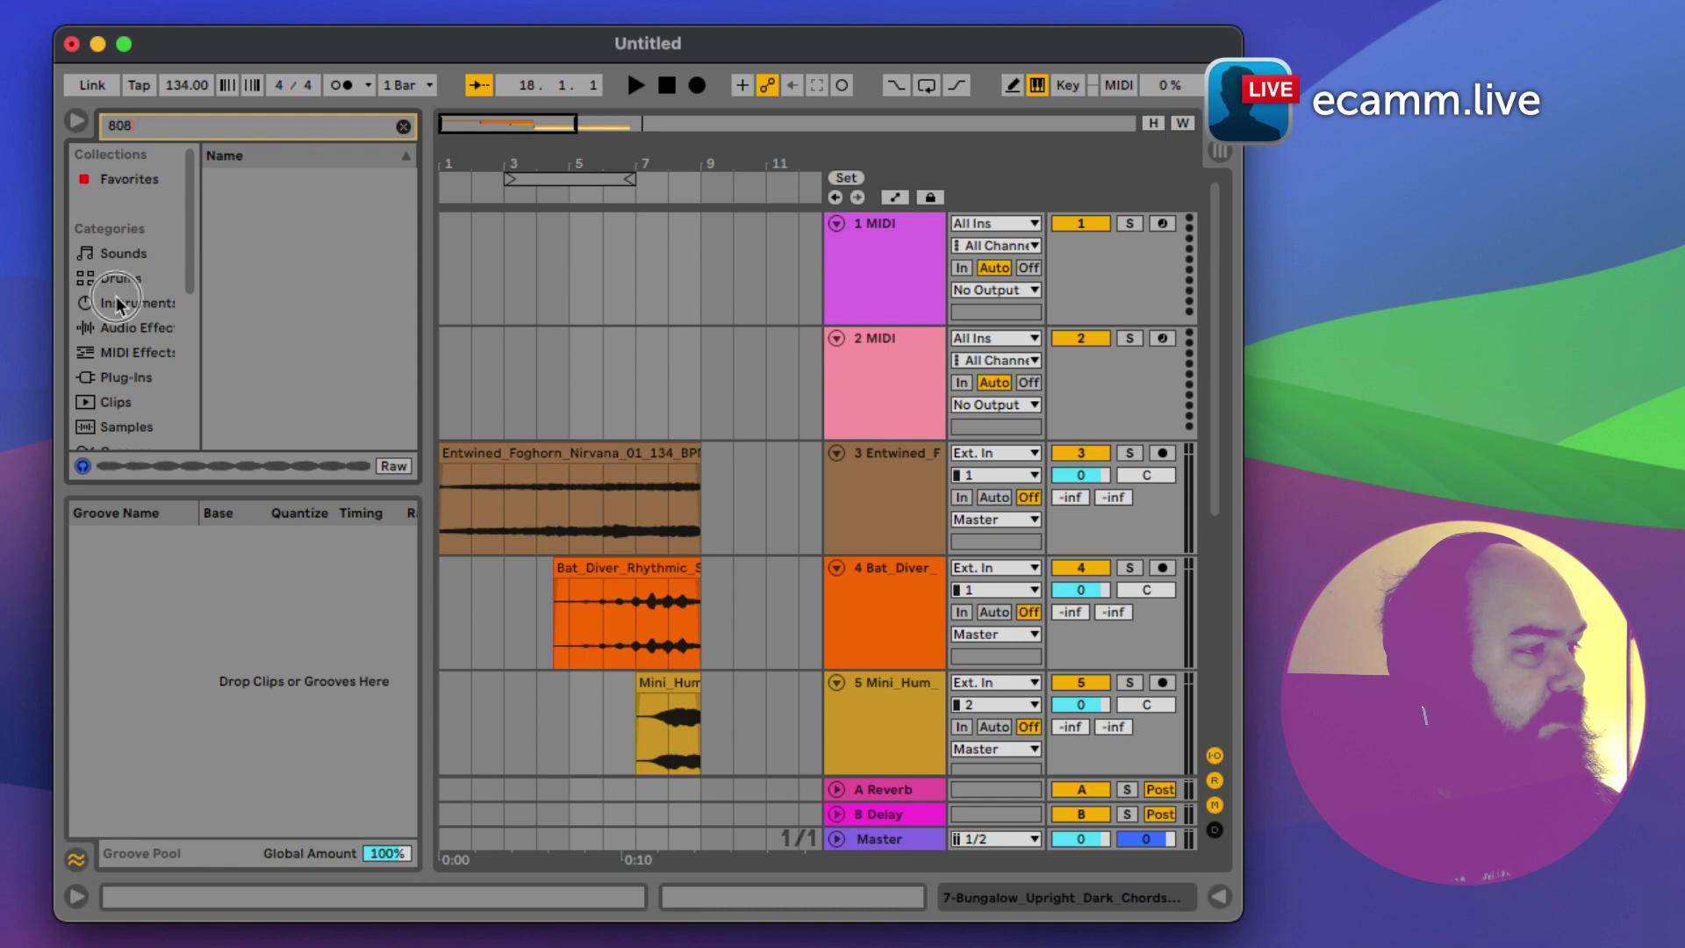
click(117, 304)
click(119, 279)
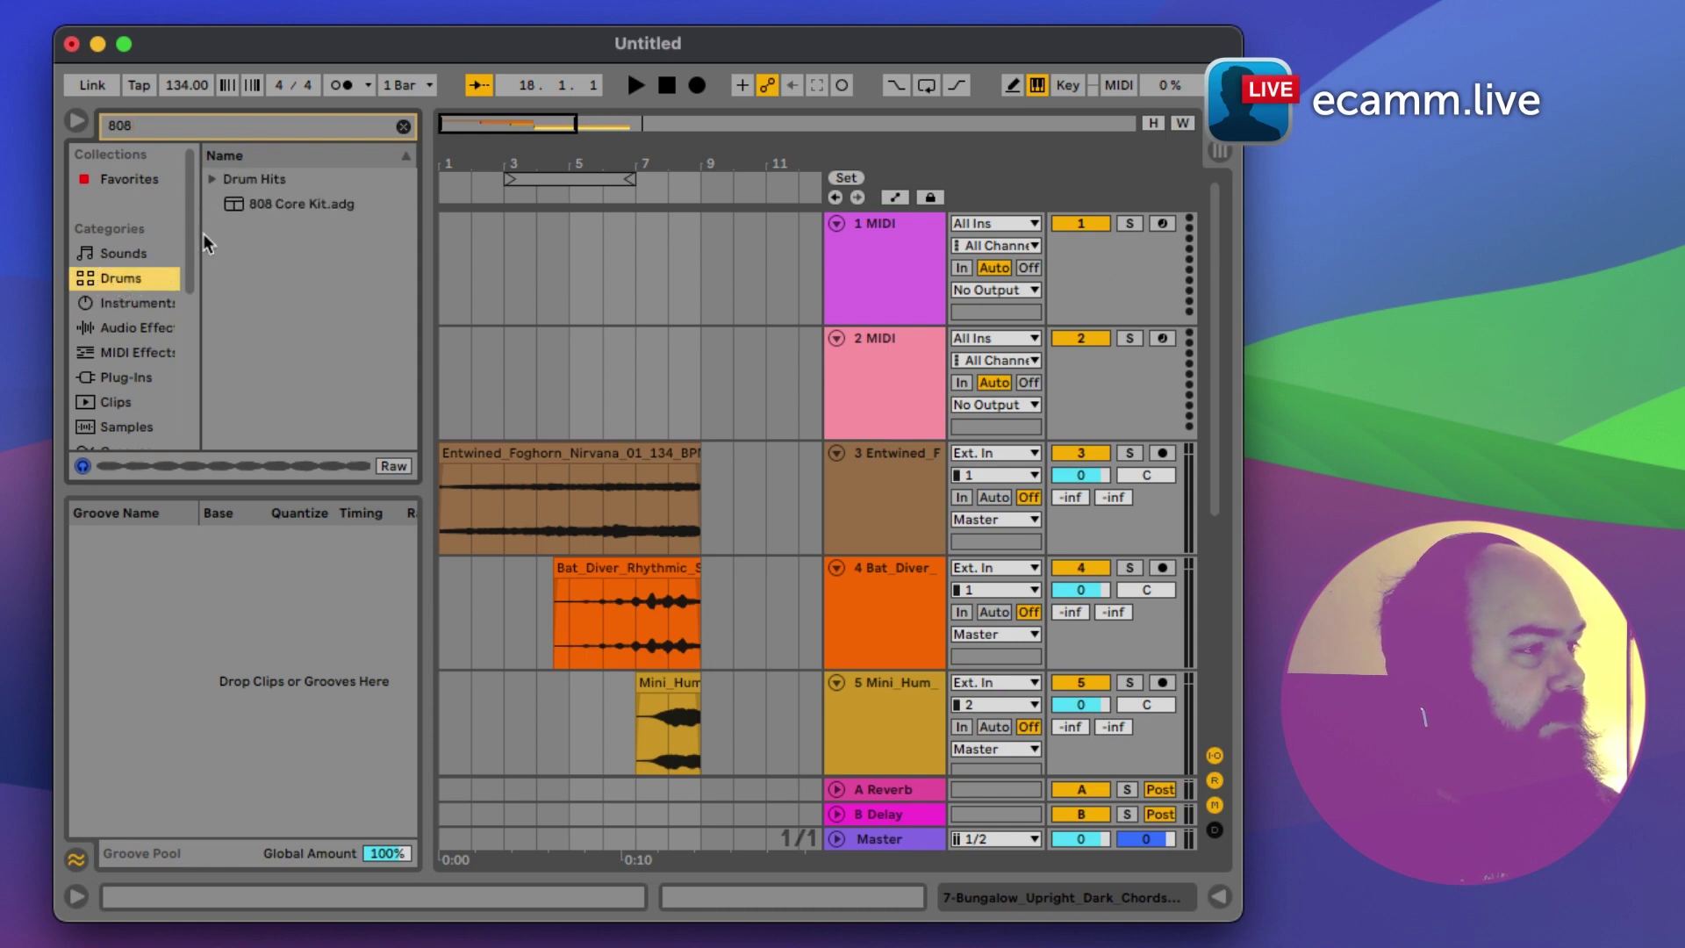
drag(251, 202, 855, 264)
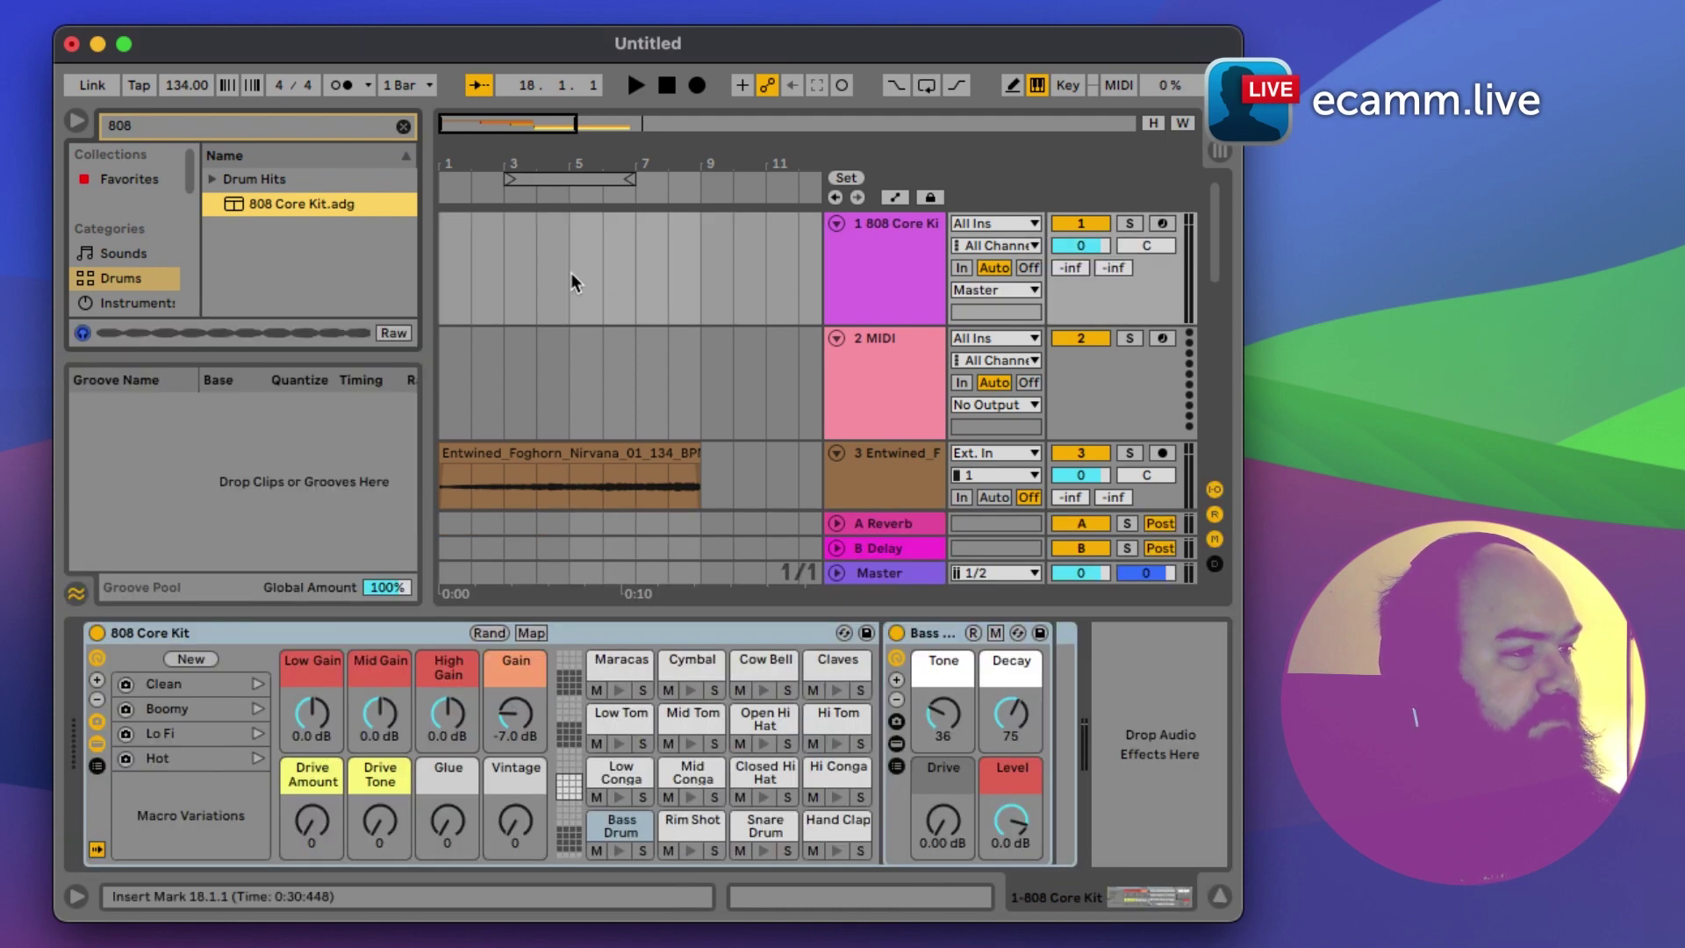
Step: Select bars 9 to 13 on the 808 Core Kit track
scroll(647, 279, right, 5)
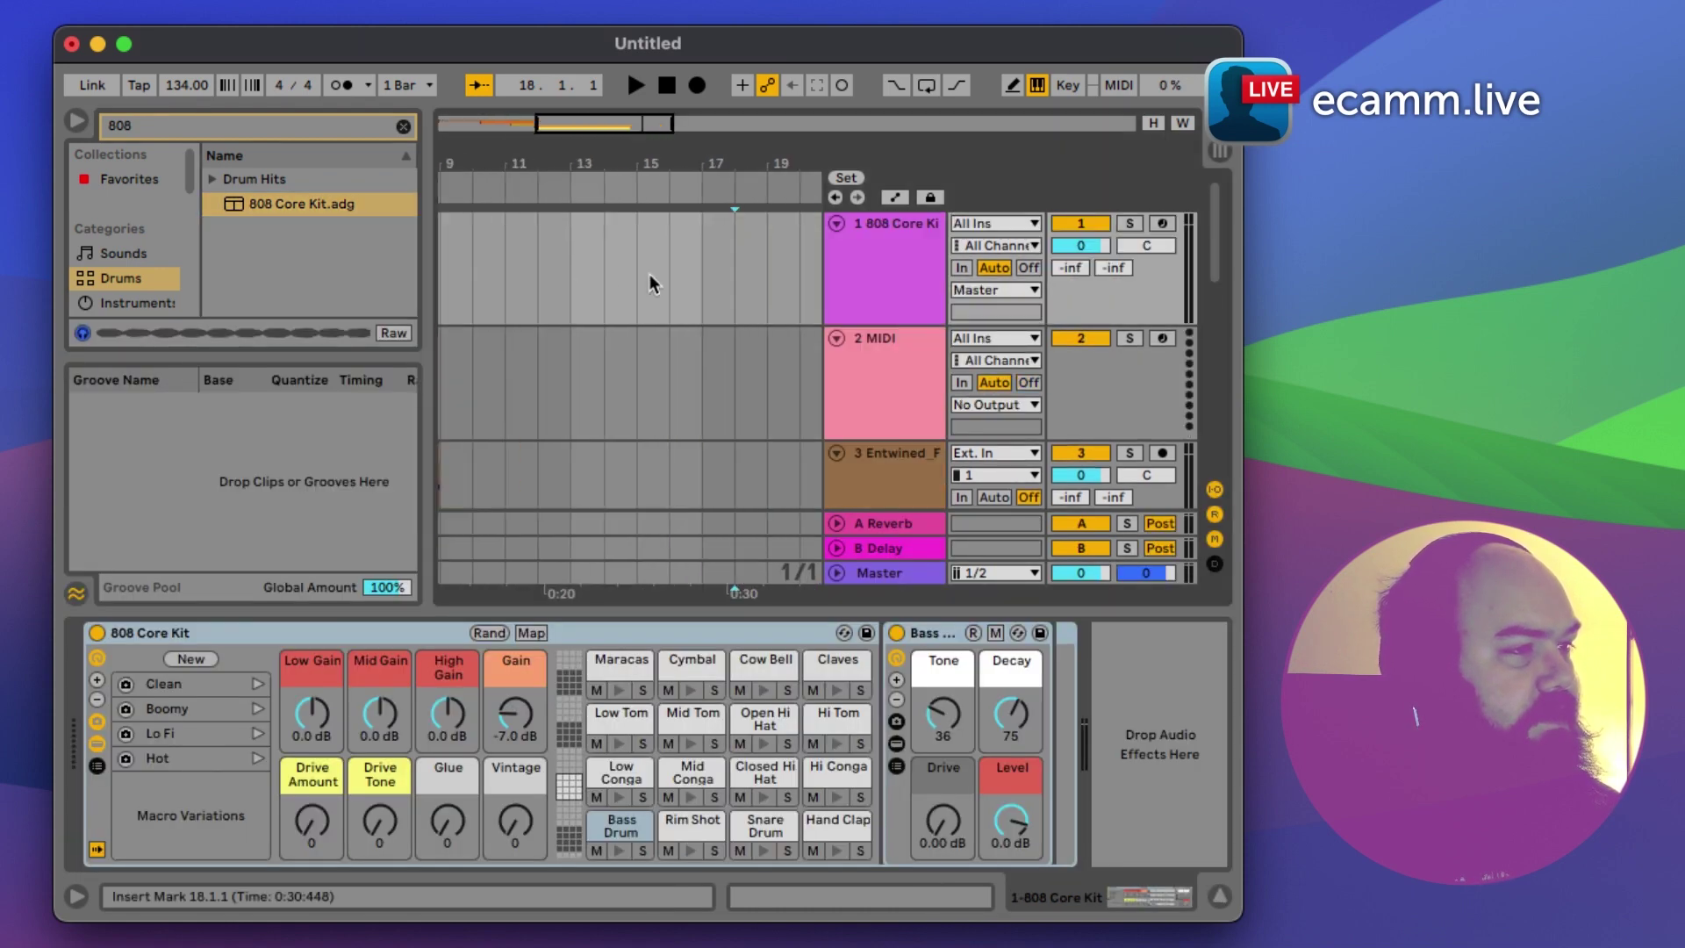
scroll(650, 276, left, 3)
drag(570, 283, 688, 290)
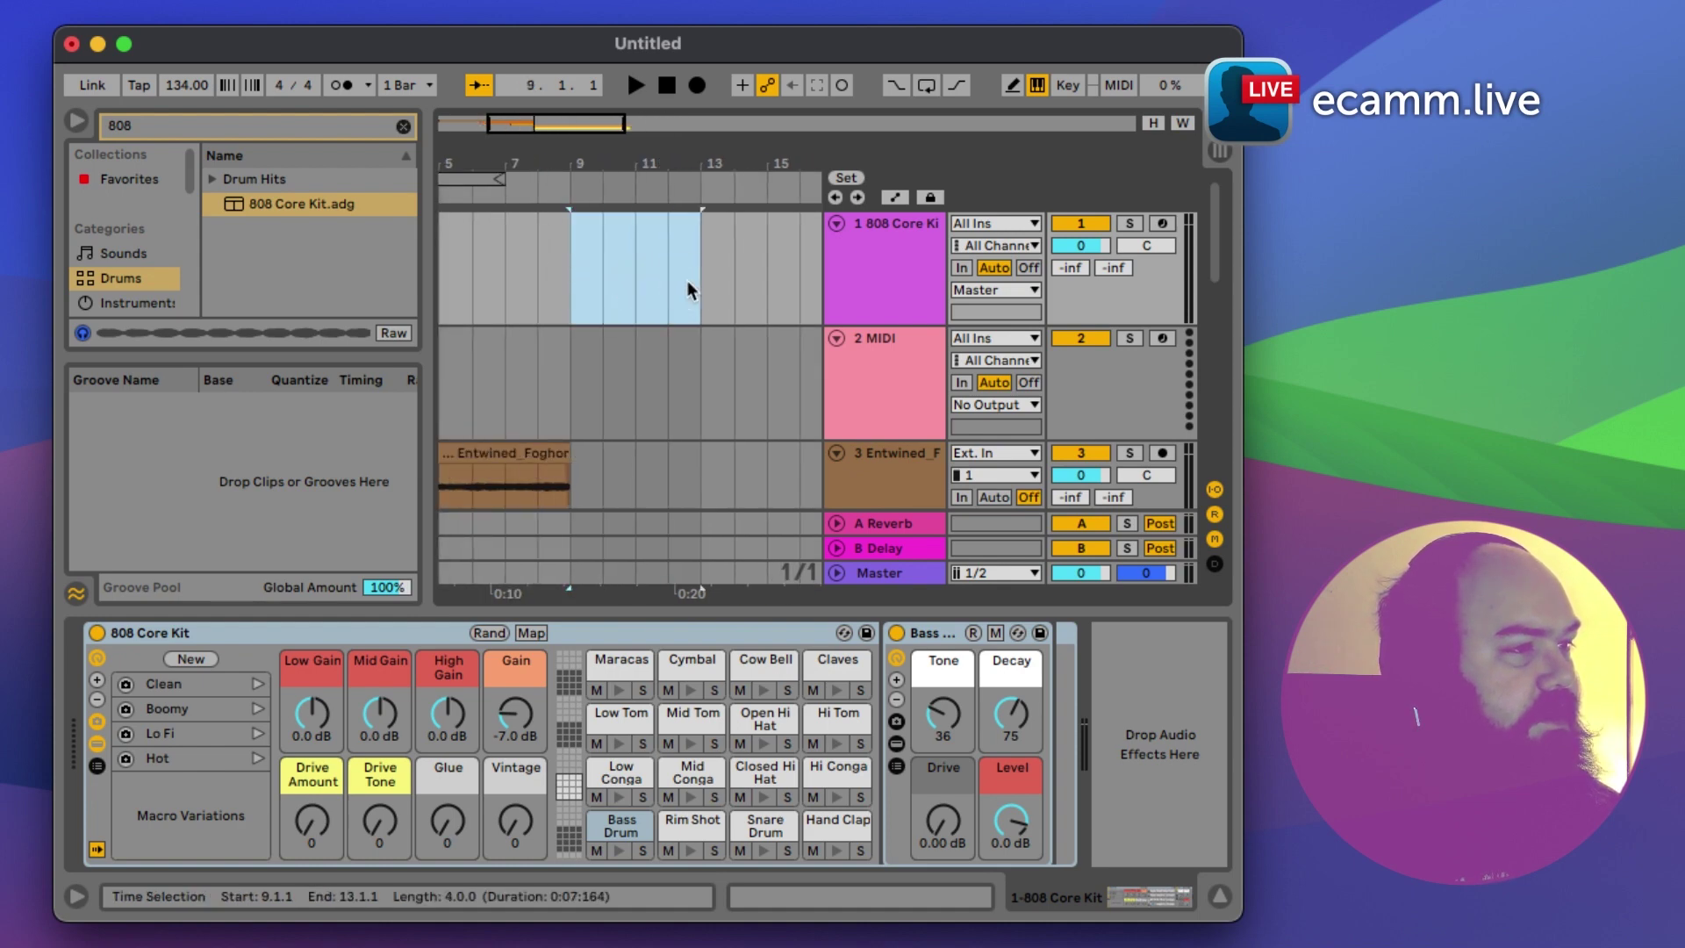
Step: Create a MIDI clip at bar 9, set the grid to 1/8, and draw eight Closed Hi Hat notes
double_click(576, 272)
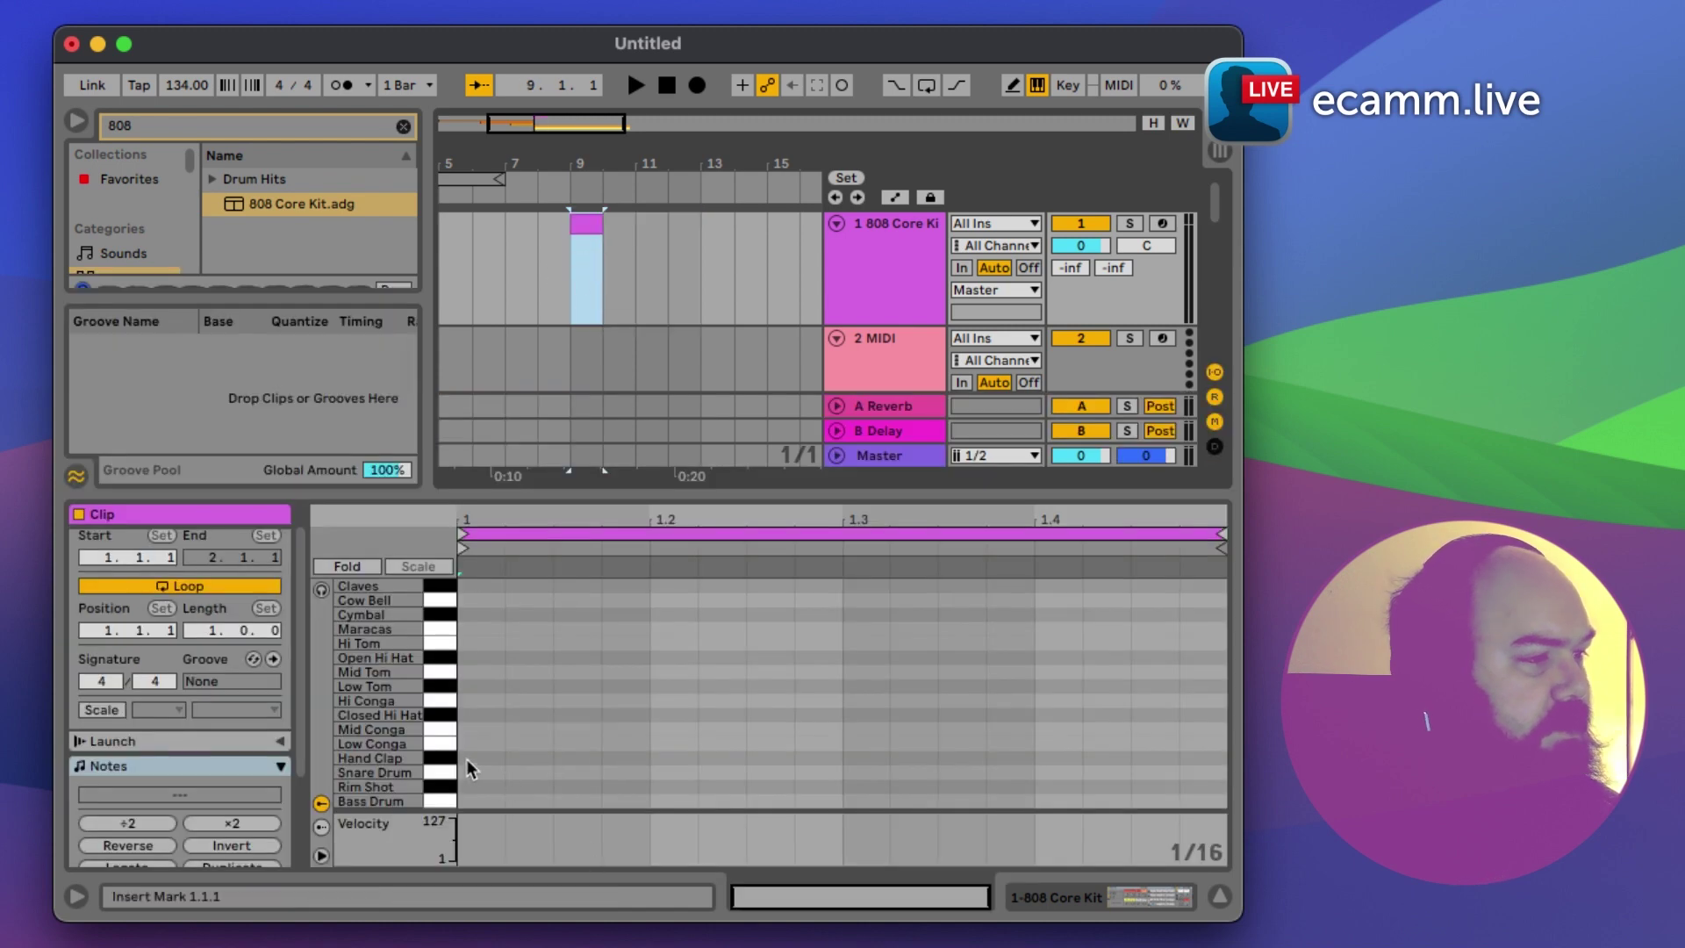
right_click(550, 718)
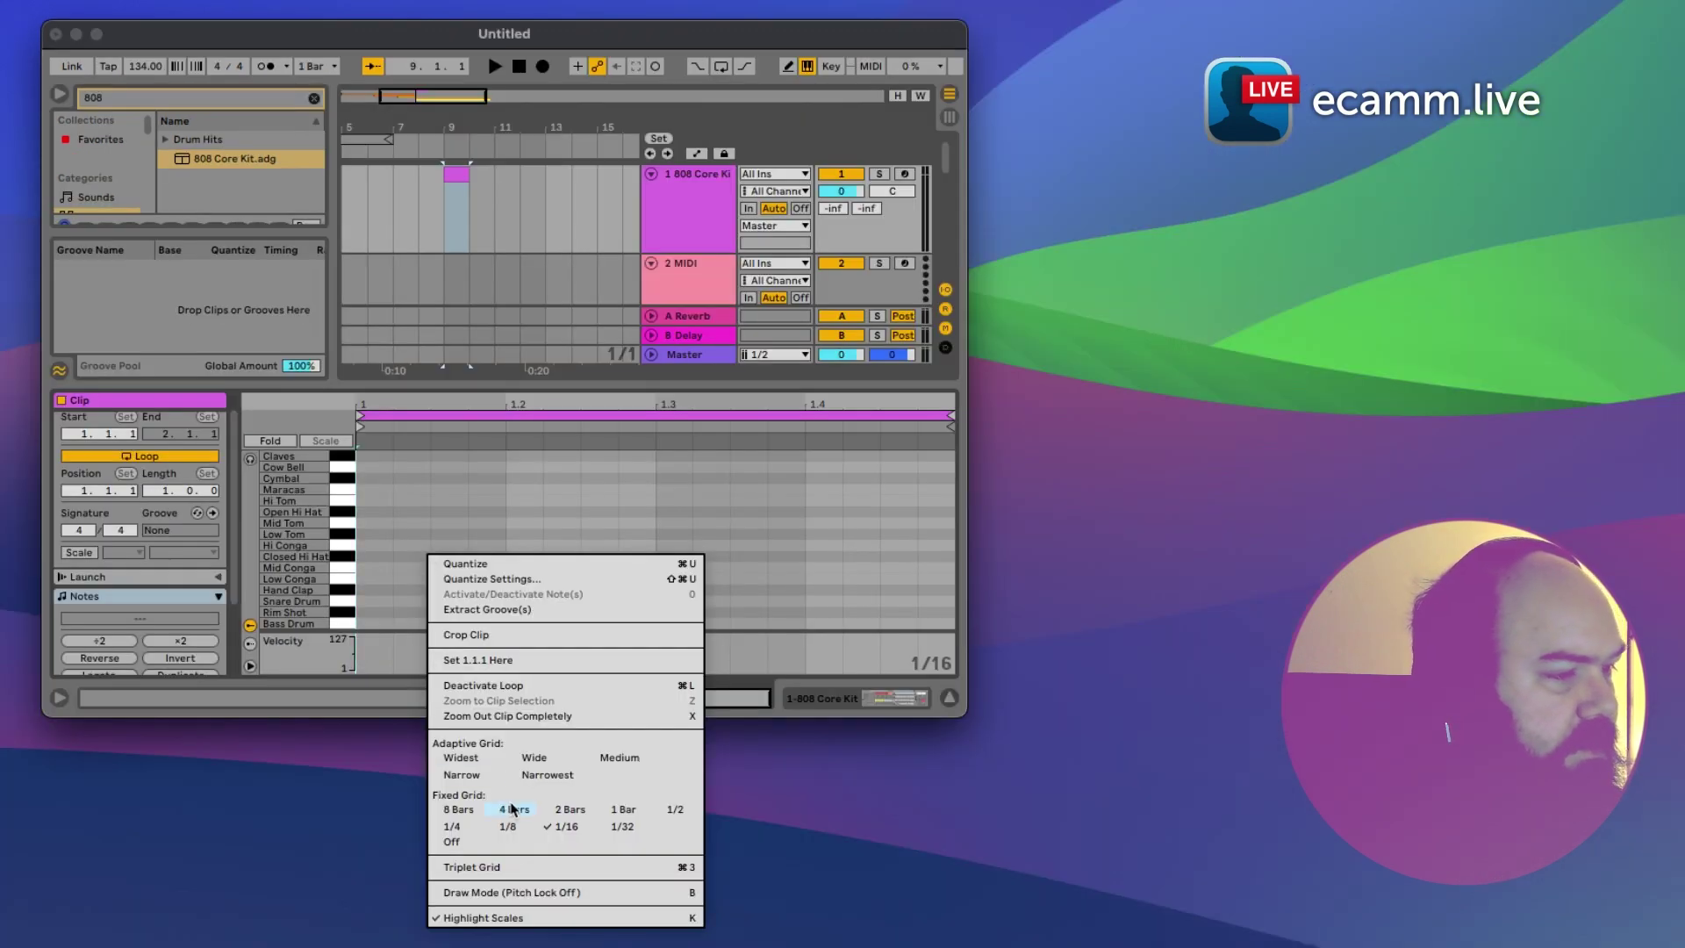
click(492, 831)
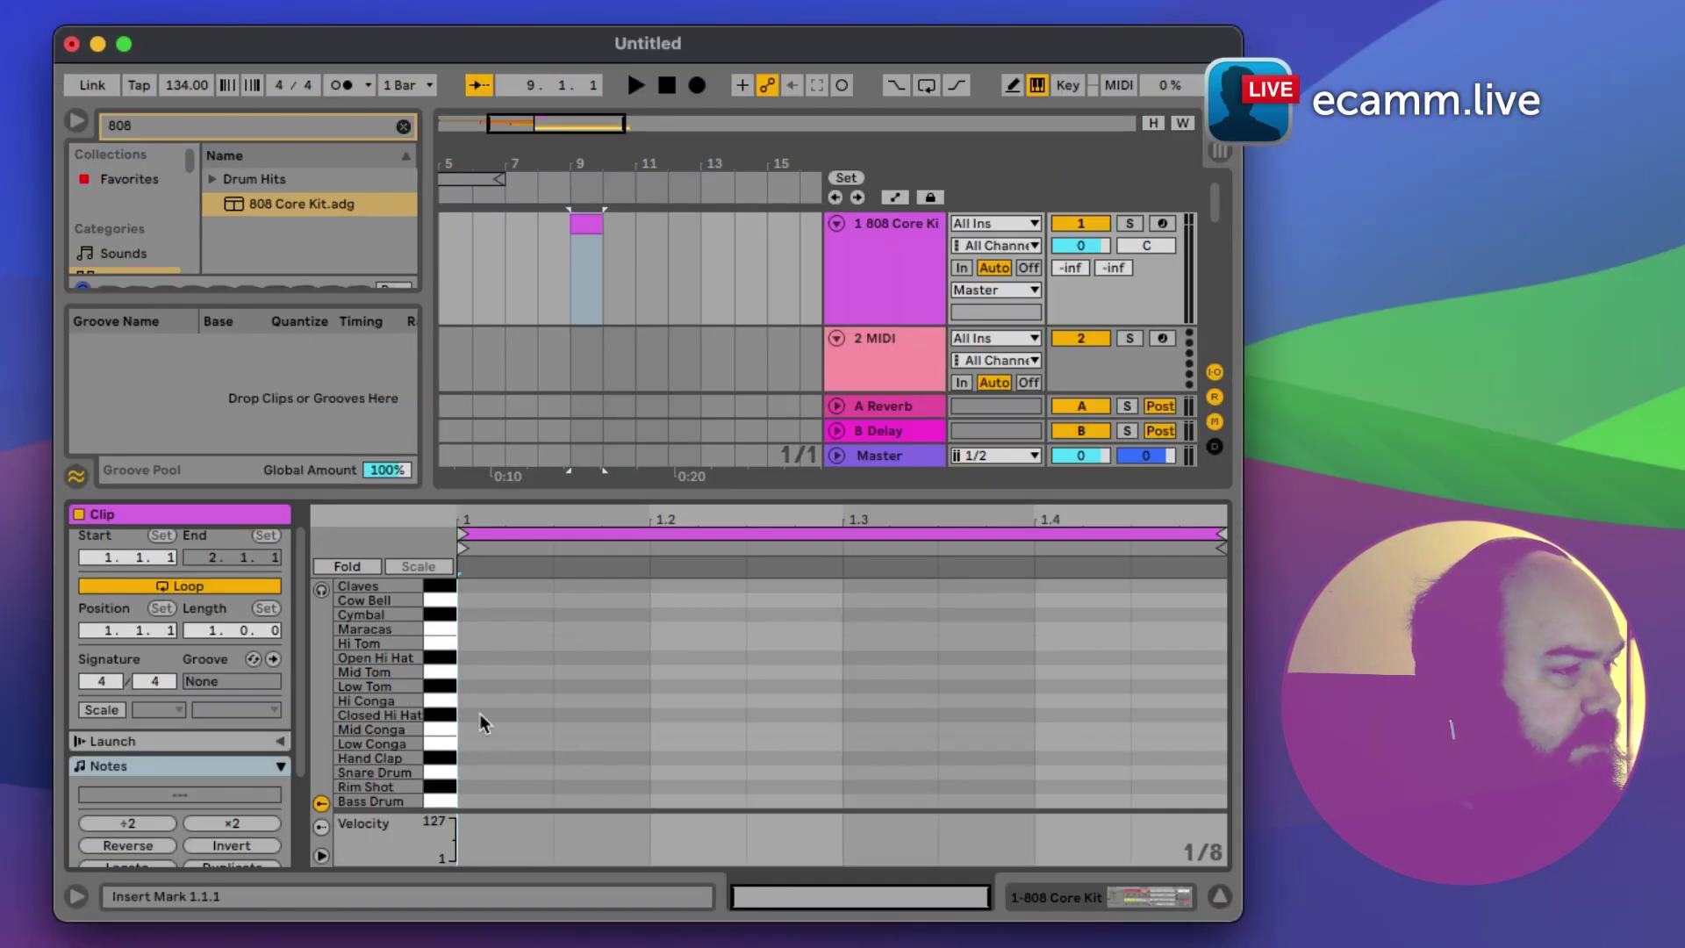
double_click(535, 713)
double_click(593, 715)
double_click(661, 714)
double_click(825, 714)
double_click(869, 714)
double_click(970, 714)
double_click(1093, 714)
double_click(1179, 714)
Step: Loop the hi-hat clip out toward bar 15 and zoom out to view all tracks
drag(597, 217, 696, 219)
scroll(683, 270, down, 3)
scroll(677, 262, down, 3)
scroll(679, 261, up, 5)
scroll(671, 272, left, 5)
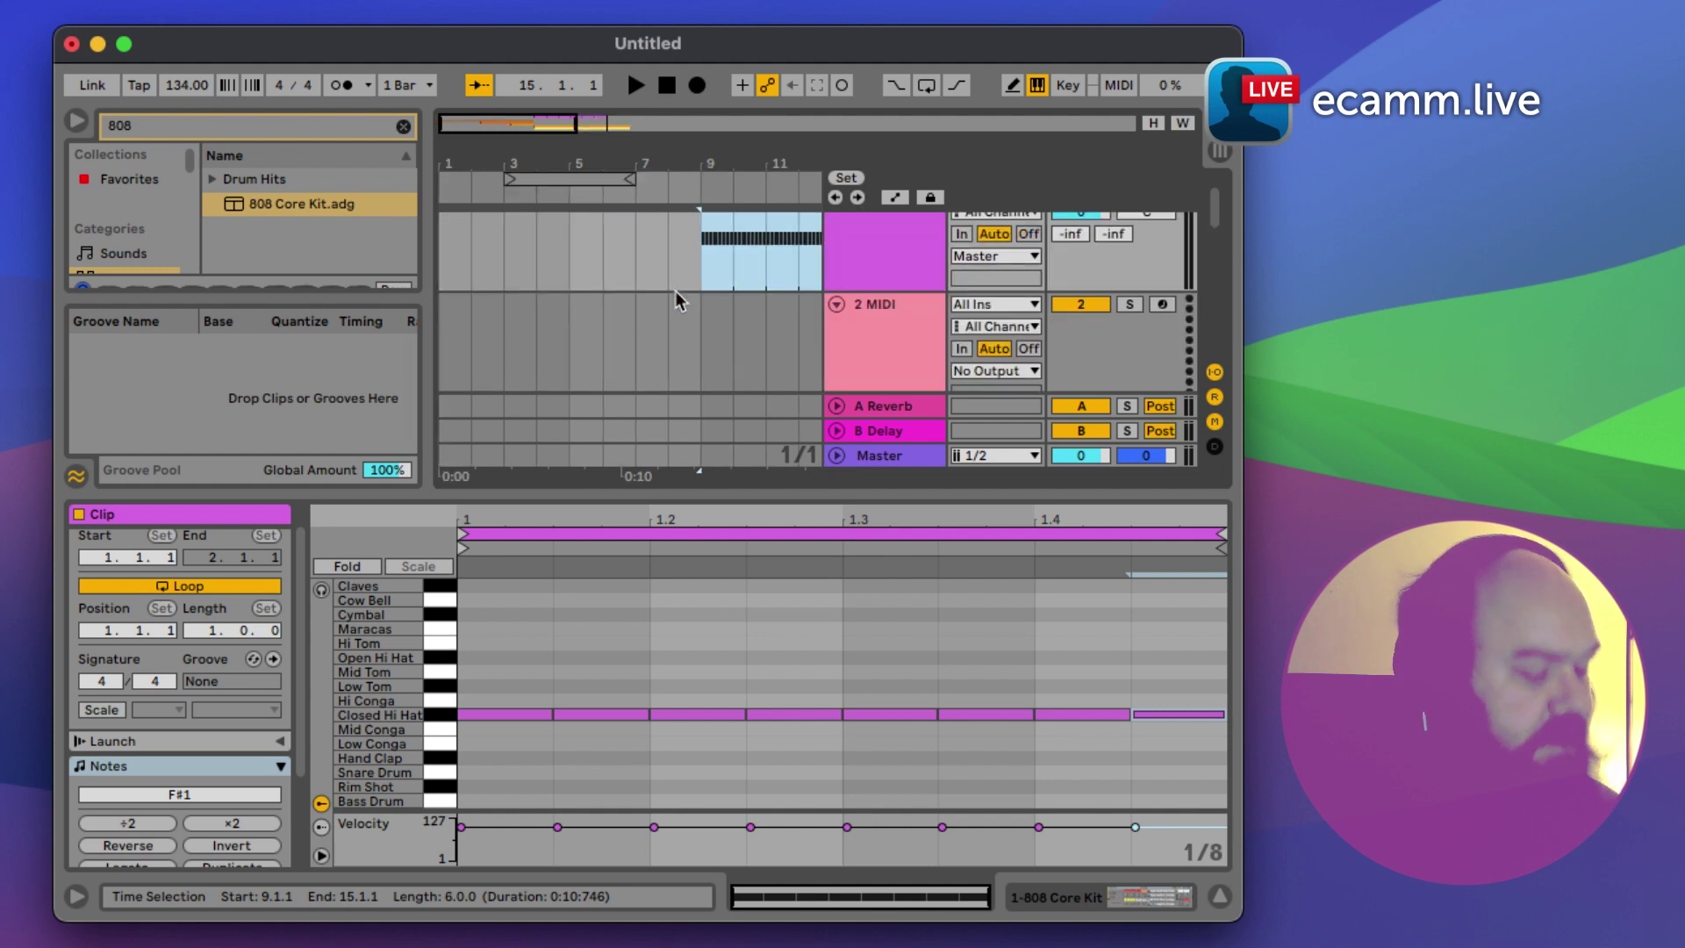
key(minus)
scroll(658, 303, down, 2)
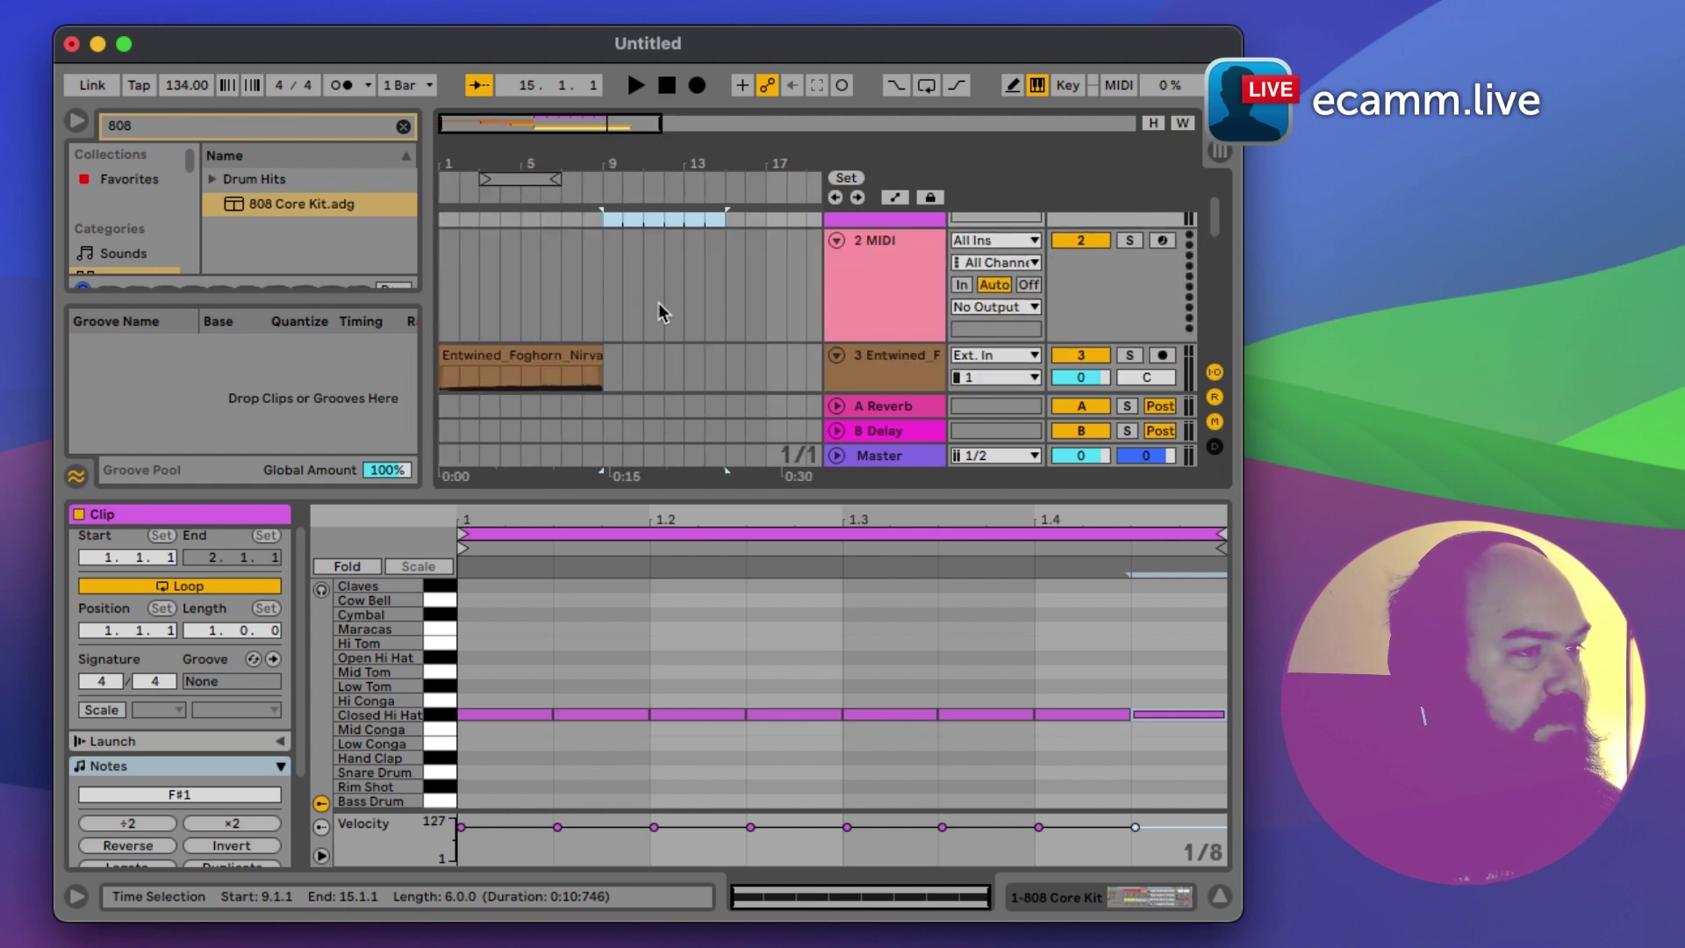
scroll(658, 303, up, 3)
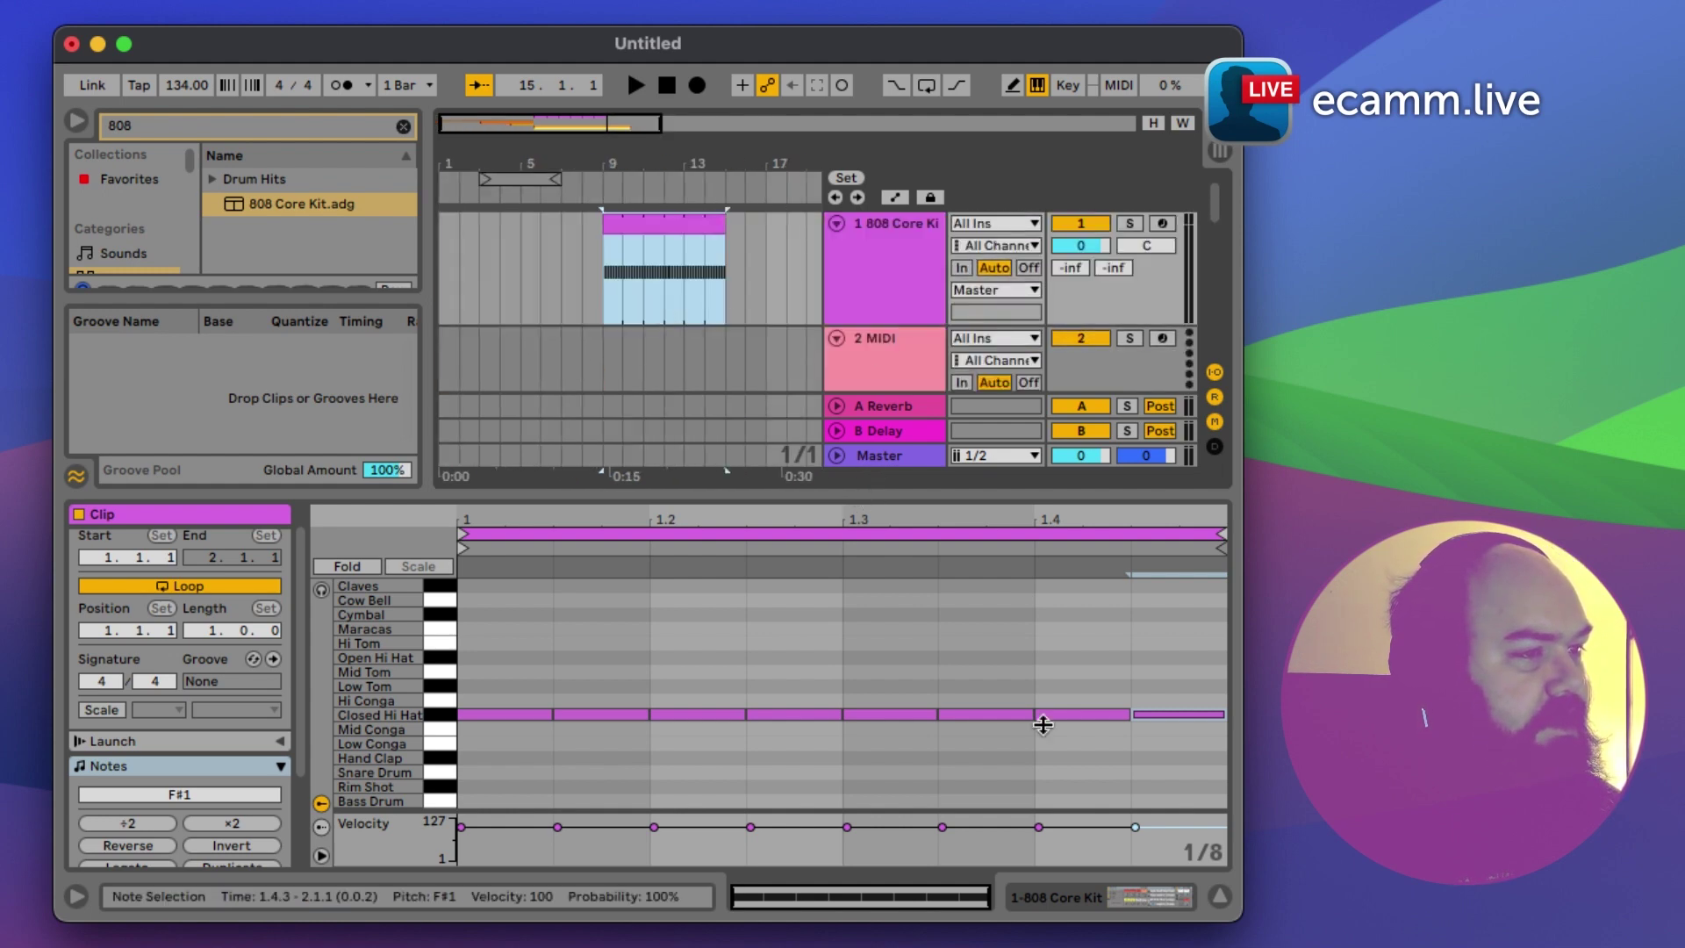
click(1219, 896)
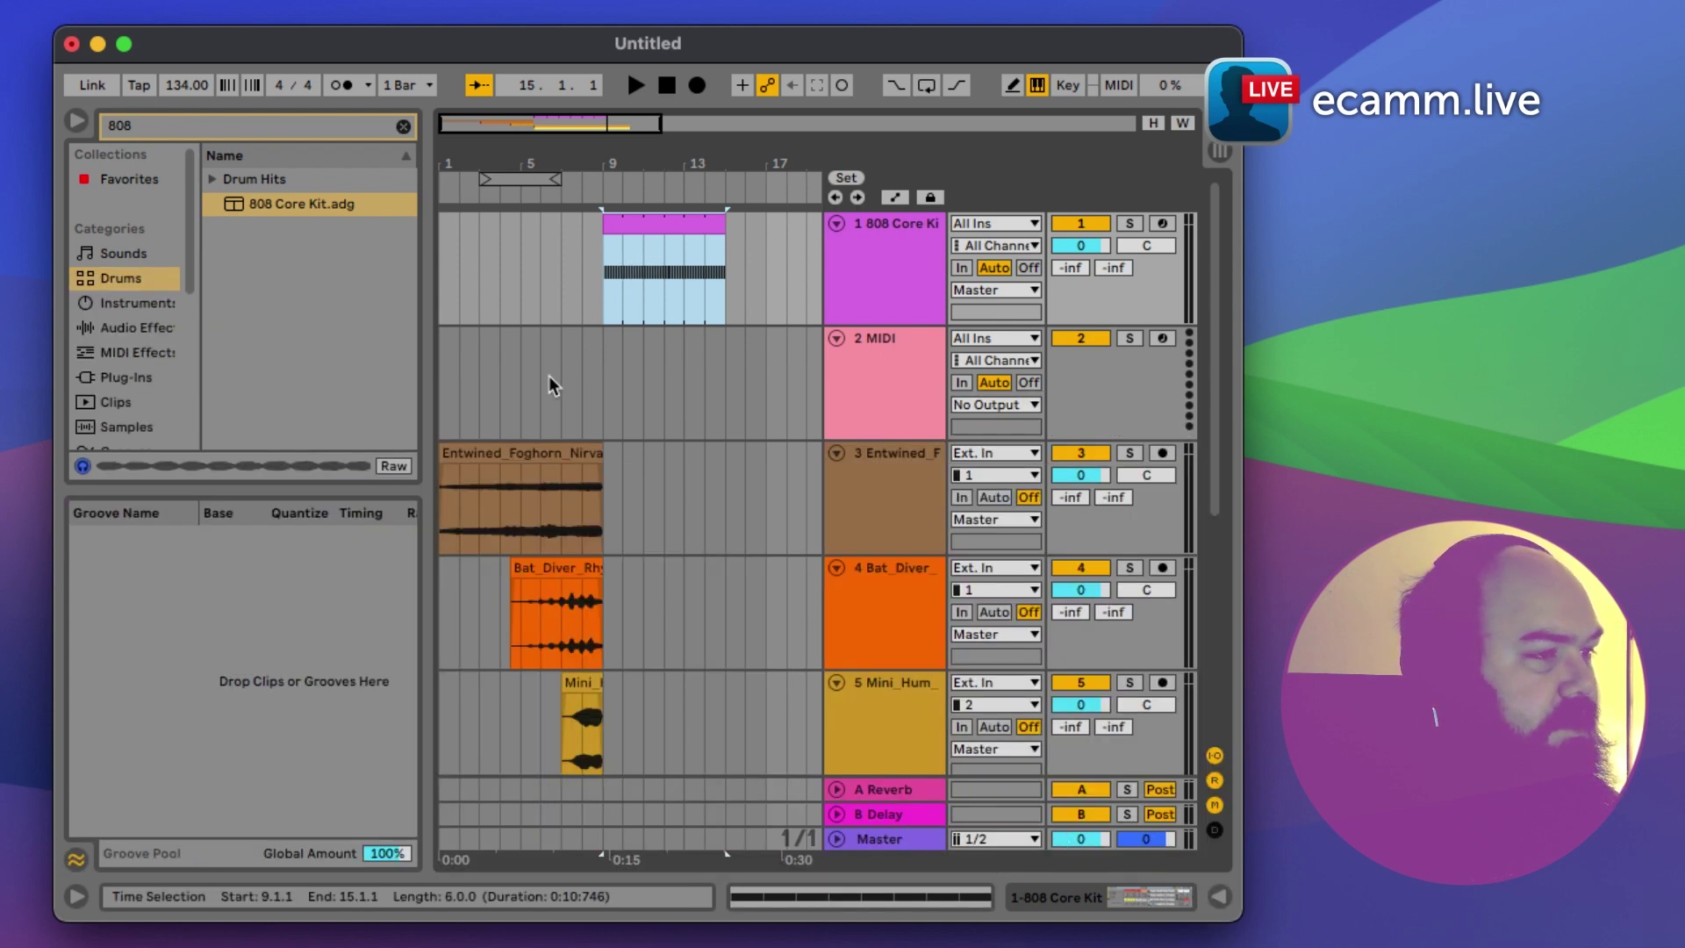
Step: Extend the hi-hat clip to bar 17, play from bar 9, and set 808 Core Kit to -11.8 dB
scroll(550, 376, down, 3)
scroll(550, 377, up, 3)
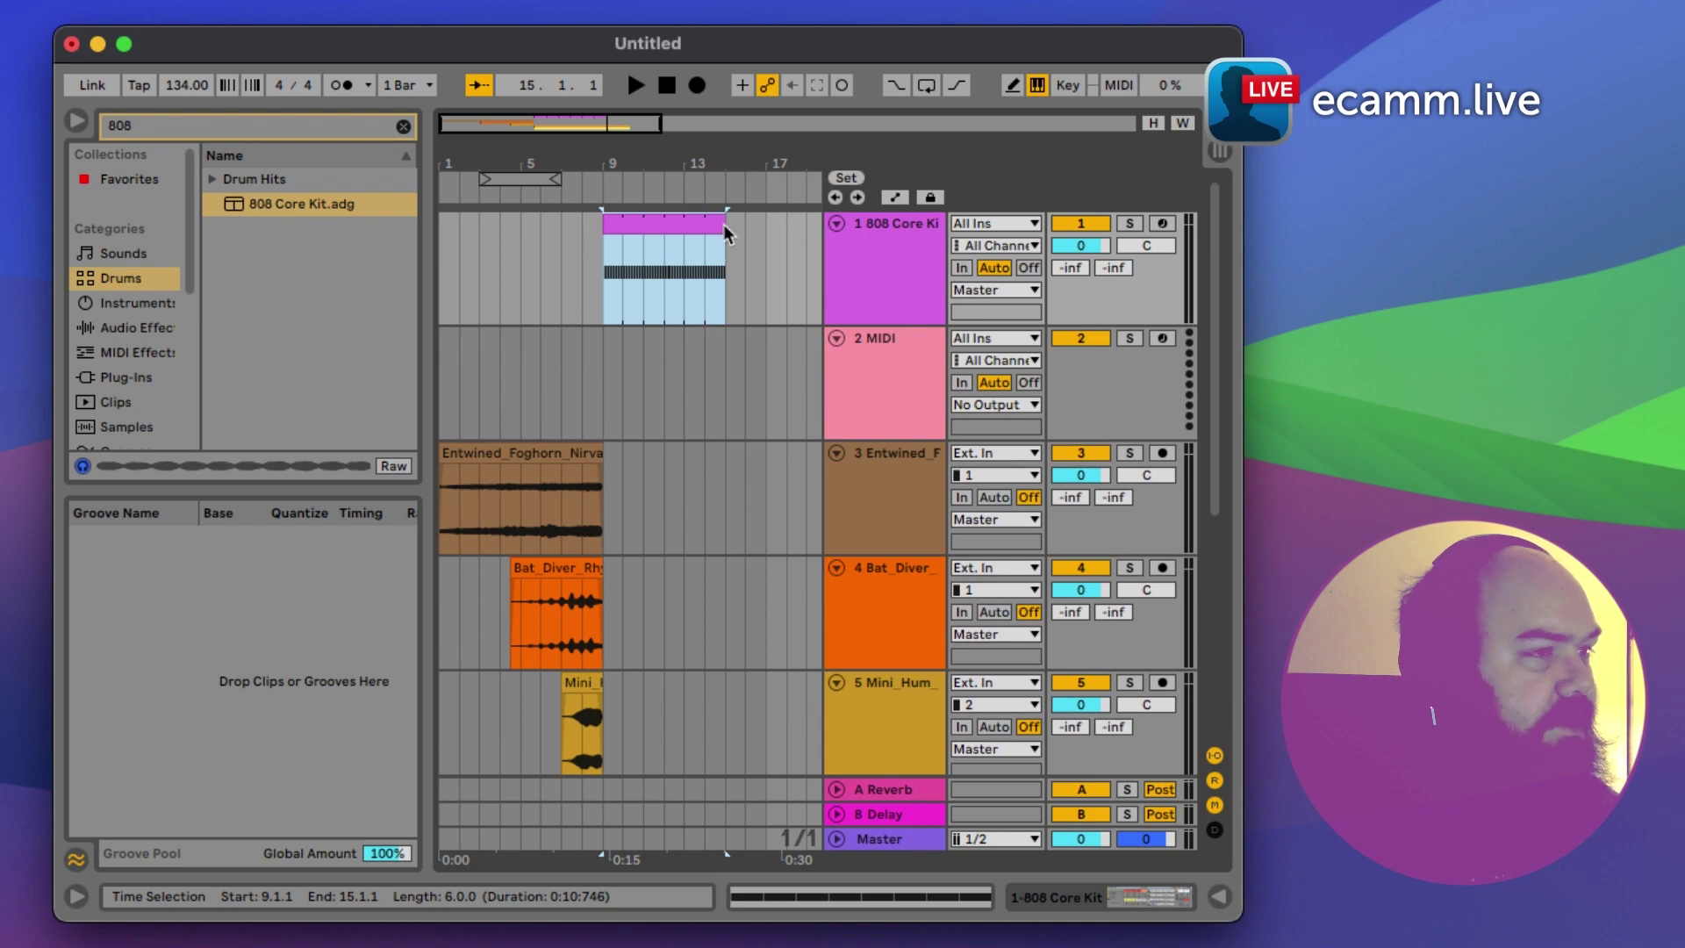
drag(724, 224, 765, 223)
scroll(736, 430, down, 3)
scroll(637, 247, up, 3)
click(606, 260)
key(space)
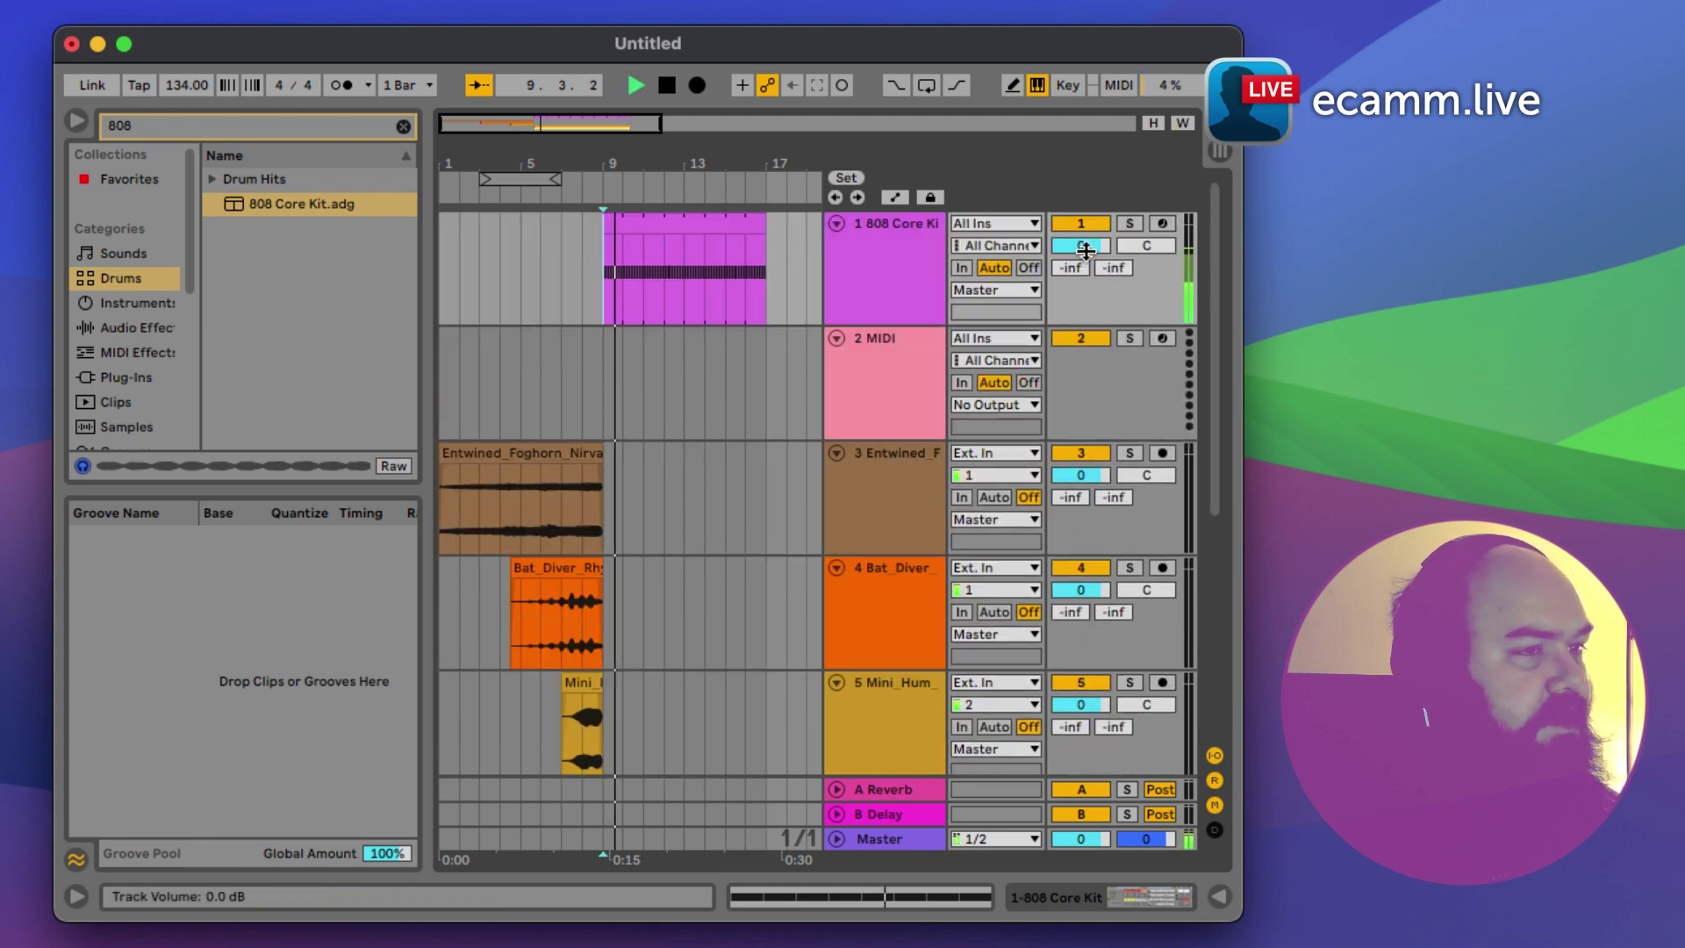
drag(1083, 246, 1092, 255)
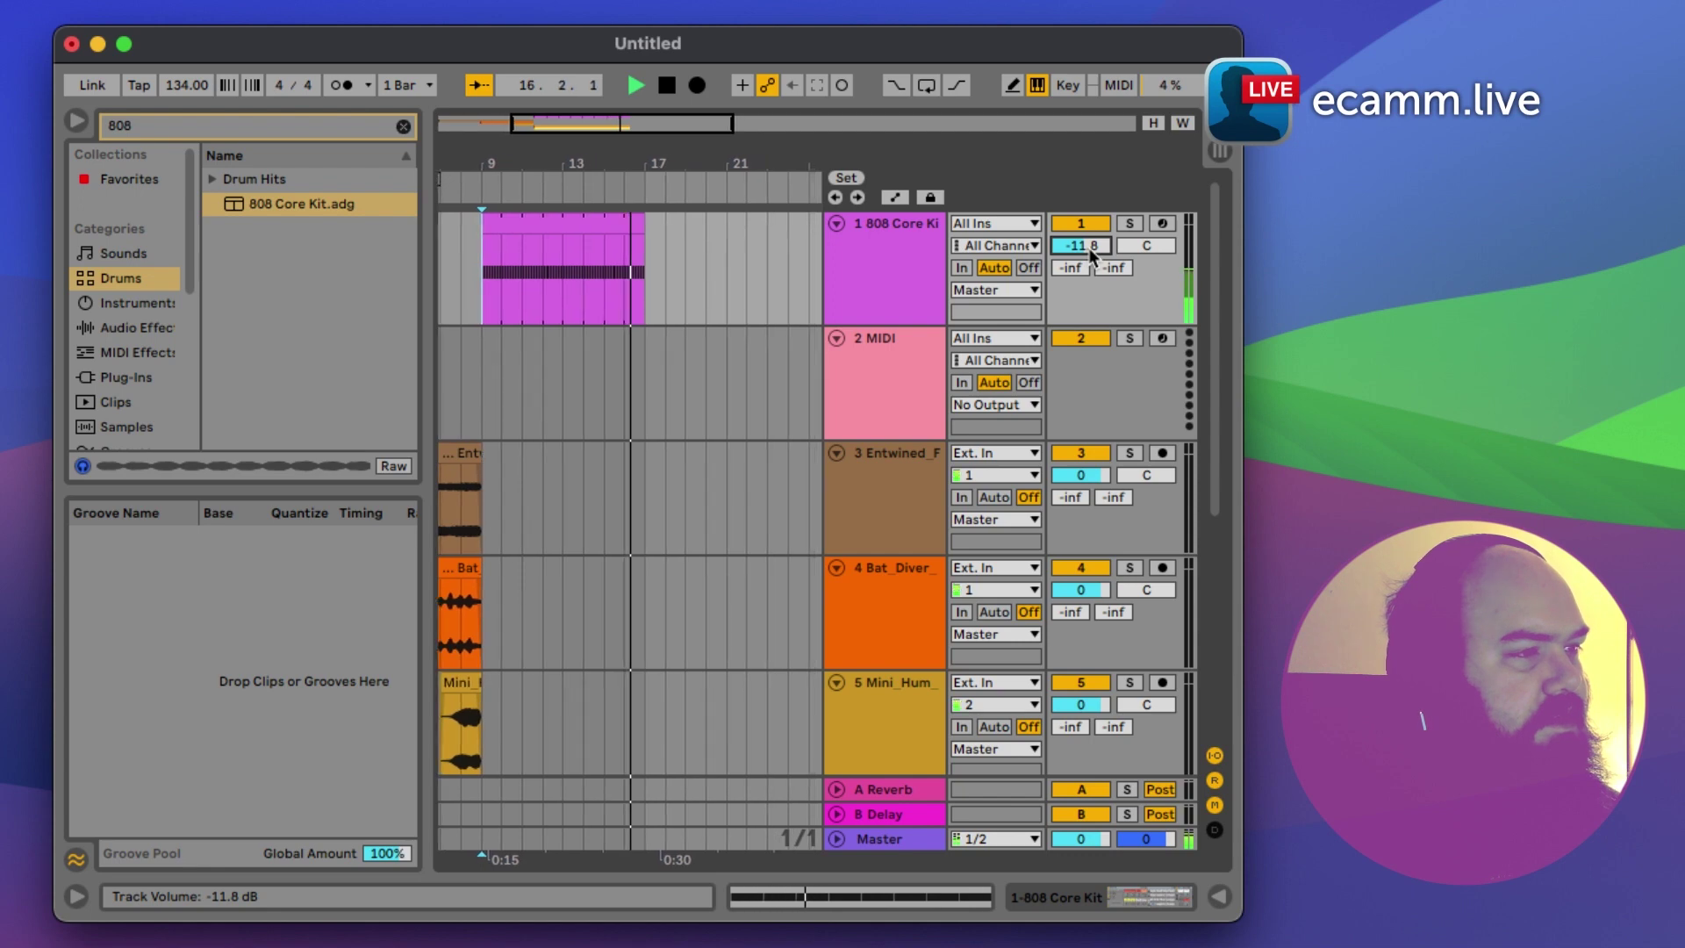
Step: Stop playback, arm track 2, and clear the 808 search in the browser
key(space)
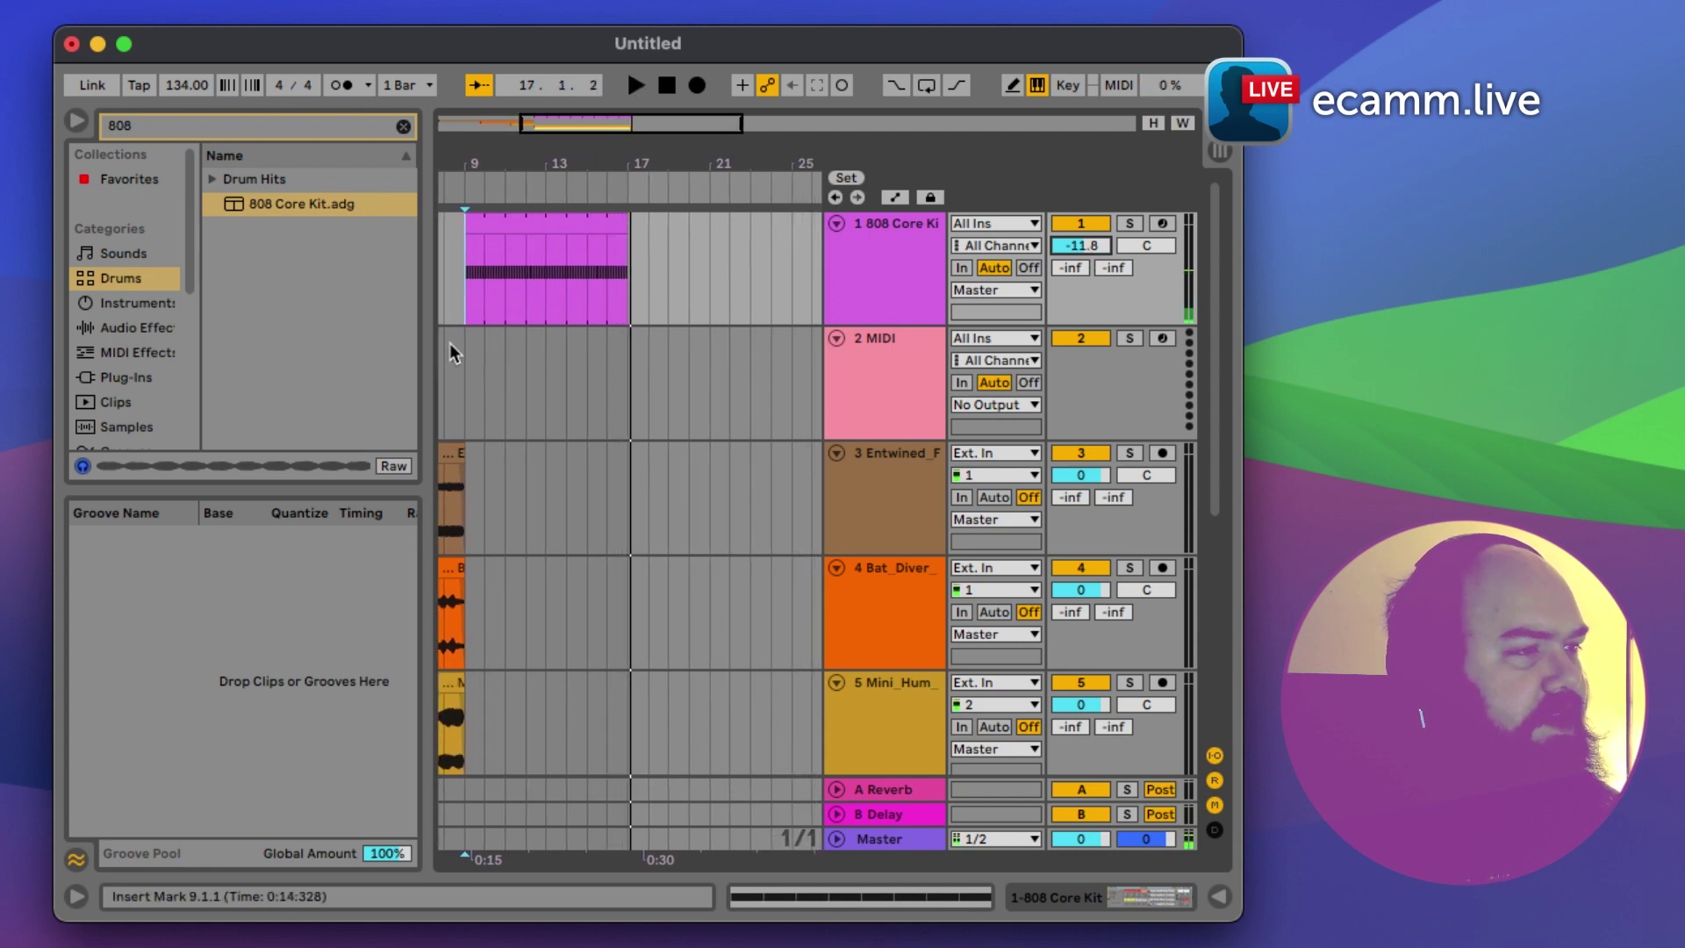
scroll(470, 339, left, 5)
click(1156, 340)
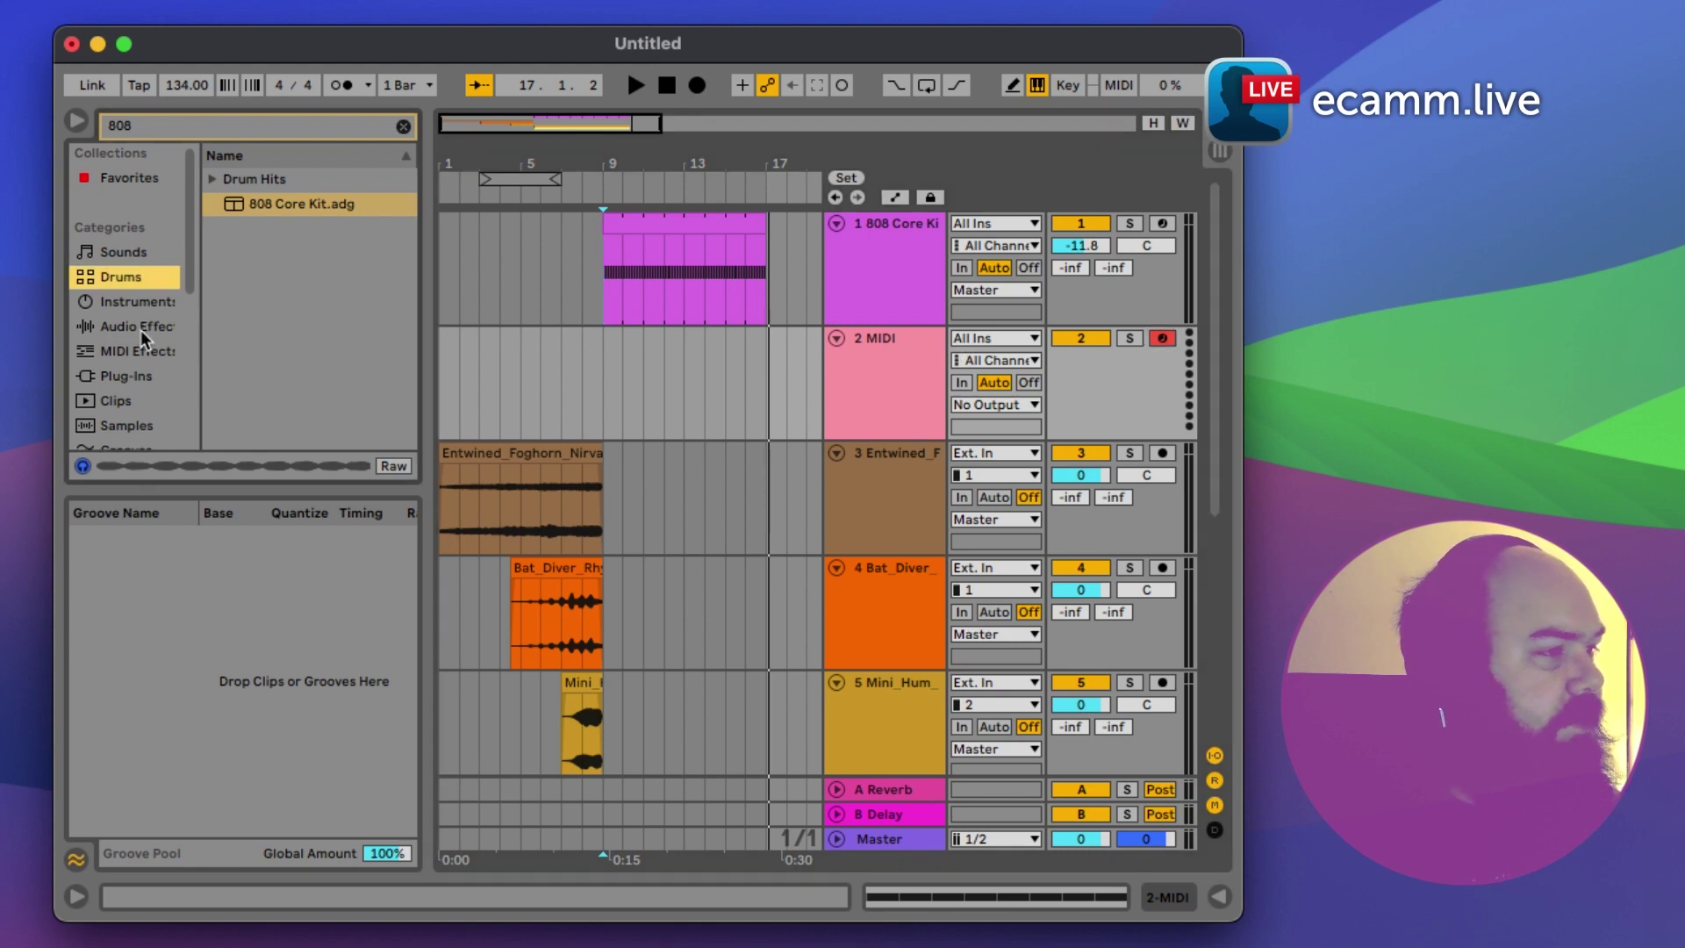
scroll(132, 320, down, 1)
click(118, 292)
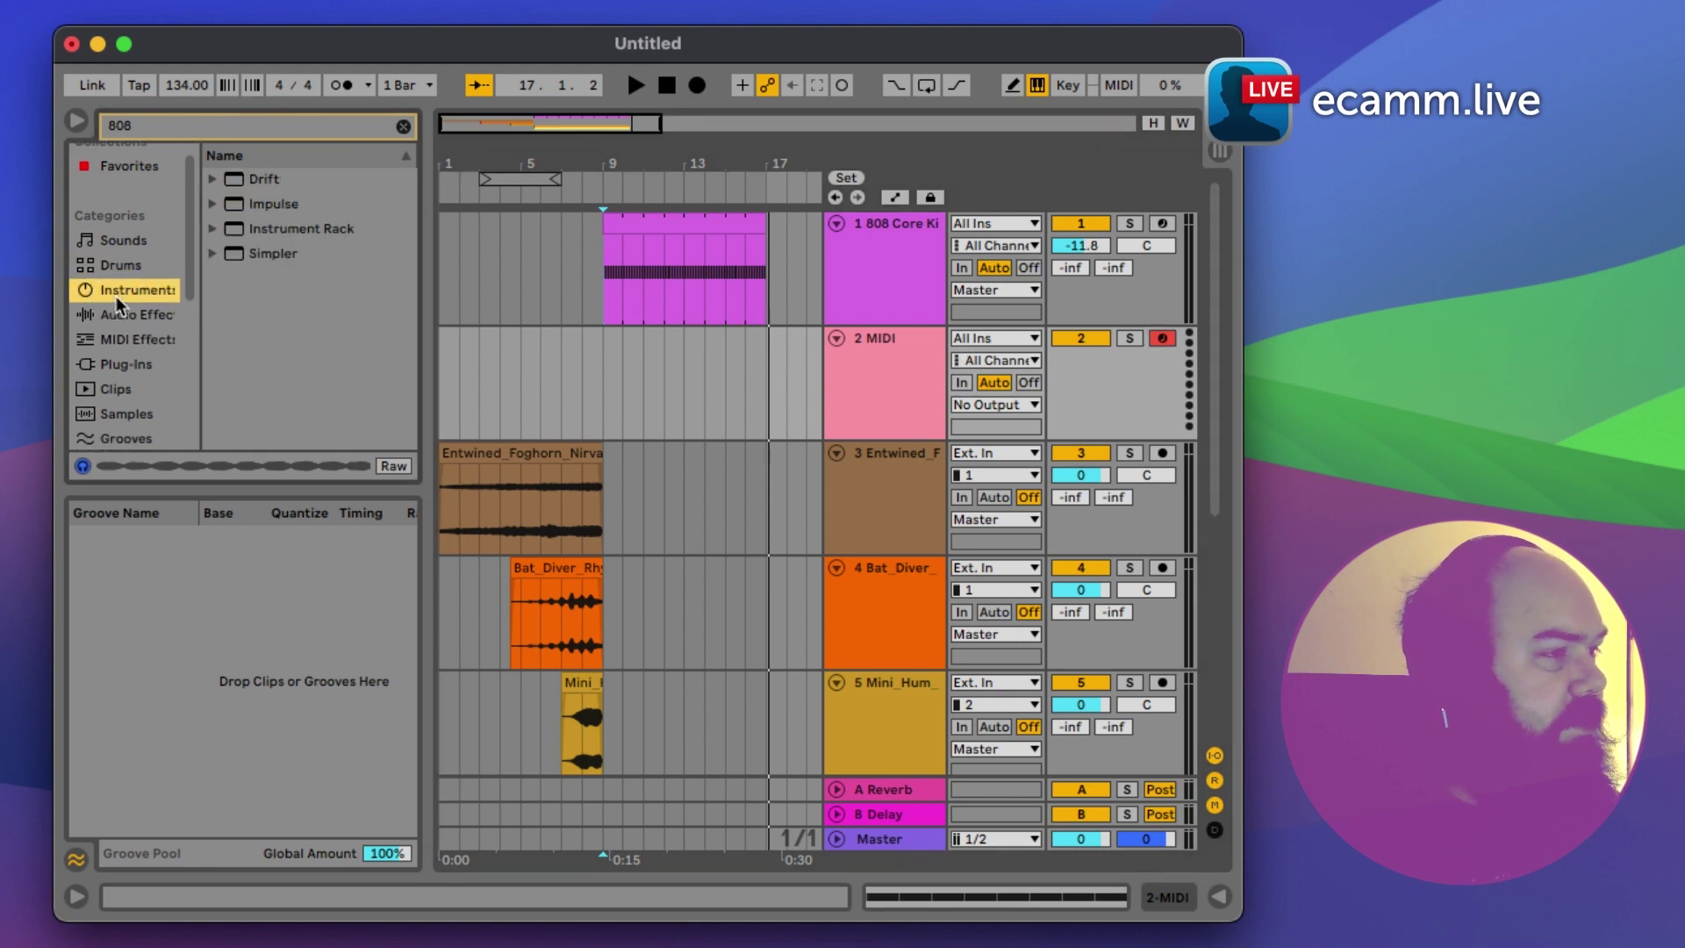
click(214, 227)
click(210, 227)
click(402, 127)
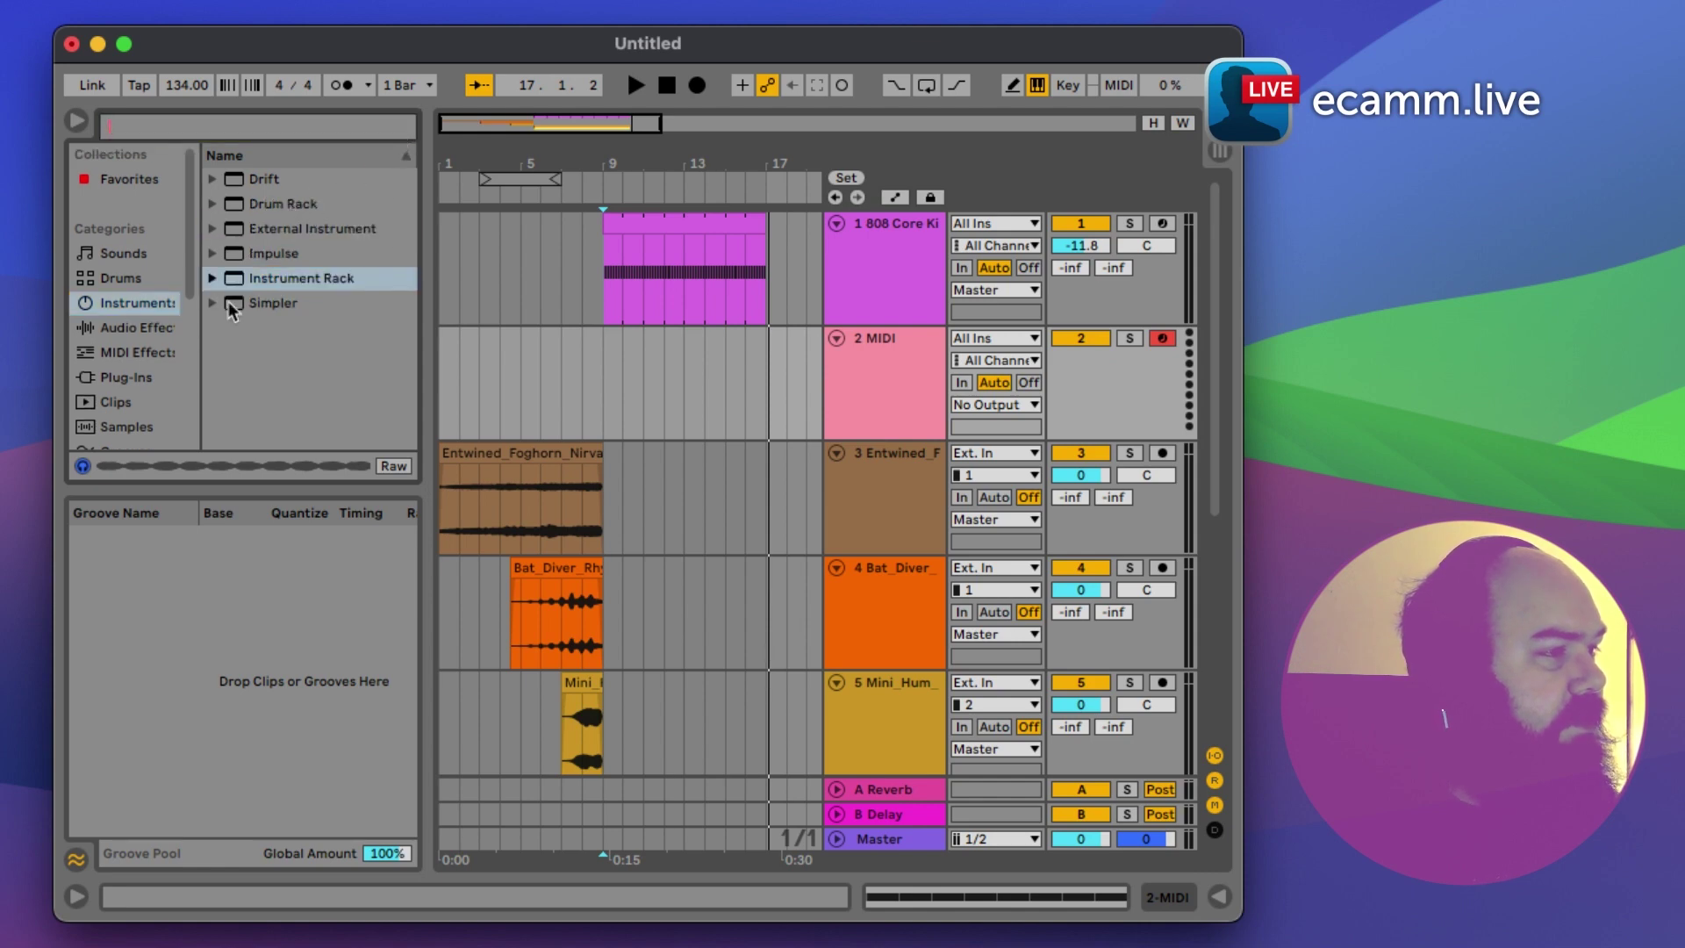
Step: Find Badass Lead.adg under Instrument Rack > Synth Lead, preview it, and load it onto track 2
click(212, 278)
scroll(219, 307, down, 5)
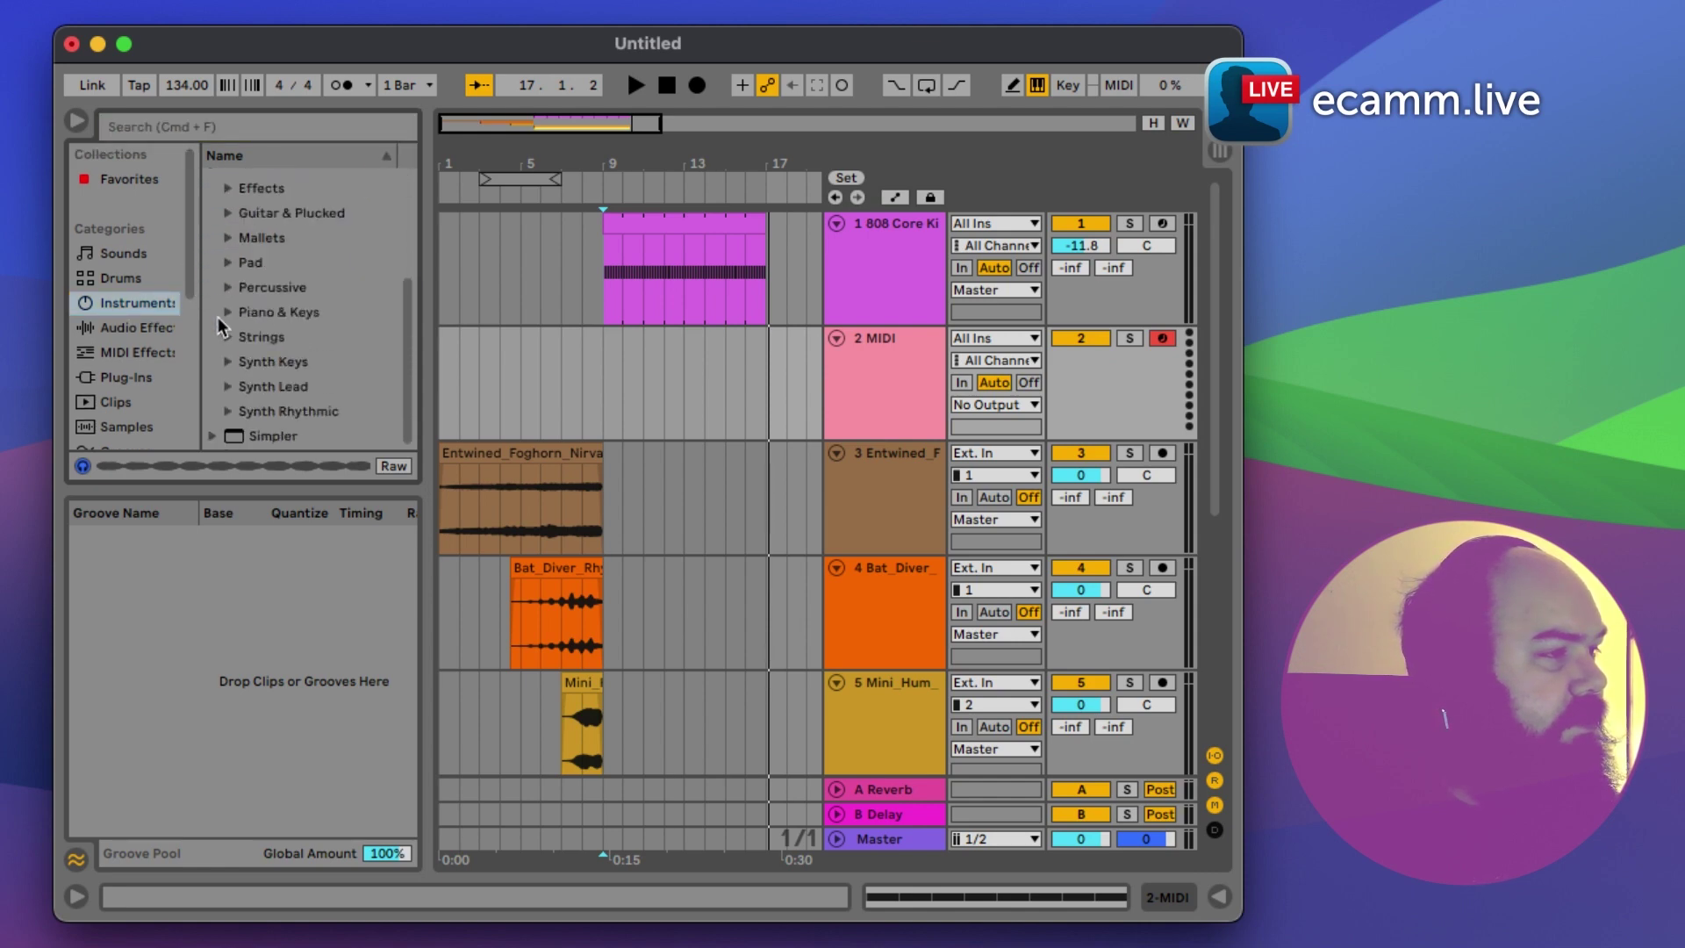
click(250, 384)
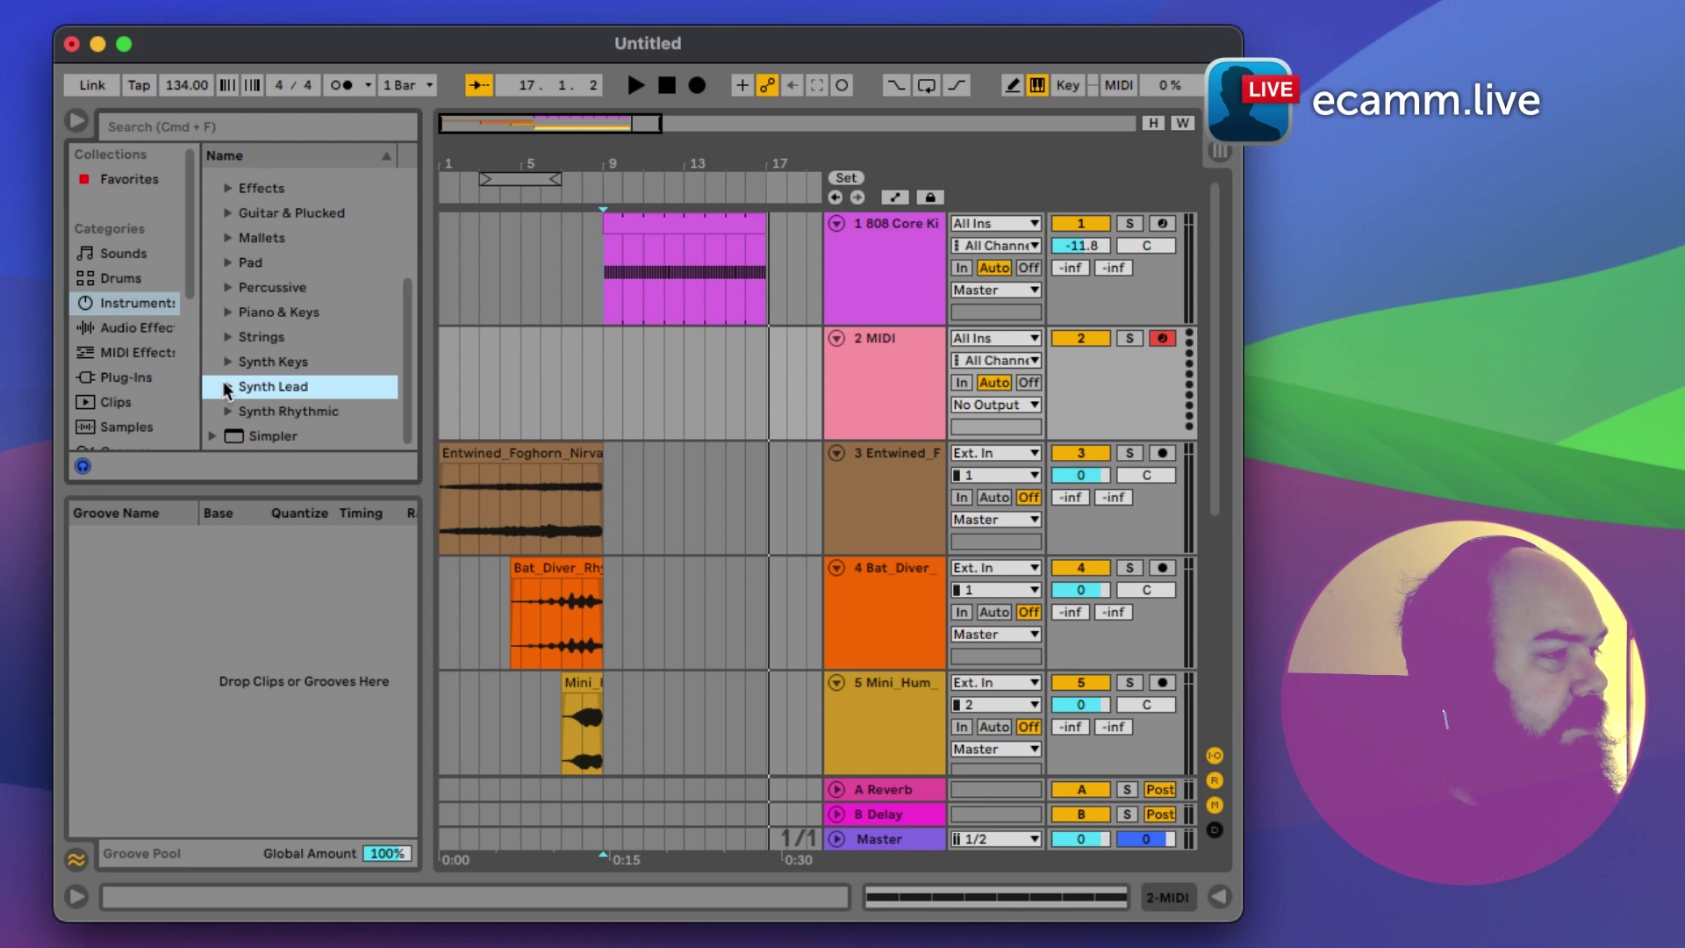
click(226, 387)
scroll(274, 348, down, 4)
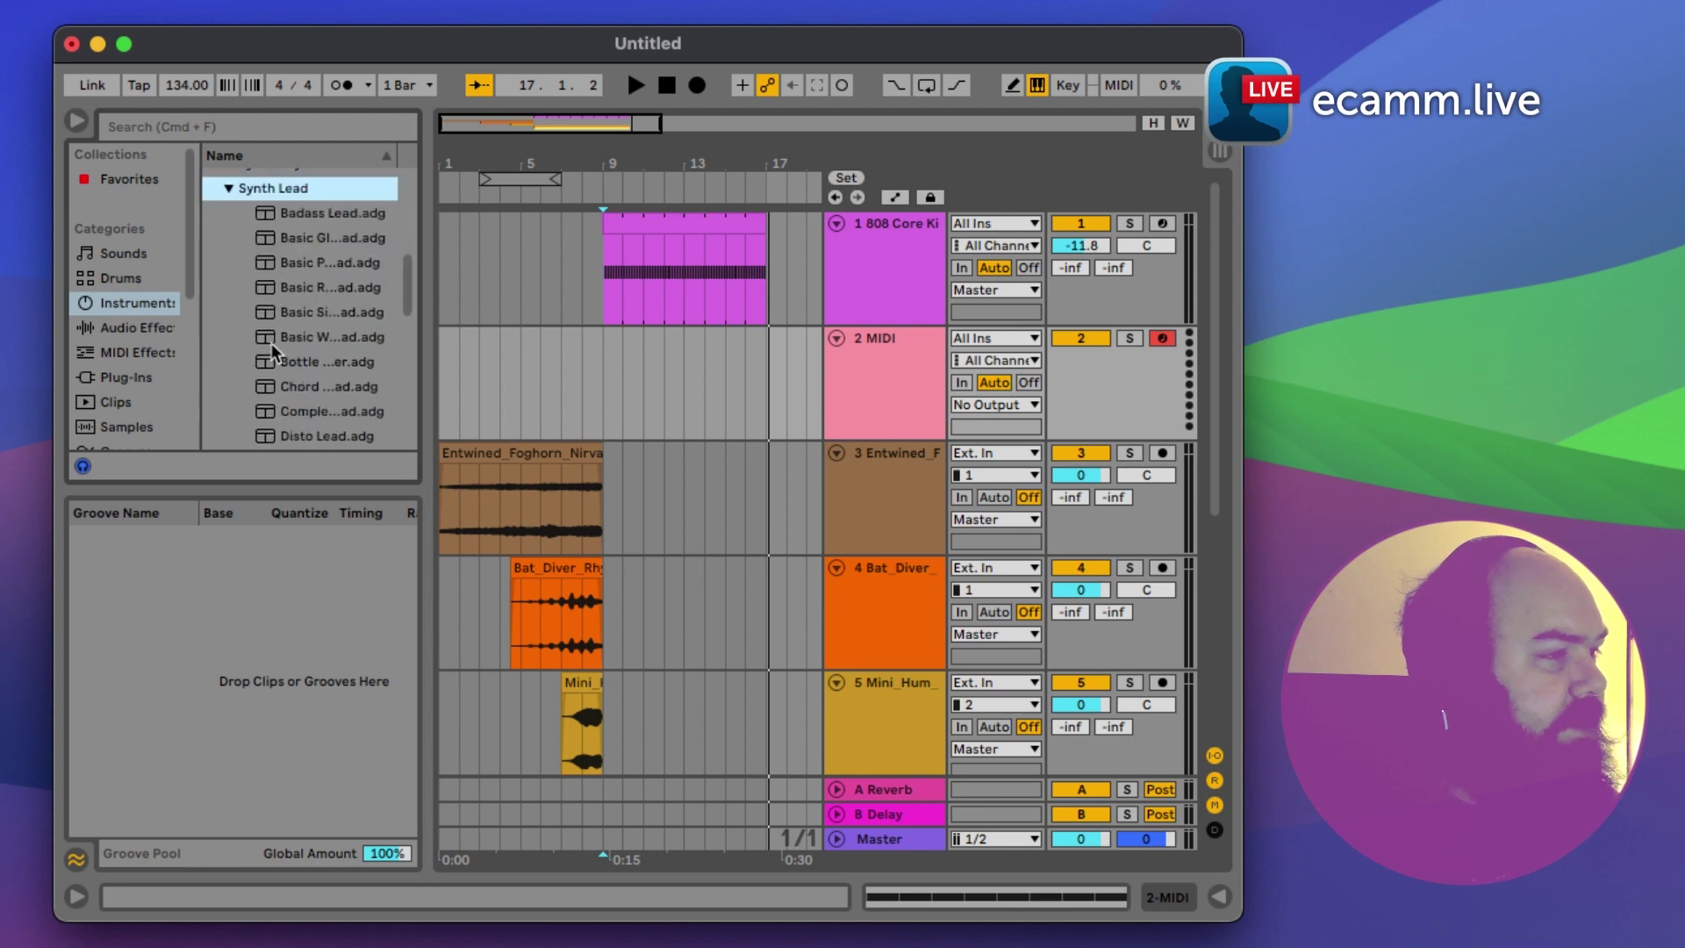
click(293, 214)
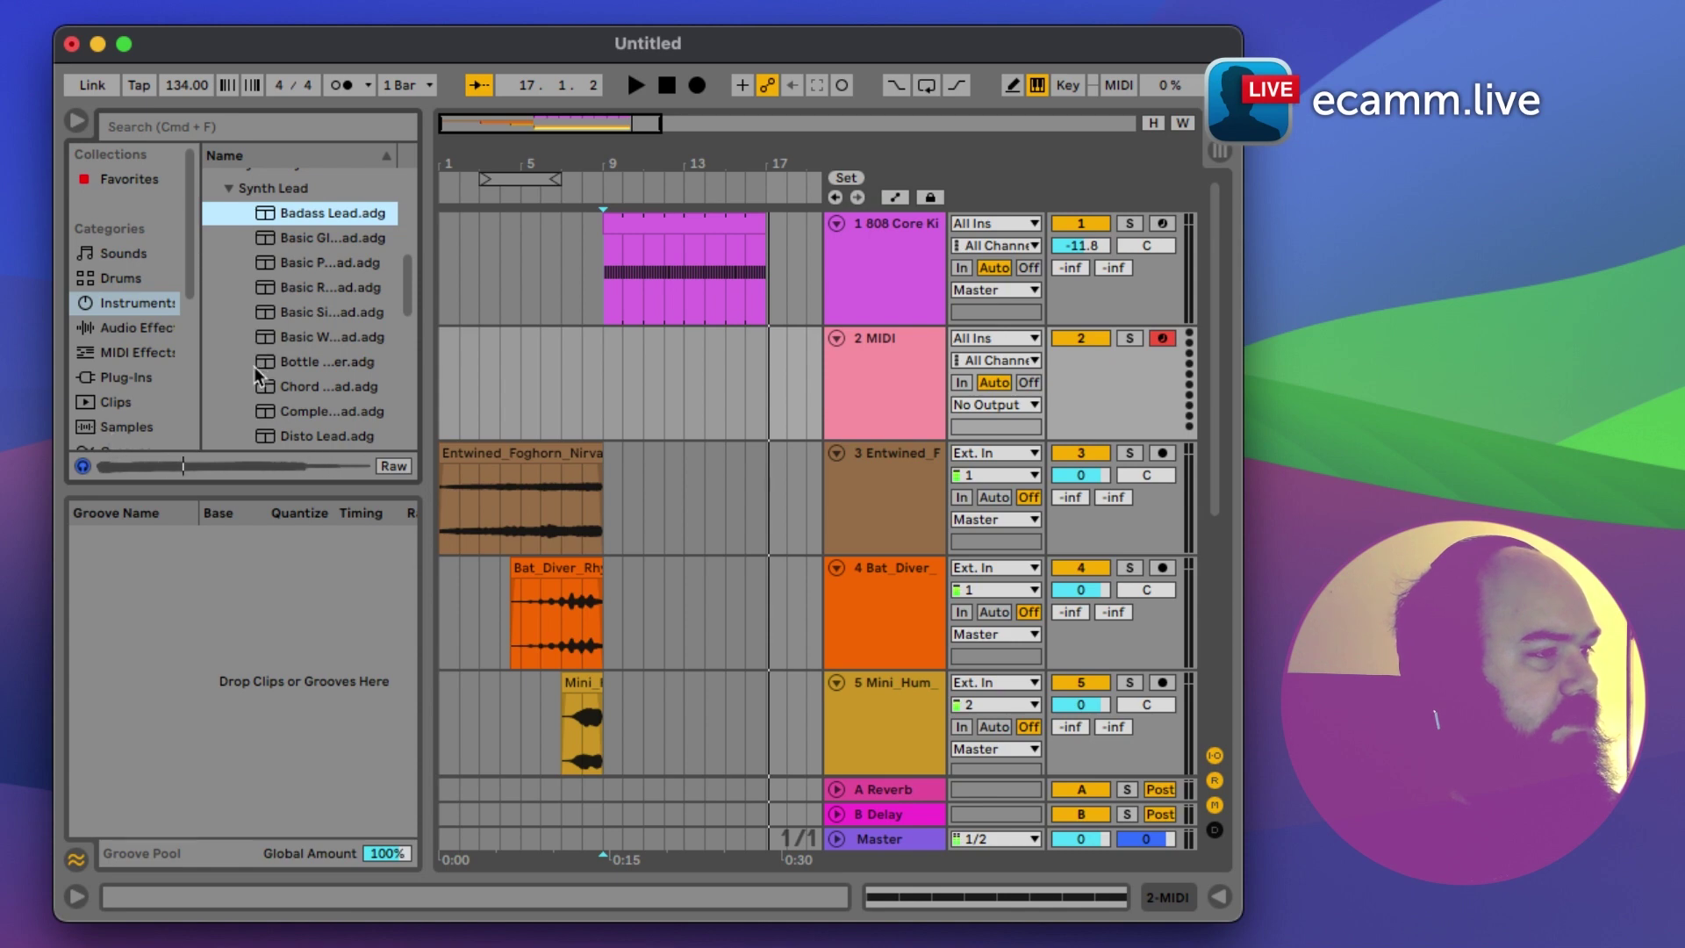
click(602, 367)
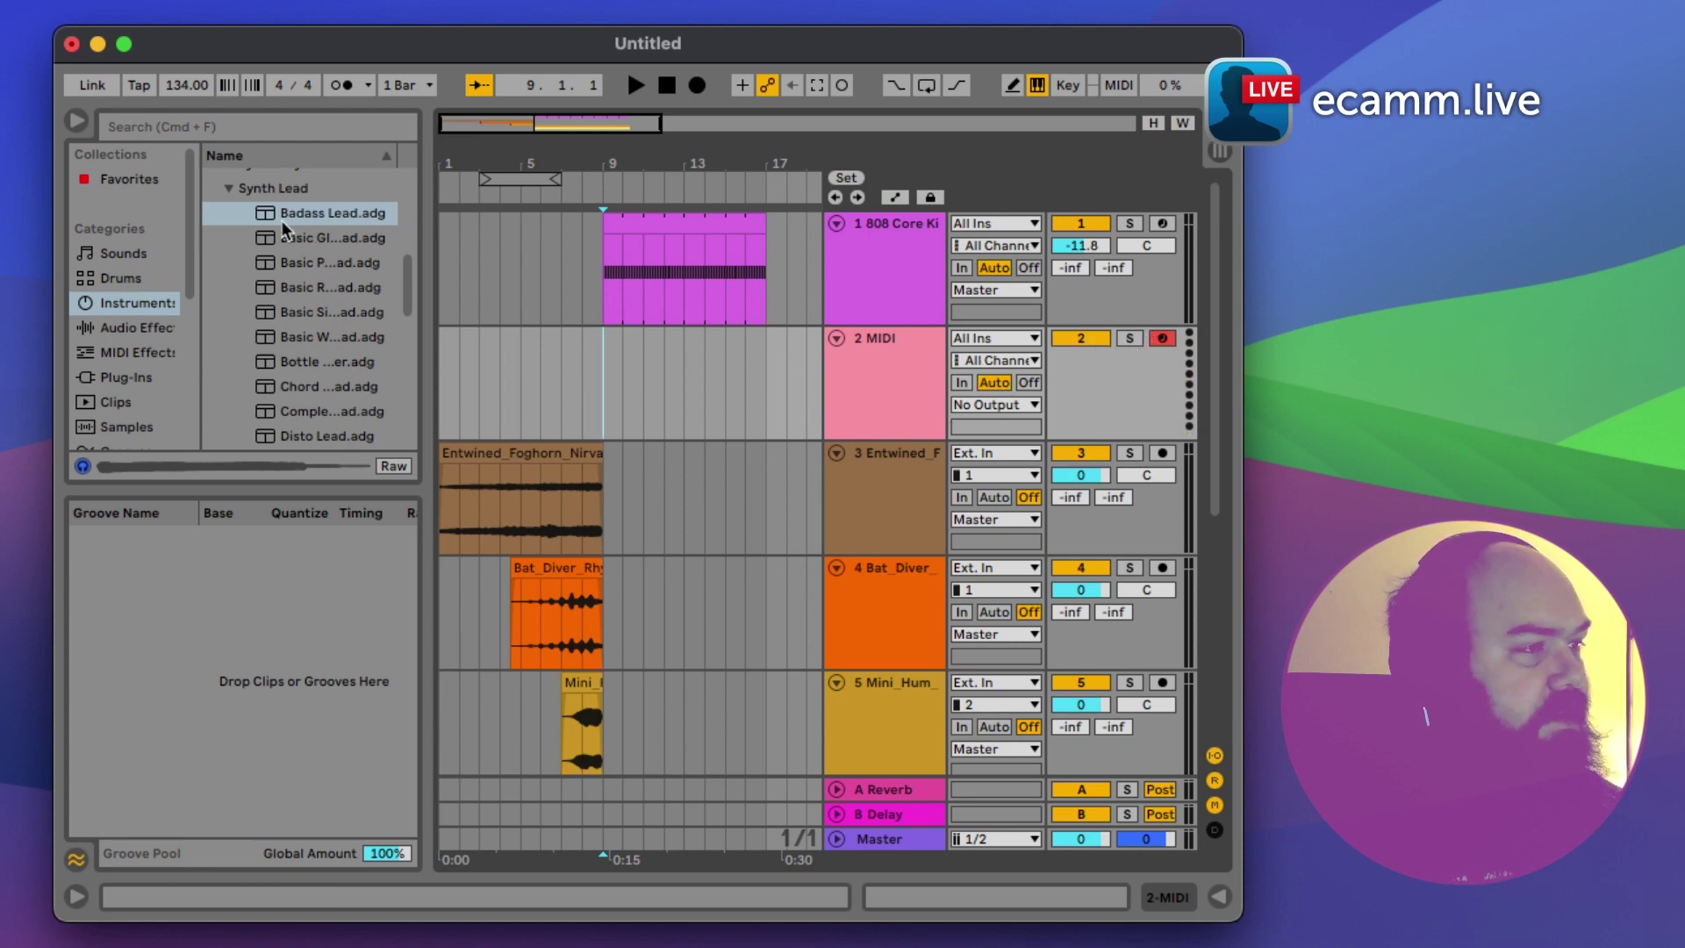
drag(281, 219, 892, 401)
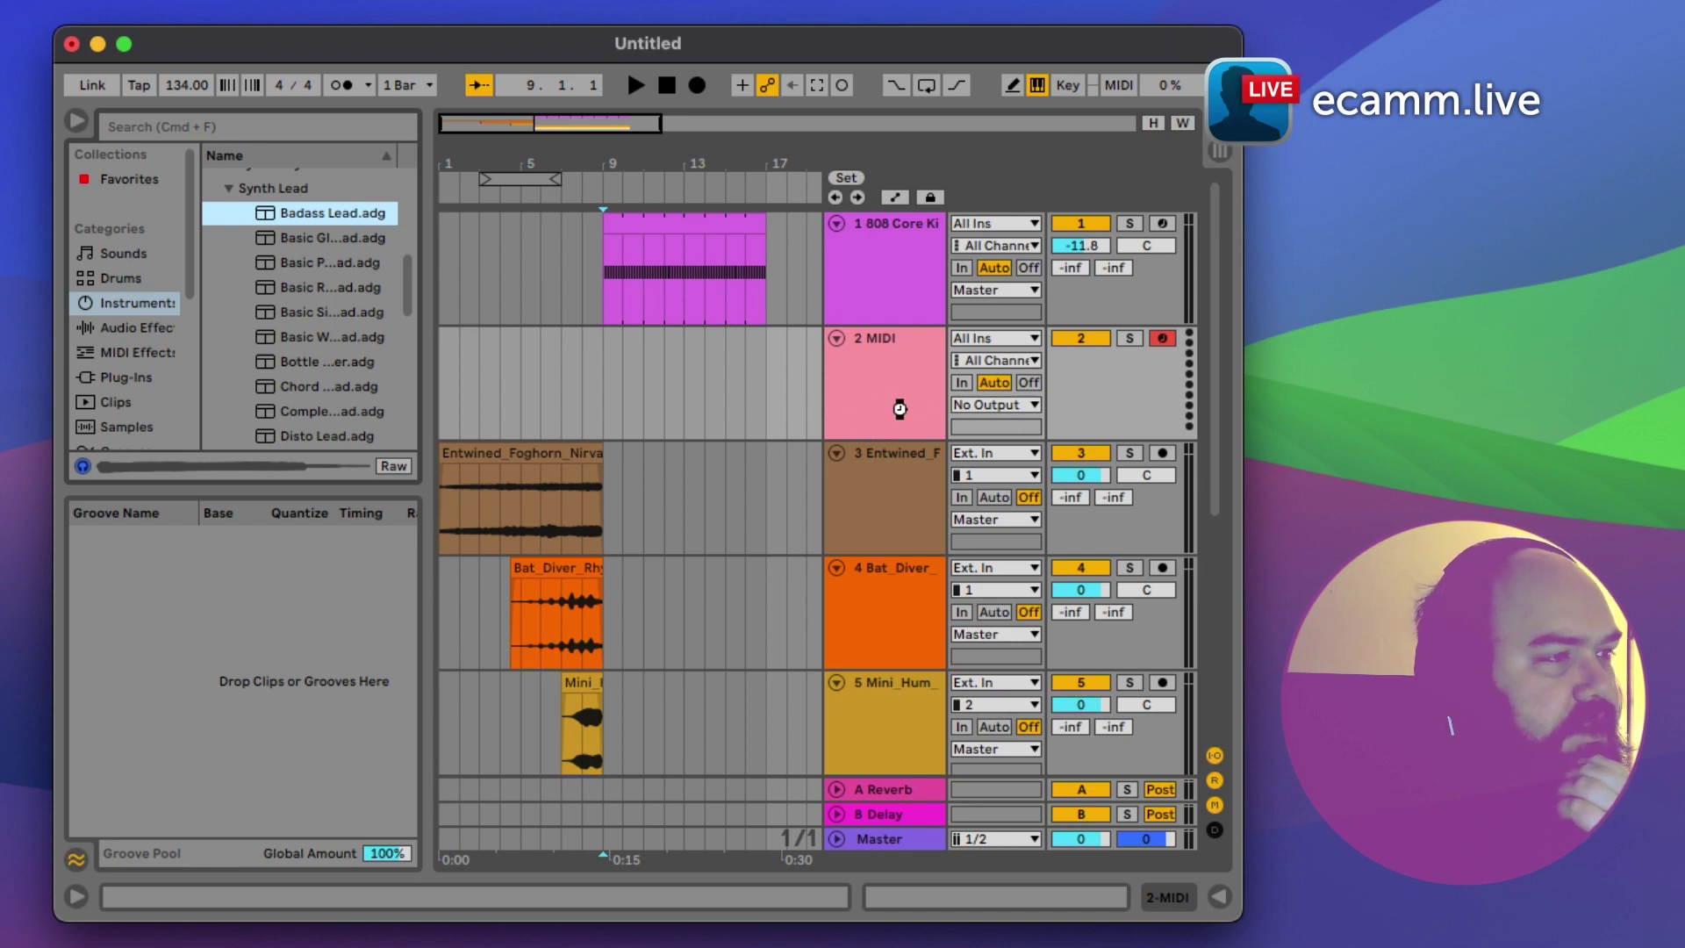
drag(899, 409, 902, 409)
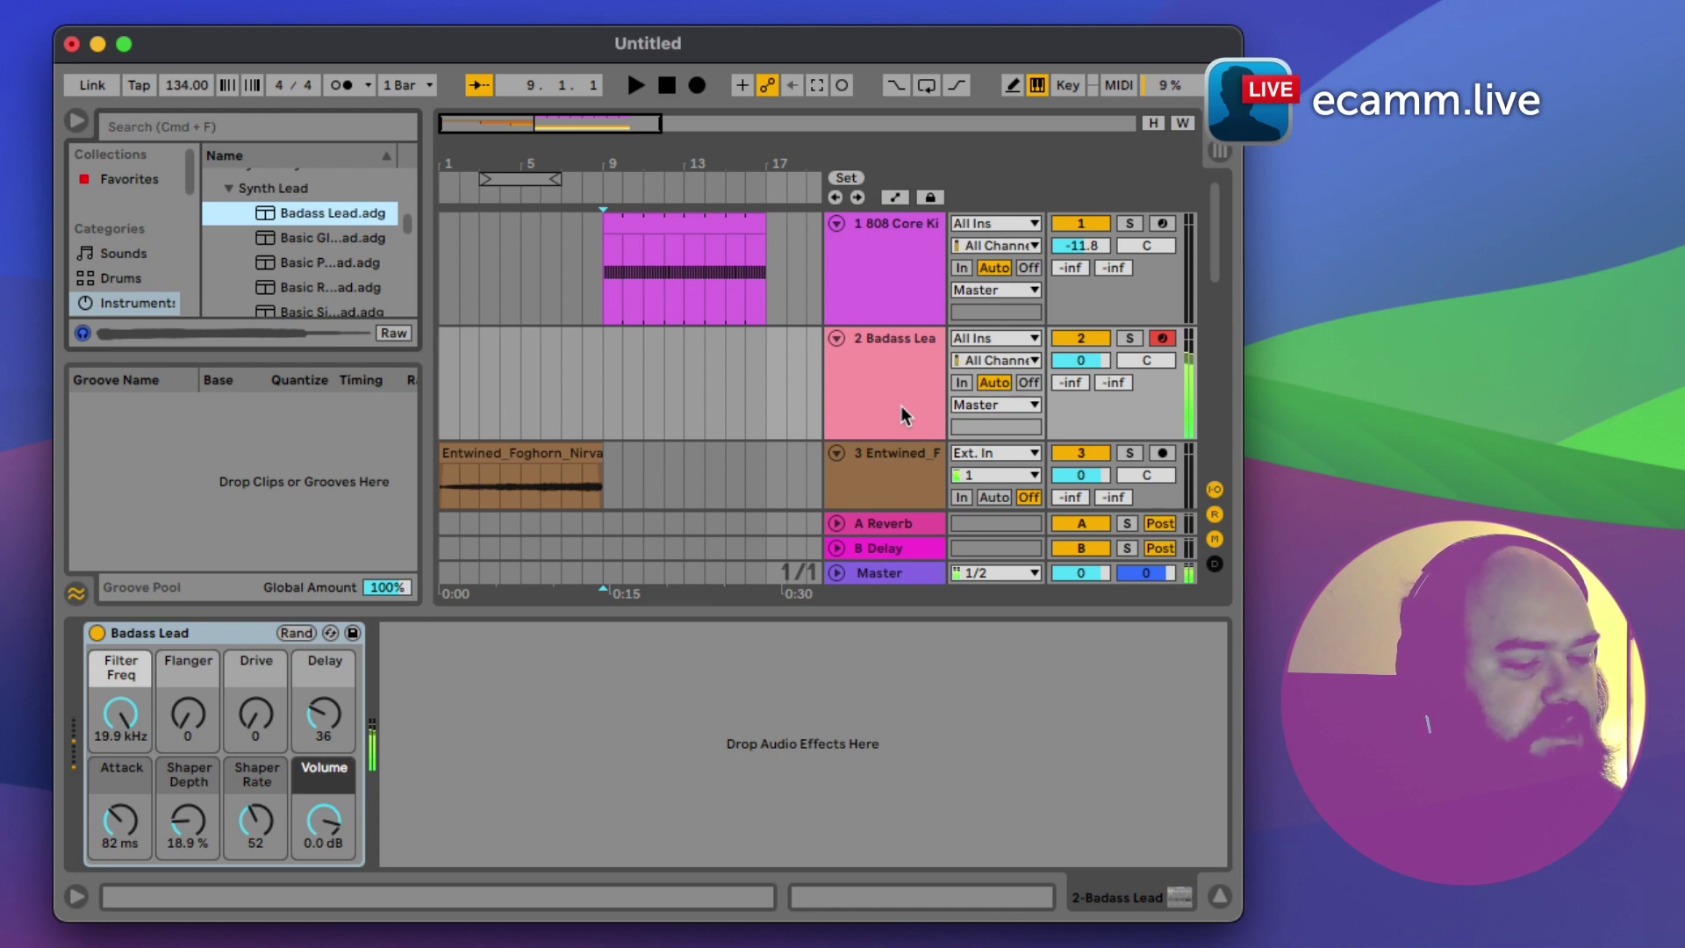
Step: Record a lead take from bar 9, then delete that clip
click(604, 356)
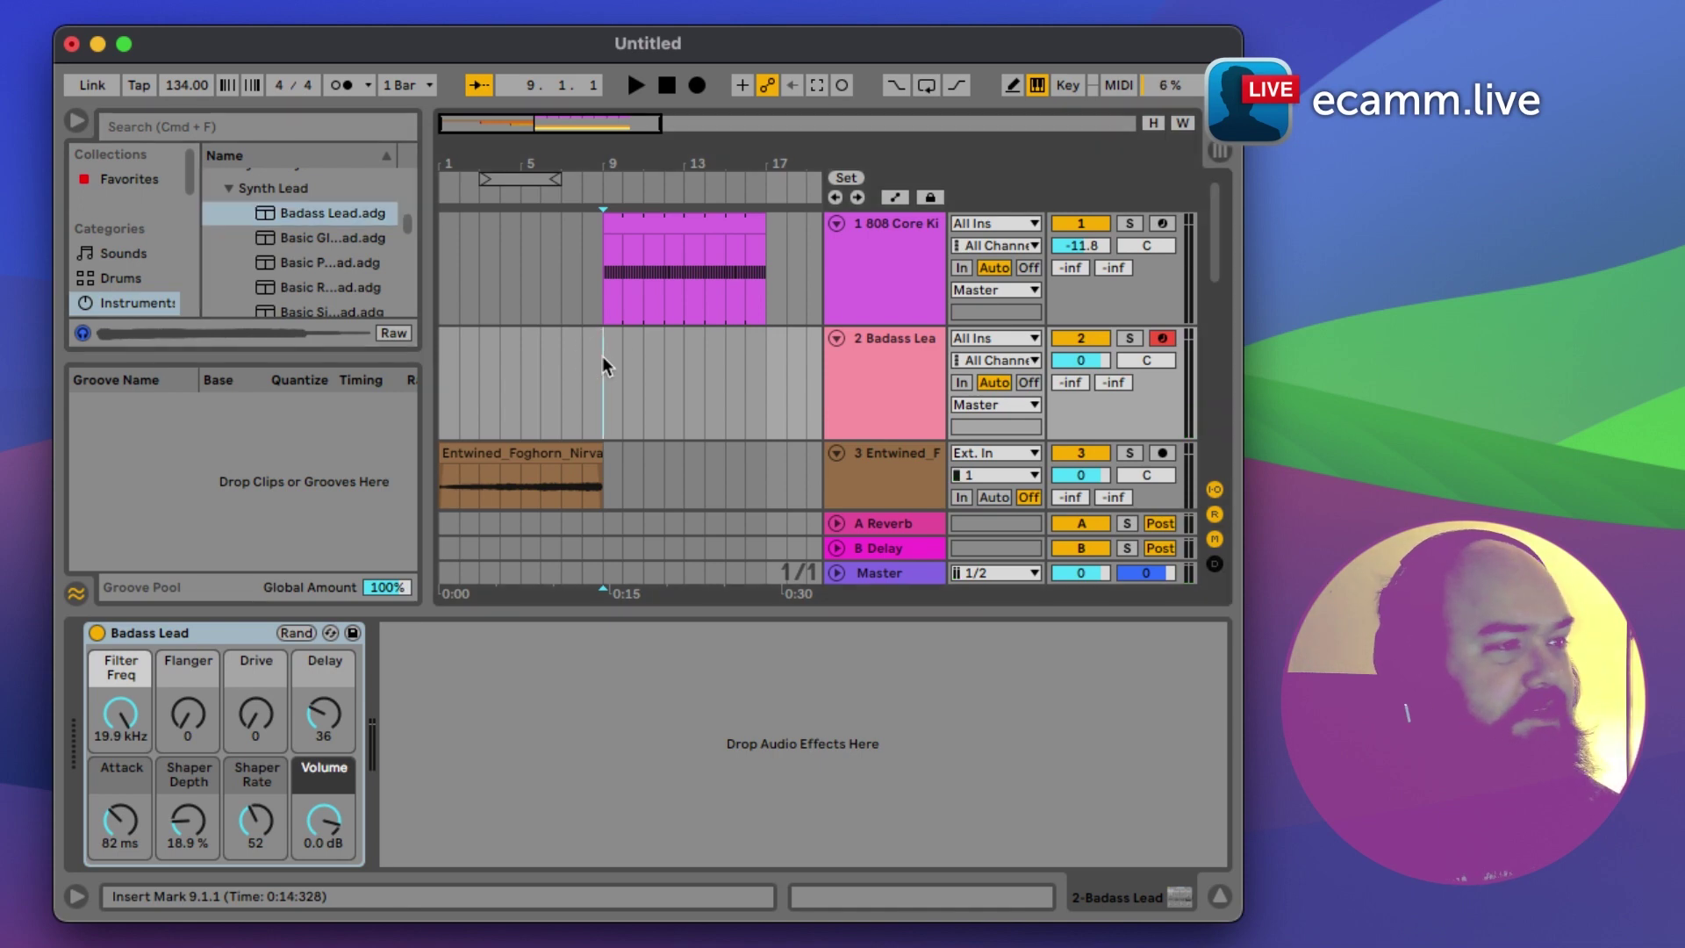
click(697, 87)
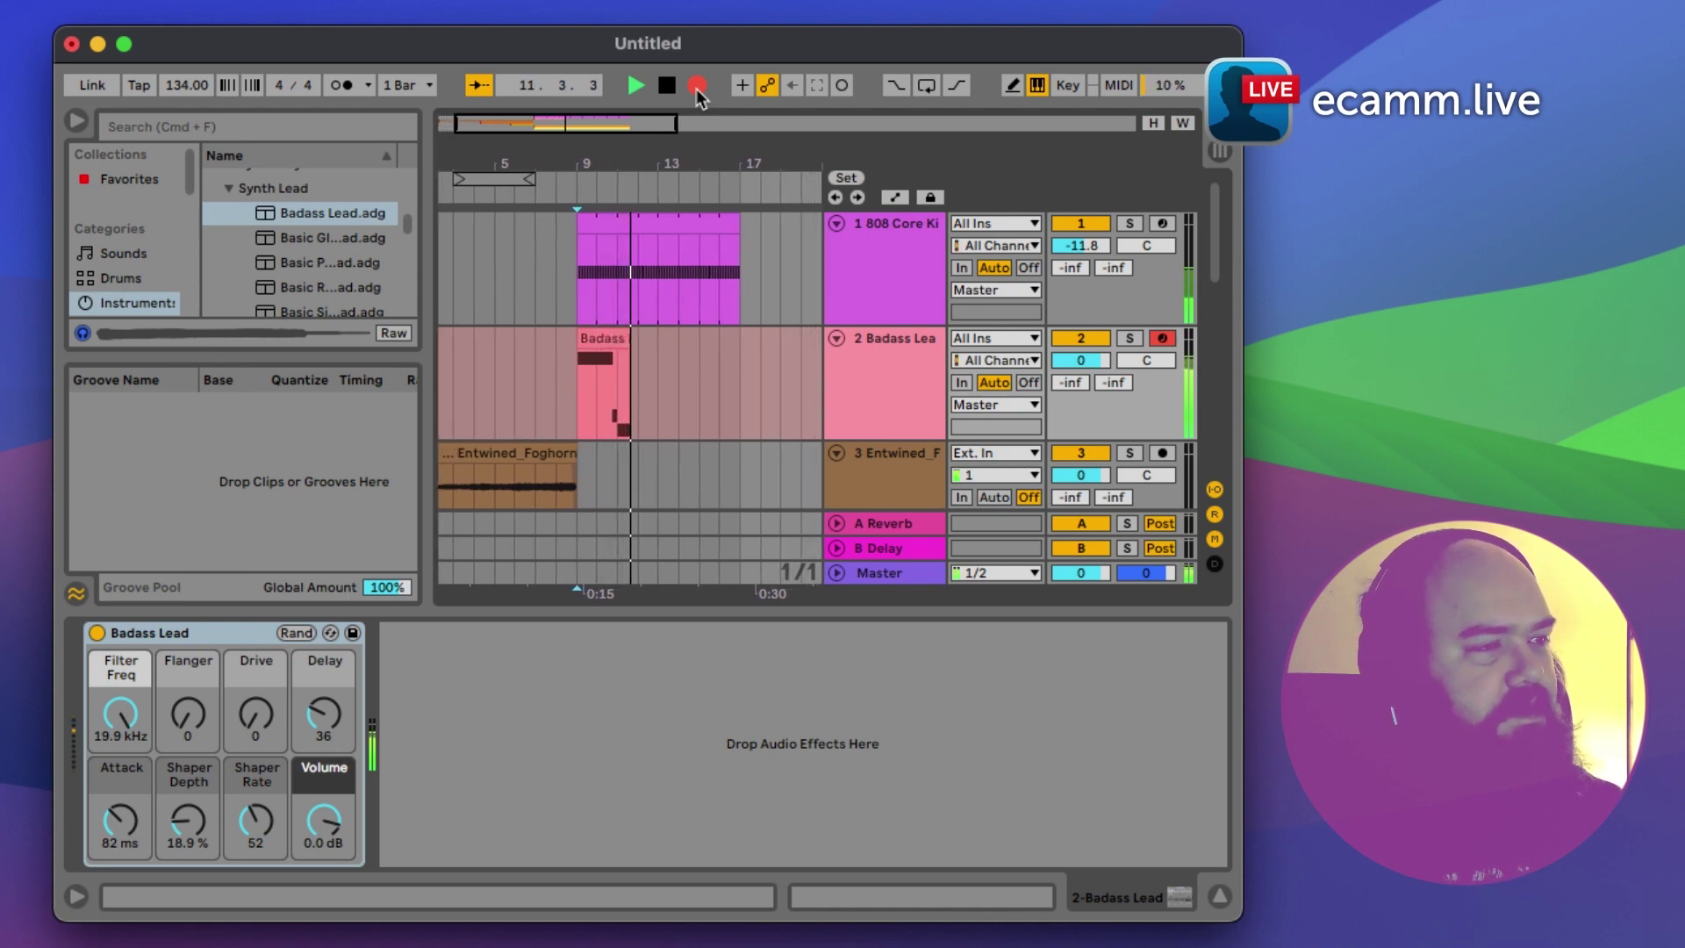
key(space)
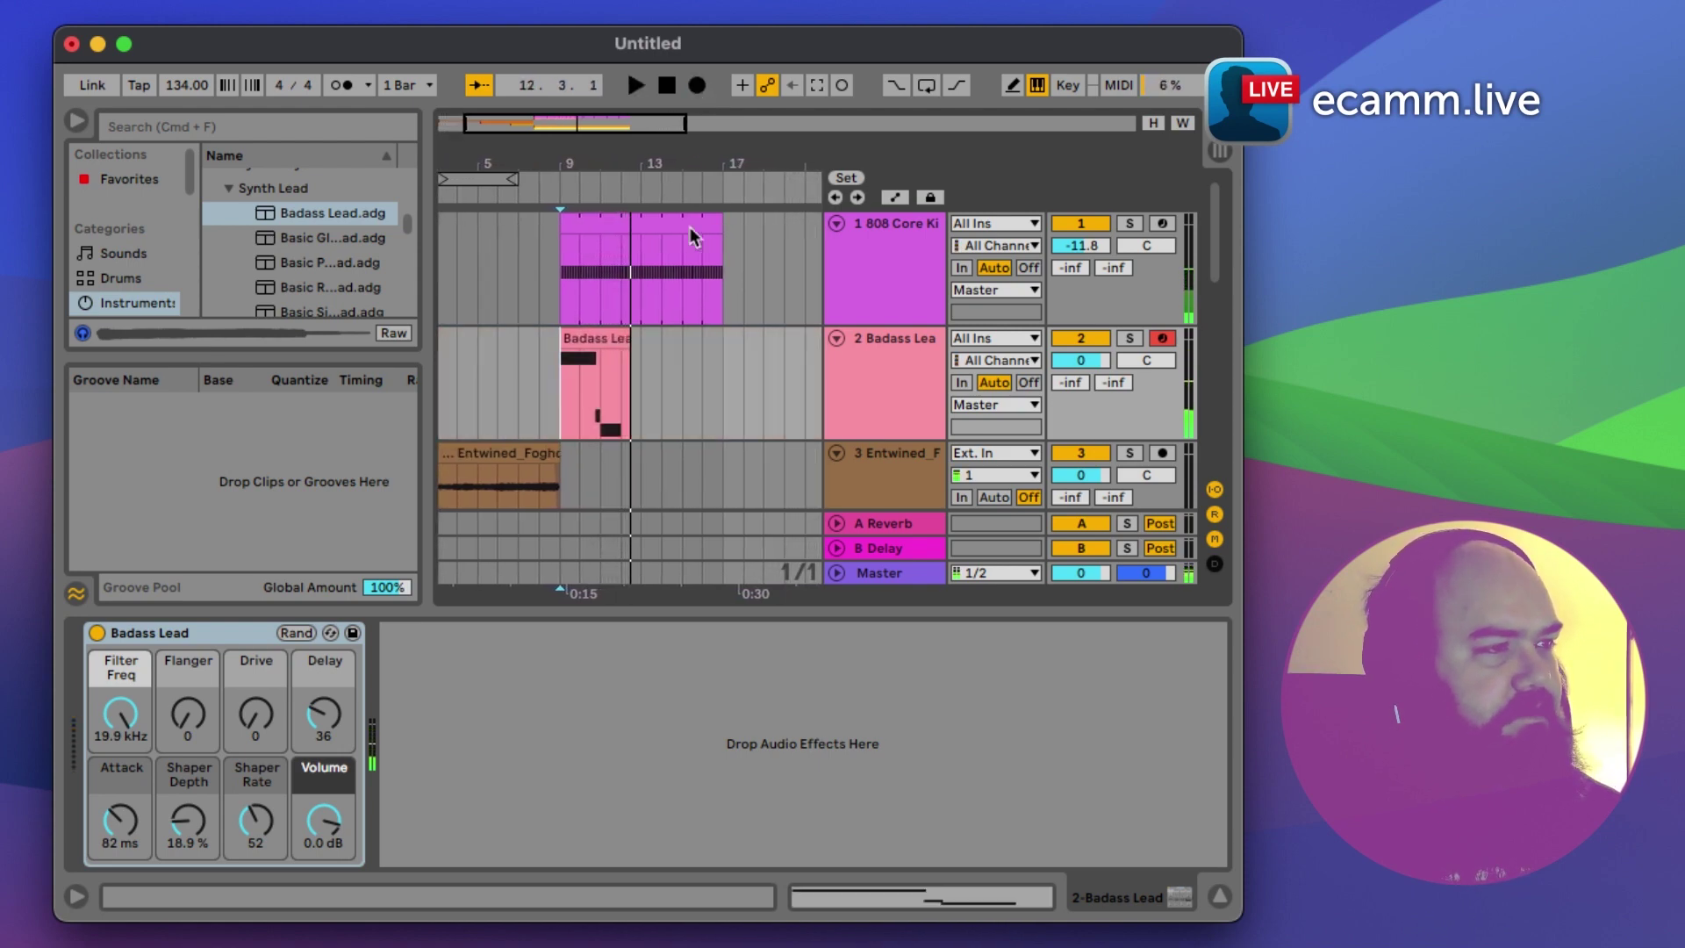
click(604, 342)
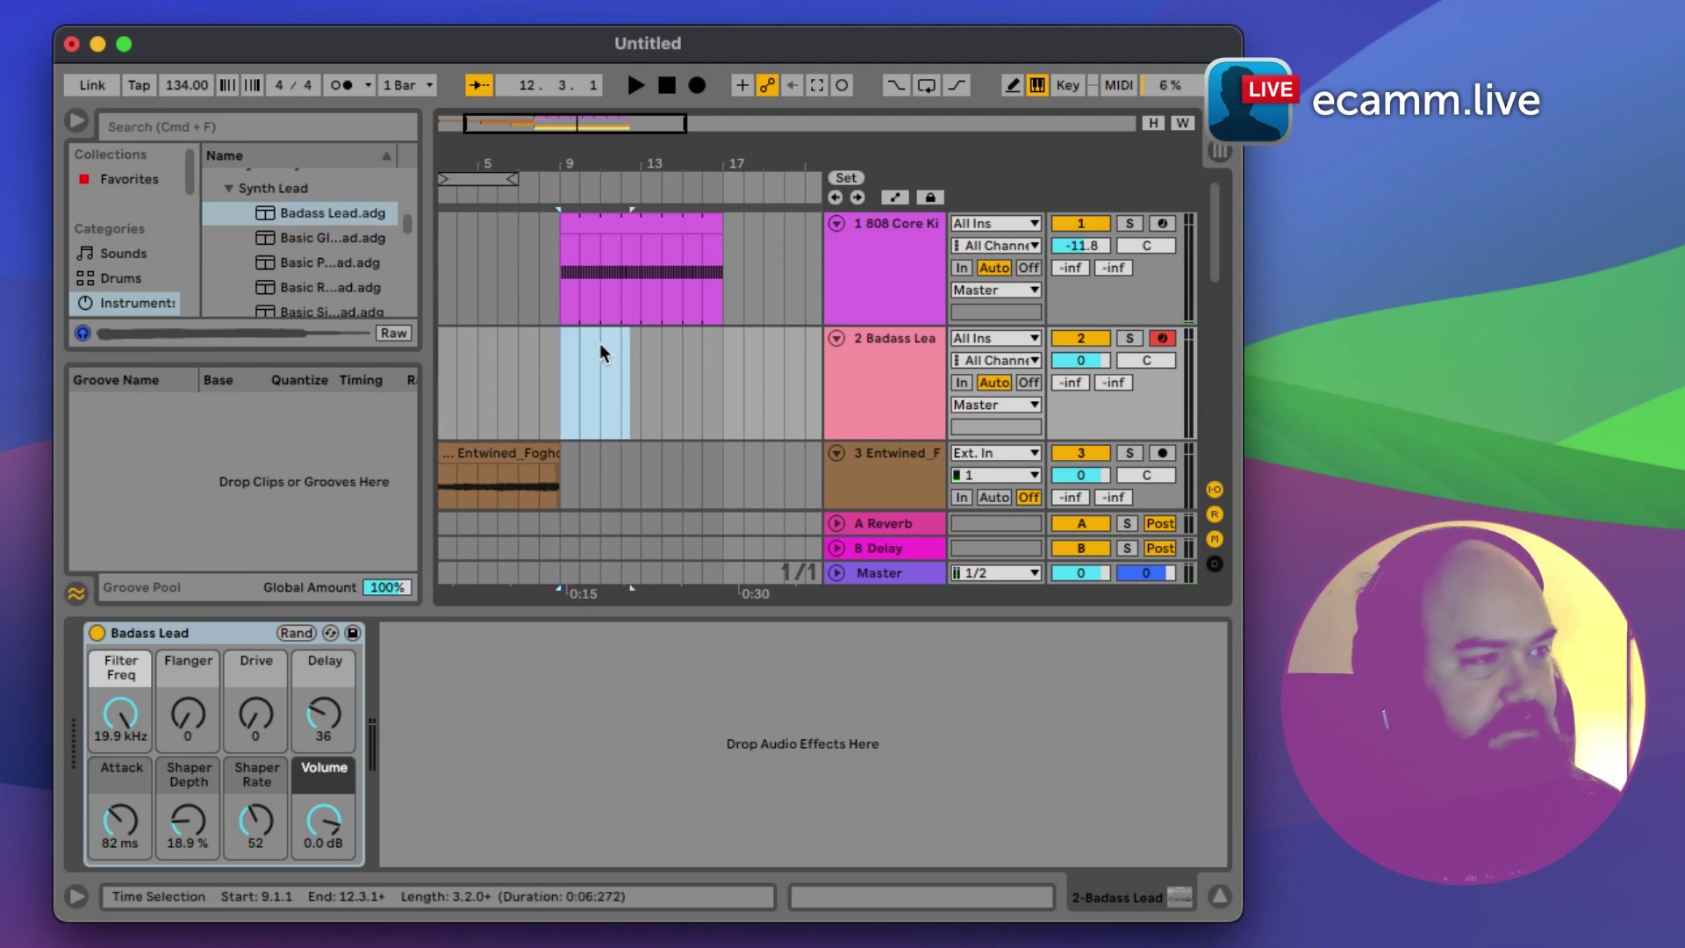
key(Delete)
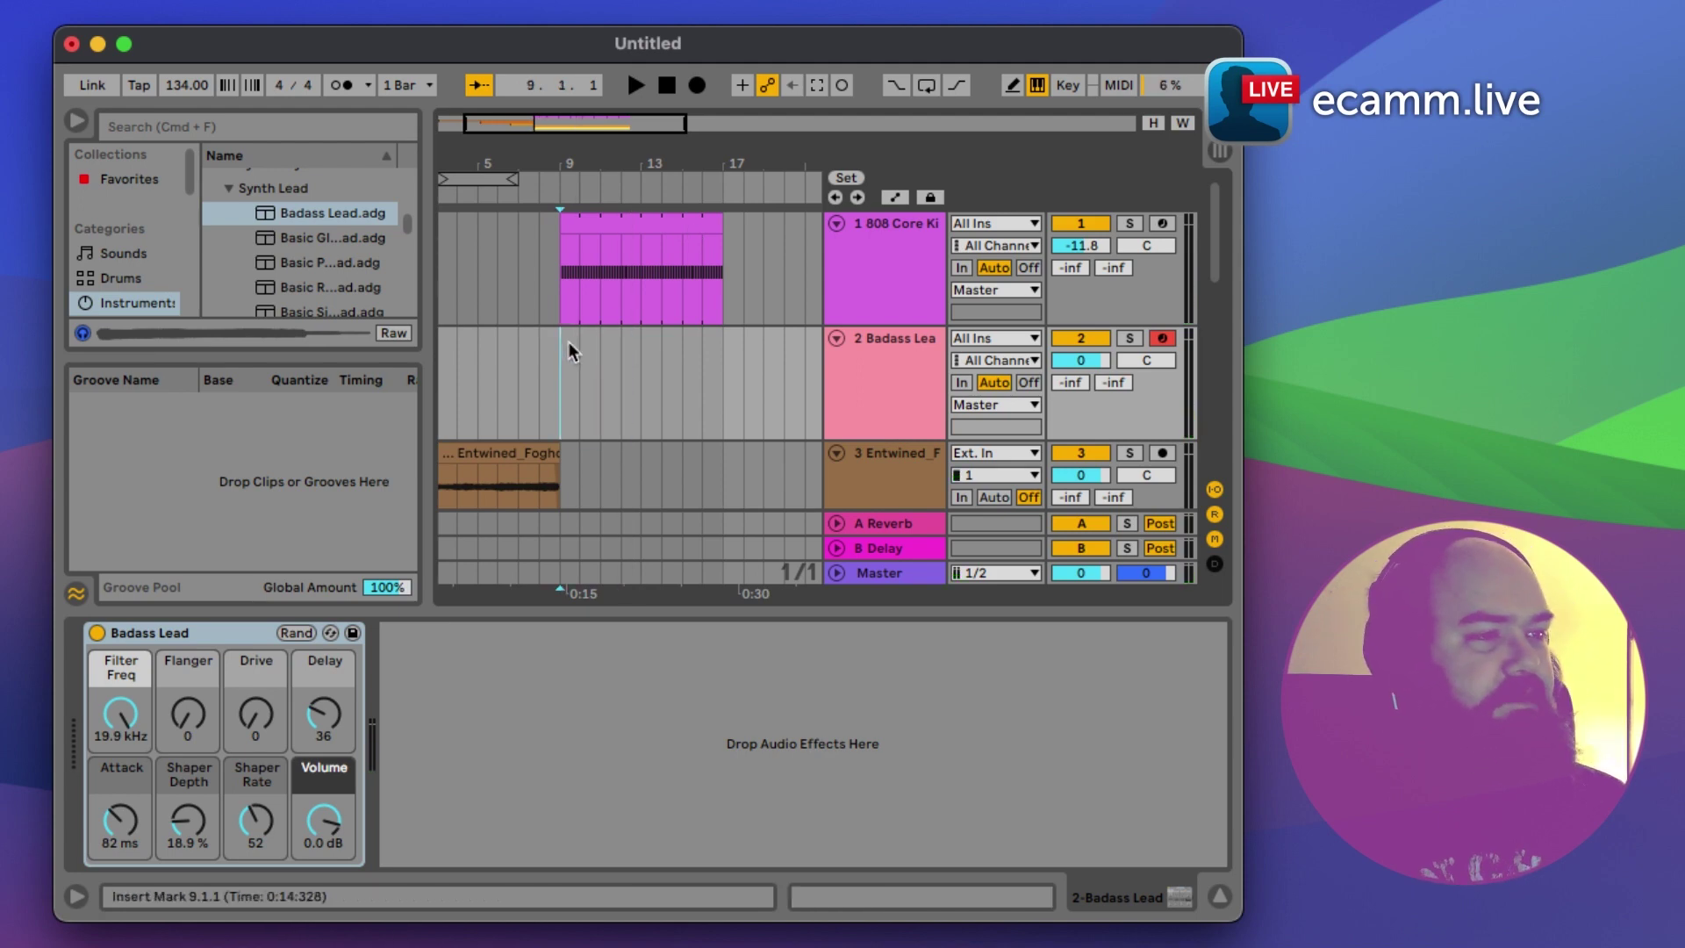
Step: Play from bar 9, lower track 2 to -4.4 dB, and record a new lead take
key(space)
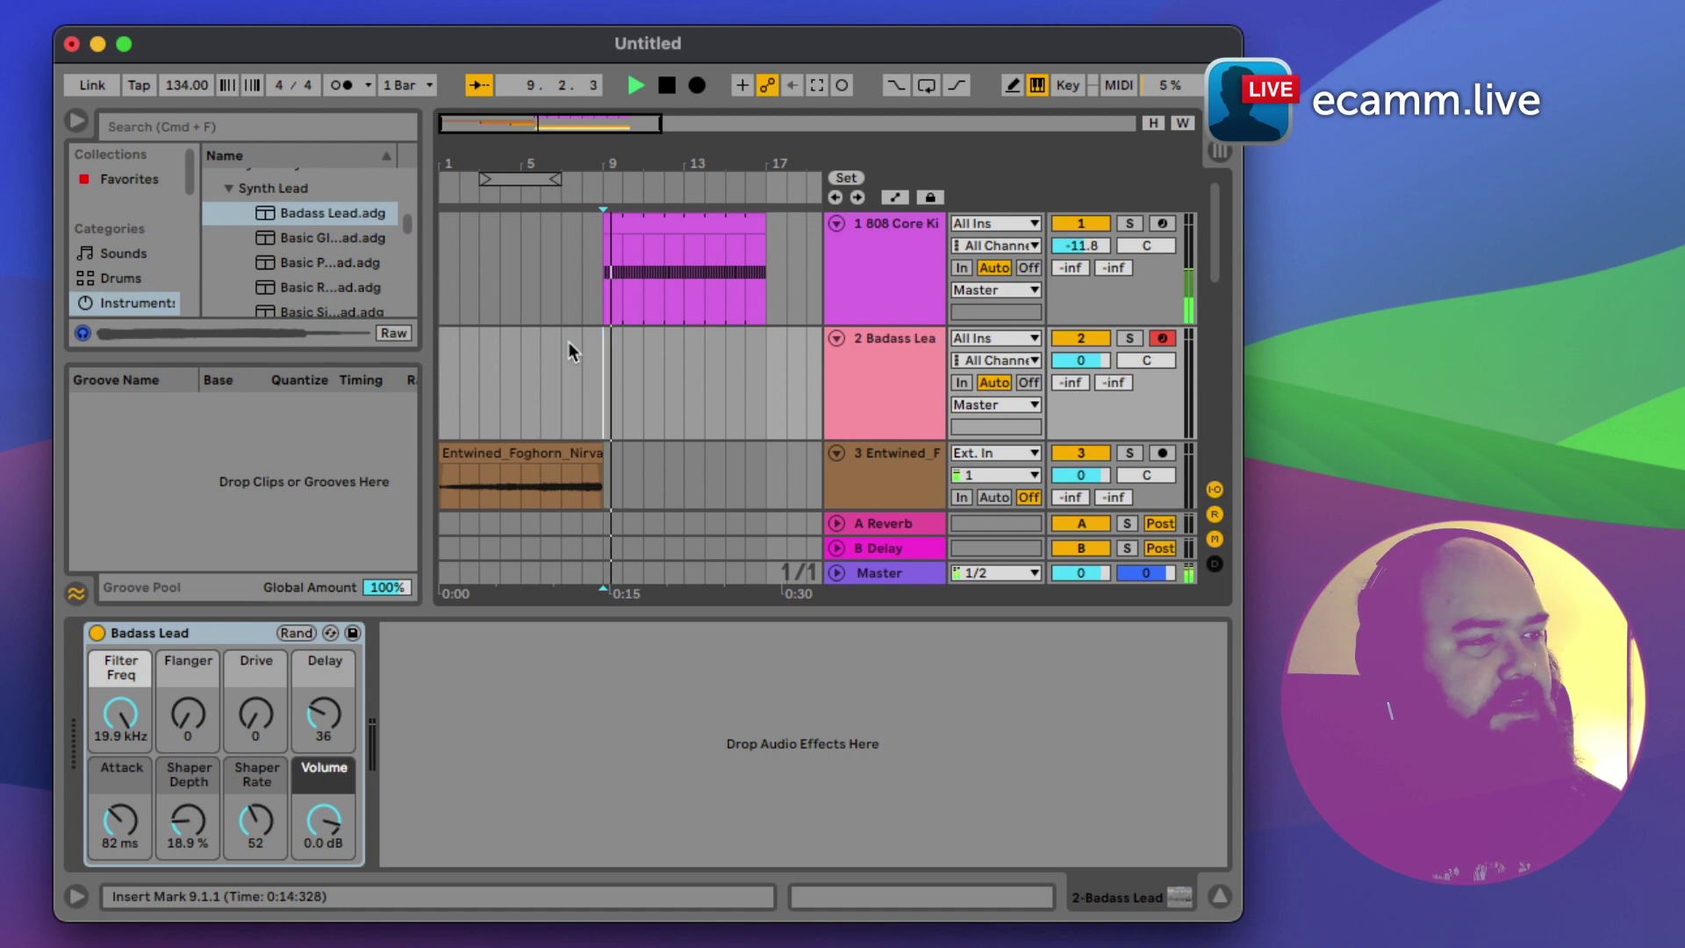
drag(1067, 361, 1071, 358)
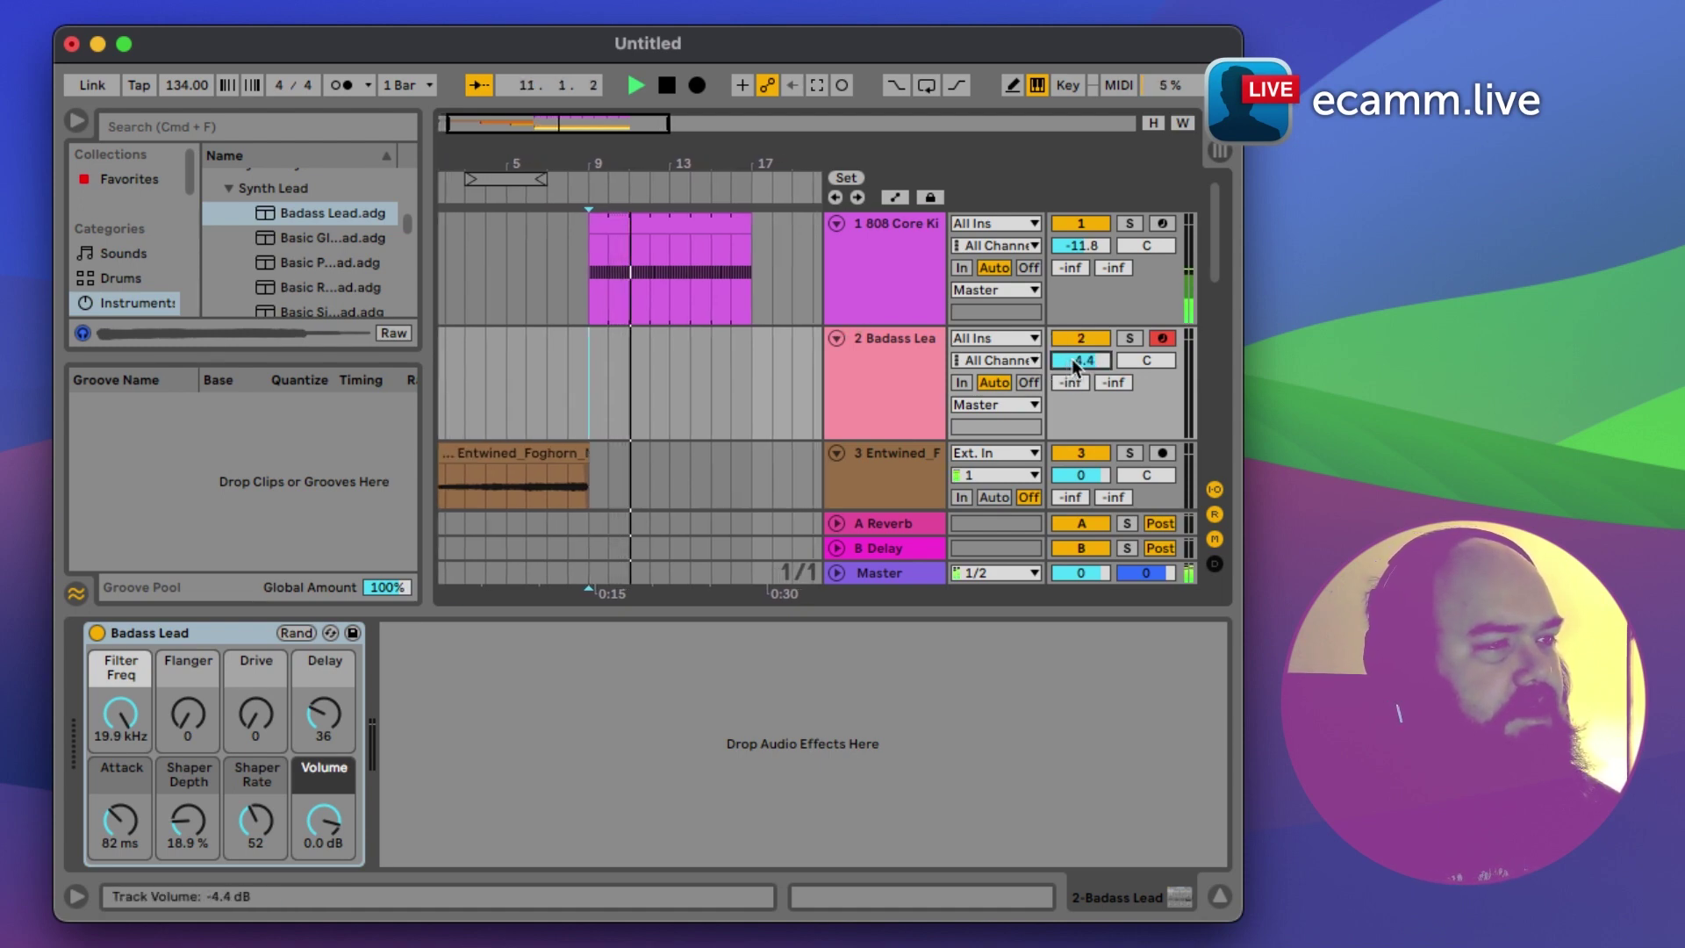
click(667, 85)
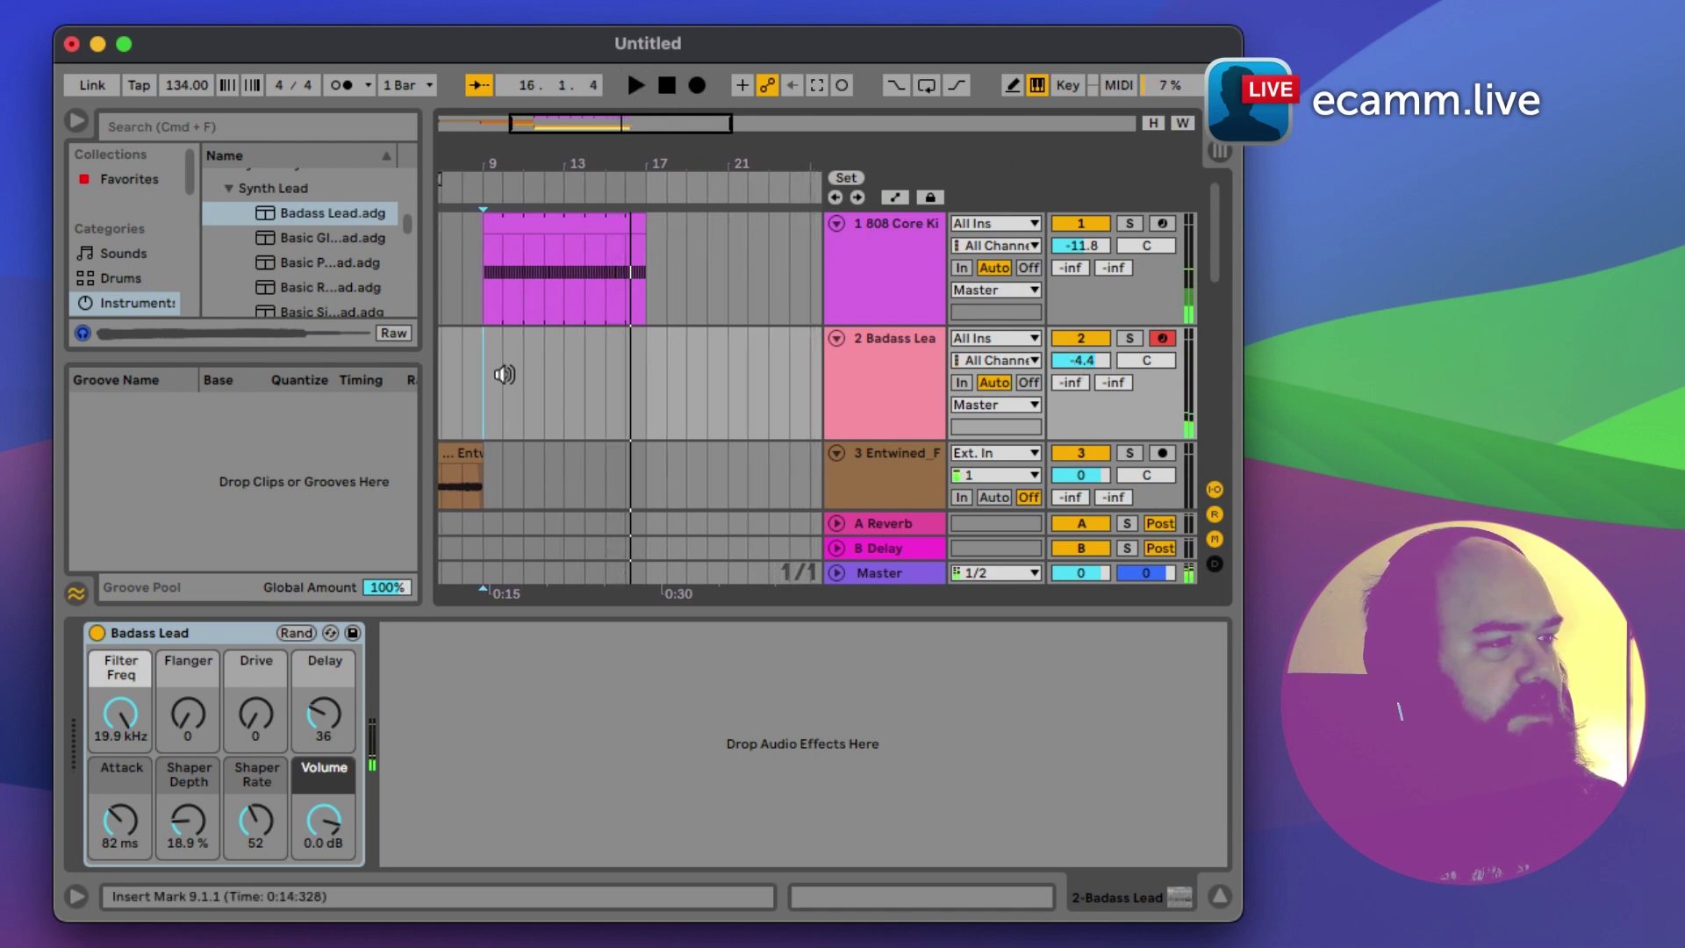
click(696, 86)
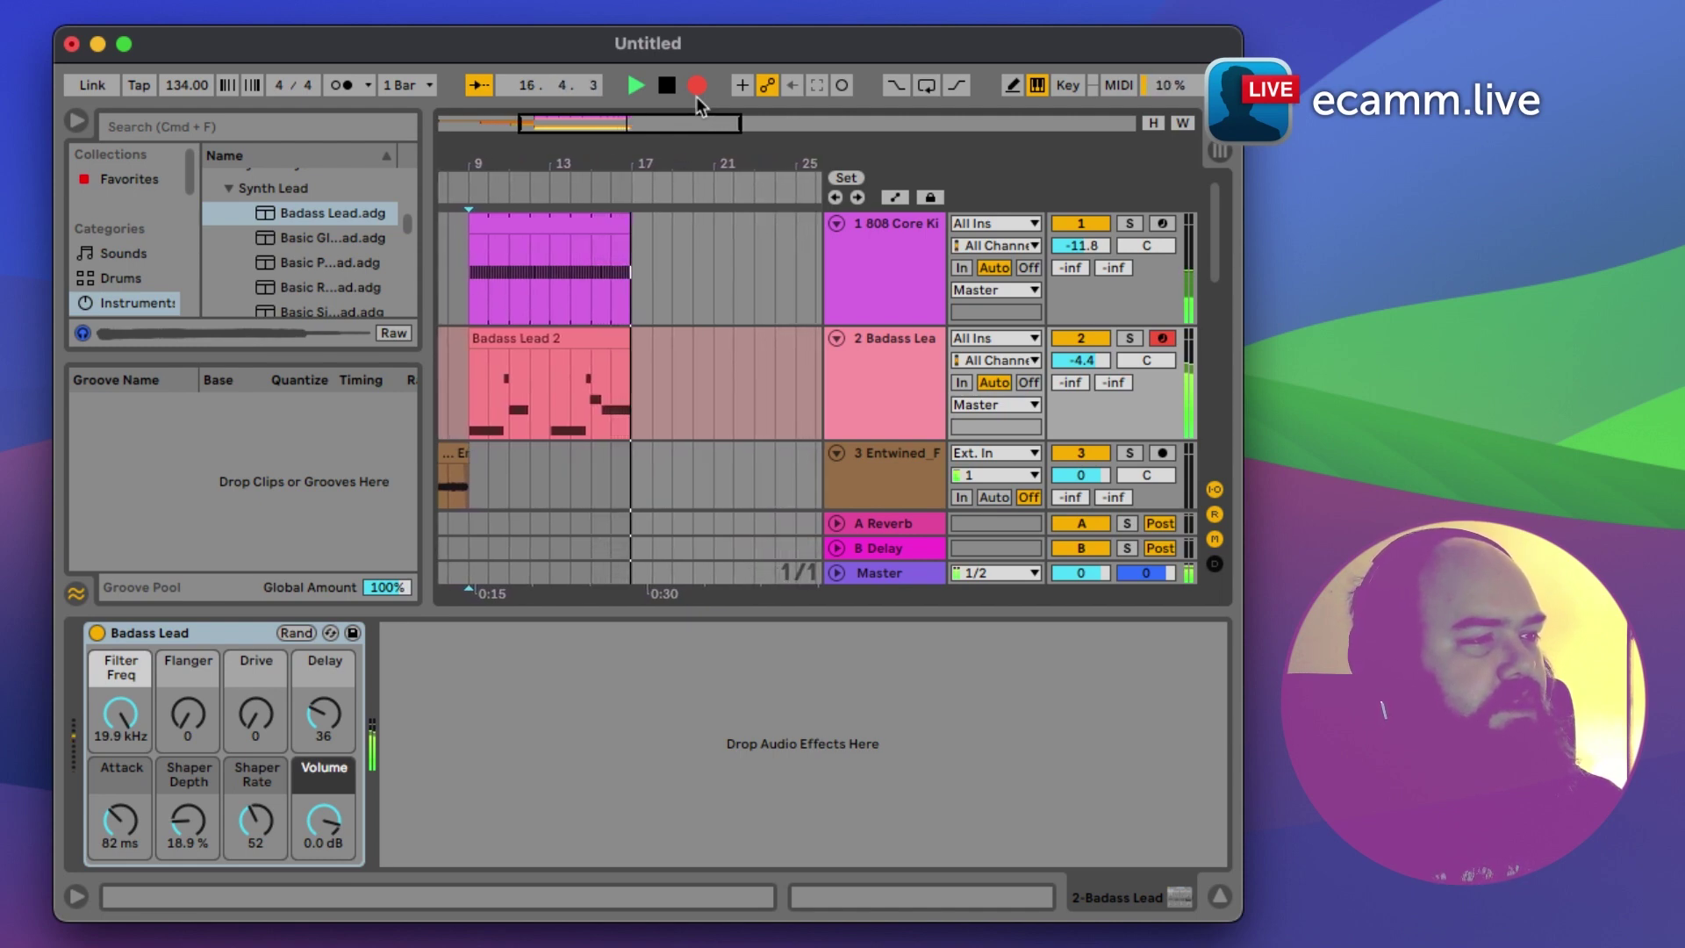
Step: Stop recording, trim Badass Lead 2 to end at bar 17, and open its notes
key(space)
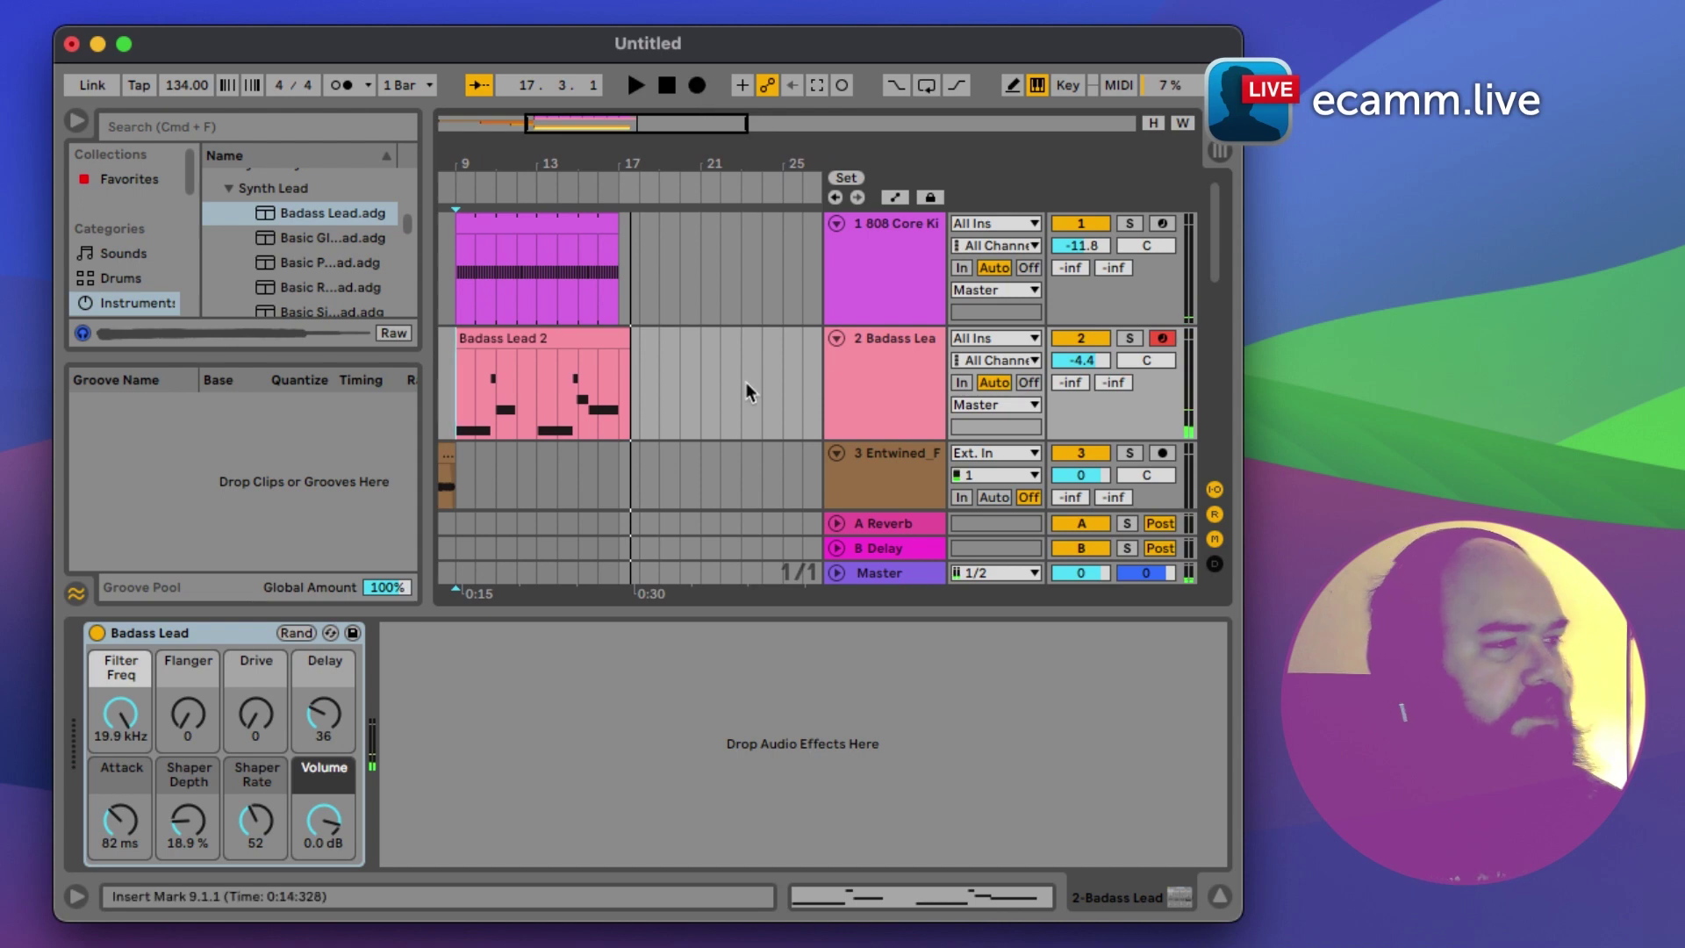
scroll(746, 377, down, 1)
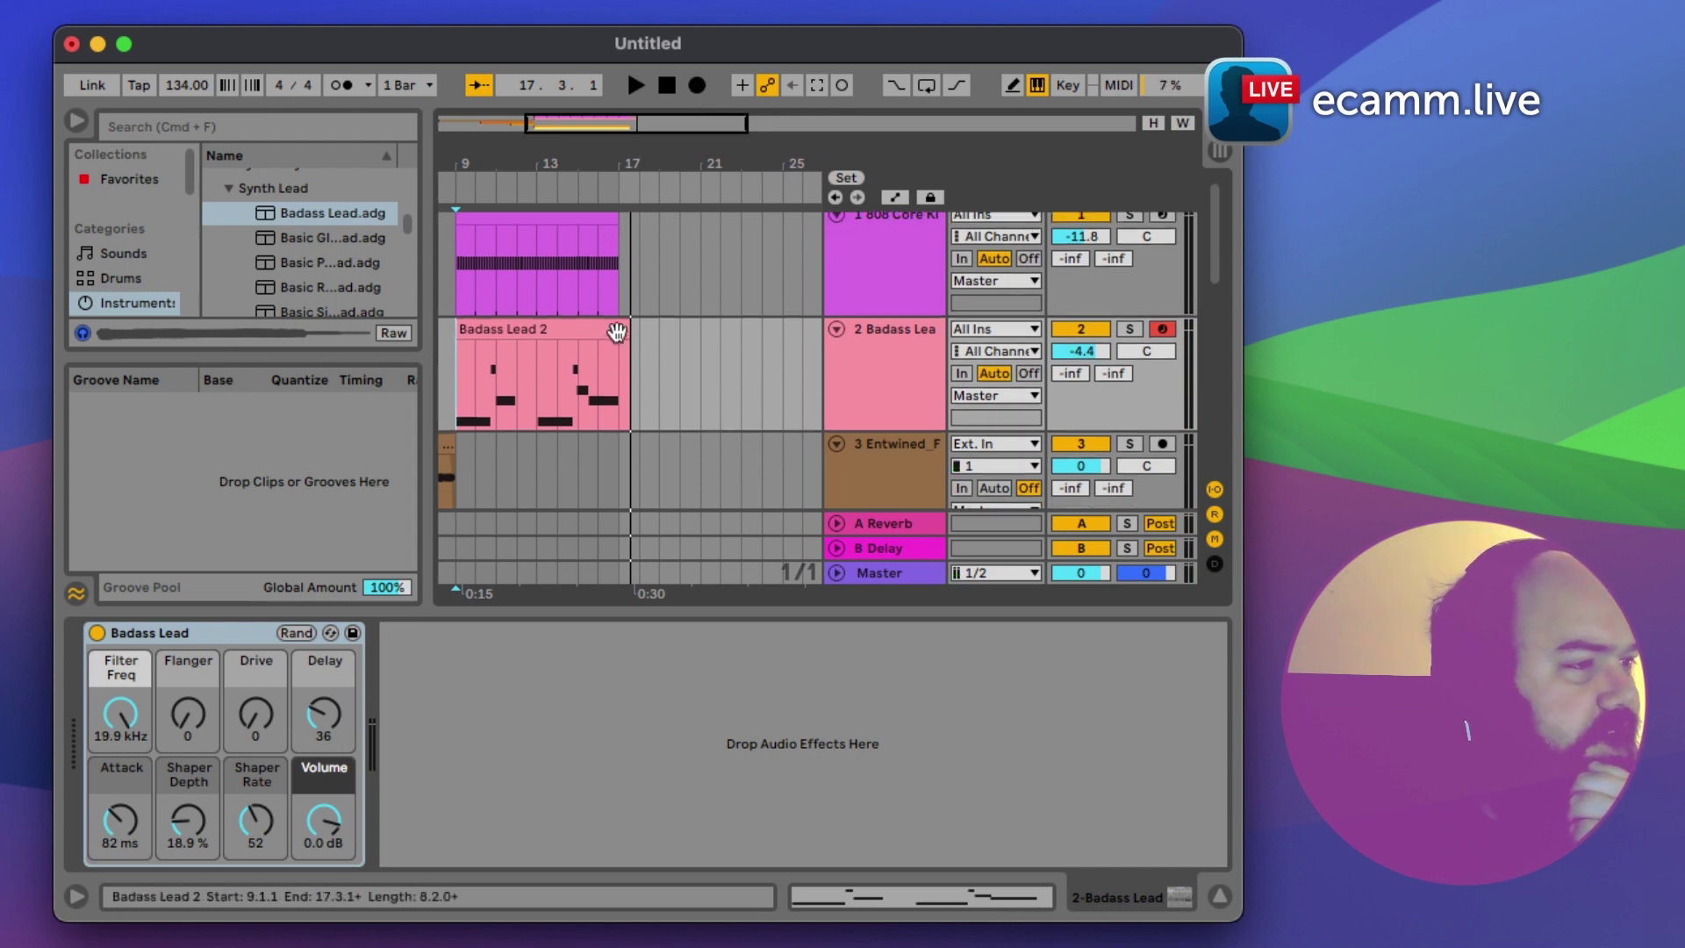
drag(628, 369, 618, 369)
click(578, 394)
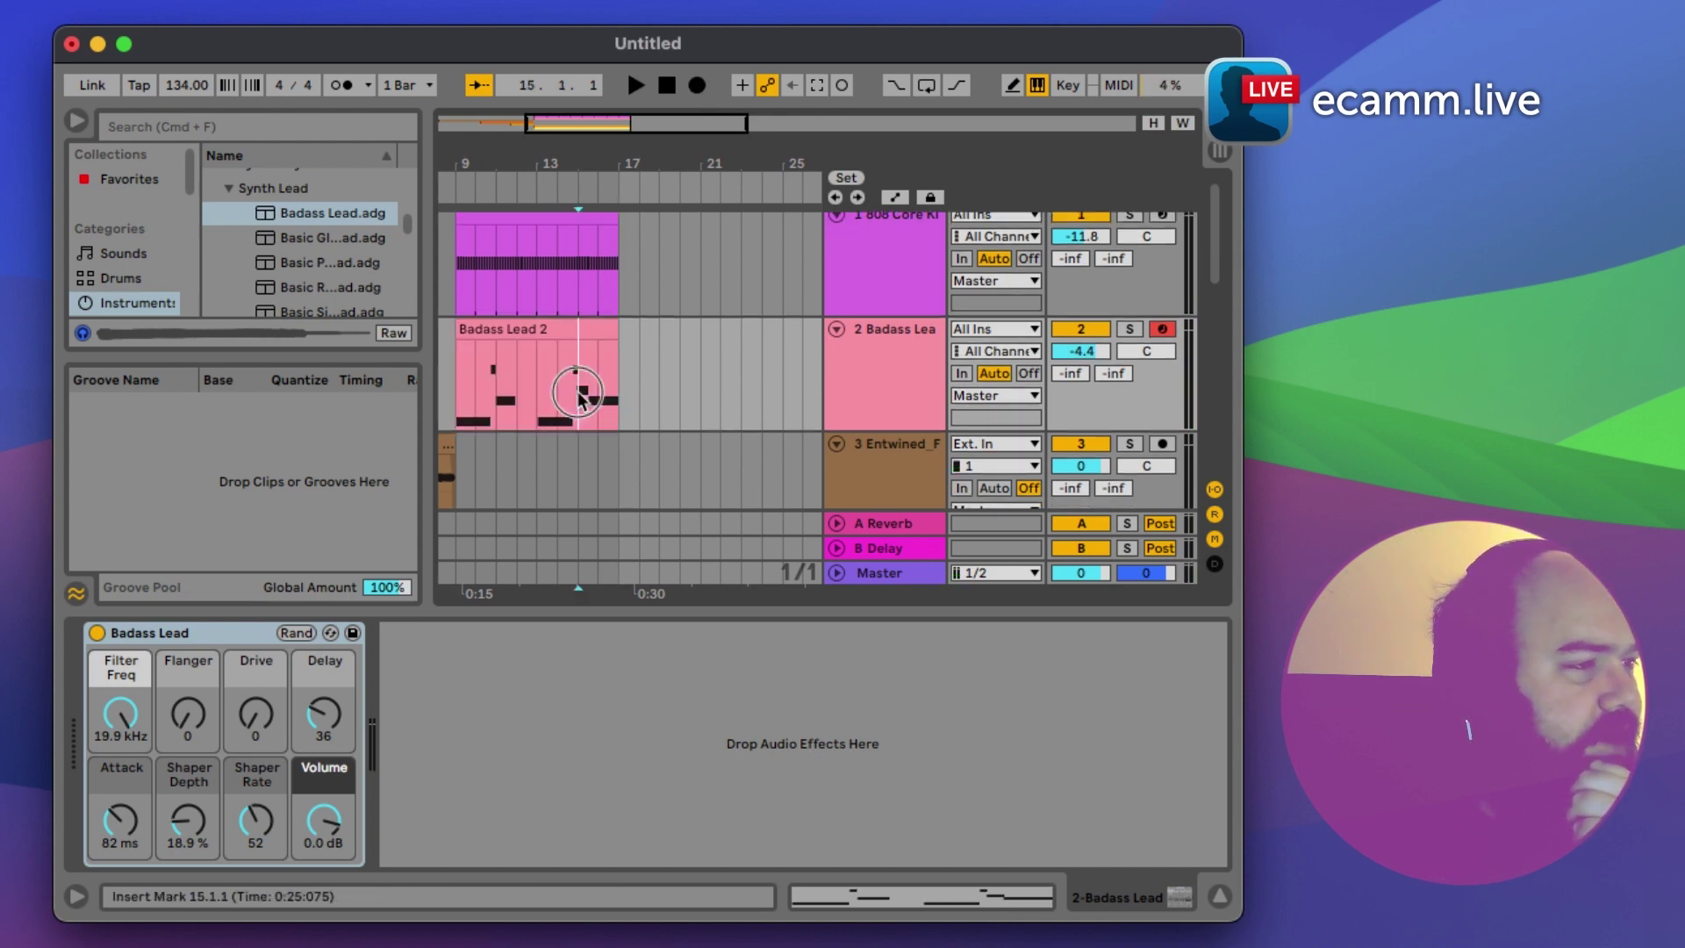
double_click(578, 394)
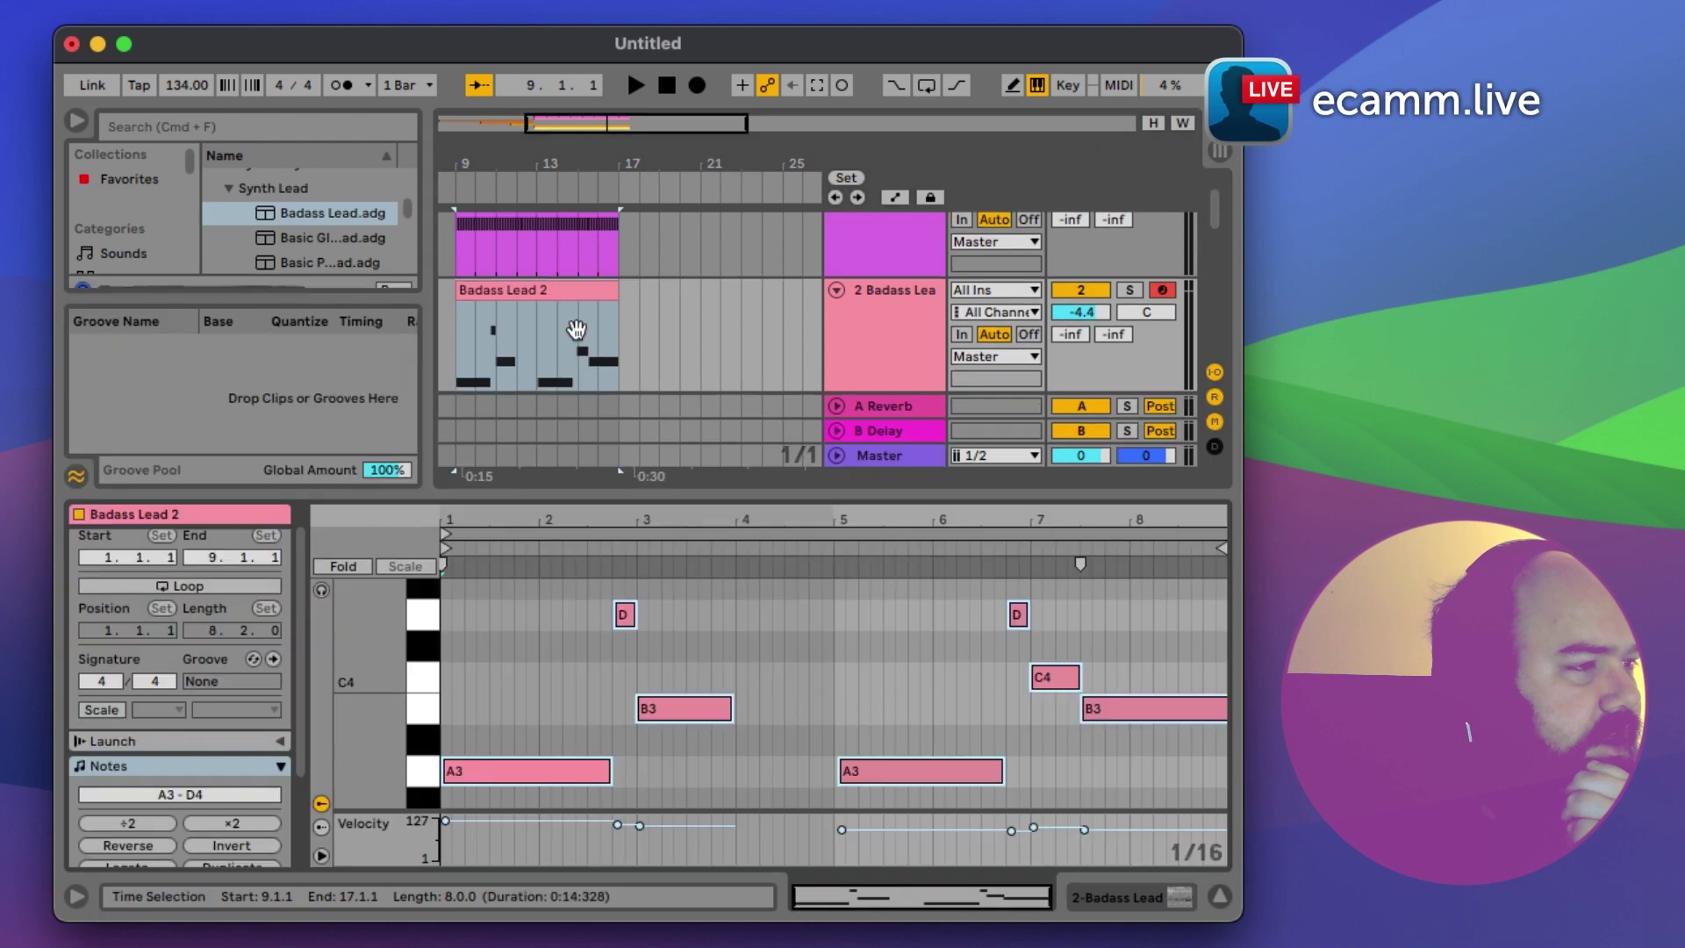
Step: Move the short C4 note down to A3 and play it back to check
drag(1049, 675, 1056, 676)
click(1053, 676)
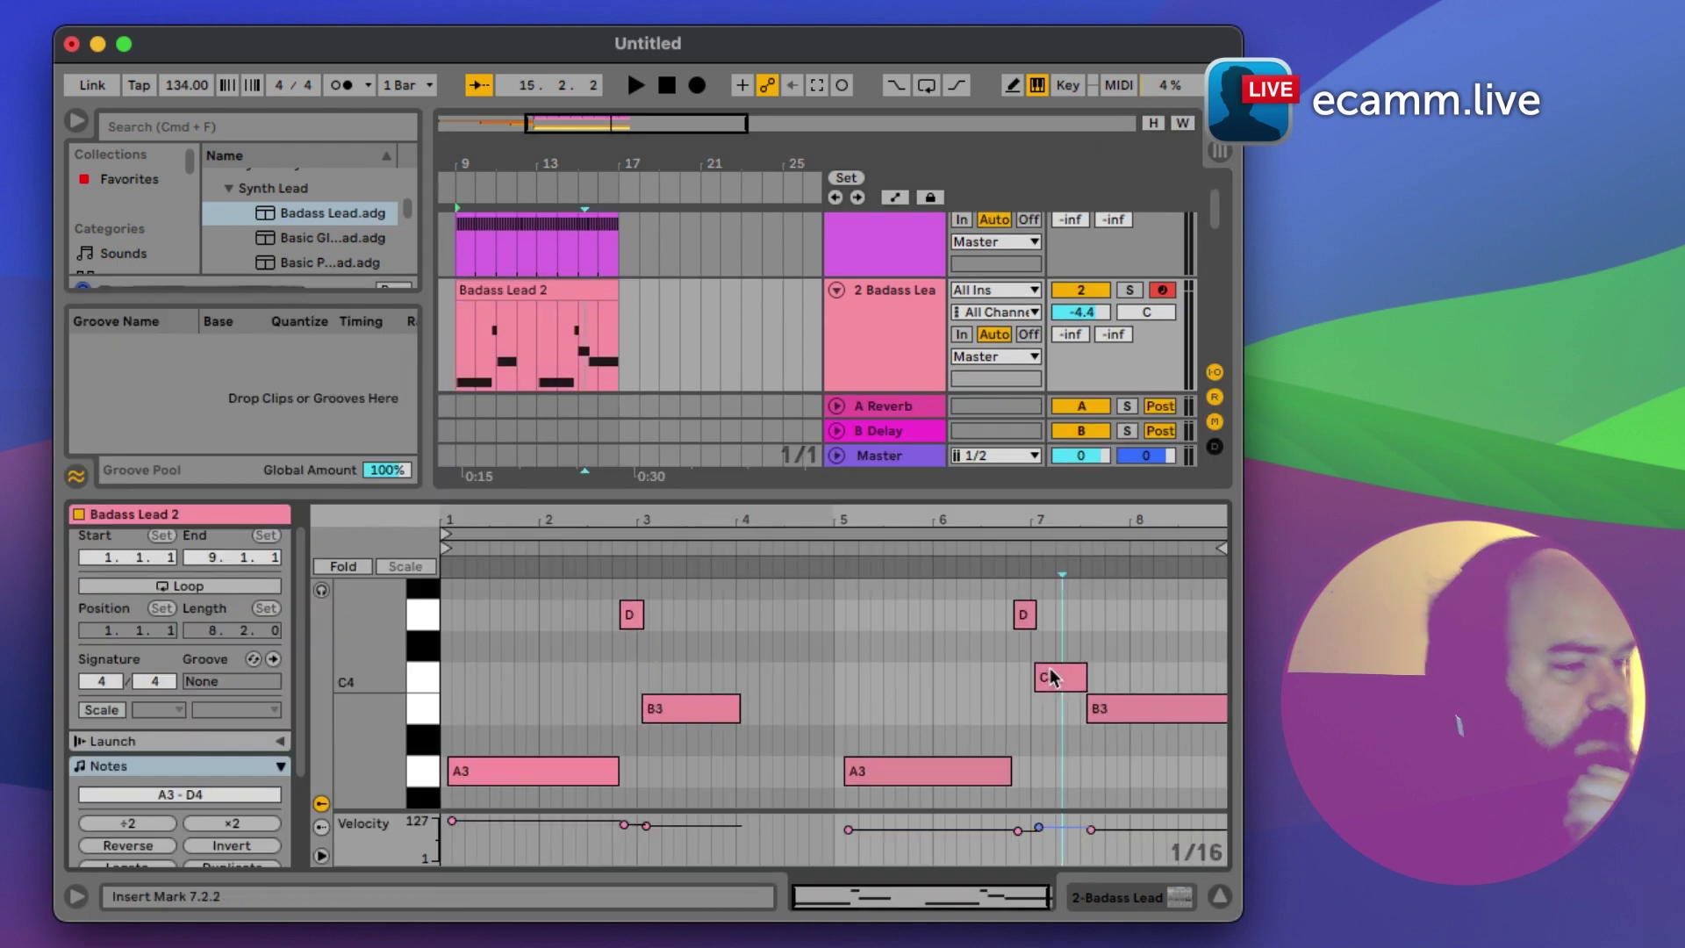
key(super+z)
click(1051, 671)
drag(1051, 672, 1051, 660)
click(918, 634)
key(space)
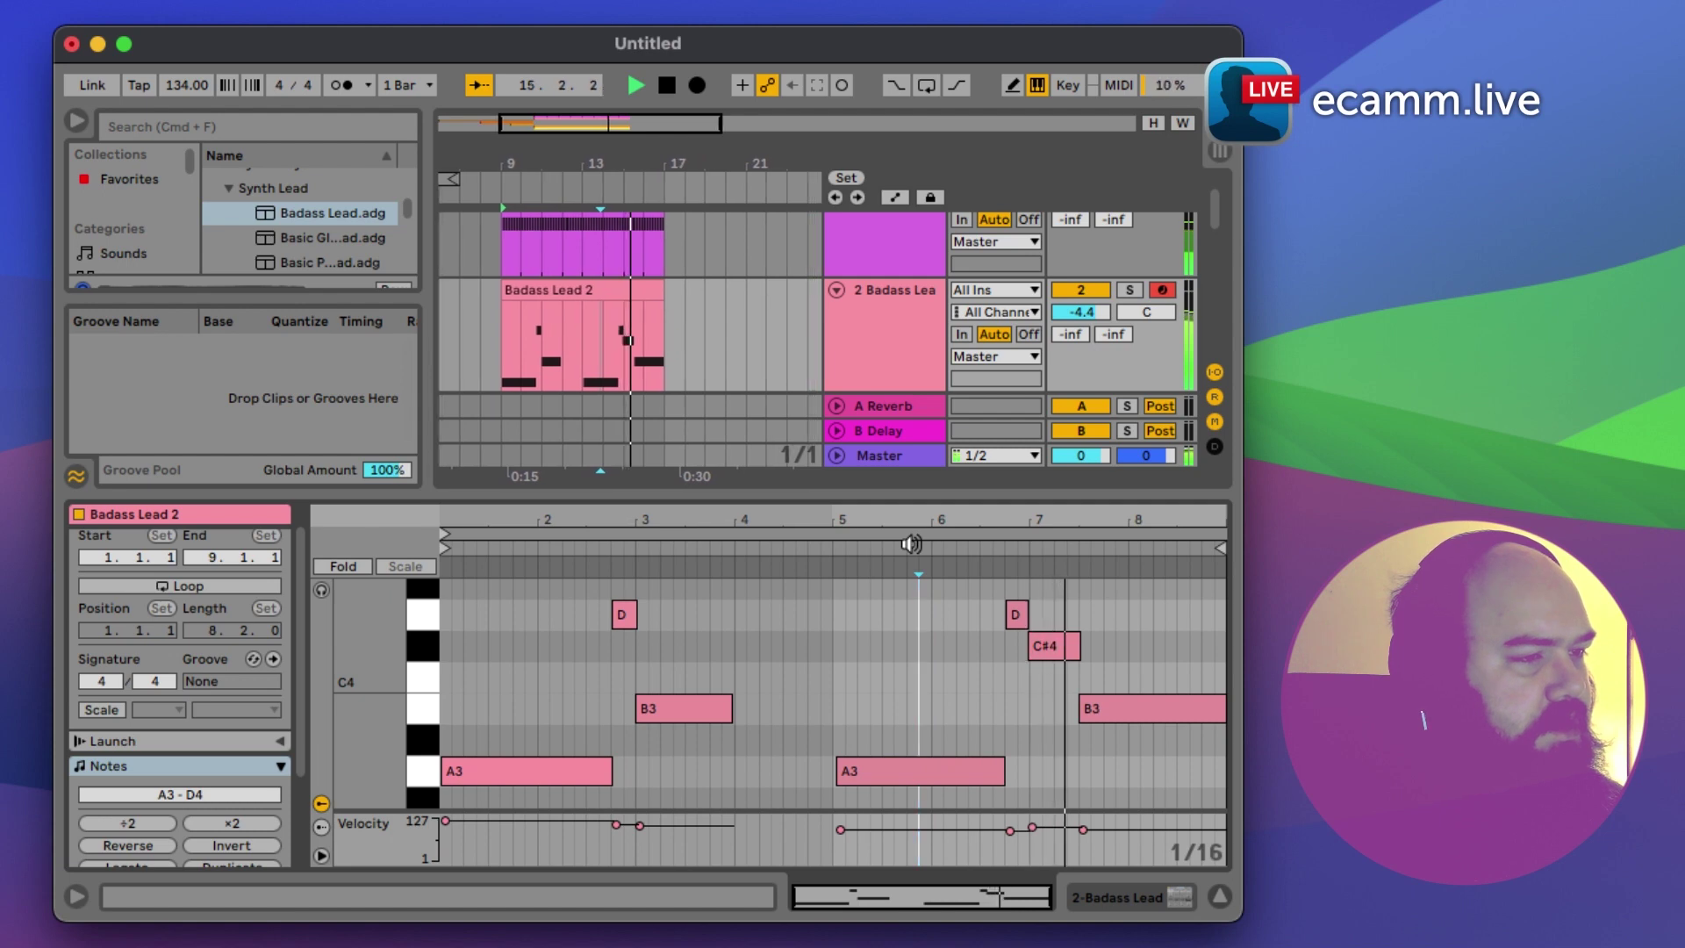
key(space)
drag(1053, 654, 1065, 774)
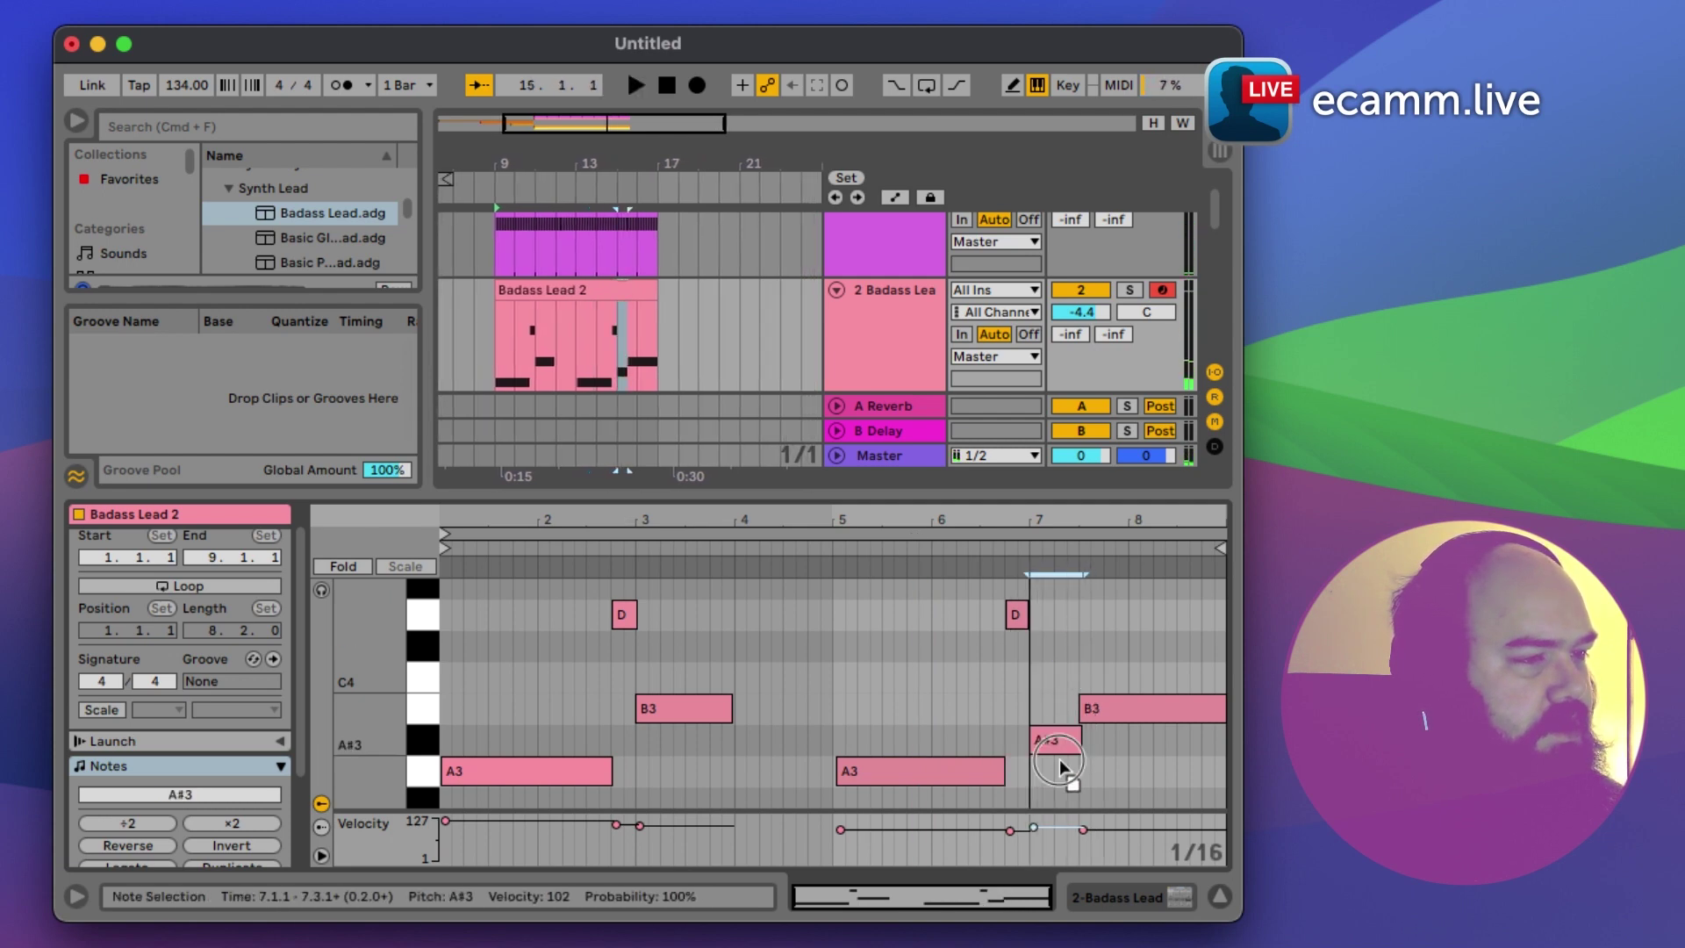
click(940, 575)
click(941, 550)
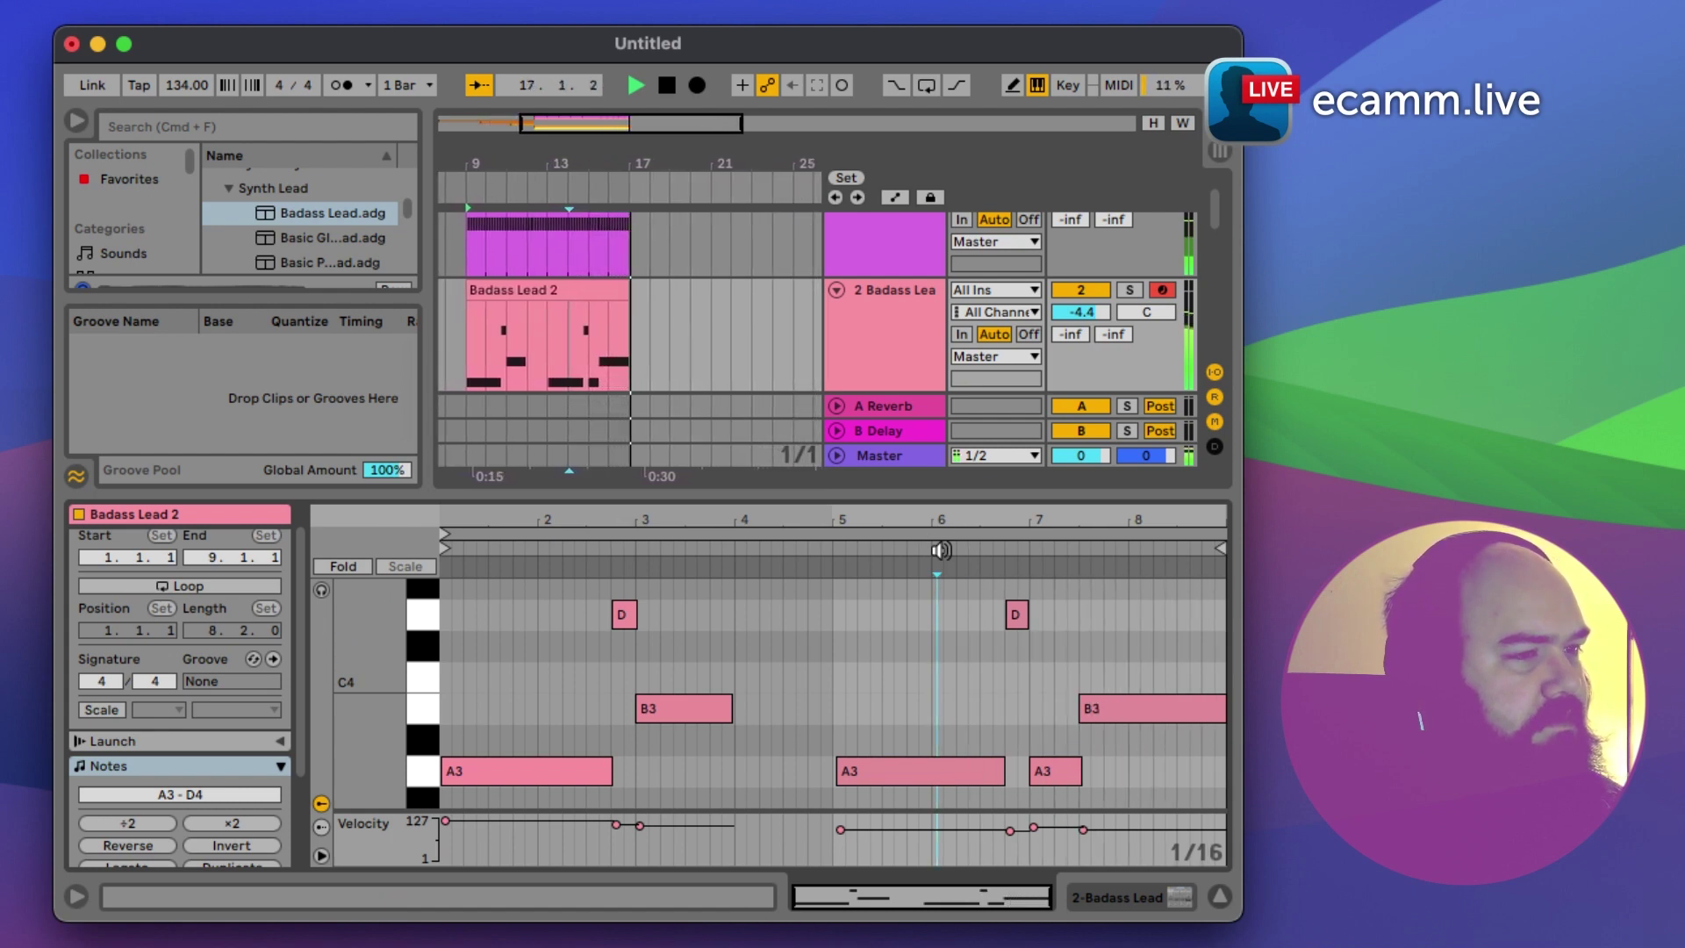
key(space)
Step: Keep the first B3 note one bar long and trim the last B3 to end at 8.3.2
drag(731, 708, 717, 716)
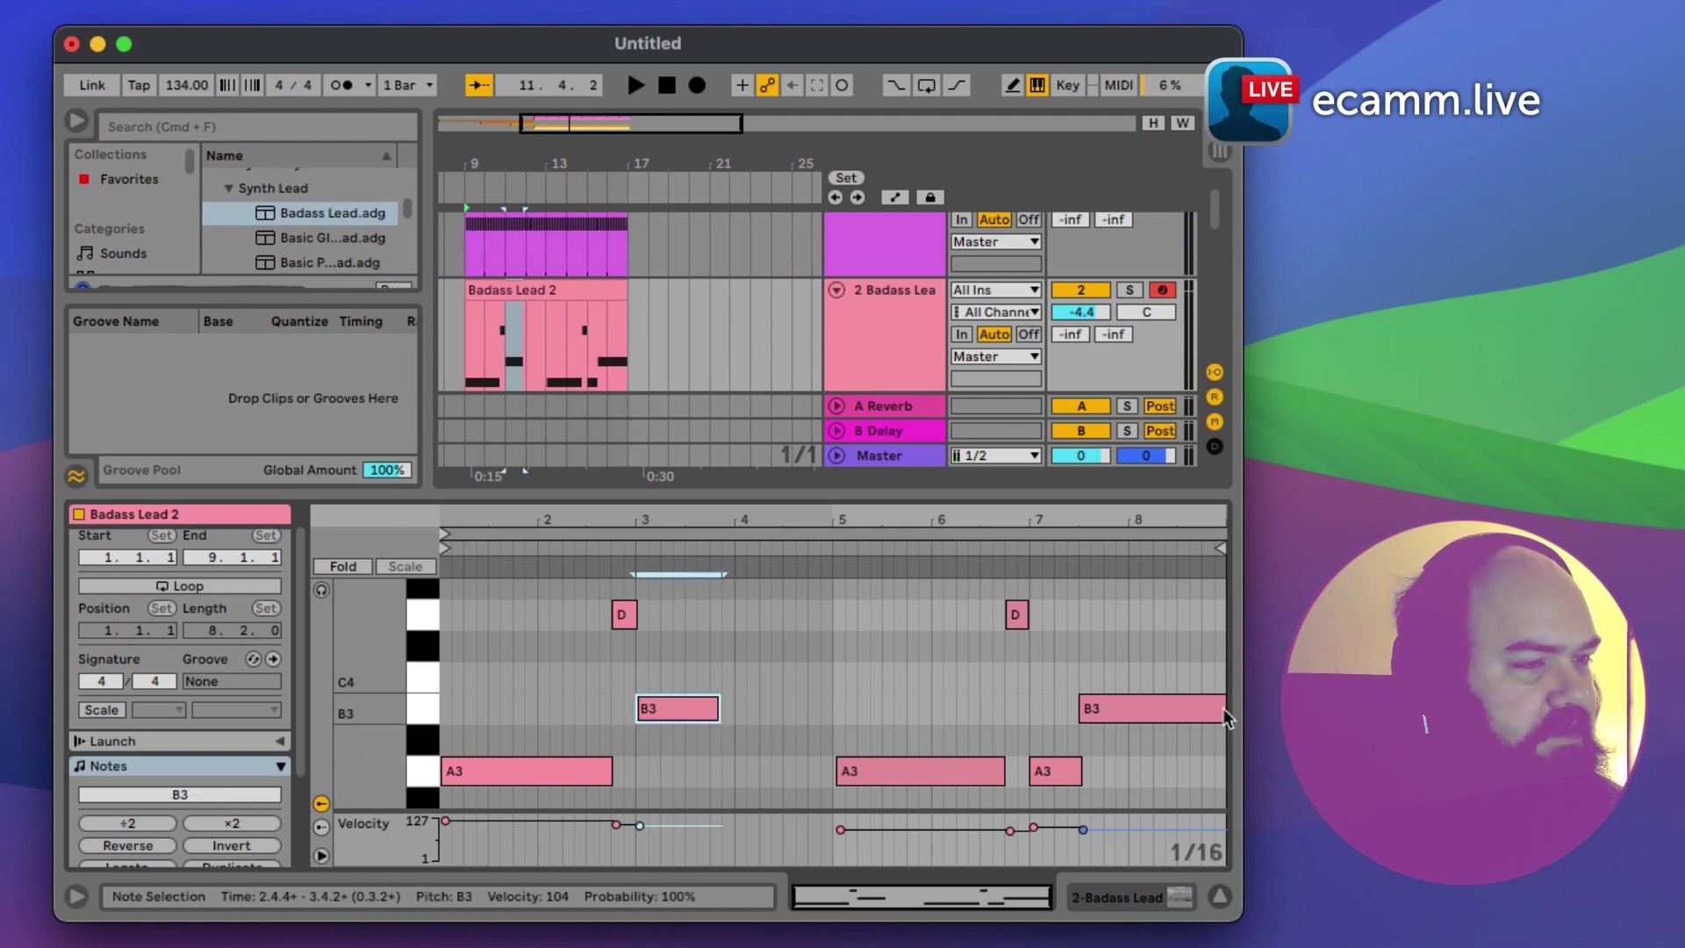
drag(1226, 717, 1185, 710)
drag(718, 708, 729, 707)
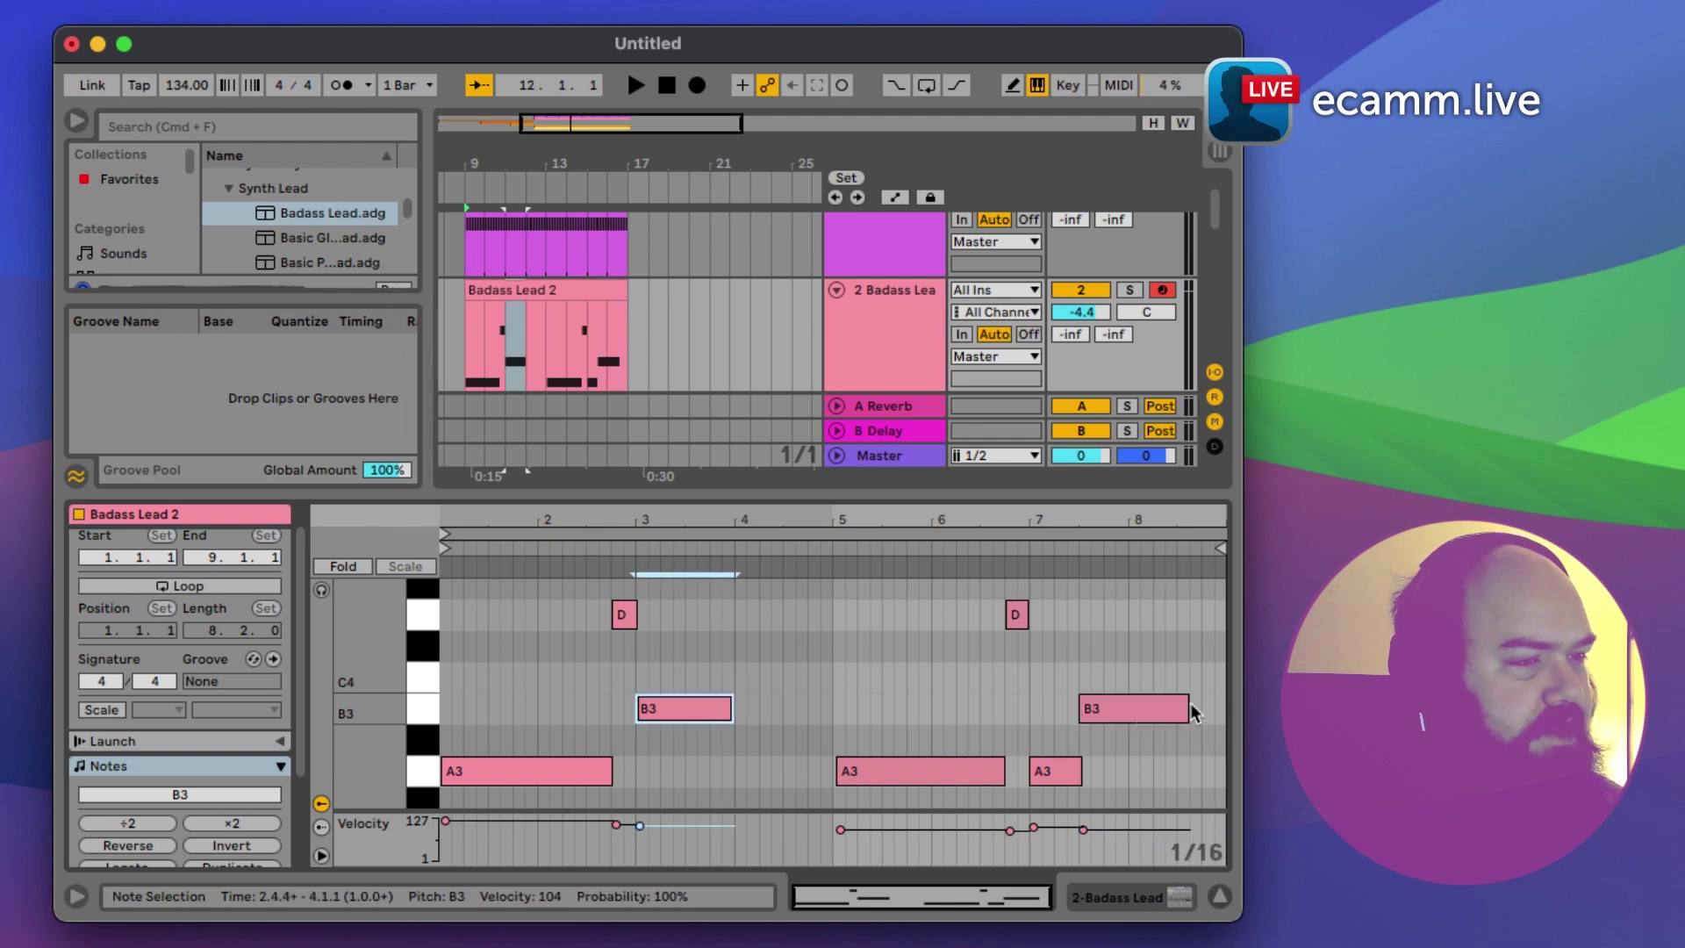
drag(1184, 707, 1179, 707)
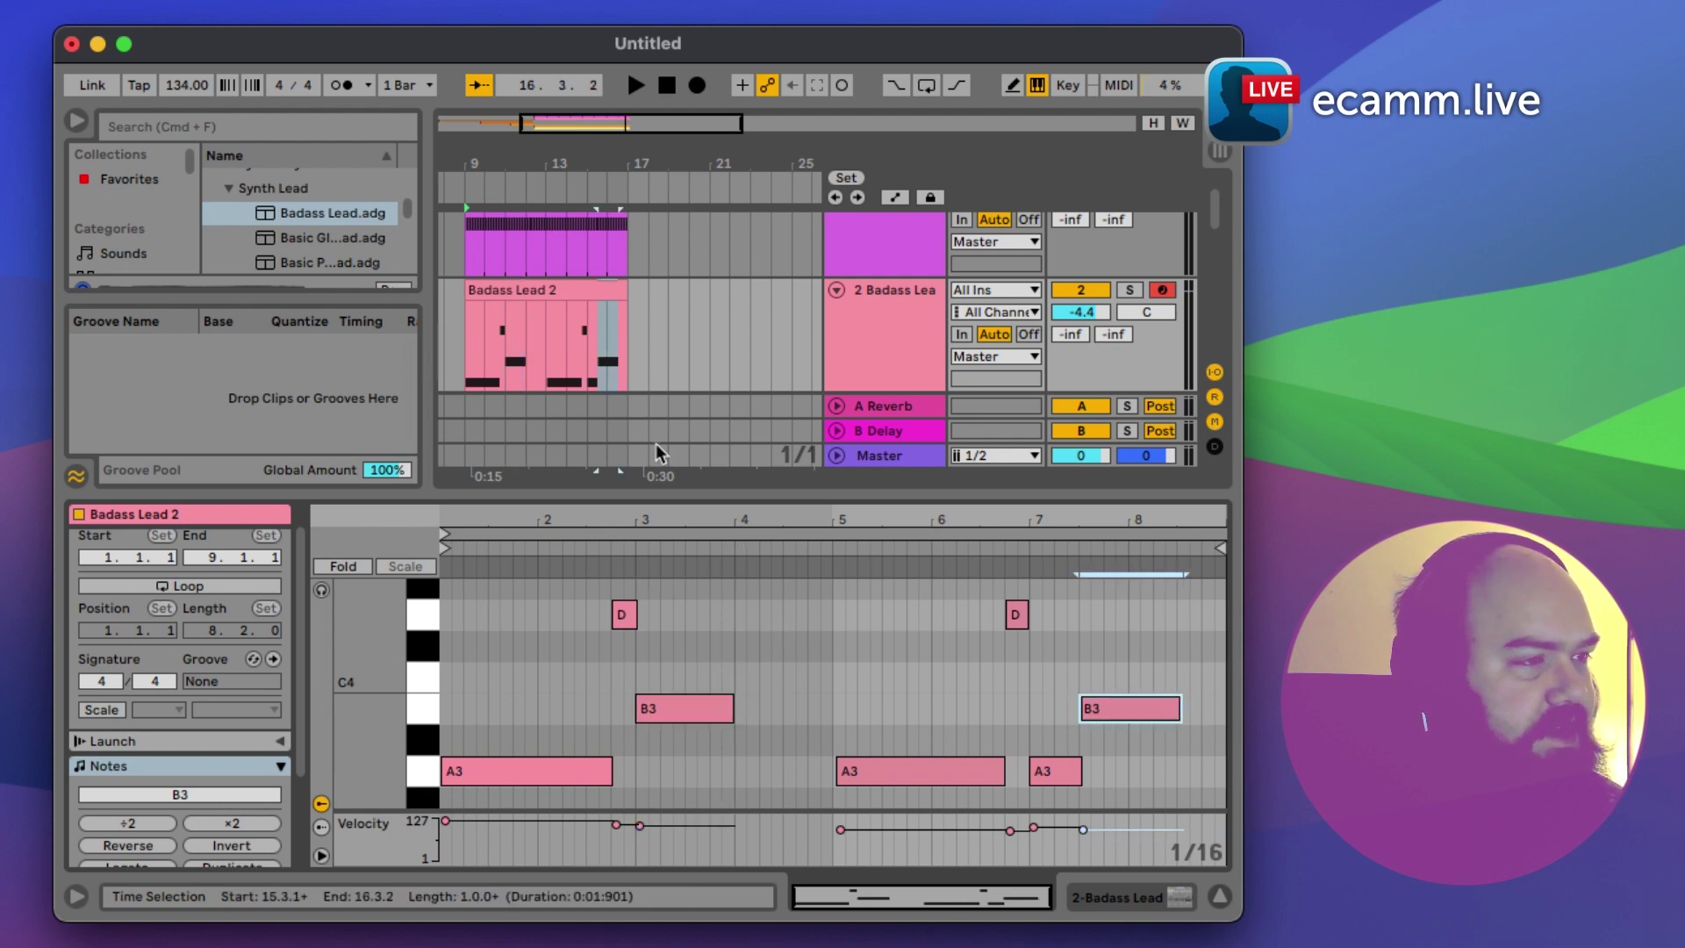
scroll(500, 304, left, 2)
Step: Play from bar 7 through bar 17, scrolling up and down through the tracks while listening
scroll(505, 303, left, 4)
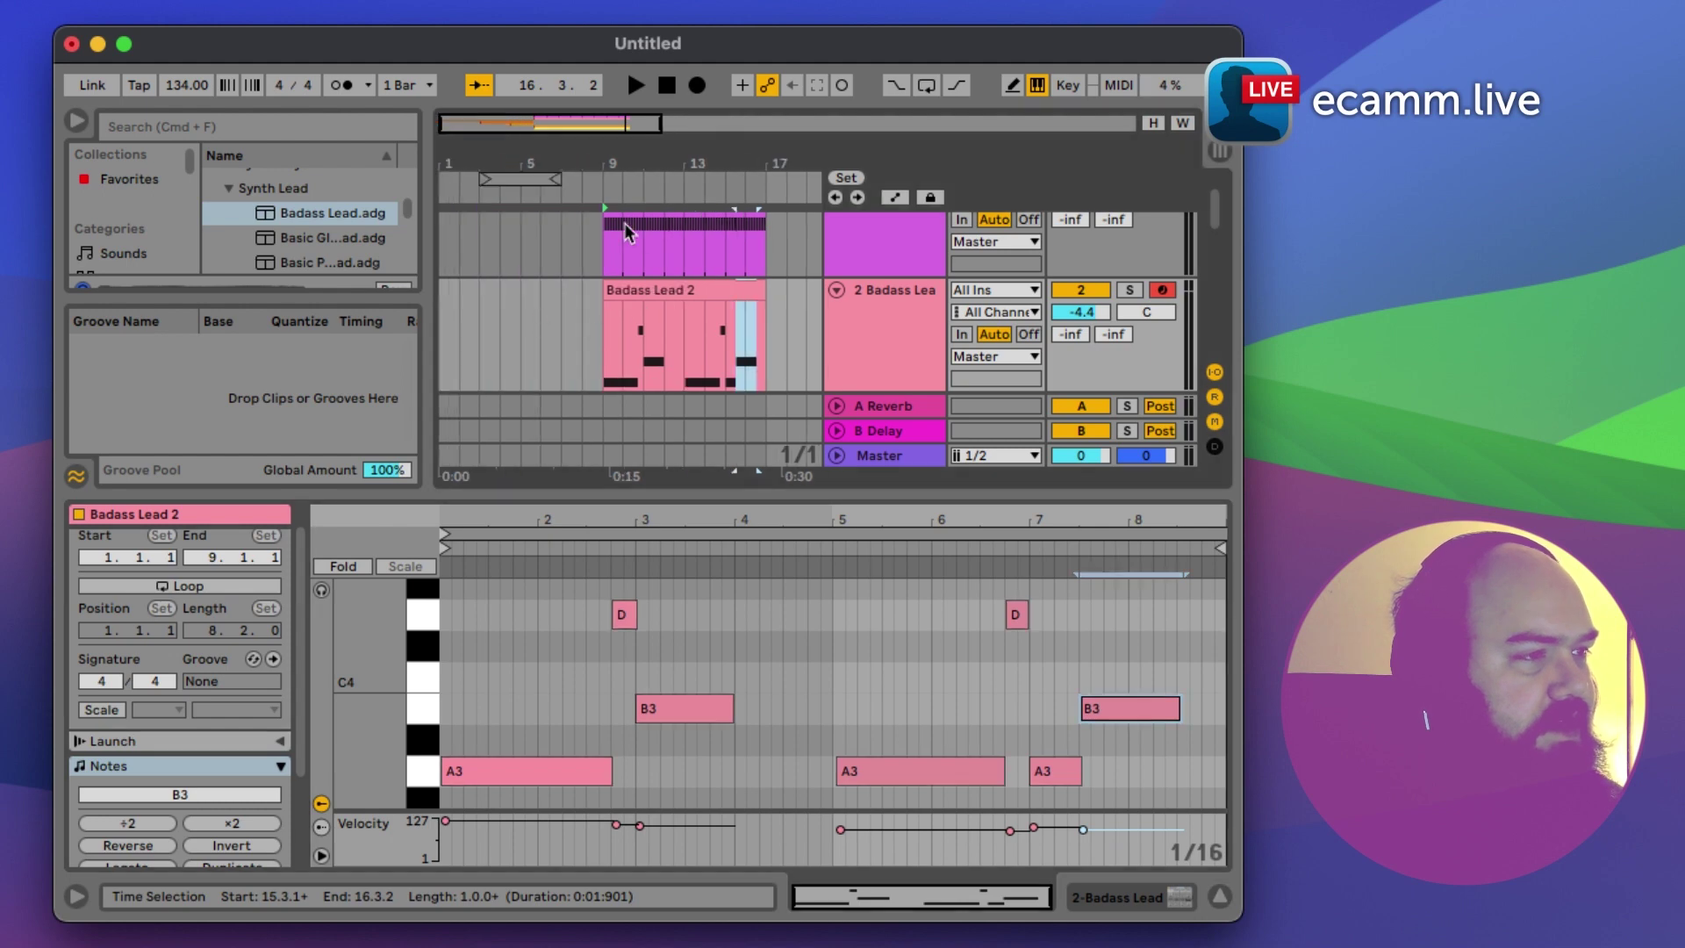
click(554, 247)
key(space)
scroll(558, 263, up, 2)
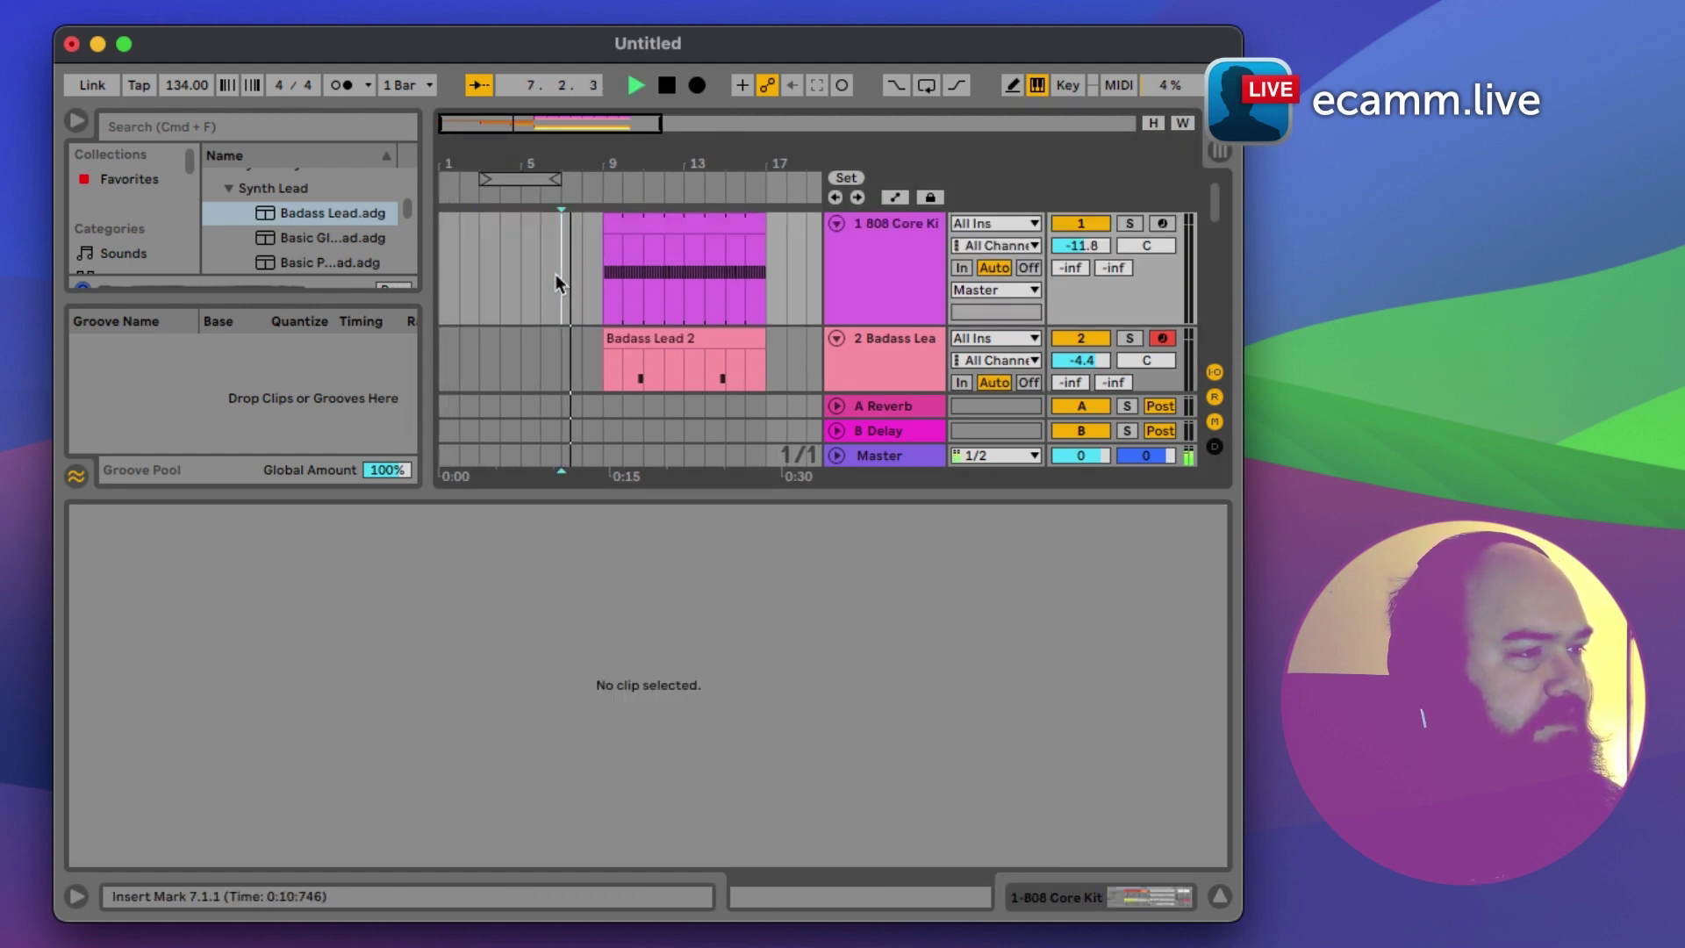
scroll(693, 287, down, 4)
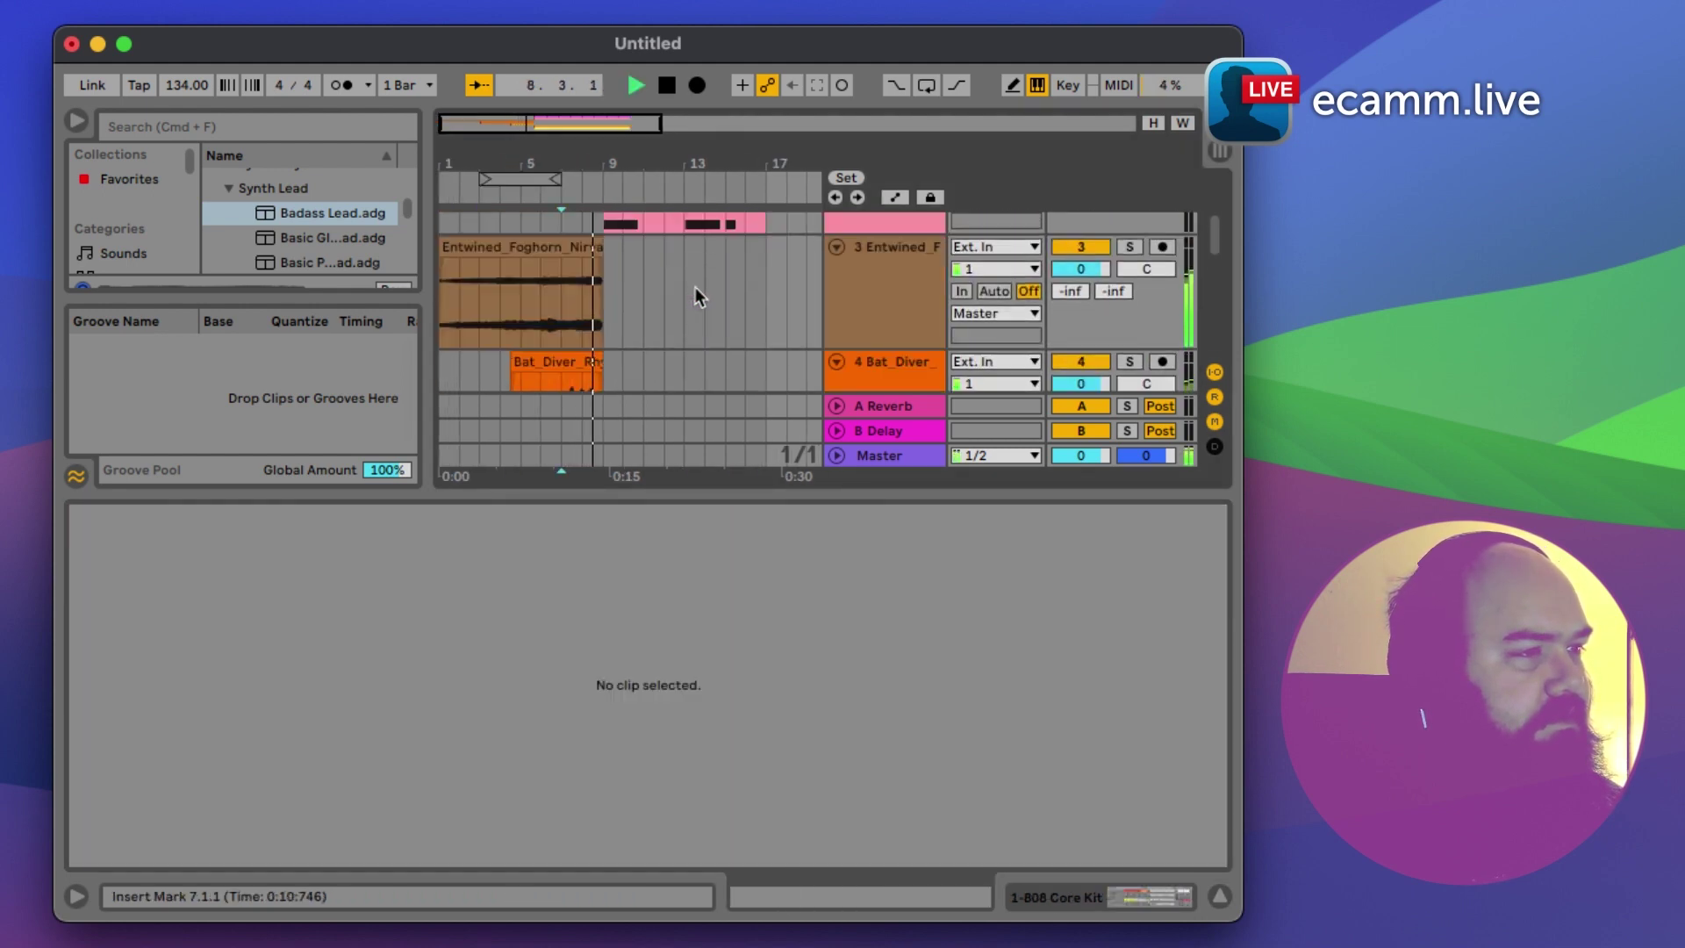
scroll(695, 287, up, 2)
scroll(696, 287, down, 2)
scroll(698, 287, up, 2)
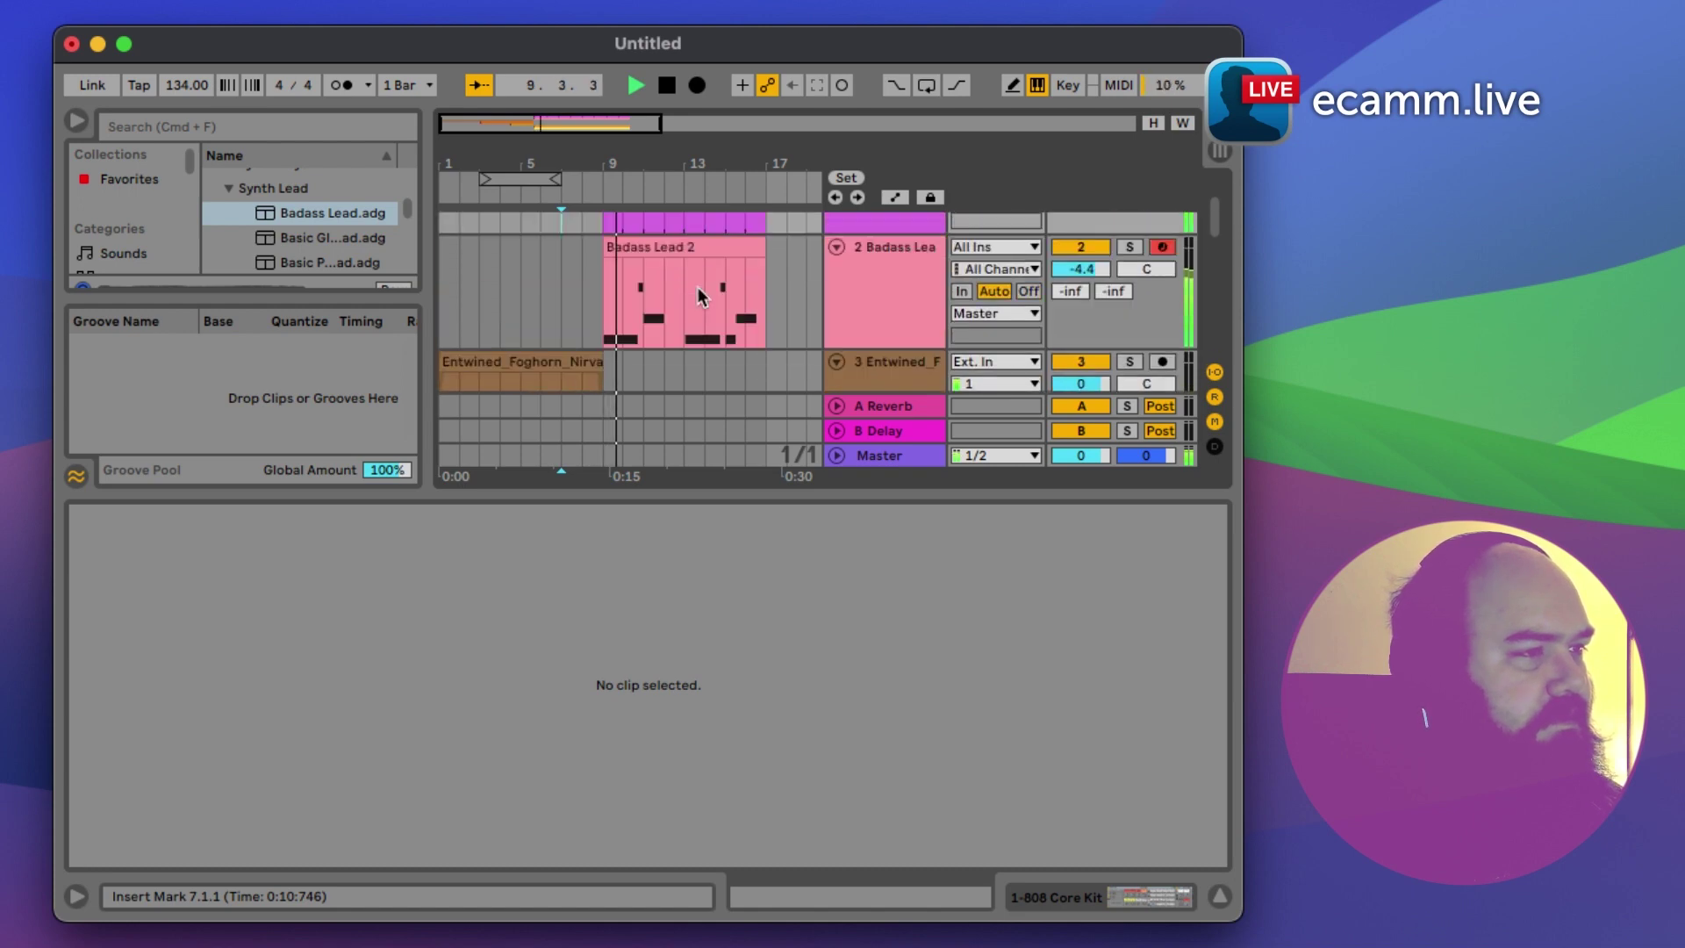
scroll(697, 287, up, 2)
scroll(697, 287, down, 4)
scroll(698, 287, up, 2)
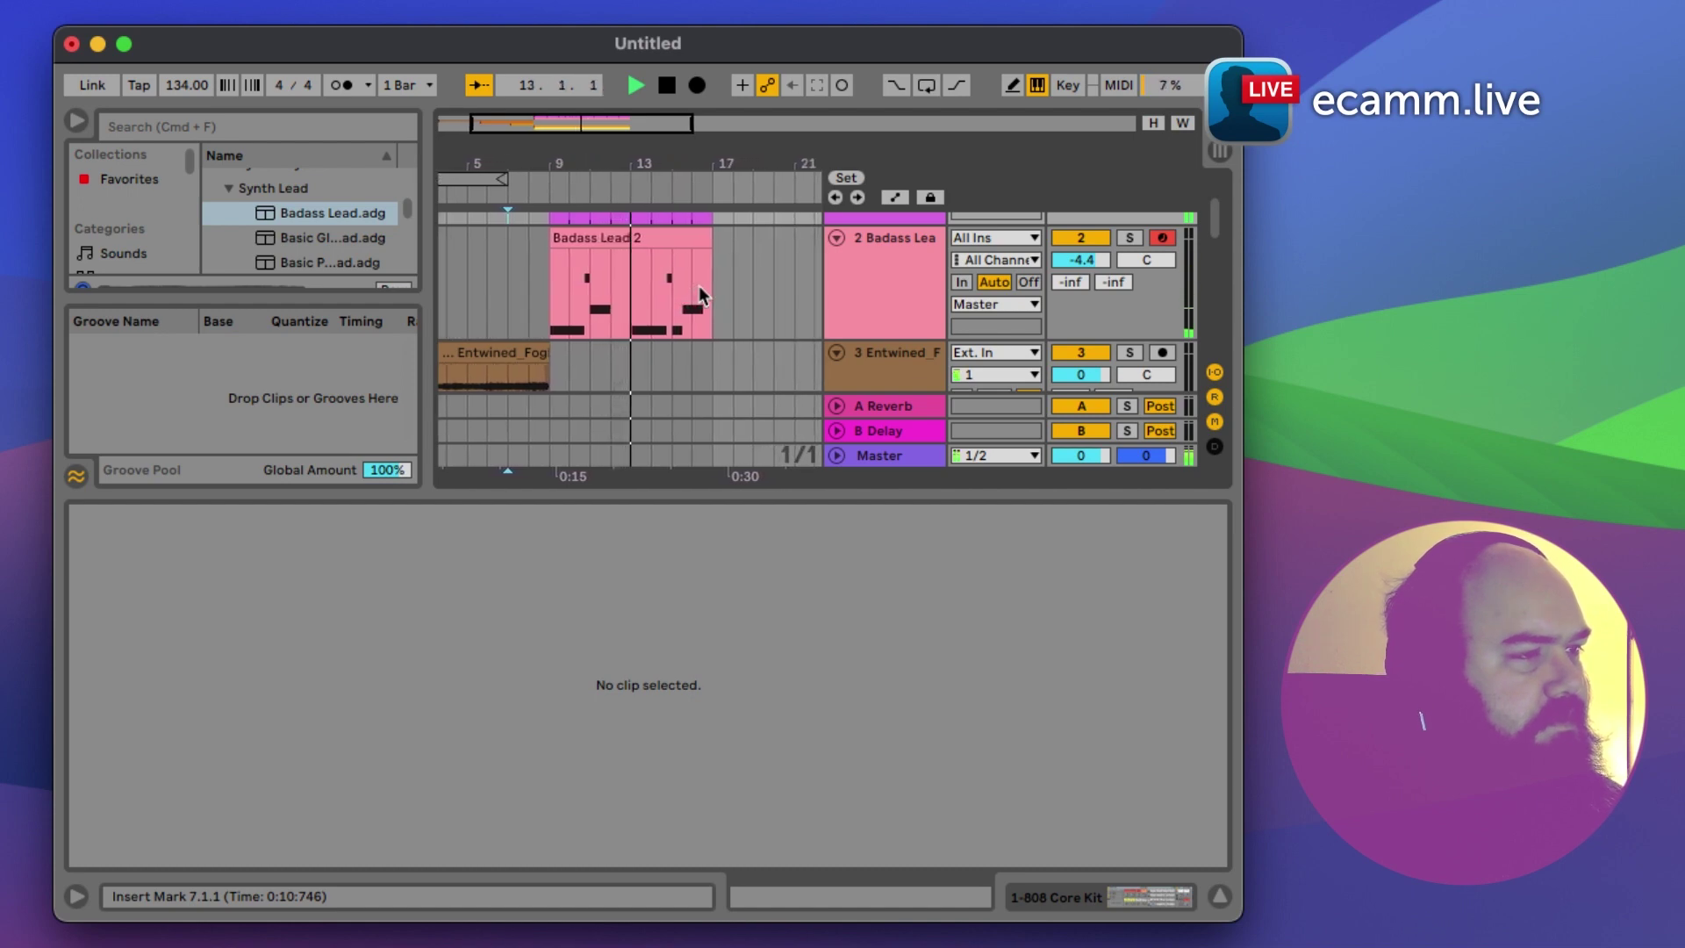
scroll(699, 294, down, 5)
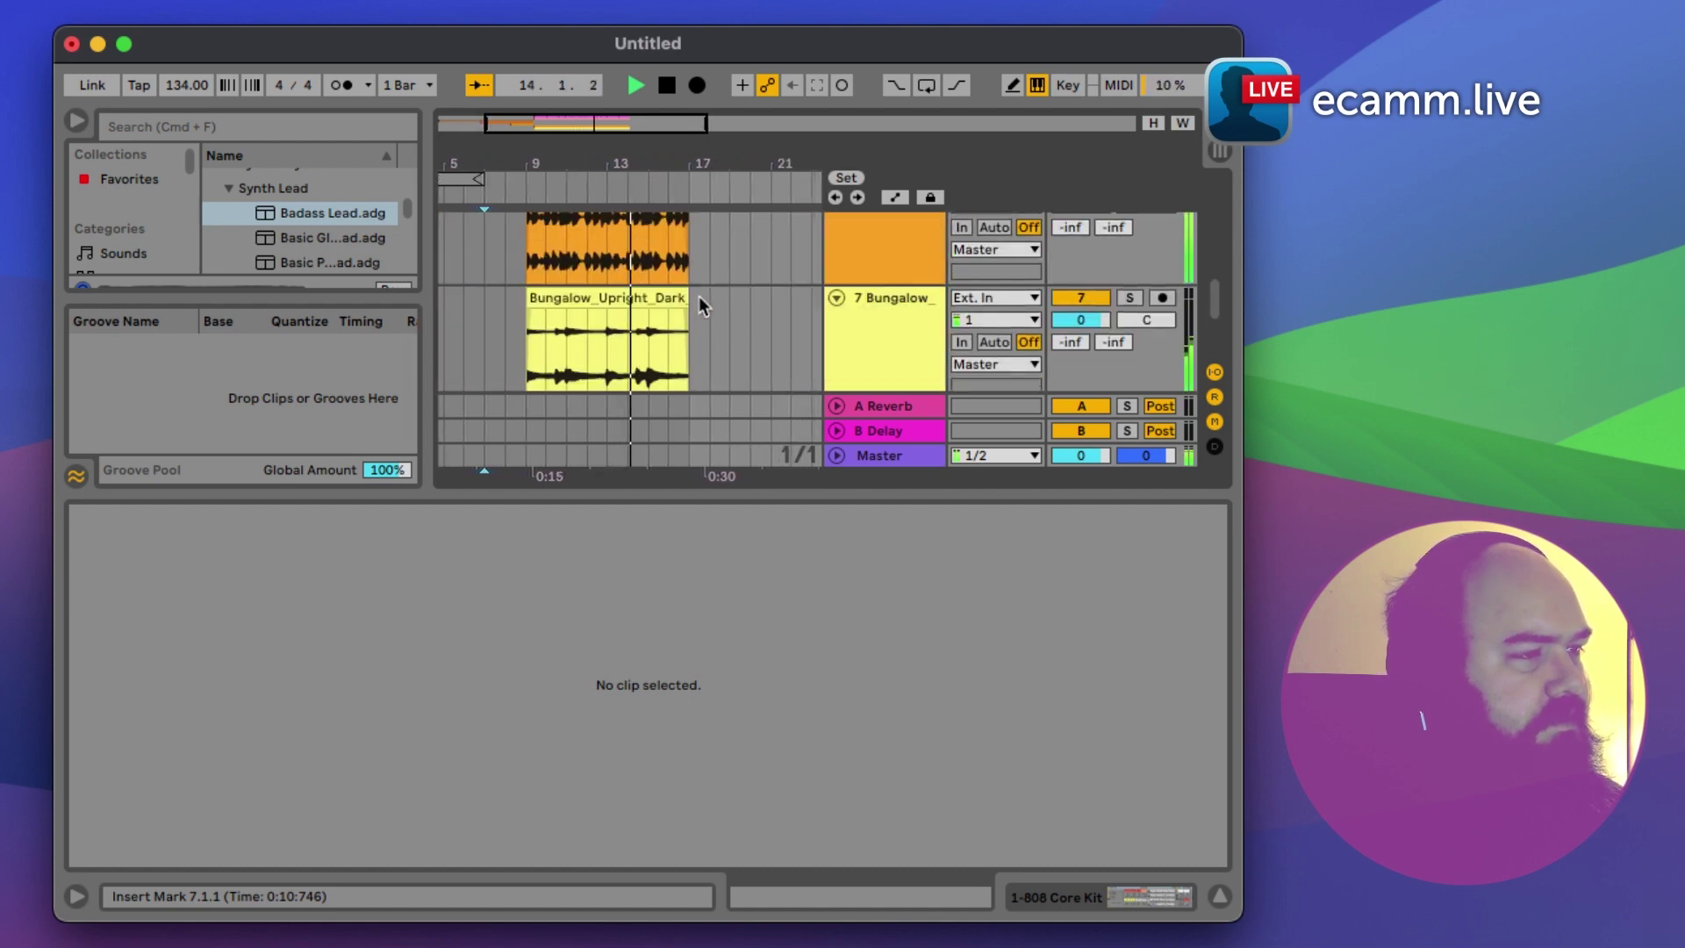
scroll(698, 296, up, 5)
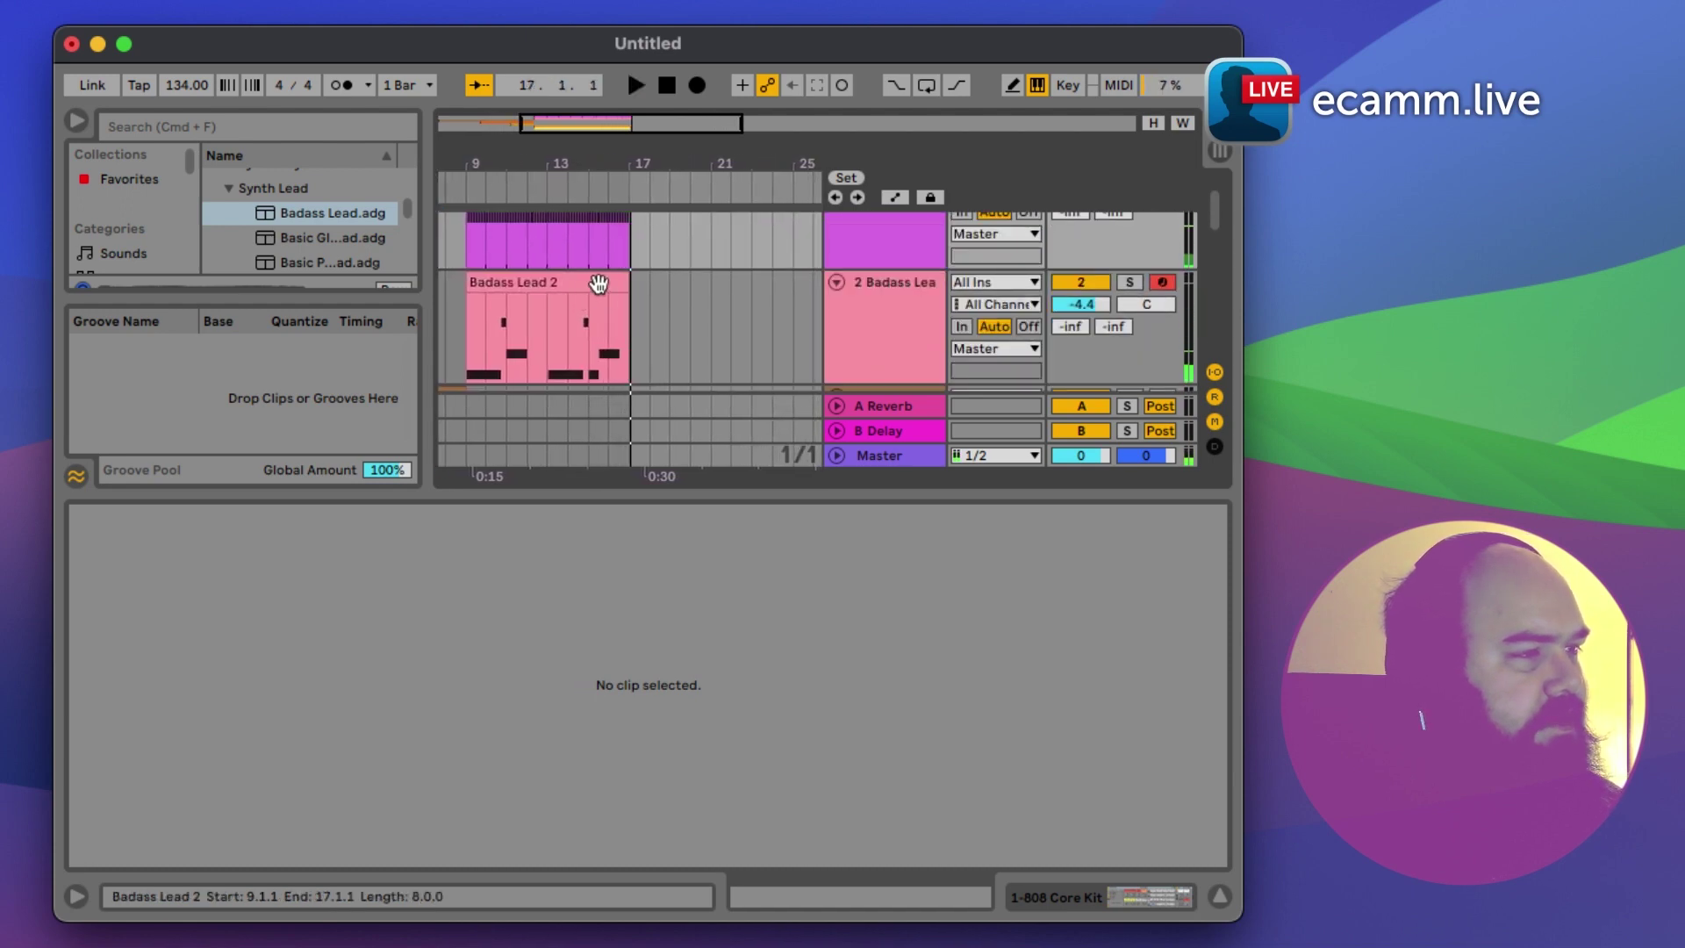
scroll(614, 303, up, 2)
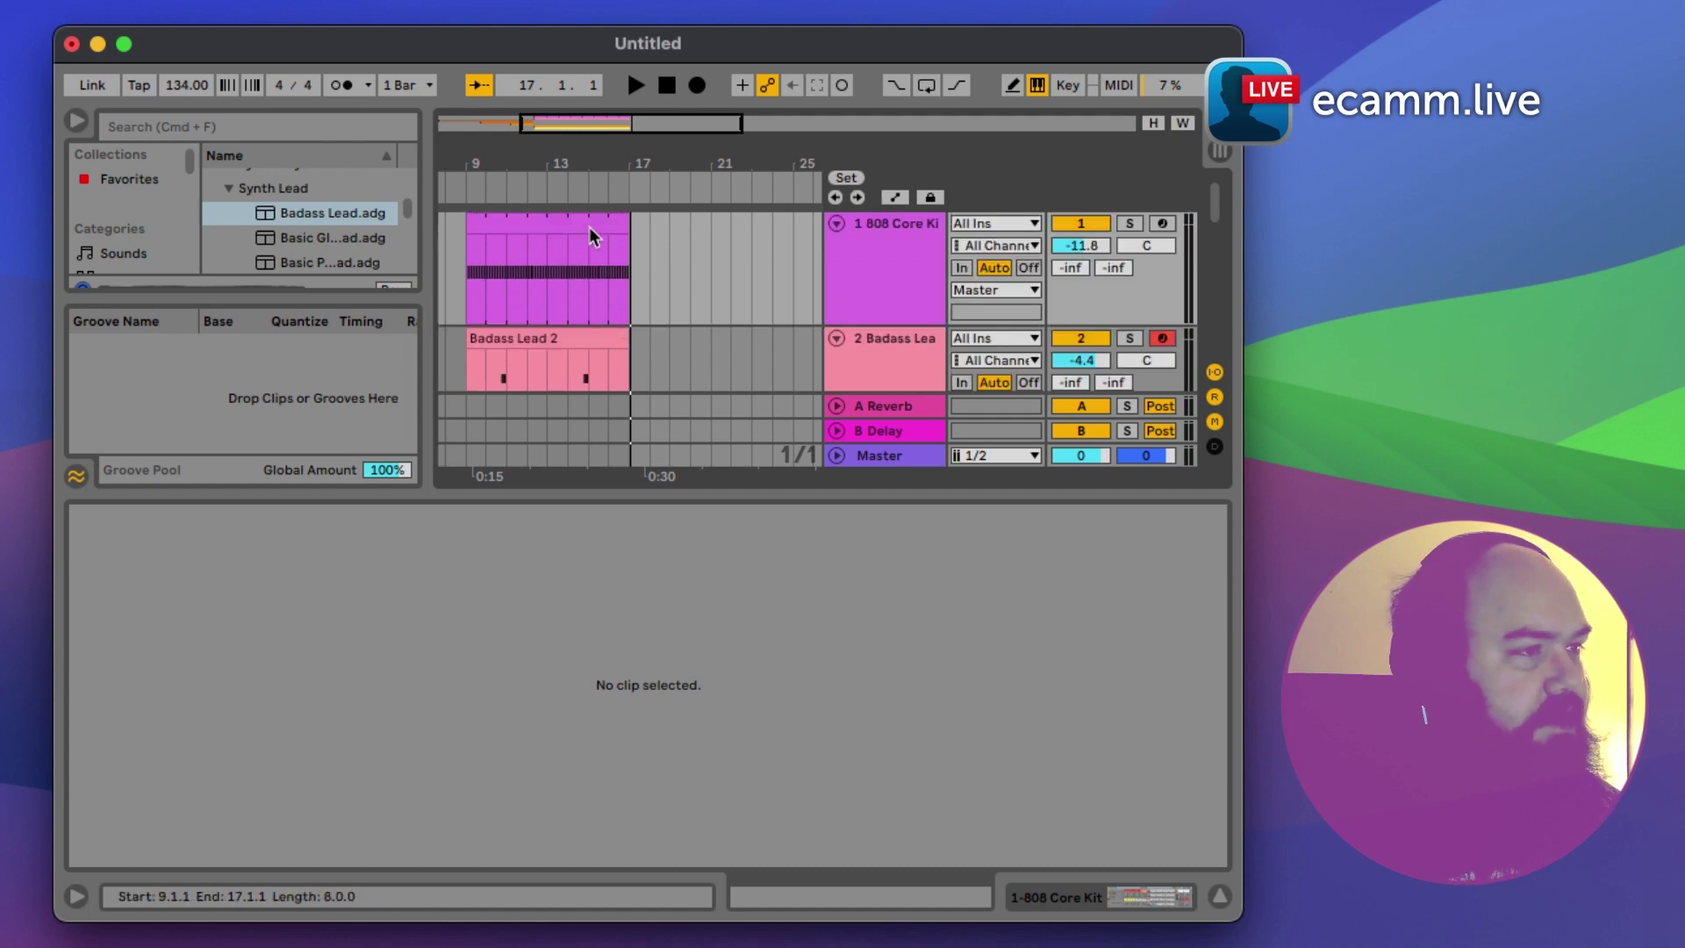
Step: Extend the hi-hat loop and Bungalow_Upright clips to bar 25, and Abrasive_Mid_Perc past it
drag(621, 223, 707, 227)
key(minus)
key(minus)
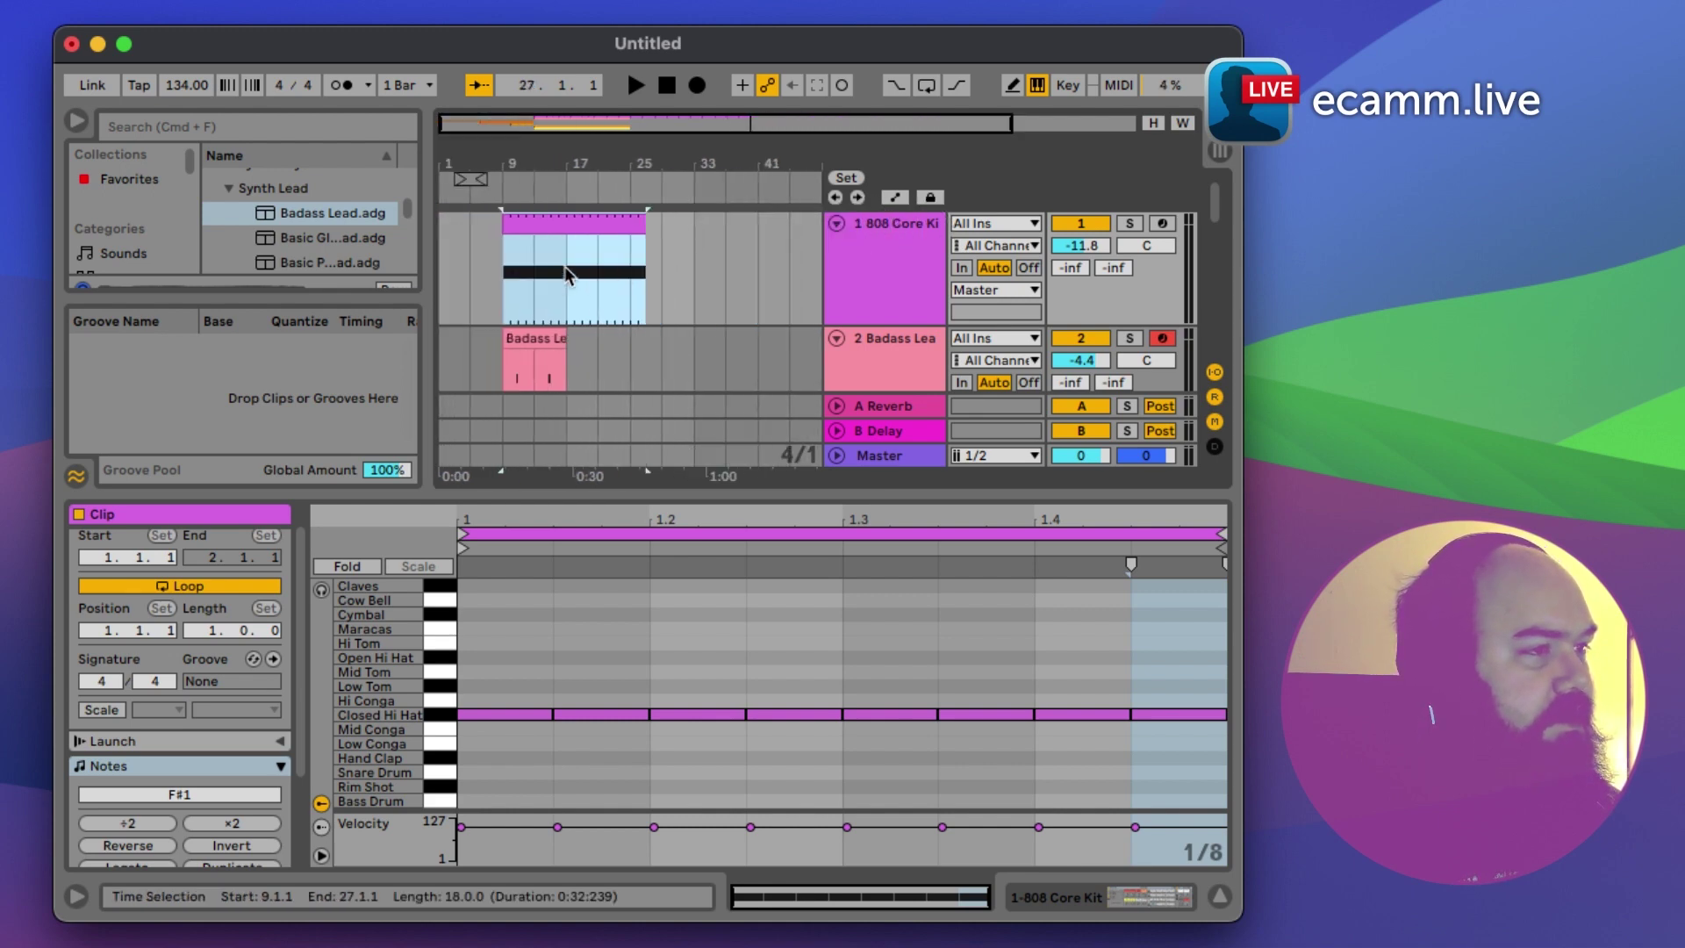
drag(646, 231, 623, 226)
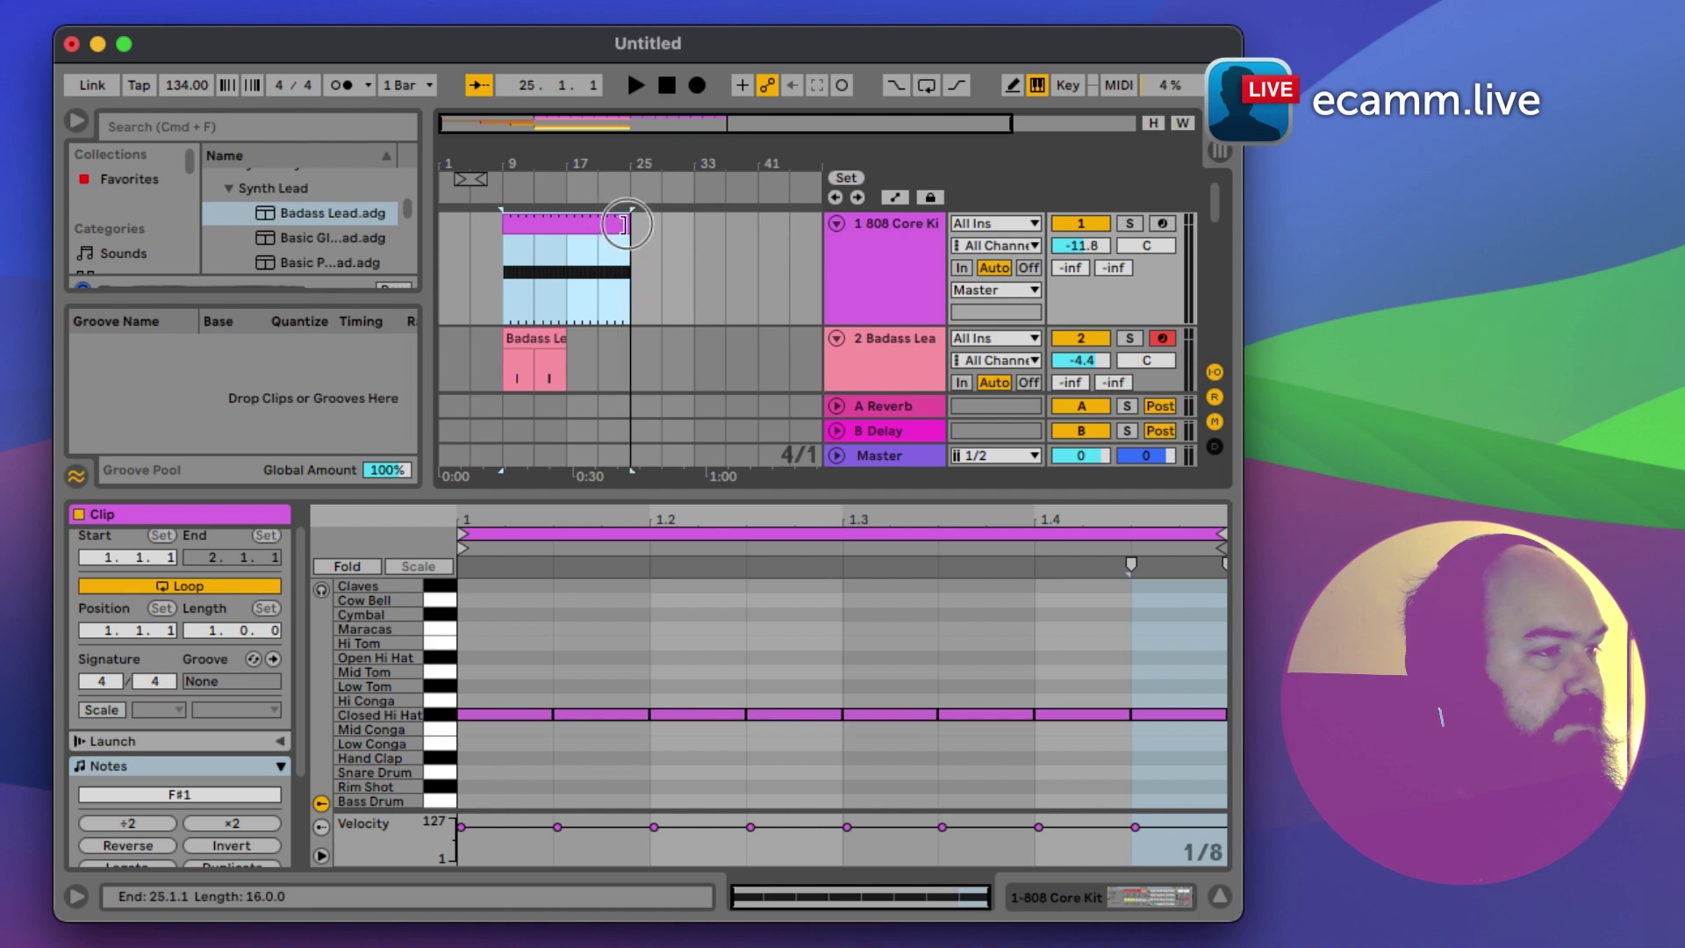
scroll(624, 271, down, 10)
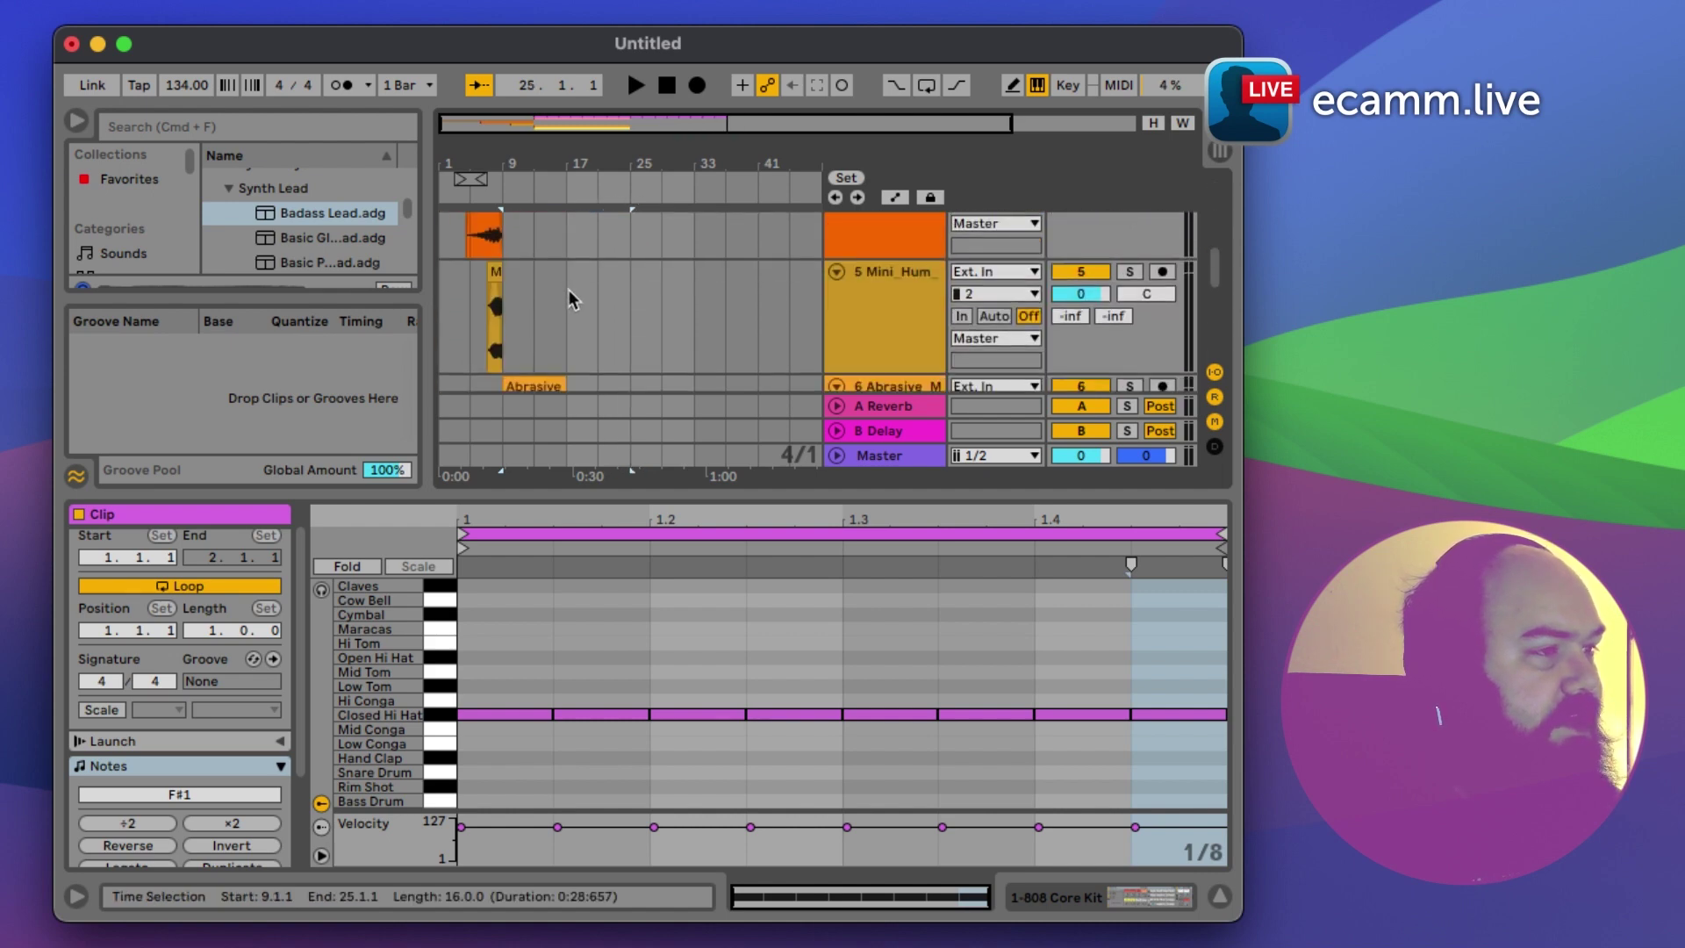
scroll(570, 264, down, 5)
drag(572, 234, 695, 238)
drag(565, 349, 694, 350)
scroll(678, 335, up, 10)
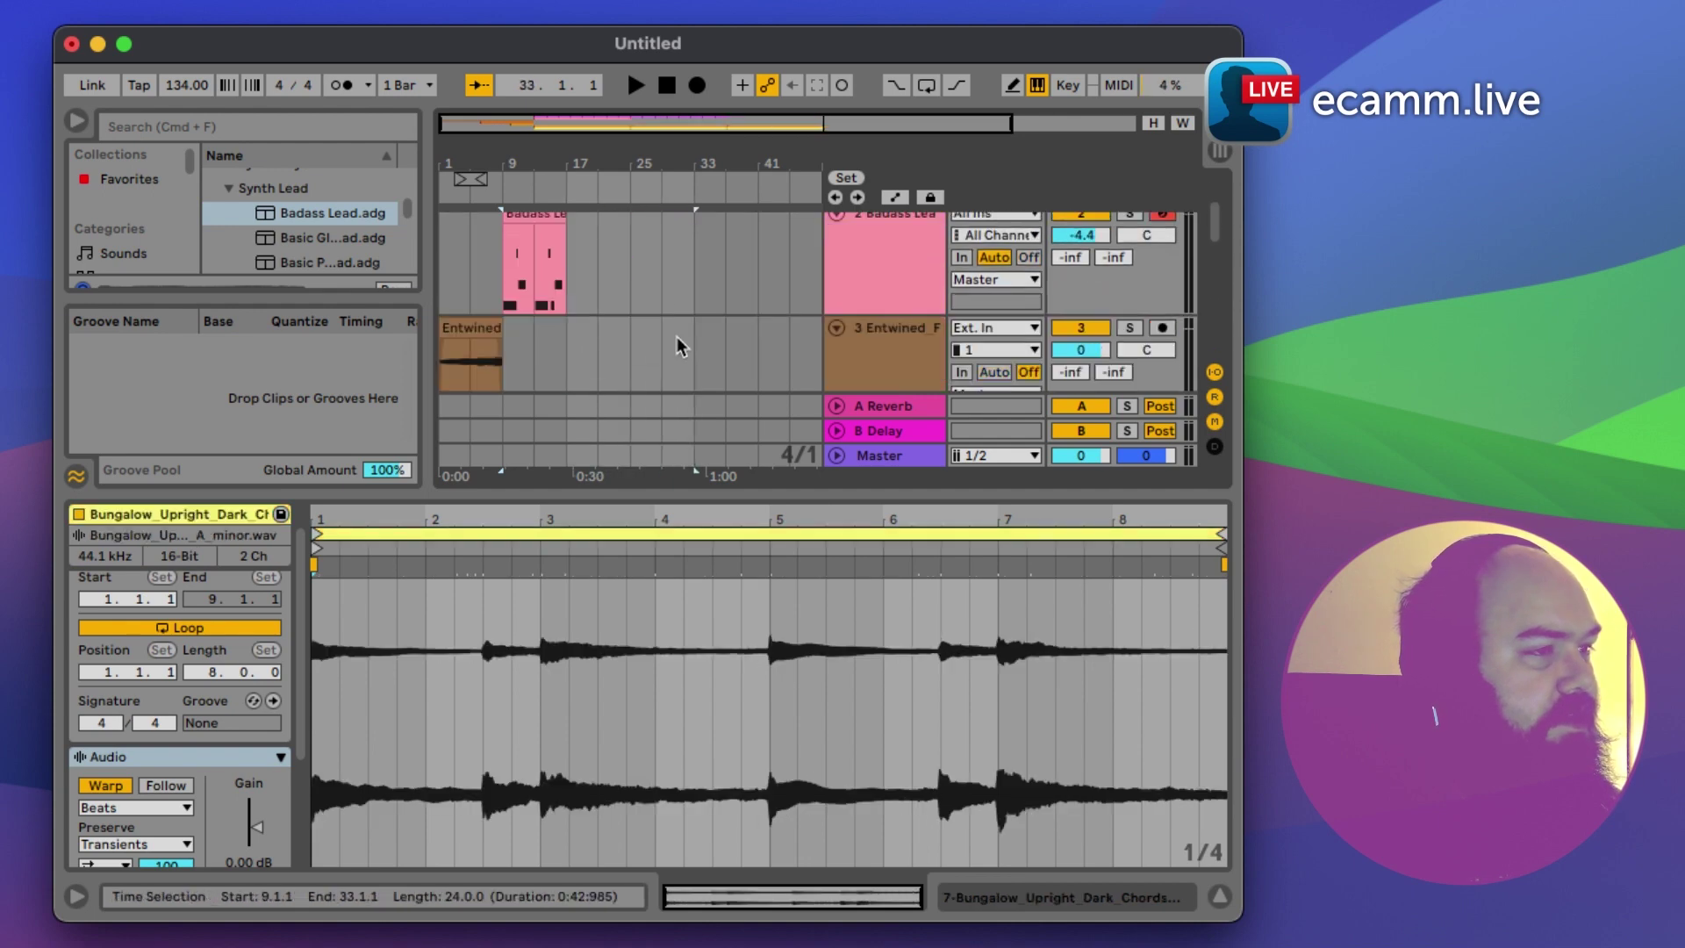
scroll(575, 303, up, 3)
Step: Audition Badass Lead 2, then record a new lead take starting at bar 17
click(567, 328)
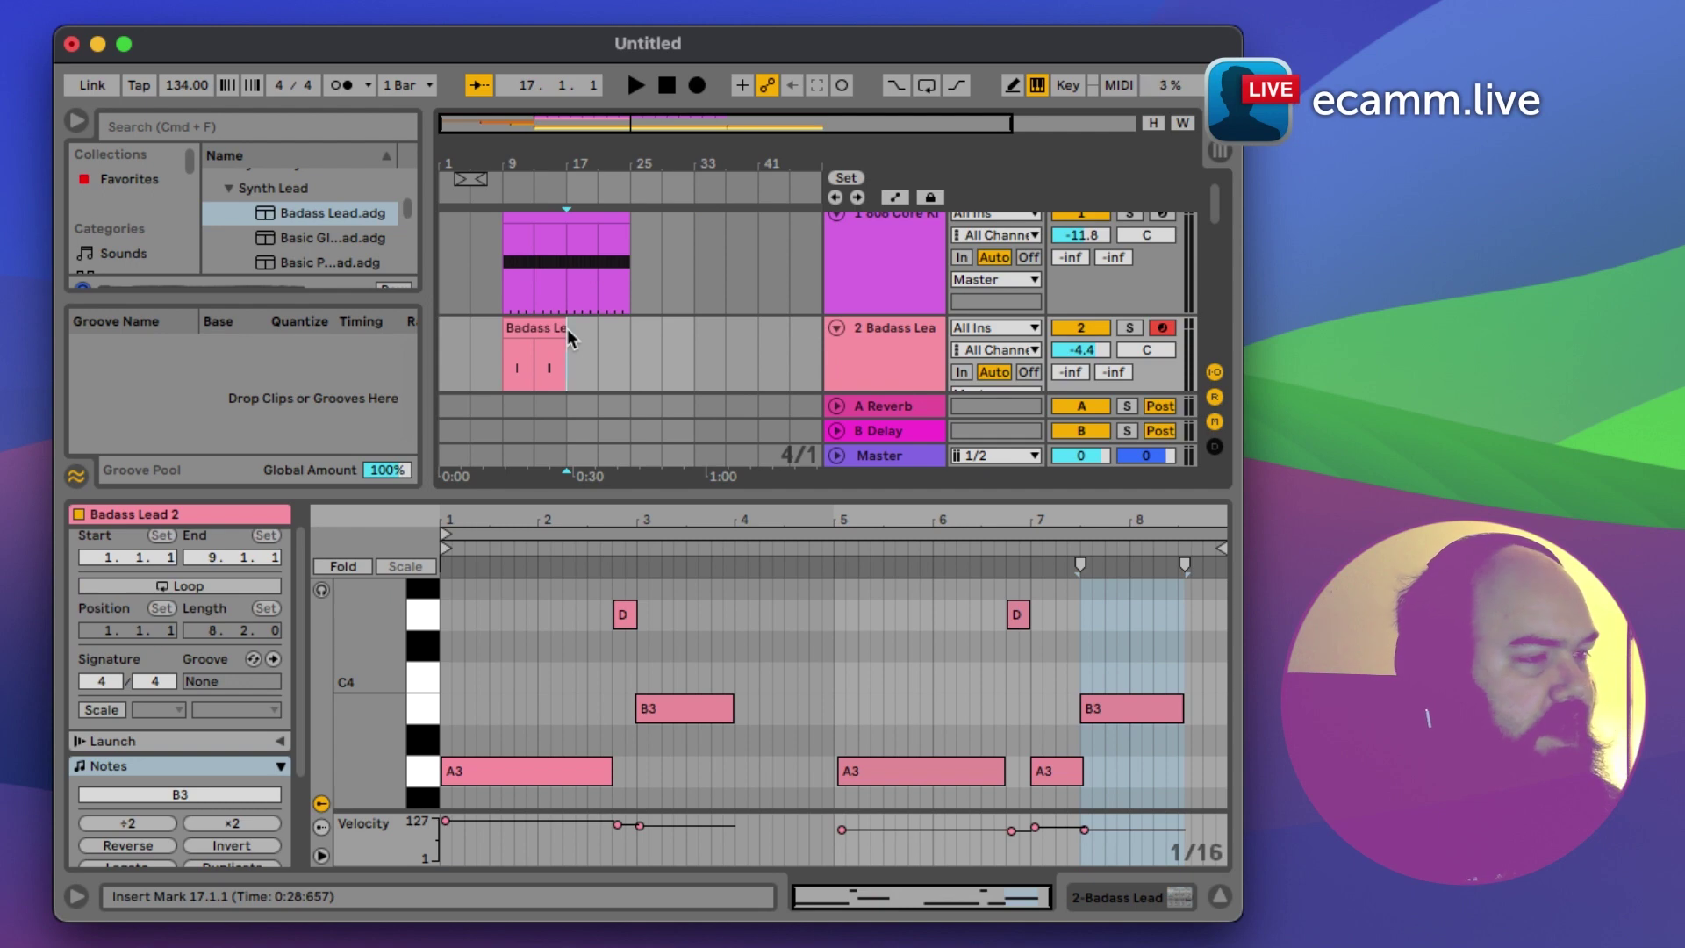
key(space)
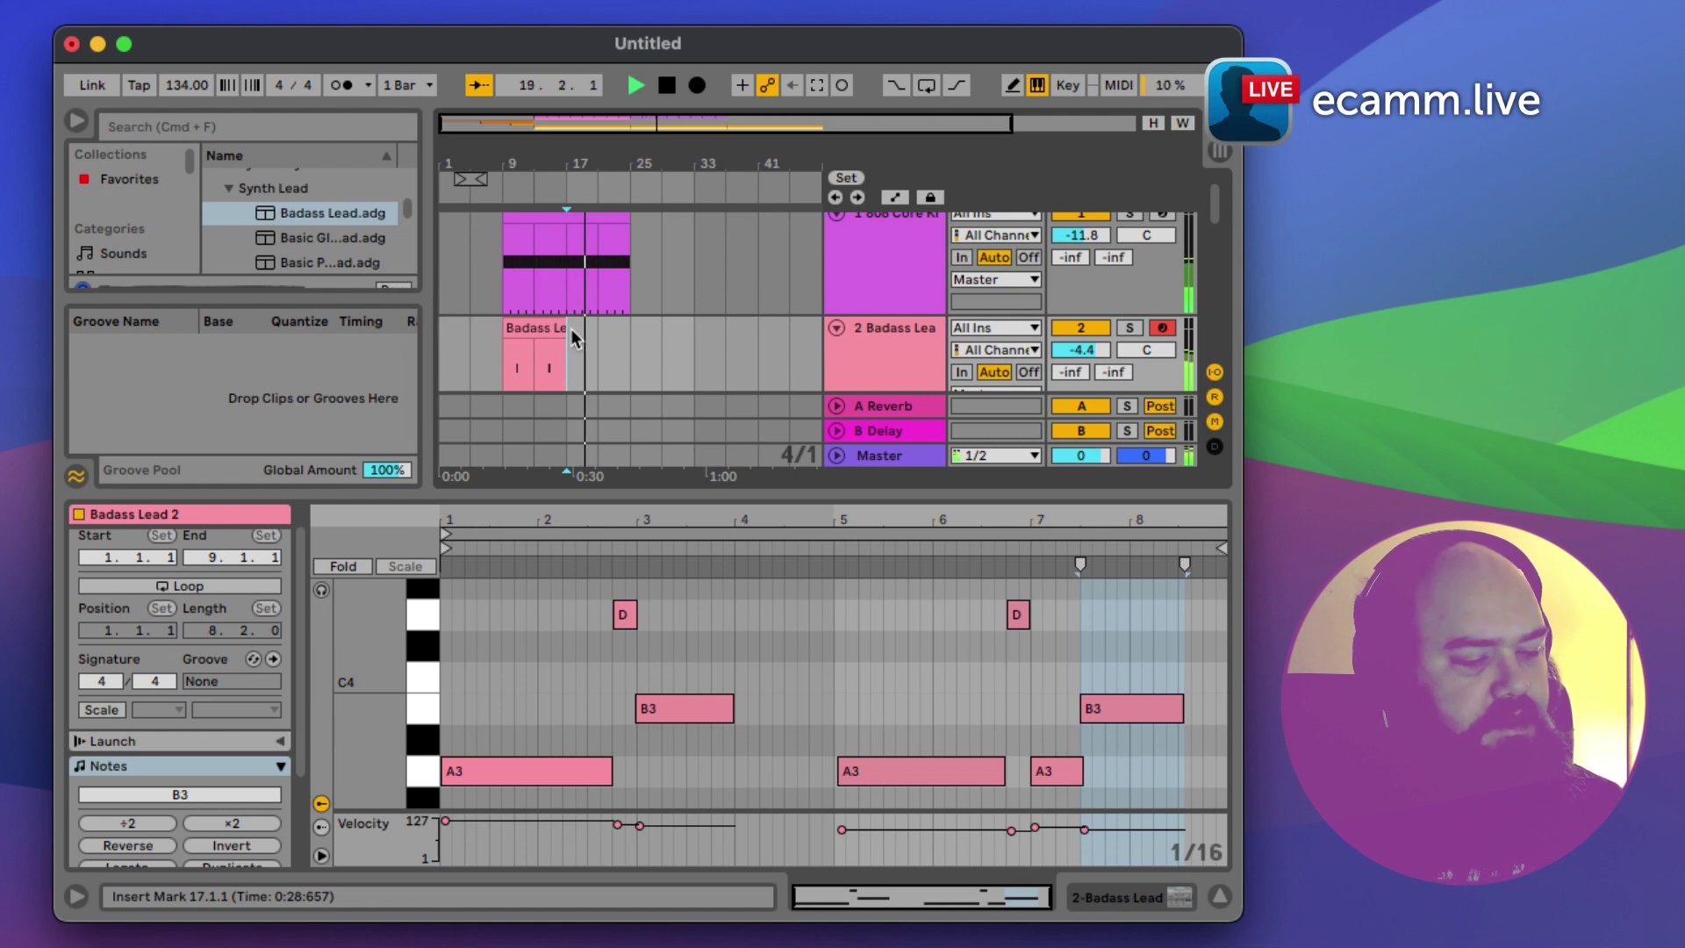
key(space)
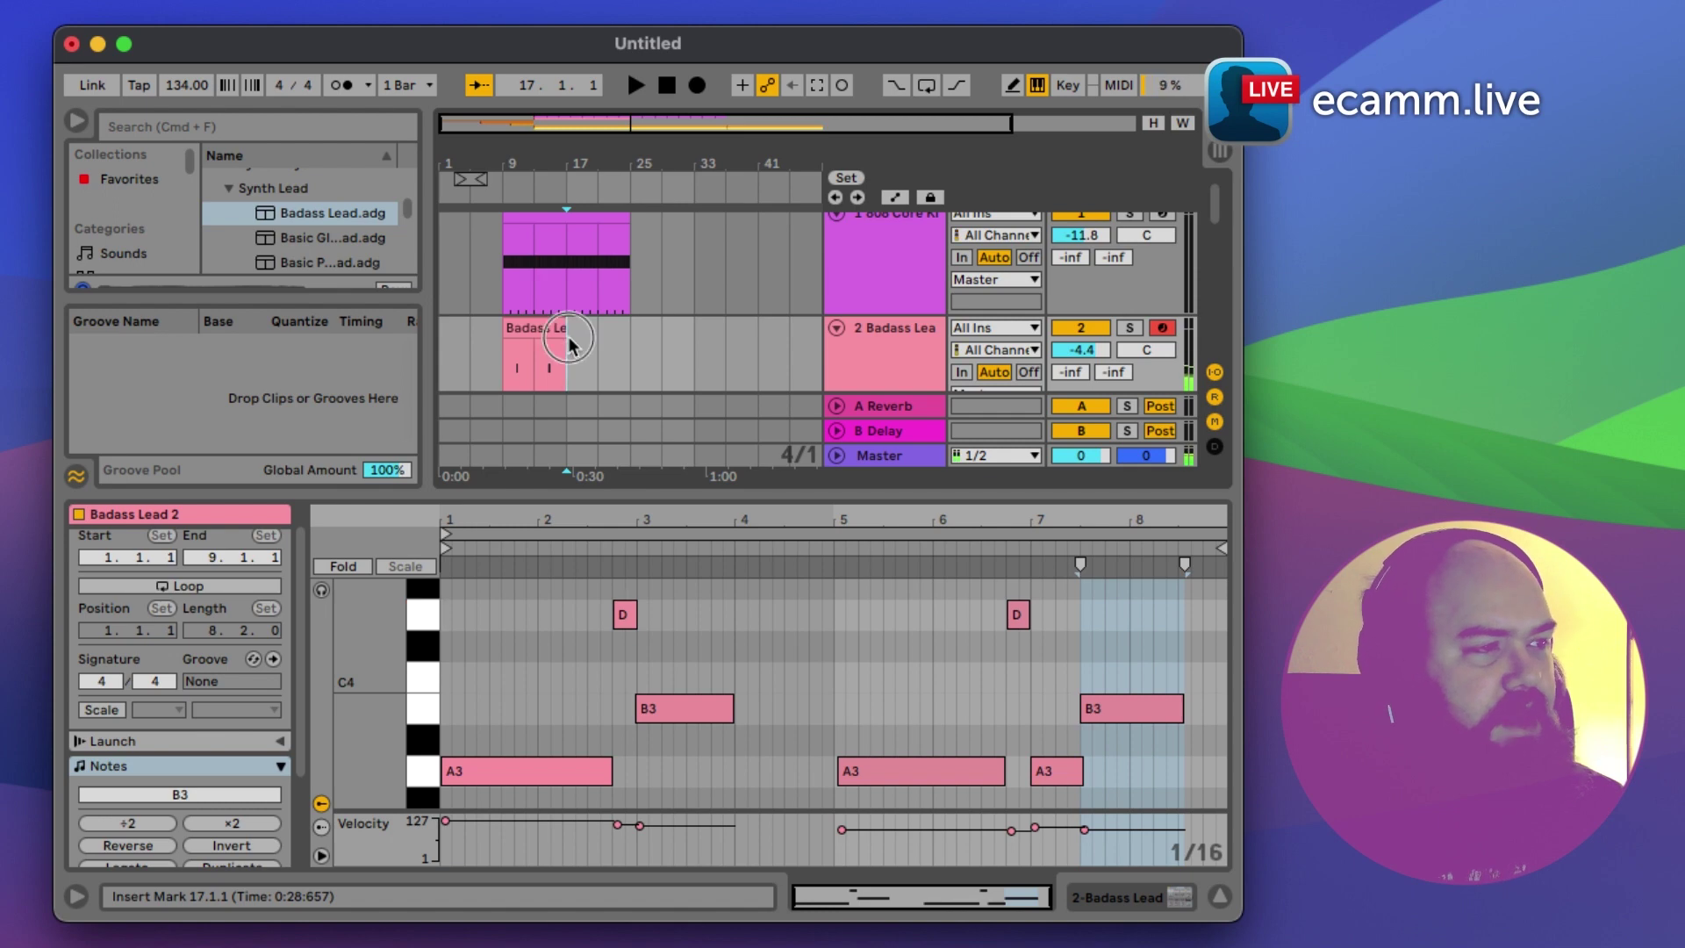
click(698, 87)
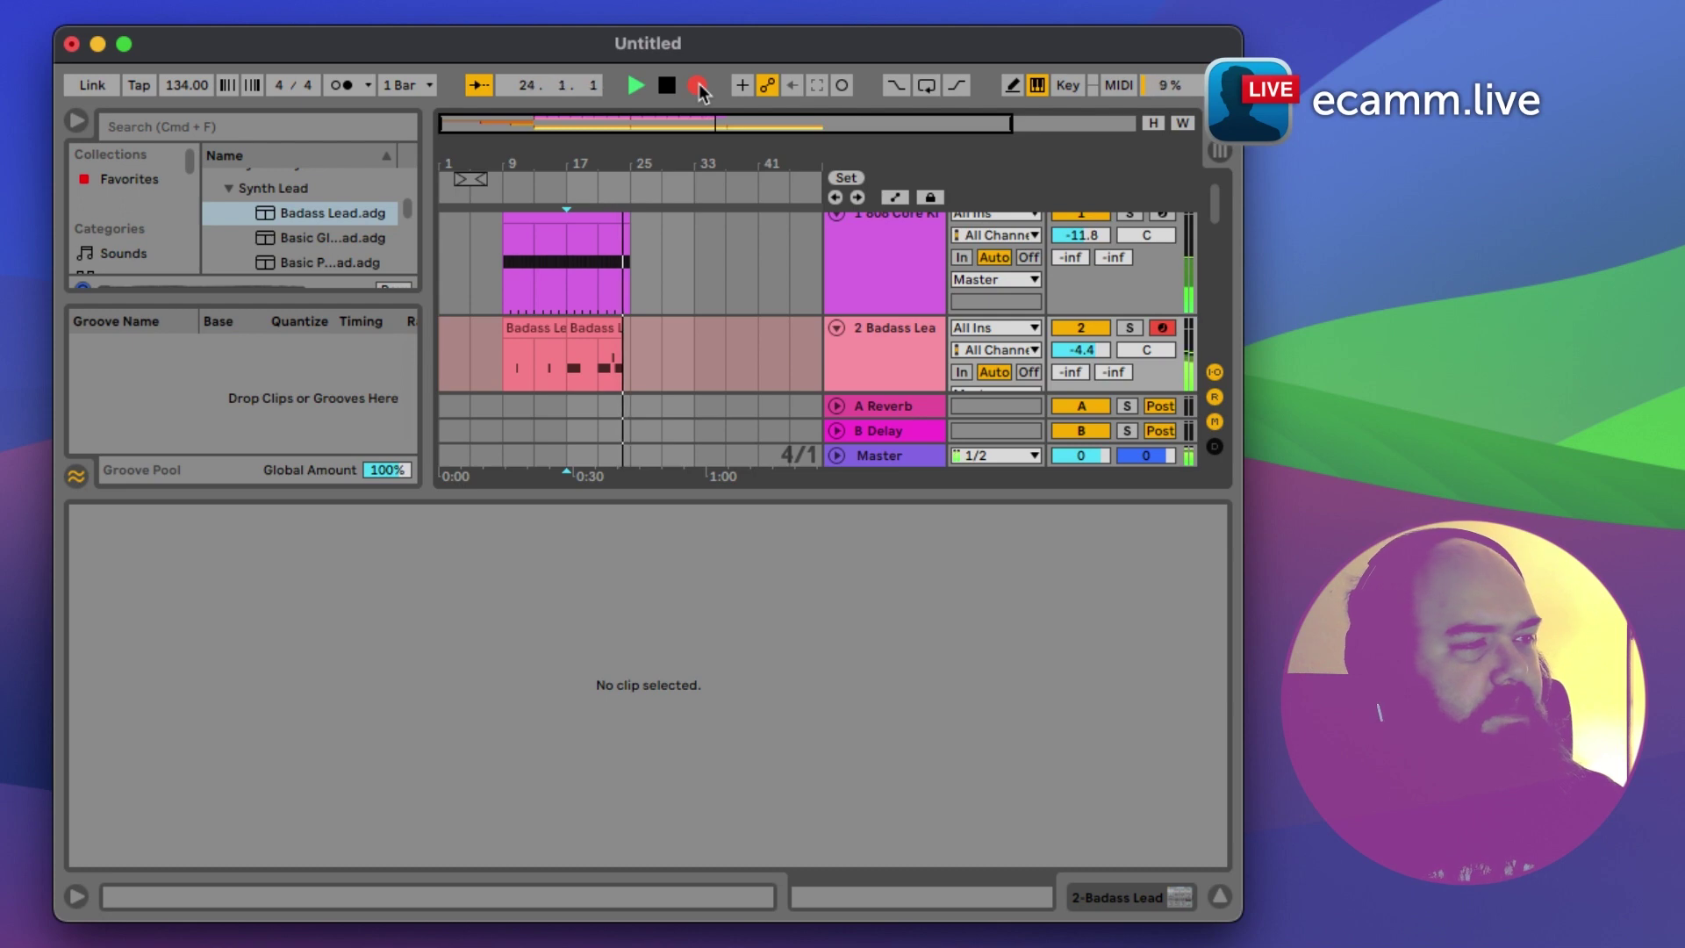
key(space)
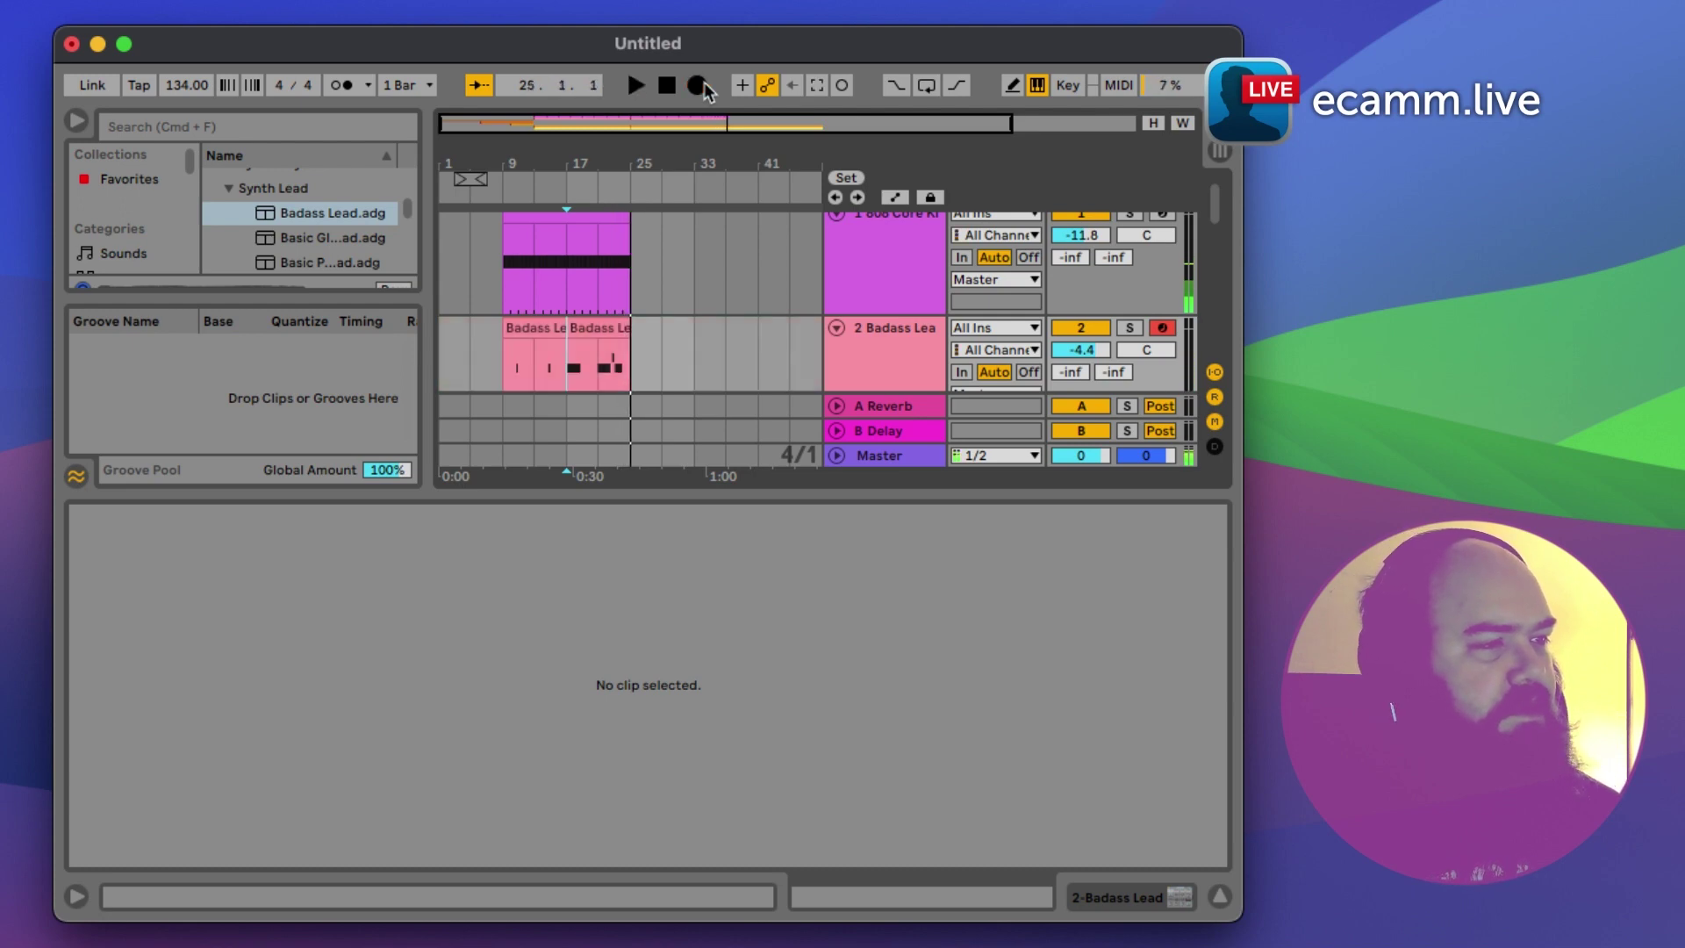
Step: Play from bar 9 and raise the Badass Lead track volume to -3.8 dB
scroll(614, 335, down, 2)
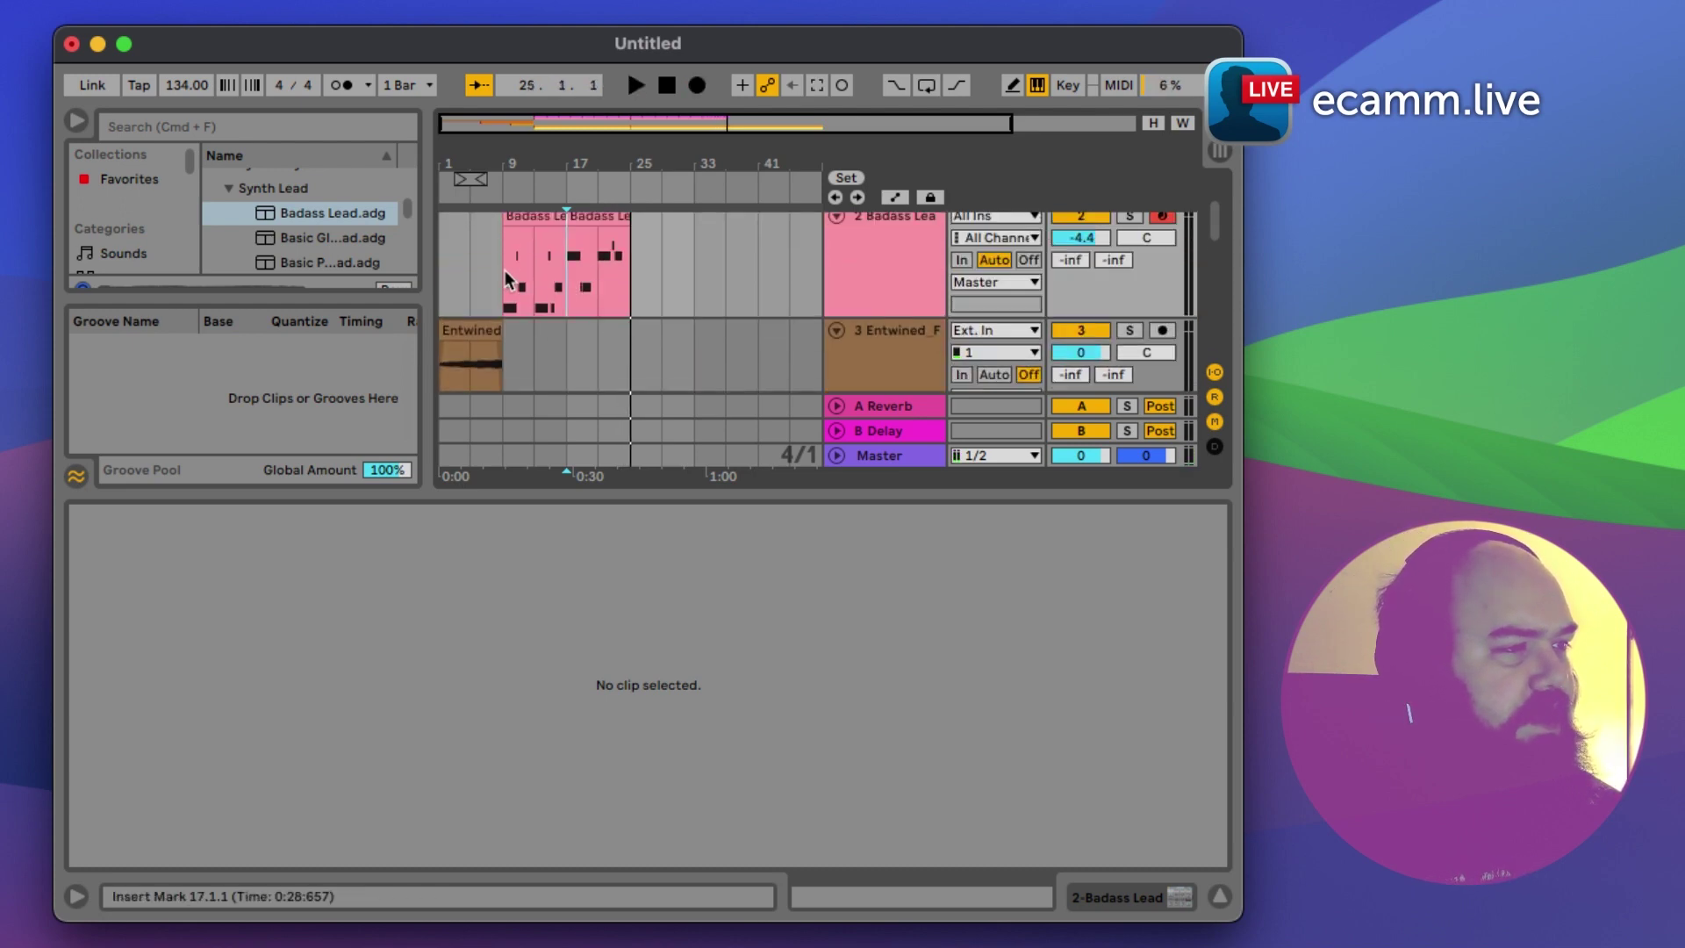
click(505, 279)
key(space)
drag(1082, 238, 1088, 244)
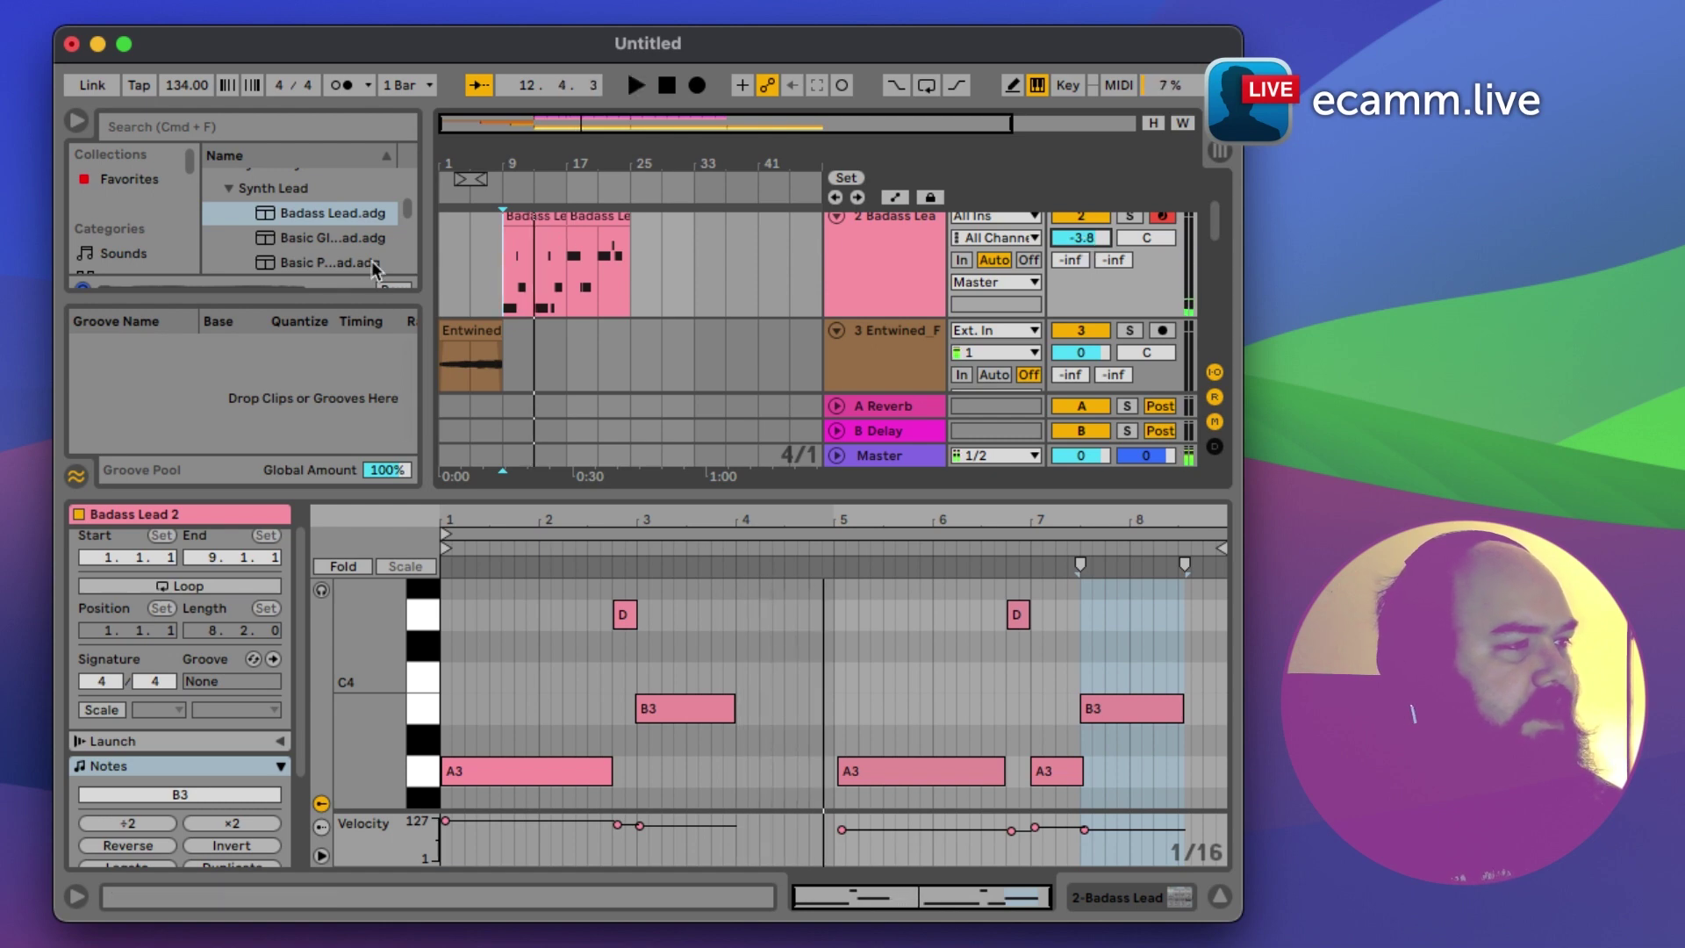
Step: Audition several Synth Lead presets and load Basic Retro Lead onto the lead track
click(351, 237)
scroll(351, 252, down, 1)
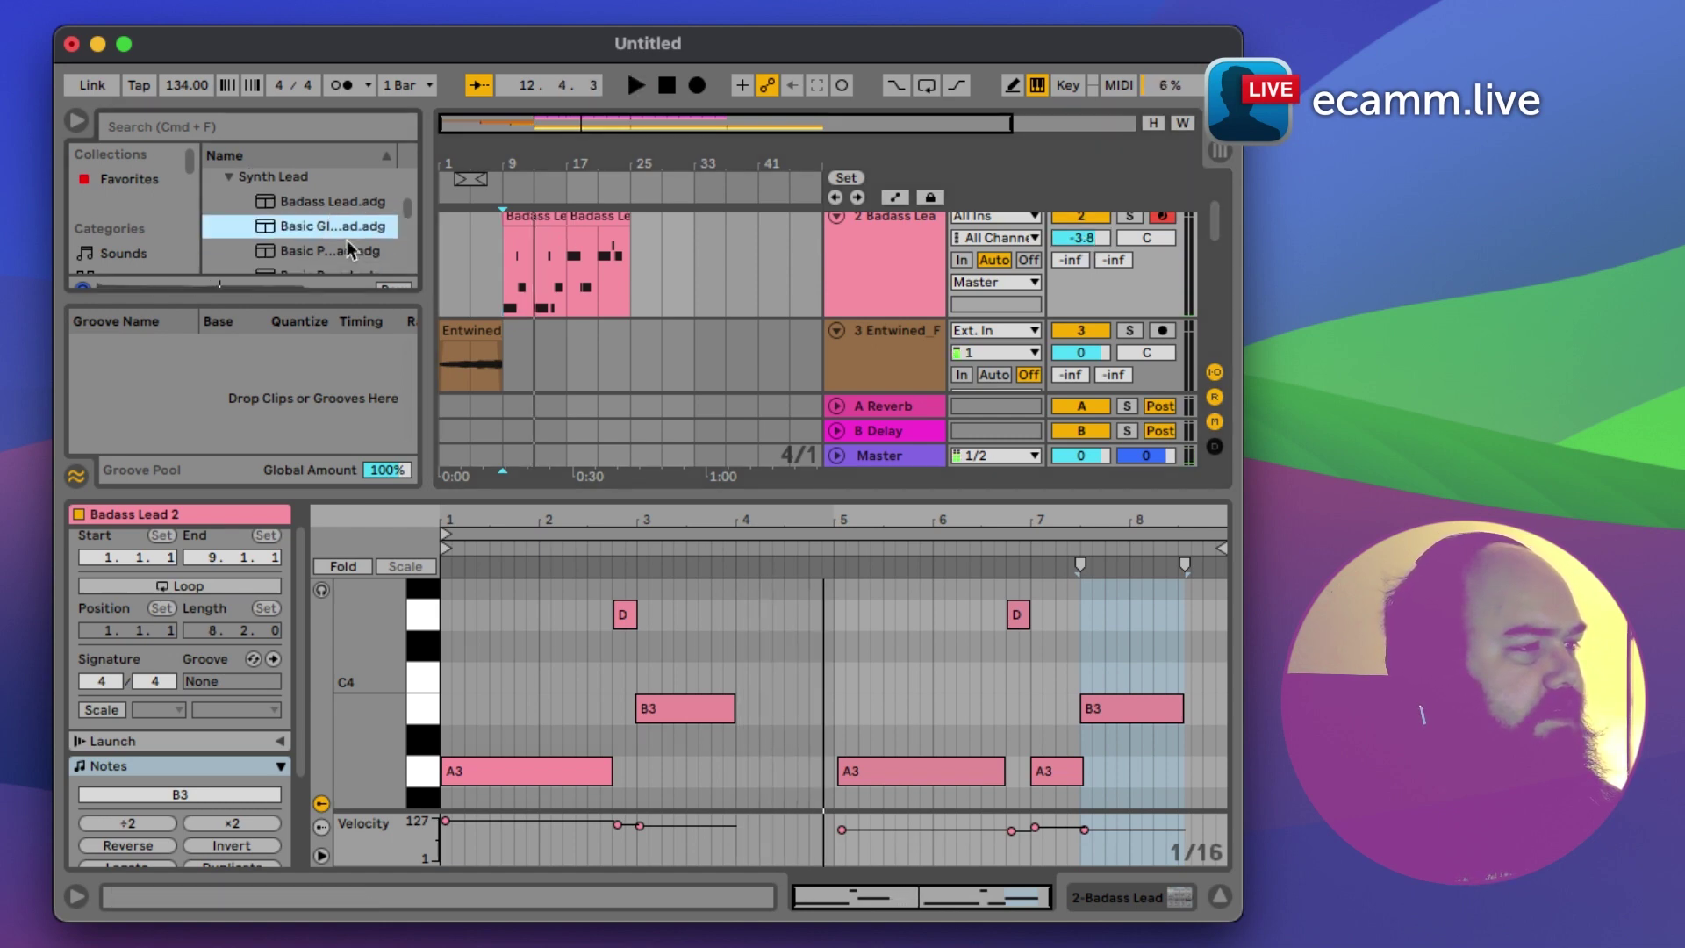
click(349, 250)
scroll(338, 251, down, 1)
click(325, 252)
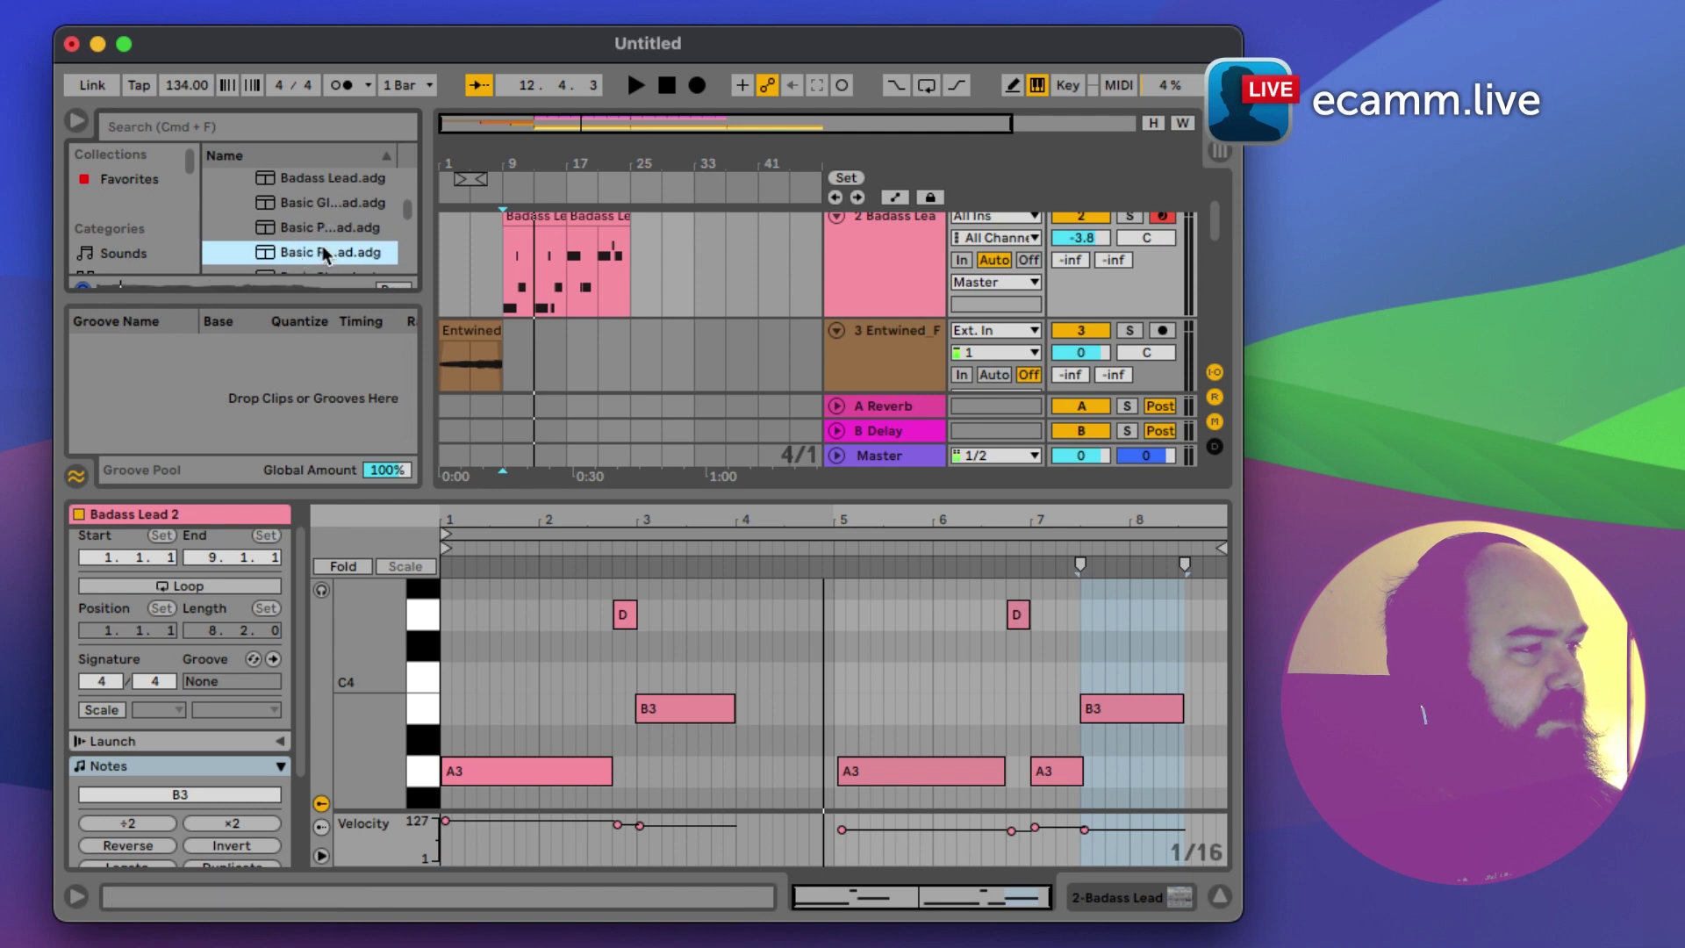
scroll(324, 250, down, 2)
click(765, 254)
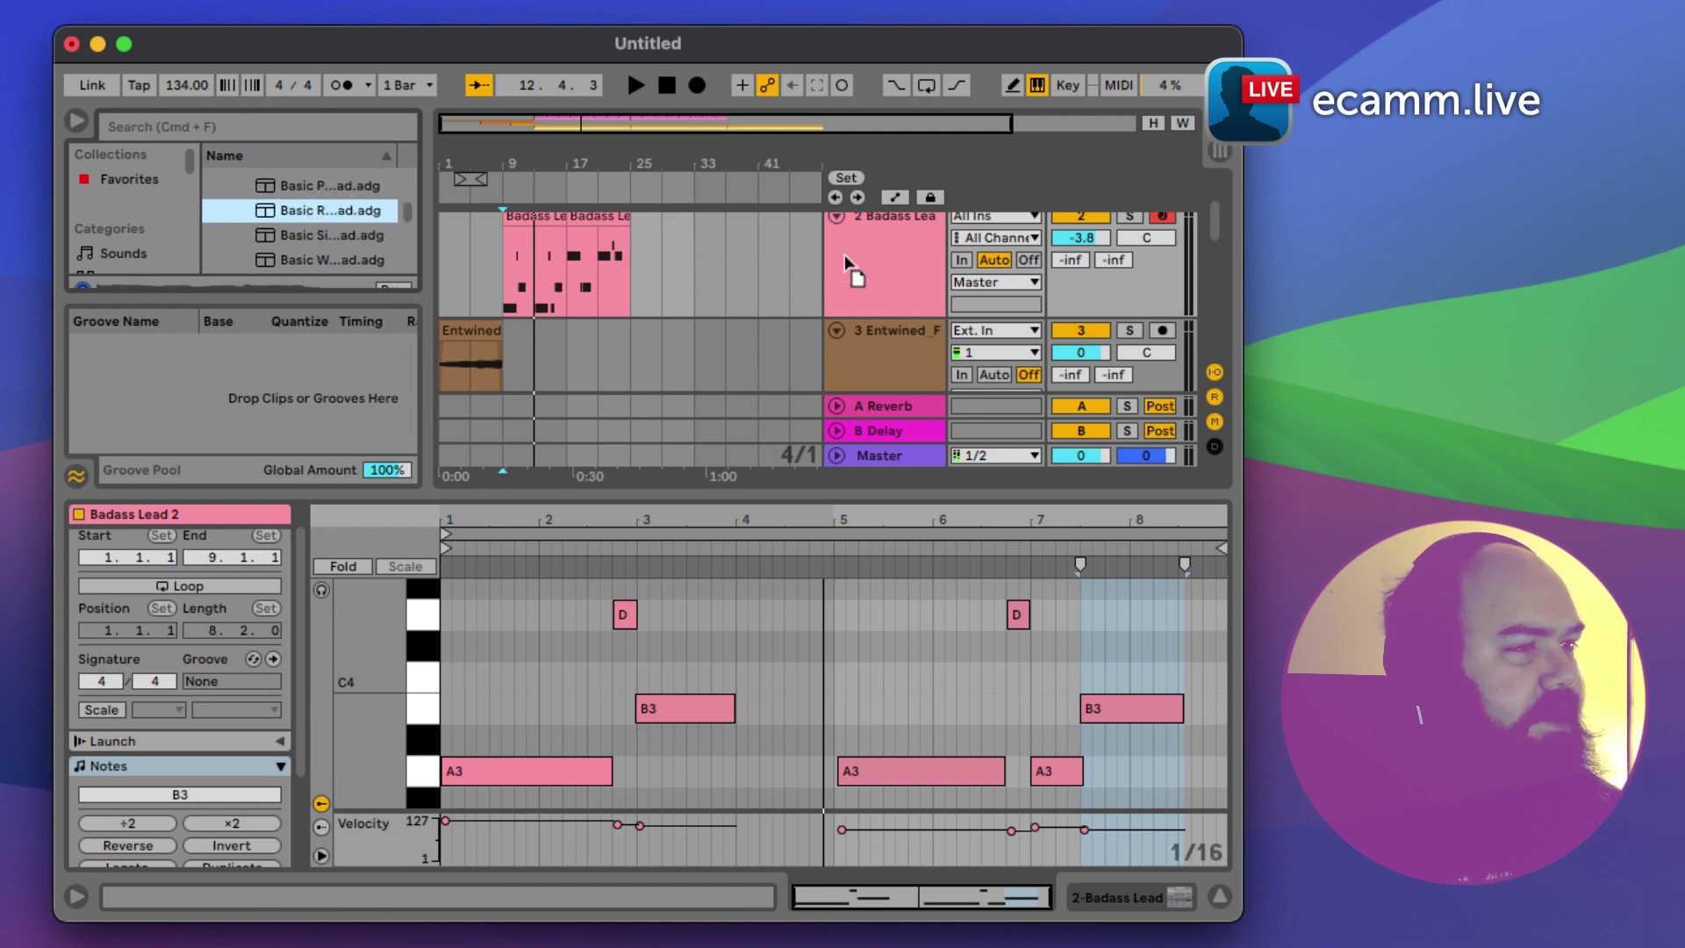
drag(844, 254, 845, 254)
key(space)
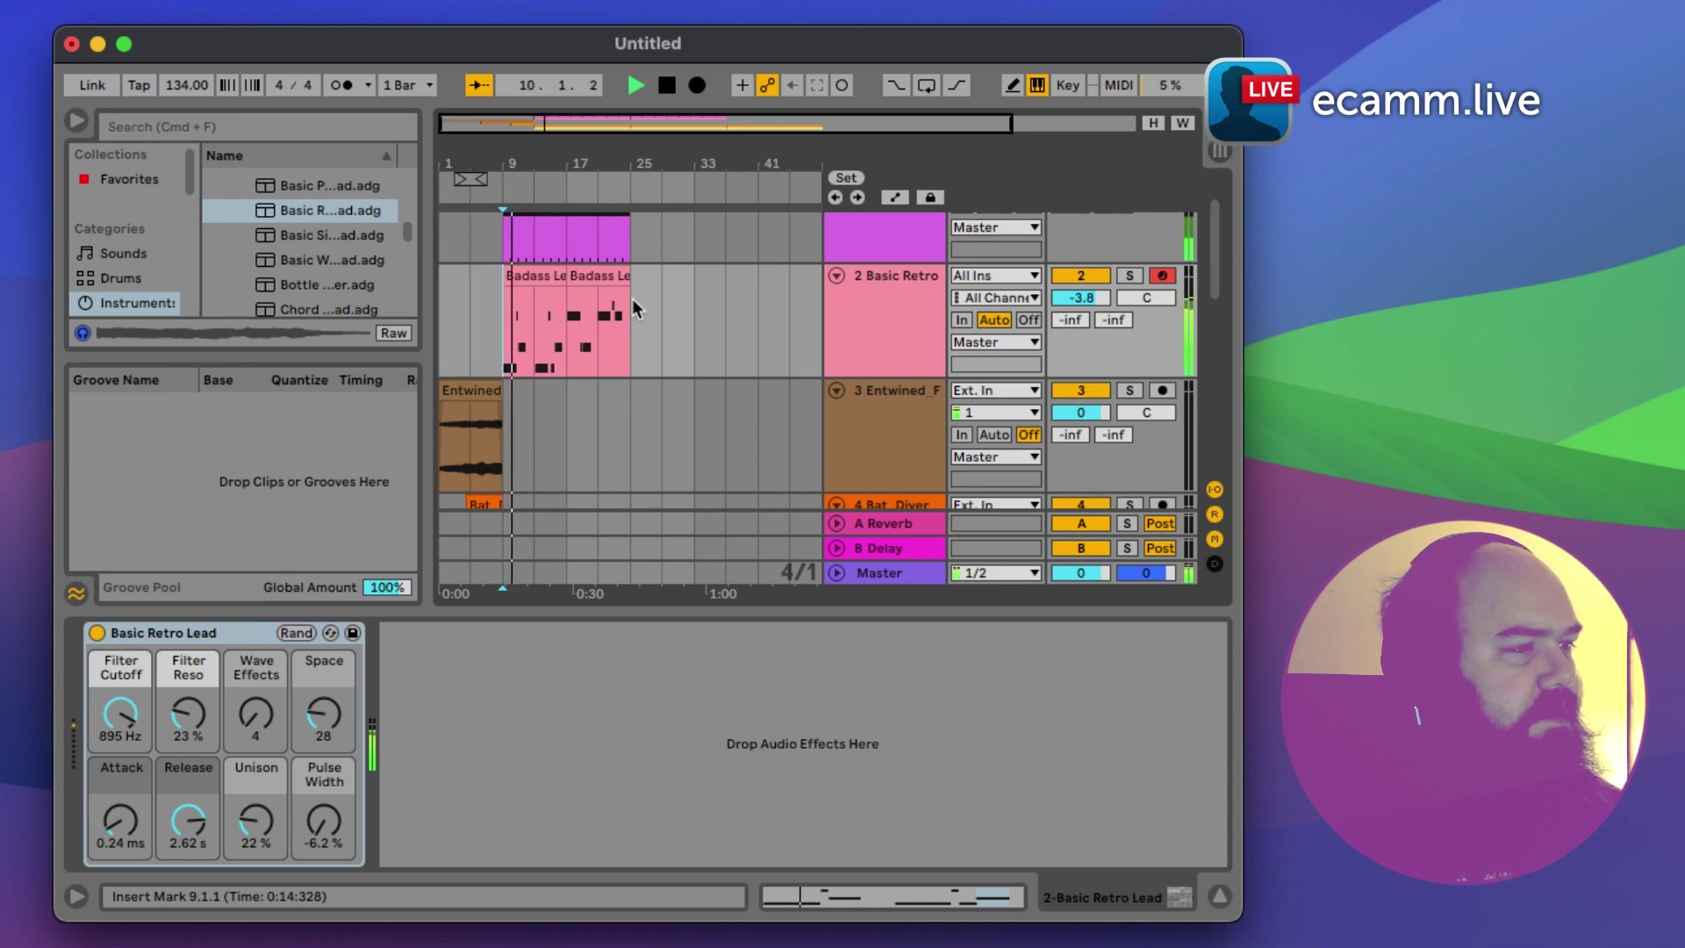
Step: Lower the lead to about -5.5 dB, then load Basic Sine Drive Lead onto track 2
drag(1077, 297, 1075, 307)
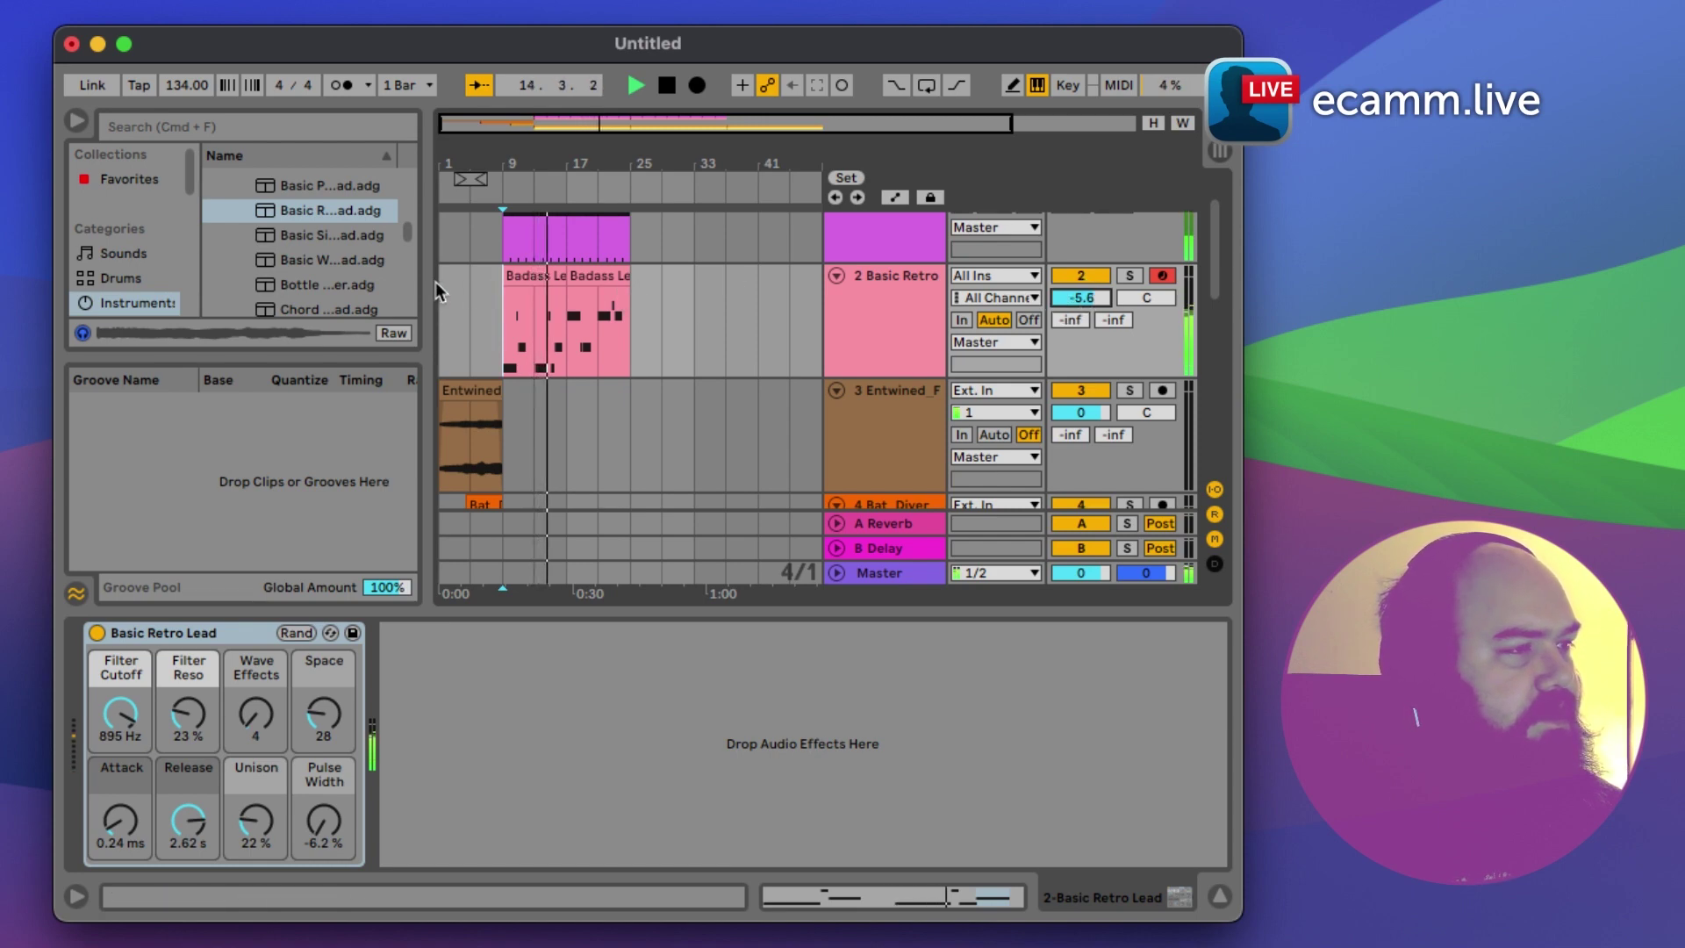
drag(435, 282, 543, 283)
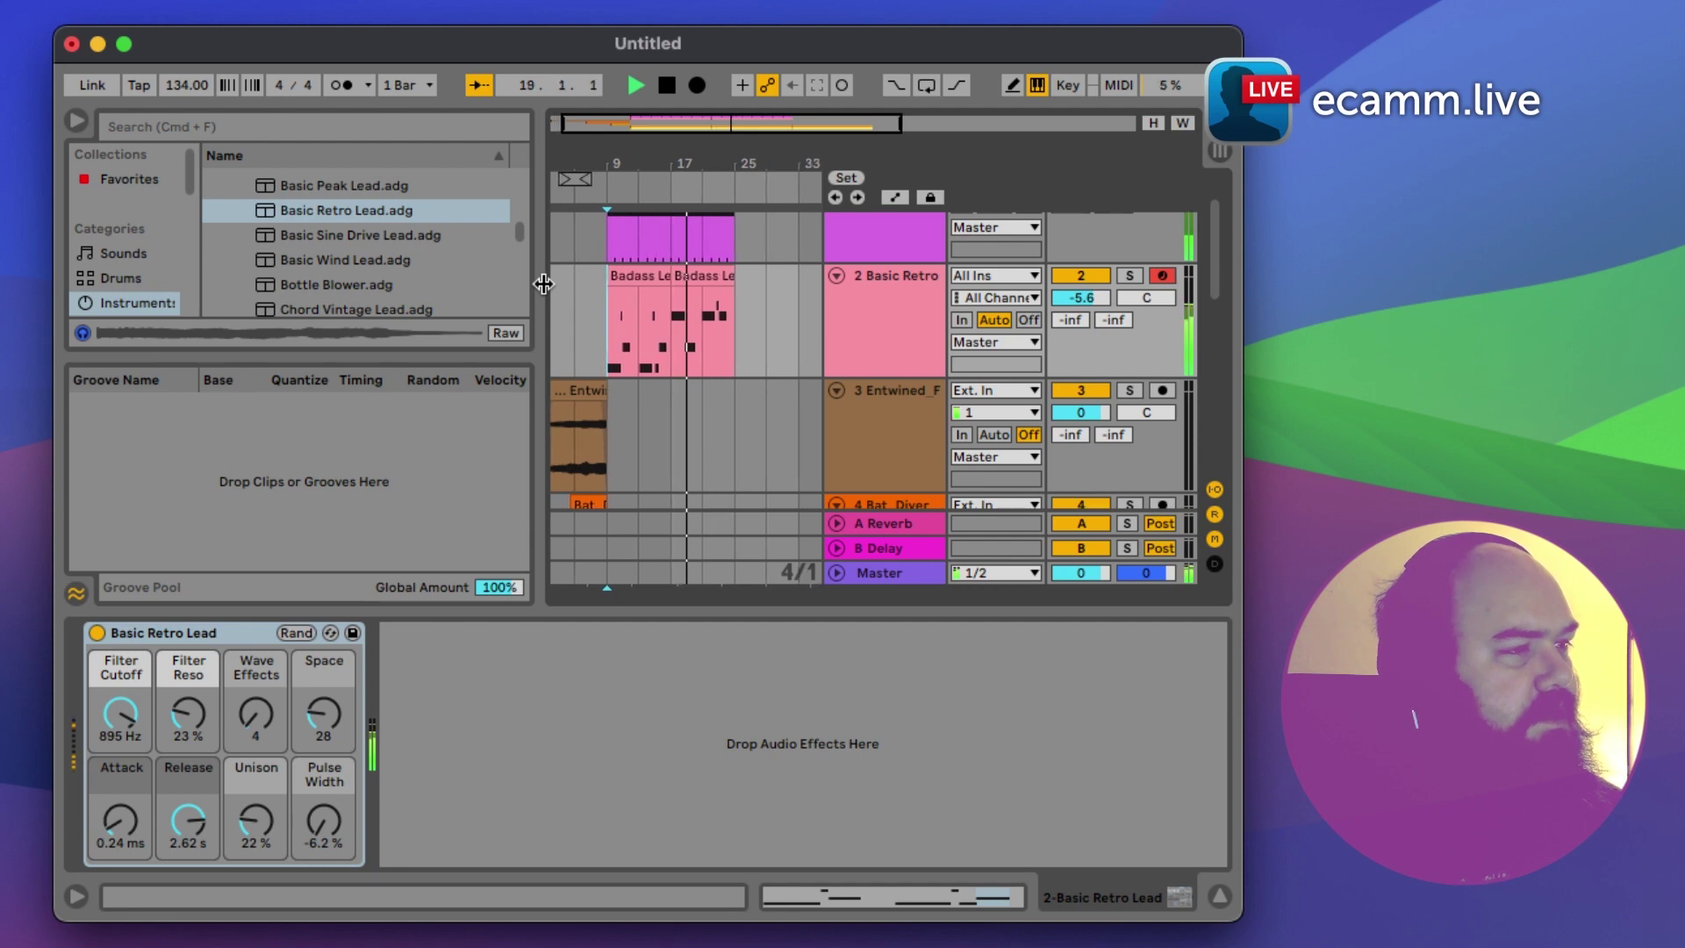
click(363, 235)
key(space)
click(801, 279)
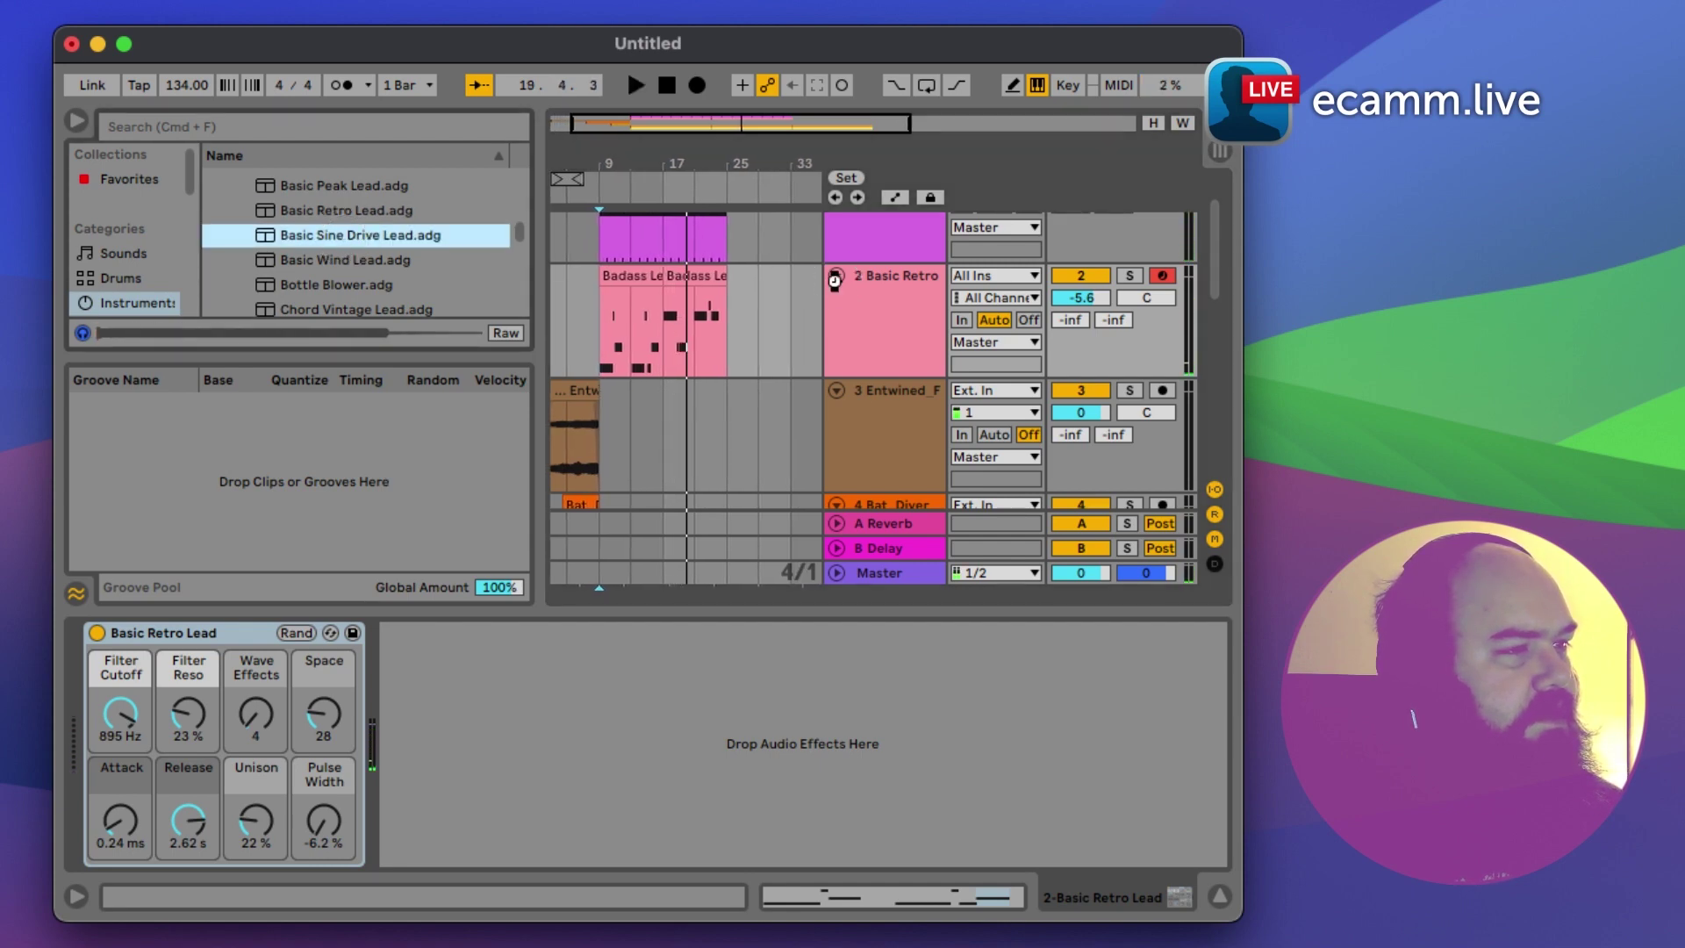
Step: Play from bars 17 and 9 and set the lead track volume to -6.6 dB
click(661, 291)
key(space)
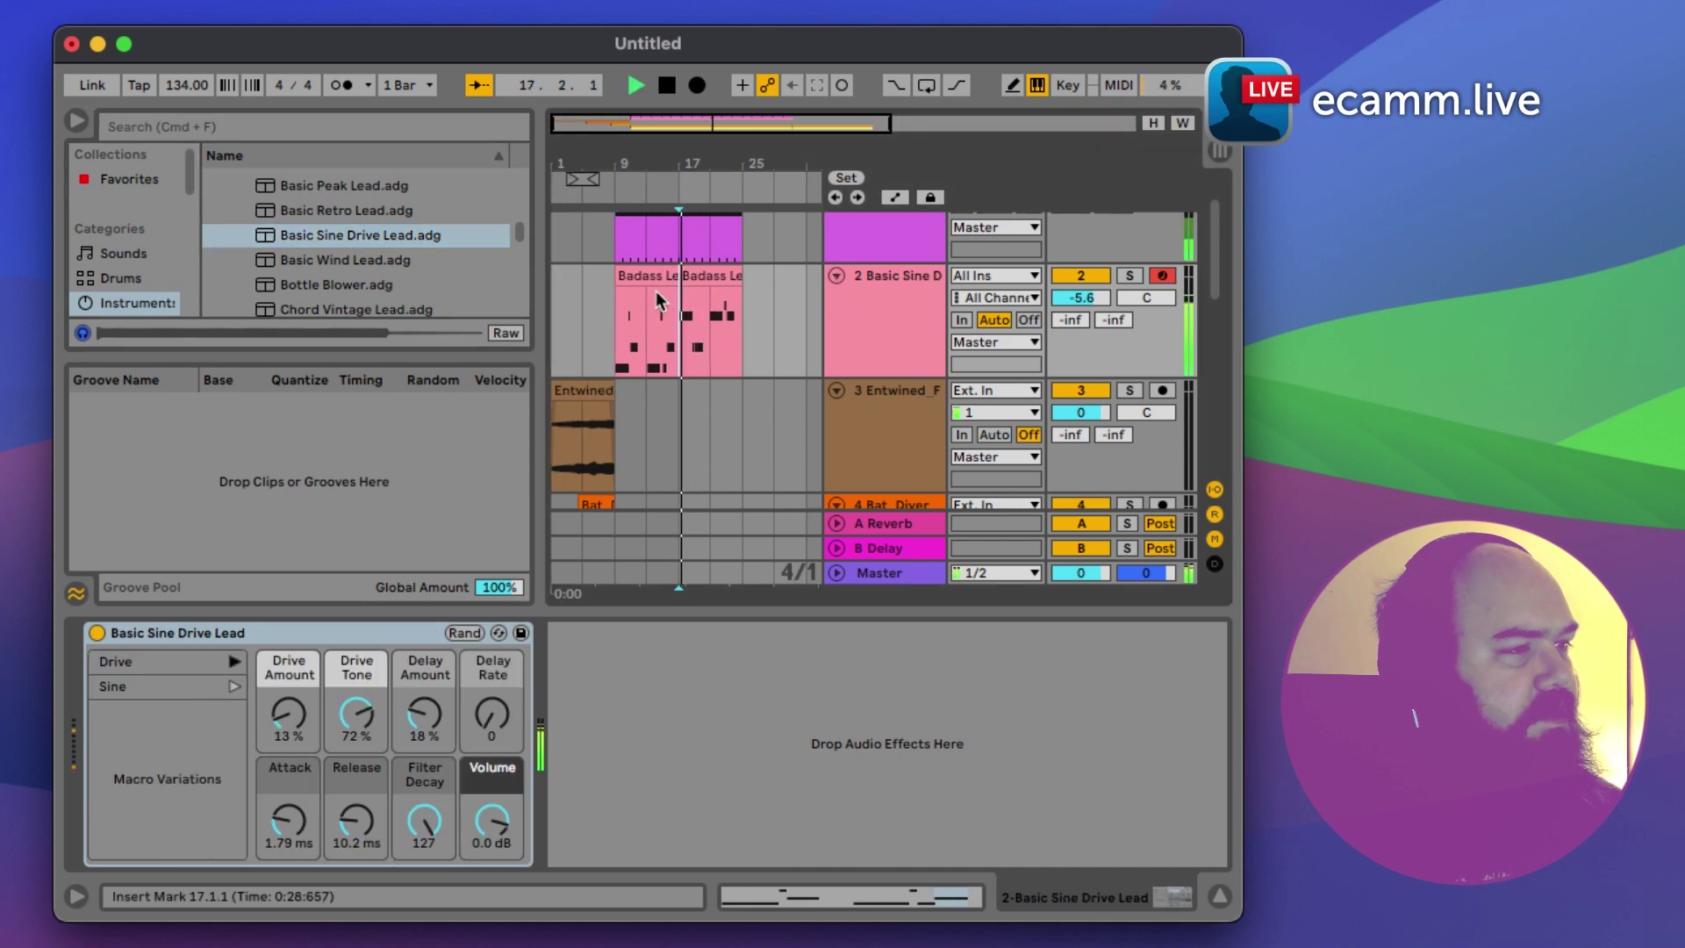
click(616, 298)
drag(1084, 296, 1086, 301)
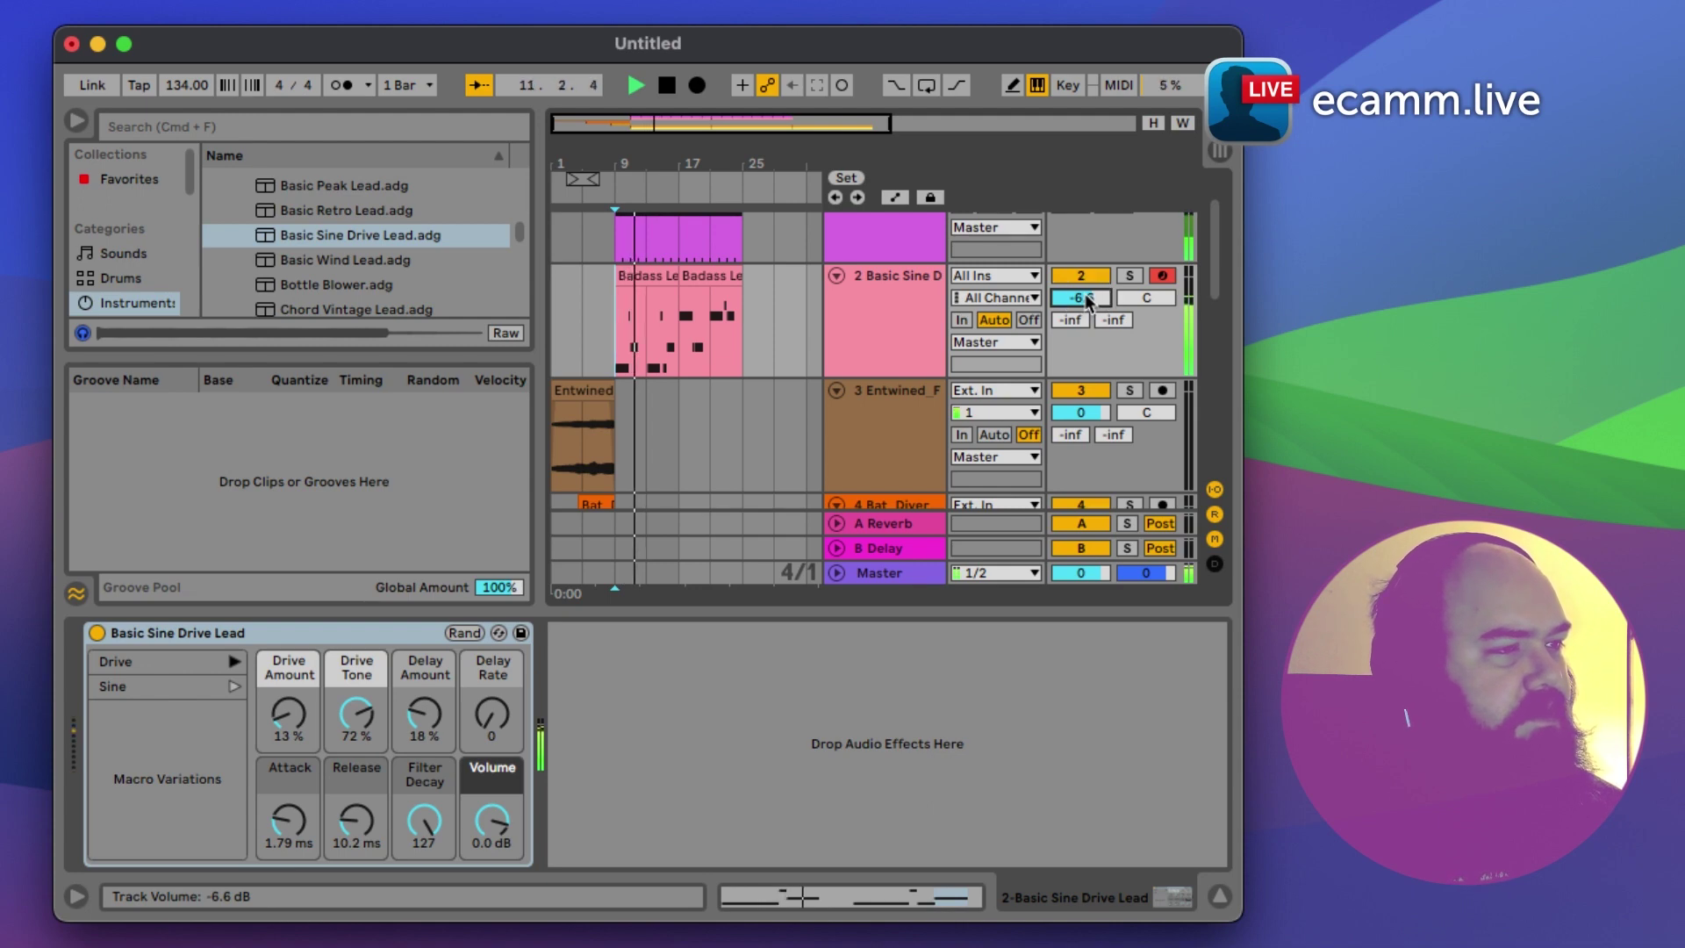
key(space)
click(644, 279)
Step: Open Badass Lead 2's notes and set the Quantize Settings grid to 1/8
double_click(644, 279)
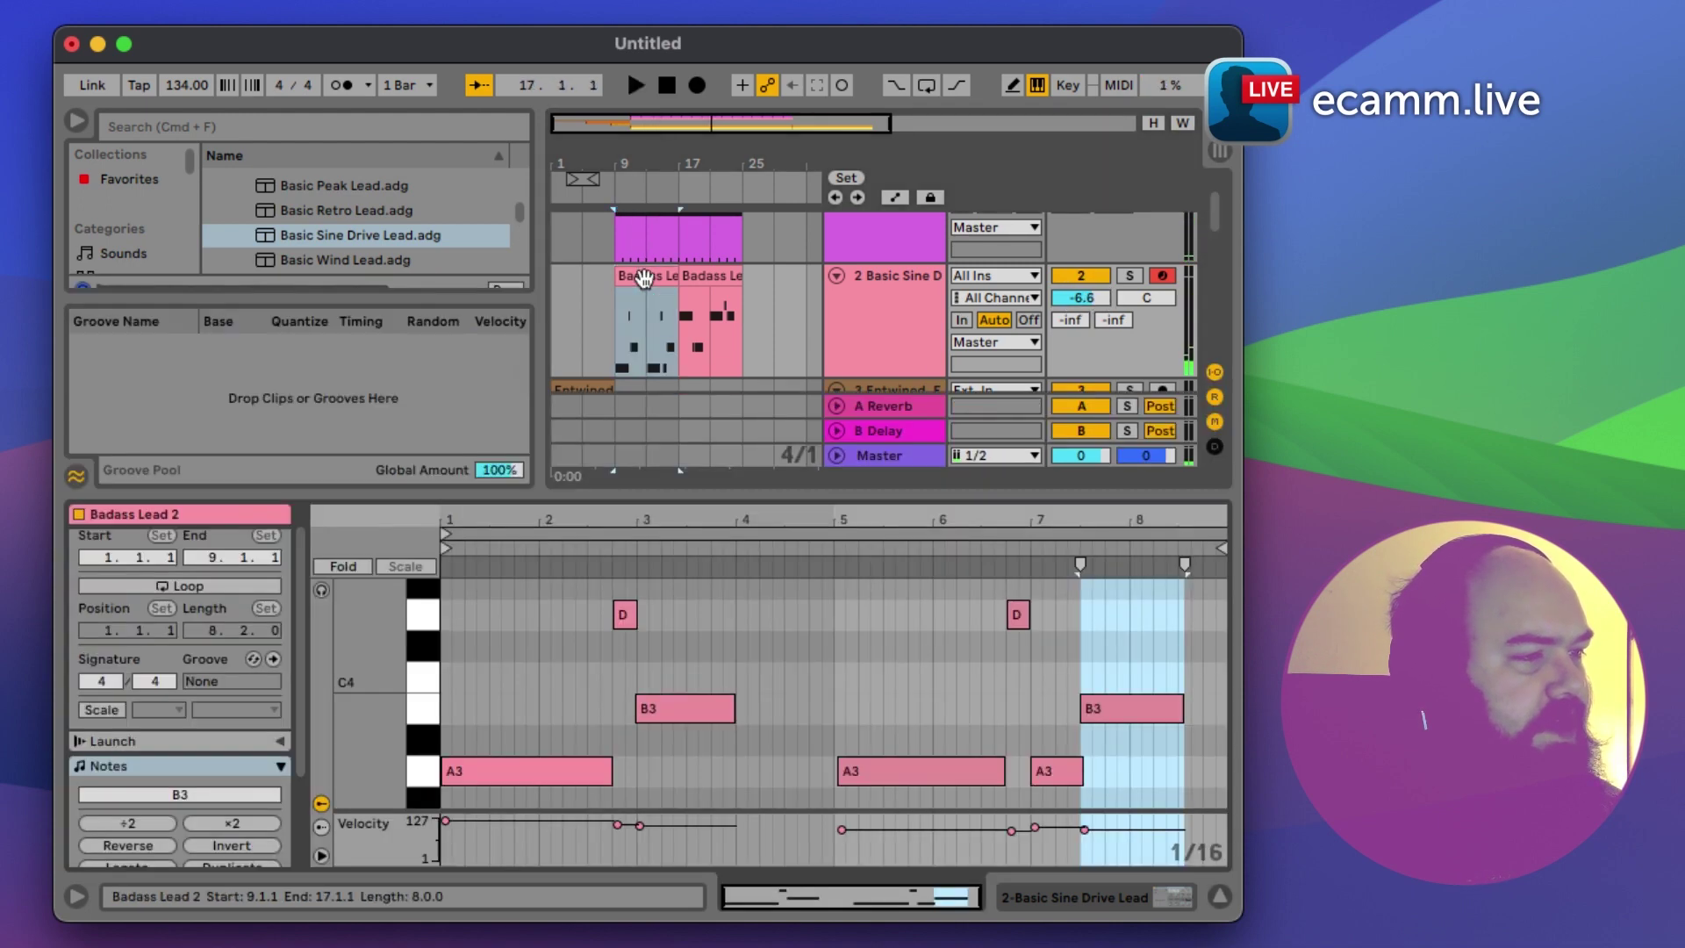
click(626, 616)
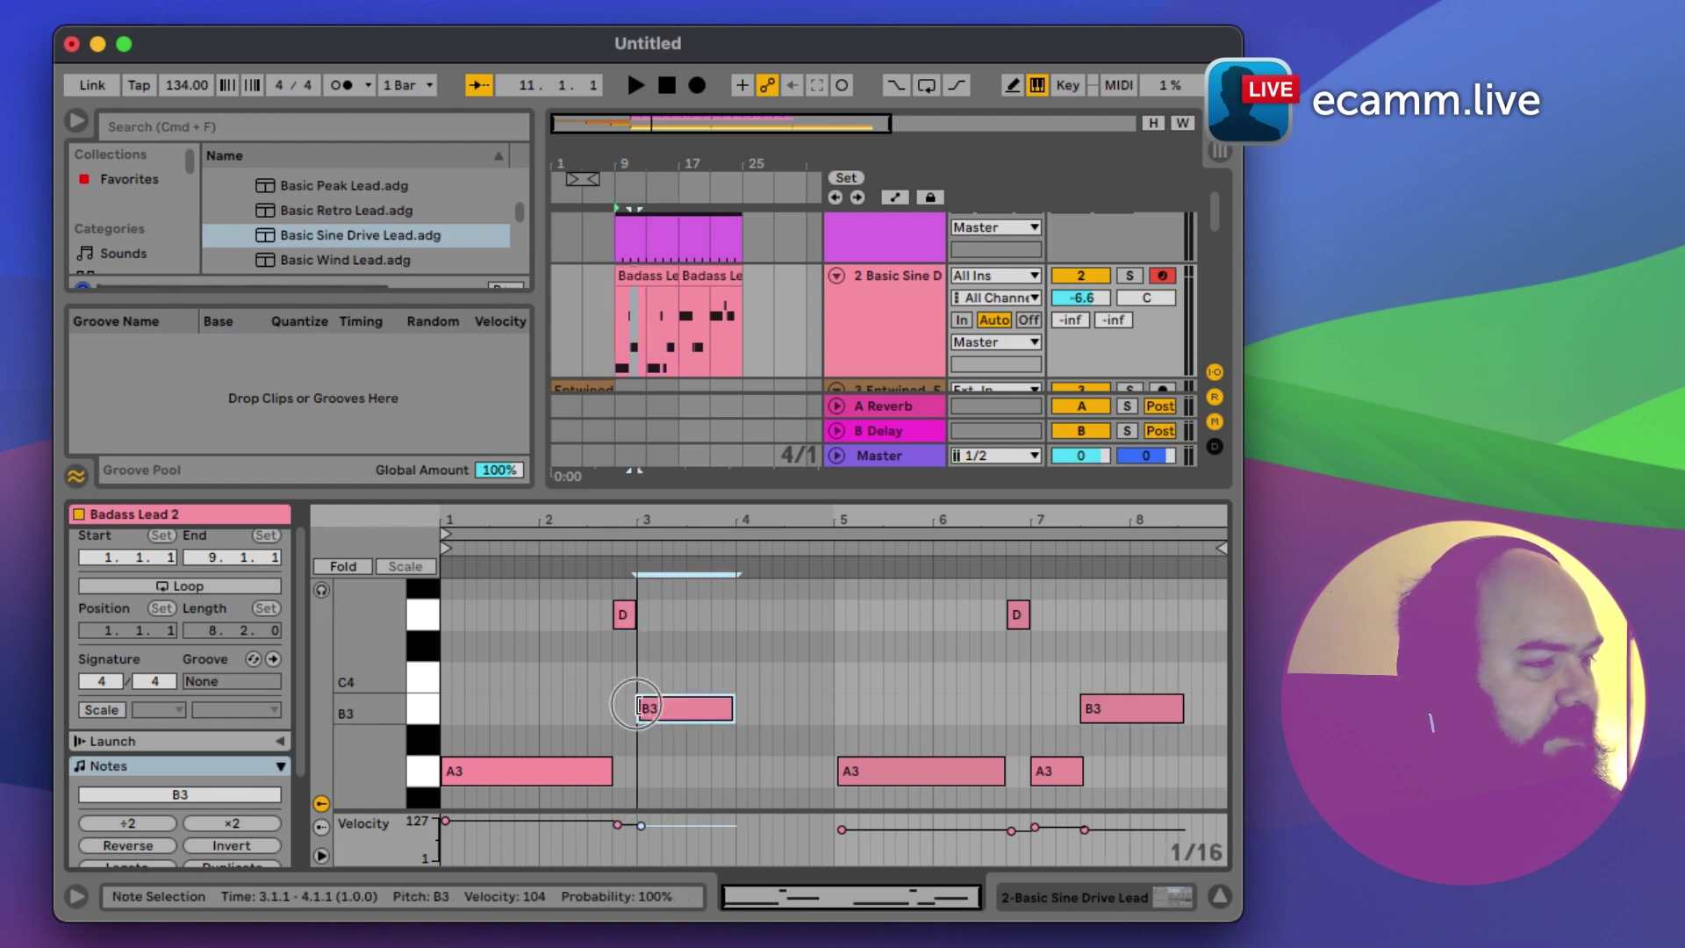
click(665, 678)
key(super+shift+u)
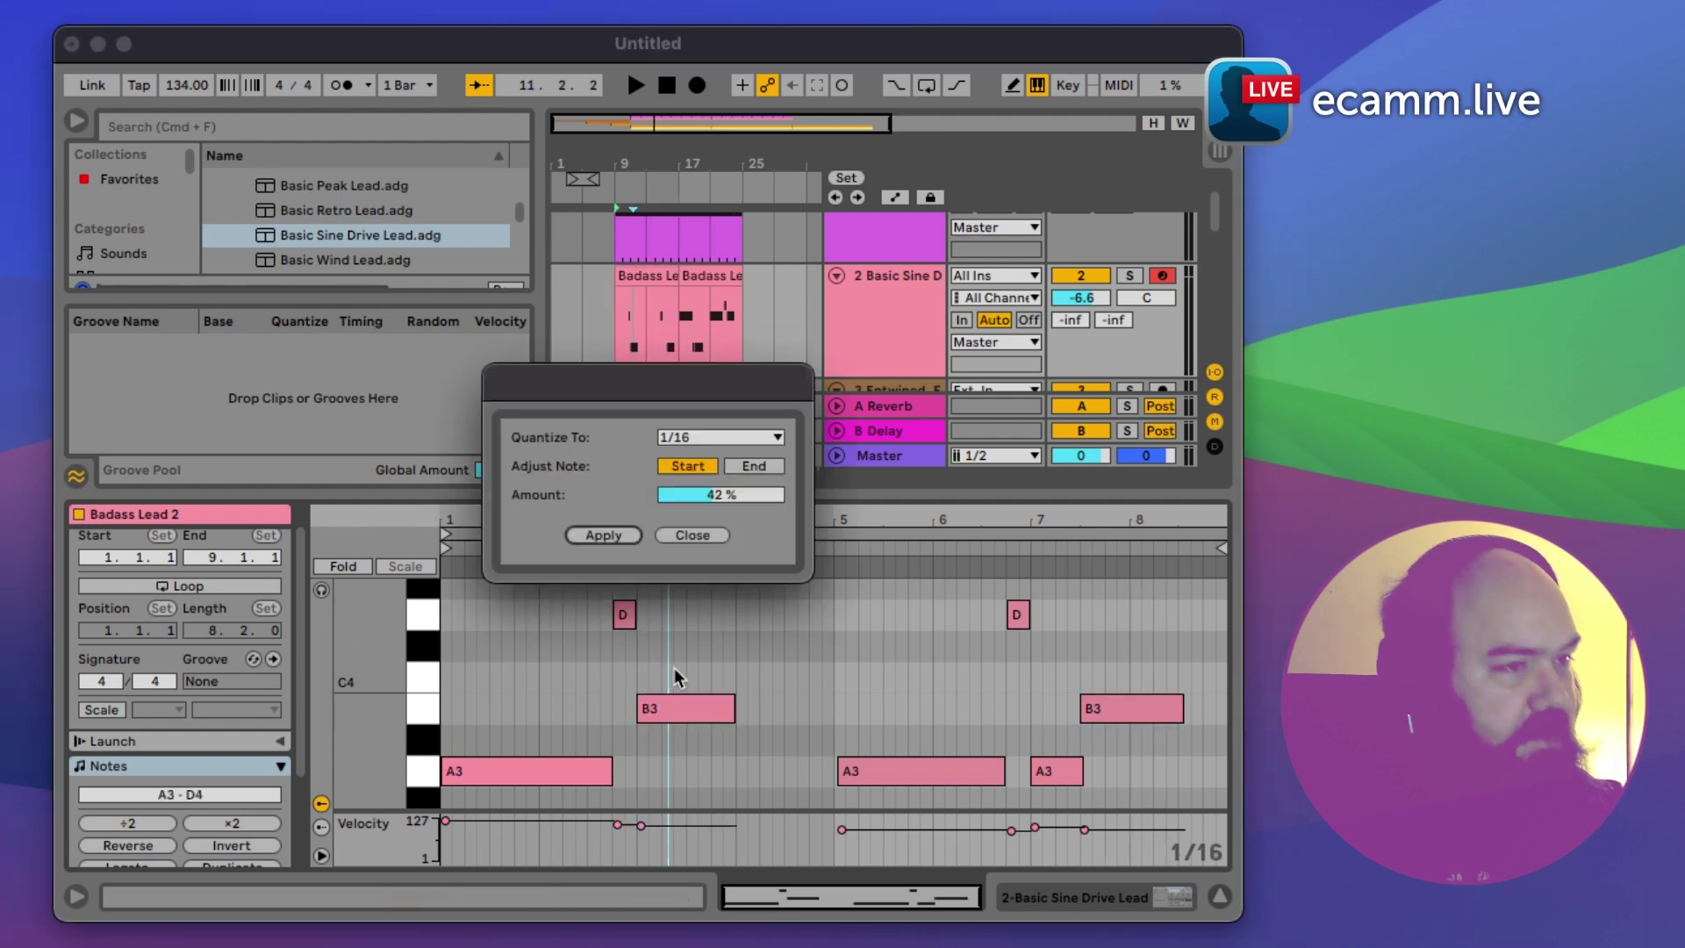
click(690, 438)
click(690, 497)
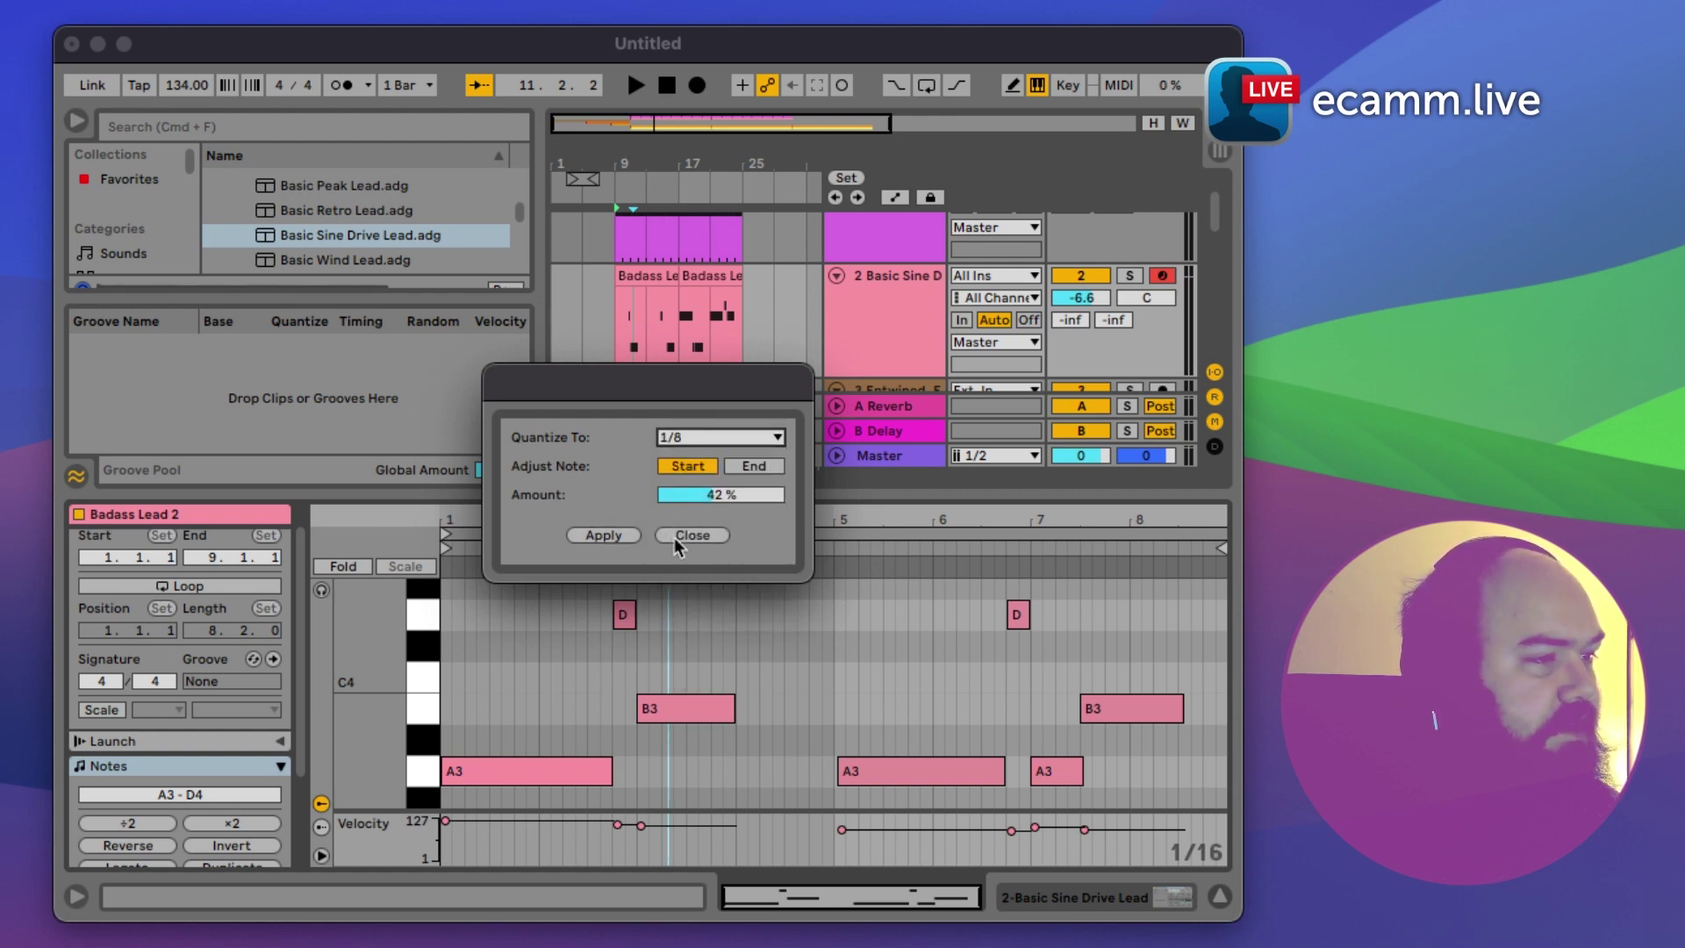
click(684, 537)
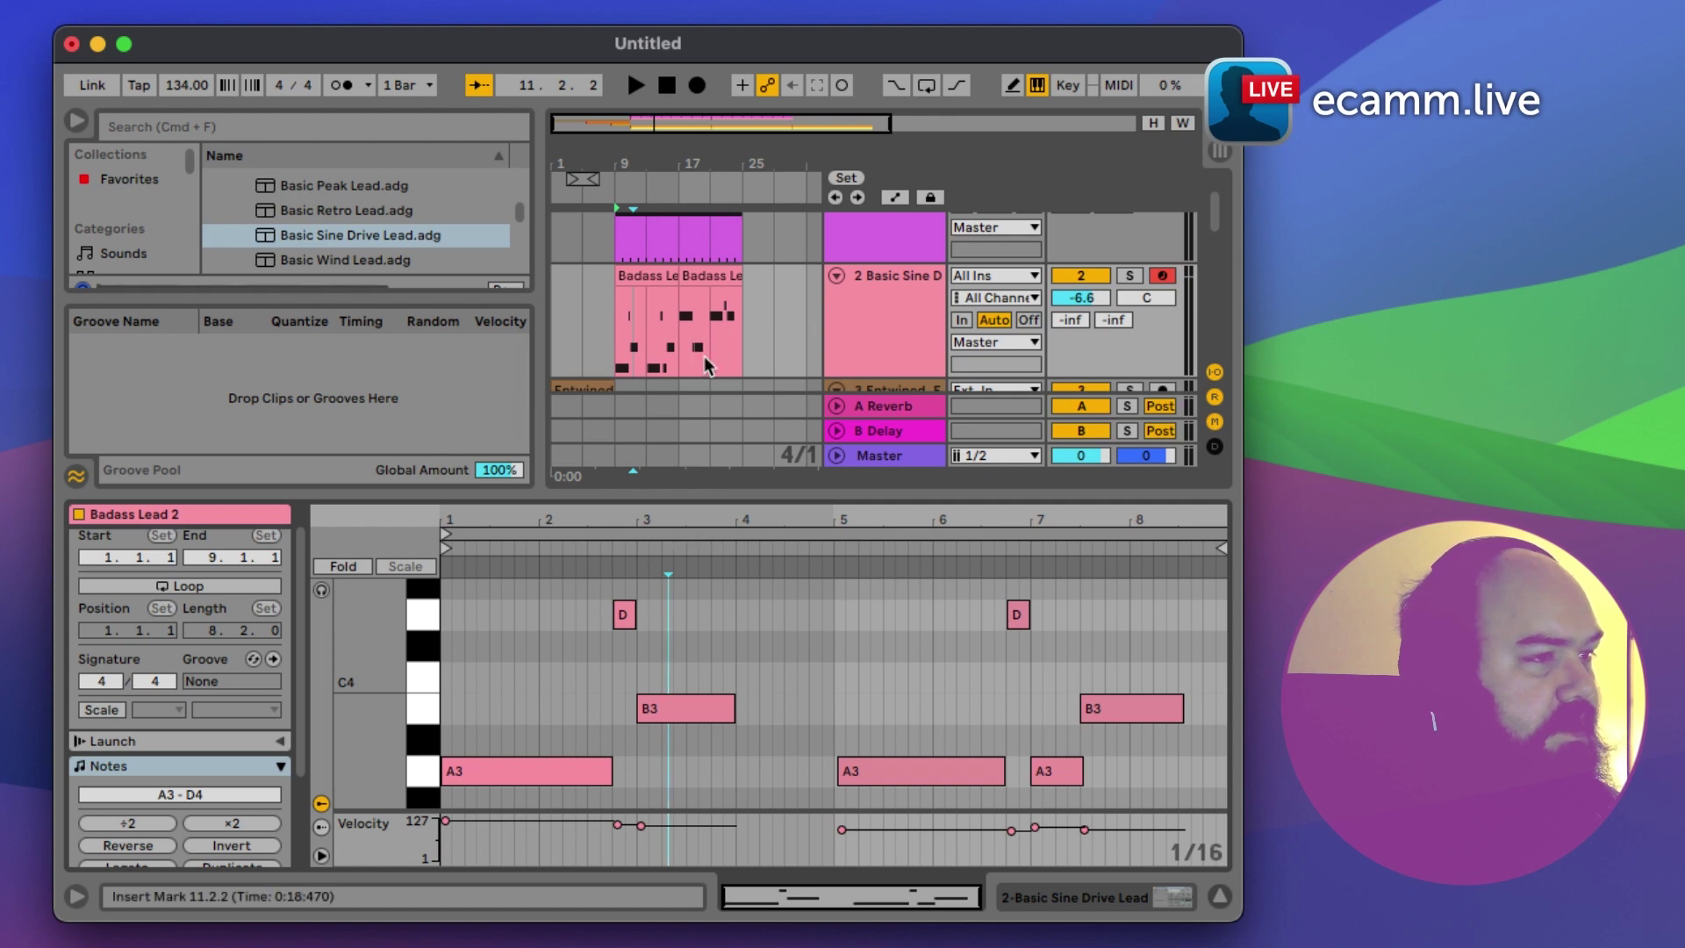
Step: Quantize all the clip's notes to 1/8 and nudge the A3 note at bar 5
key(super+a)
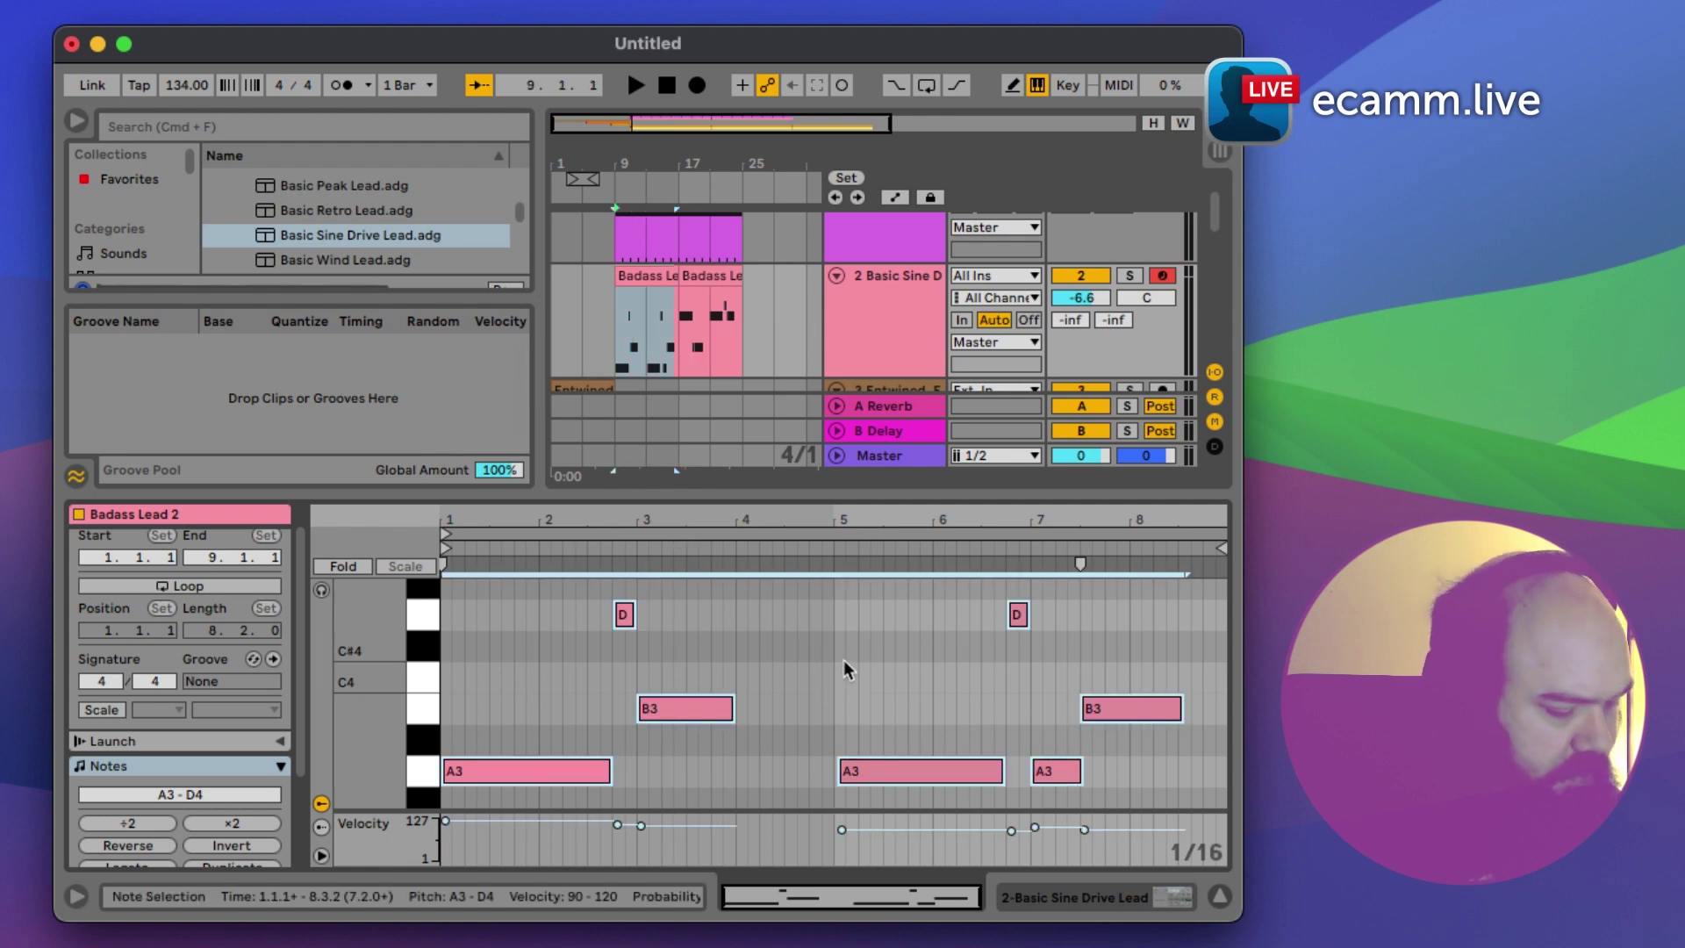
key(super+shift+u)
key(Return)
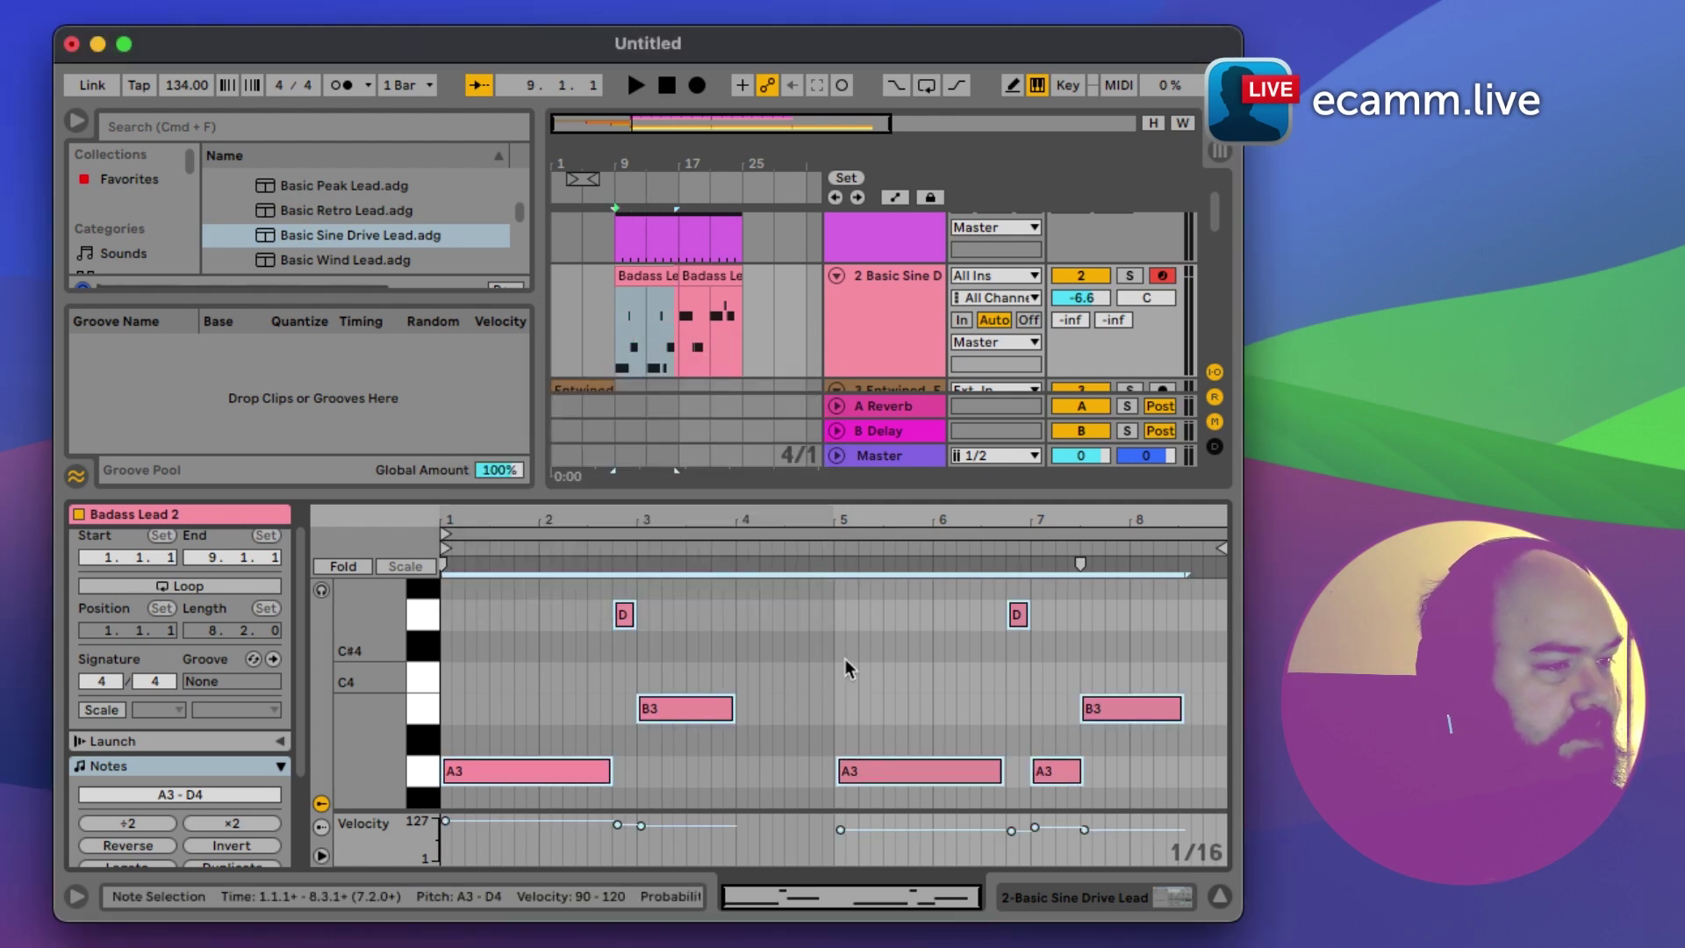
click(874, 771)
drag(876, 767, 868, 767)
click(818, 749)
Step: Audition the edit from bar 9, select all seven notes, and open the next Badass Lead clip
key(space)
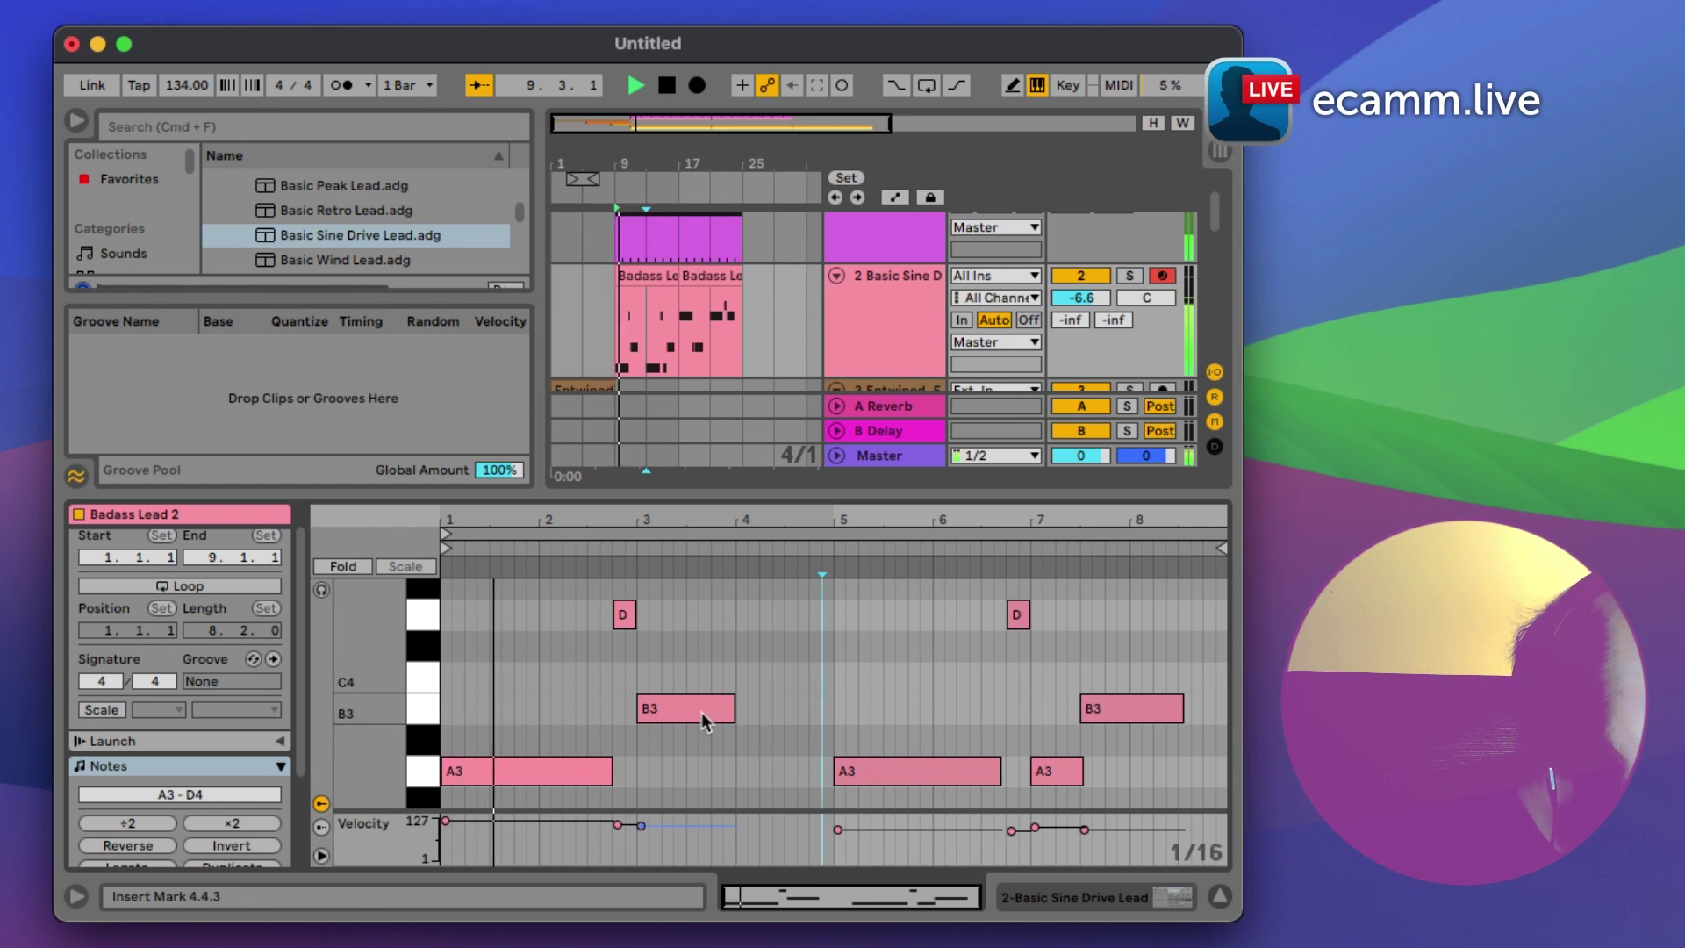
key(space)
click(613, 323)
key(space)
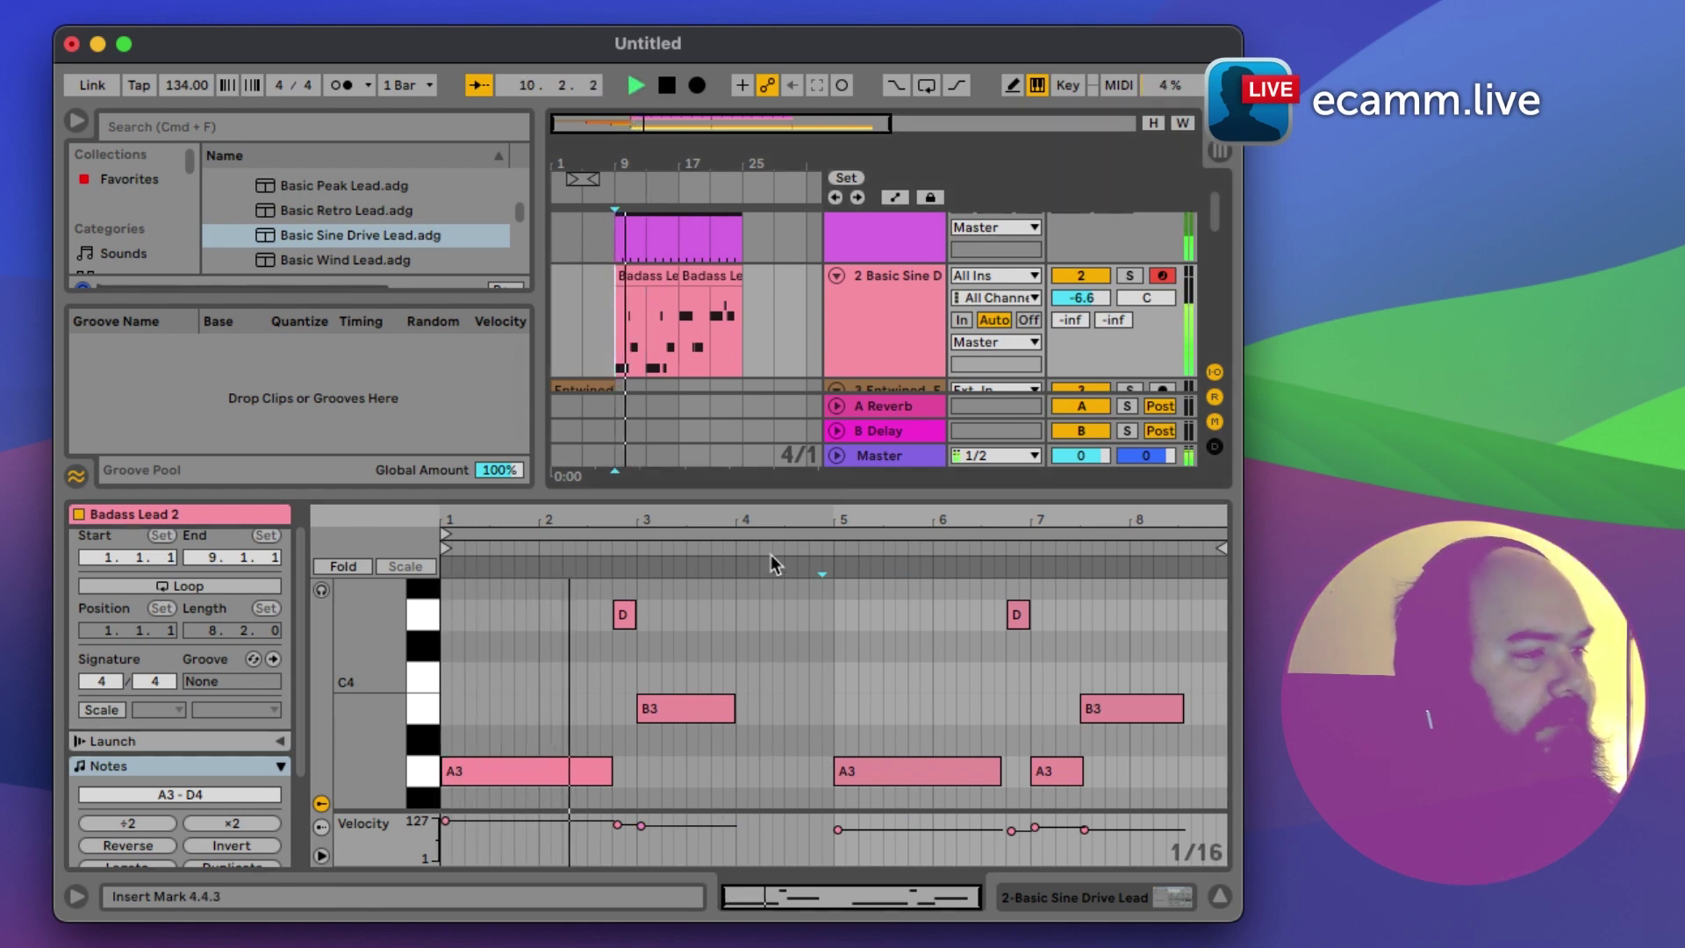
key(space)
click(809, 693)
key(super+a)
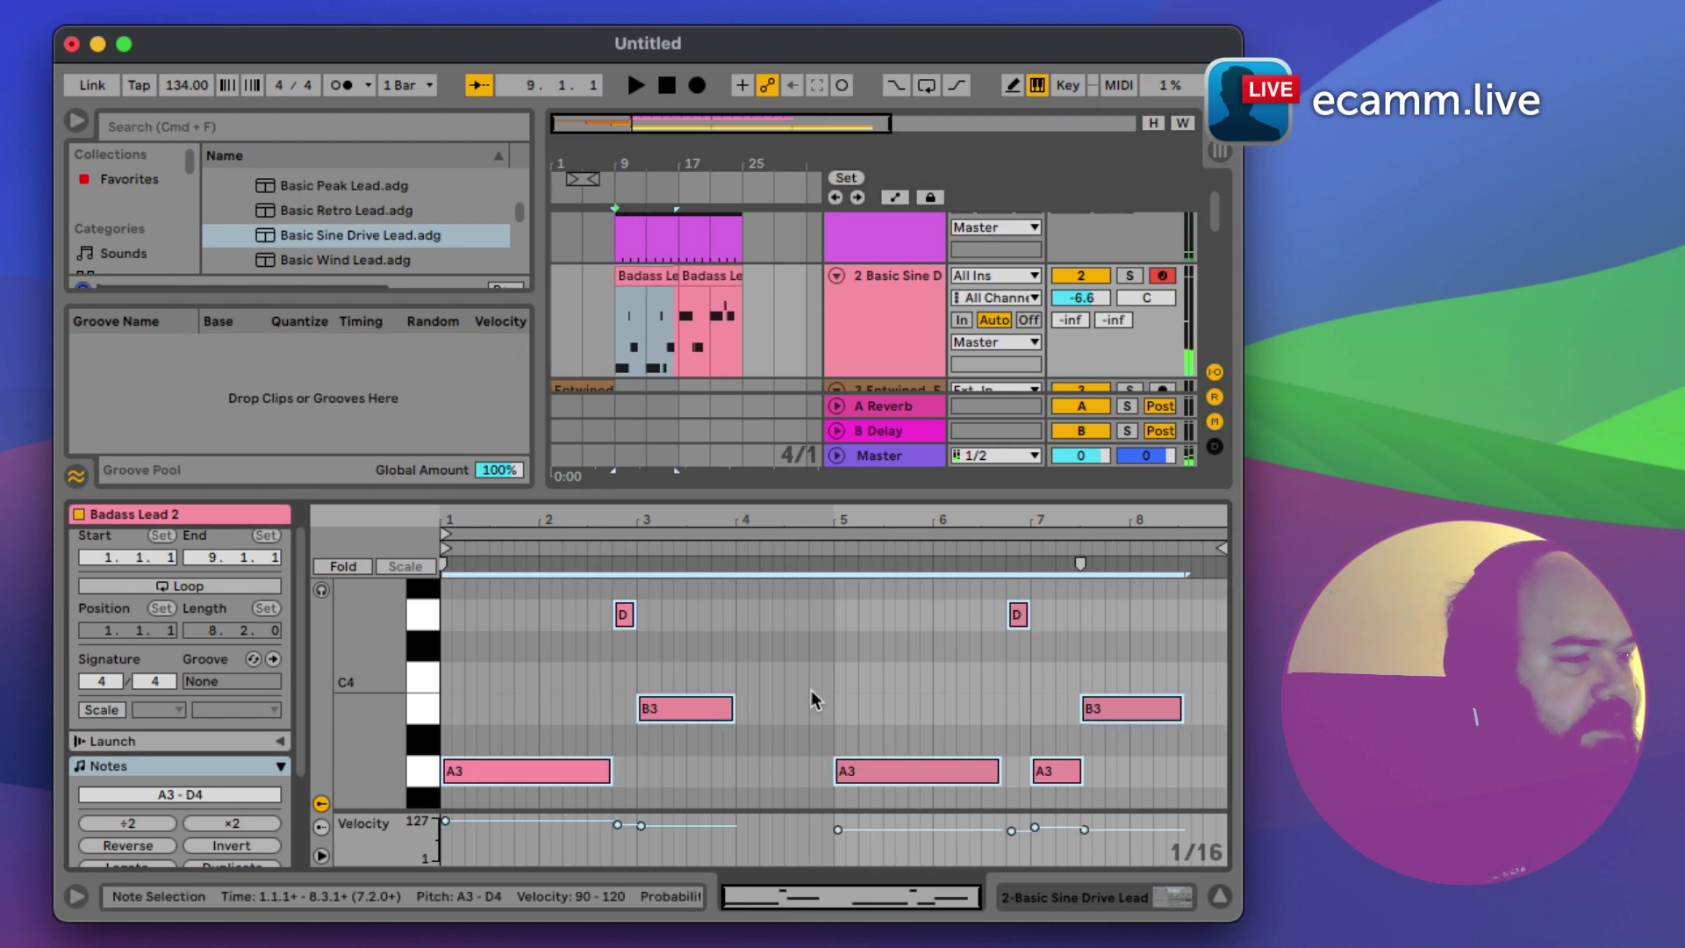
click(707, 277)
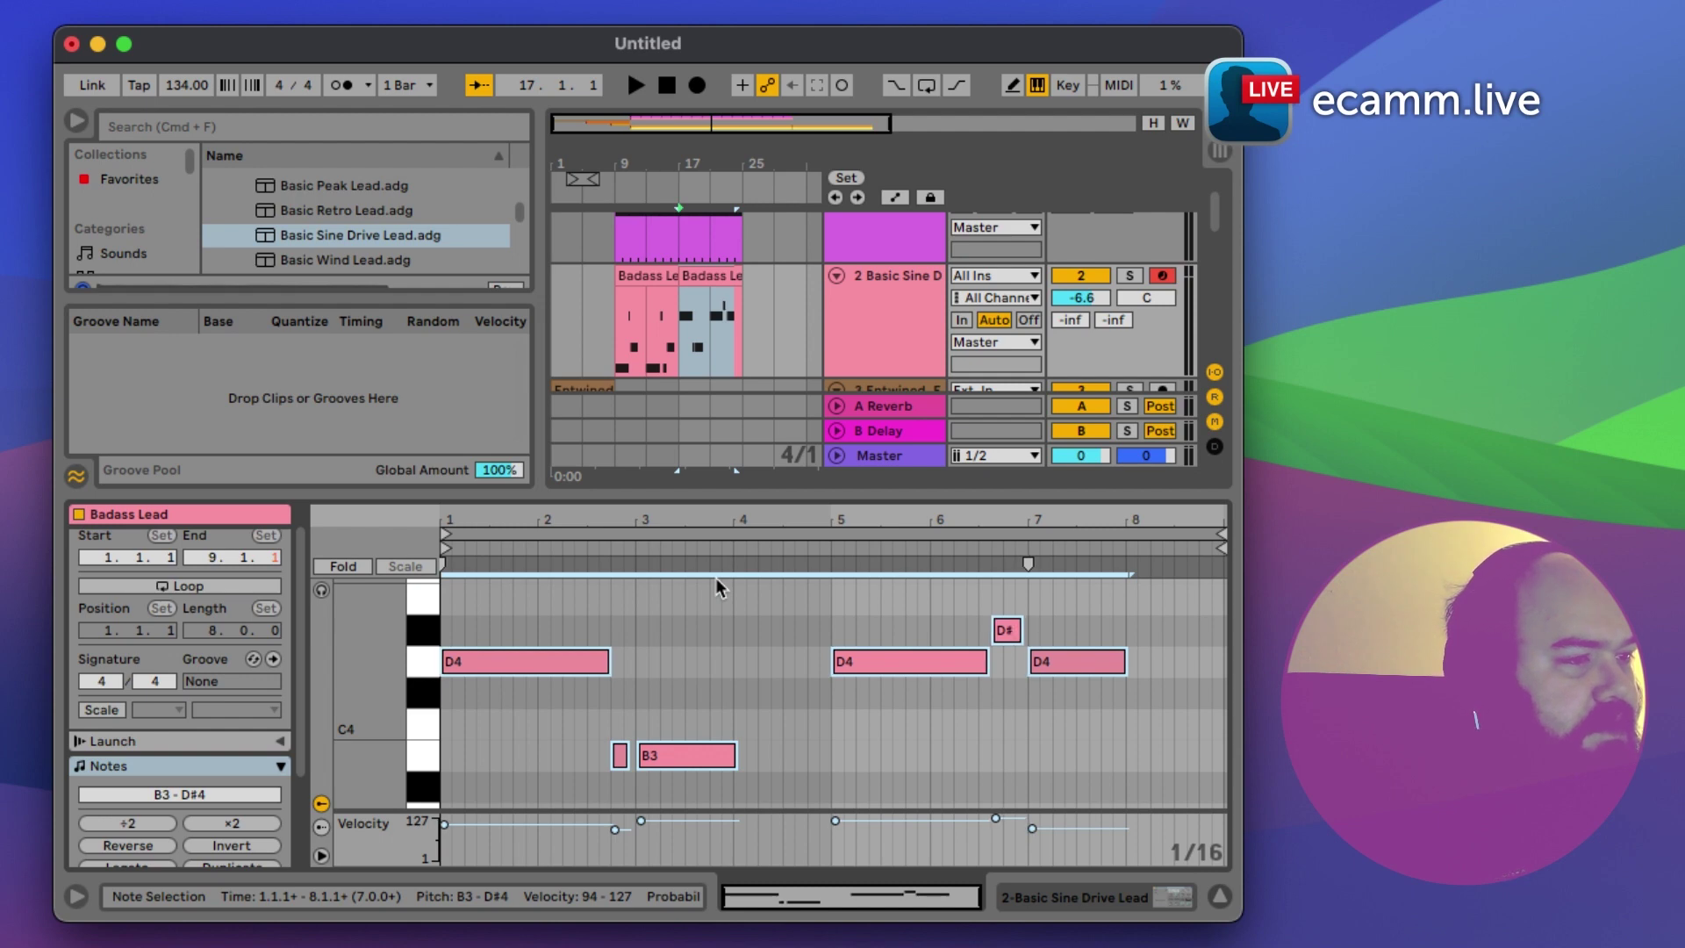
Step: Audition Badass Lead 2 from bar 9 and again from near bar 7
click(616, 308)
key(space)
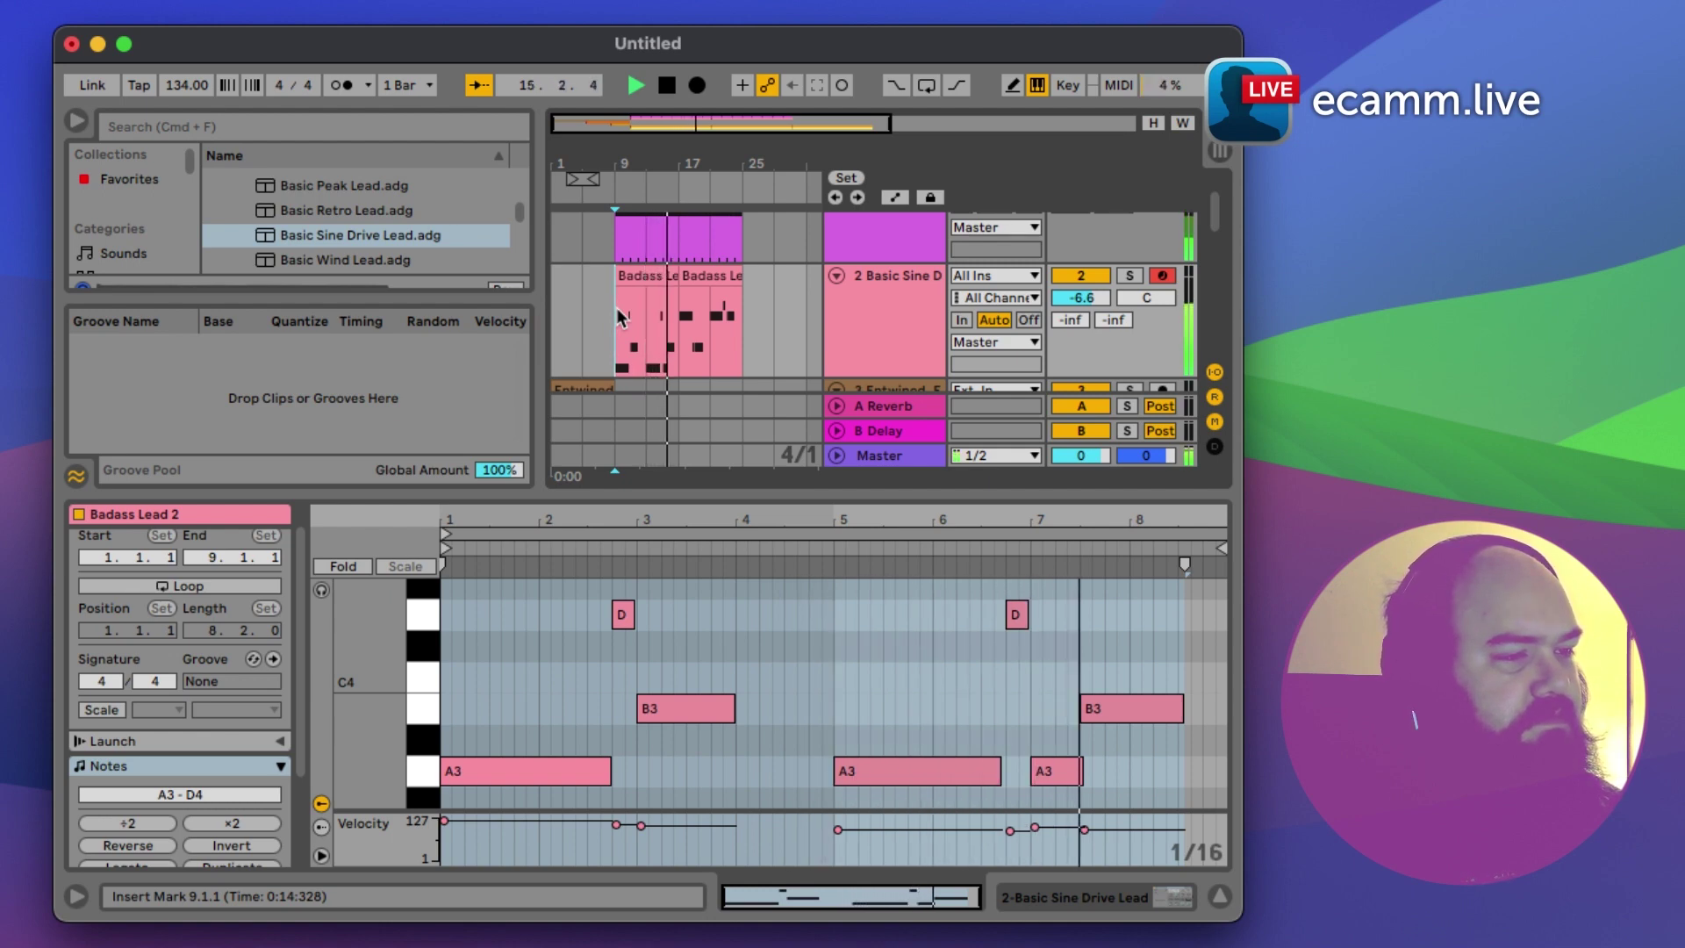
key(space)
click(1074, 774)
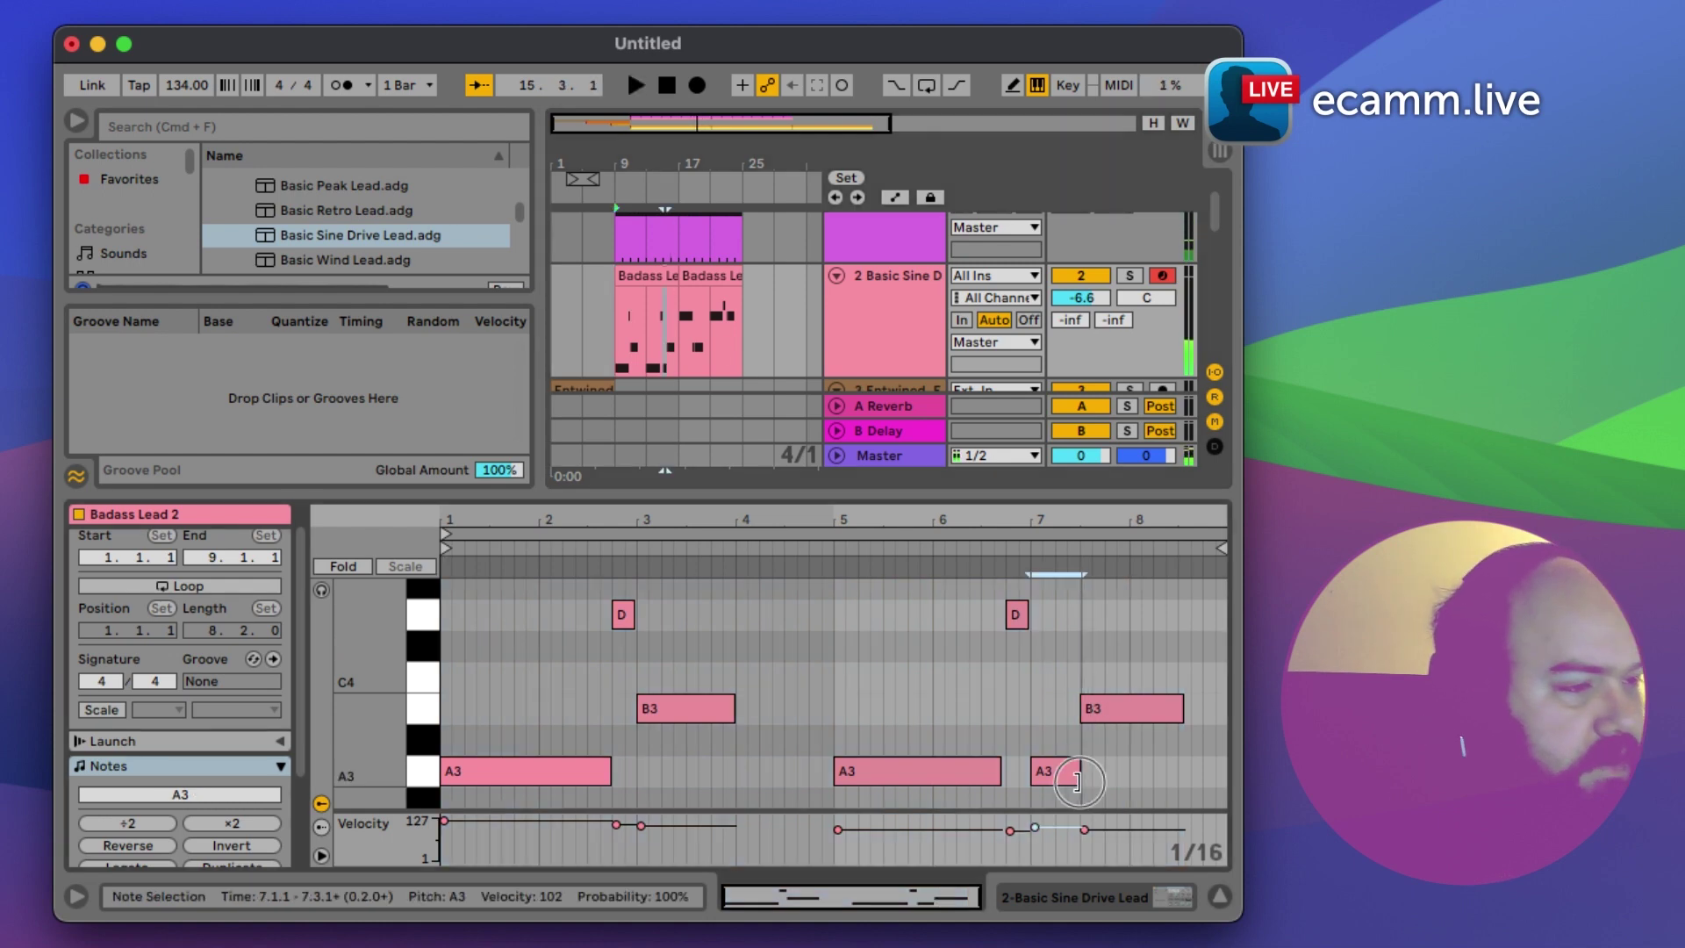
click(1005, 546)
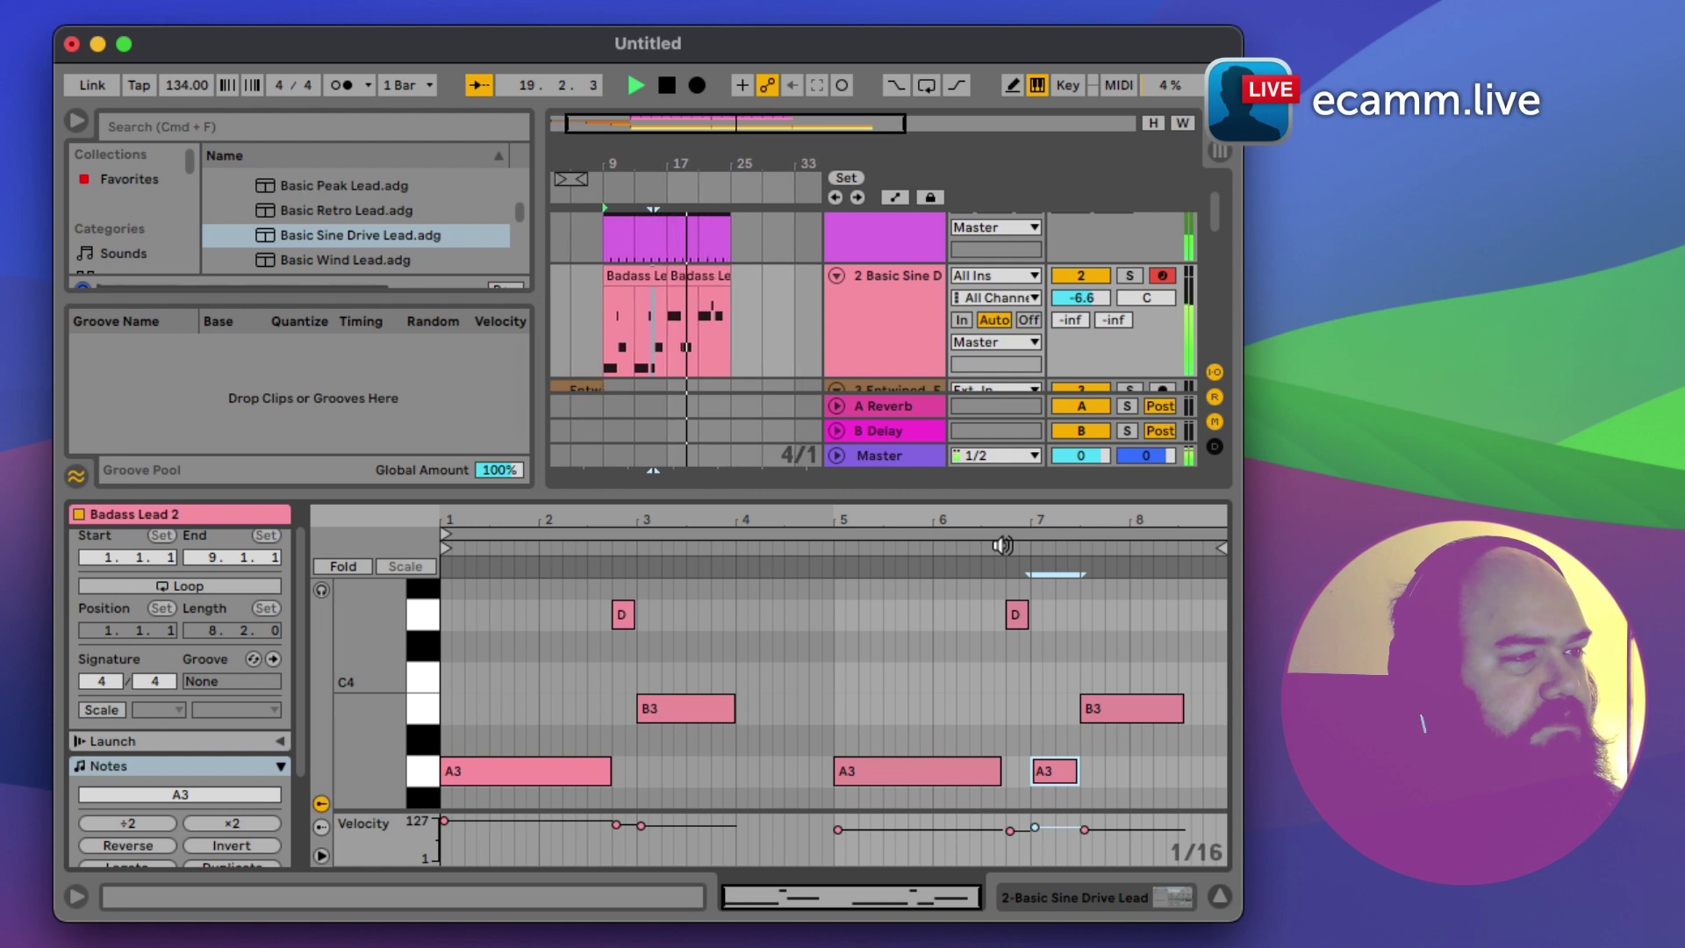
key(space)
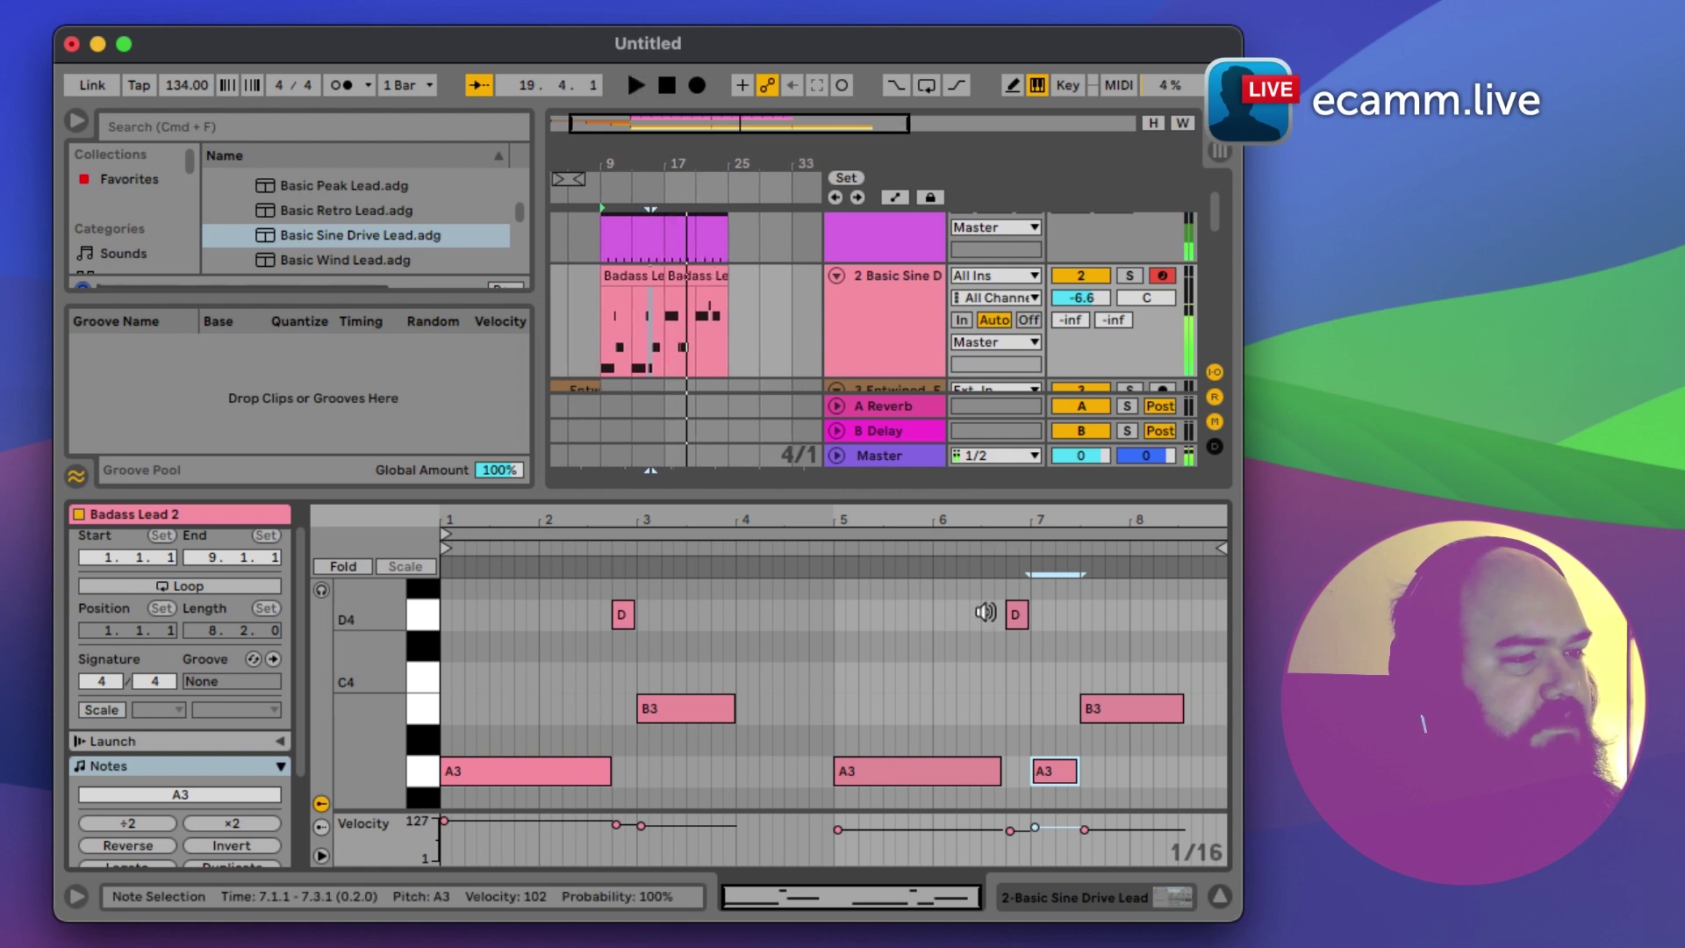
Step: Play the Badass Lead clip from its start, inspect the D#4 note's options, and stop at 24.4.4
click(694, 289)
click(605, 670)
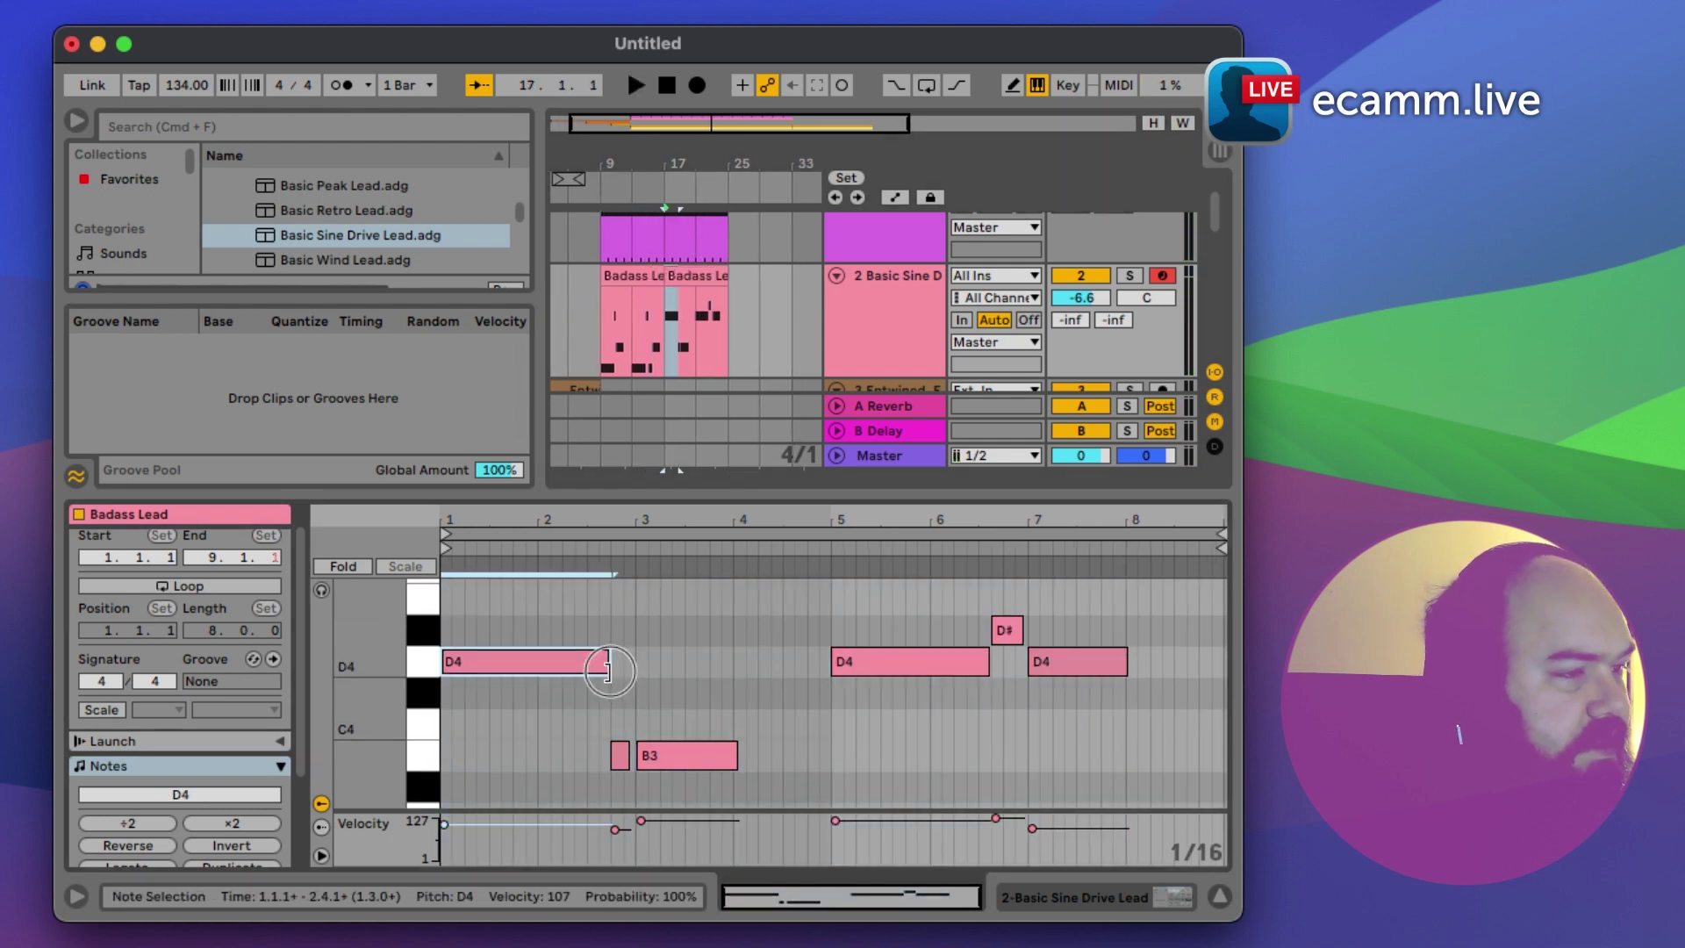
click(569, 549)
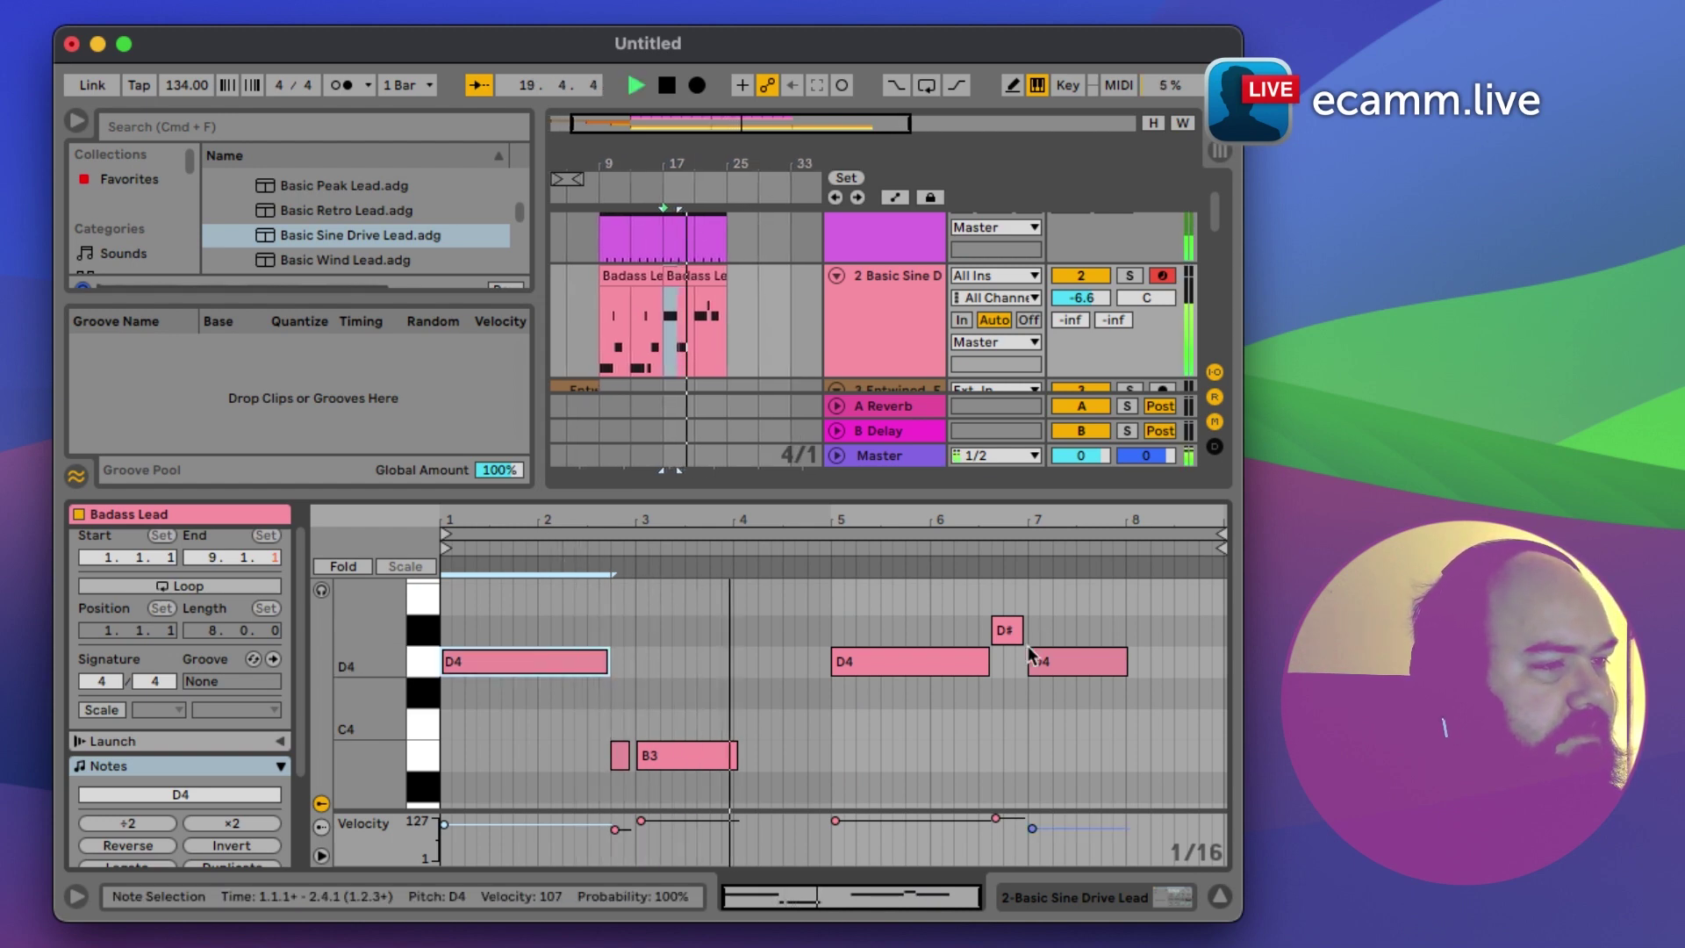
click(1004, 631)
right_click(1005, 632)
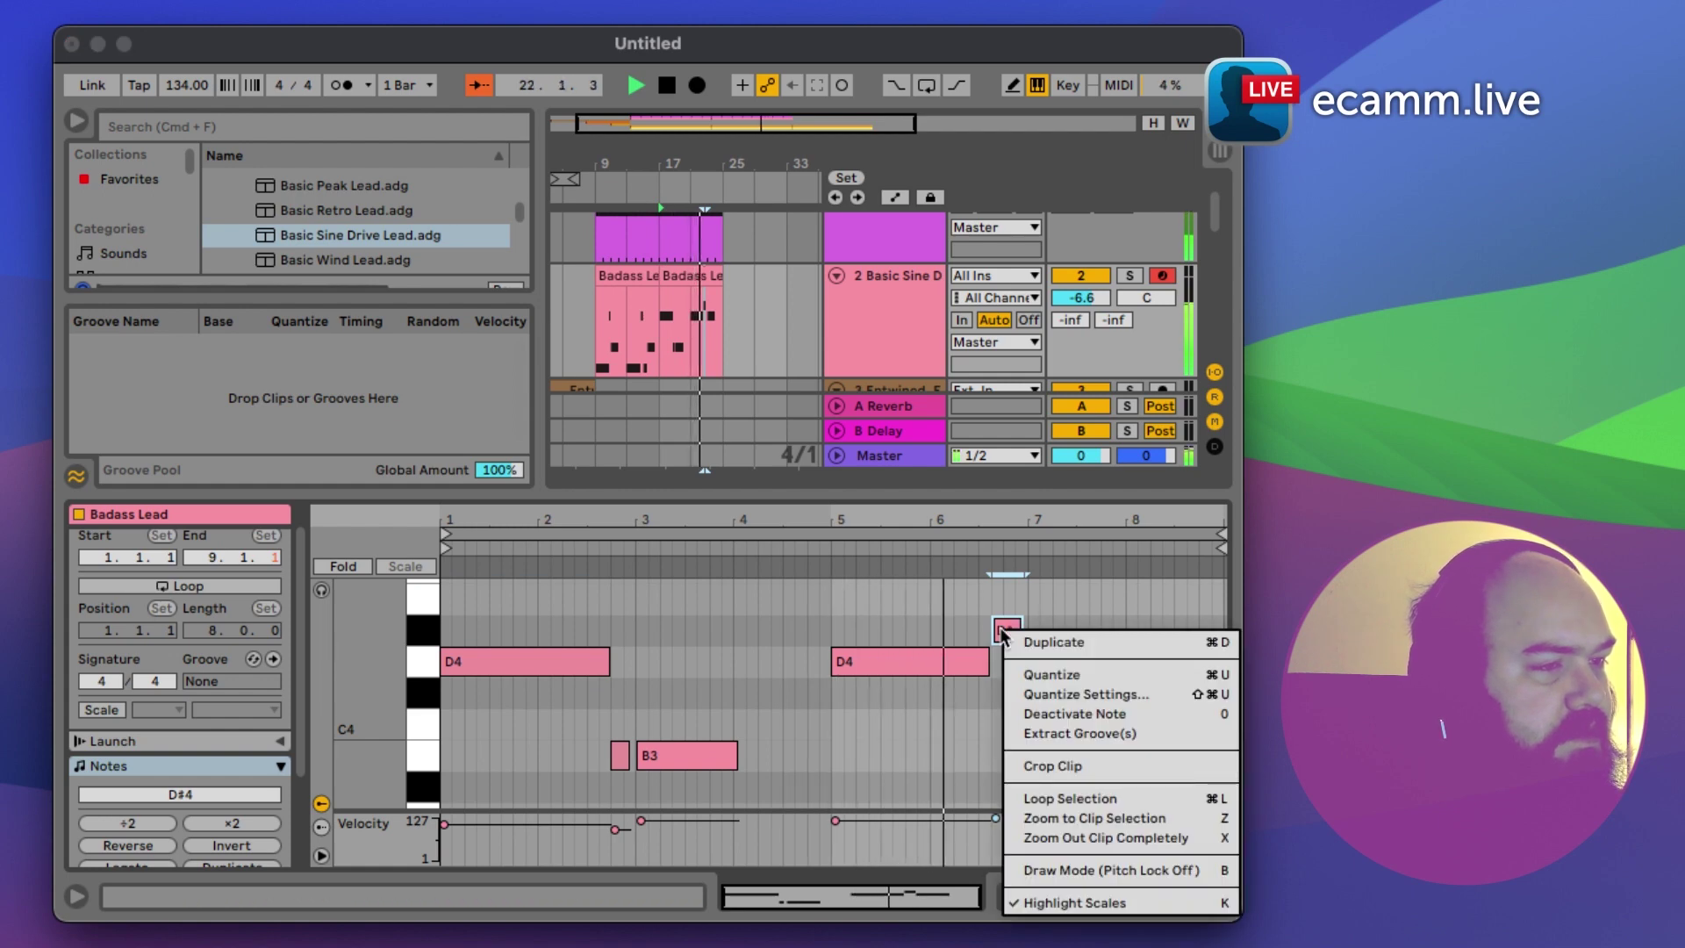
click(955, 607)
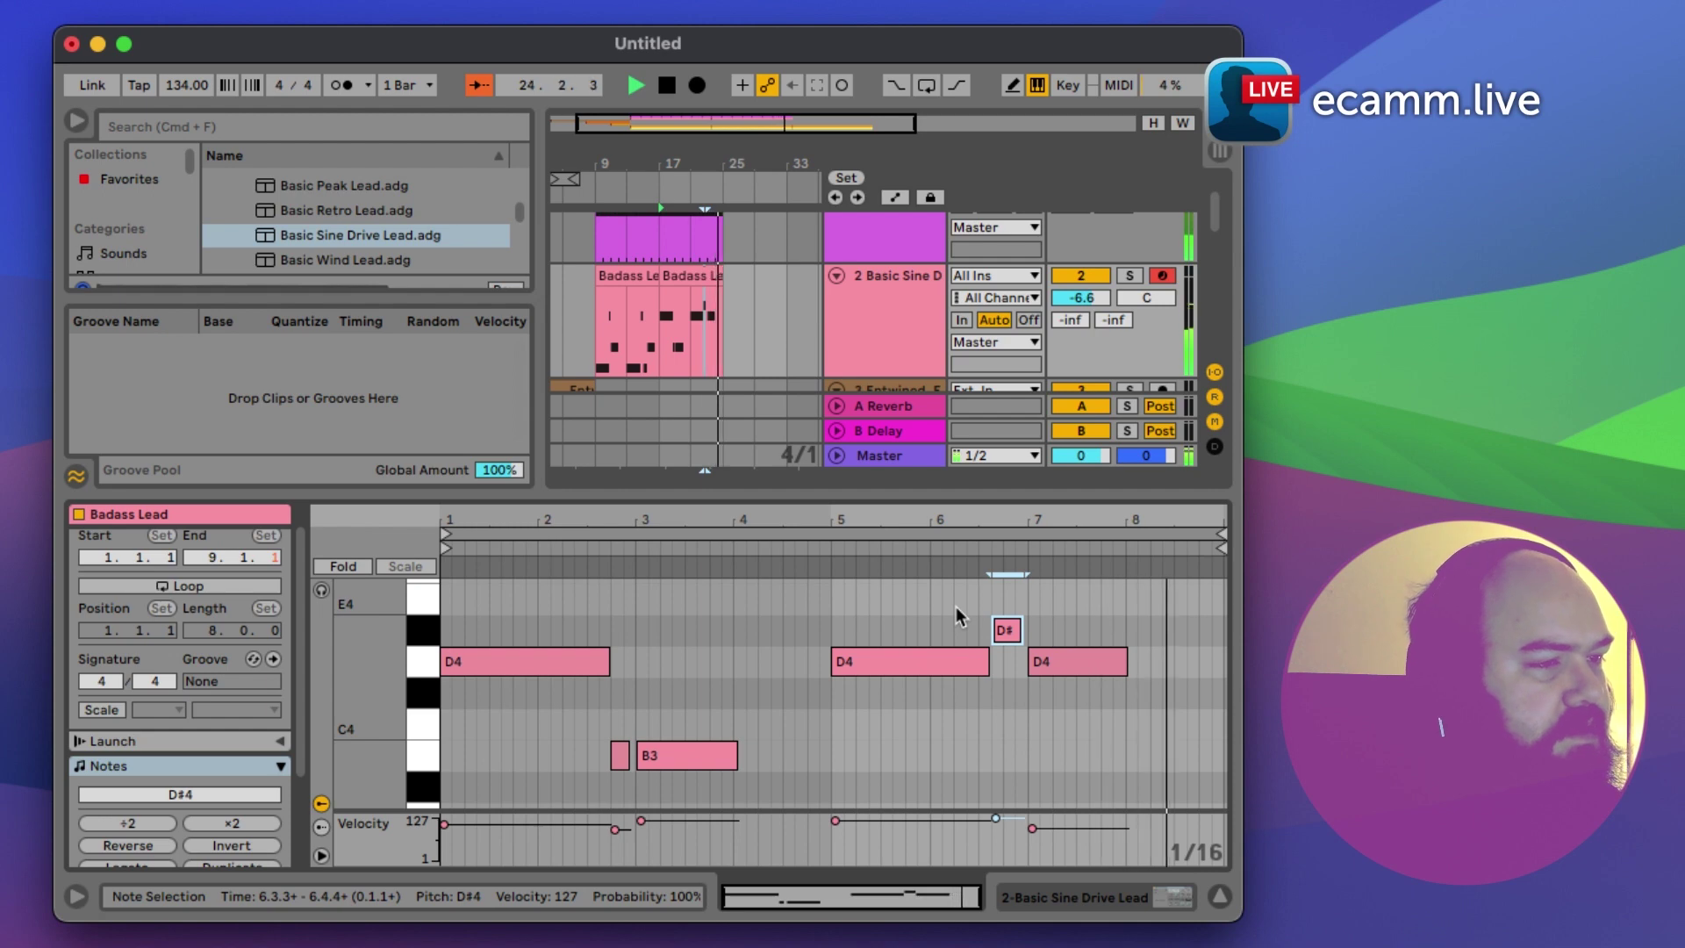
key(space)
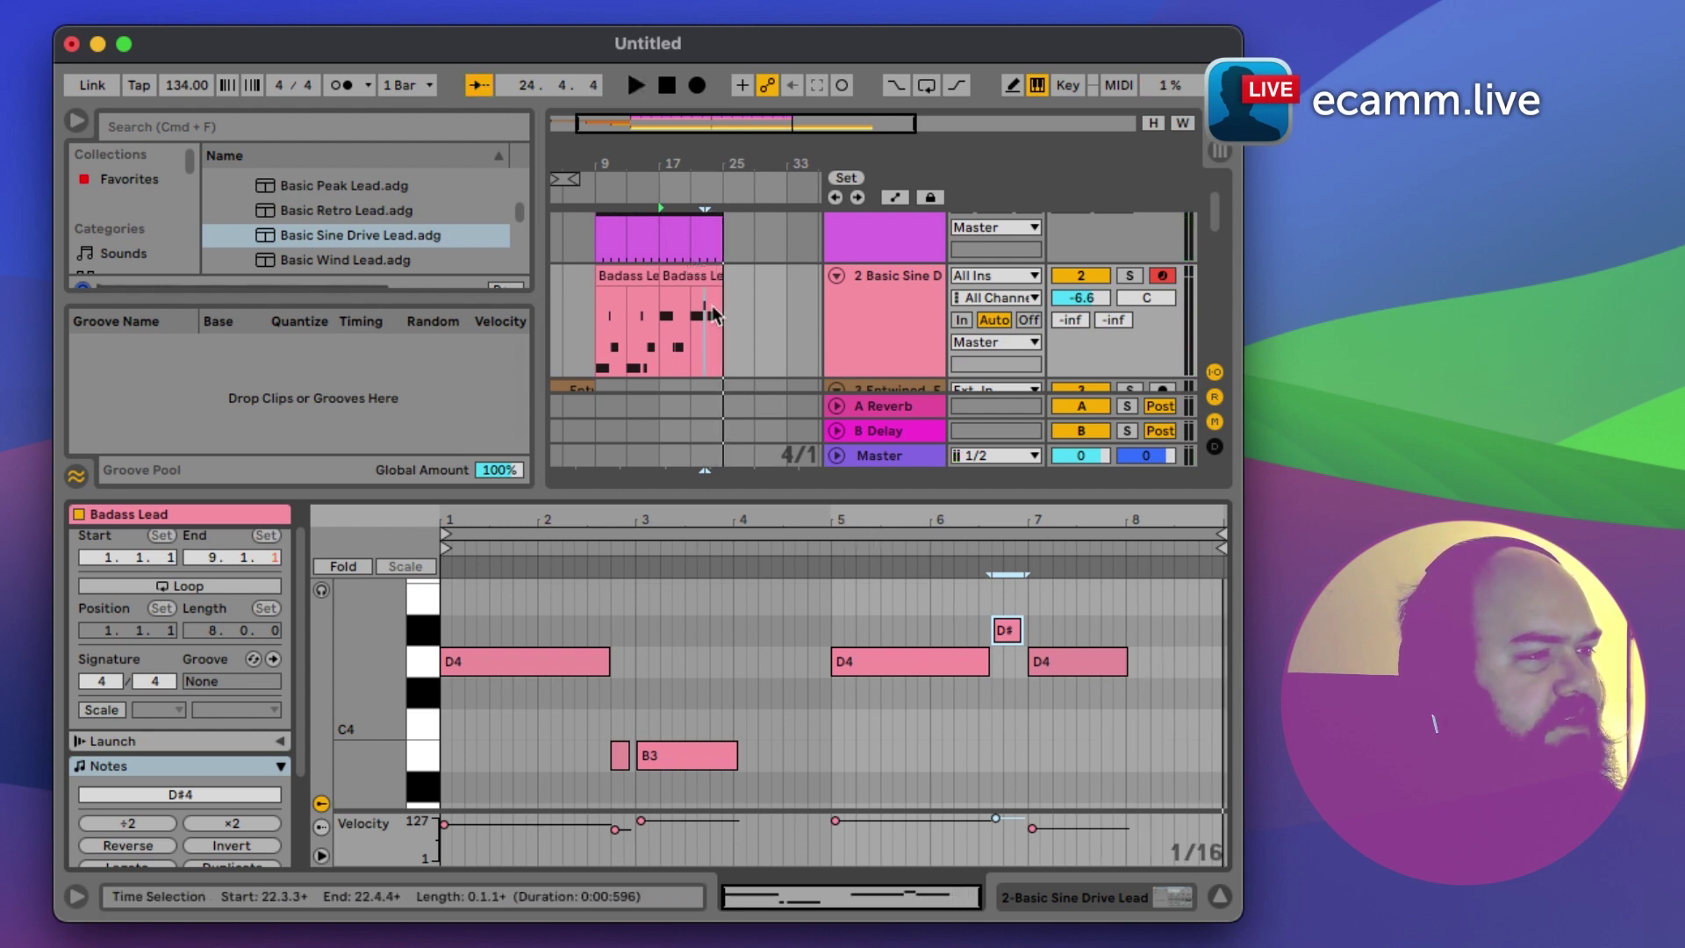
Step: Enlarge the browser's file list area
scroll(713, 304, left, 1)
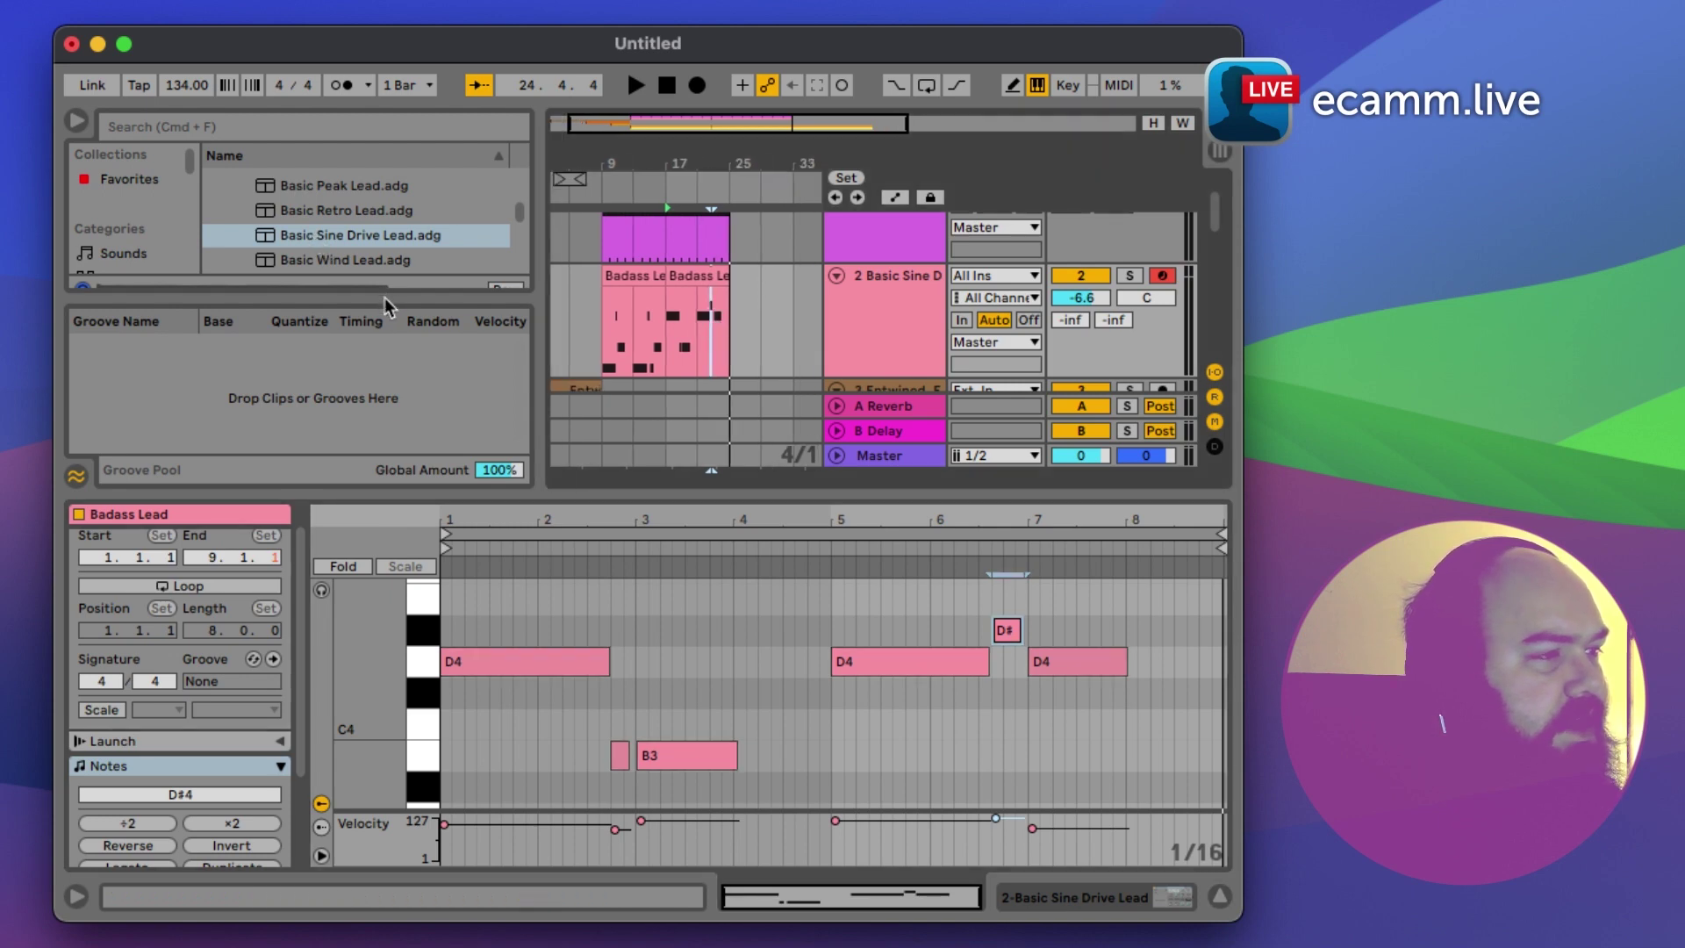
drag(384, 305, 382, 400)
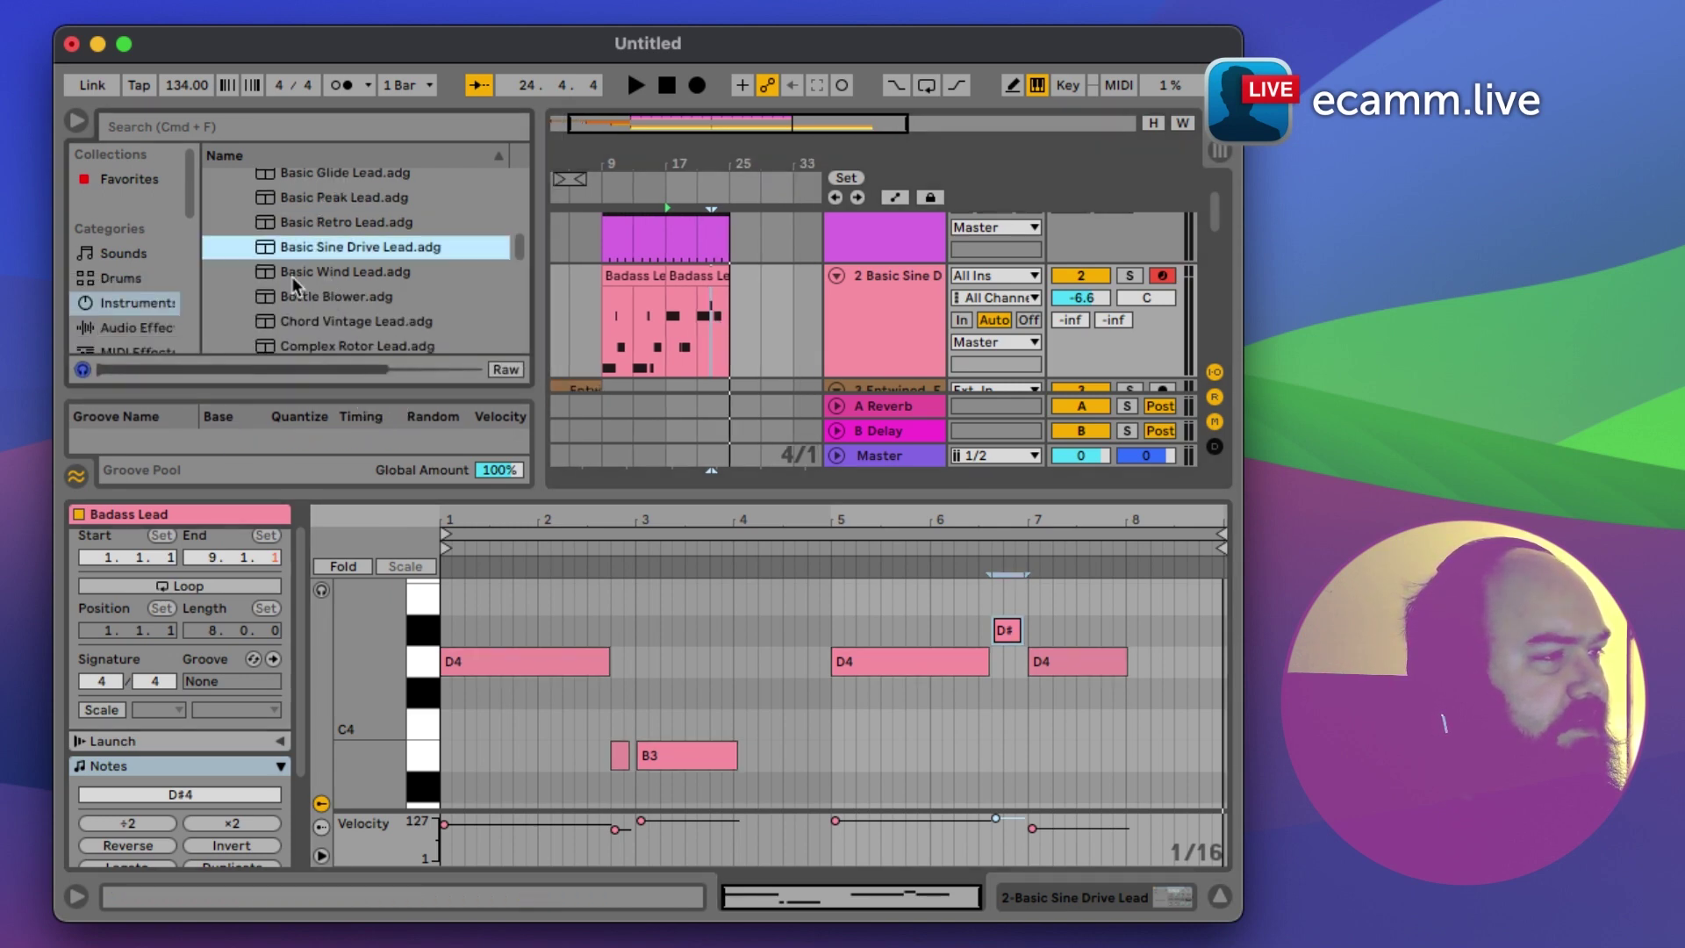
scroll(118, 276, down, 5)
scroll(120, 270, up, 3)
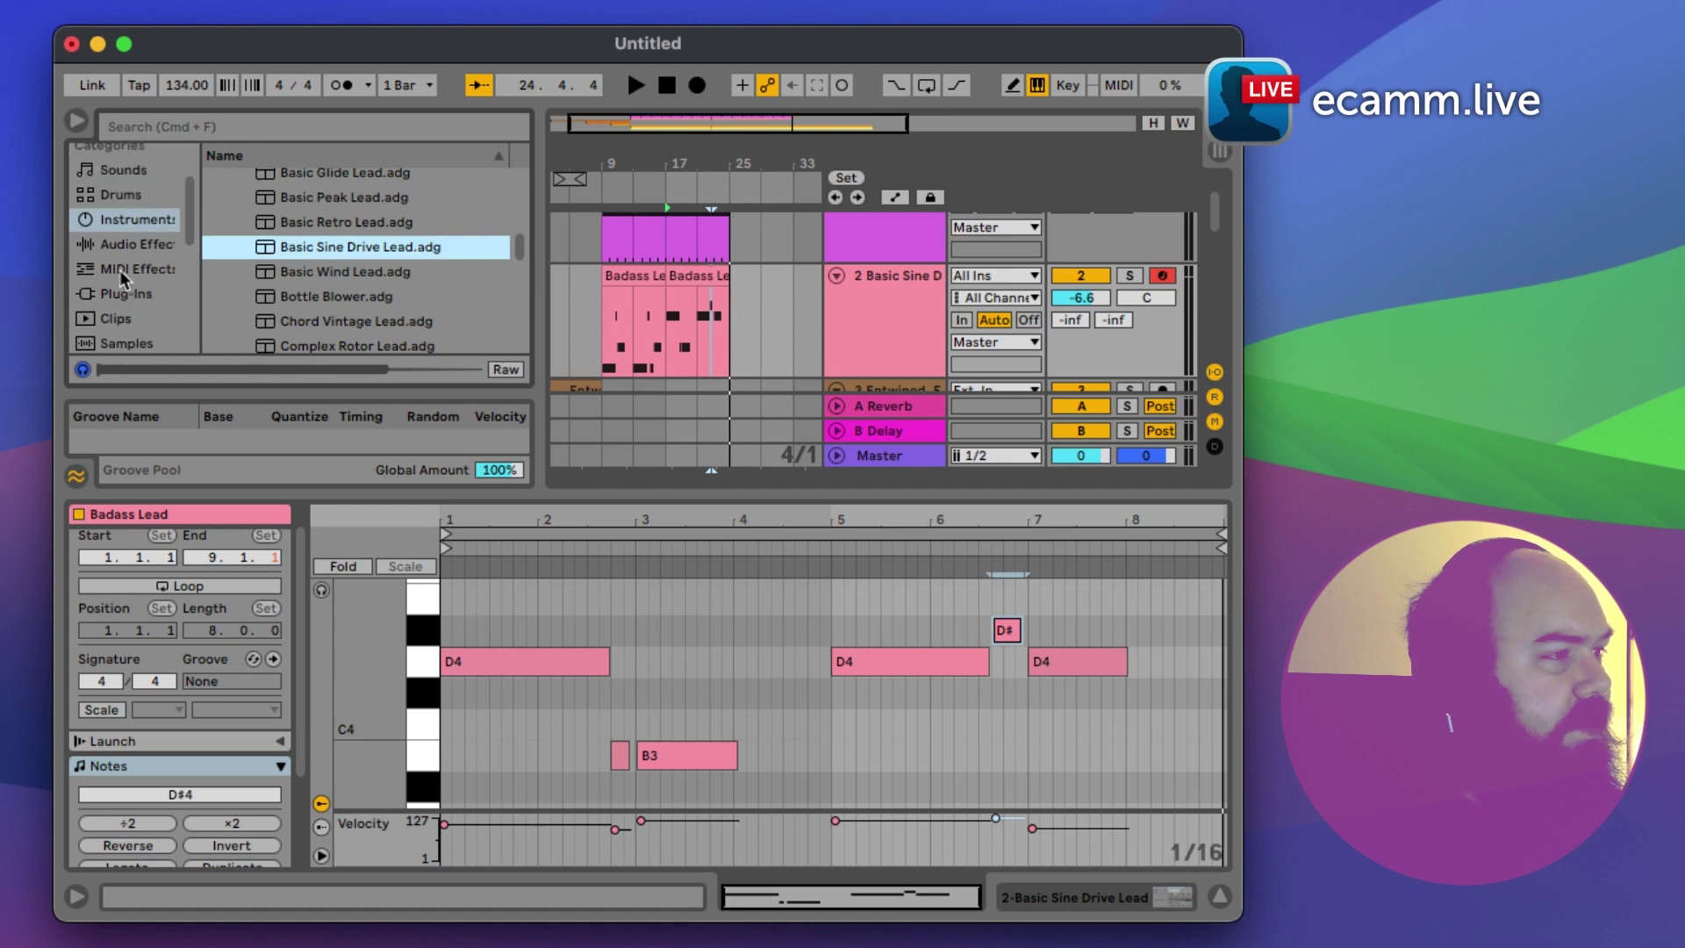
scroll(119, 271, down, 5)
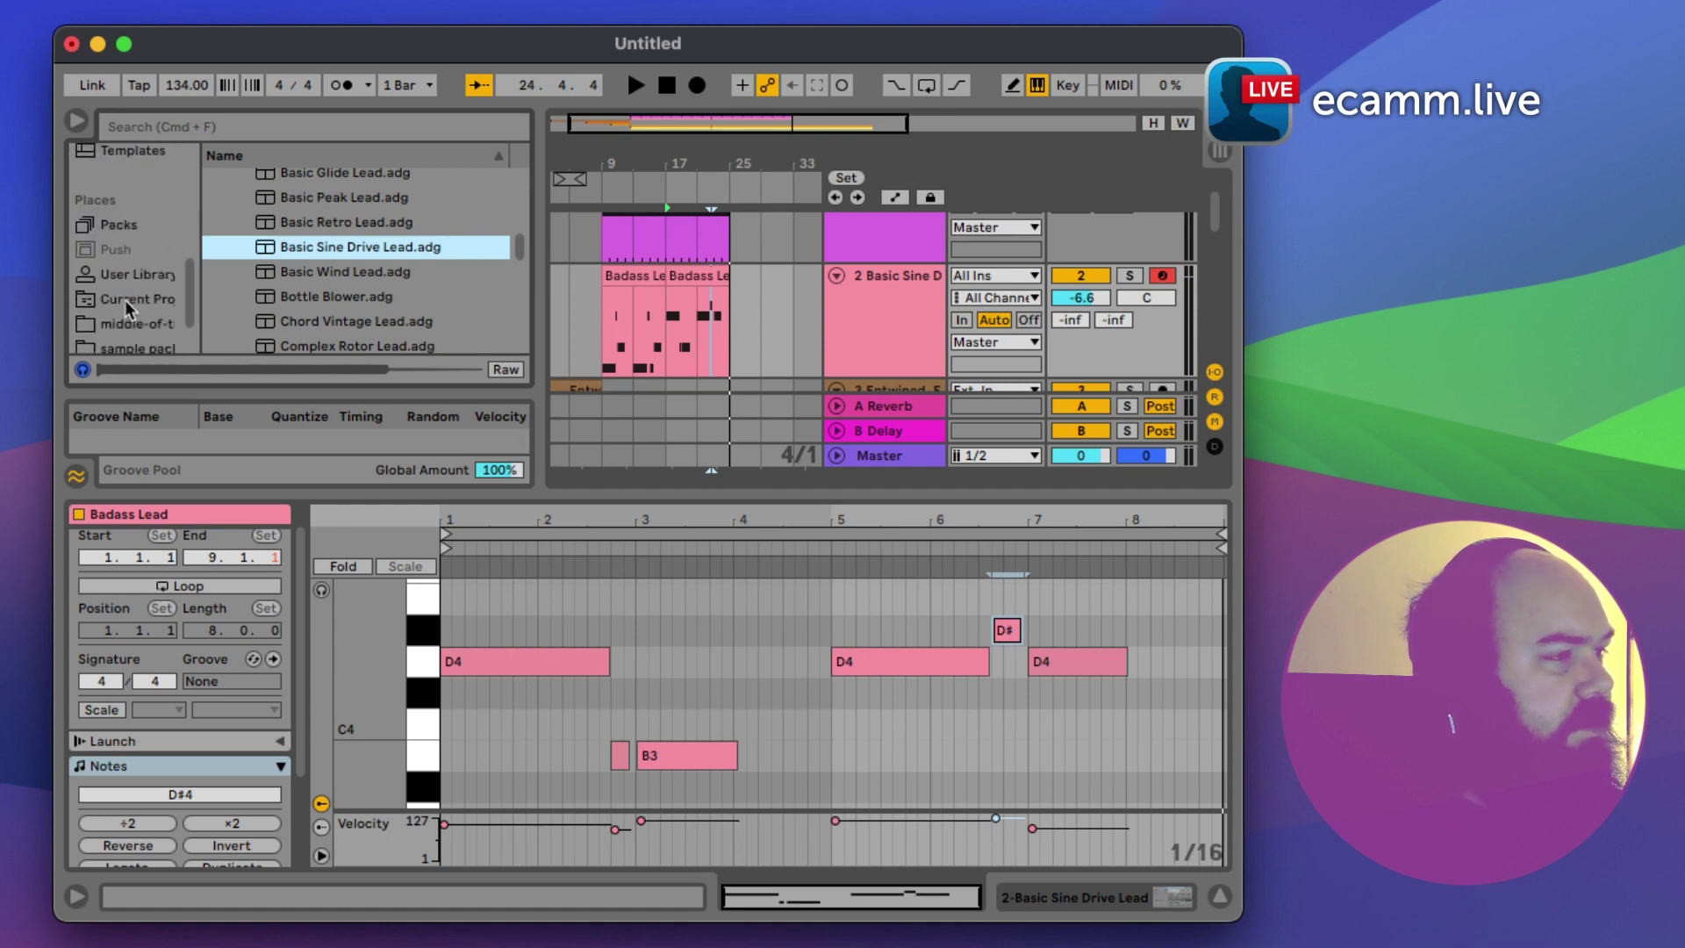
scroll(125, 299, down, 2)
Step: Open the sample pack's Pulsing_Synth folder and preview the Morpheus sample
click(129, 265)
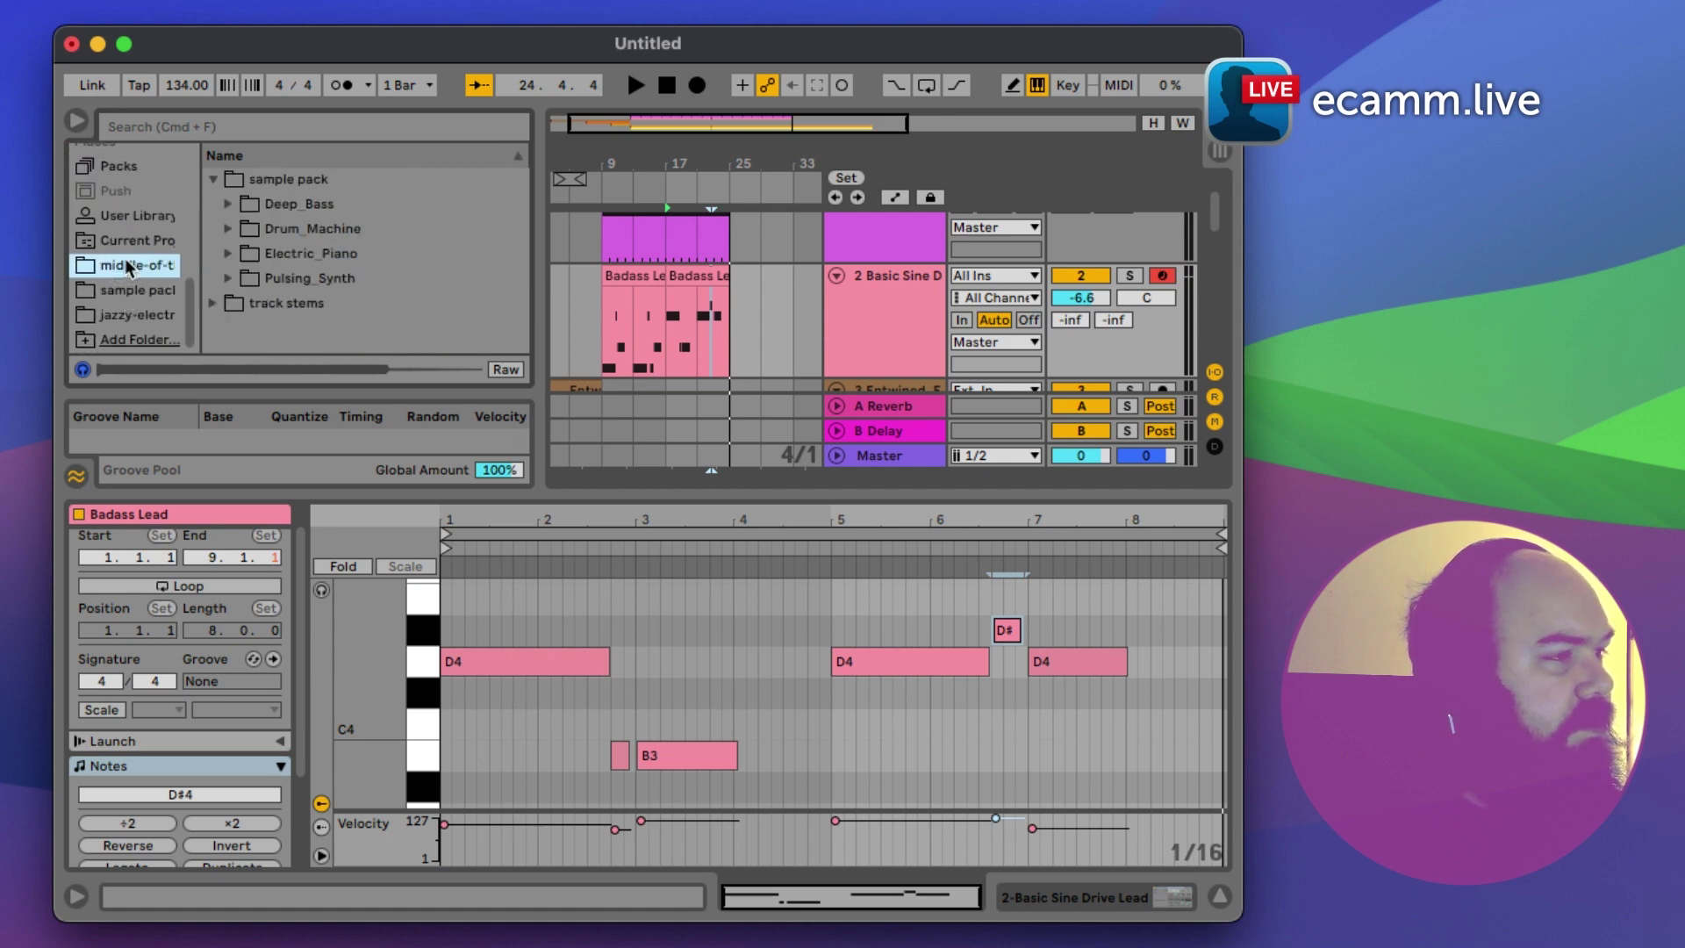
click(228, 278)
scroll(264, 281, down, 5)
click(300, 209)
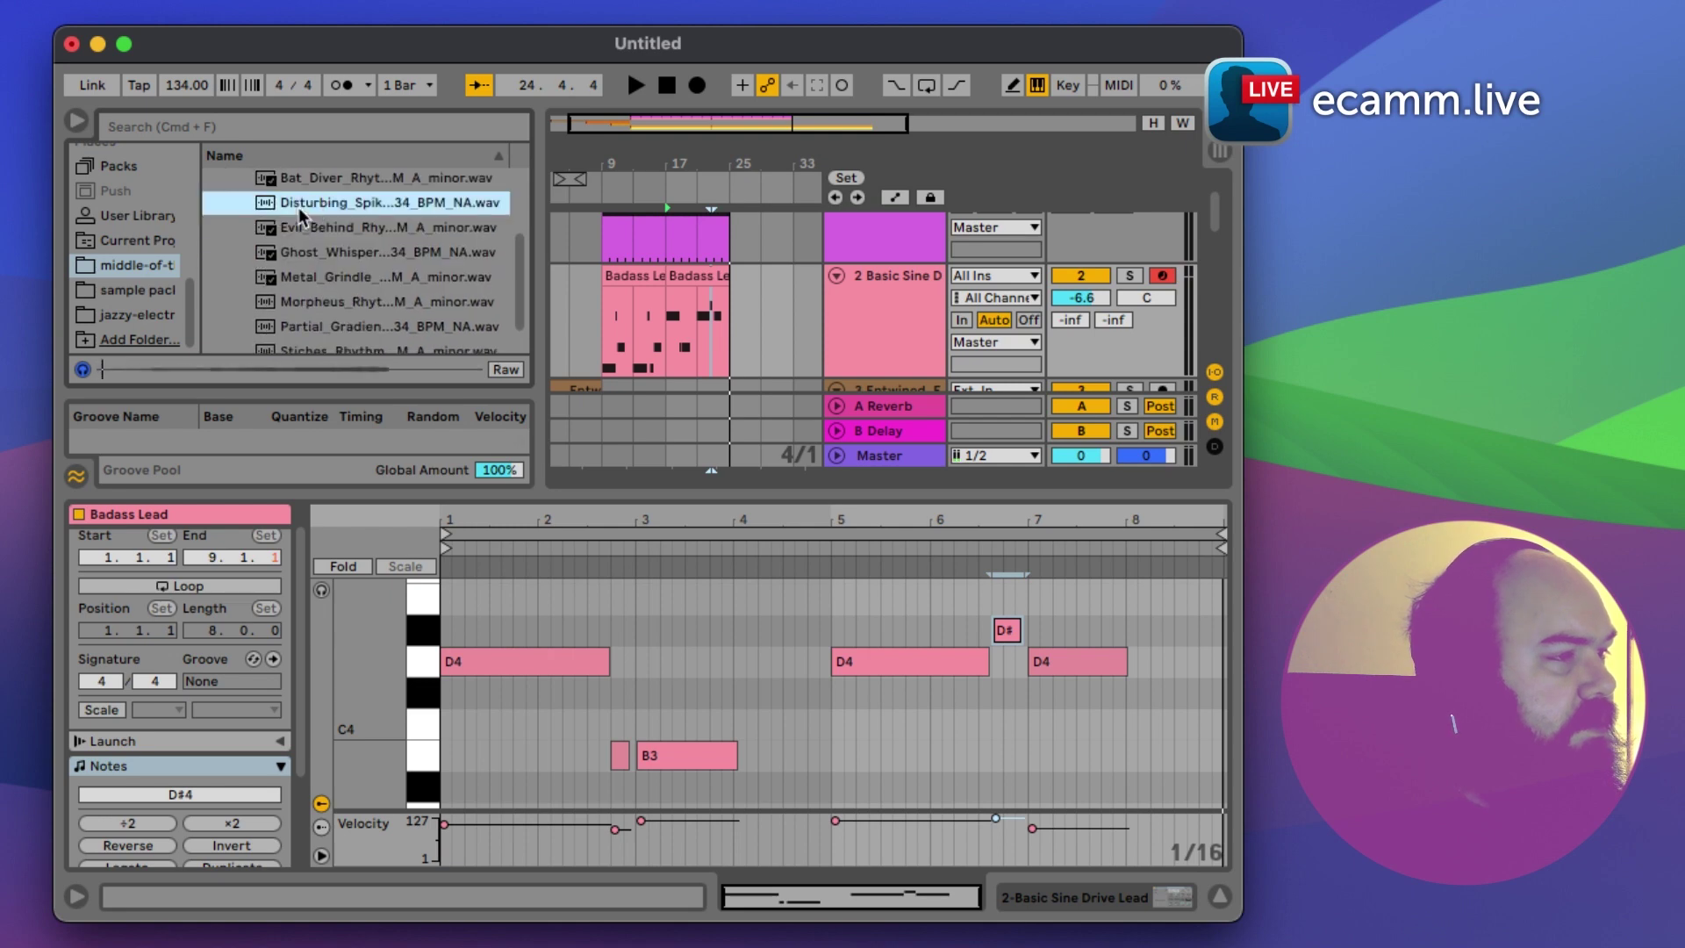
scroll(339, 264, down, 2)
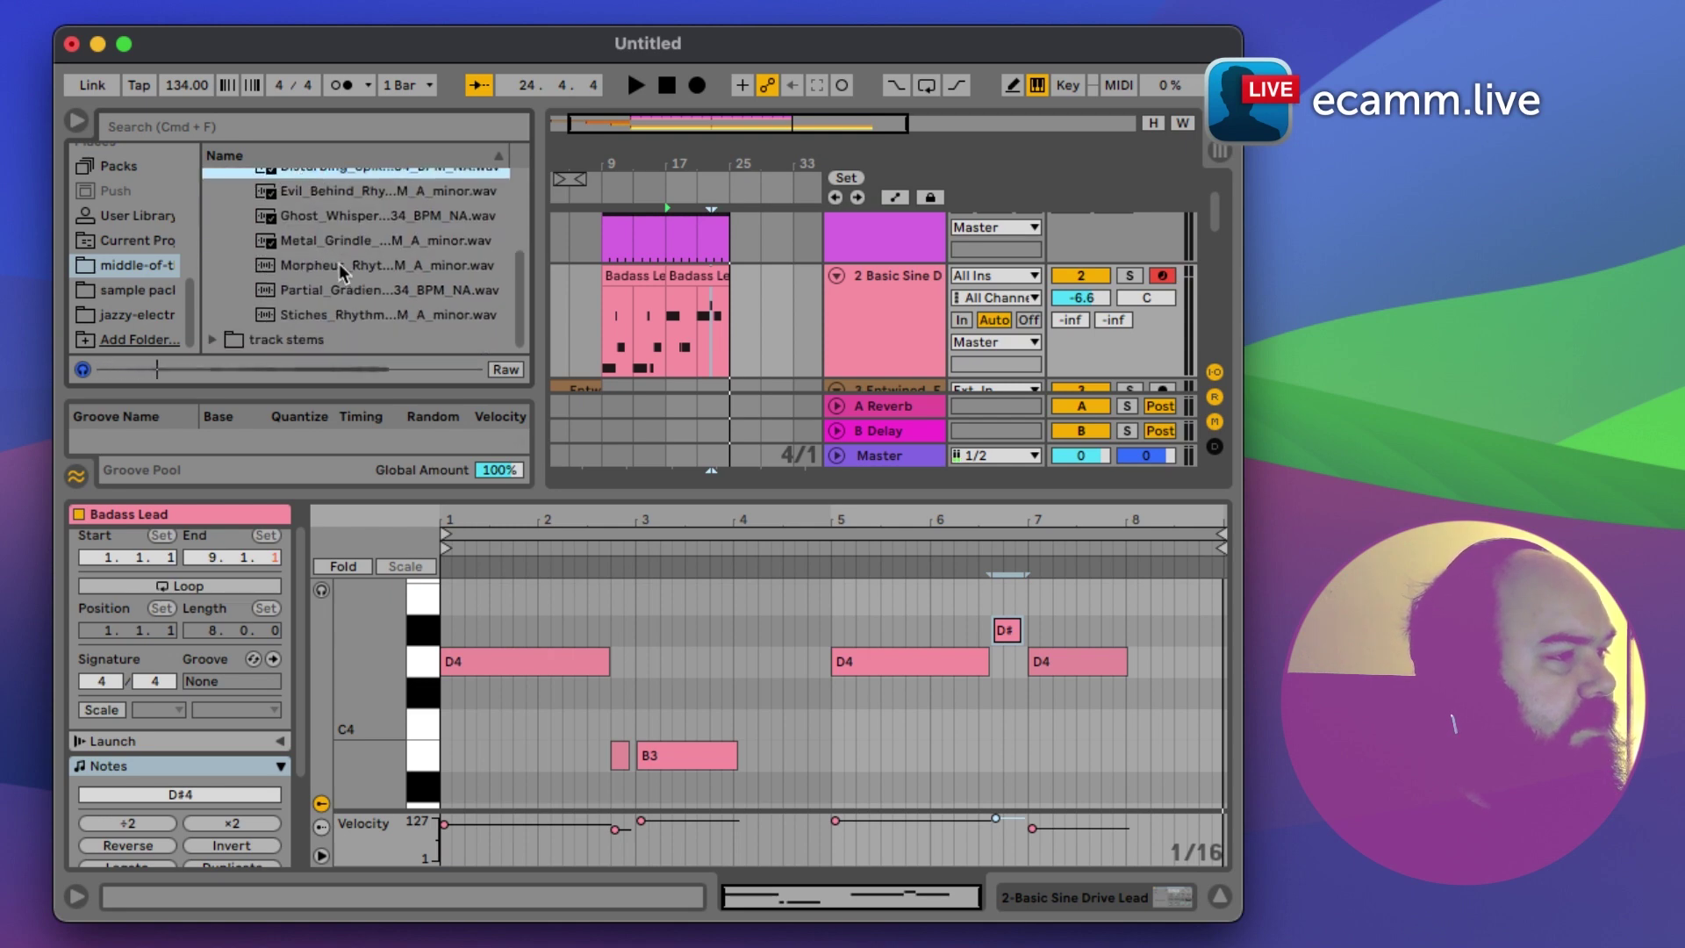
click(341, 262)
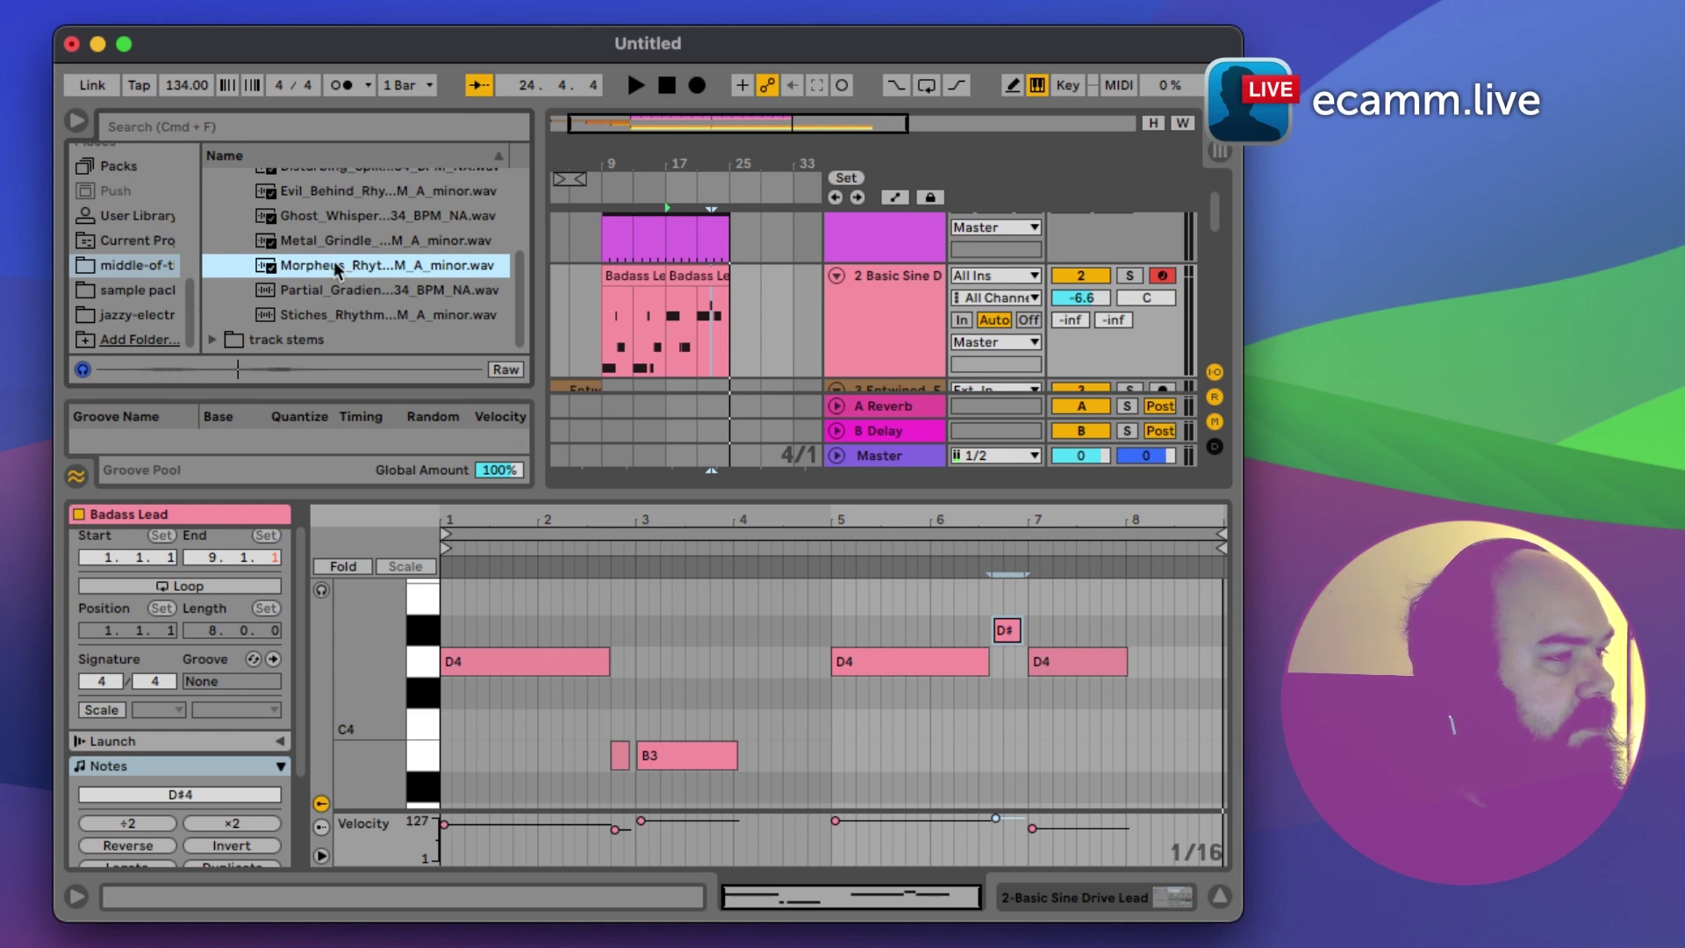
Step: Hide the Detail View so the arrangement shows all tracks down to 8 Audio
click(712, 281)
scroll(713, 281, right, 2)
scroll(713, 281, up, 2)
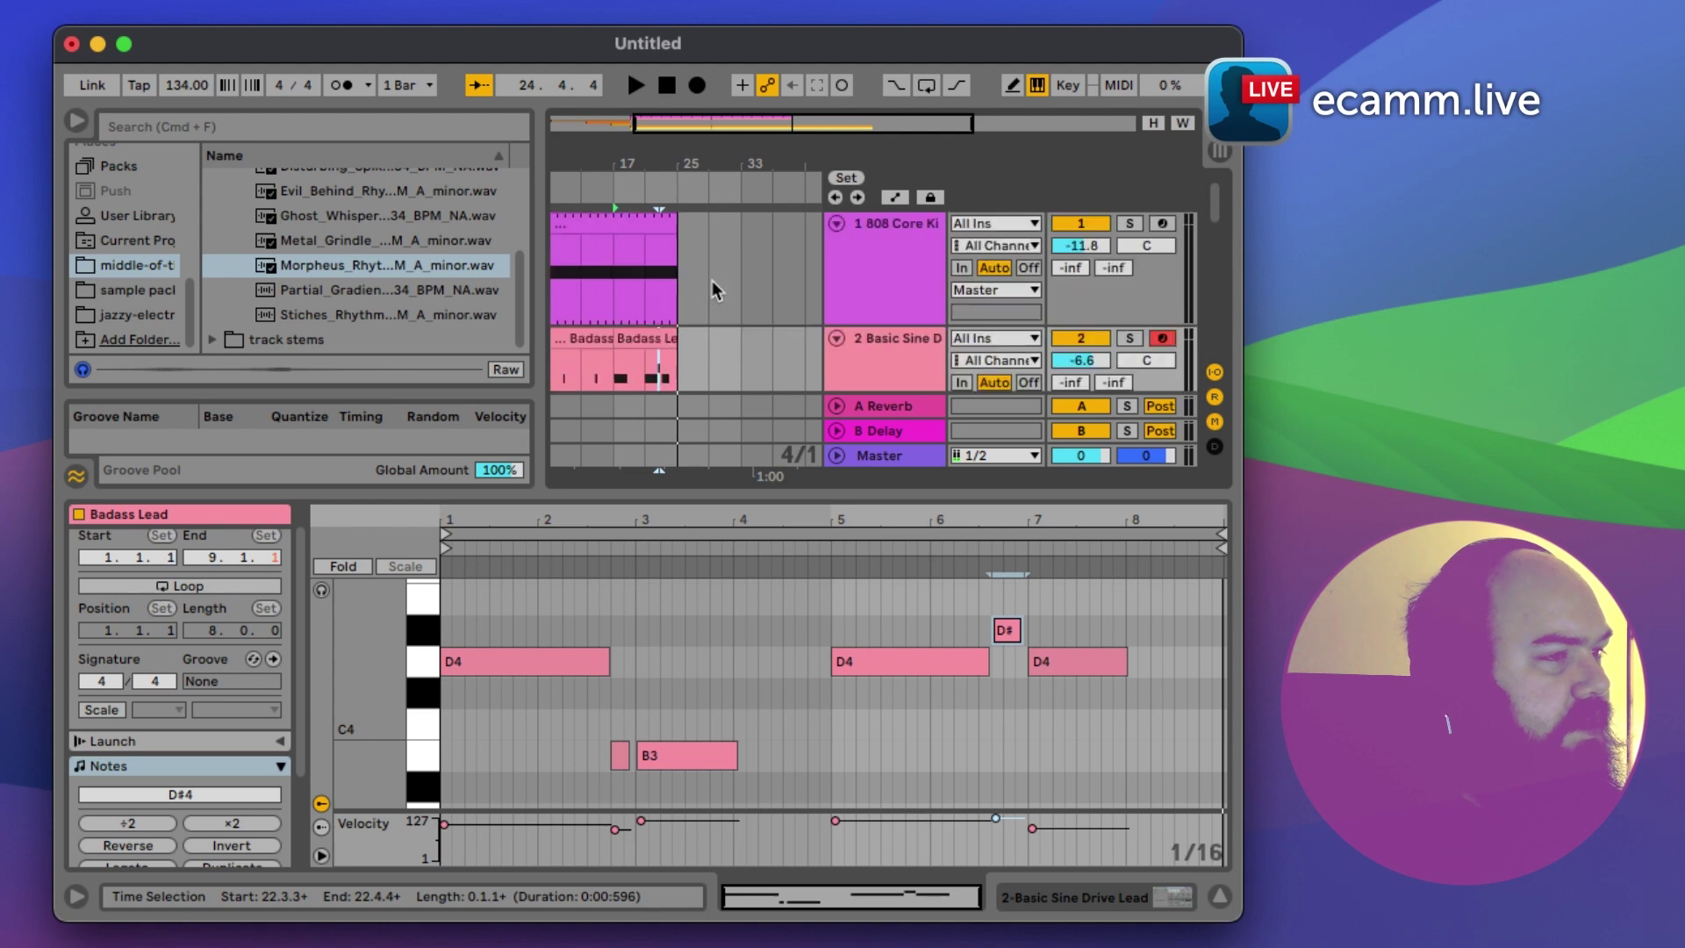
scroll(710, 281, down, 4)
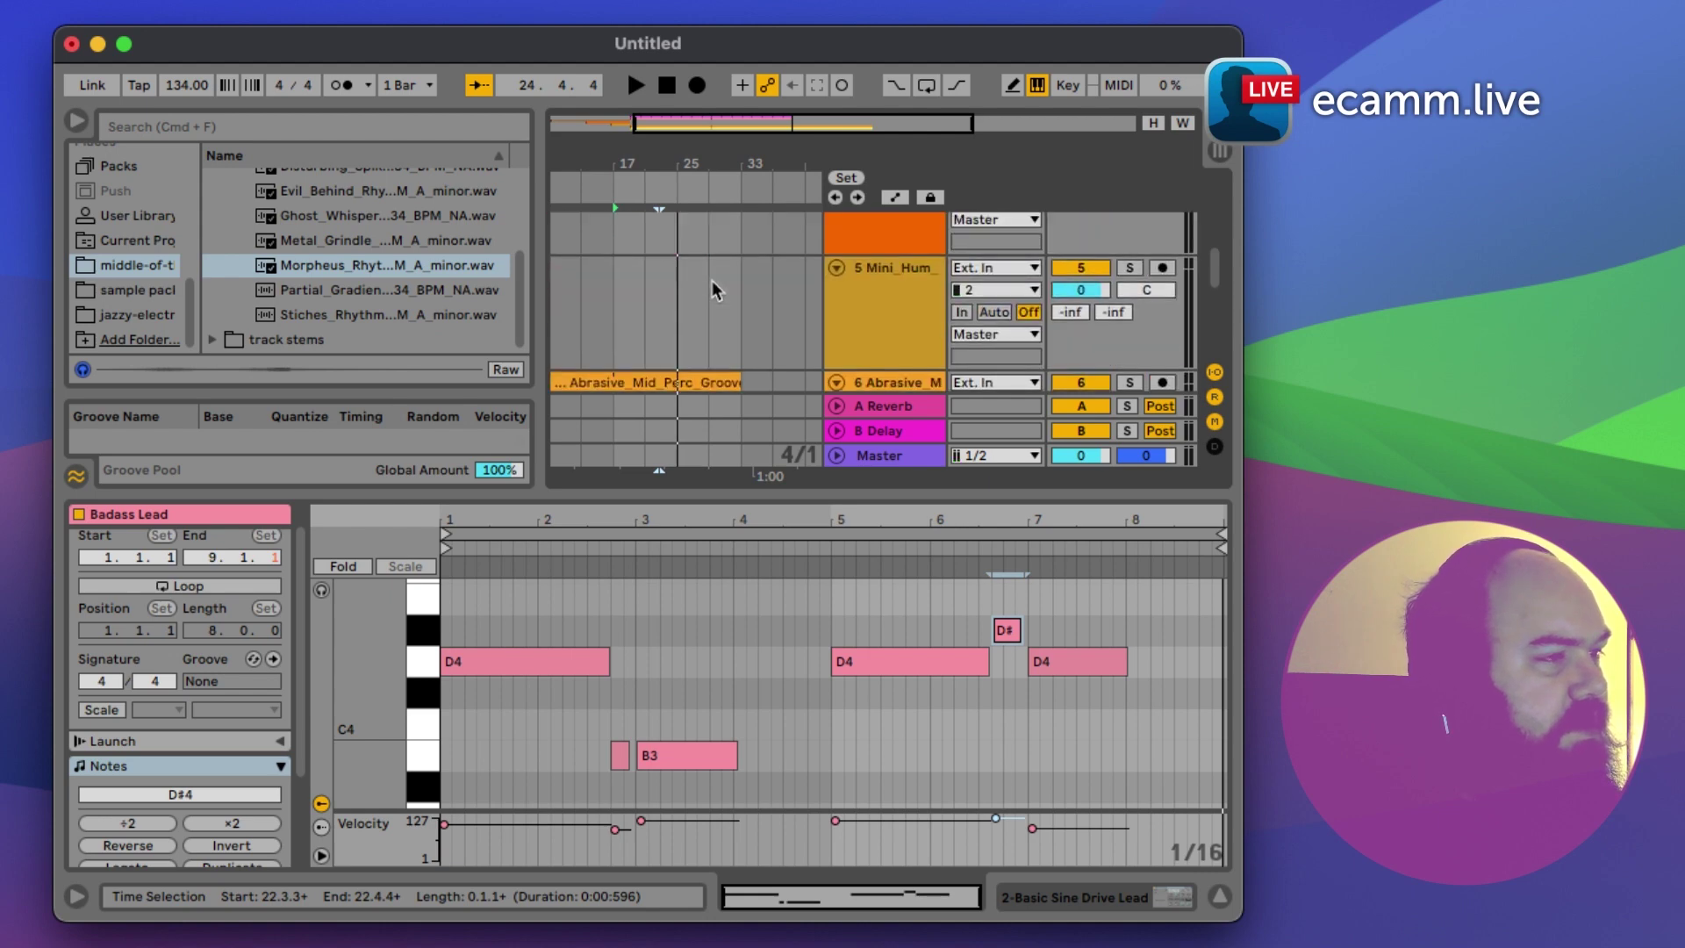
scroll(713, 281, left, 2)
scroll(713, 281, down, 3)
scroll(712, 281, up, 3)
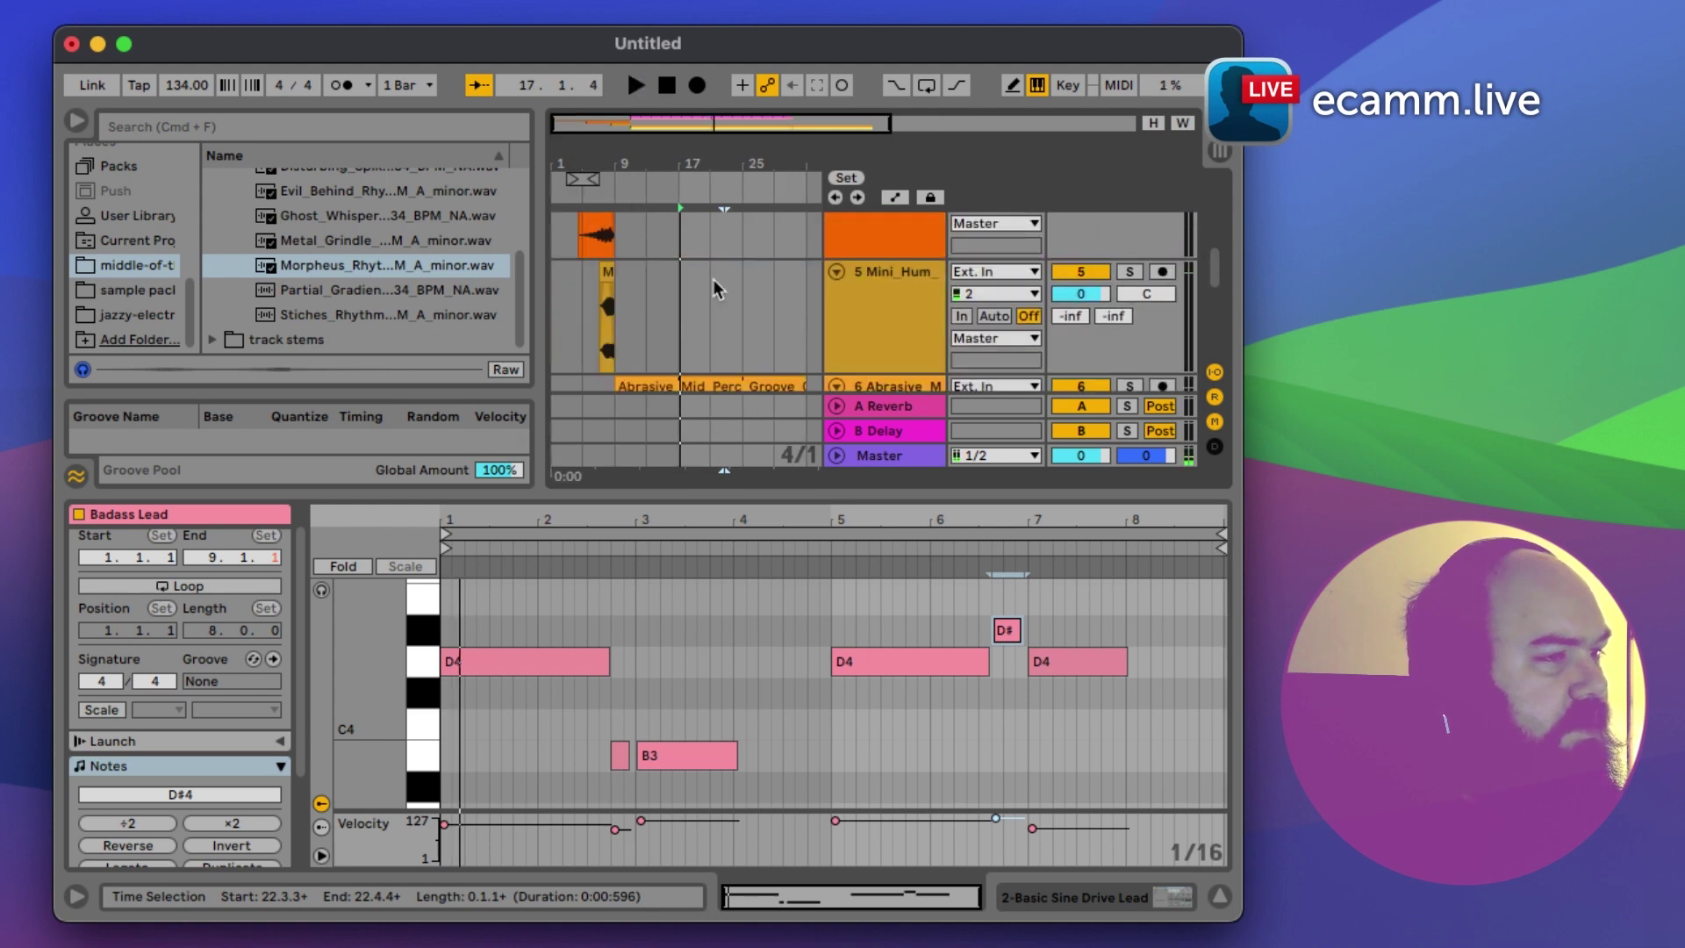
click(1219, 897)
Step: Drop the Morpheus sample onto a new track 8 around bar 33
scroll(661, 537, up, 5)
scroll(661, 537, down, 2)
scroll(663, 550, down, 4)
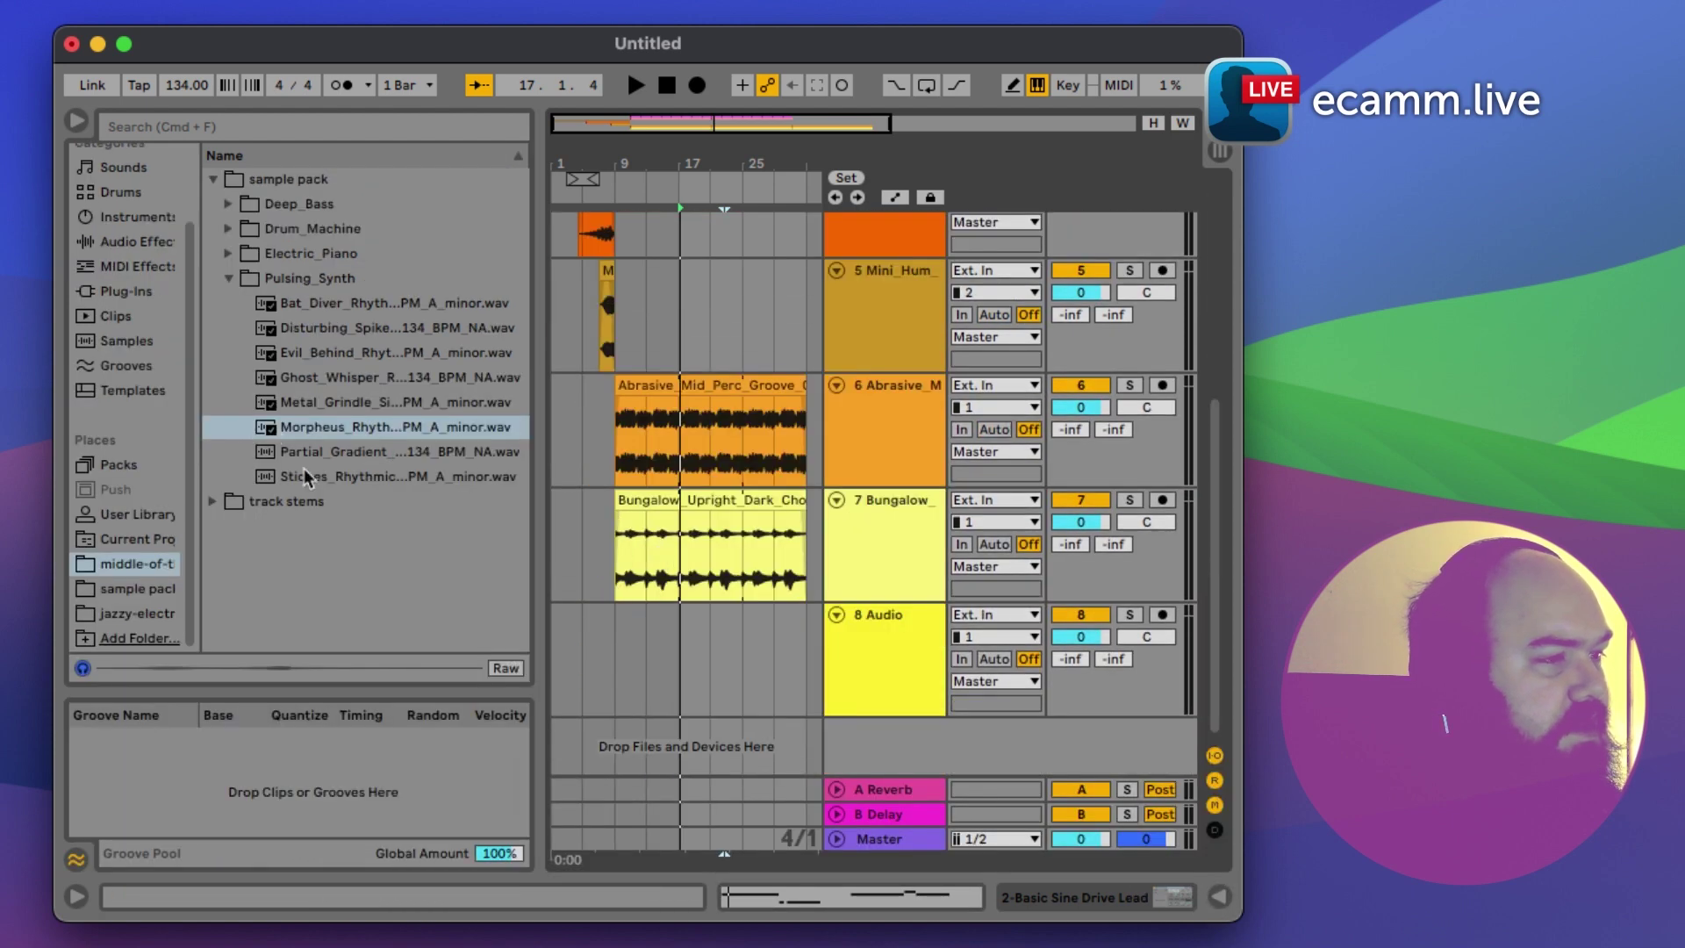
scroll(658, 576, right, 5)
drag(270, 434, 639, 636)
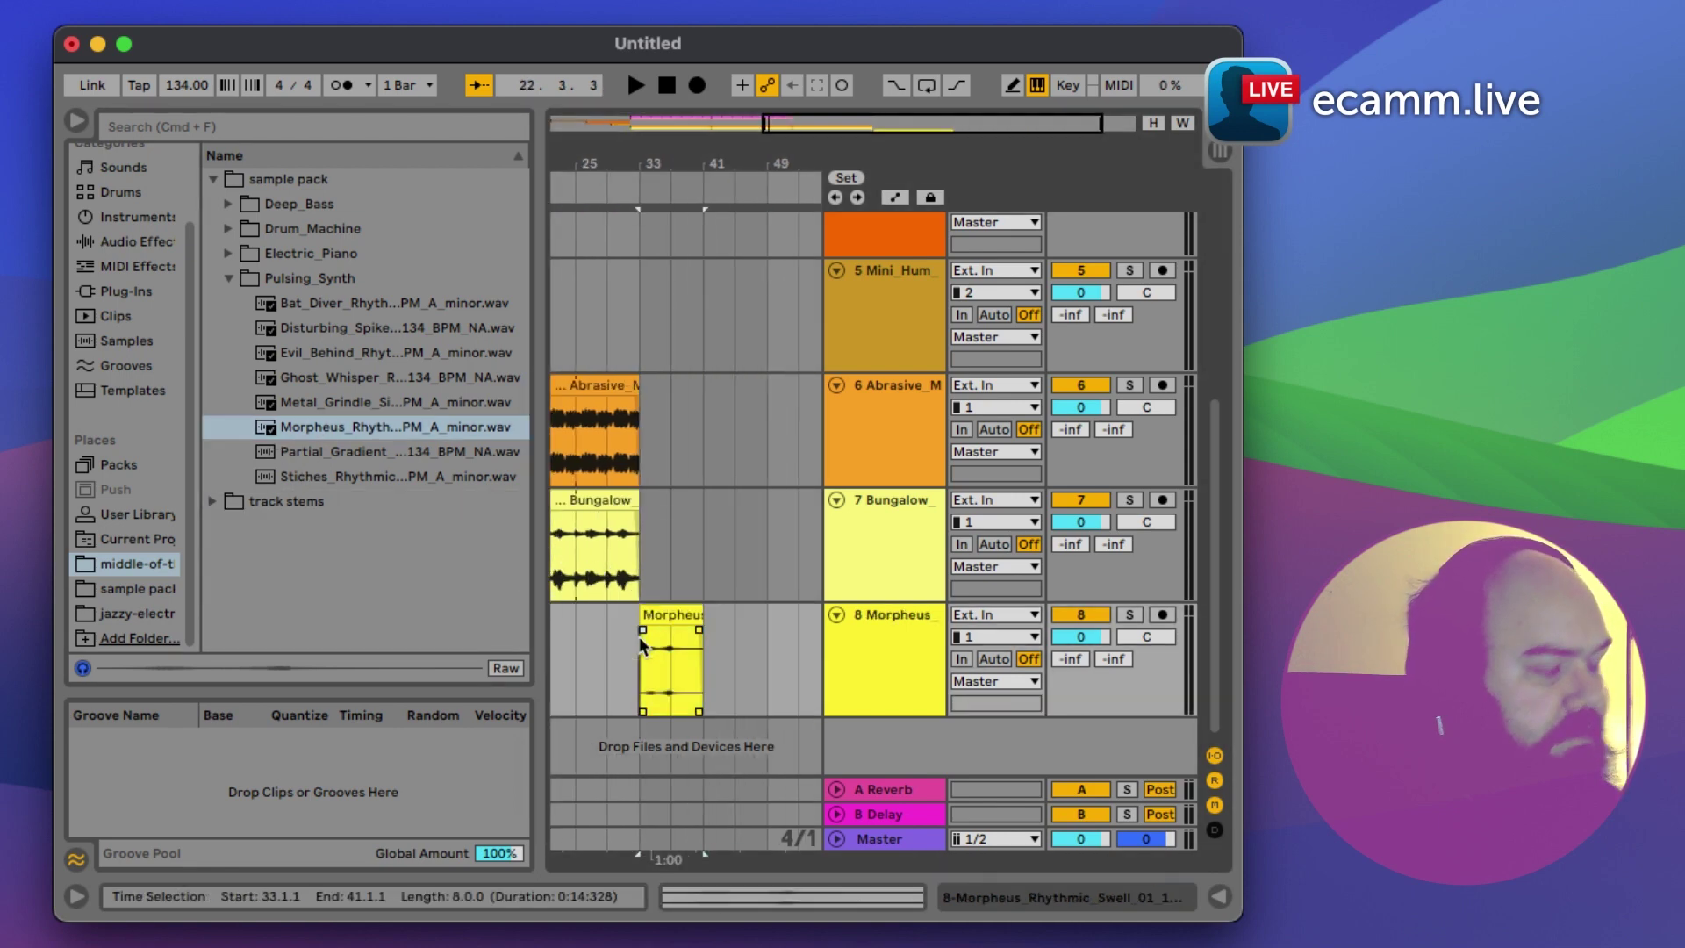
key(z)
Step: Move the Morpheus clip to start at bar 32 and audition it
scroll(640, 638, up, 3)
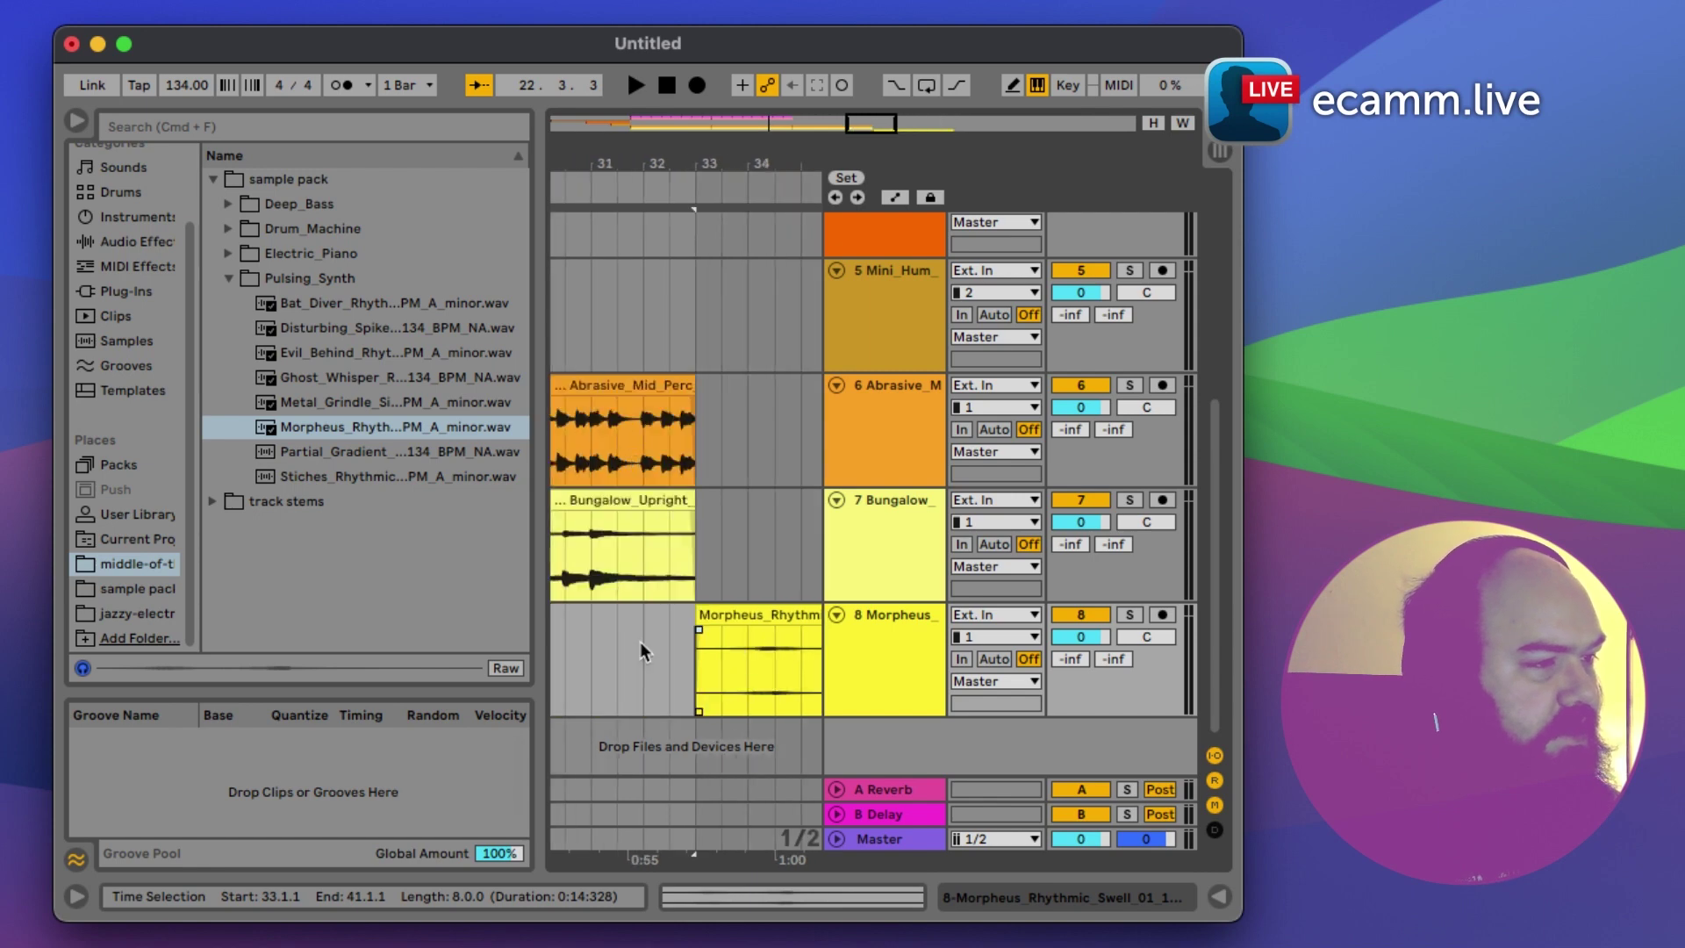
drag(697, 619, 654, 619)
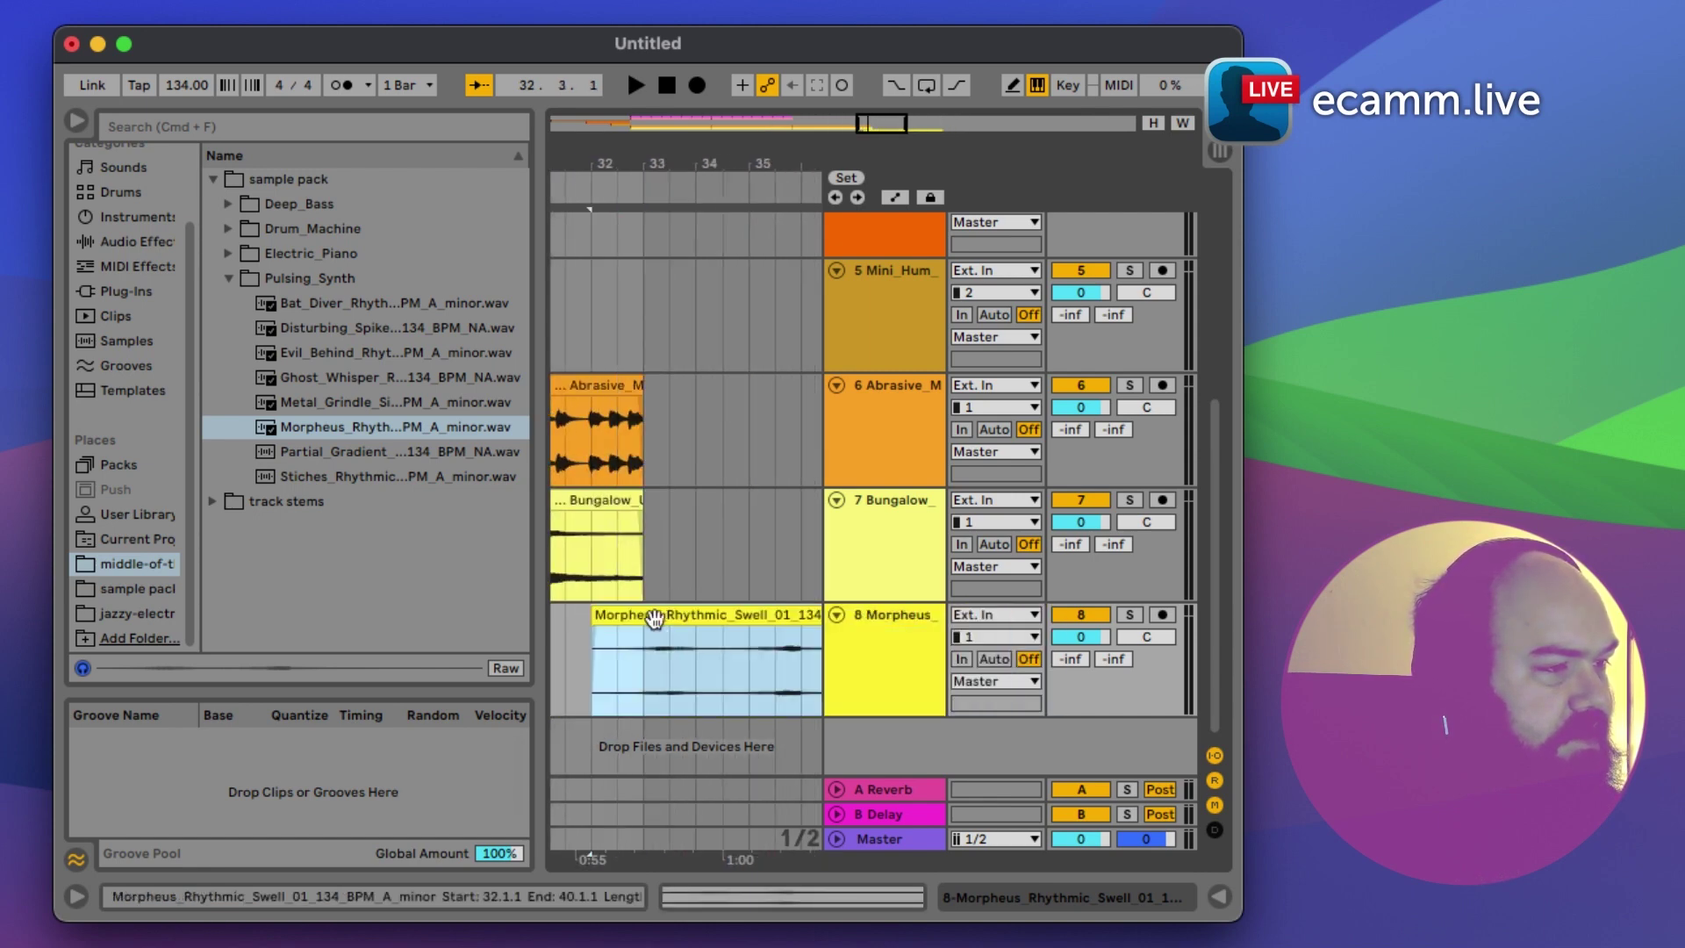
key(space)
click(630, 623)
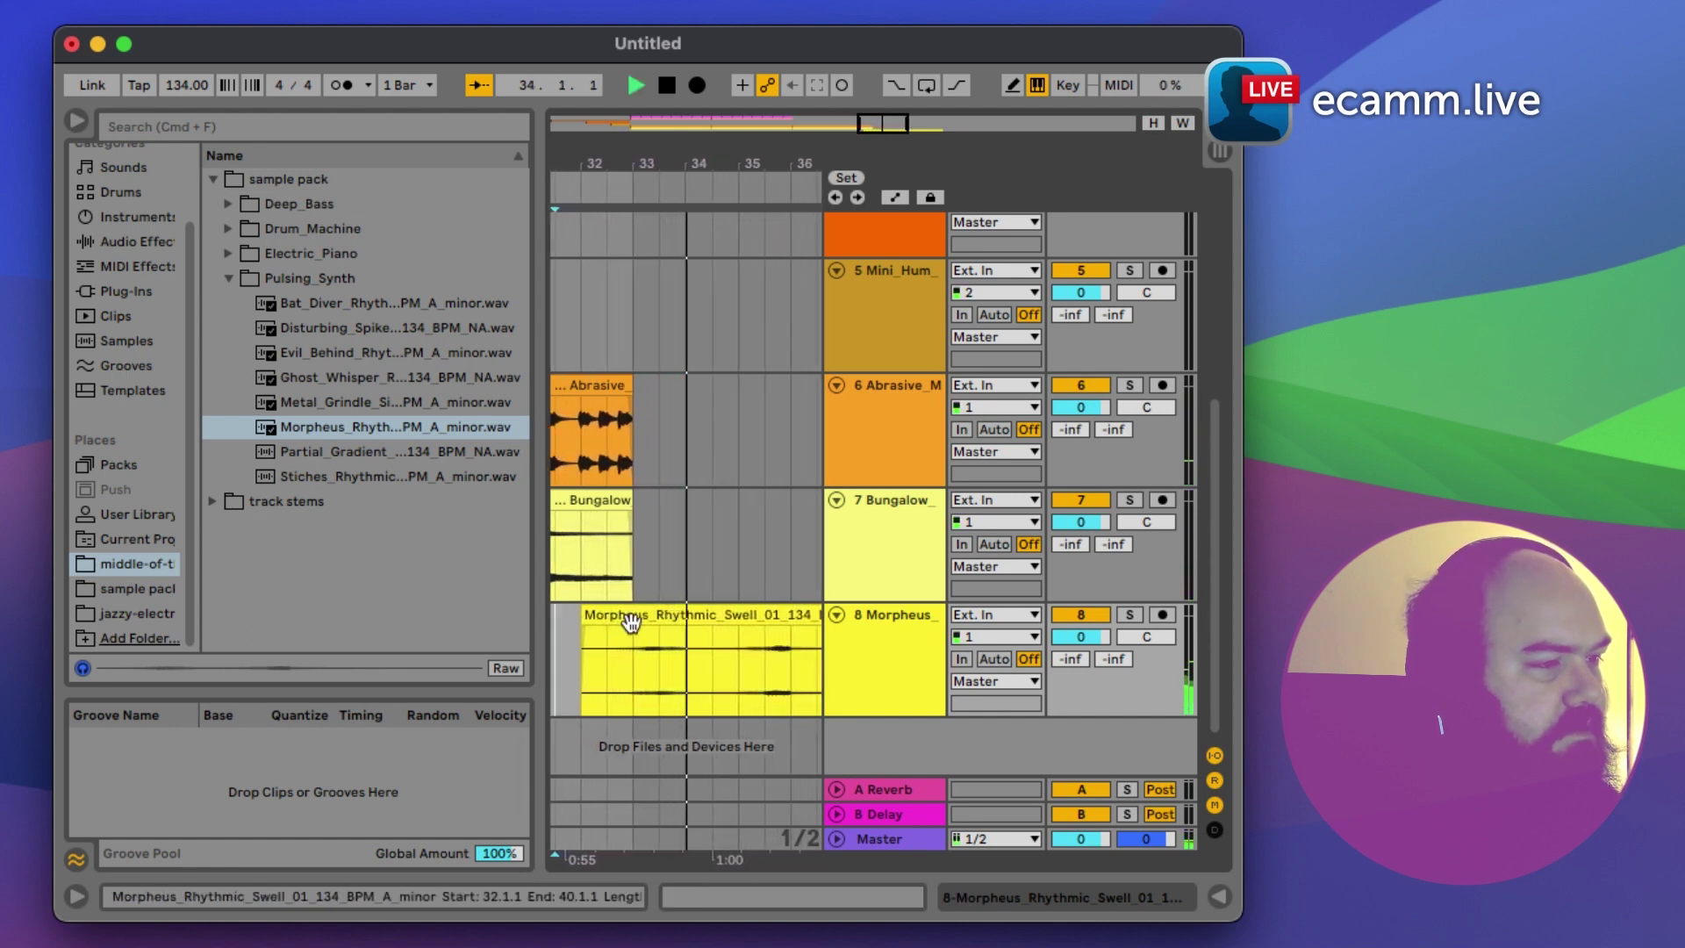
key(space)
click(708, 635)
Step: Split the Morpheus clip at bar 34 and select its second half
click(683, 648)
key(super+e)
click(708, 618)
click(700, 628)
Step: Zoom out and select bars 9 to 25 across the tracks
key(minus)
key(minus)
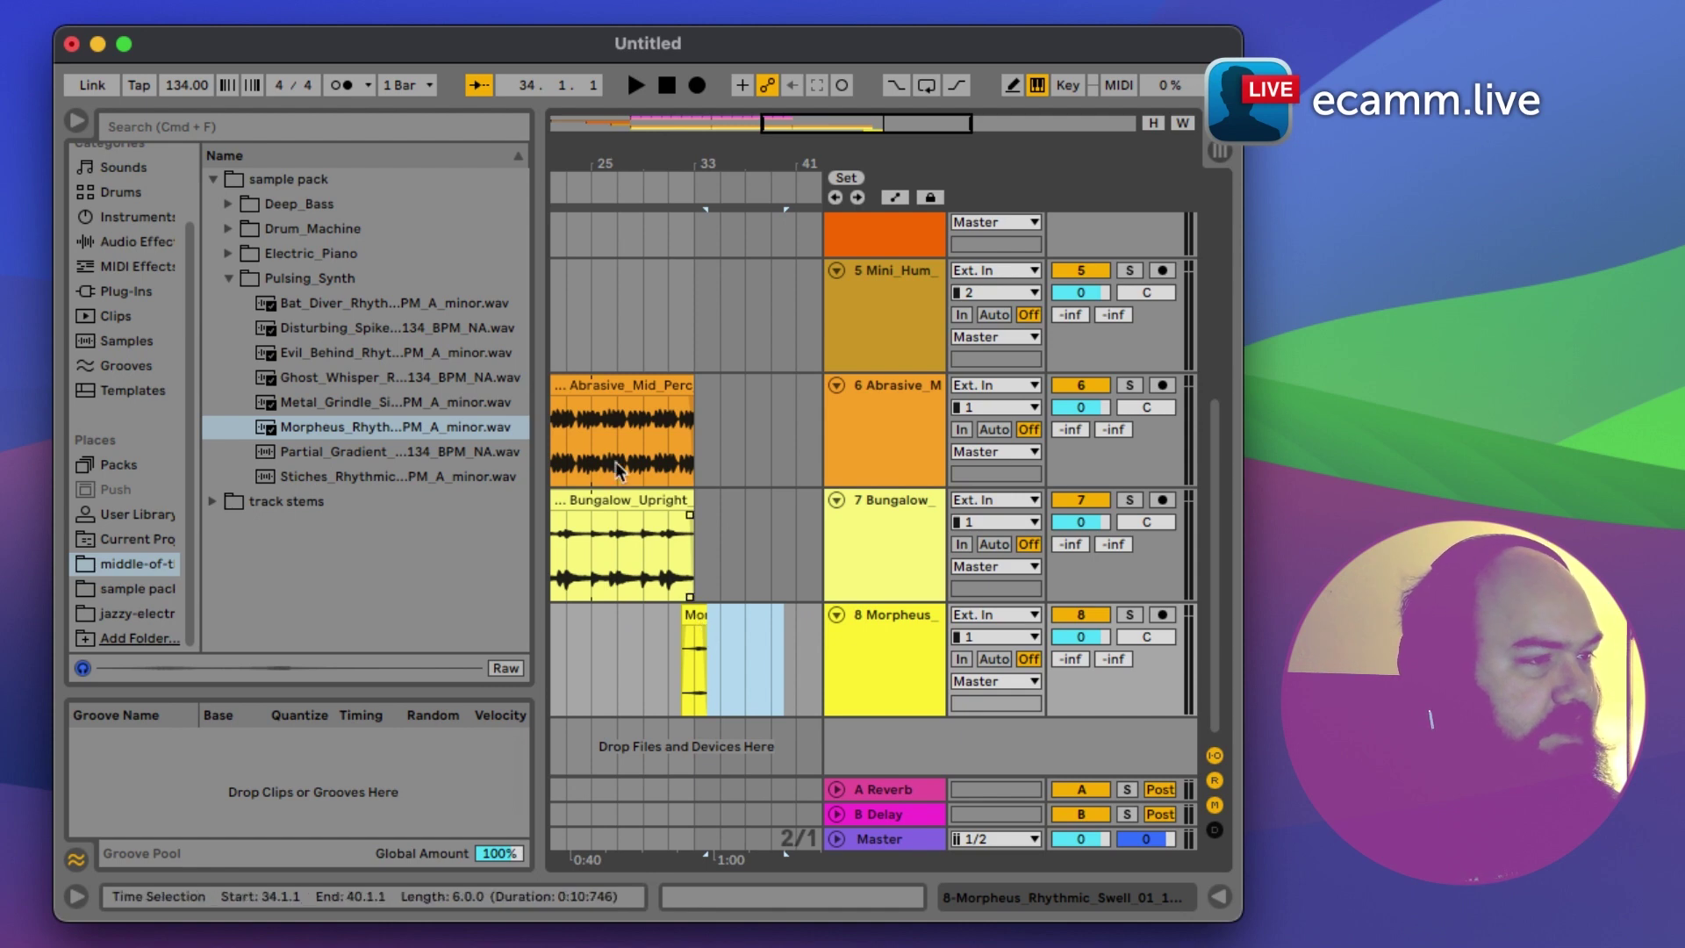
scroll(656, 481, up, 3)
scroll(658, 481, left, 5)
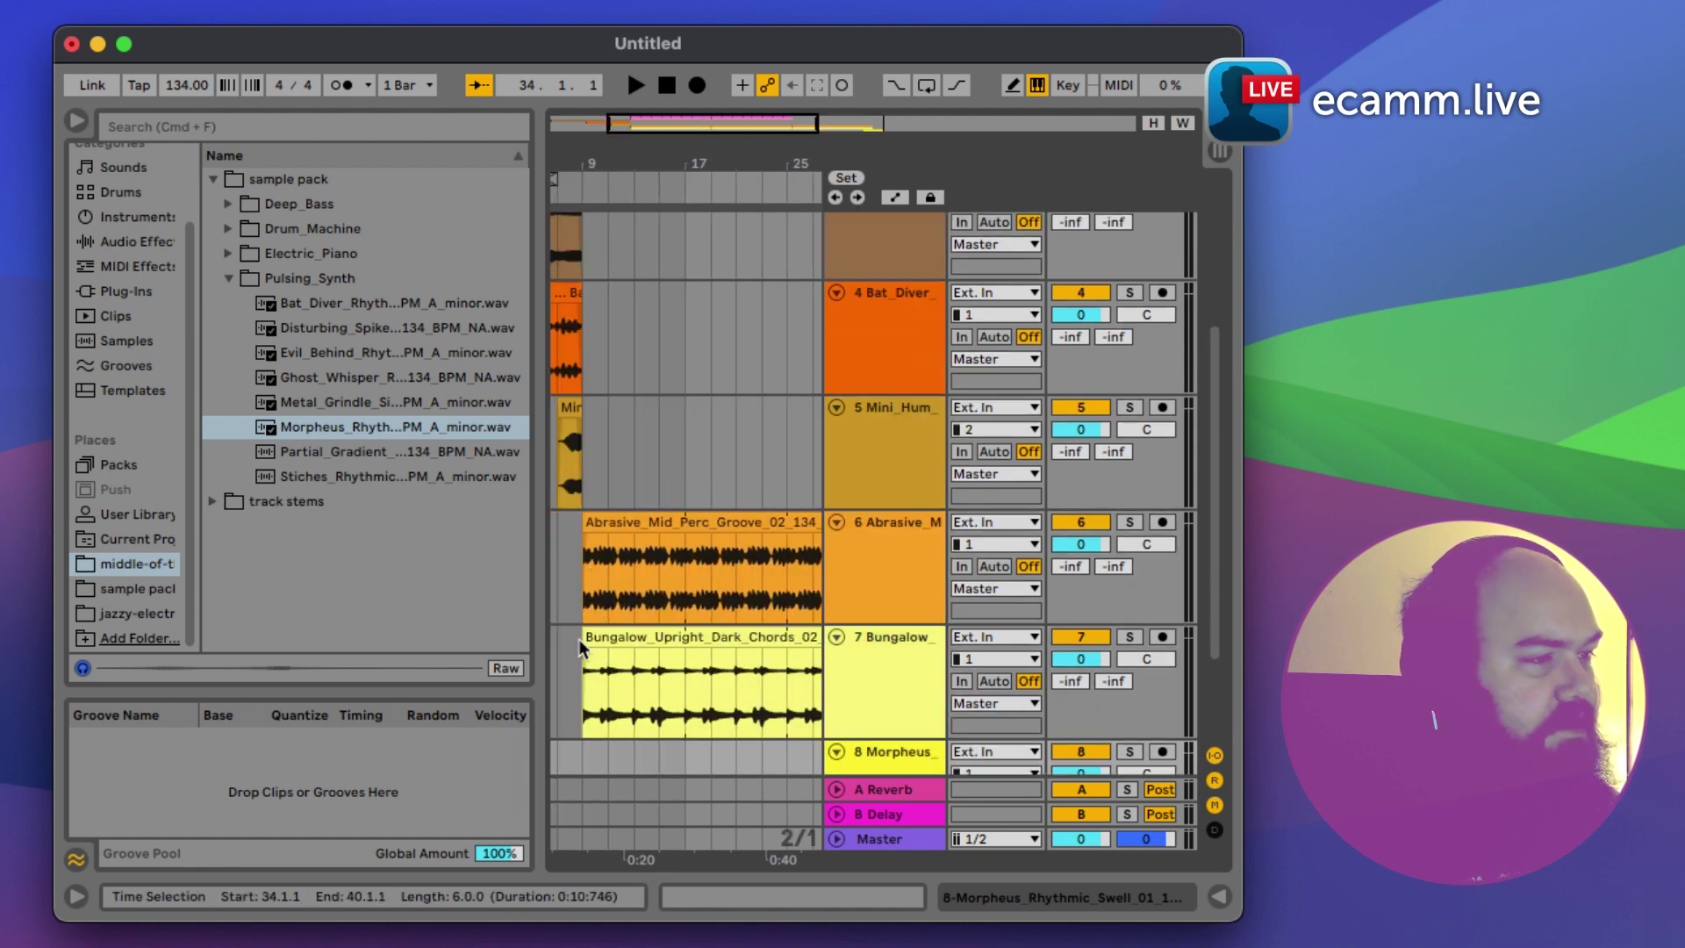
click(577, 653)
scroll(695, 388, up, 3)
shift+click(766, 301)
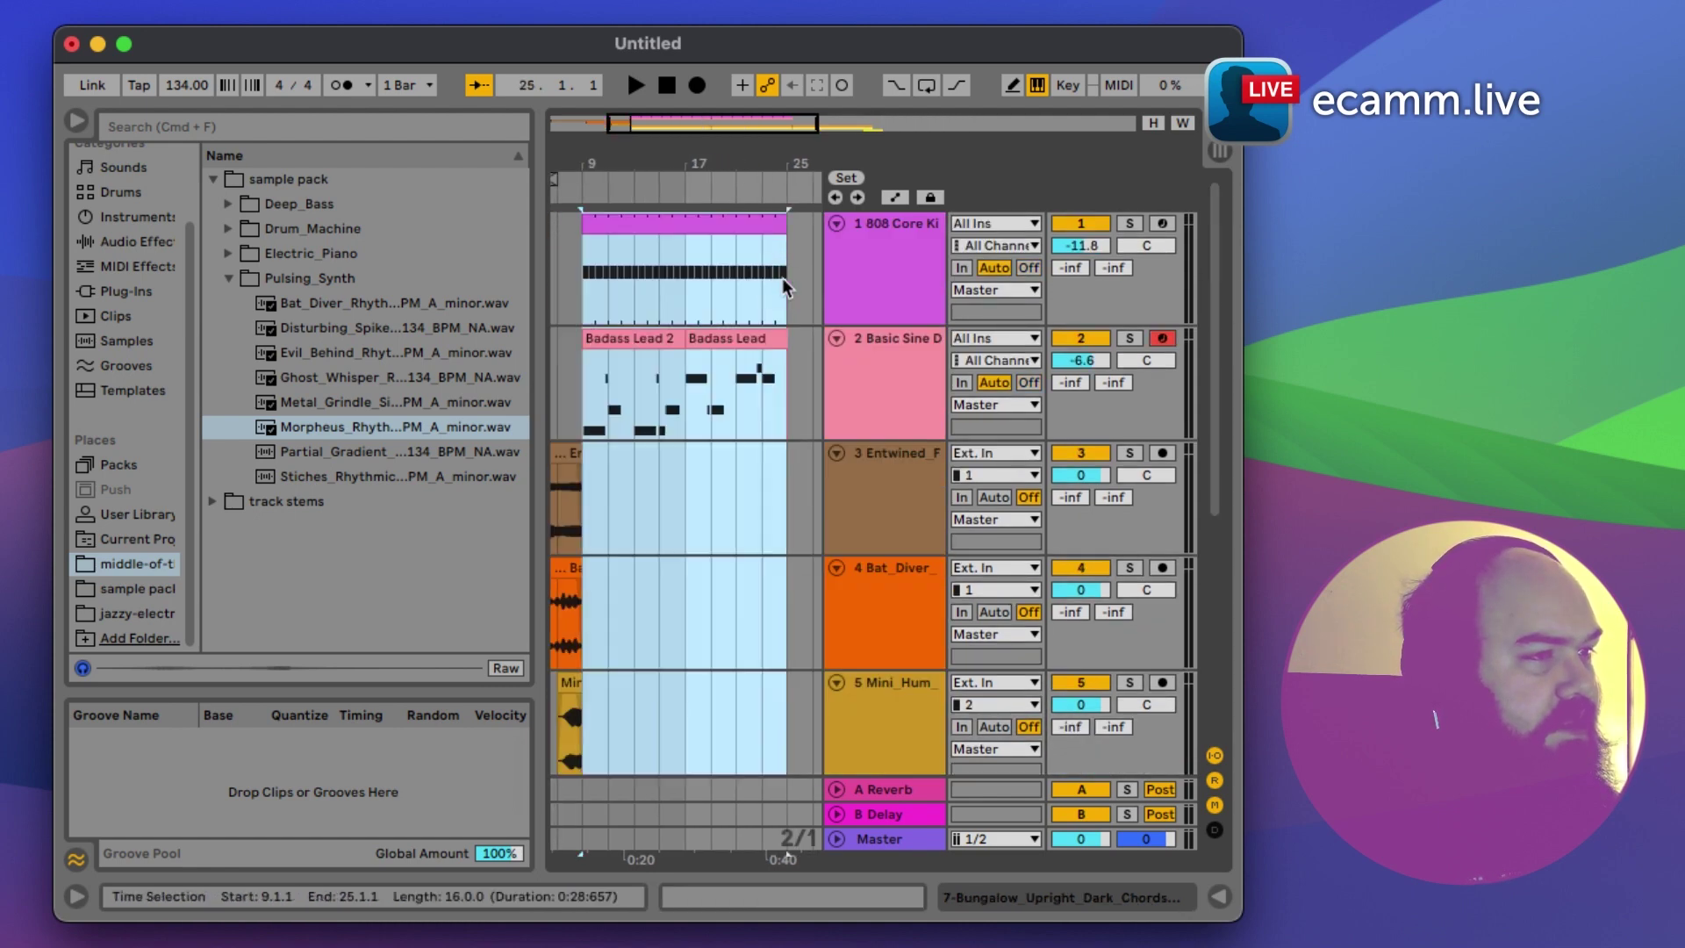
Step: Delete bars 25–33 on the Abrasive and Bungalow tracks
scroll(772, 288, down, 3)
scroll(756, 351, right, 2)
scroll(756, 351, up, 3)
scroll(756, 344, up, 1)
scroll(756, 342, down, 5)
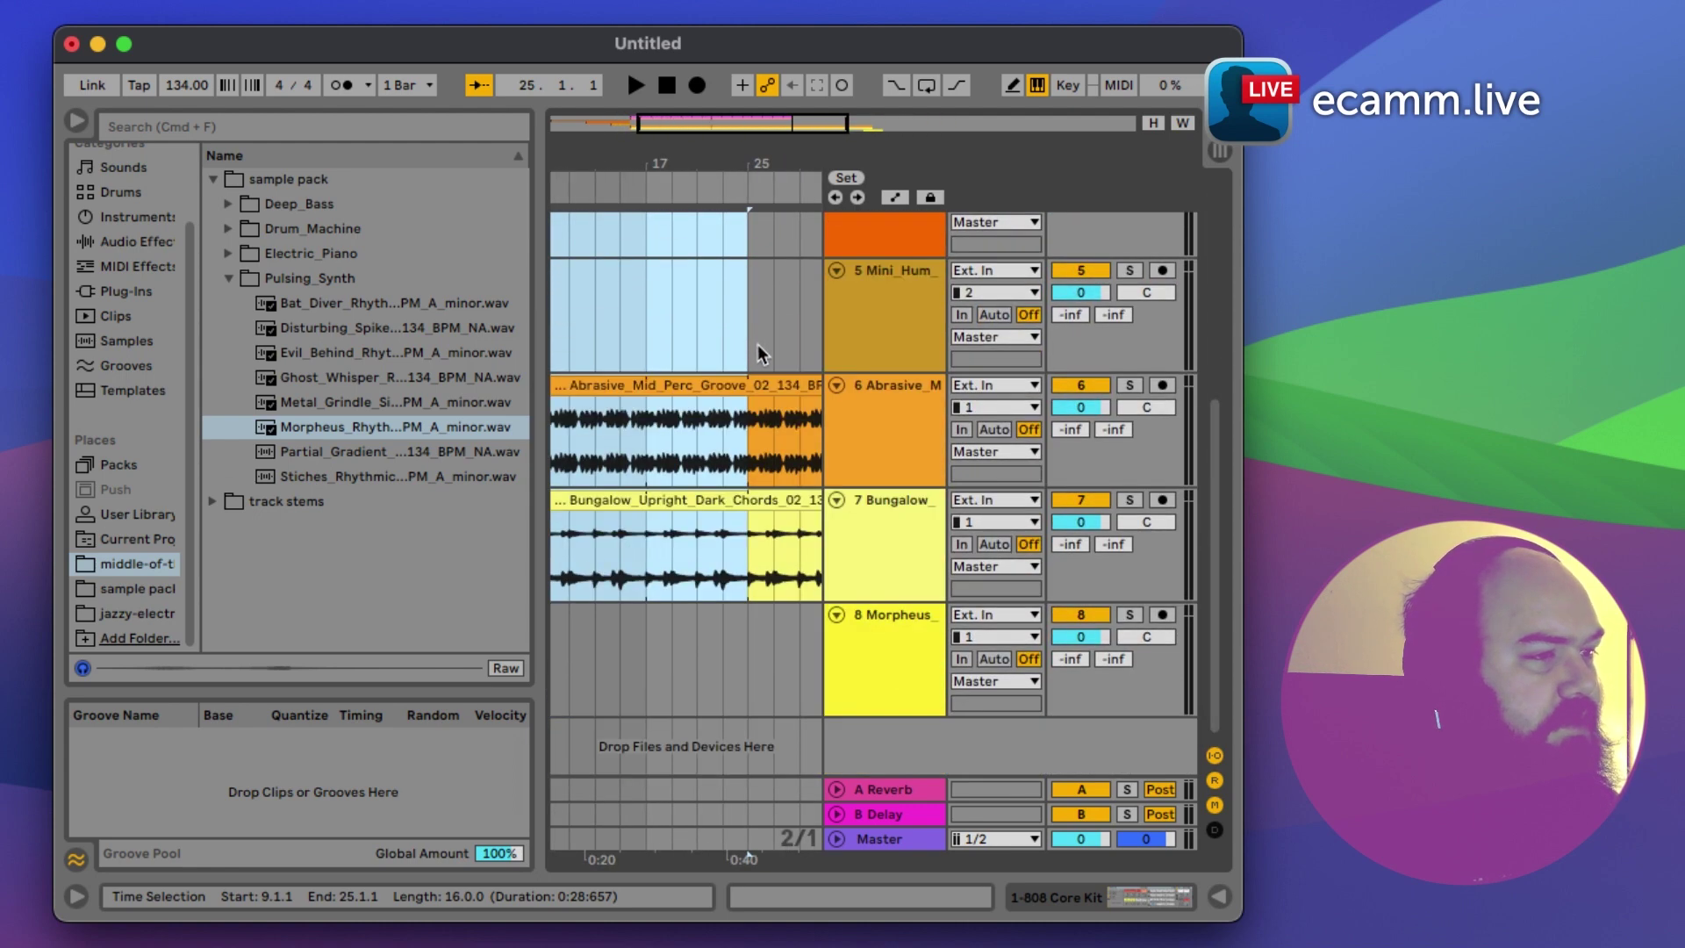
scroll(754, 350, right, 6)
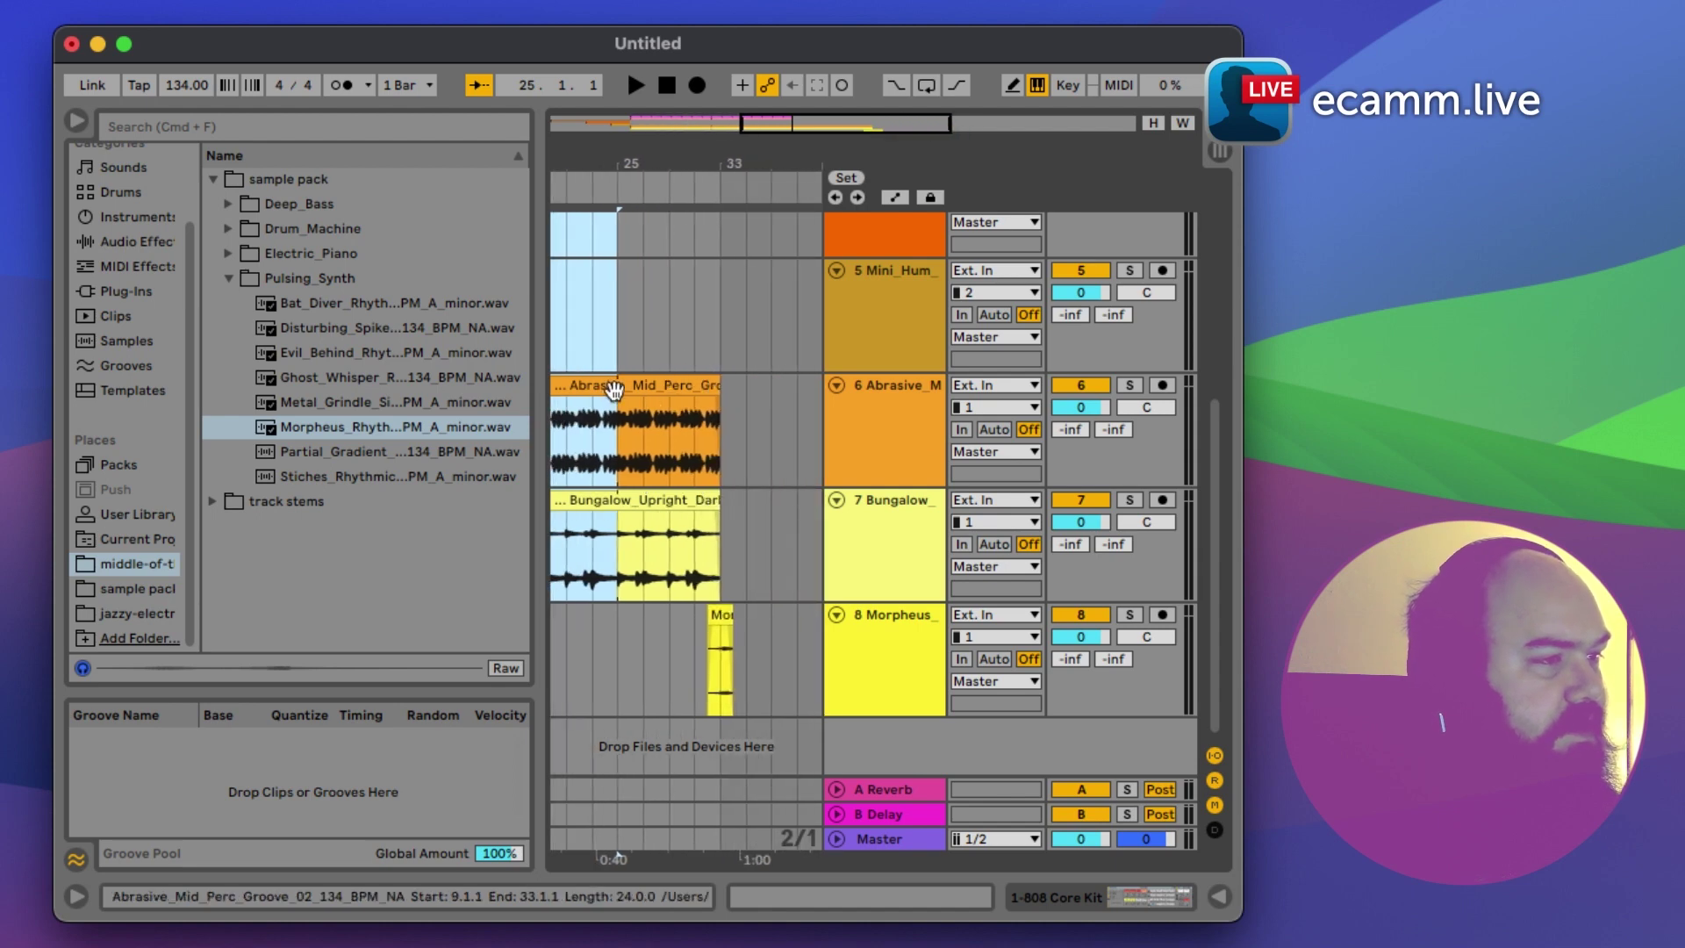
drag(614, 390, 714, 553)
key(Delete)
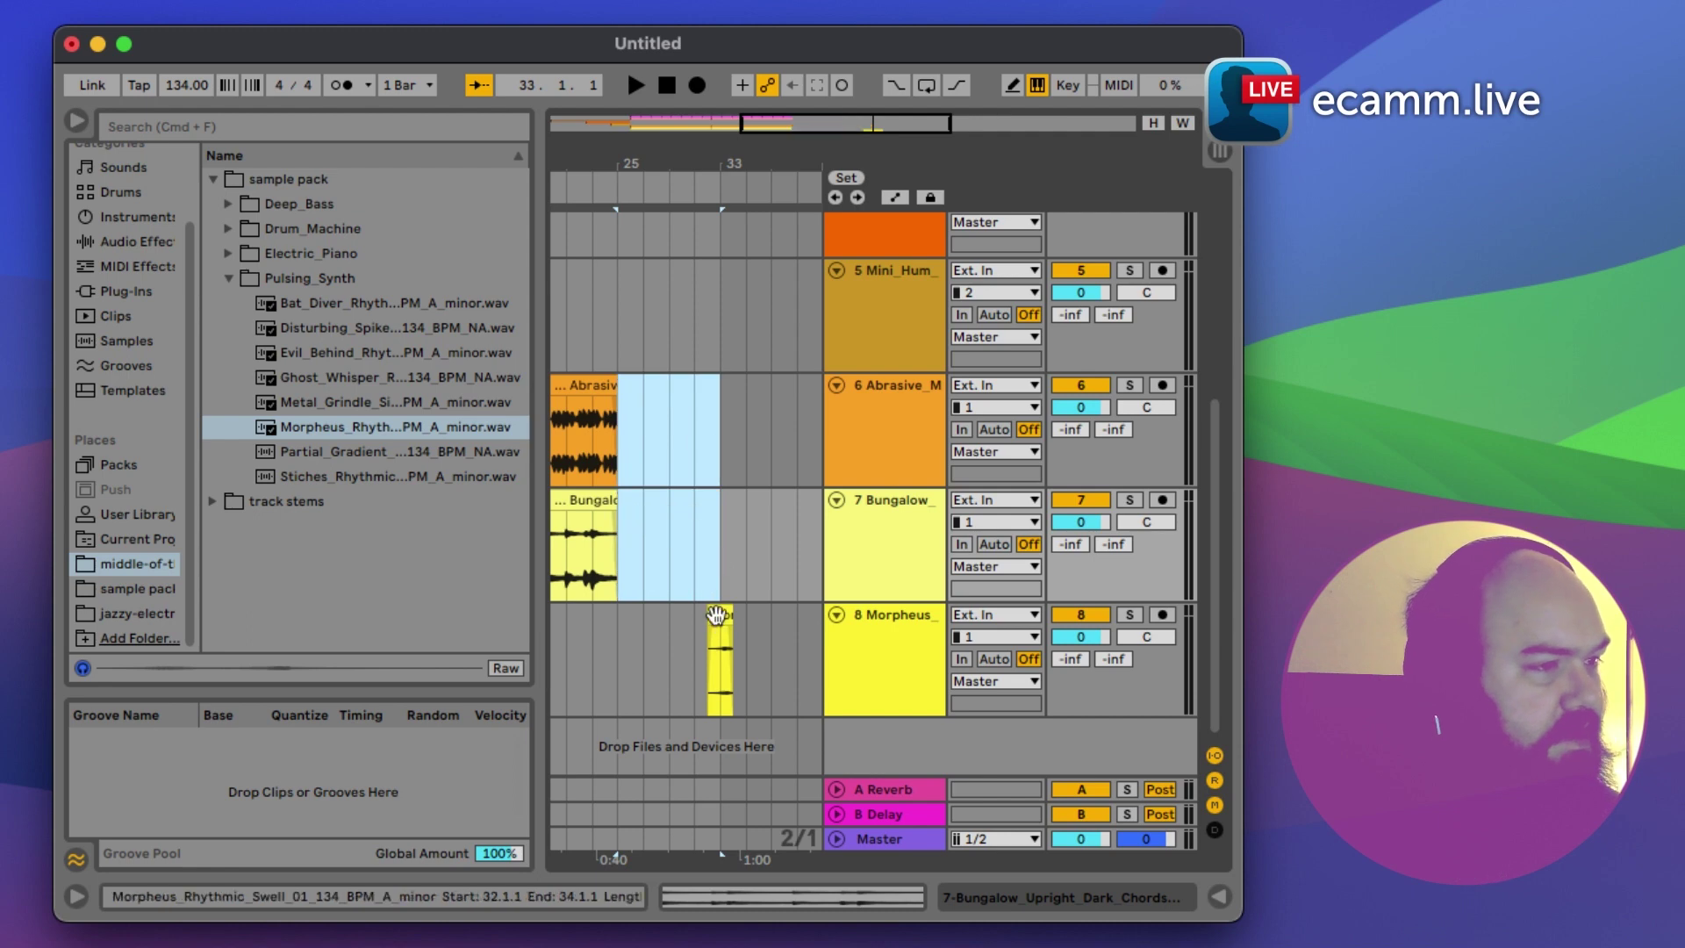
Step: Move the Morpheus swell to bar 25 and paste the 16 copied bars at 27.1.1
drag(717, 619, 640, 560)
click(640, 560)
scroll(639, 551, up, 5)
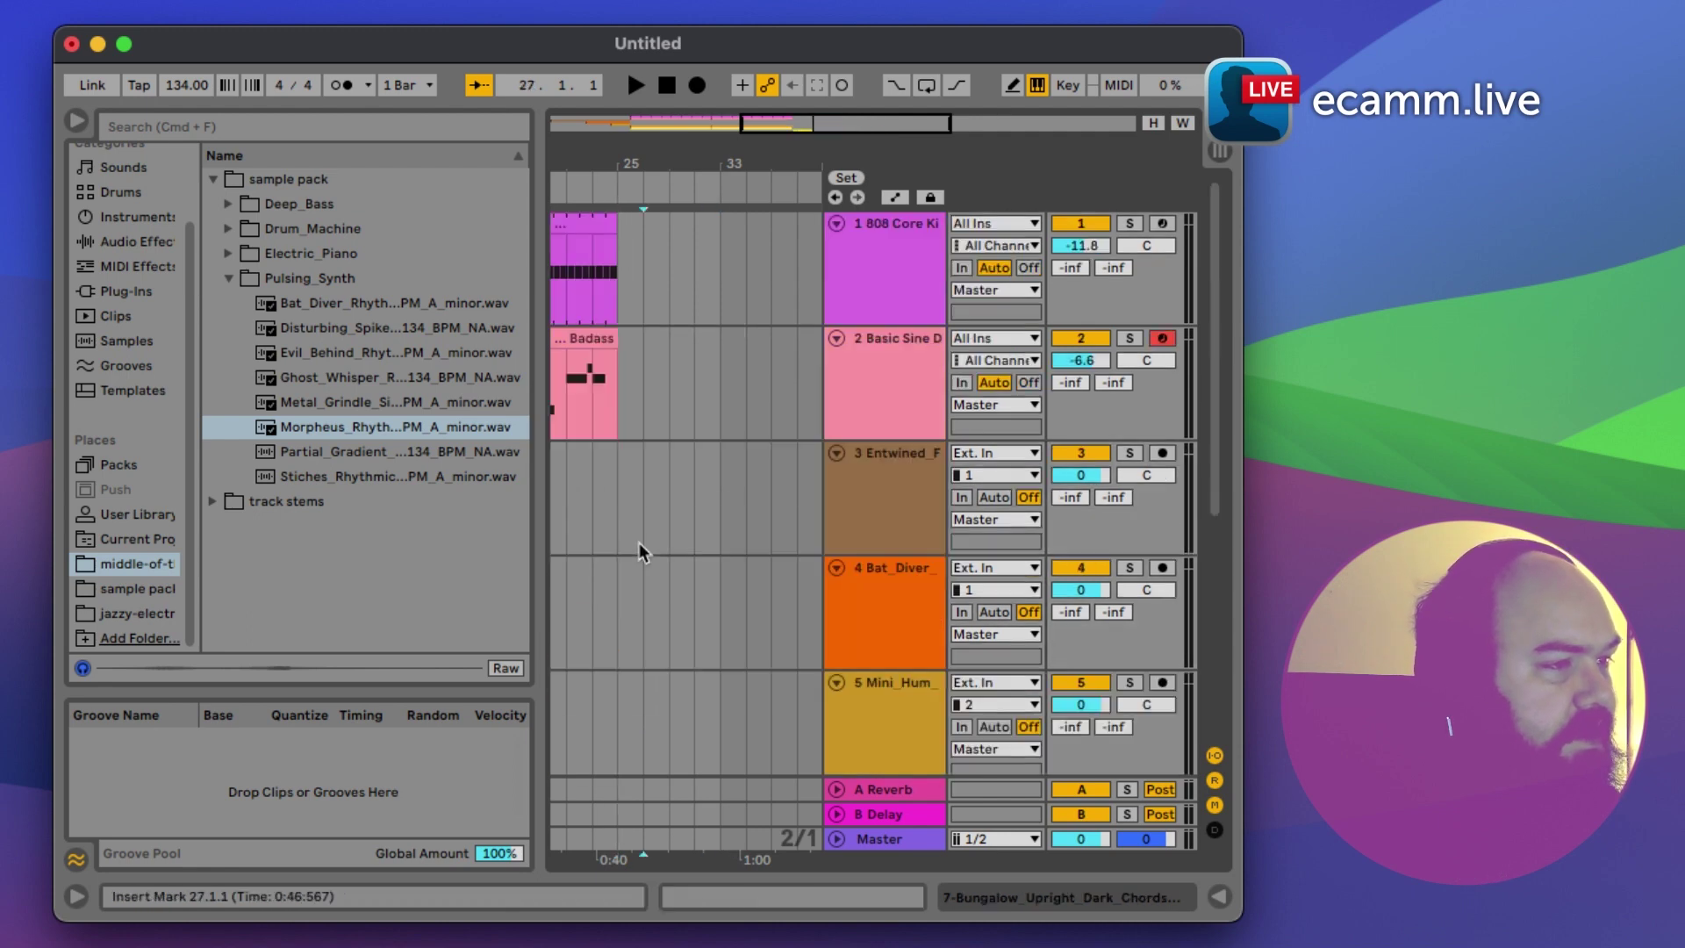
click(645, 304)
key(super+v)
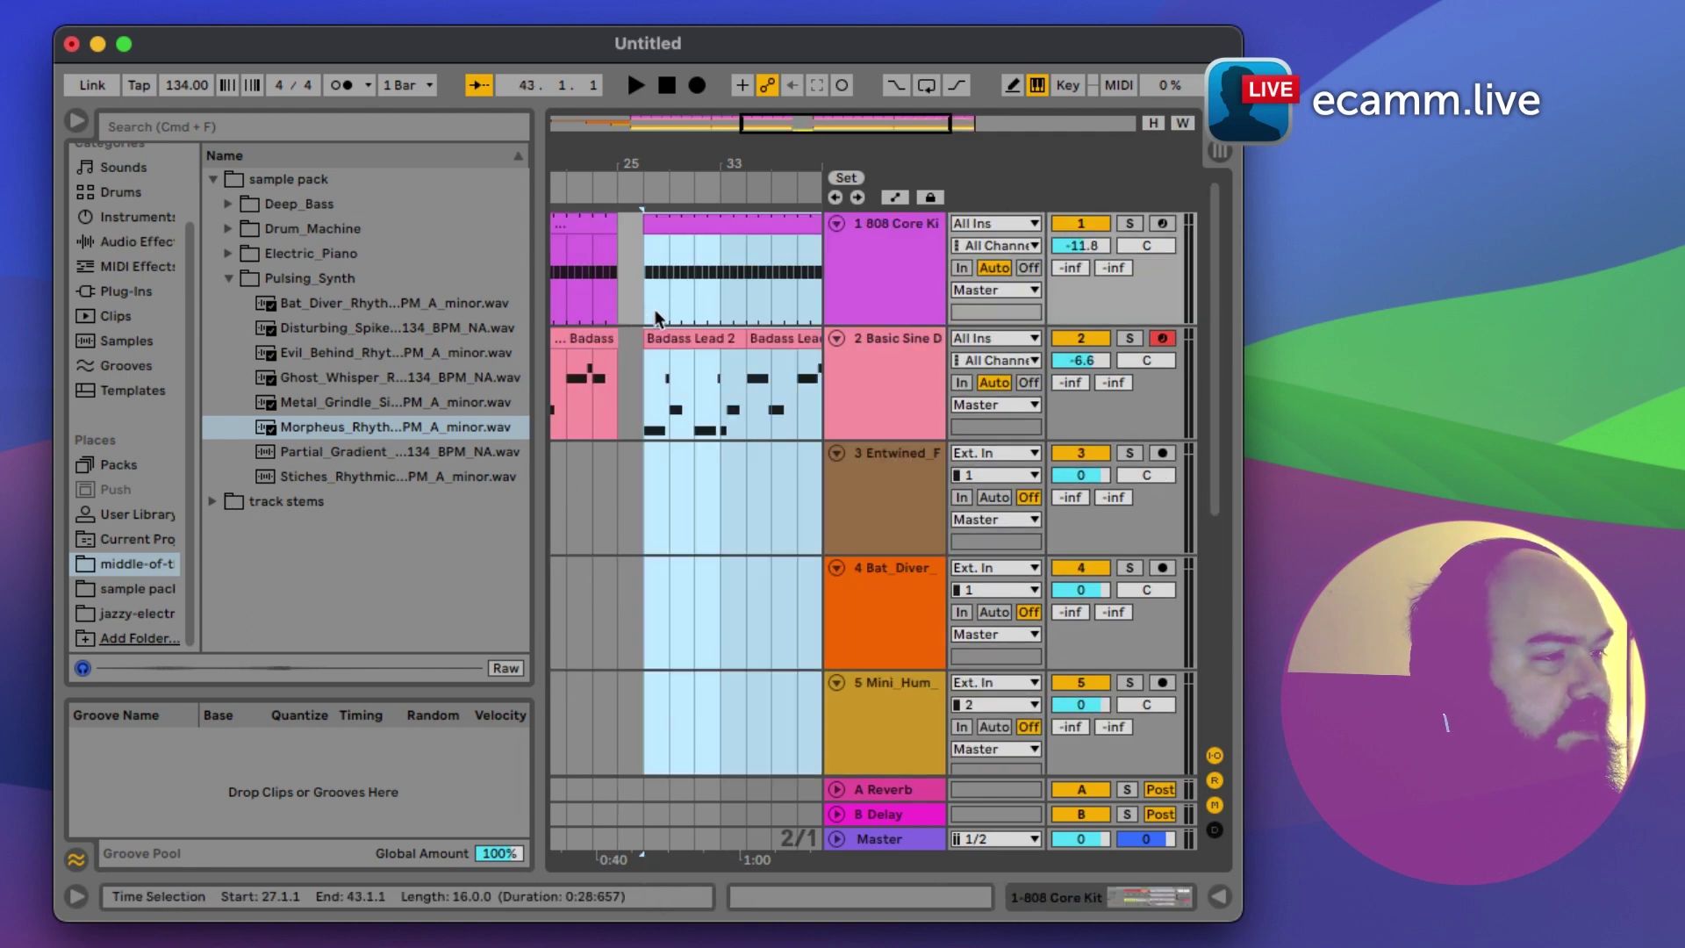
scroll(655, 309, right, 2)
scroll(661, 368, down, 5)
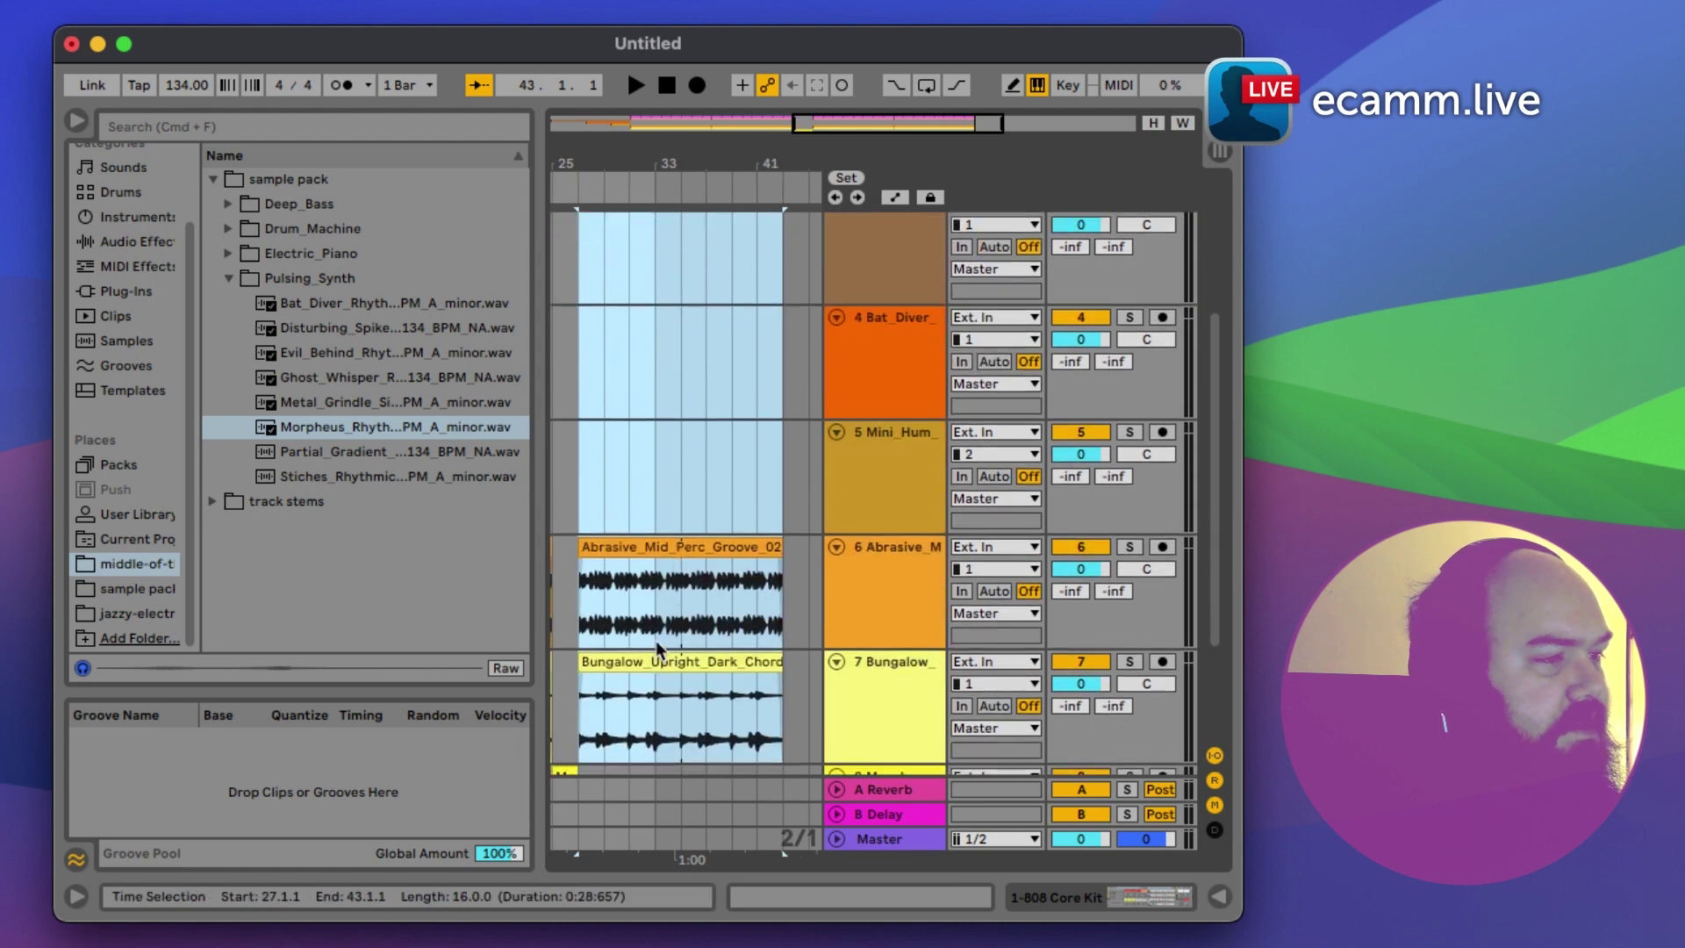
scroll(651, 667, down, 3)
Step: Paste a copy of the Morpheus swell at bar 43 on track 8
click(570, 649)
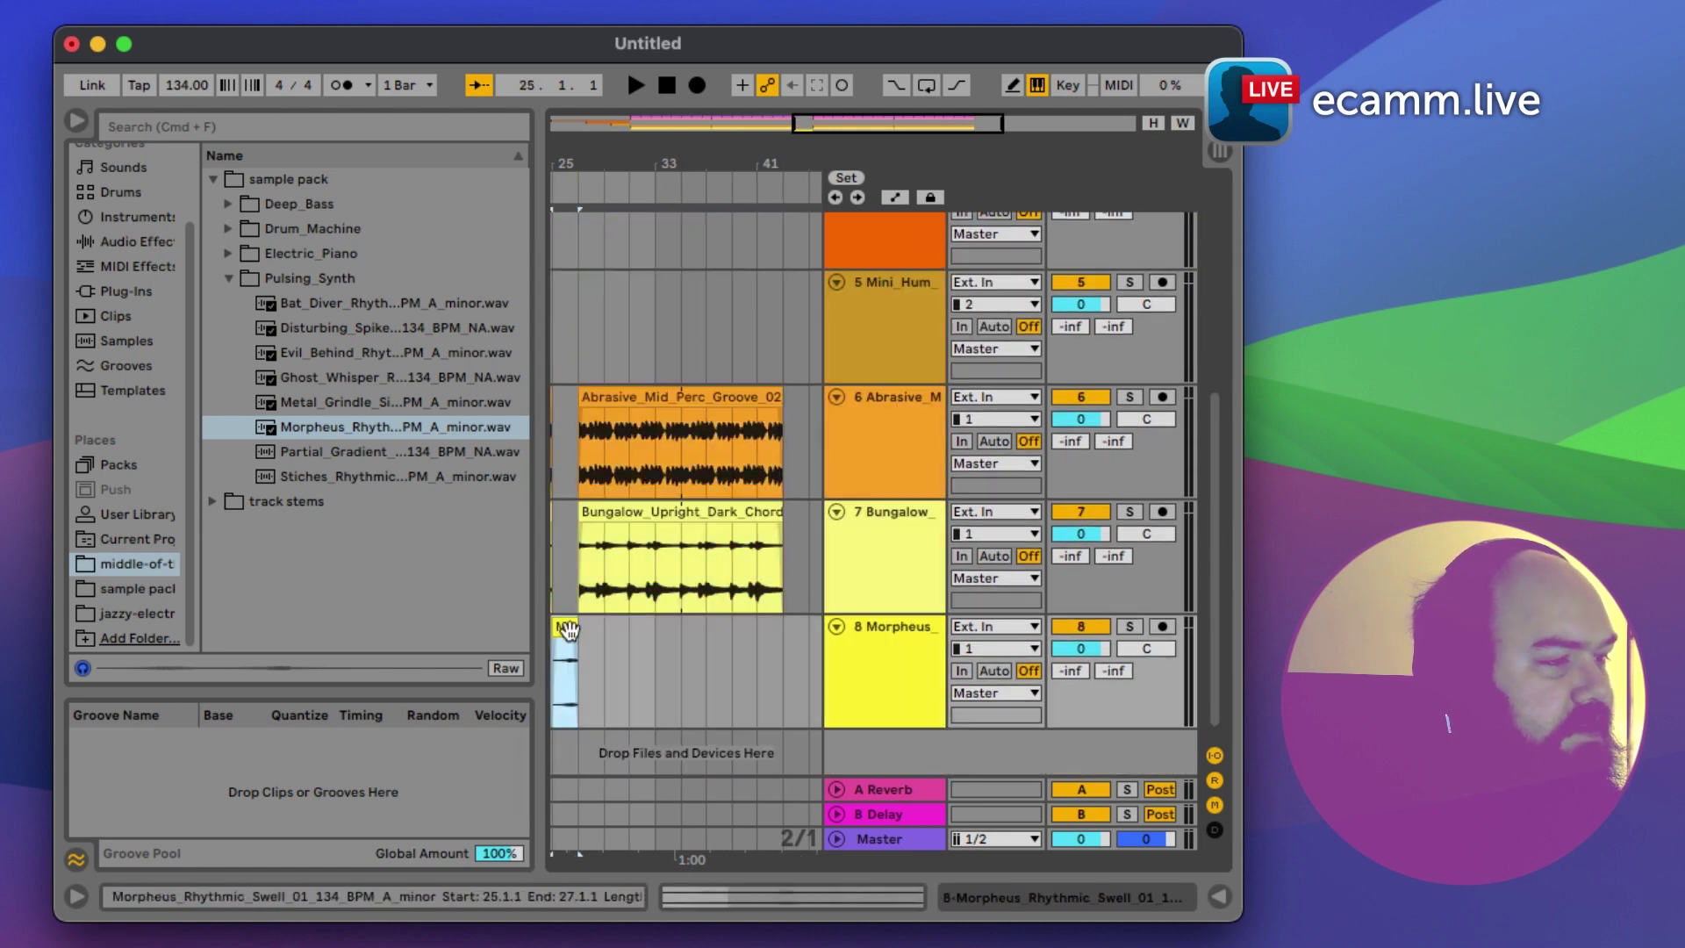
click(782, 631)
key(shift+Right)
scroll(754, 654, left, 3)
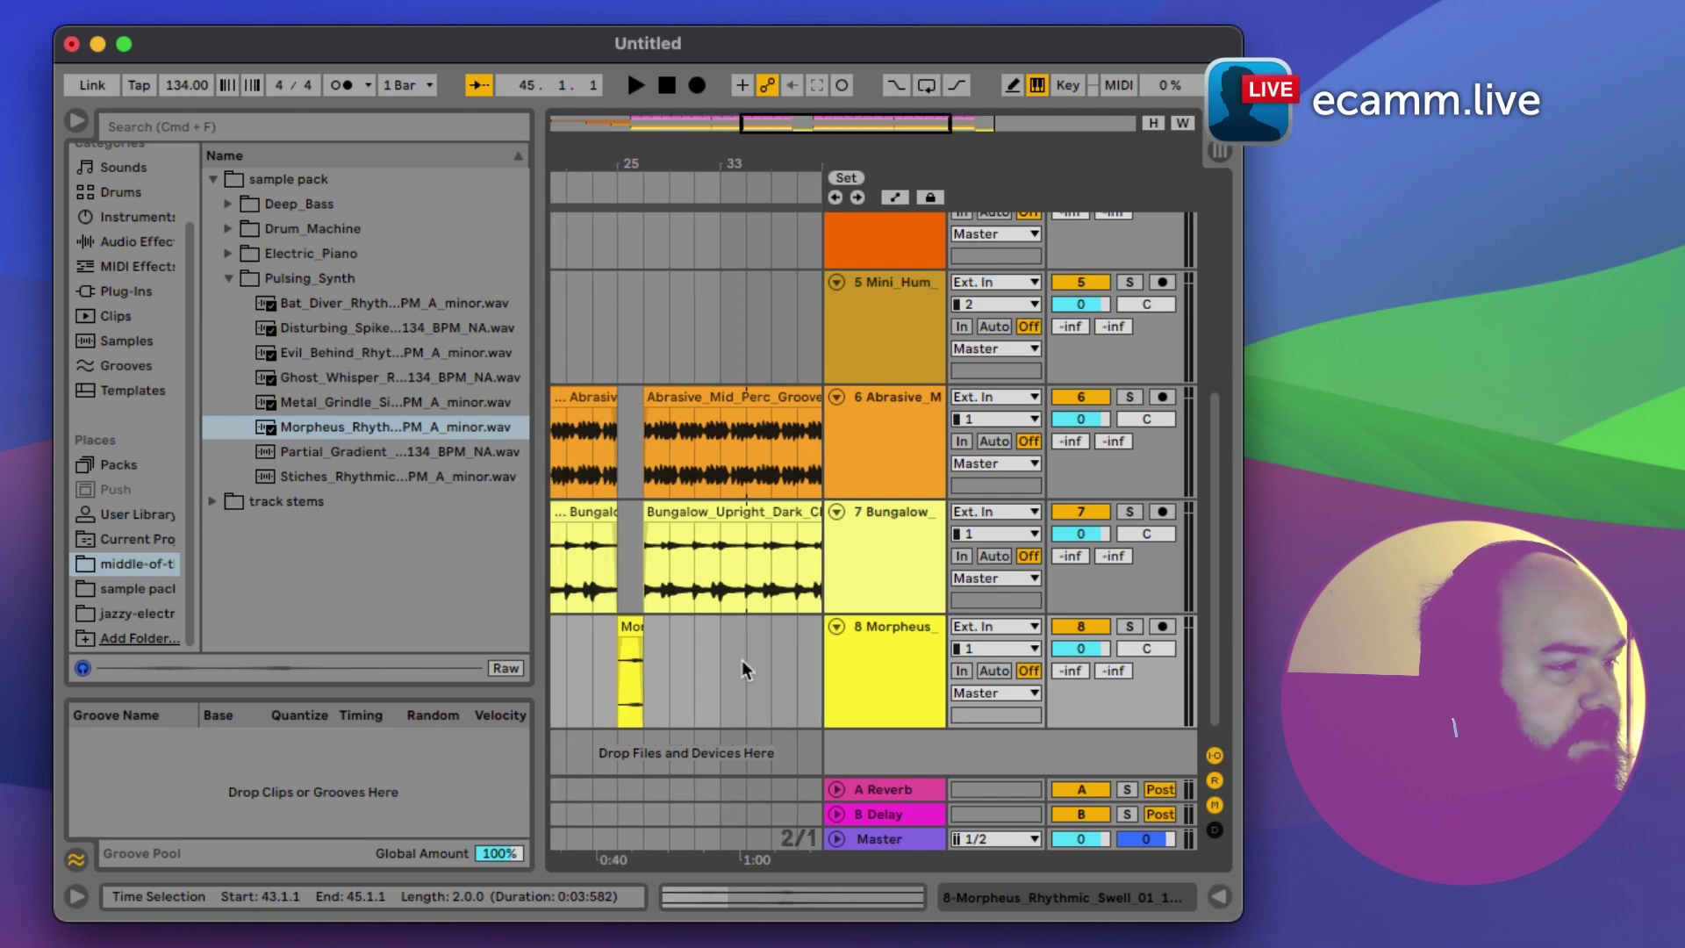
Step: Move the bar-25 Morpheus swell clip left to start at bar 24
click(625, 627)
click(607, 628)
scroll(607, 628, up, 5)
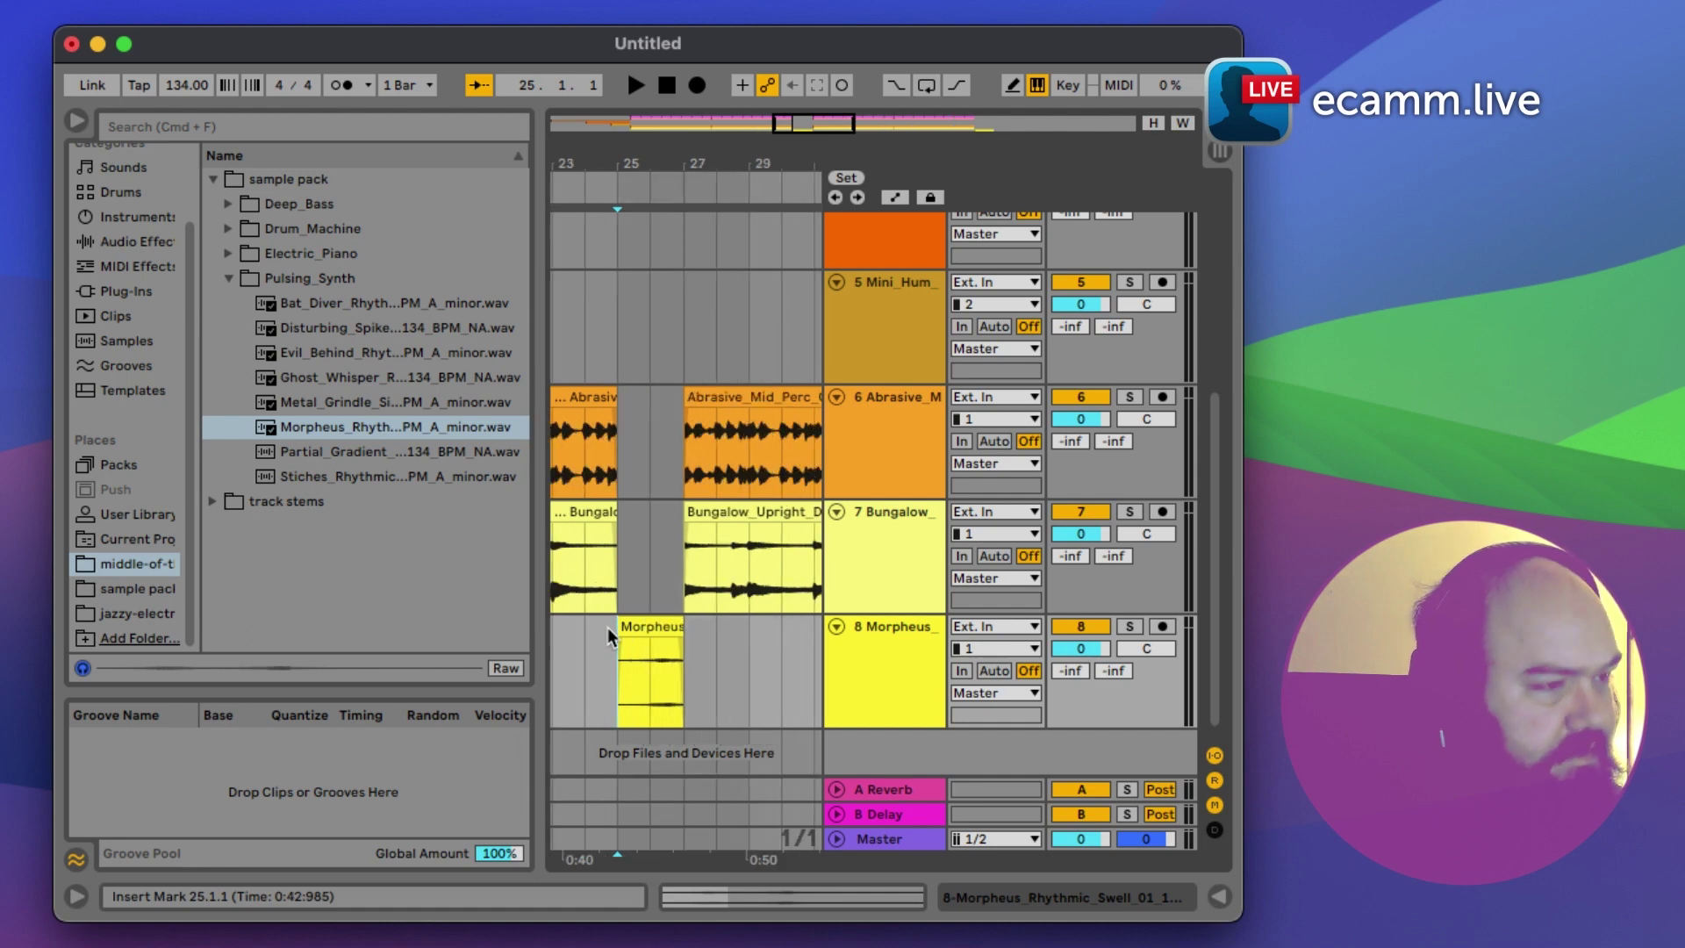
scroll(676, 627, left, 1)
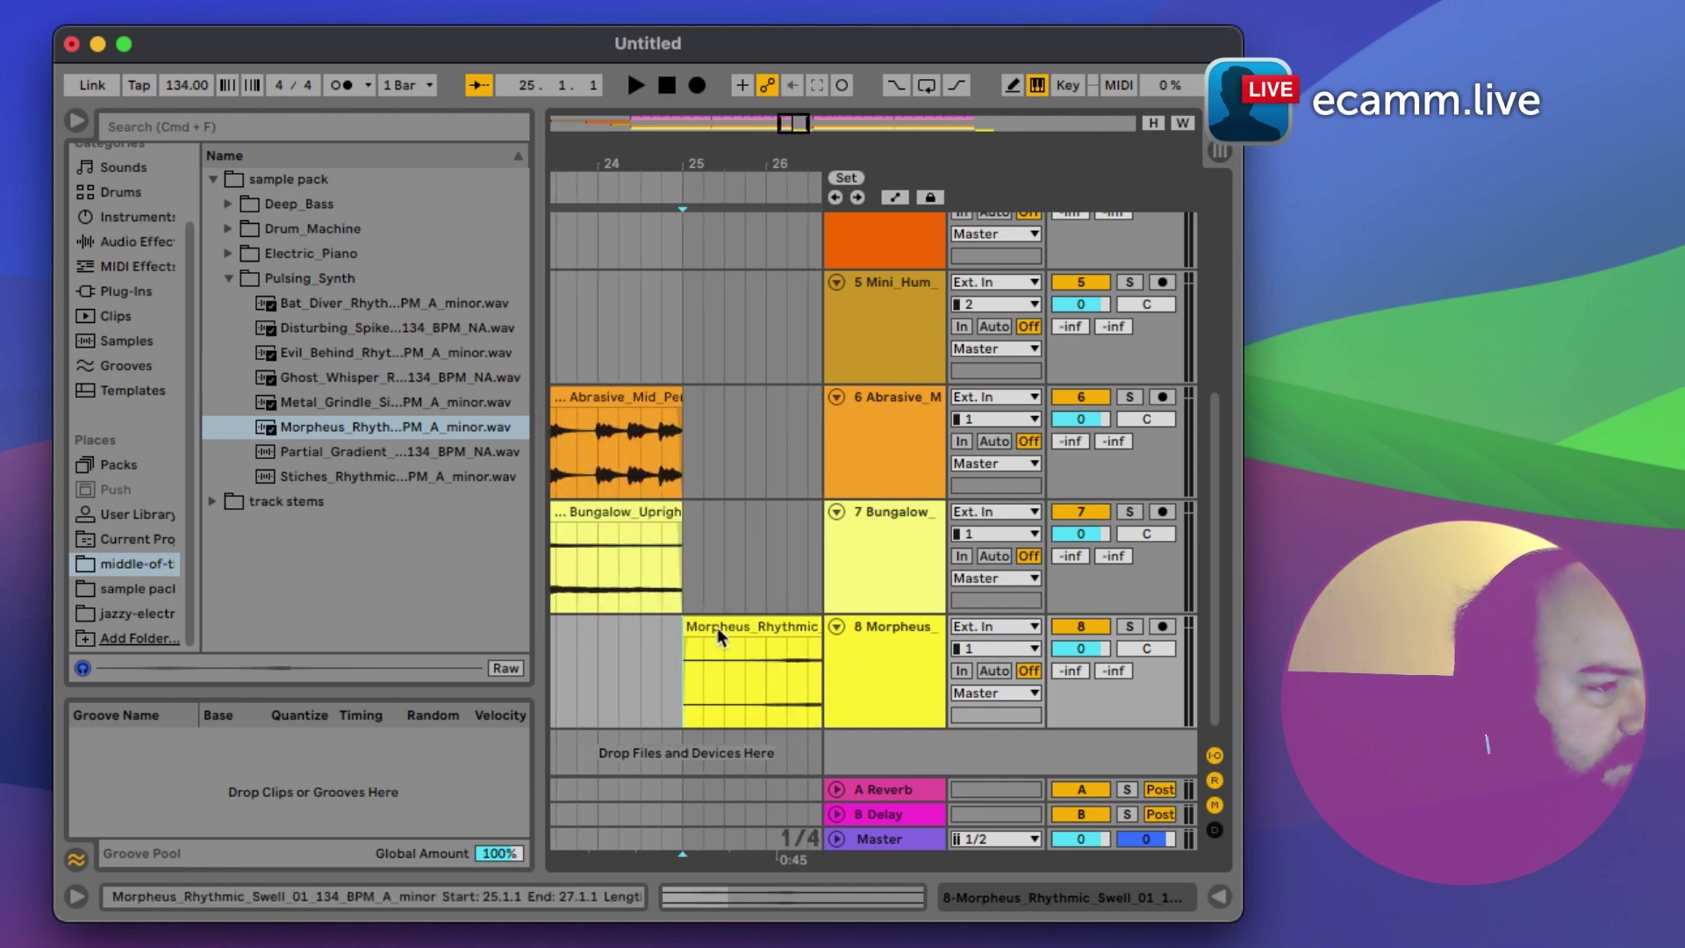
mouse_move(717, 628)
mouse_down()
mouse_move(649, 629)
mouse_move(676, 626)
mouse_up()
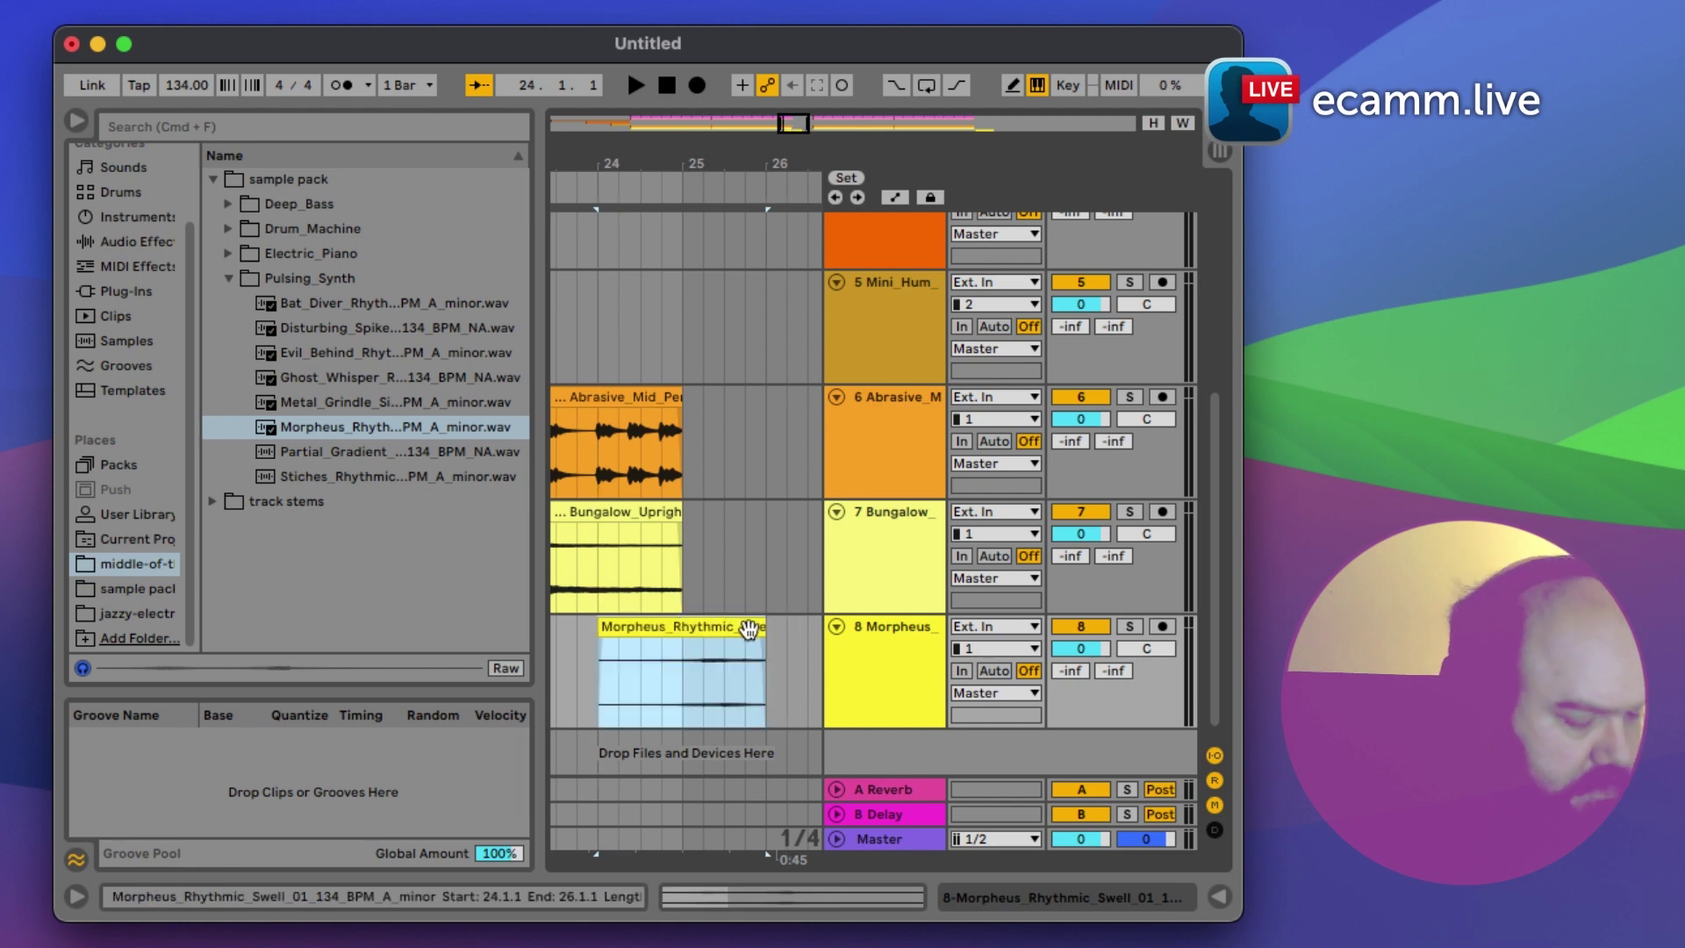
click(742, 591)
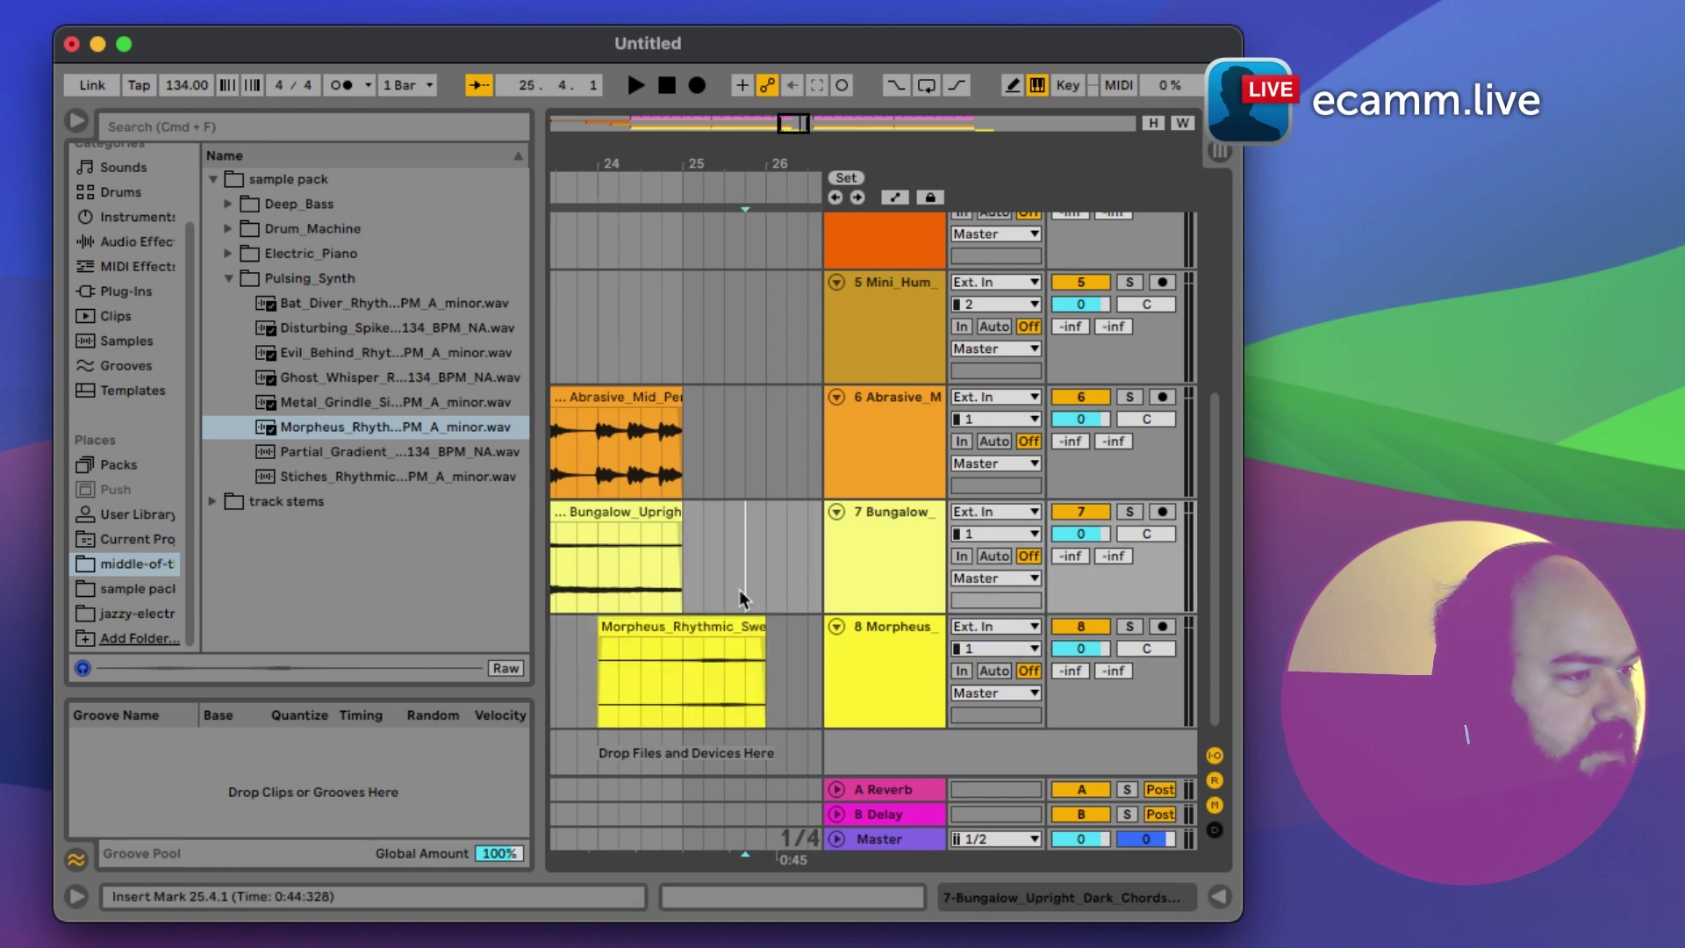
Step: Shift the bar 27–43 percussion and chords clips one bar earlier to bar 26
key(minus)
key(minus)
key(minus)
key(minus)
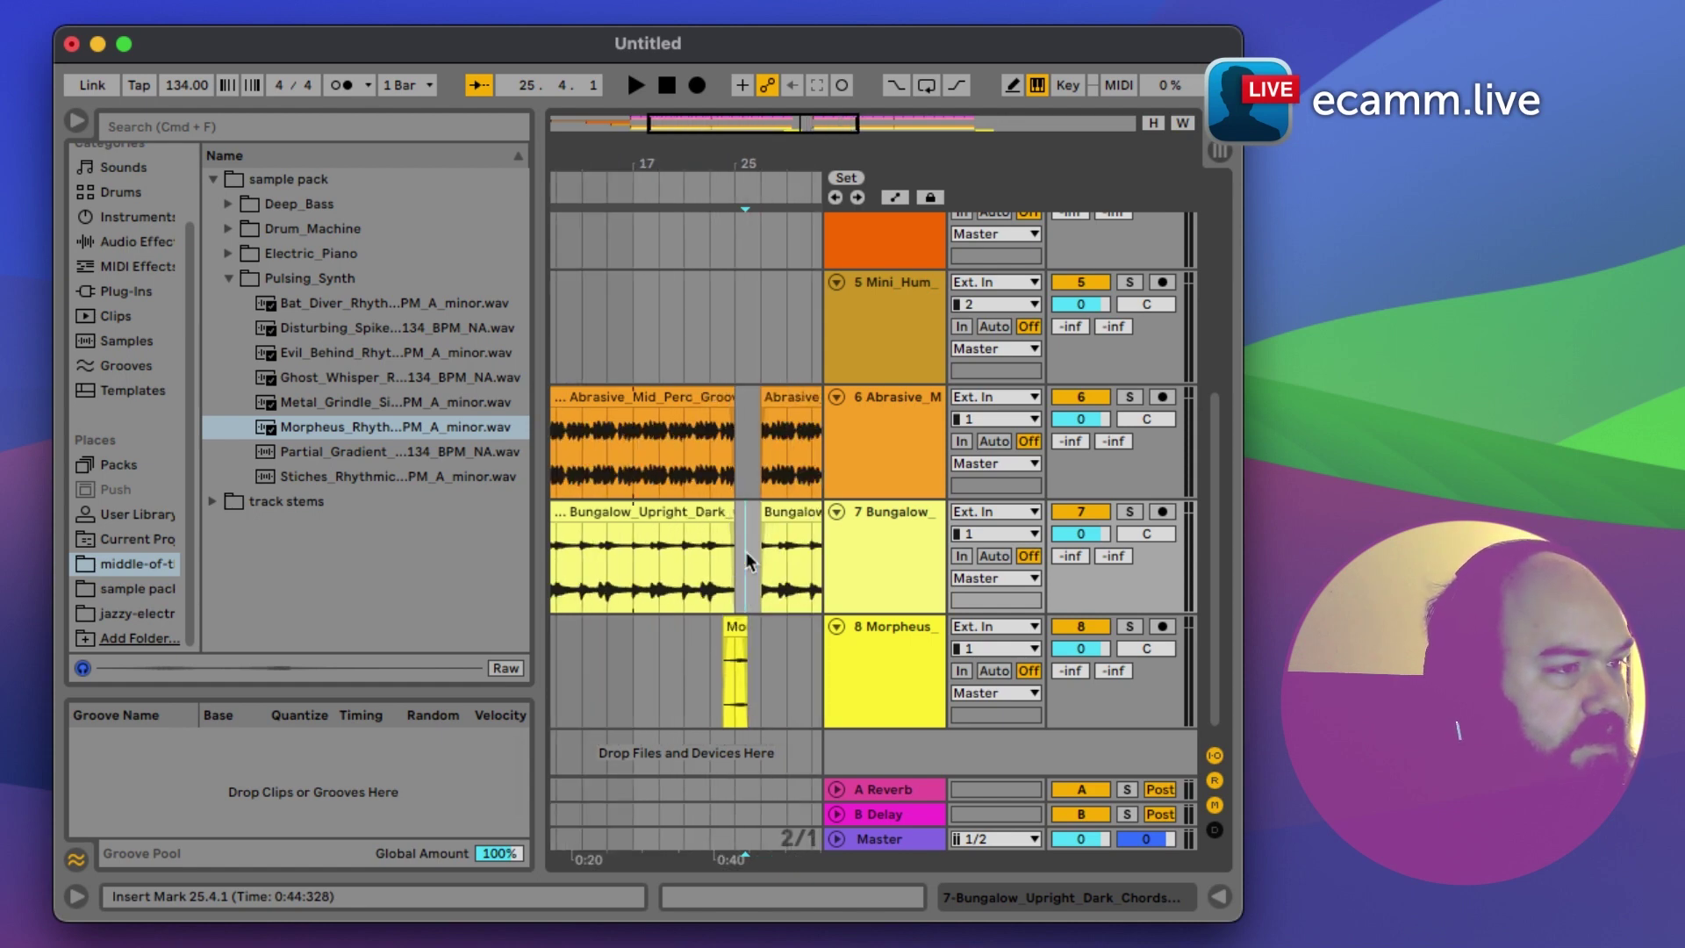
key(super+d)
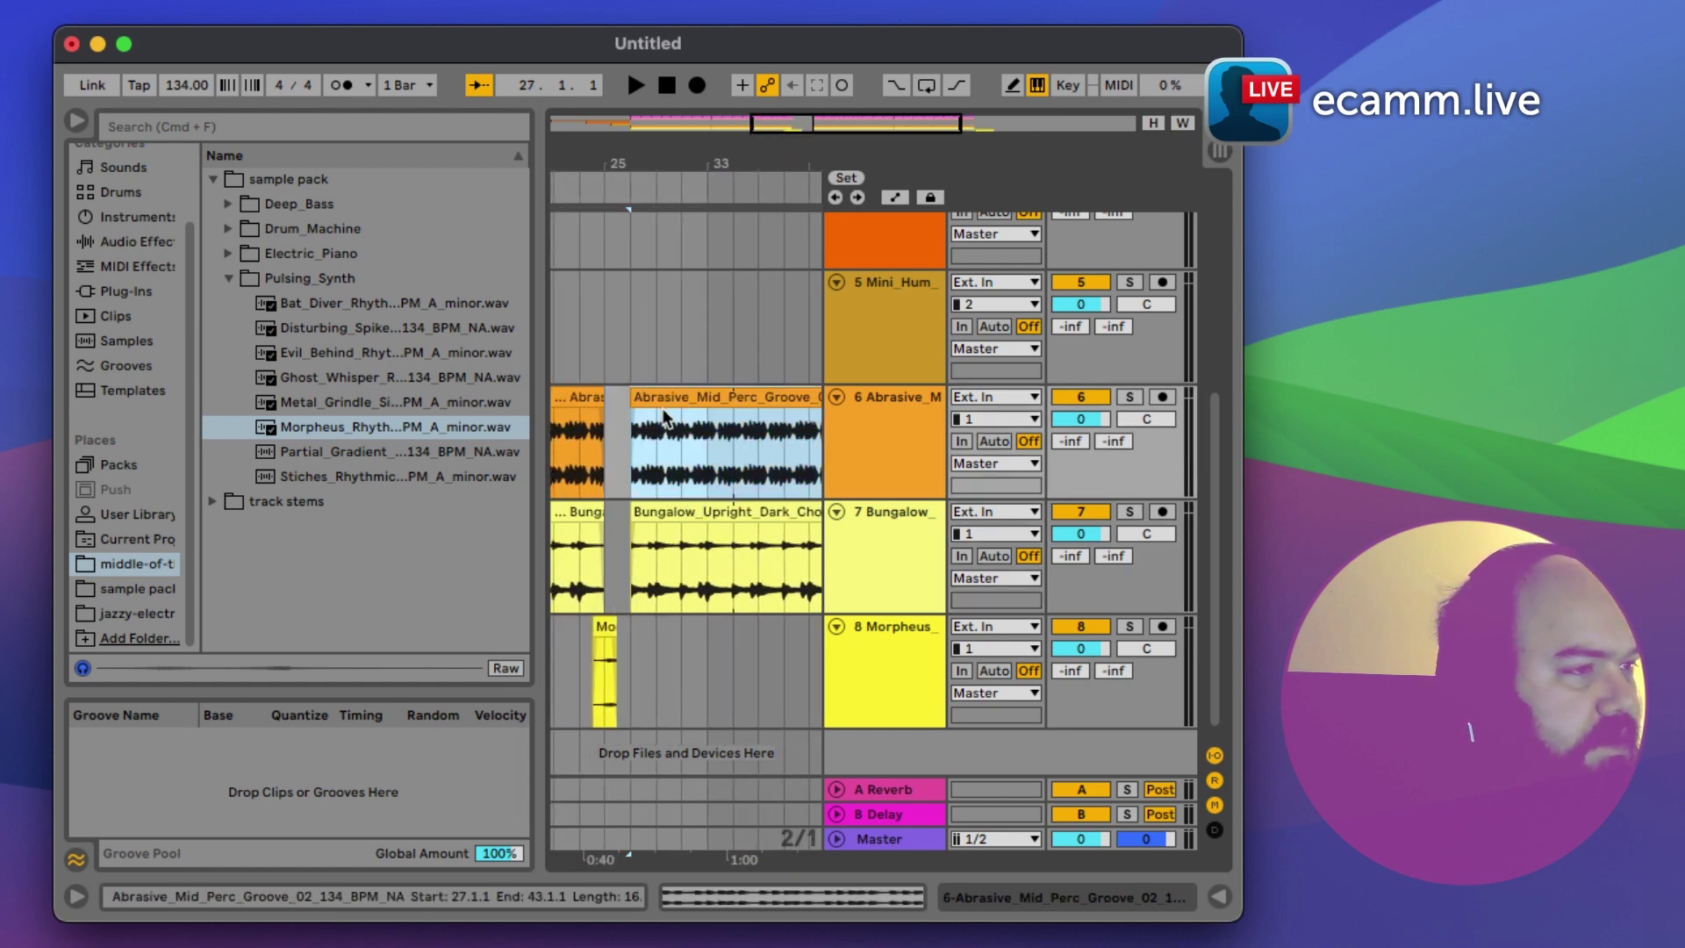
scroll(649, 511, up, 5)
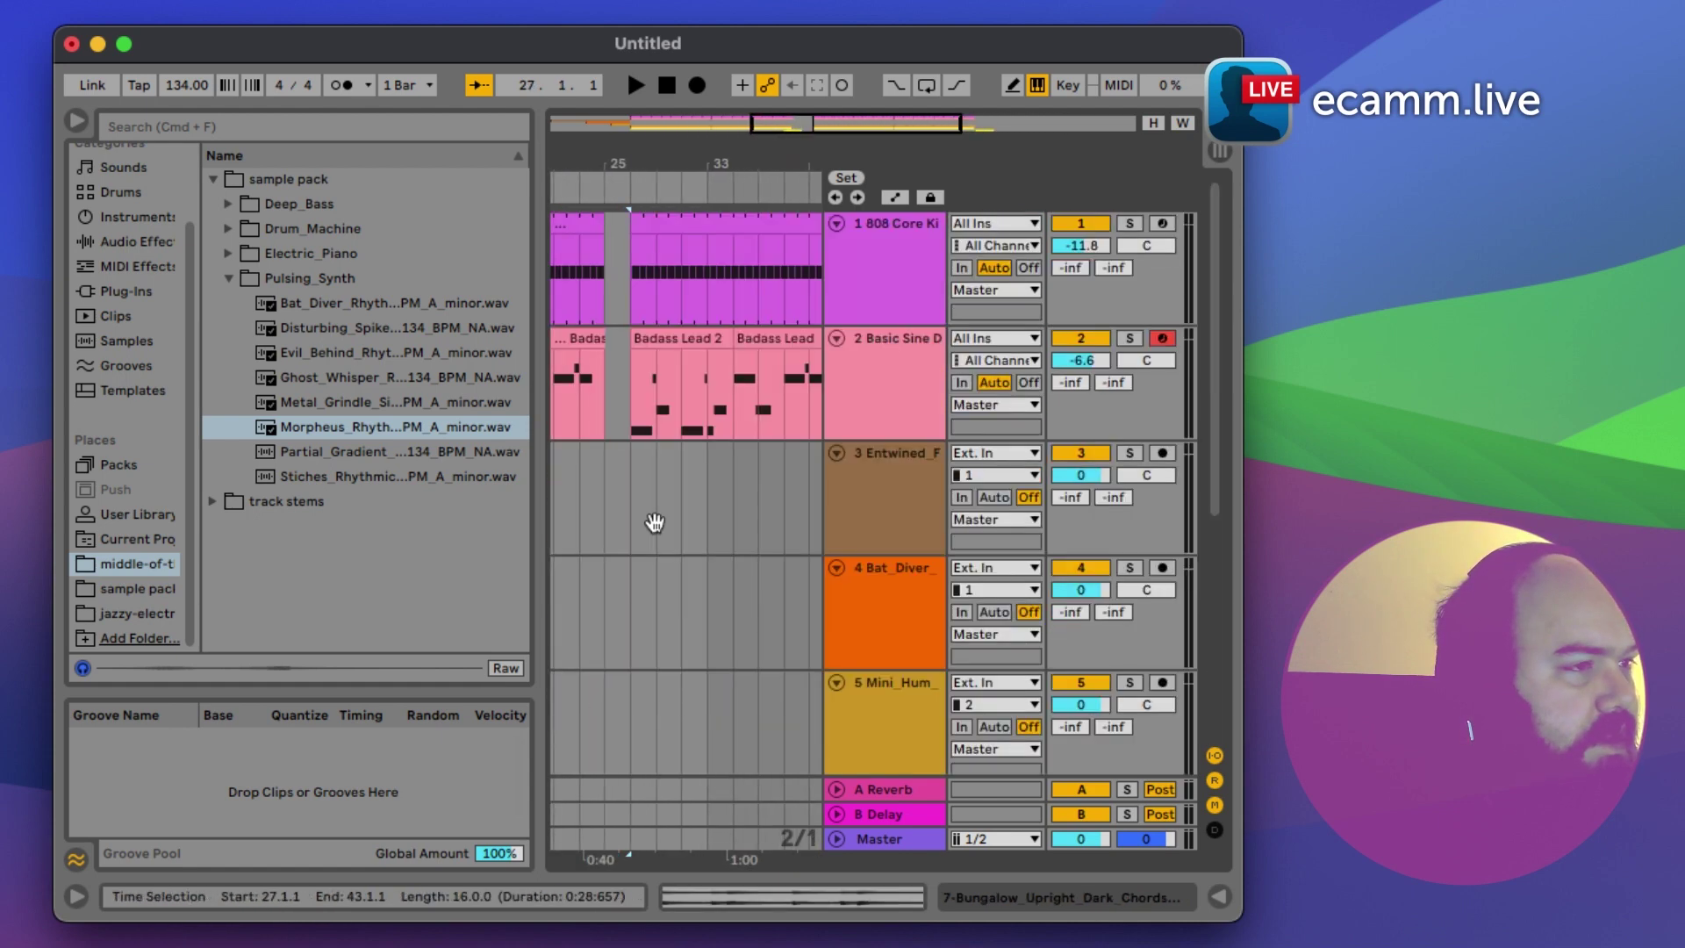
shift+click(687, 253)
shift+click(686, 256)
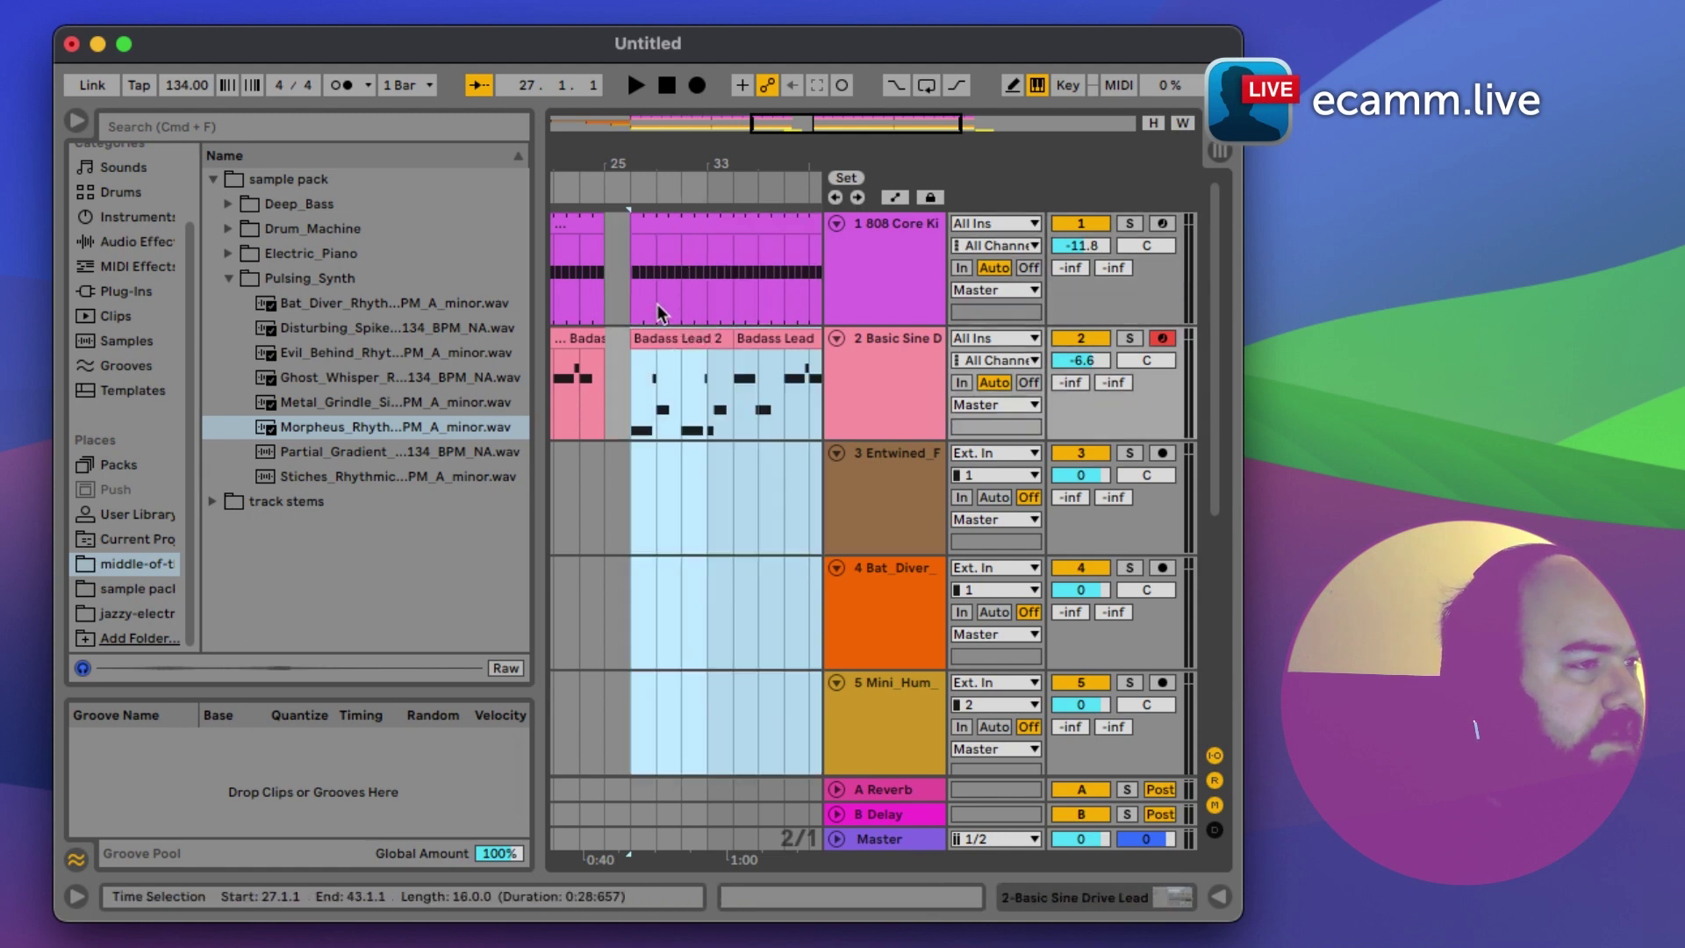
drag(668, 230, 640, 225)
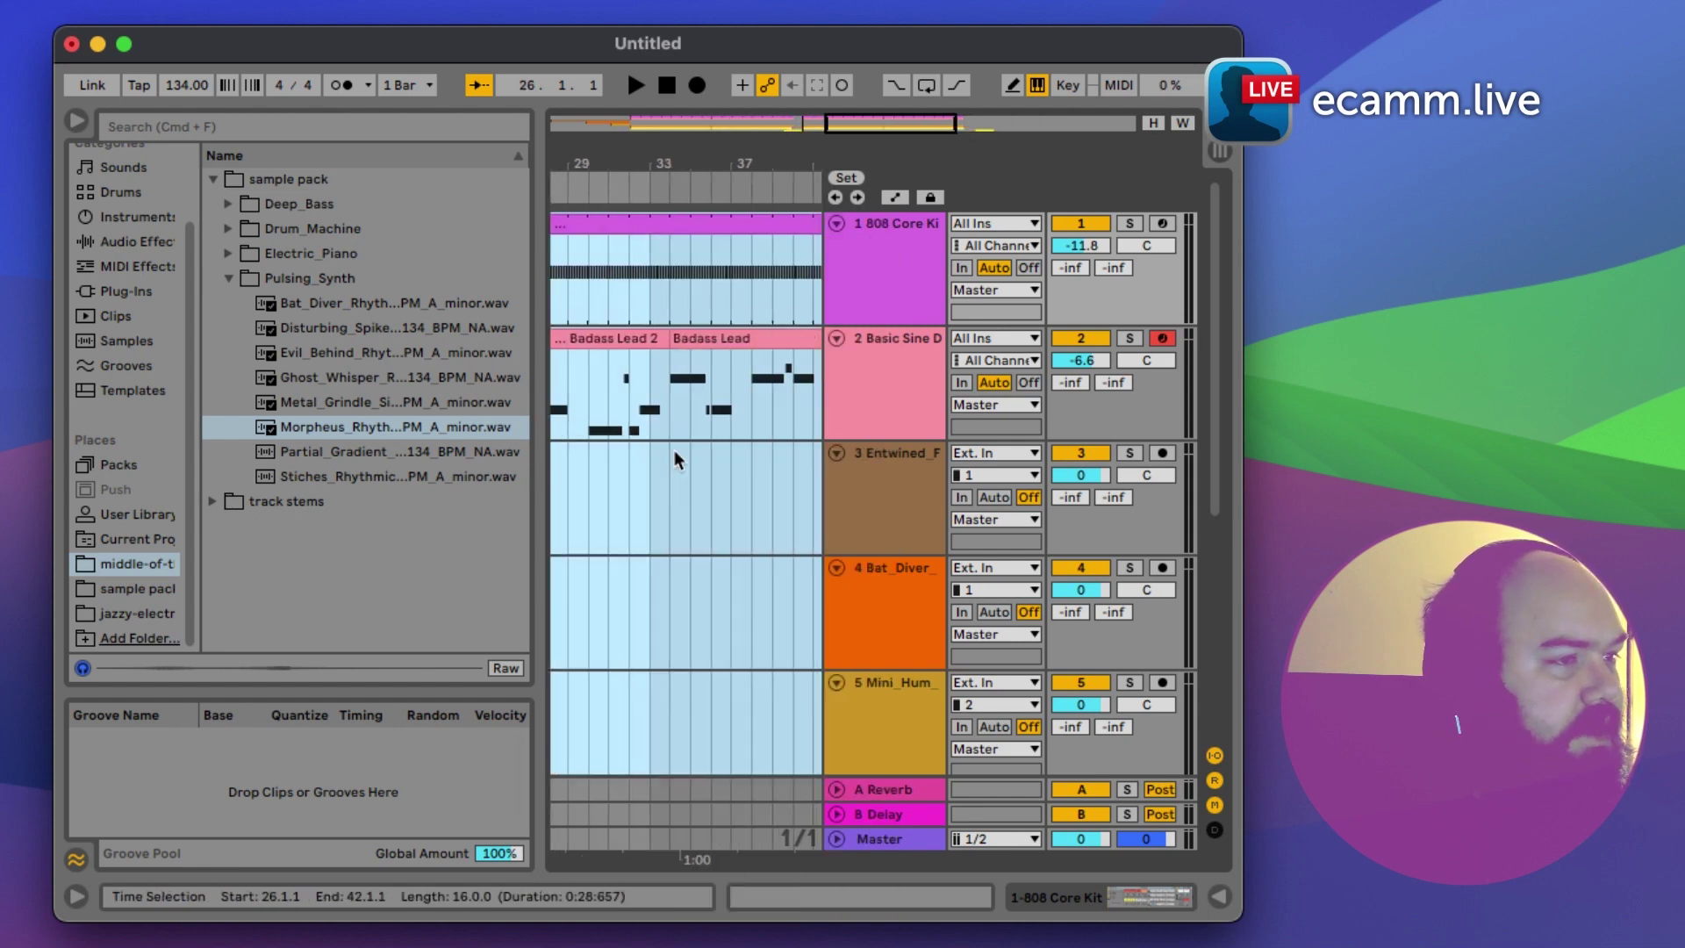
Step: Drag the second Morpheus swell to bar 41 and rewind to the song start
scroll(673, 456, right, 3)
scroll(674, 456, down, 5)
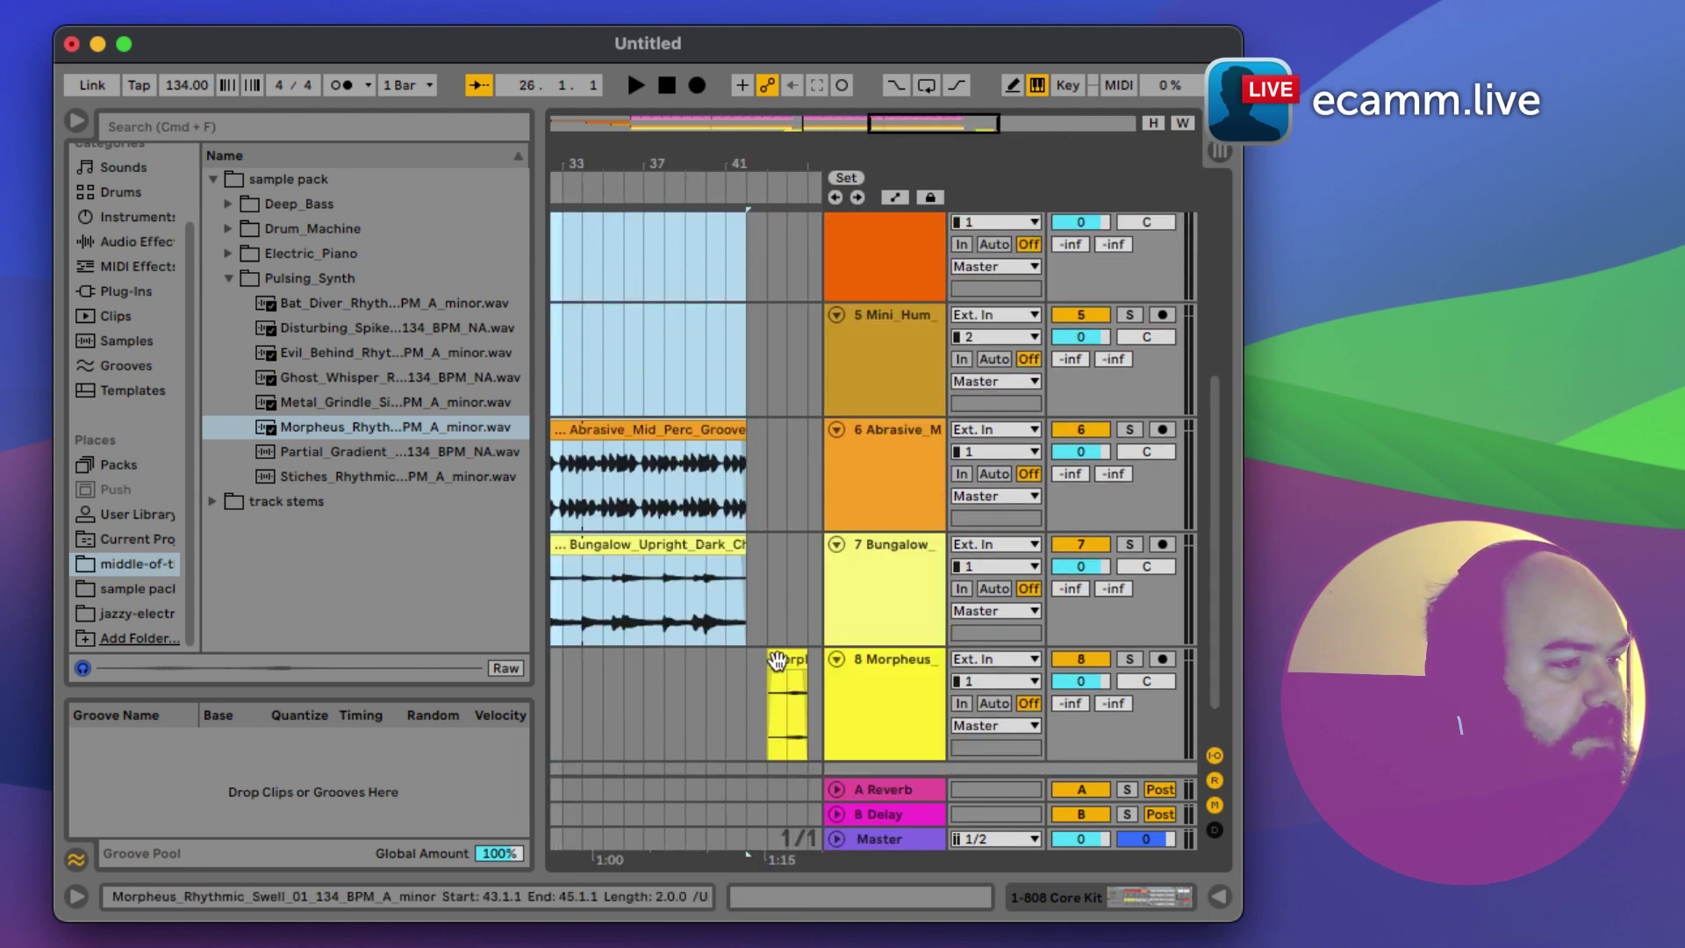
drag(777, 660, 729, 663)
scroll(681, 641, left, 5)
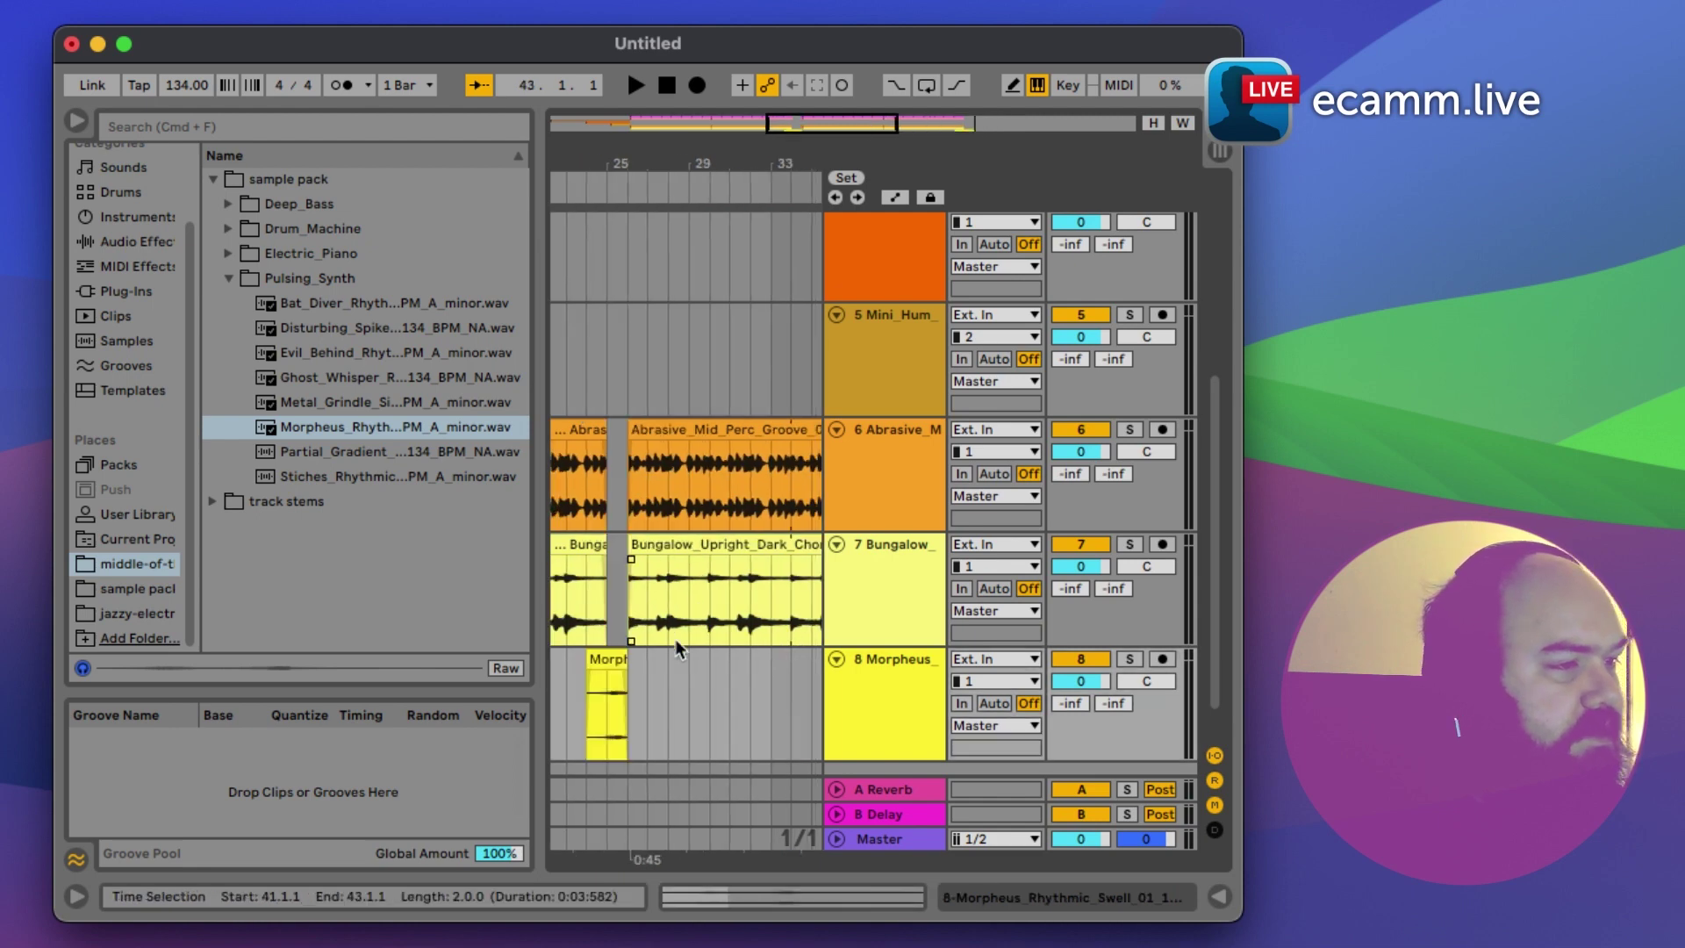
scroll(676, 639, left, 10)
click(666, 85)
Step: Play the arrangement from the beginning, stopping at bar 44 after the second Morpheus swell
click(635, 86)
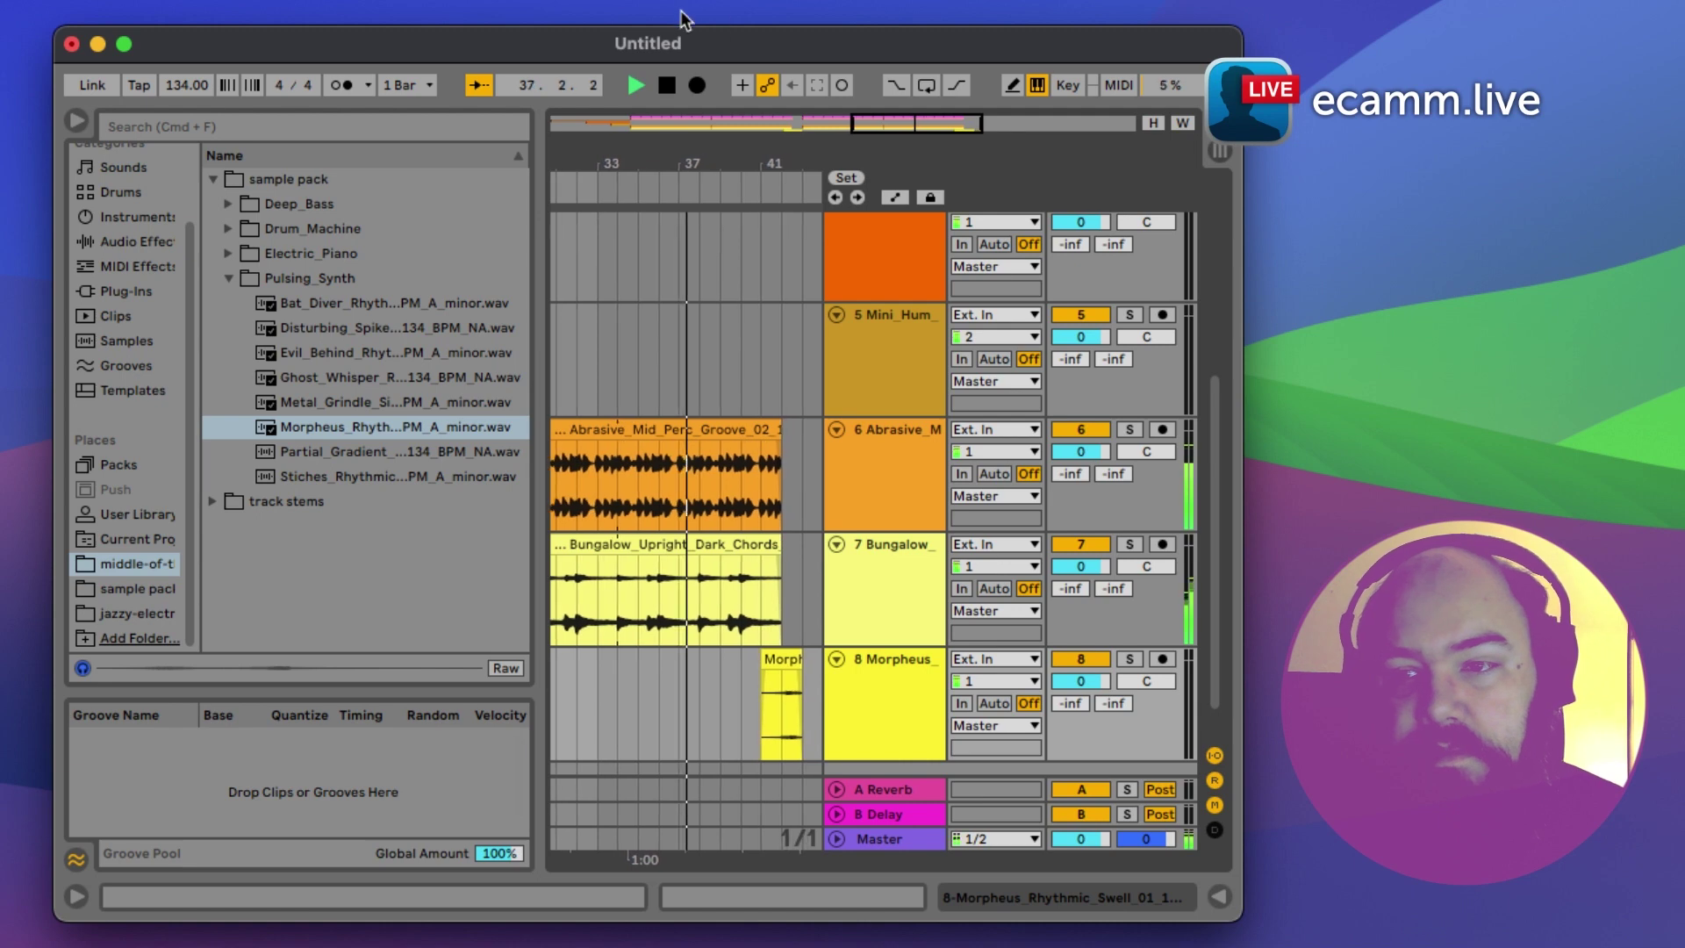
click(403, 17)
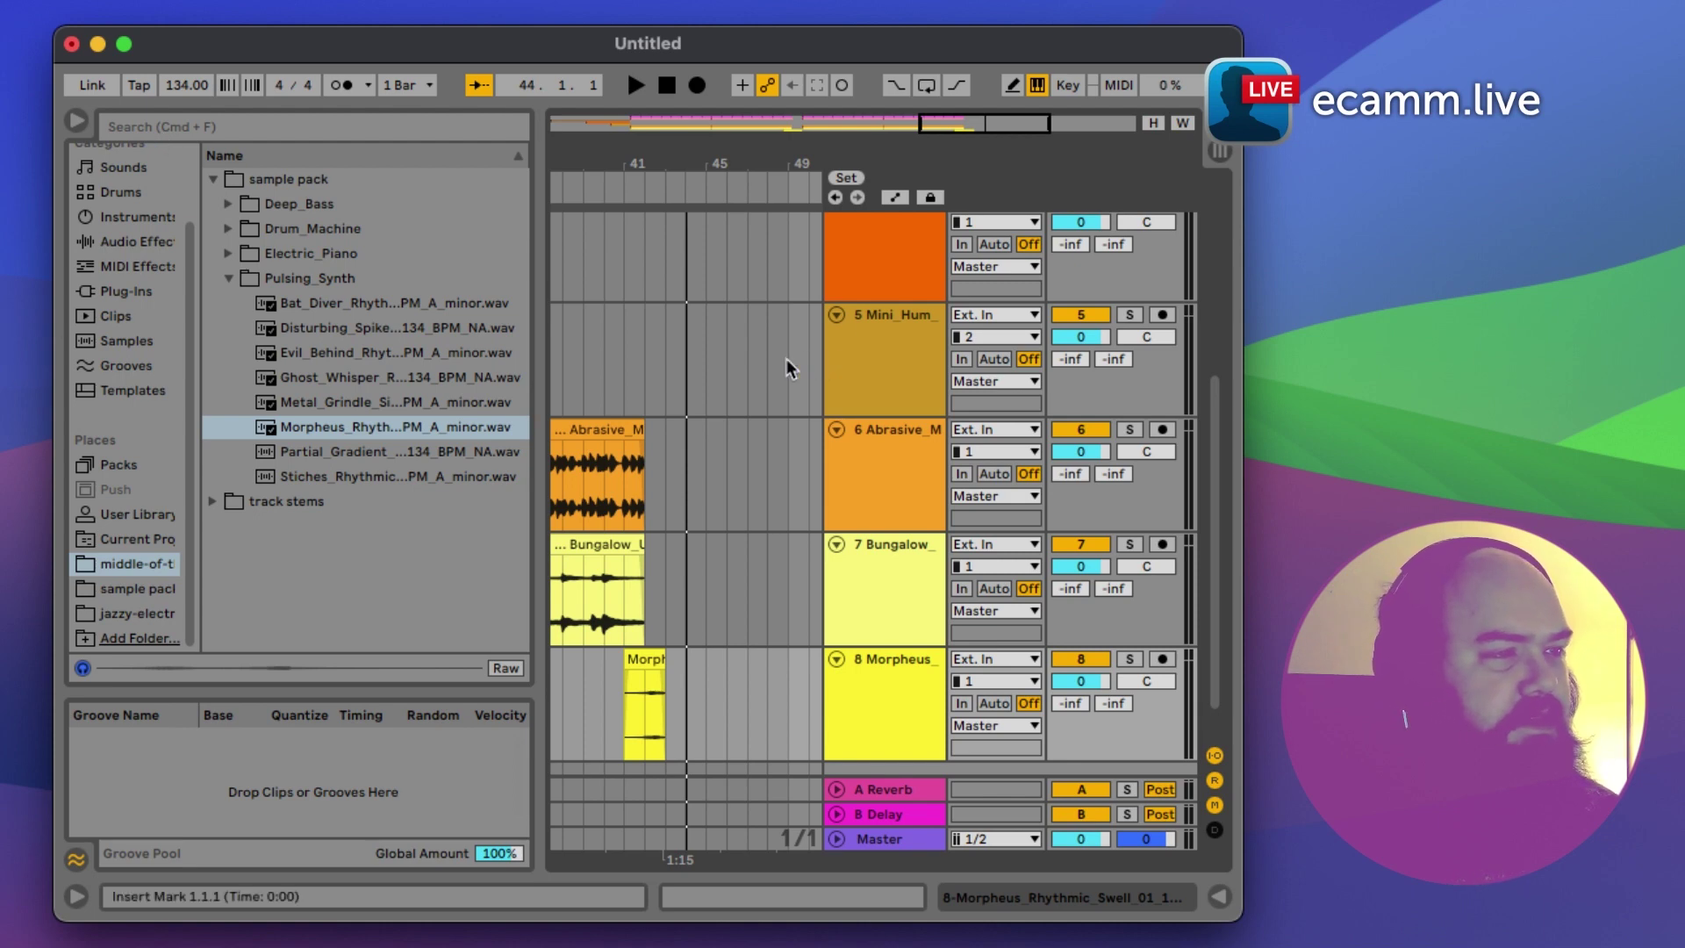
Step: Pull the volumes of tracks 1, 2 and 3 down to -inf dB
scroll(773, 360, down, 1)
scroll(772, 359, left, 15)
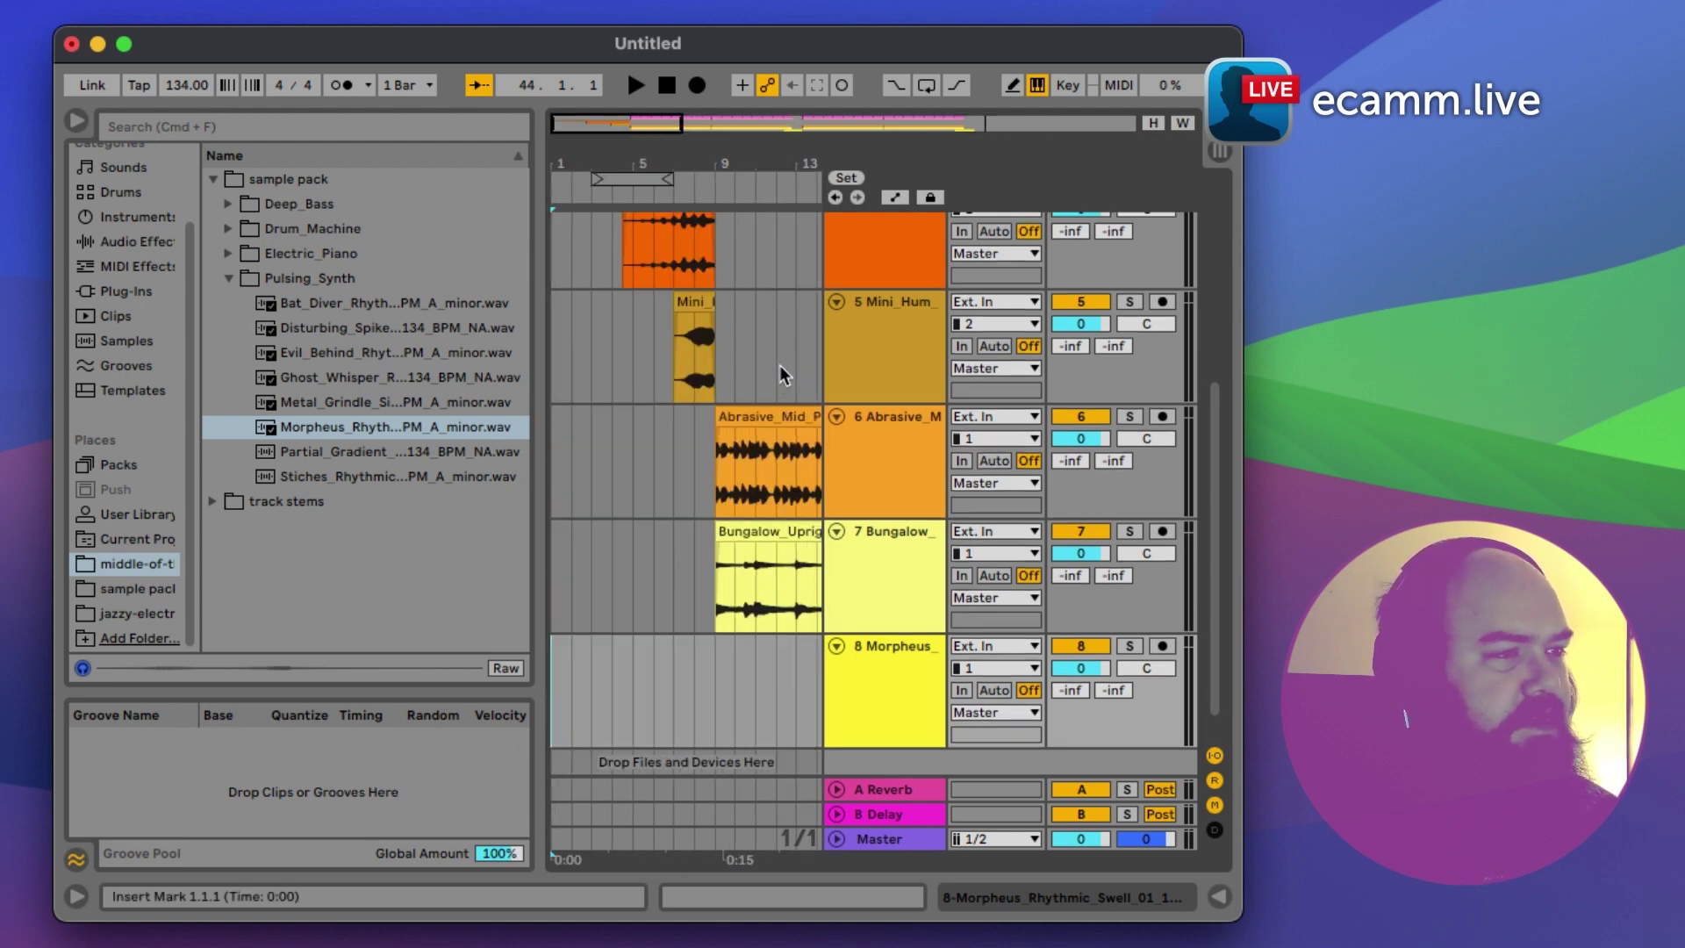
scroll(780, 369, up, 5)
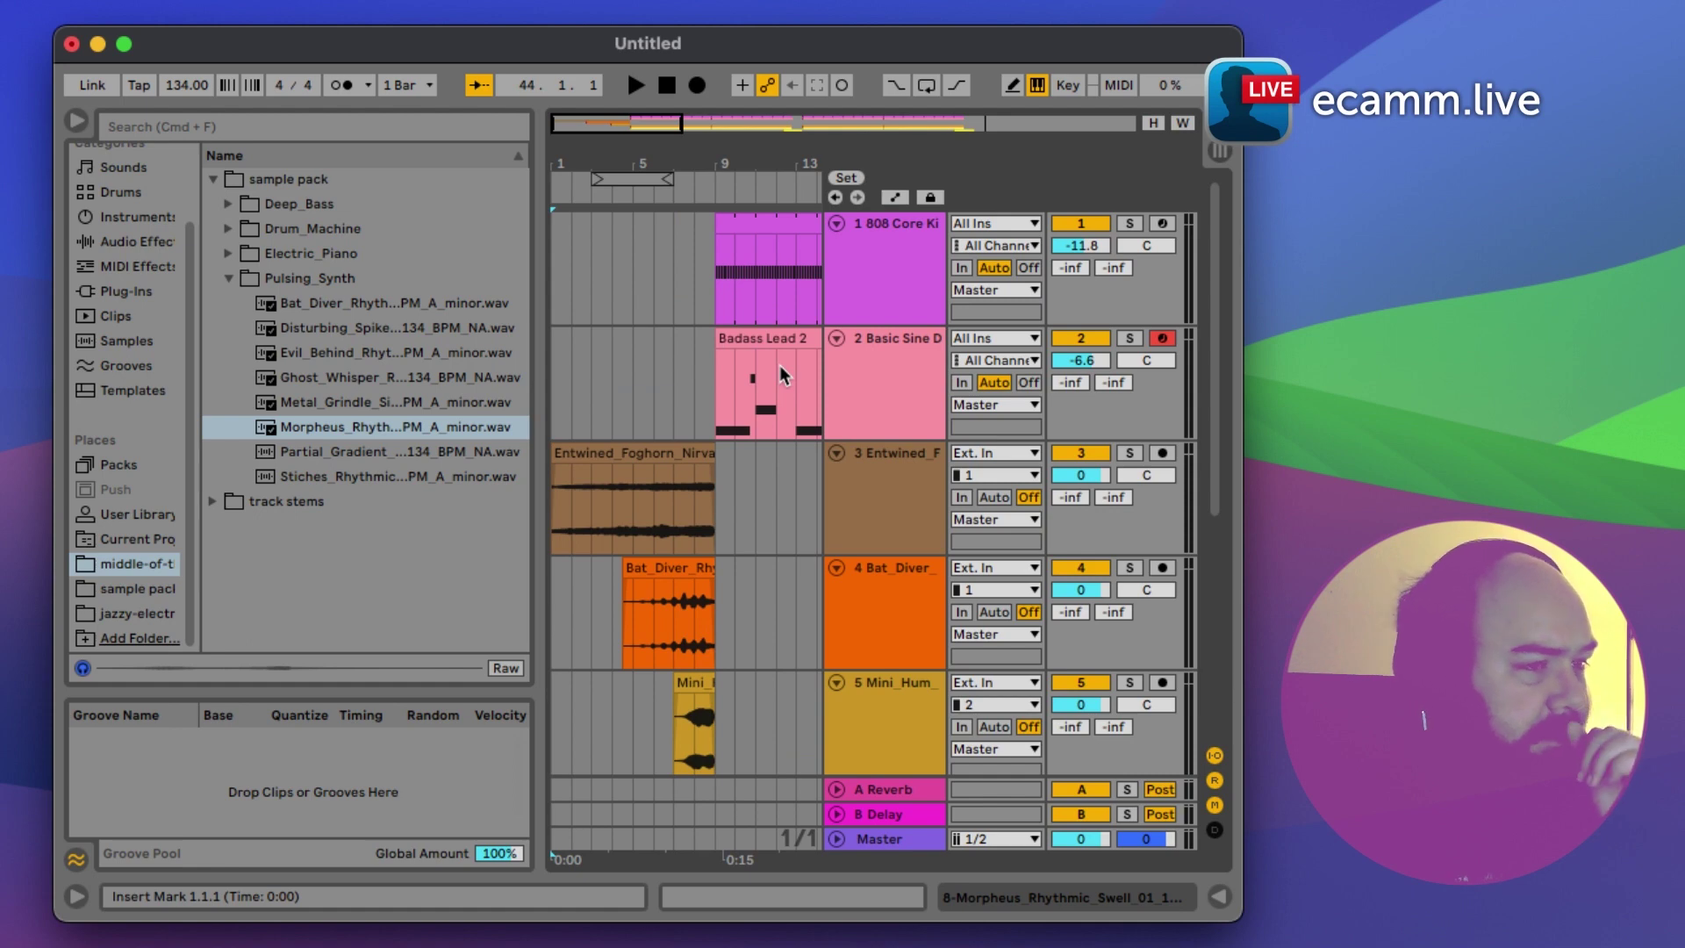
drag(1088, 368, 1088, 474)
drag(1081, 245, 1081, 351)
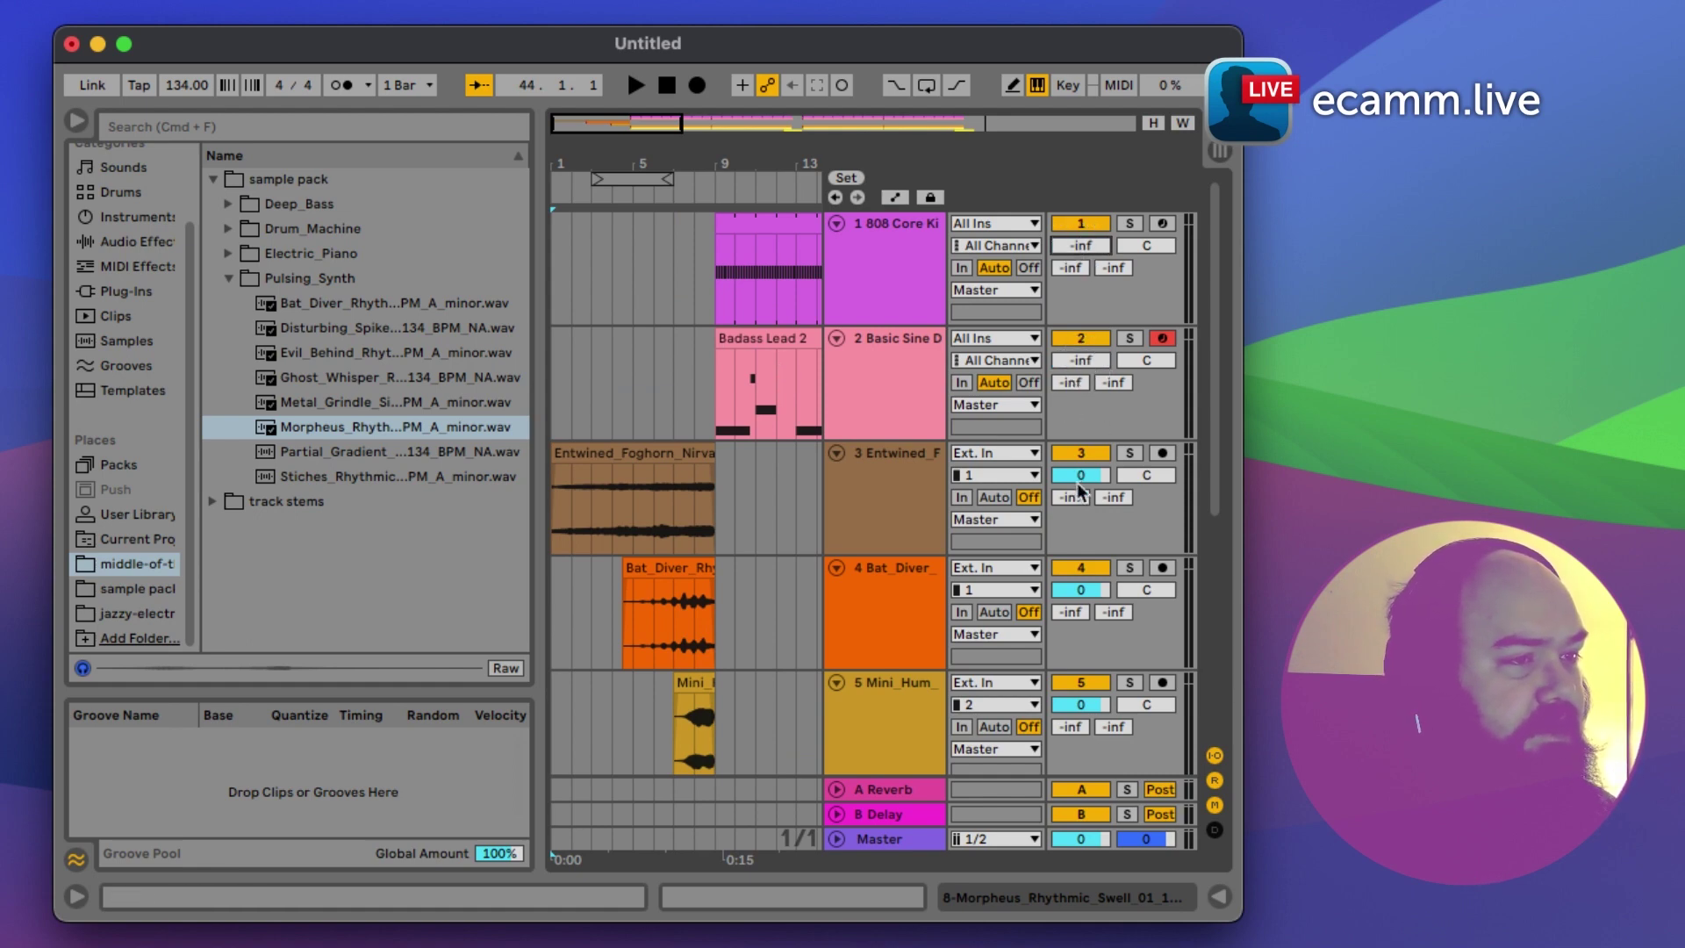
drag(1078, 484, 1084, 484)
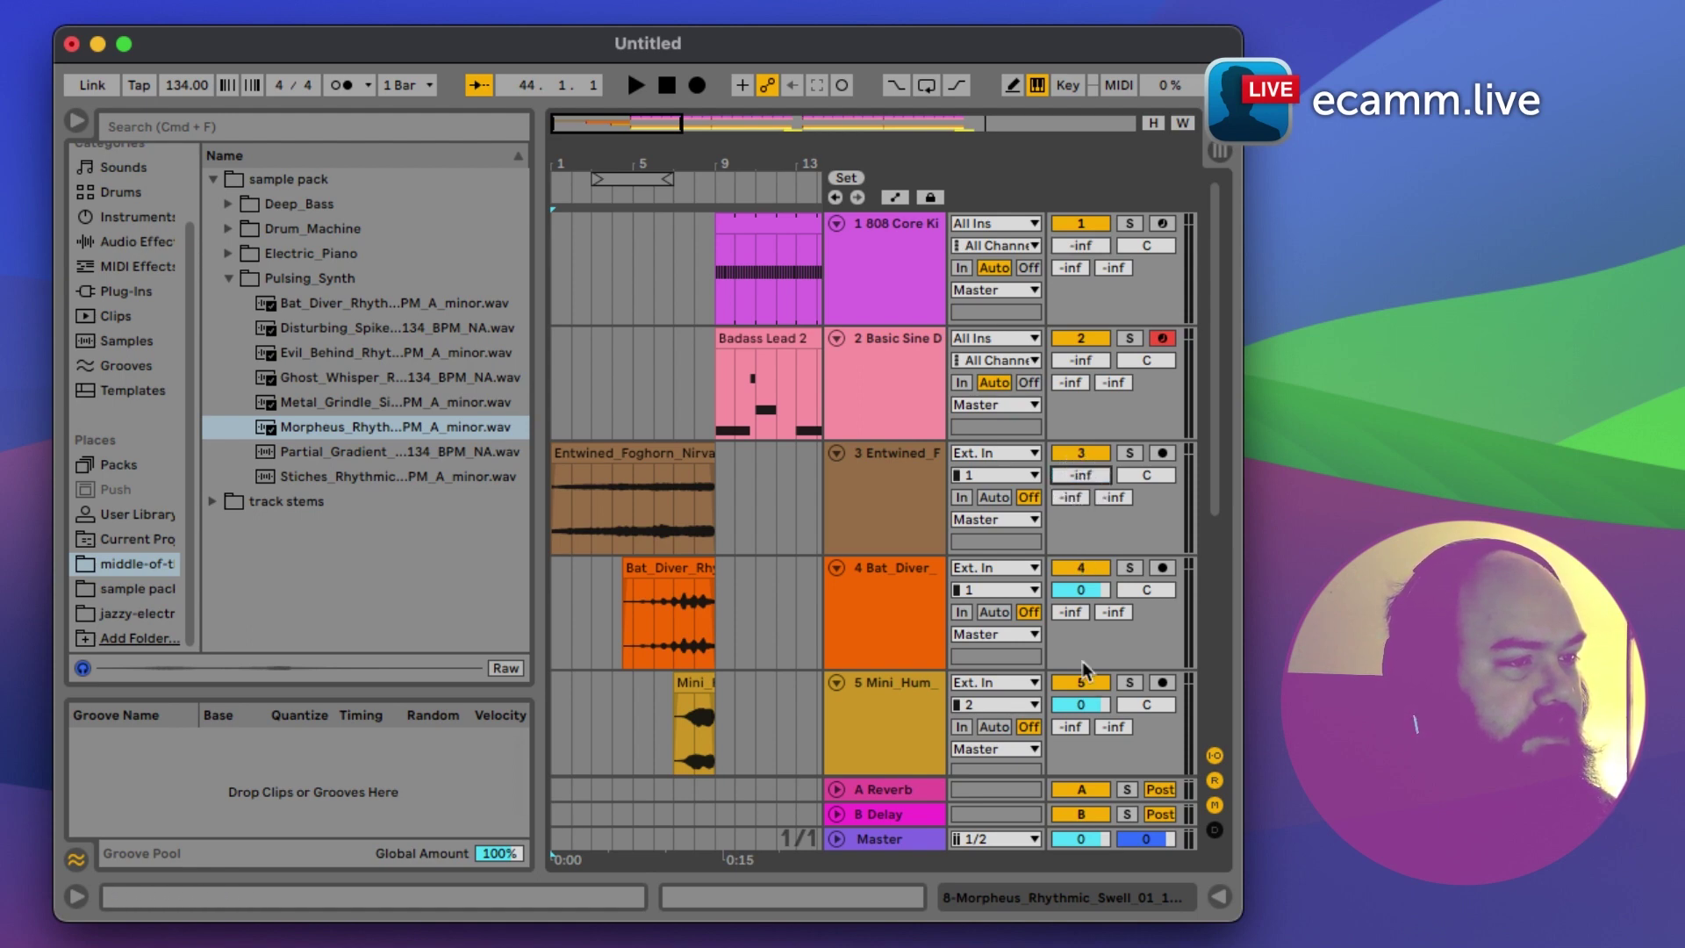
Step: Pull tracks 4–7 down to -inf dB, leaving only Morpheus at 0 dB
drag(1088, 592, 1081, 676)
scroll(1085, 503, down, 2)
scroll(1097, 640, down, 2)
scroll(1101, 469, down, 3)
scroll(1064, 473, down, 3)
drag(1101, 544, 1101, 558)
scroll(1086, 485, up, 10)
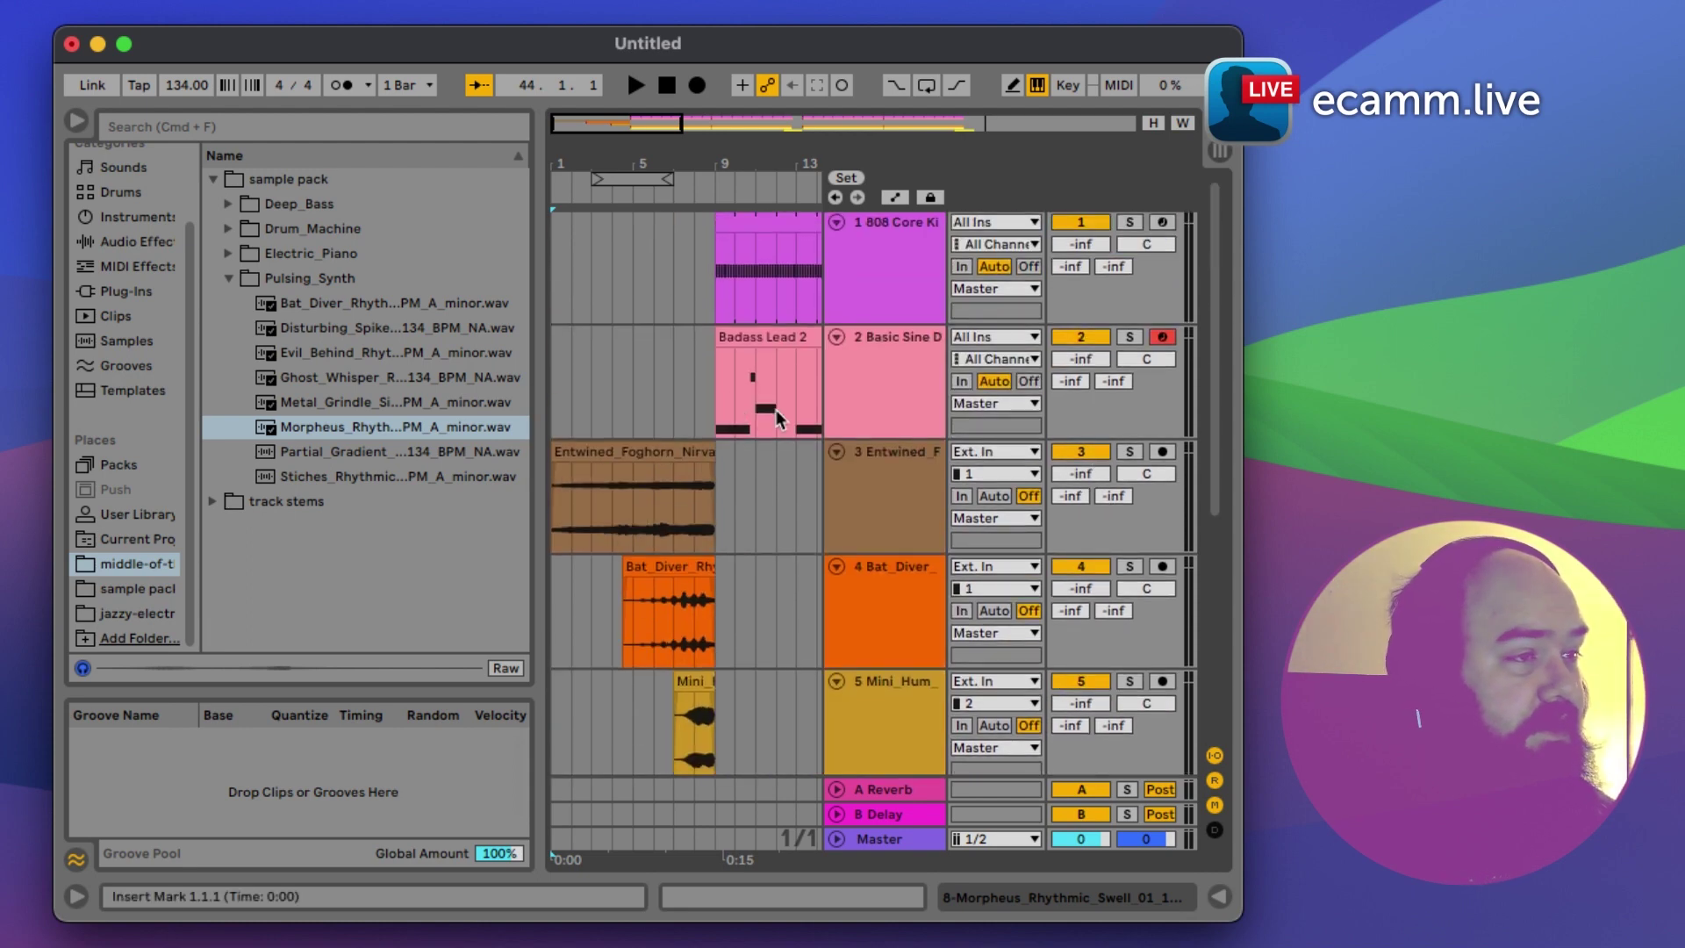
scroll(776, 411, down, 7)
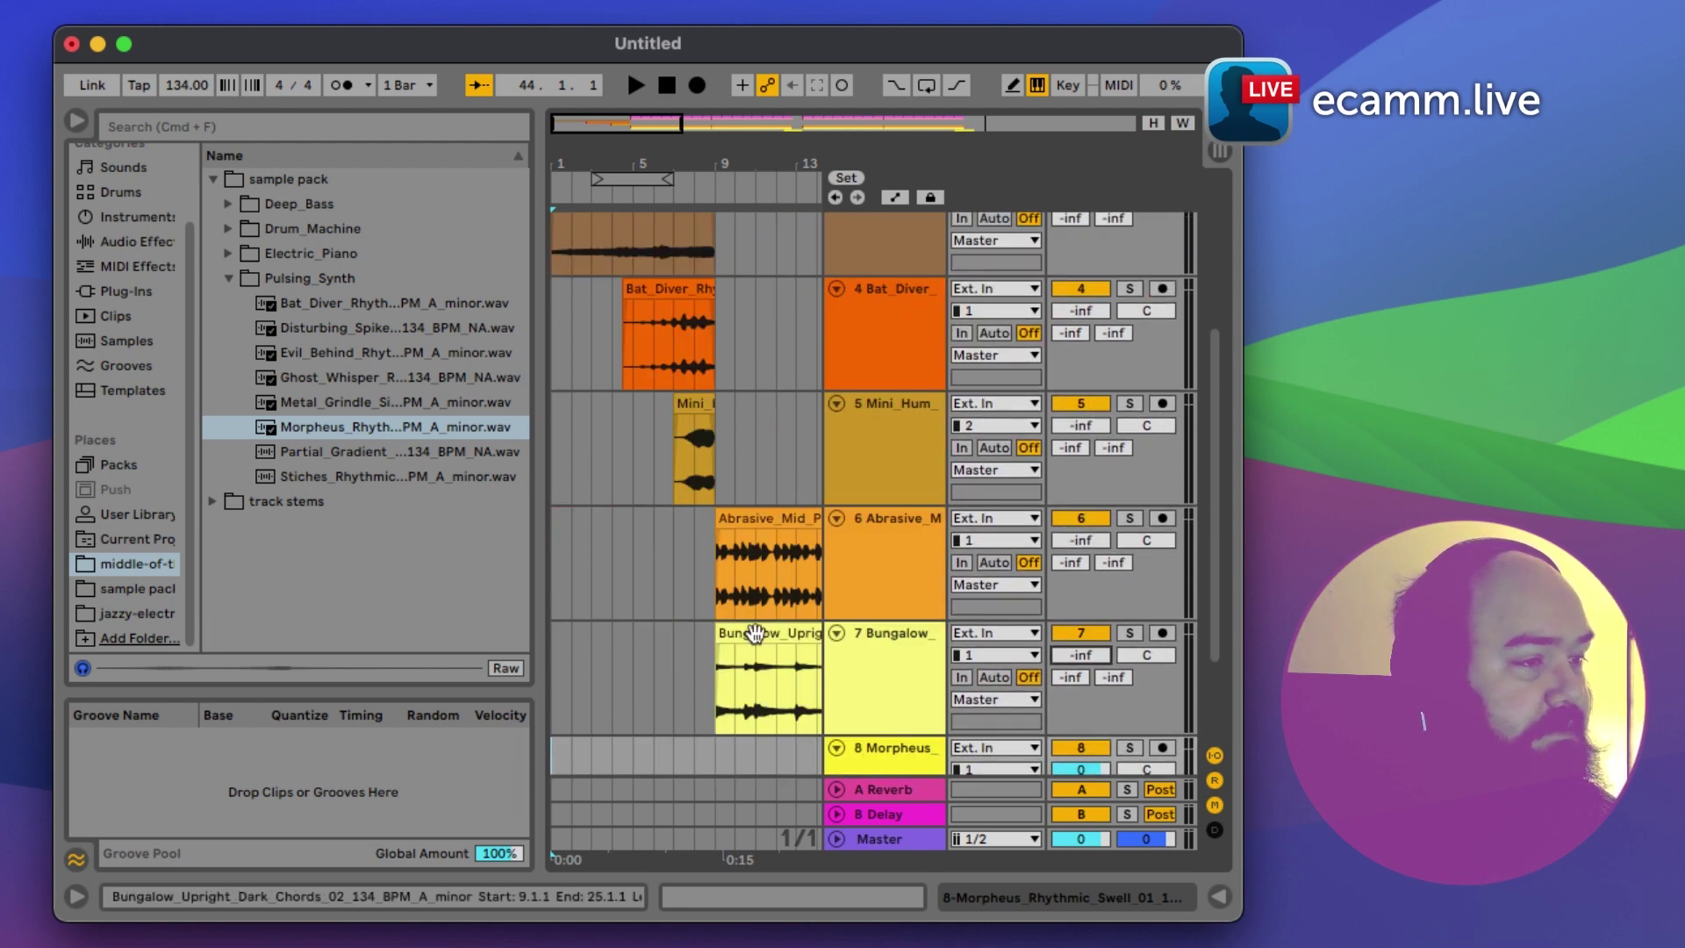
Step: Play from bar 9 and bring tracks 6 and 7 back to 0 dB
click(718, 562)
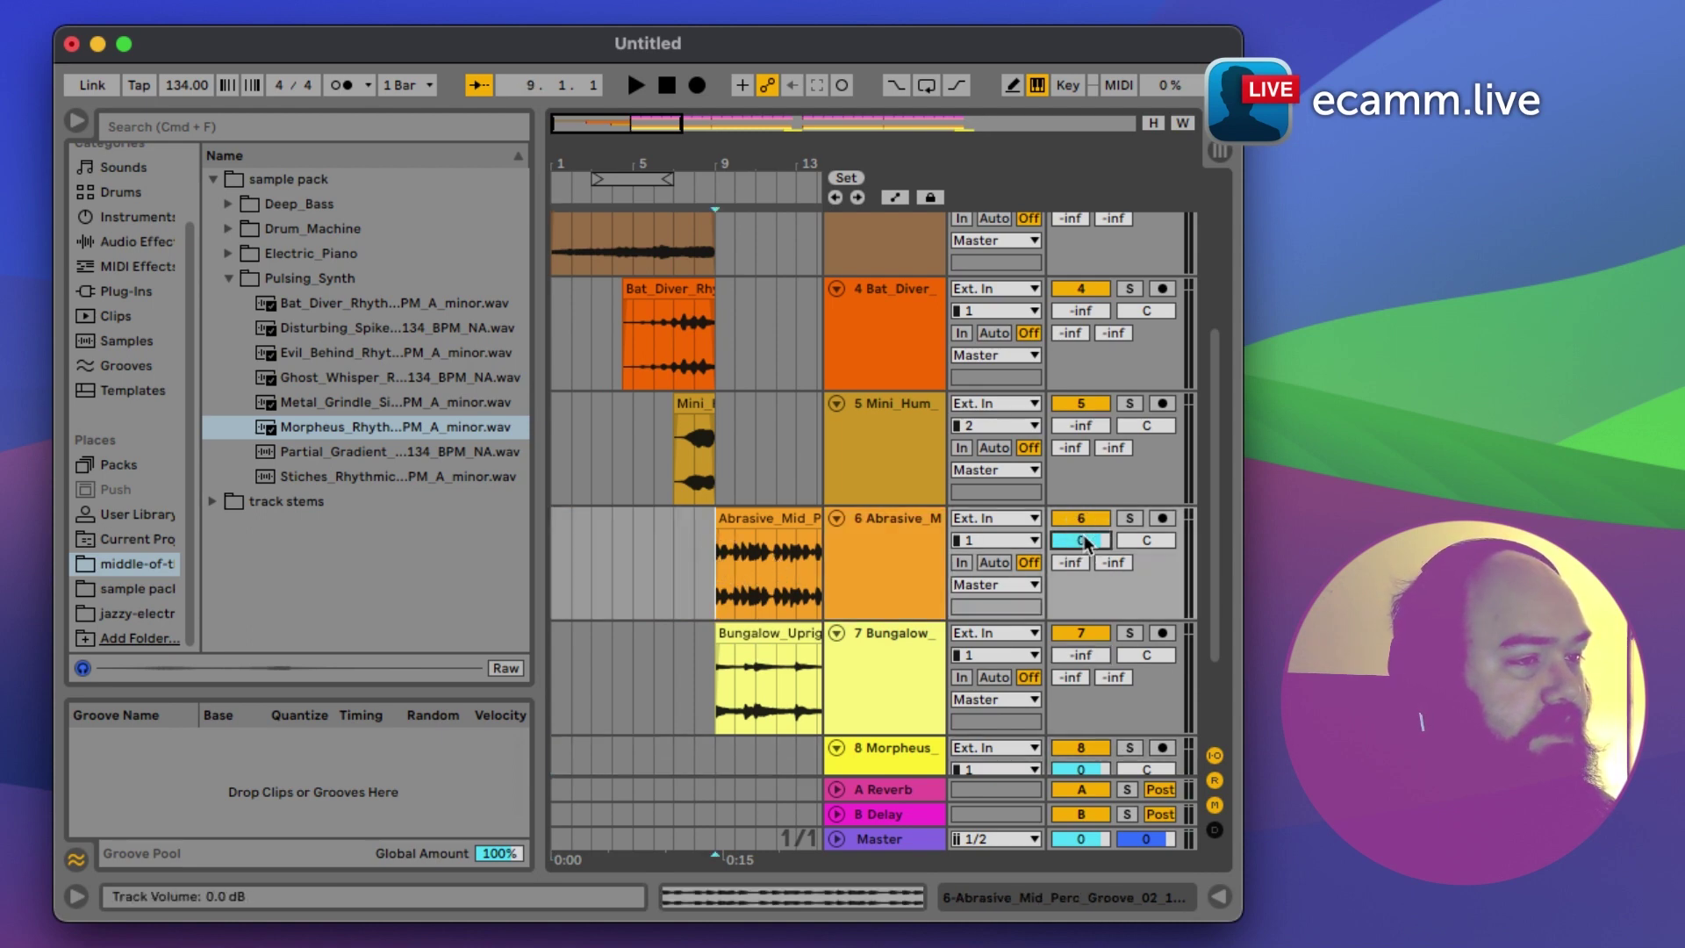
key(space)
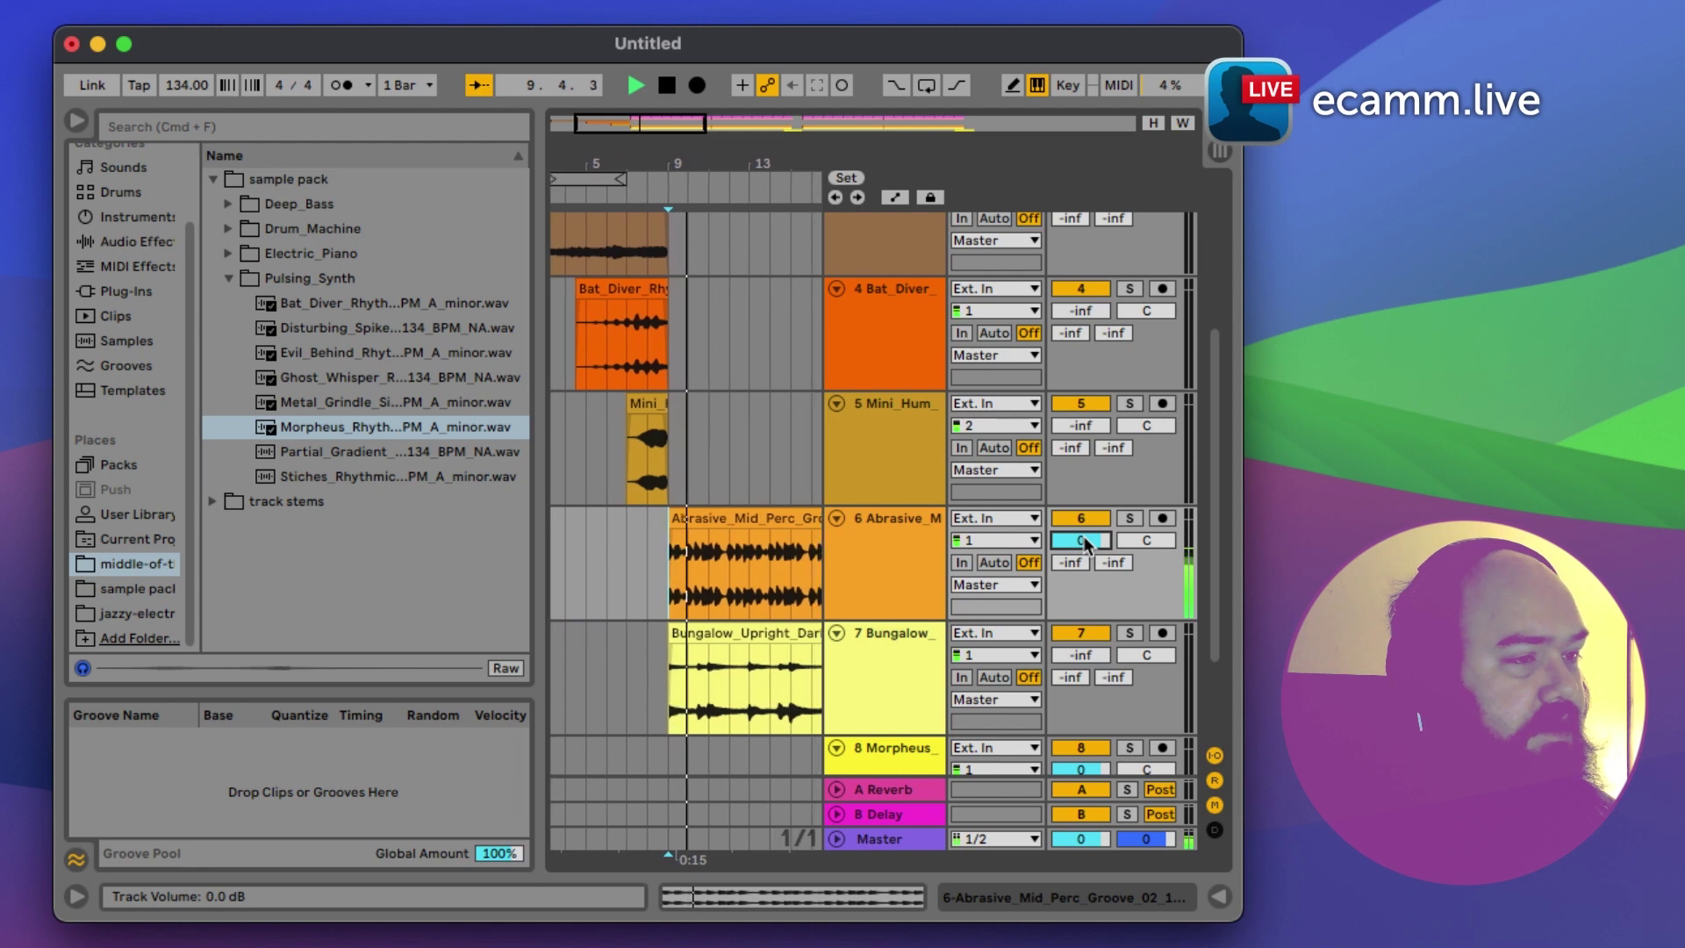
key(space)
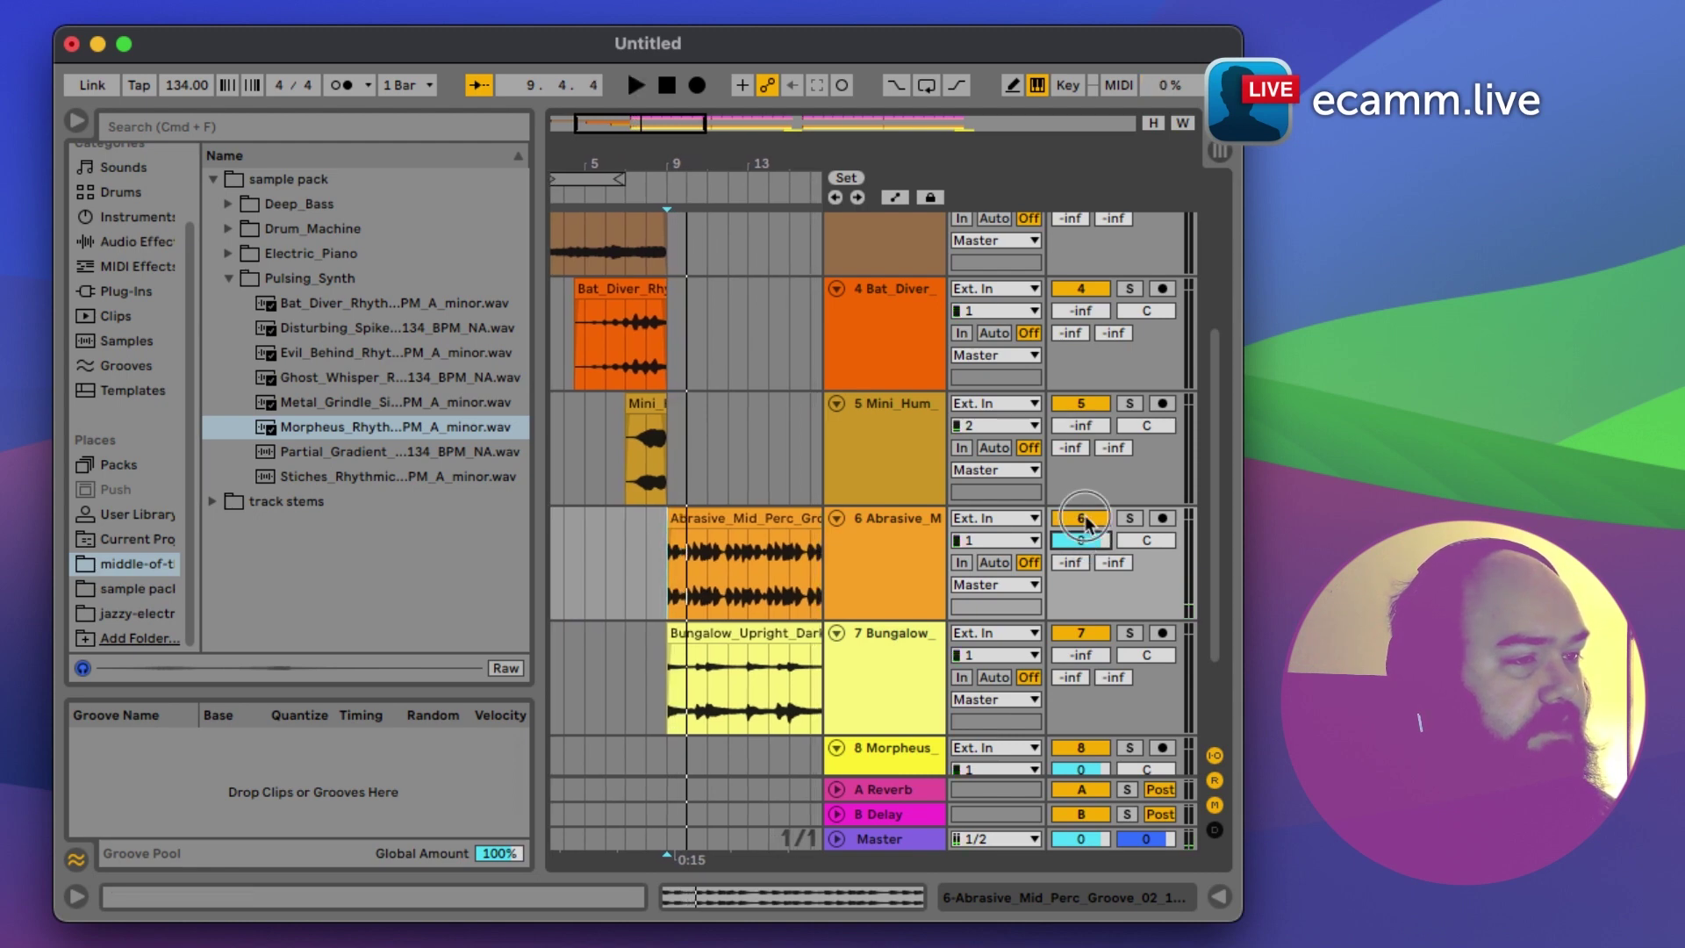
click(1085, 524)
double_click(1079, 658)
Step: Audition the chords track, then collapse the Pulsing_Synth folder in the browser
key(space)
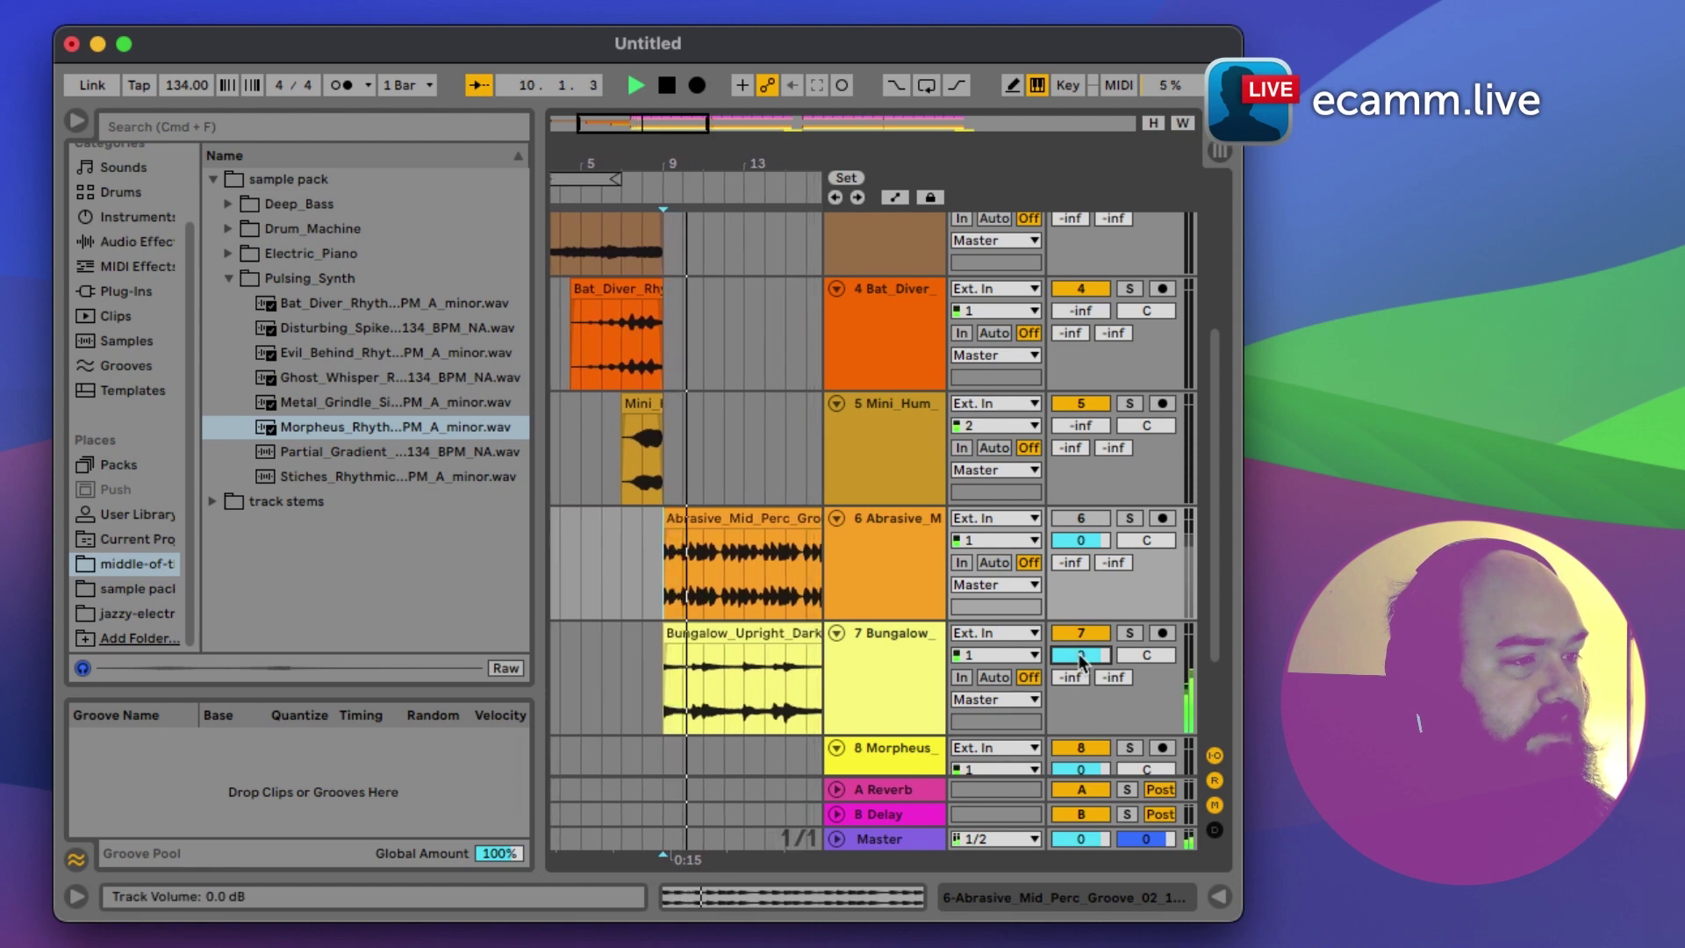
key(space)
scroll(681, 460, up, 5)
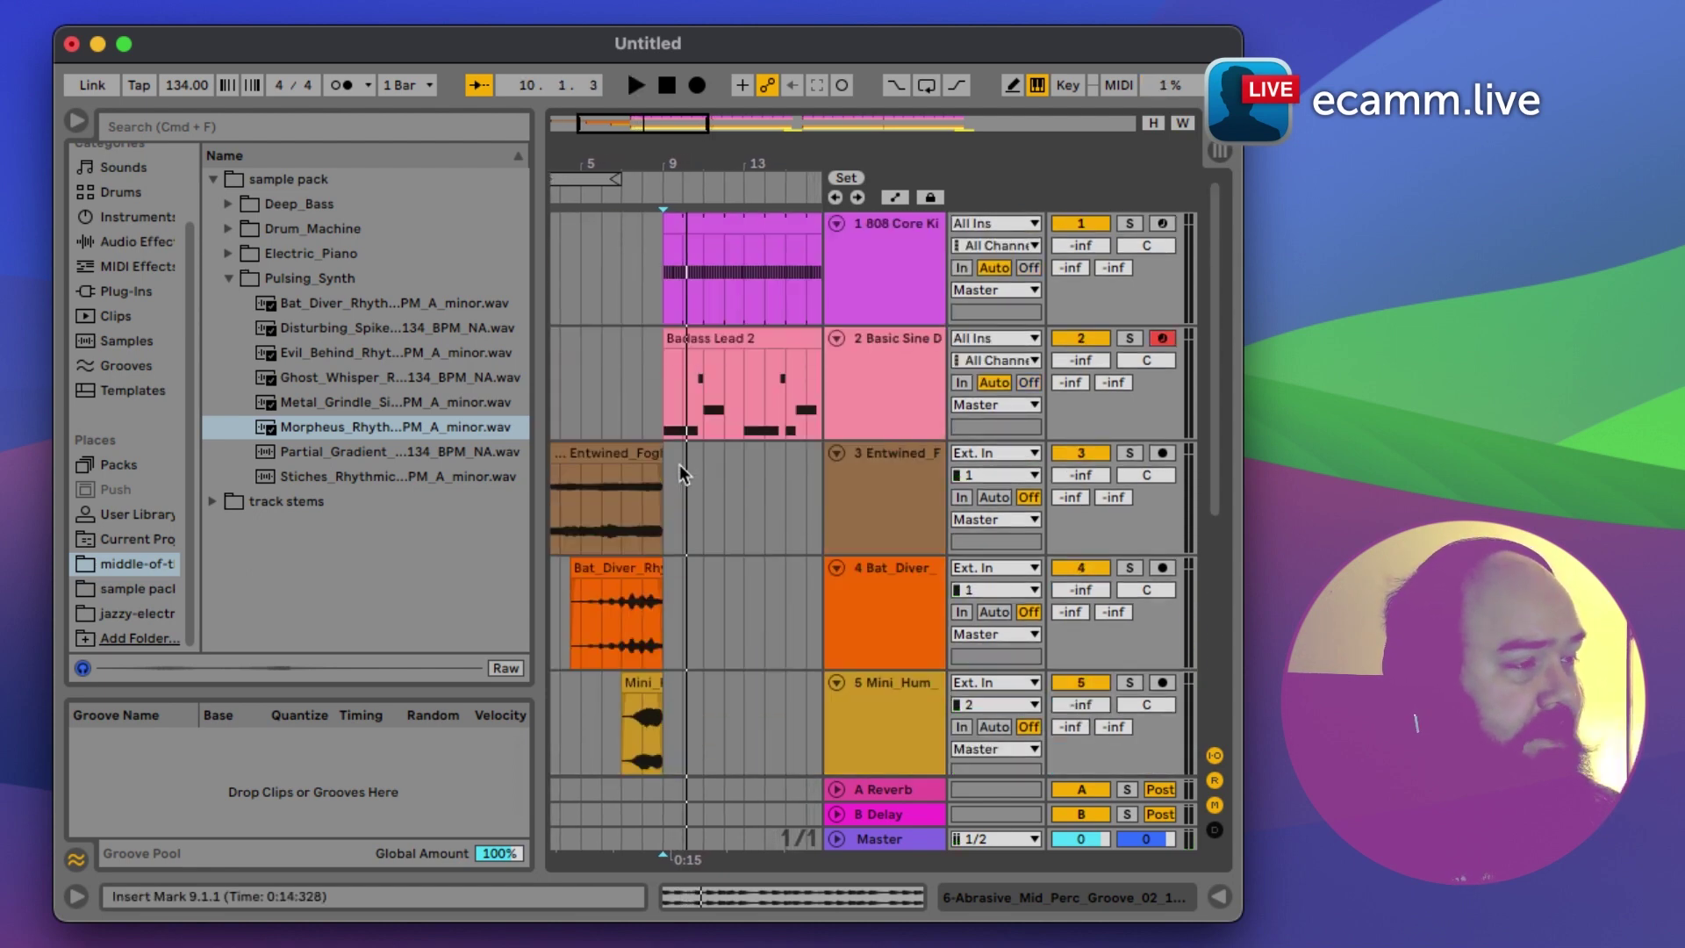
click(230, 280)
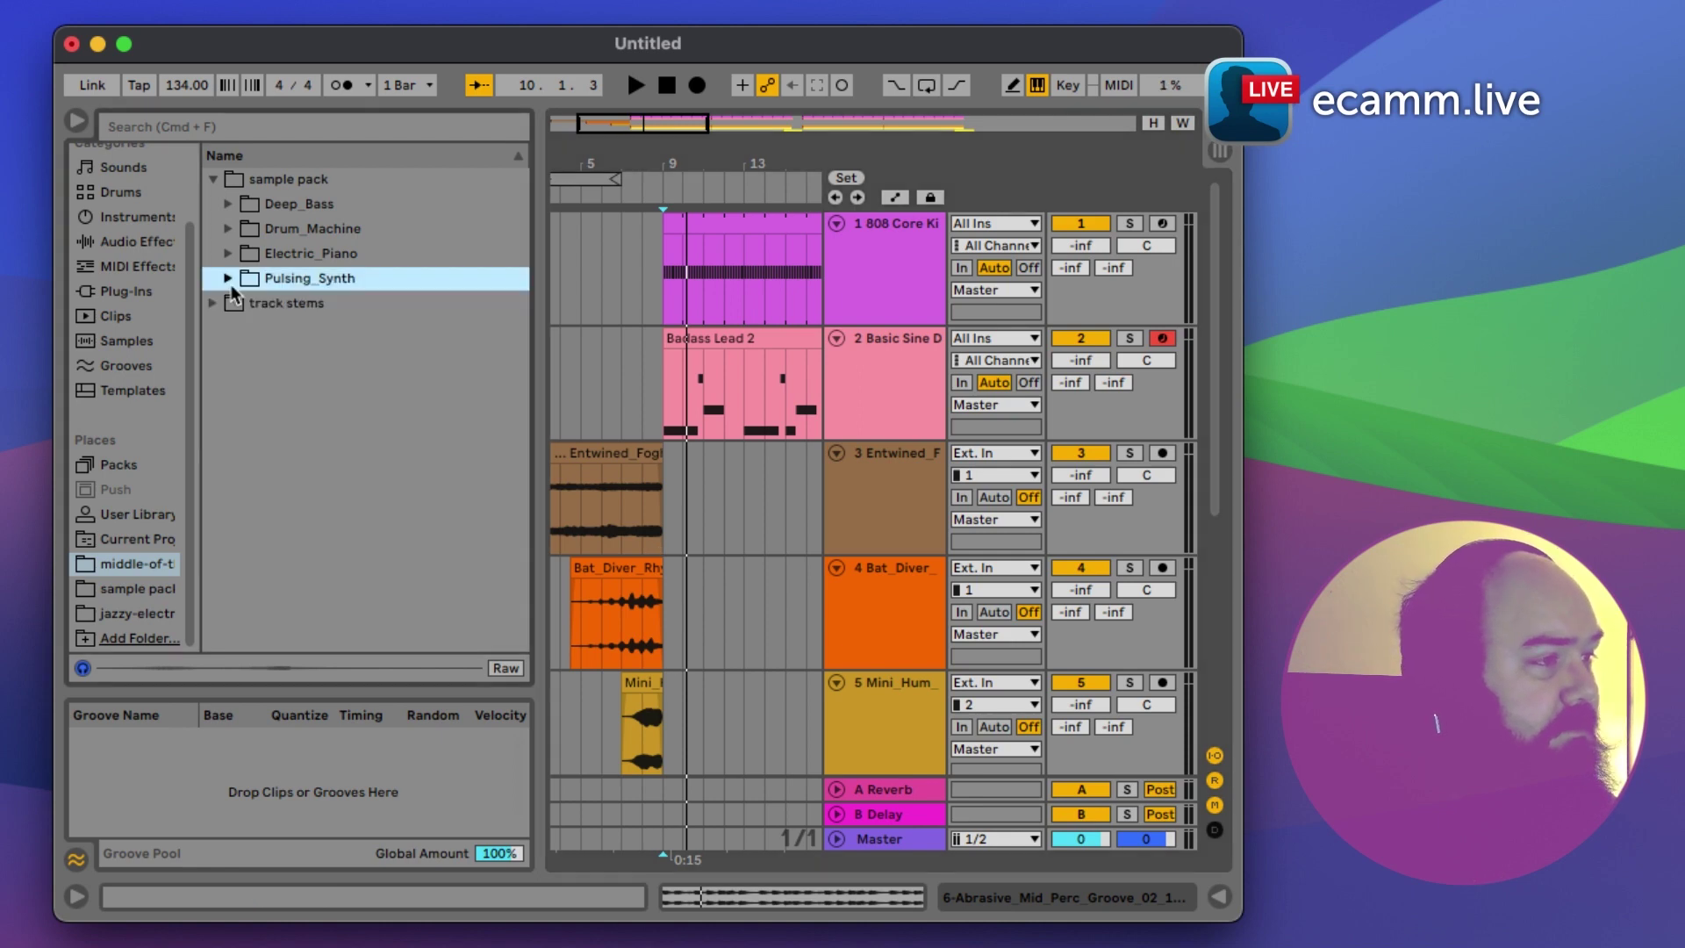
Step: Preview Entwined_Foghorn from Deep_Bass and paste its track 3 clip at bar 9
click(228, 204)
click(272, 228)
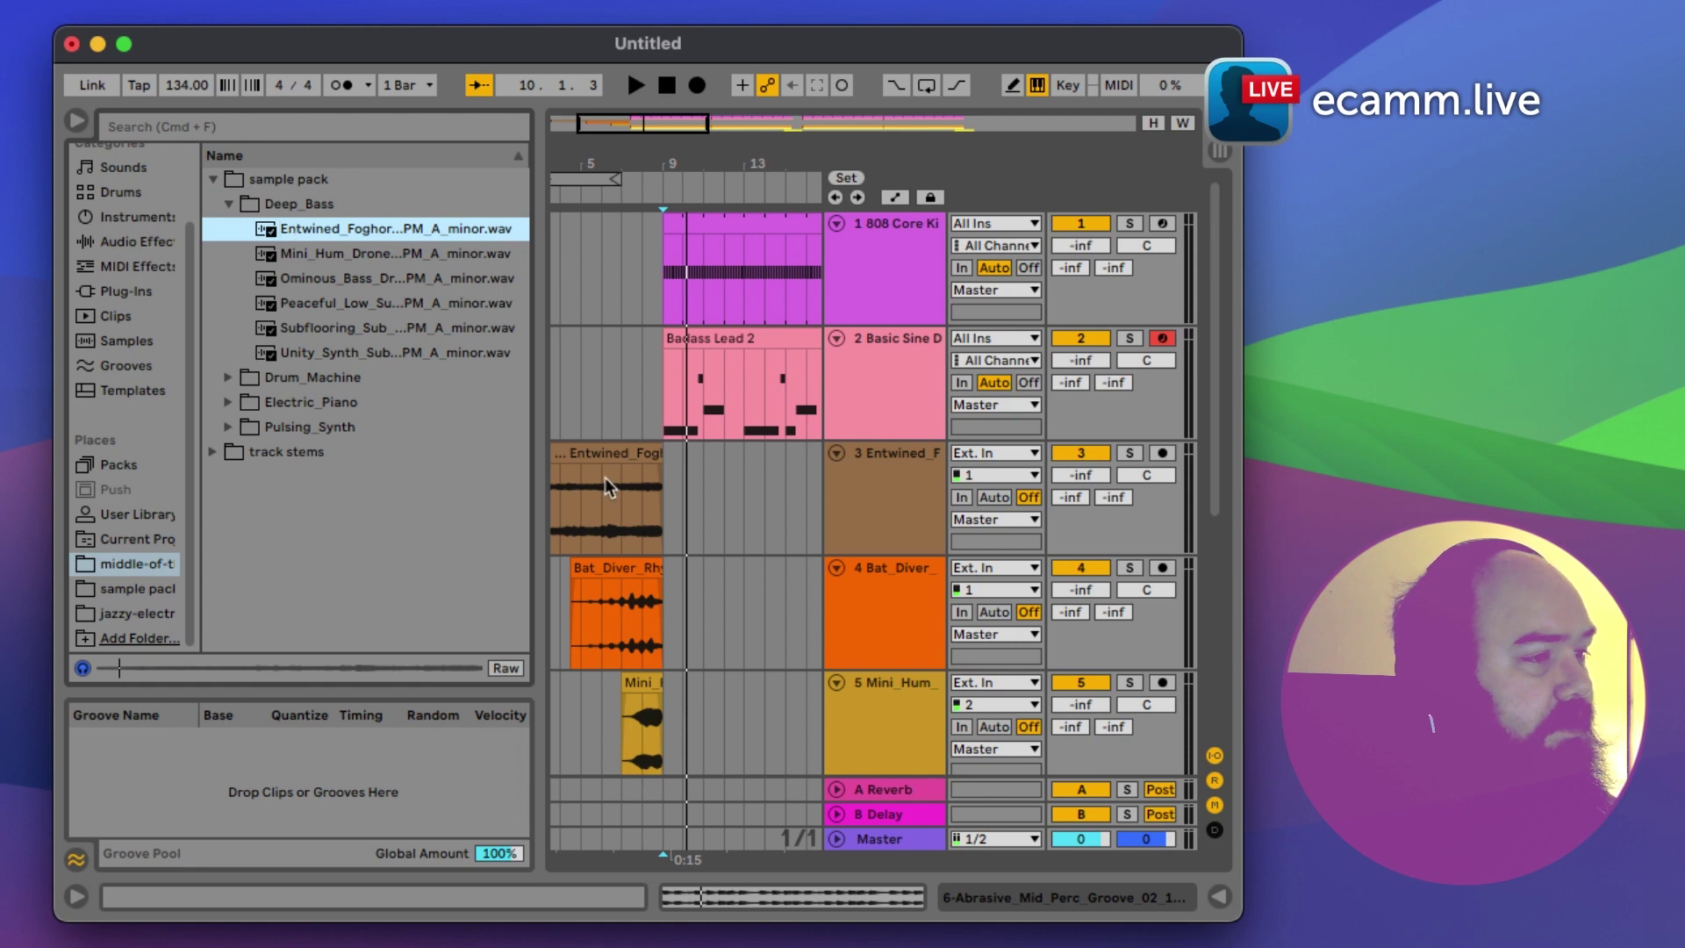
scroll(604, 477, left, 3)
click(650, 458)
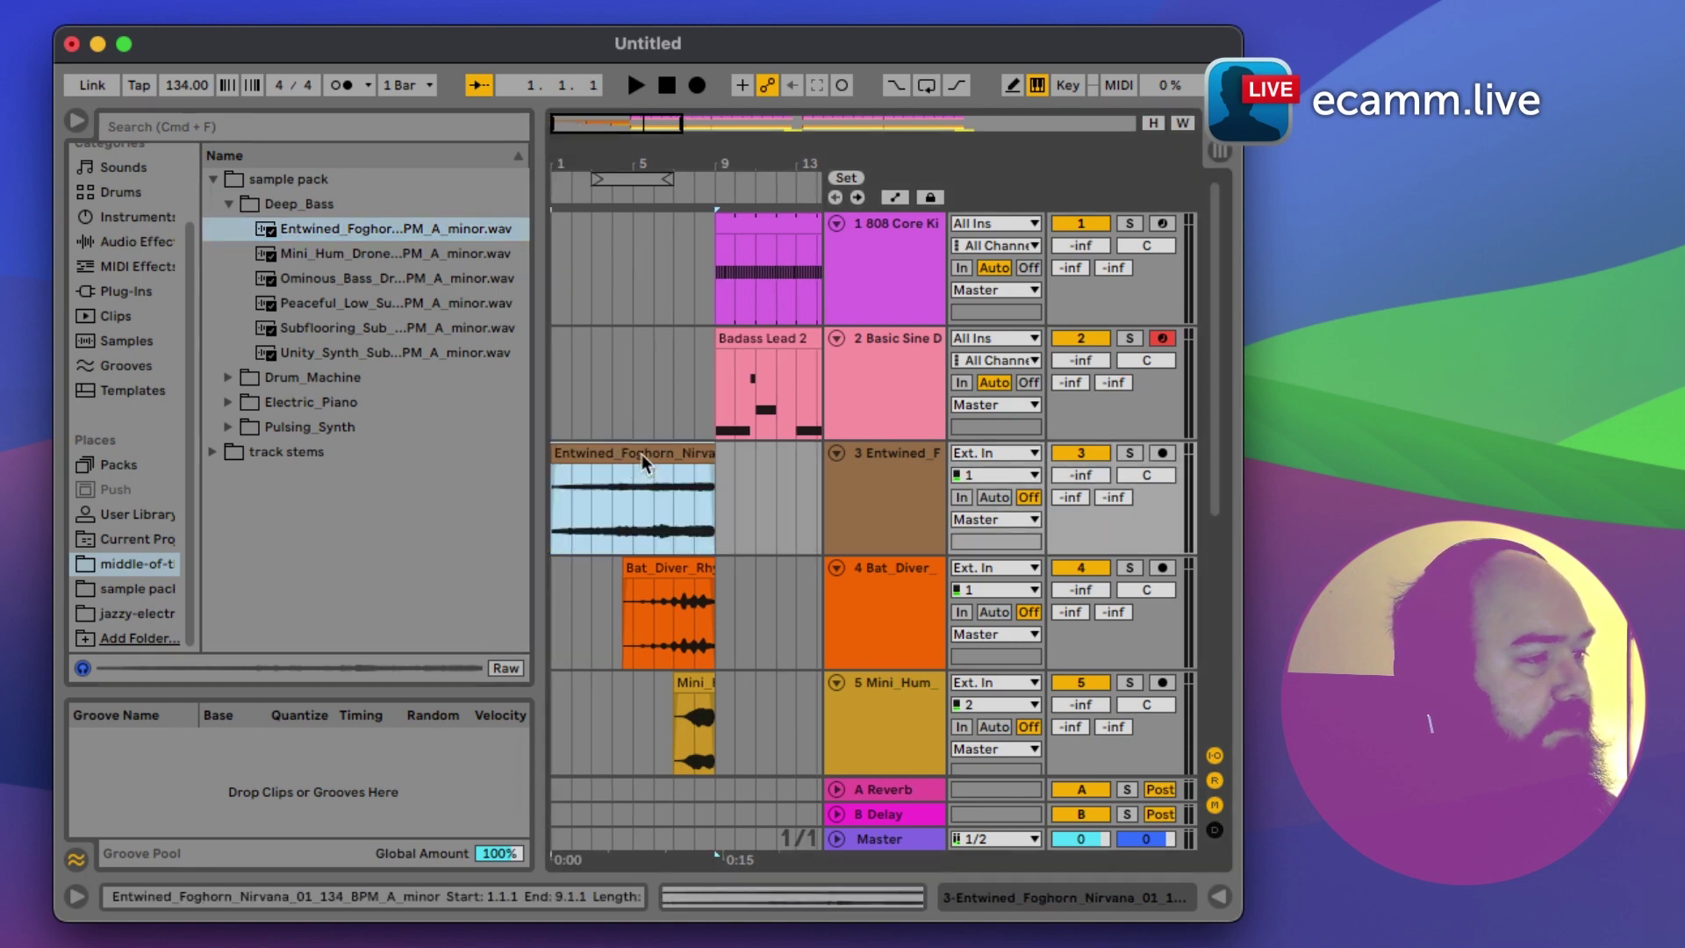
click(712, 461)
key(super+v)
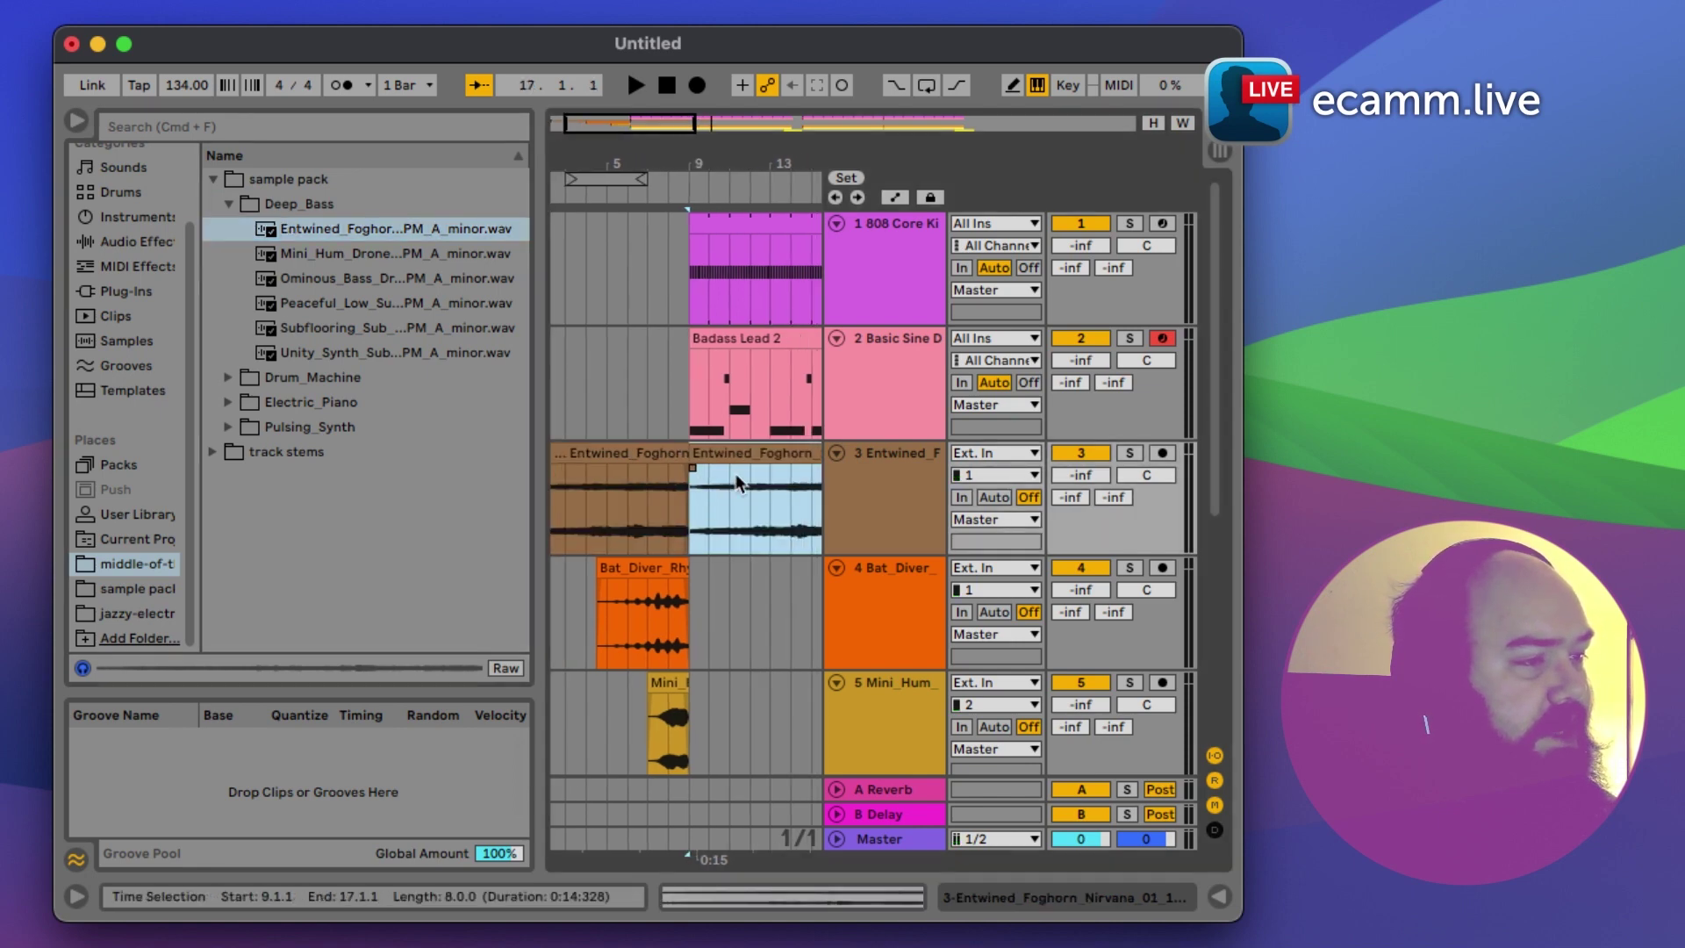
Step: Paste another foghorn copy at bar 26 and stretch clips to bars 25 and 42
drag(702, 453, 769, 453)
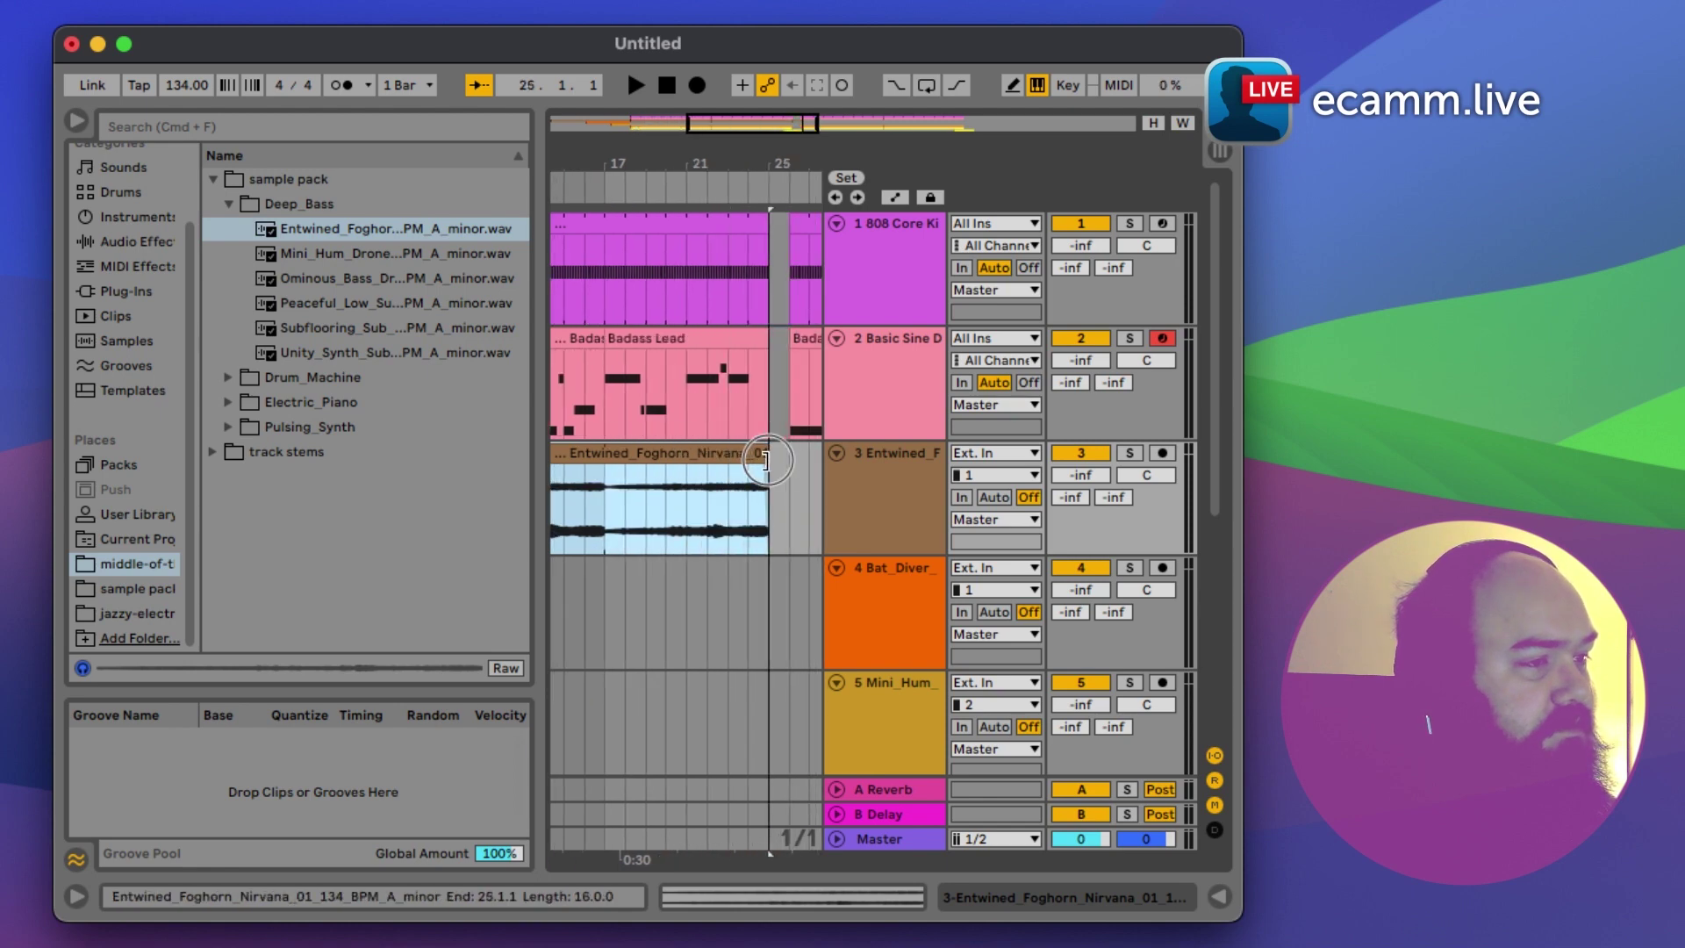
click(791, 466)
key(super+v)
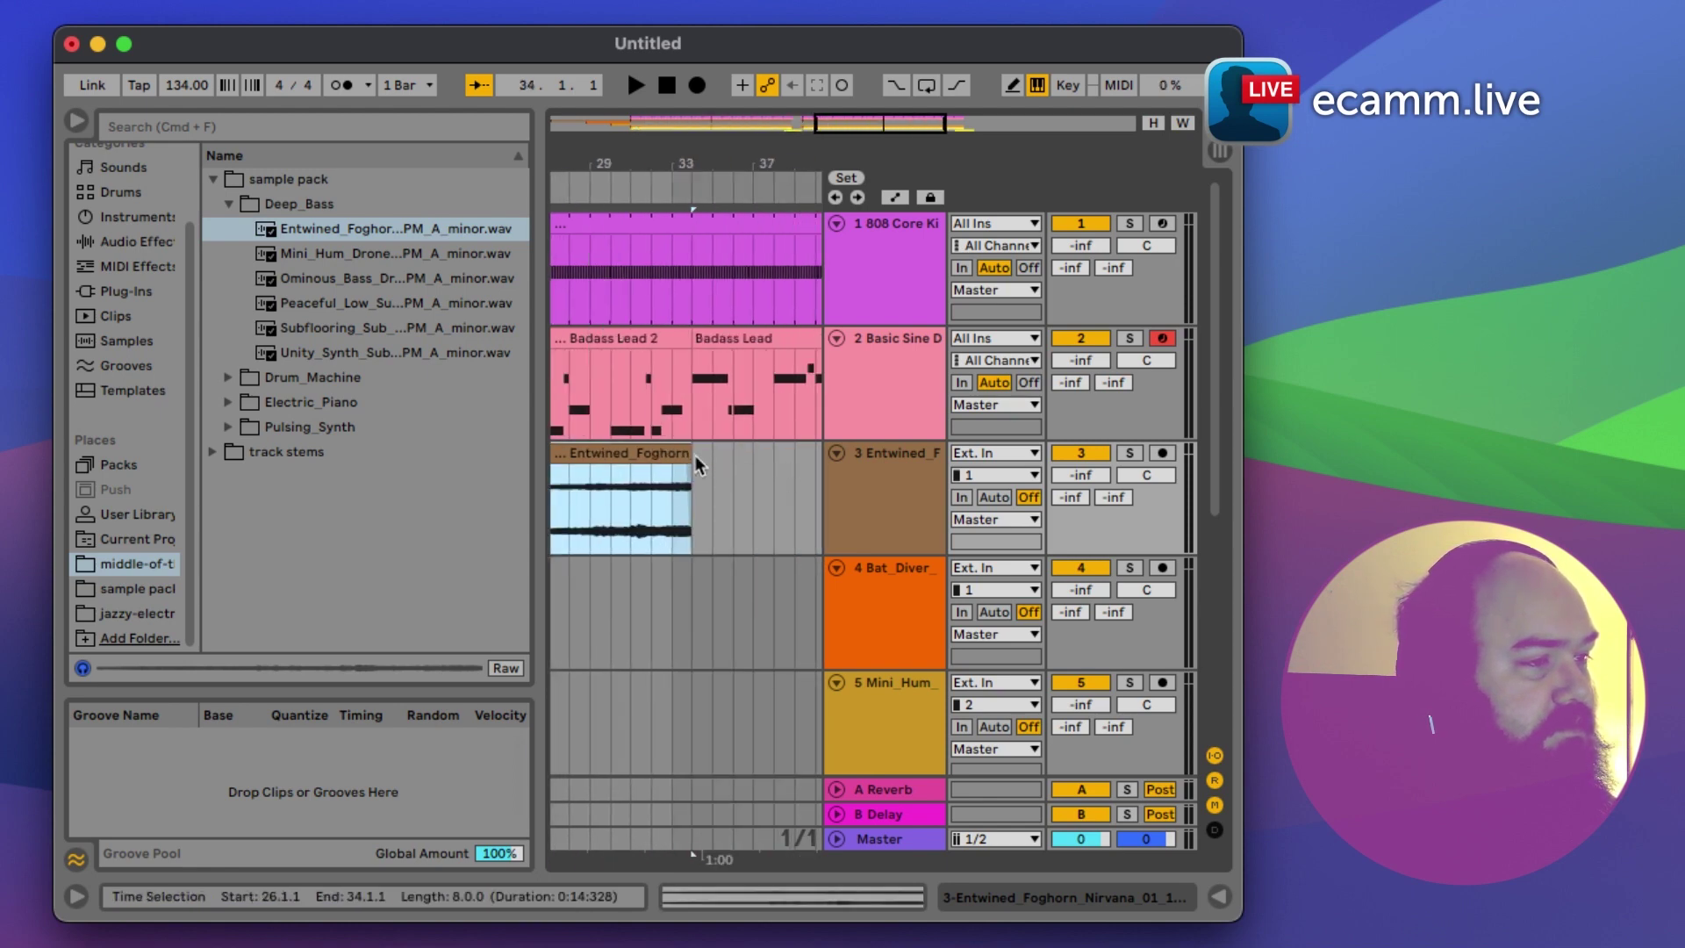
drag(693, 455, 795, 455)
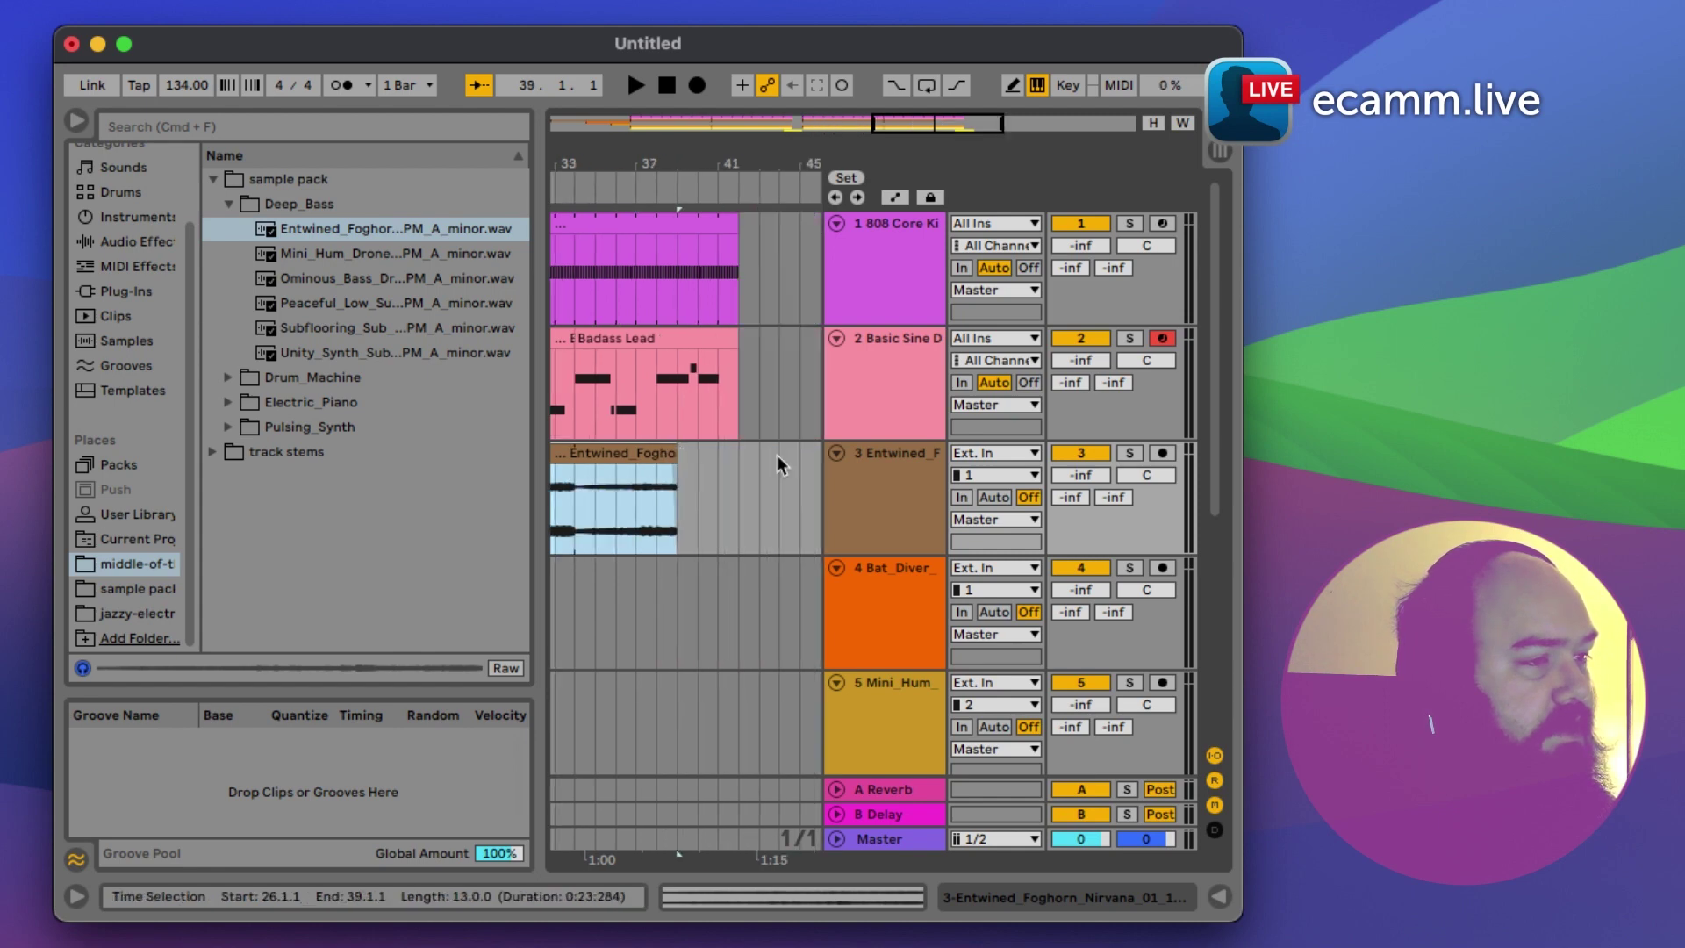
drag(677, 456, 738, 455)
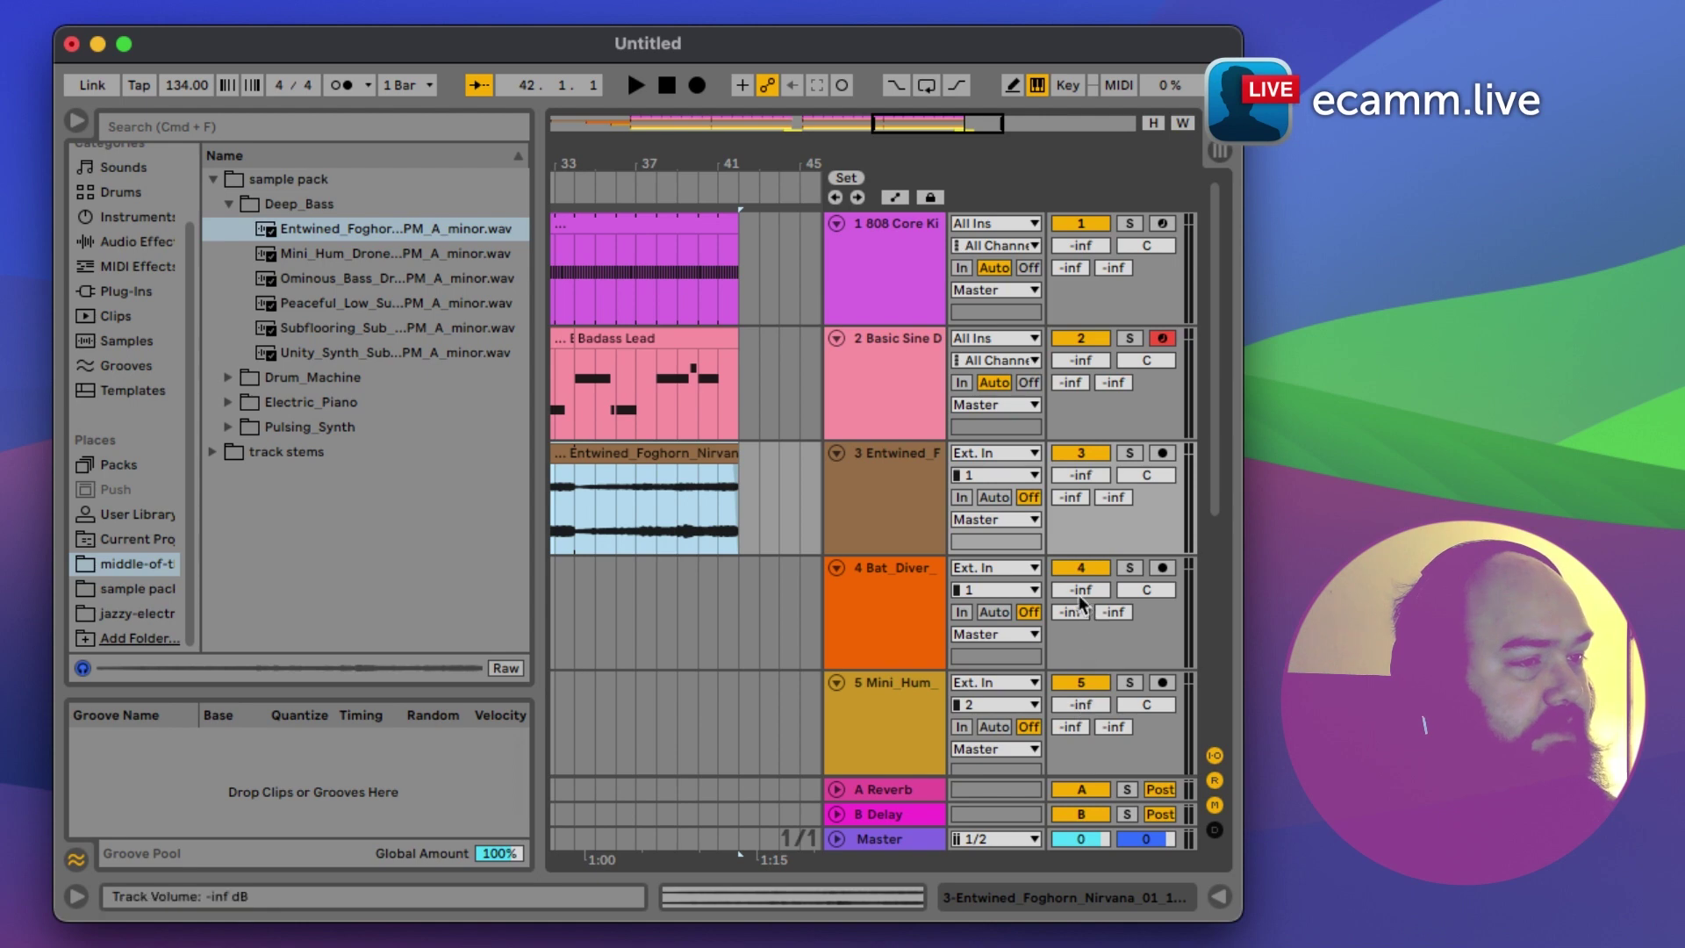
Step: Reset the Bungalow and Morpheus track volumes to 0 dB
scroll(1082, 601, down, 3)
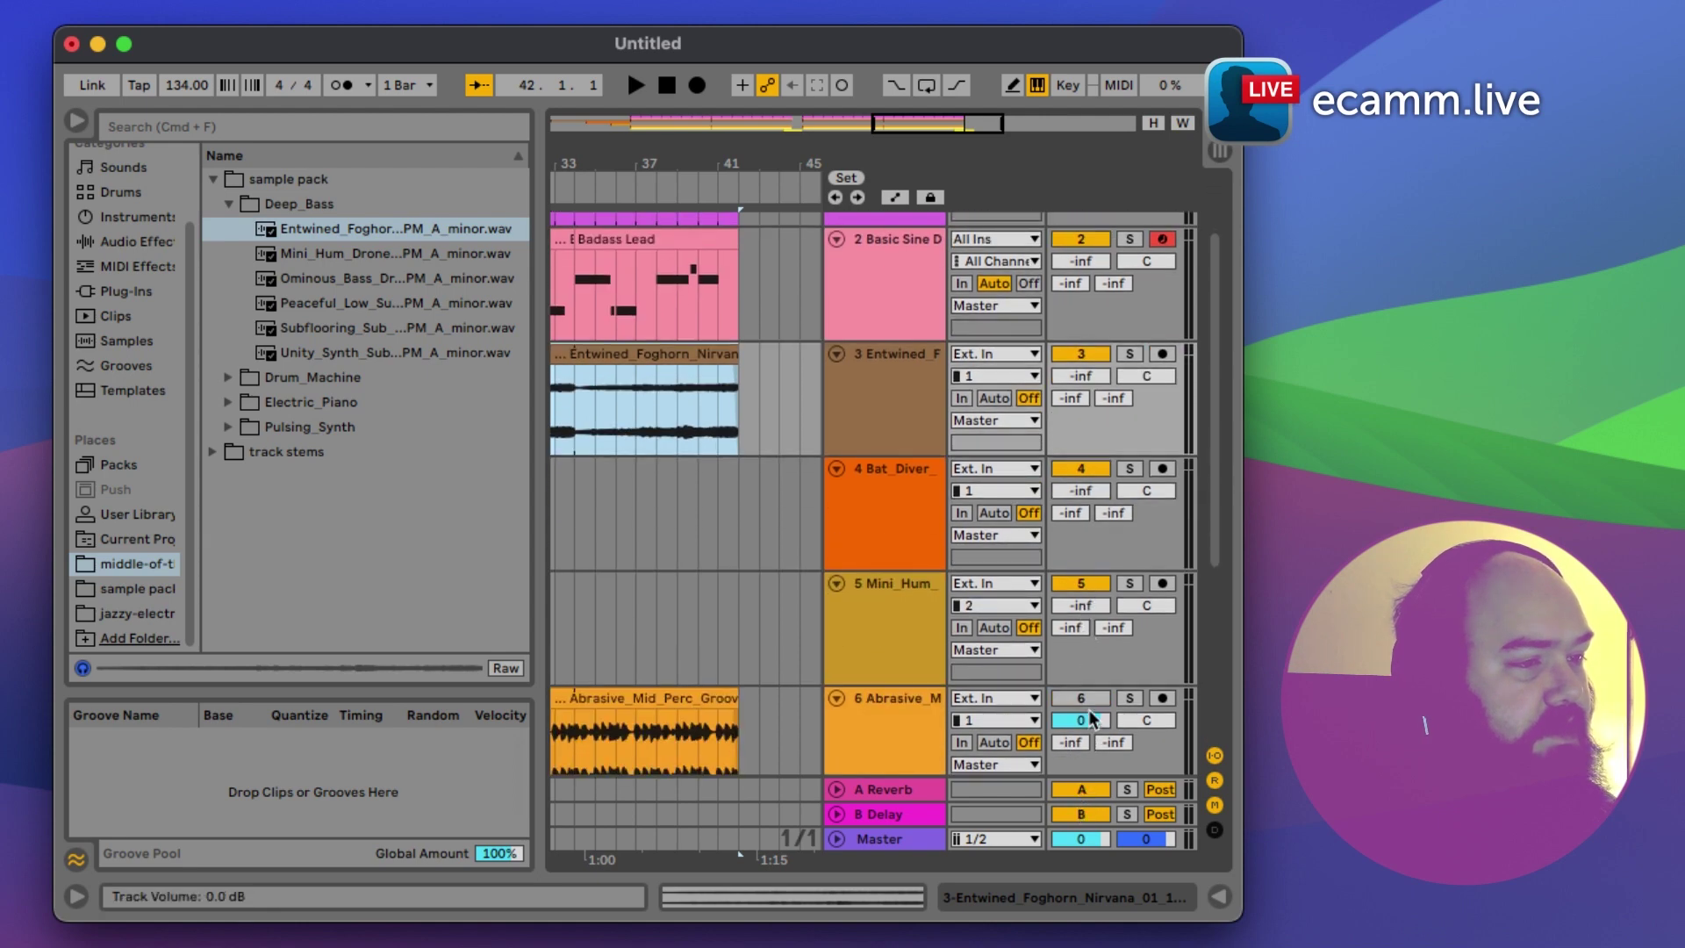
scroll(1085, 702, down, 5)
double_click(1079, 657)
scroll(1075, 650, down, 2)
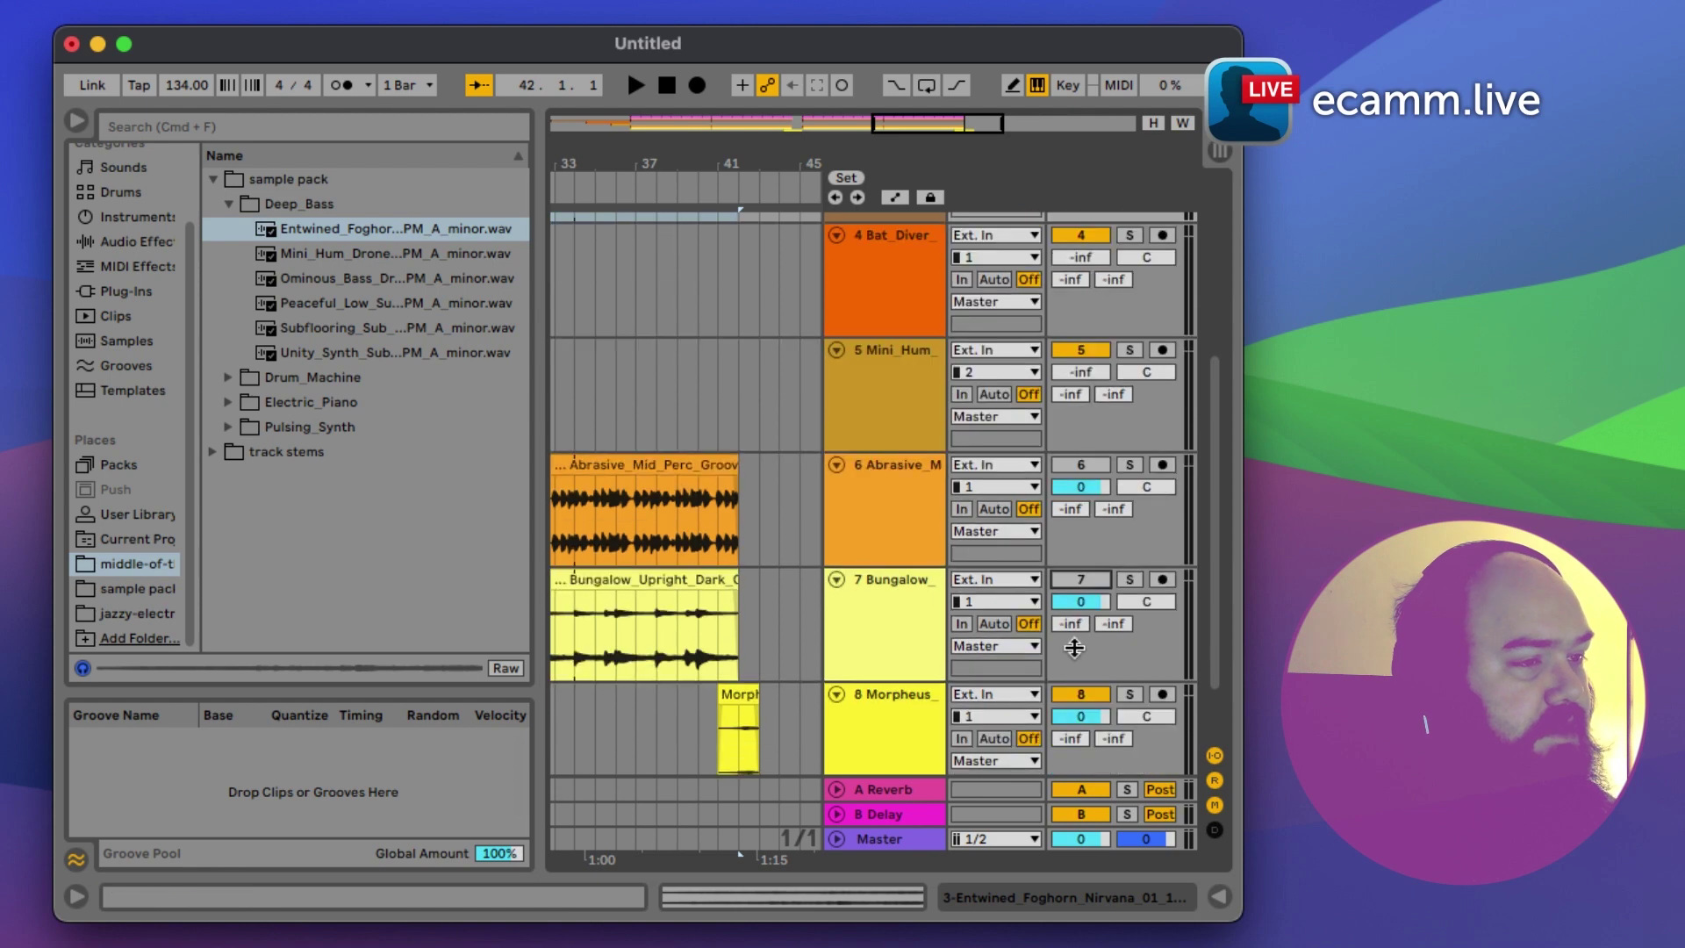
double_click(1080, 699)
scroll(1081, 700, down, 2)
scroll(1081, 697, up, 2)
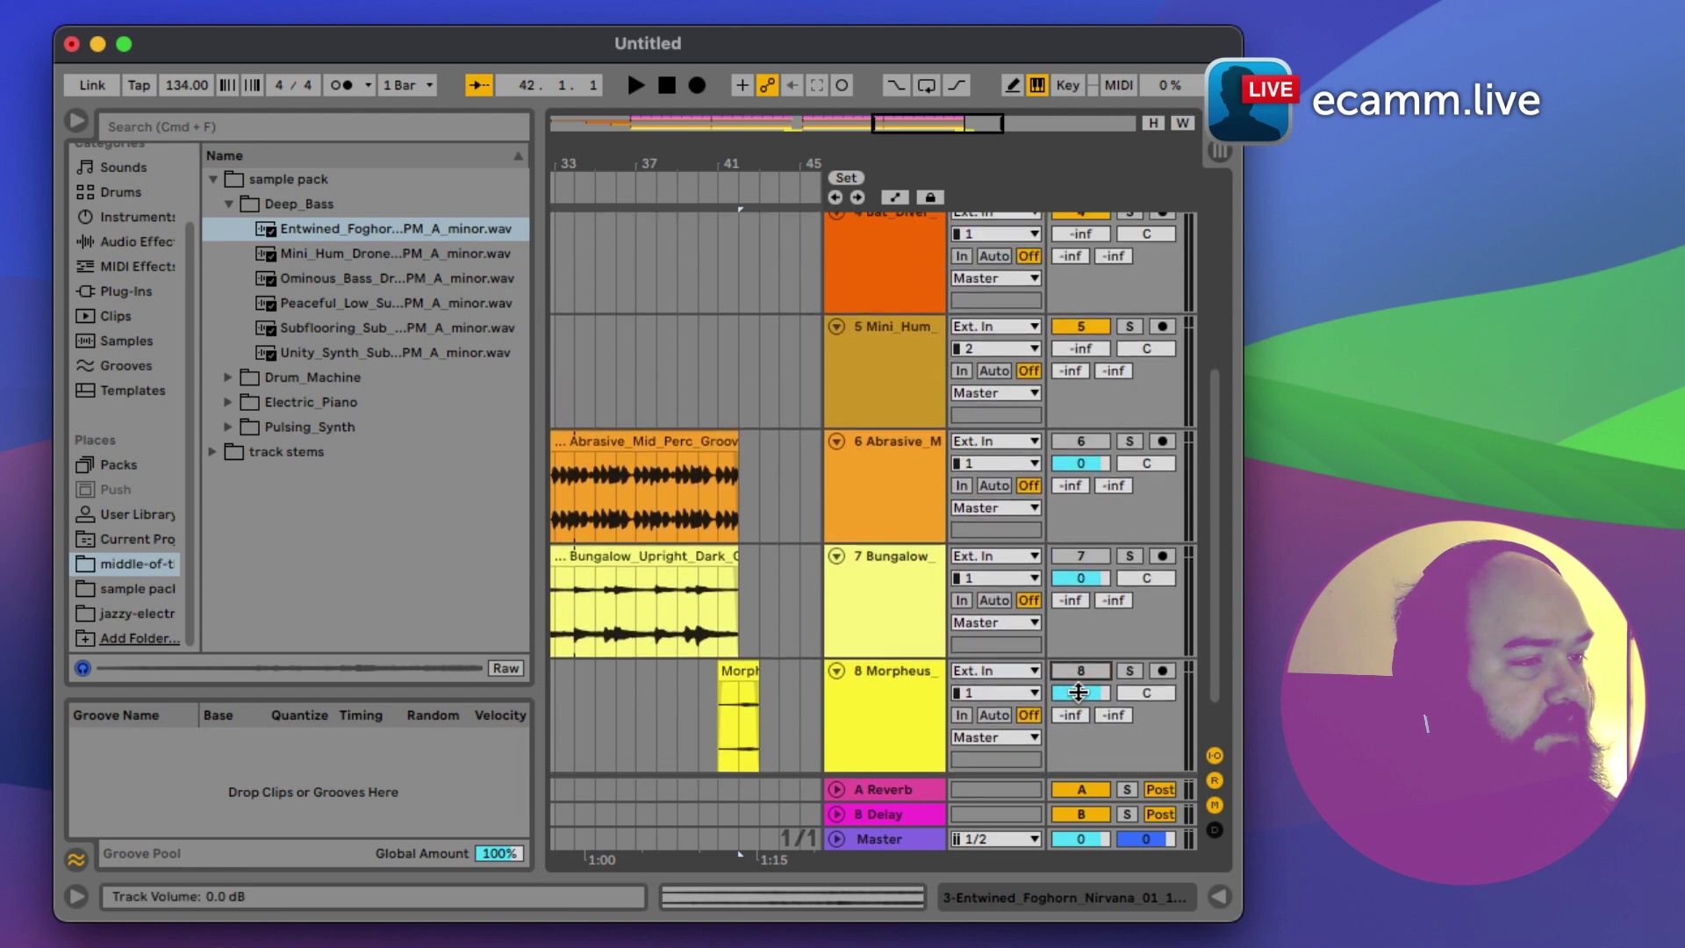
scroll(1079, 699, up, 10)
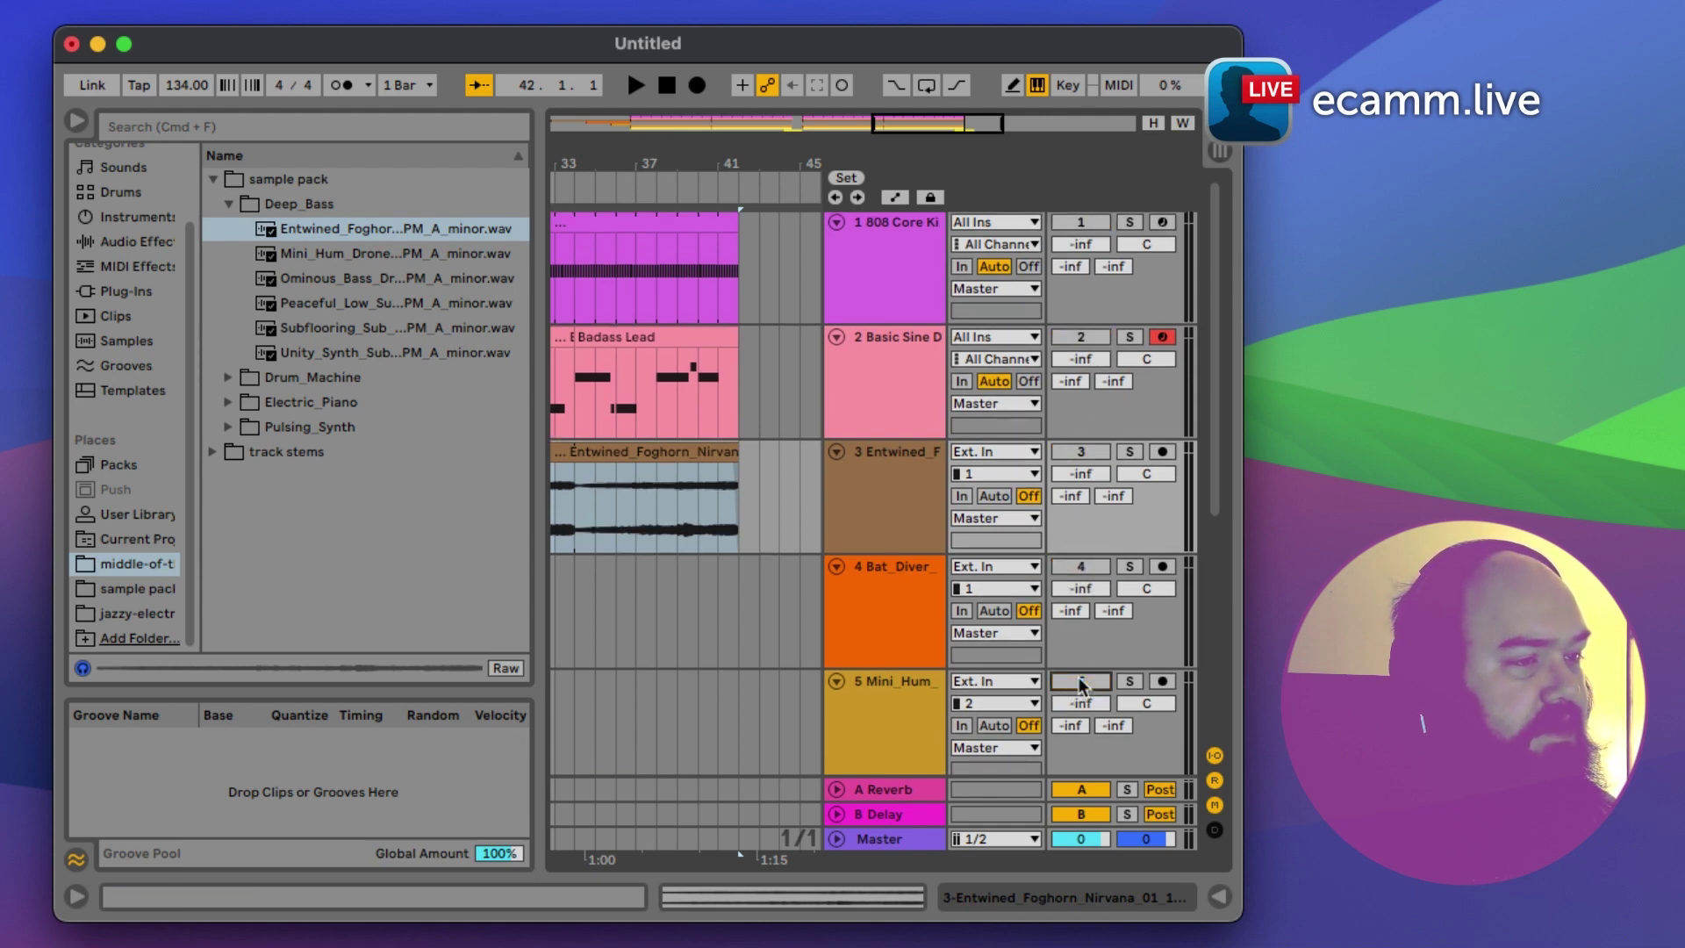
Step: Move Entwined_Foghorn to the top, switch only it on, and audition from bar 31
drag(907, 488, 897, 229)
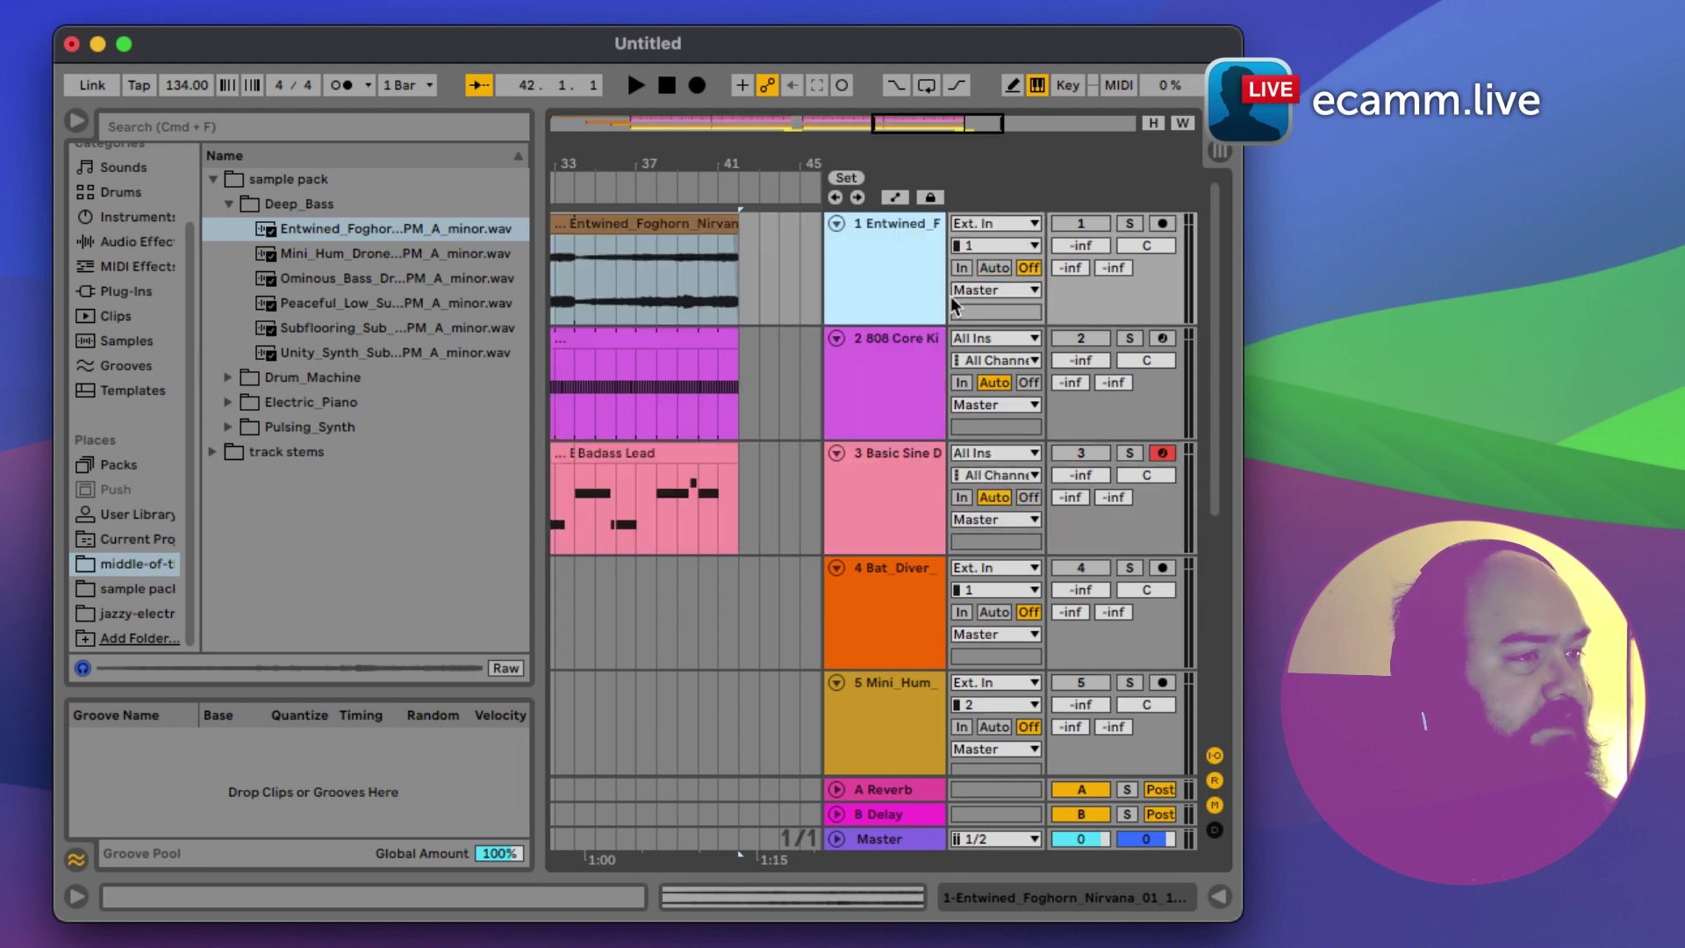
click(1077, 224)
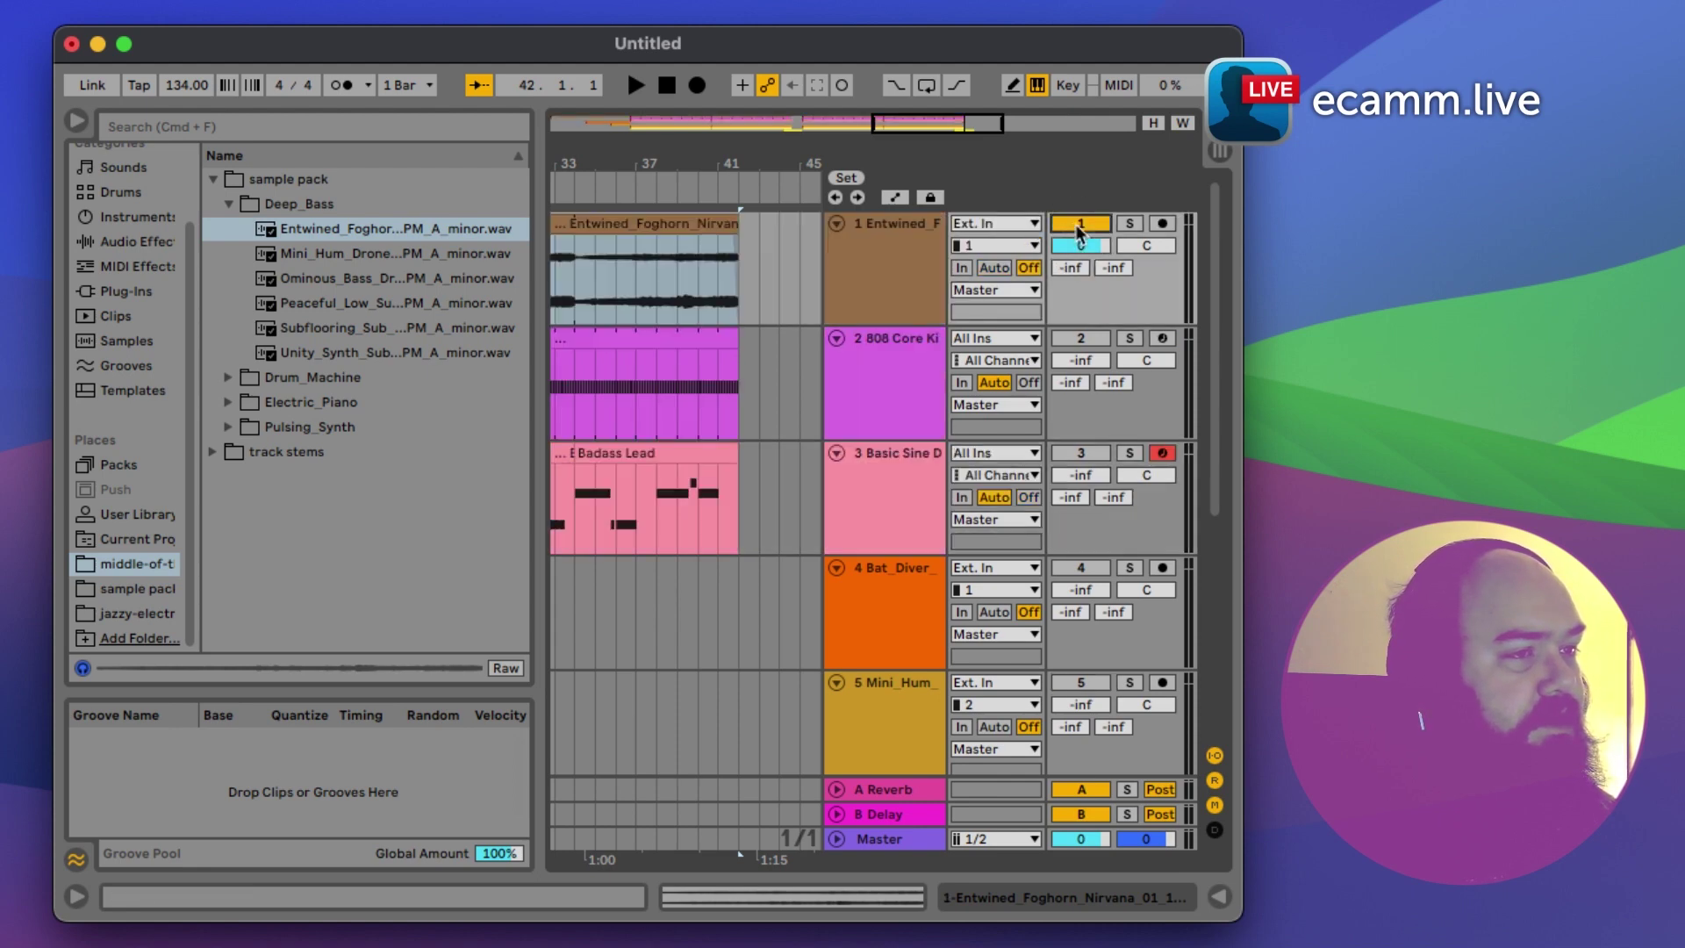
key(space)
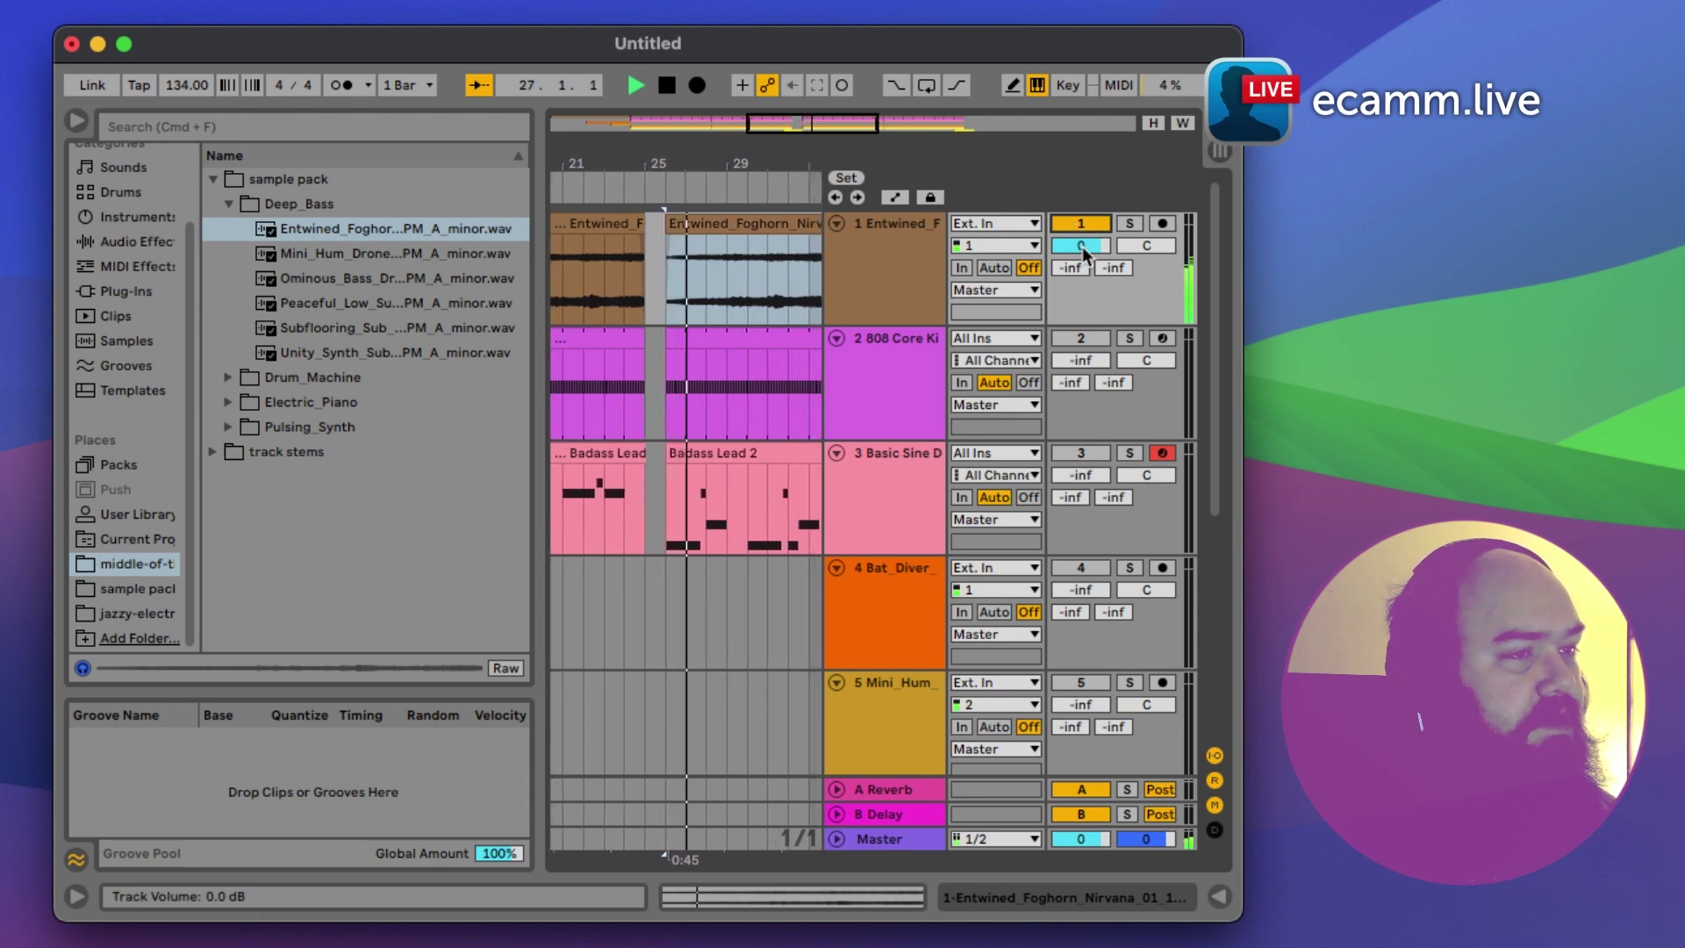
click(642, 257)
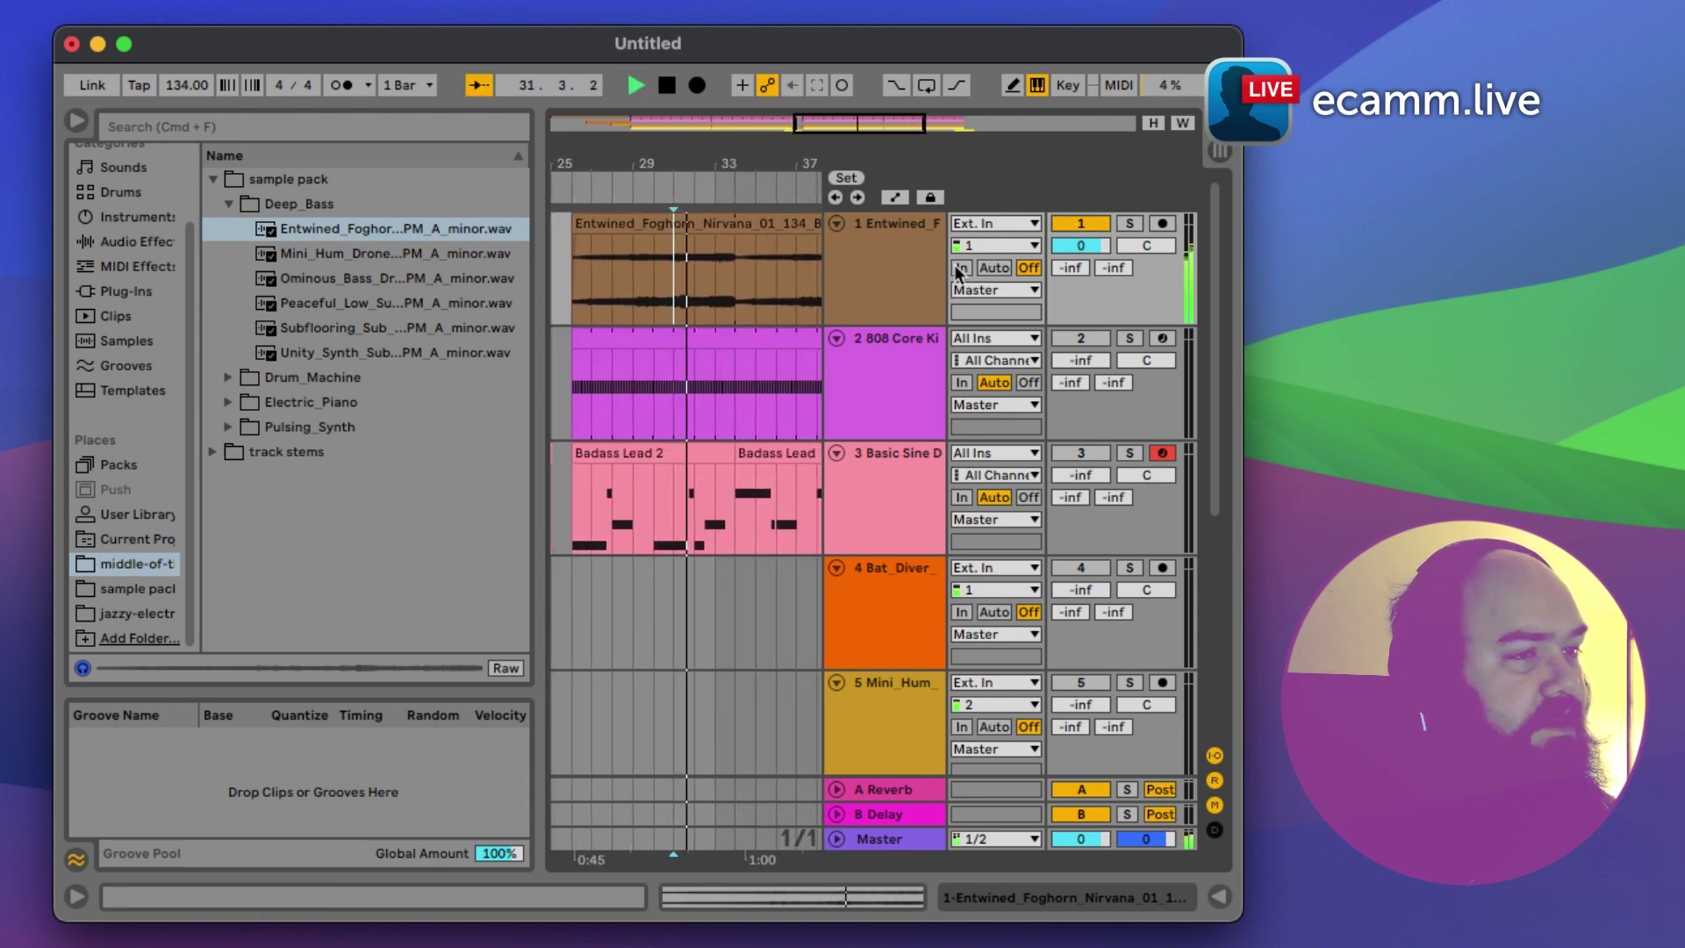
key(space)
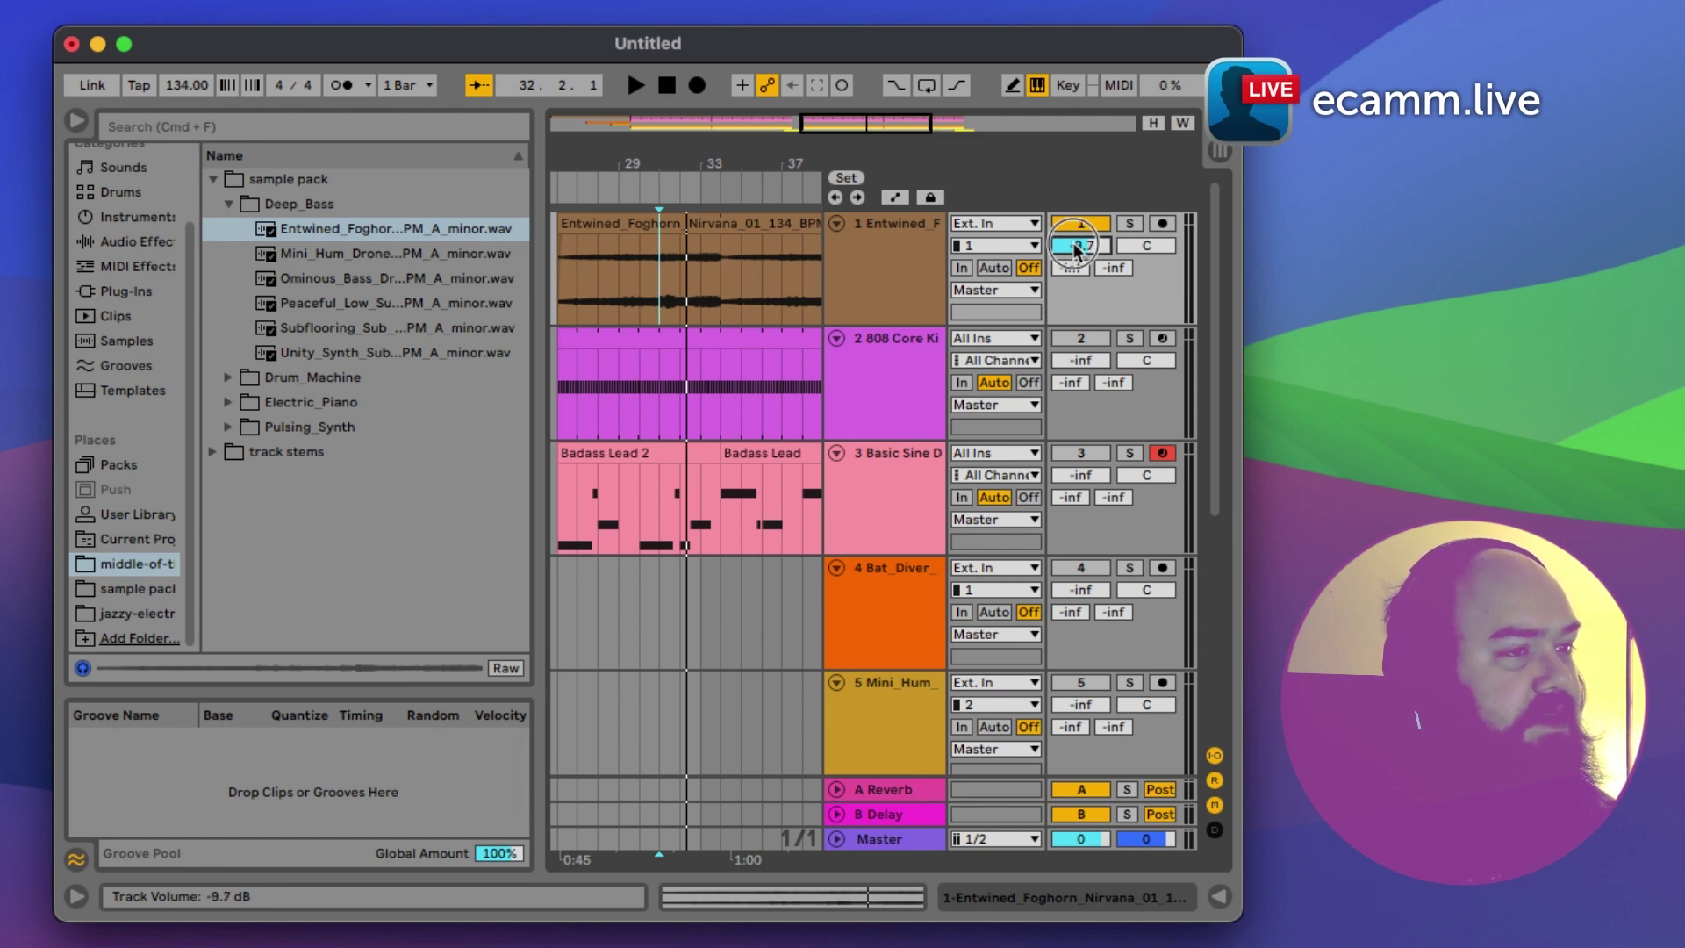
key(space)
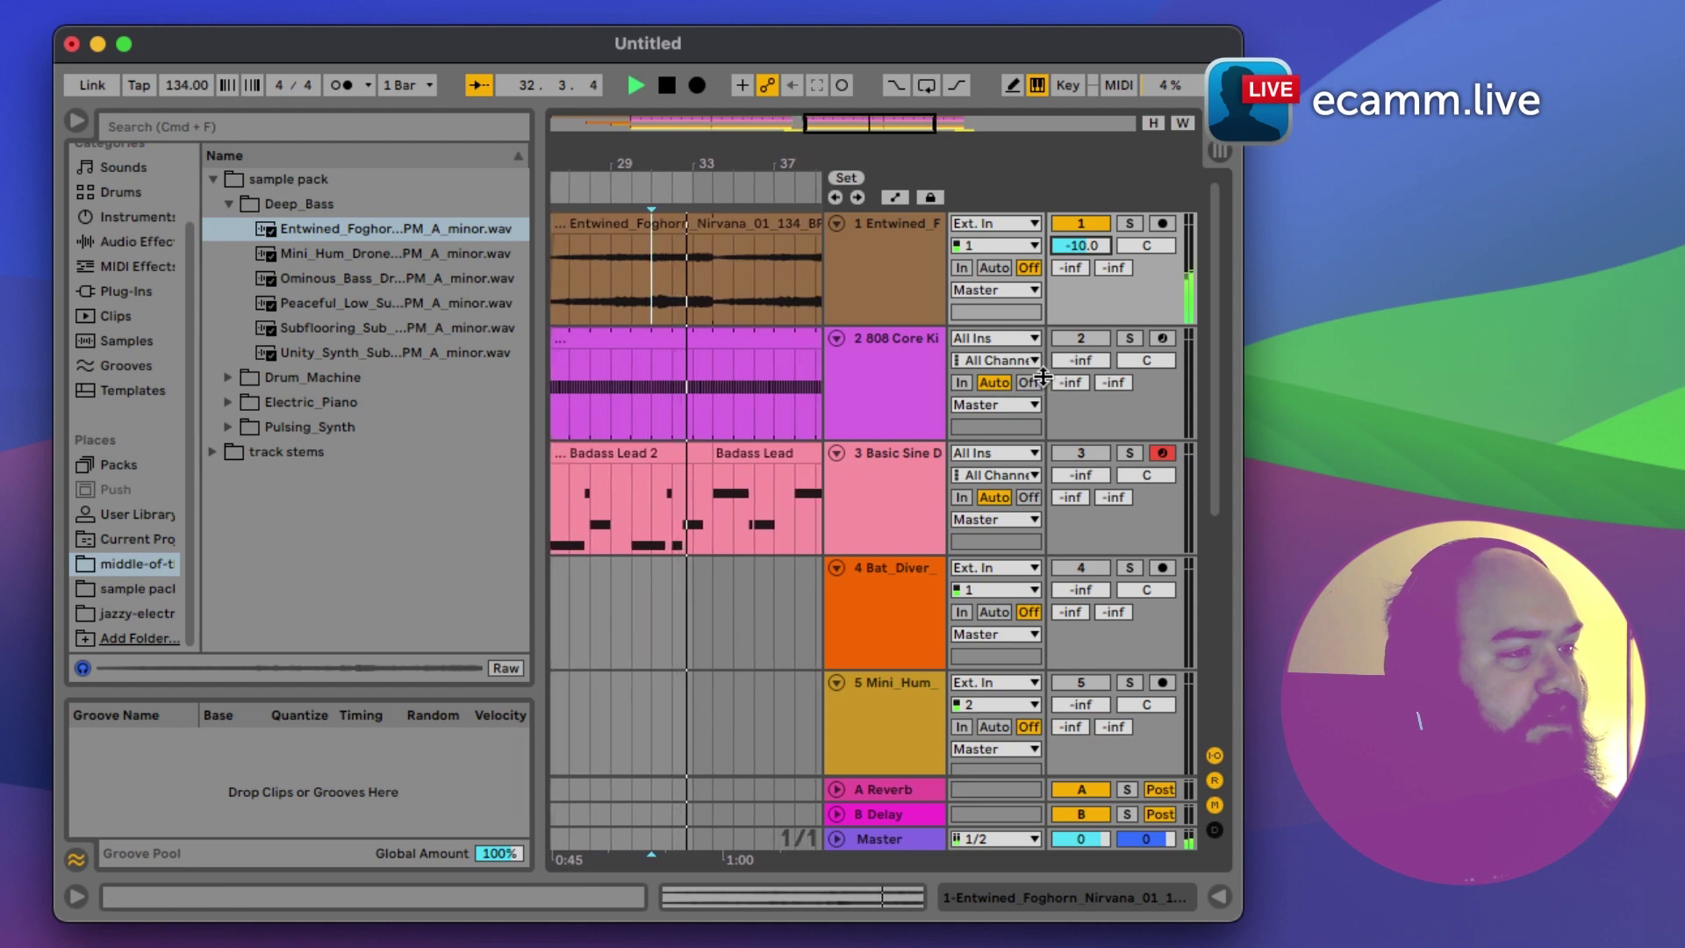
Step: Hide the browser and widen the track headers to show full names
scroll(757, 425, left, 5)
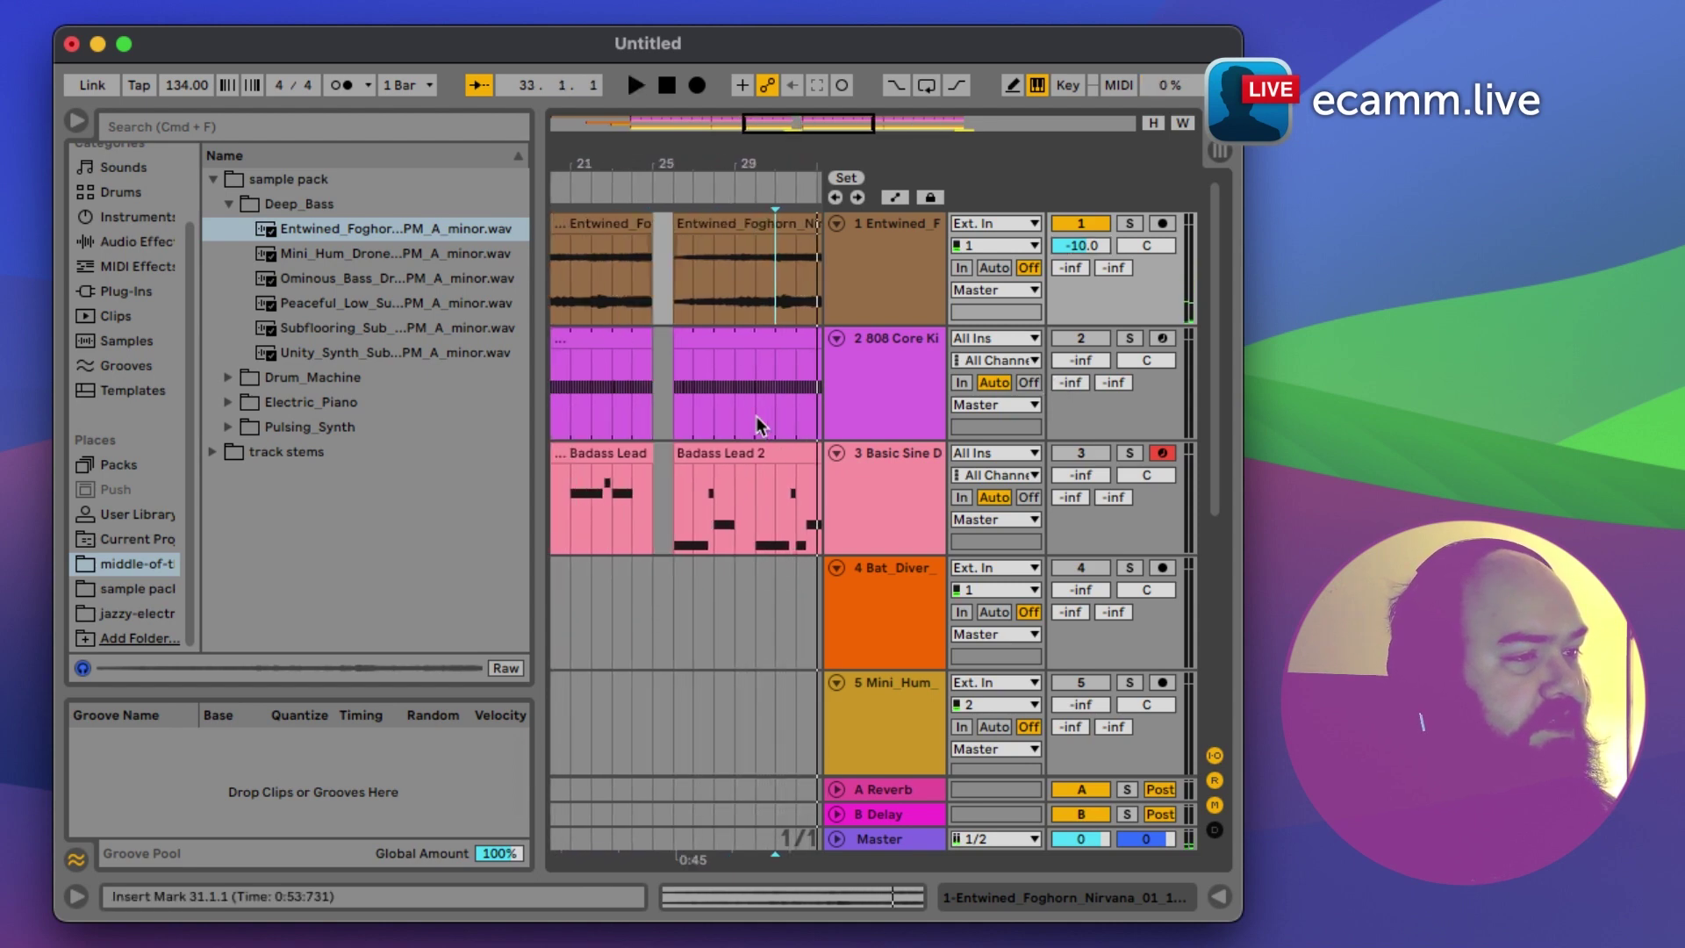
click(1000, 480)
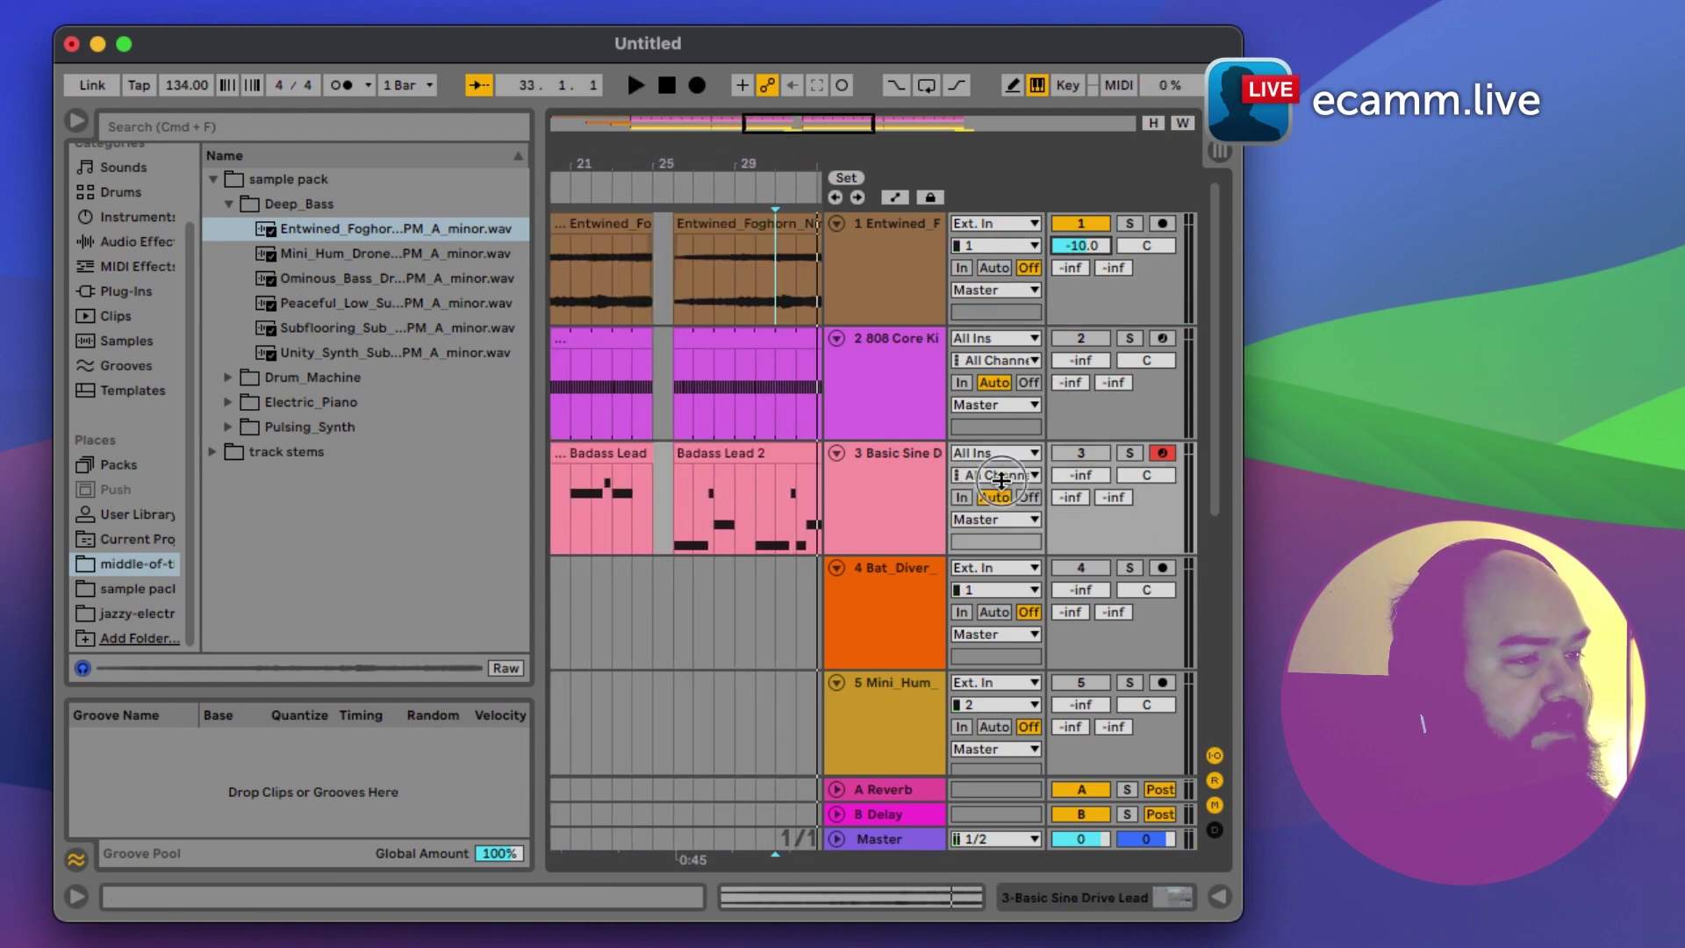
click(84, 125)
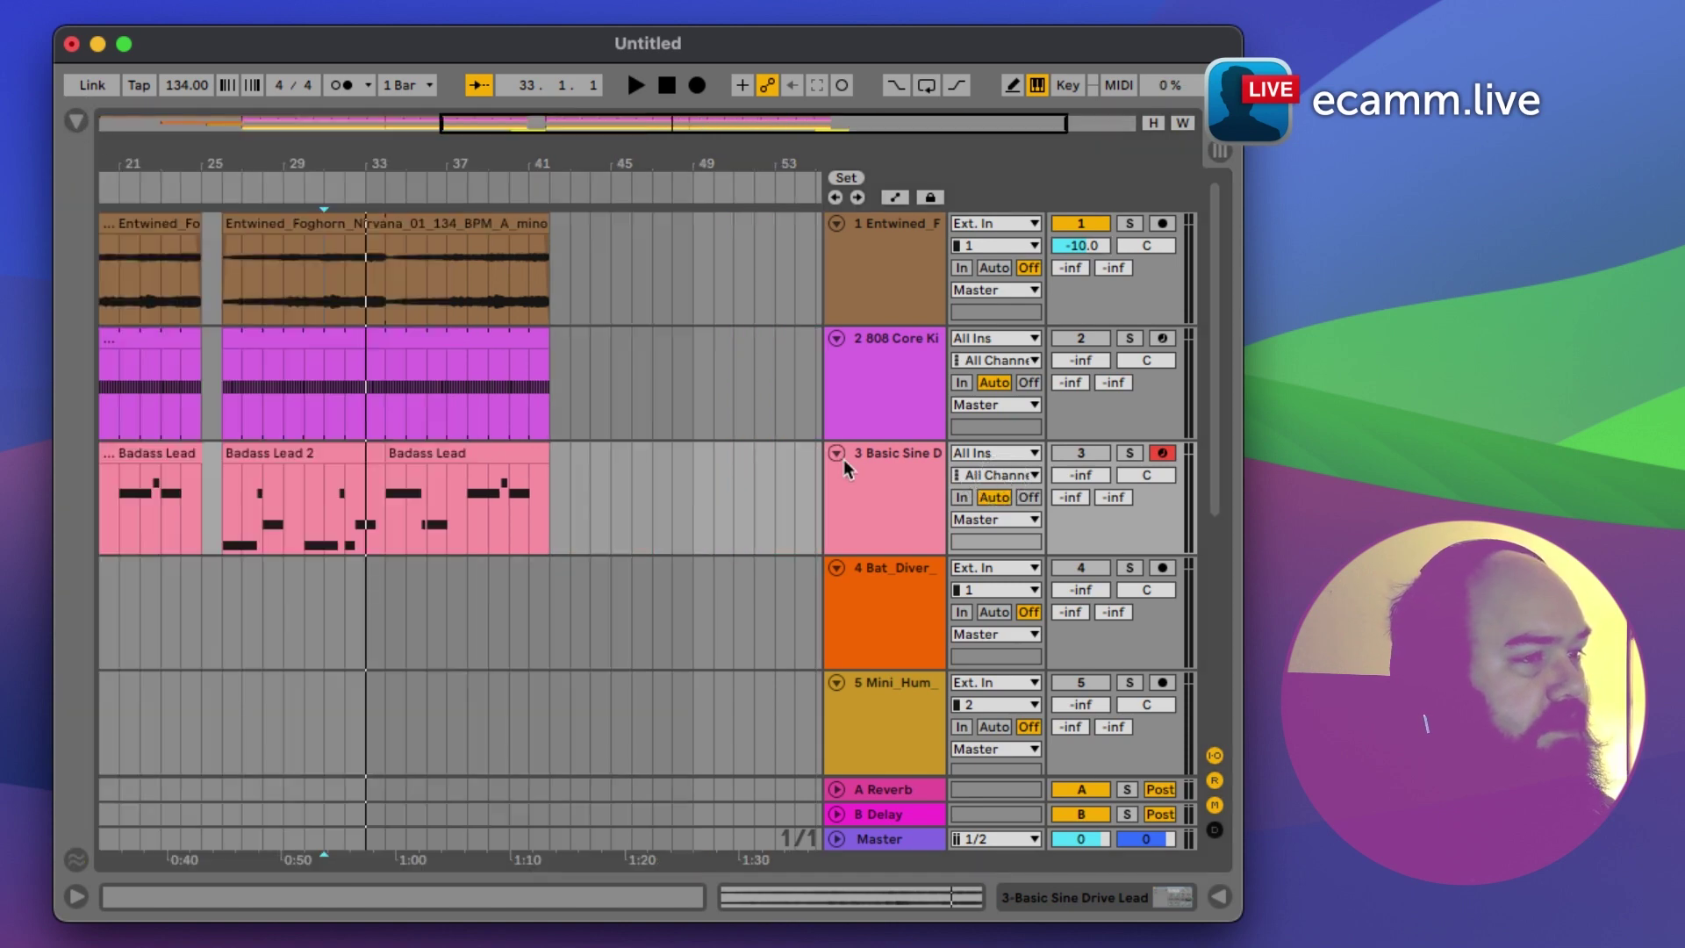
drag(823, 473, 540, 468)
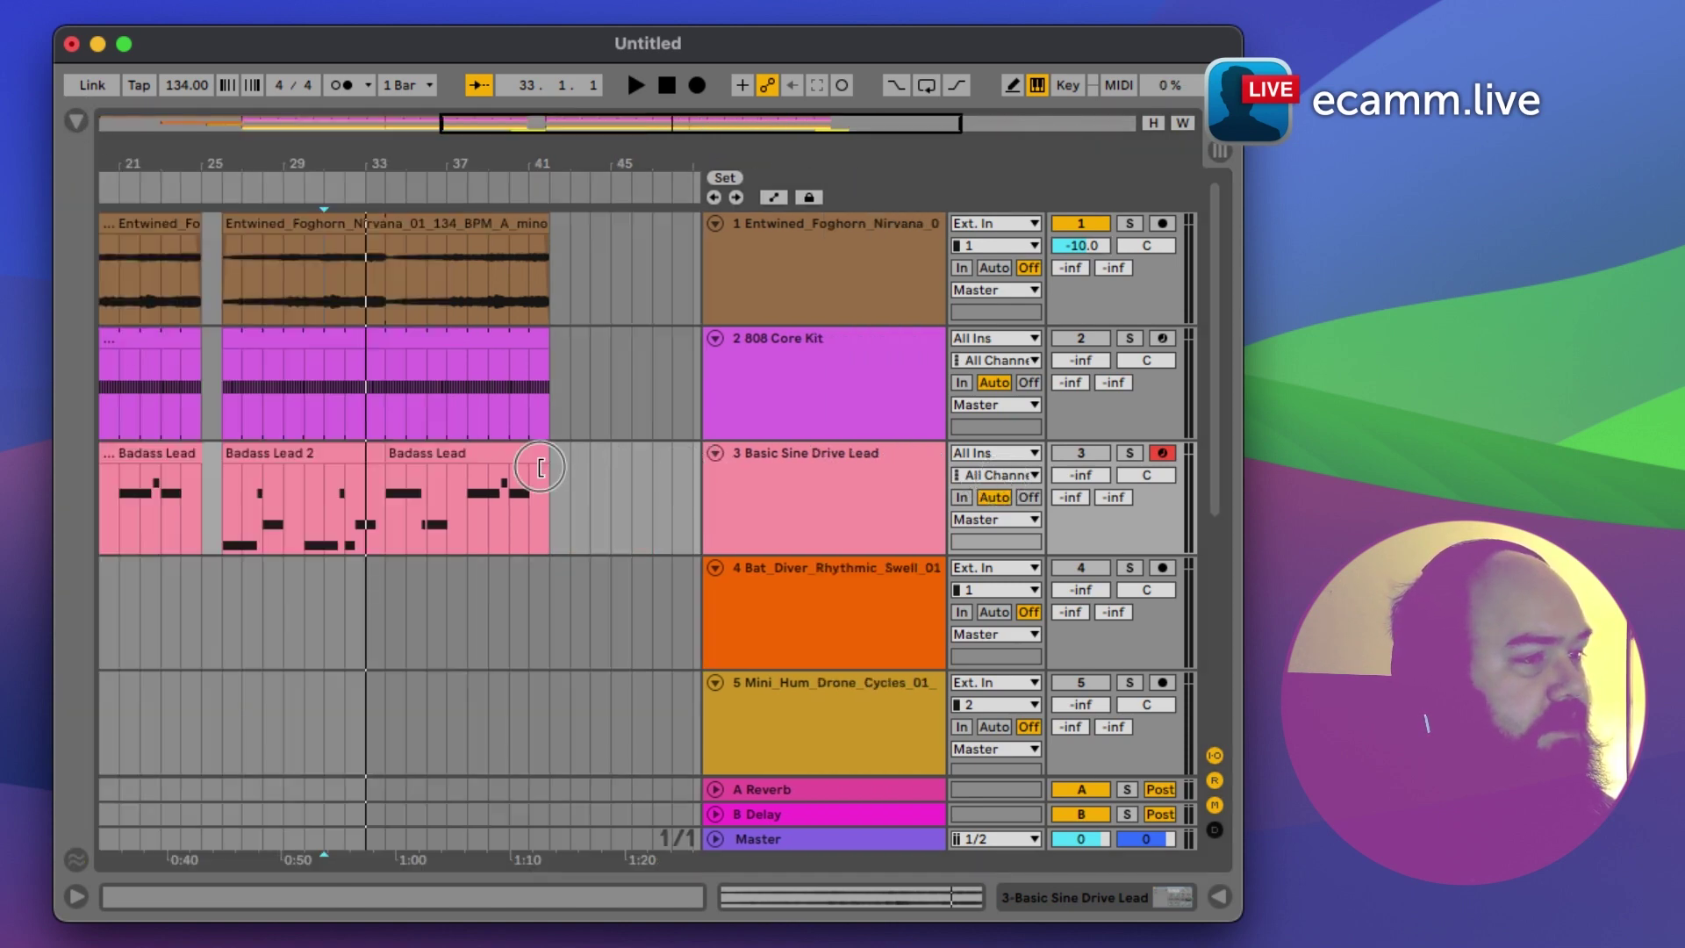
Step: Move Bat_Diver to track 2 and Mini_Hum_Drone to track 3, switching Bat_Diver on
scroll(649, 578, left, 10)
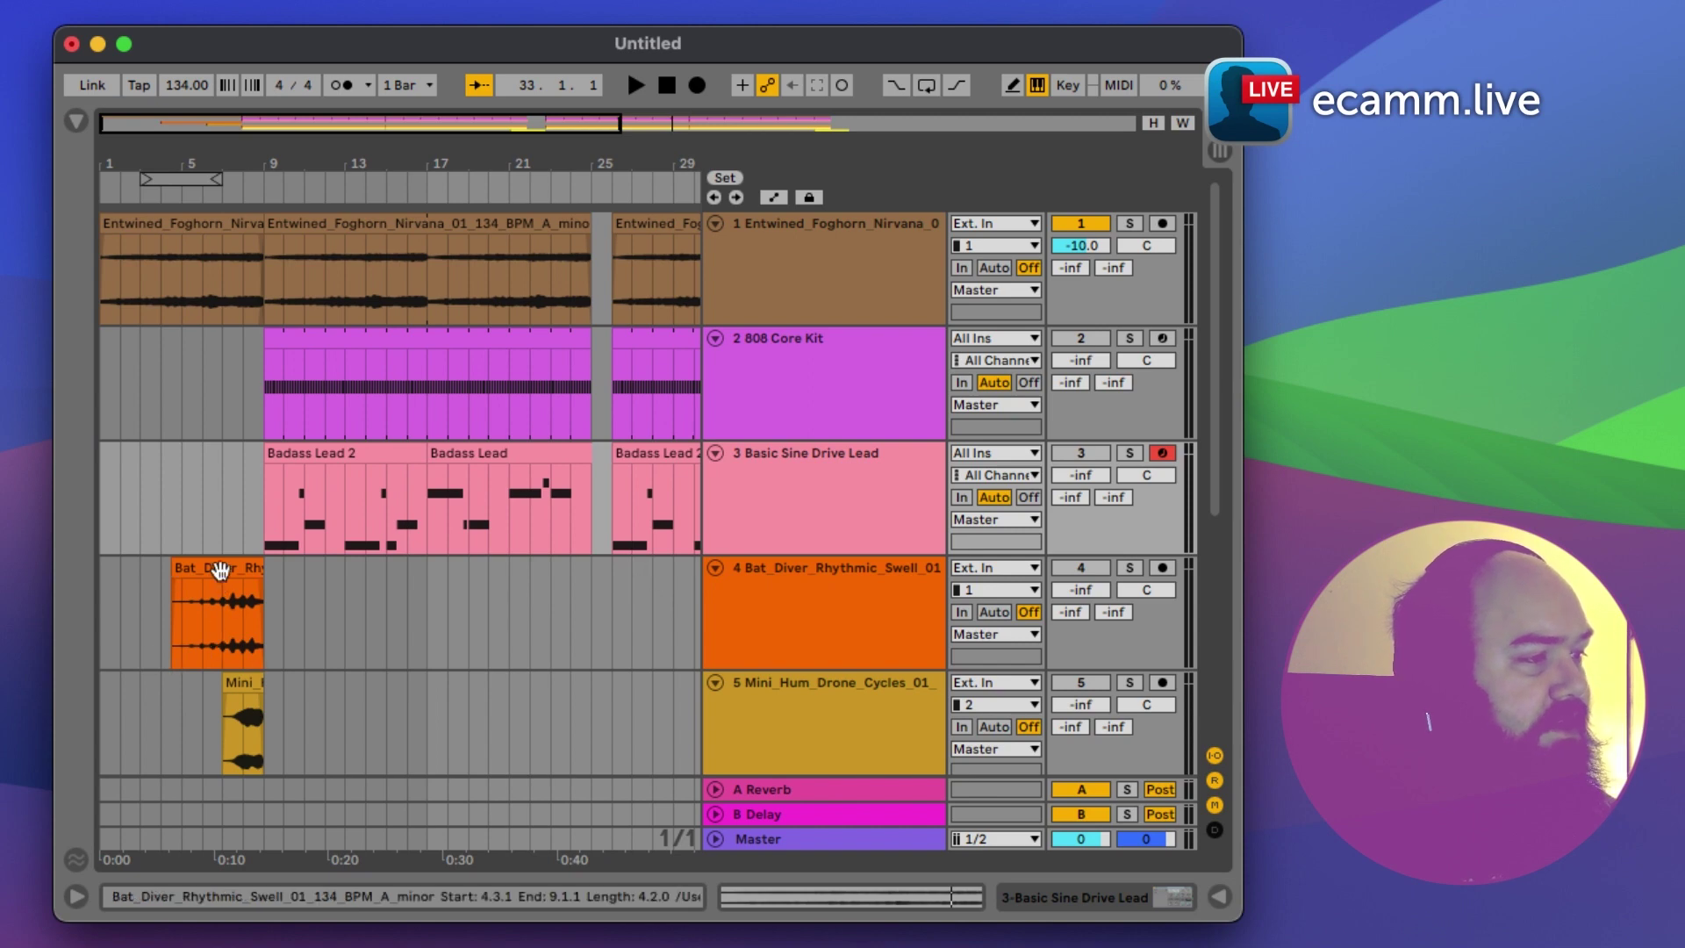
drag(873, 609, 801, 344)
drag(838, 761, 775, 453)
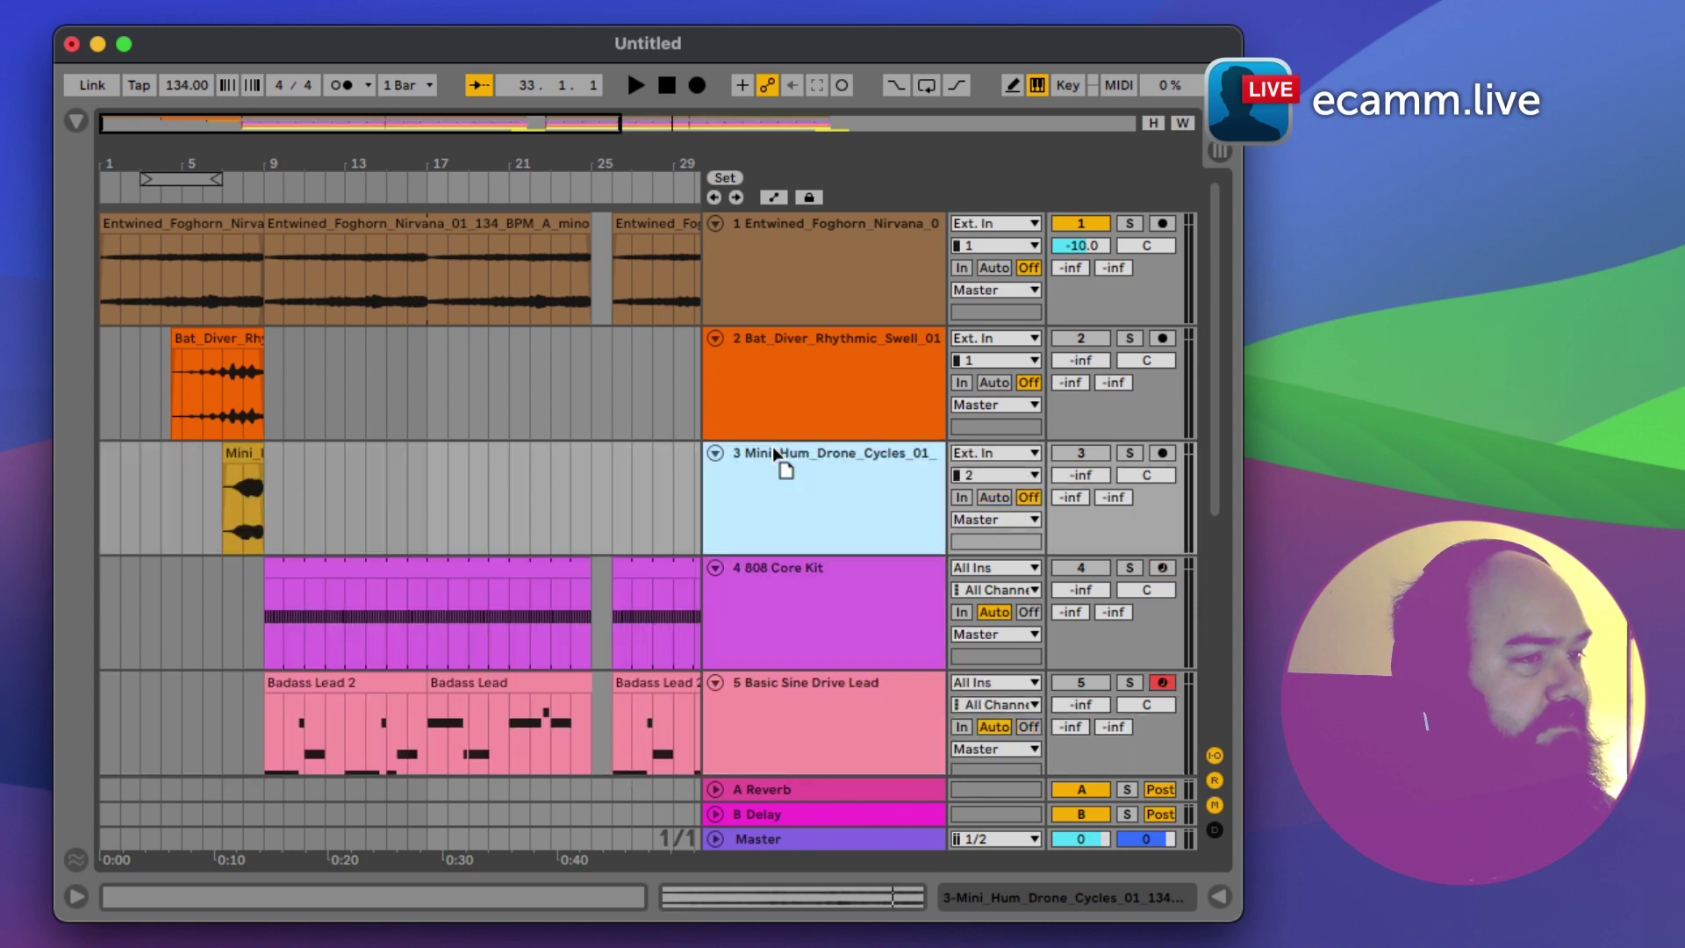
click(1067, 338)
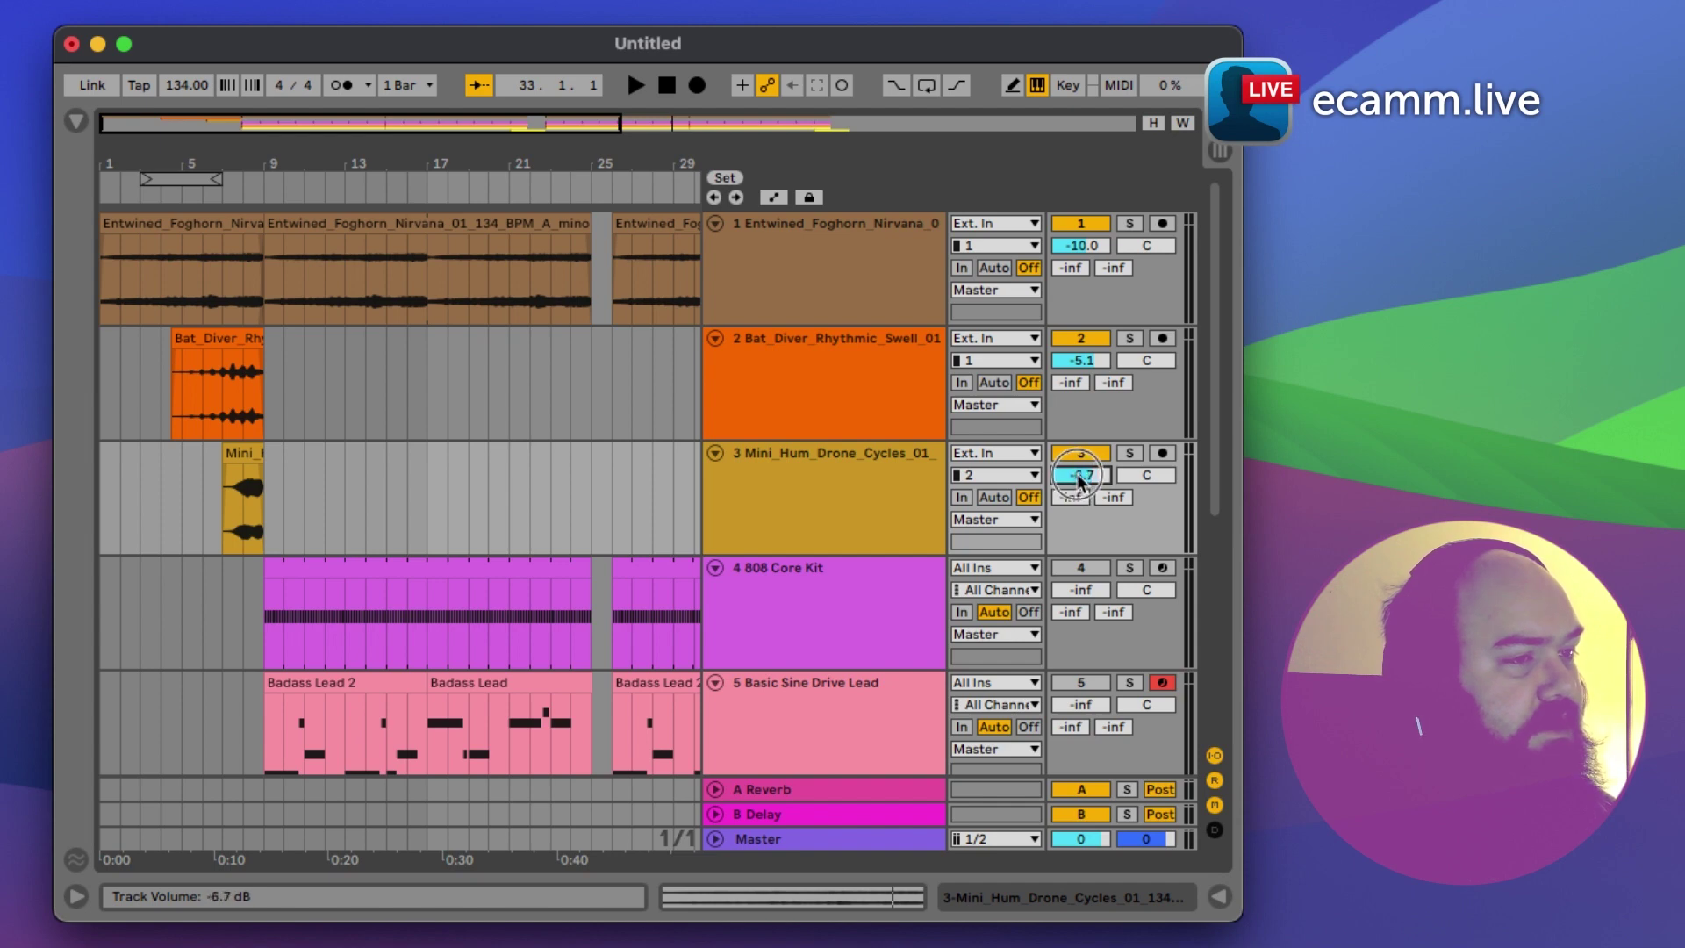
Step: Audition from bars 4 and 6 and raise Mini_Hum_Drone to 0.3 dB
click(150, 378)
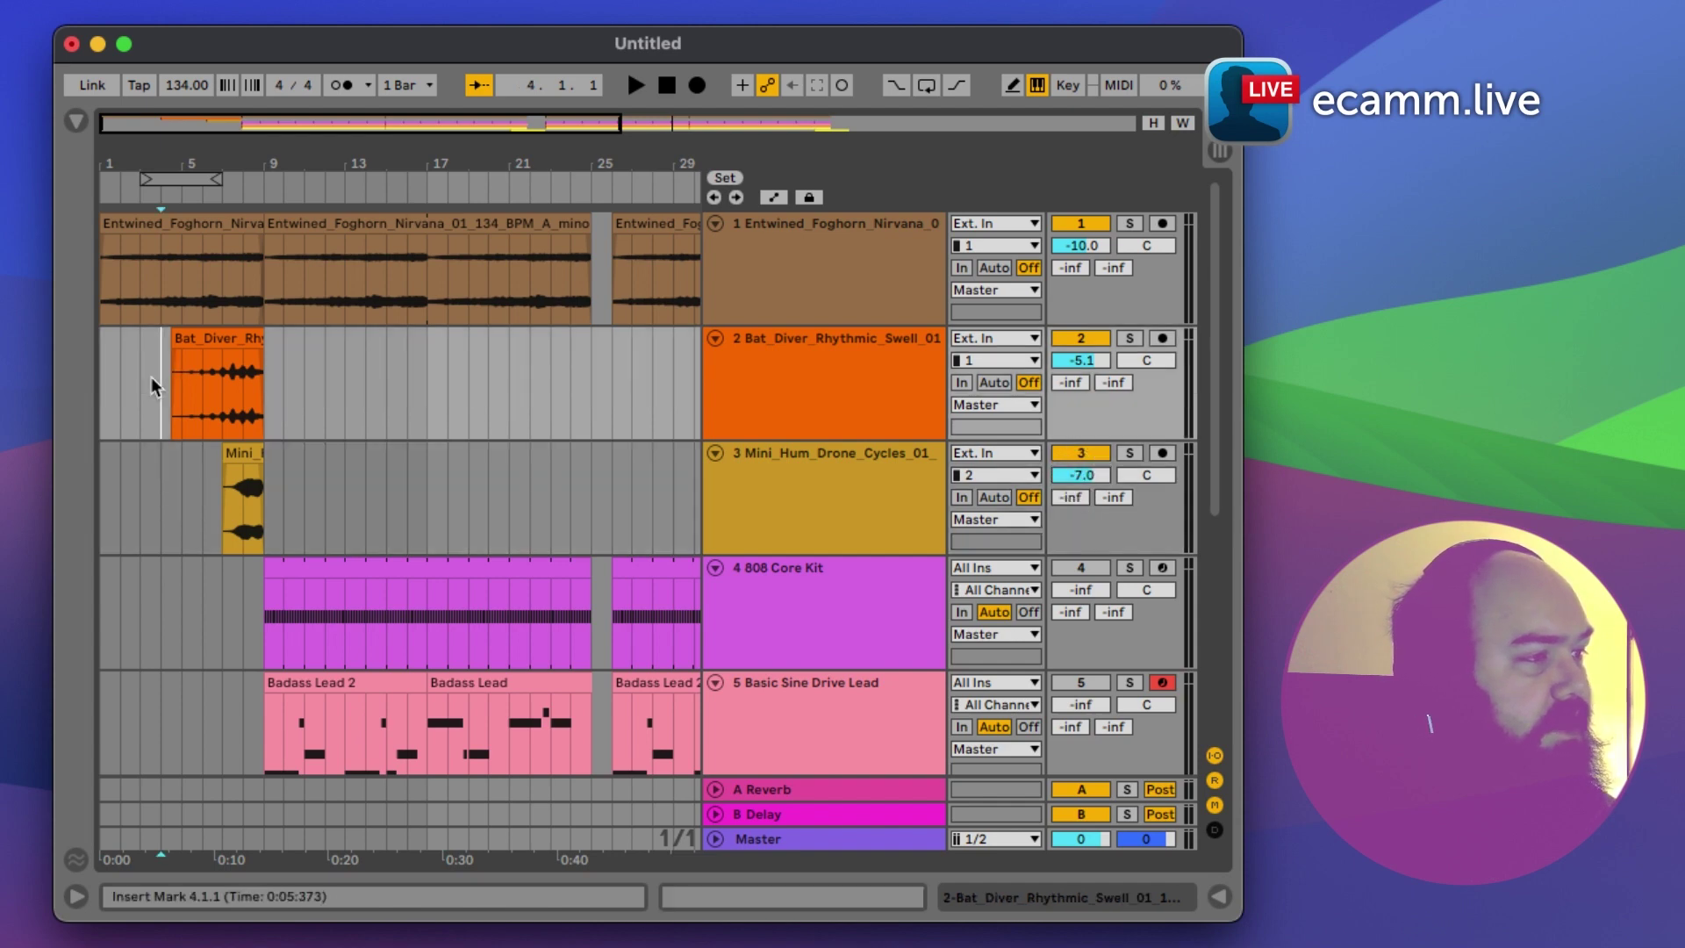
key(space)
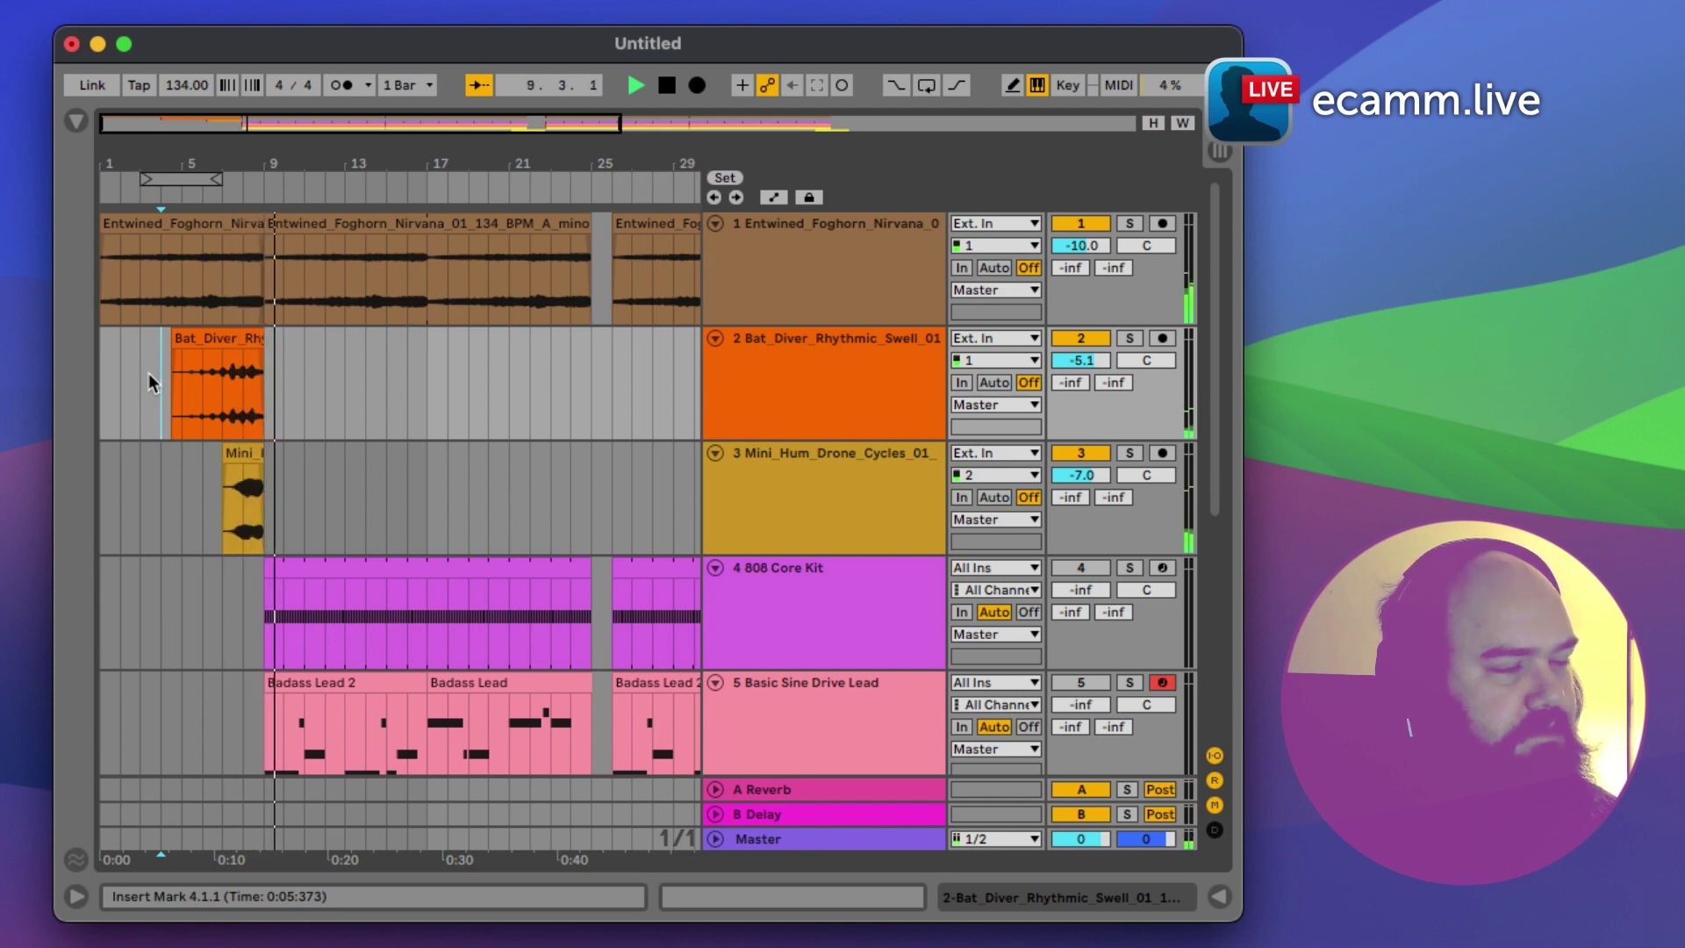
key(space)
click(202, 491)
key(space)
drag(1084, 474, 1091, 484)
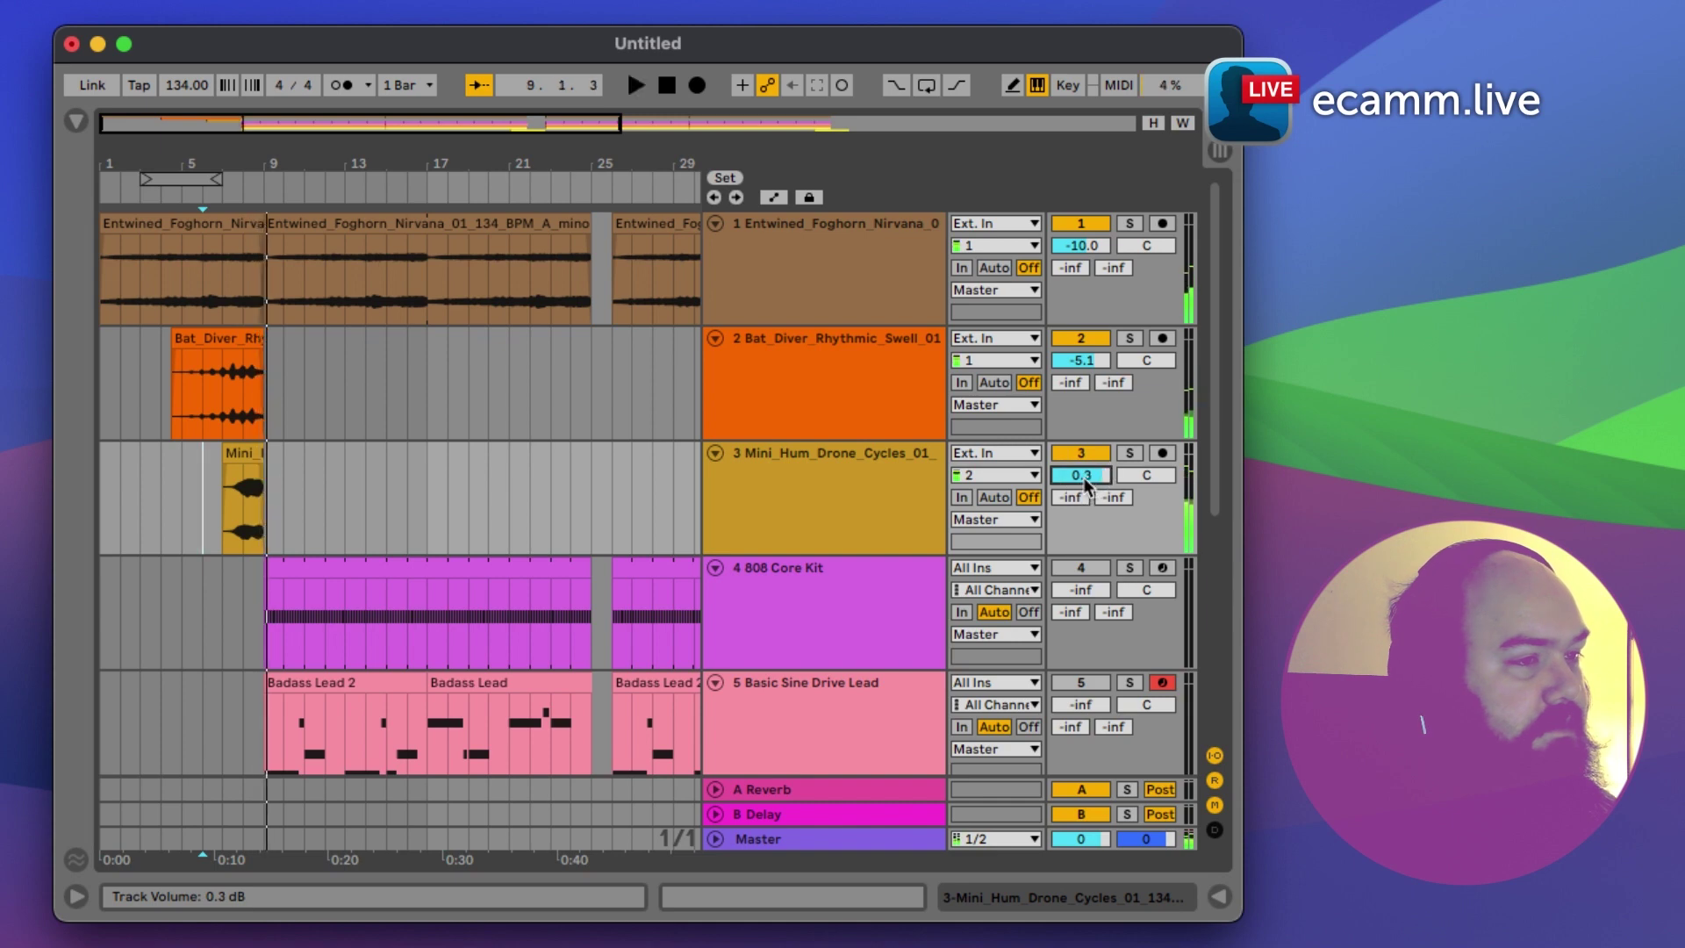
scroll(325, 566, down, 1)
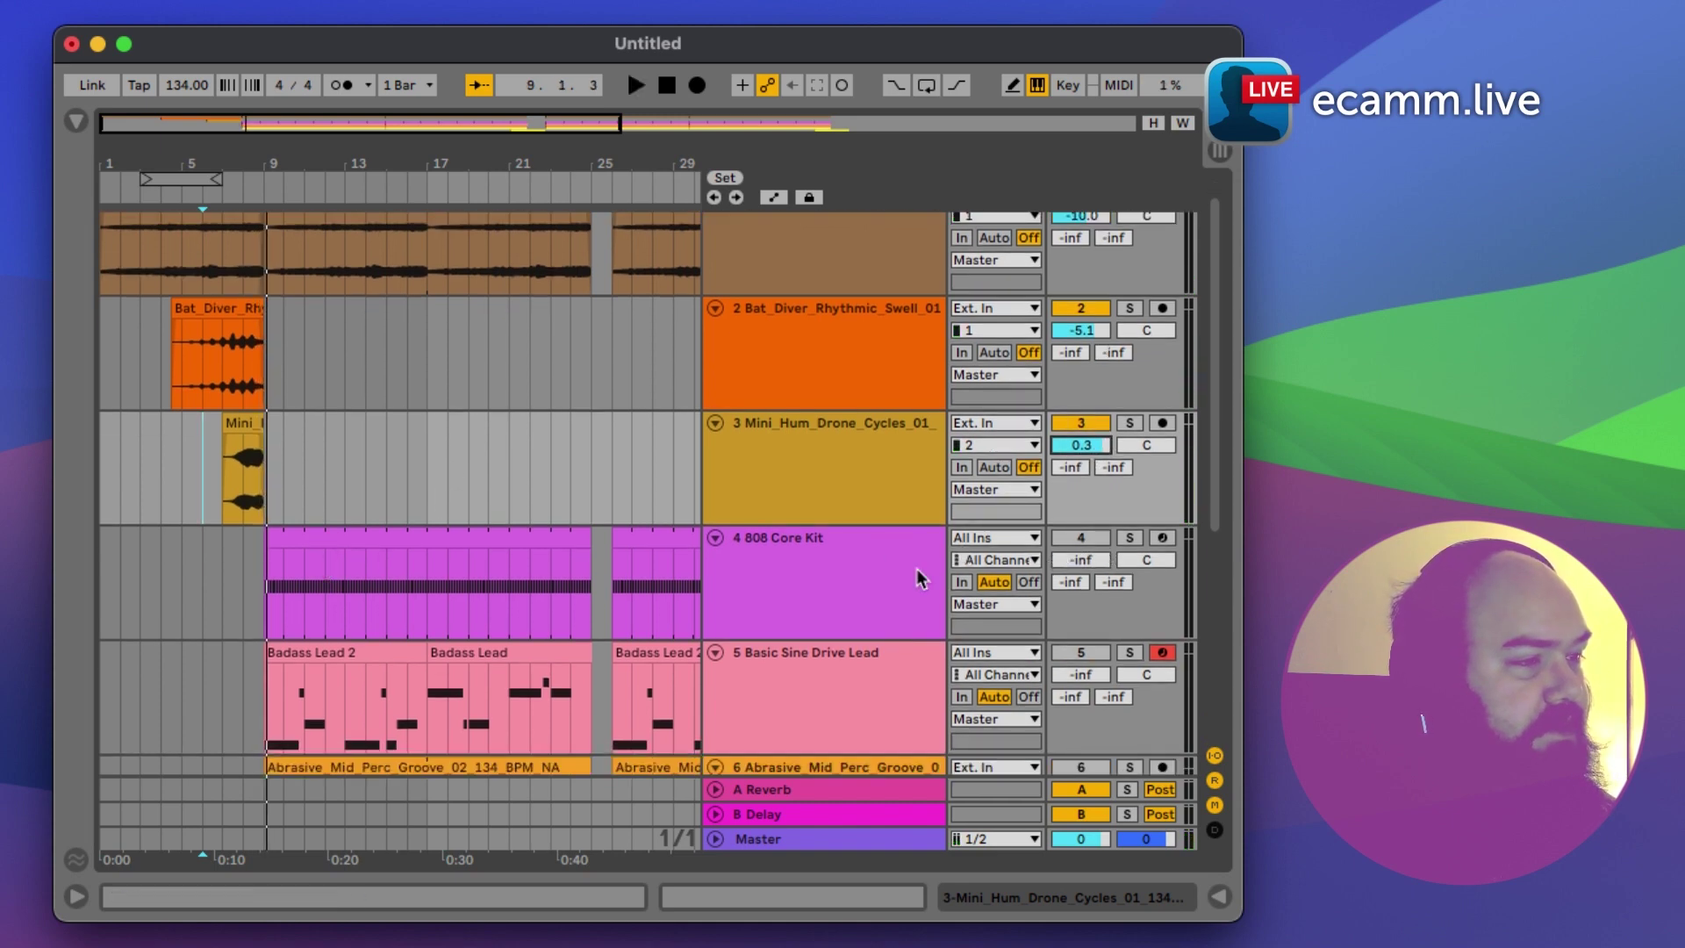
Step: Play from bar 9 and turn Abrasive_Mid_Perc_Groove down to -8.2 dB
scroll(920, 580, down, 1)
scroll(919, 578, down, 3)
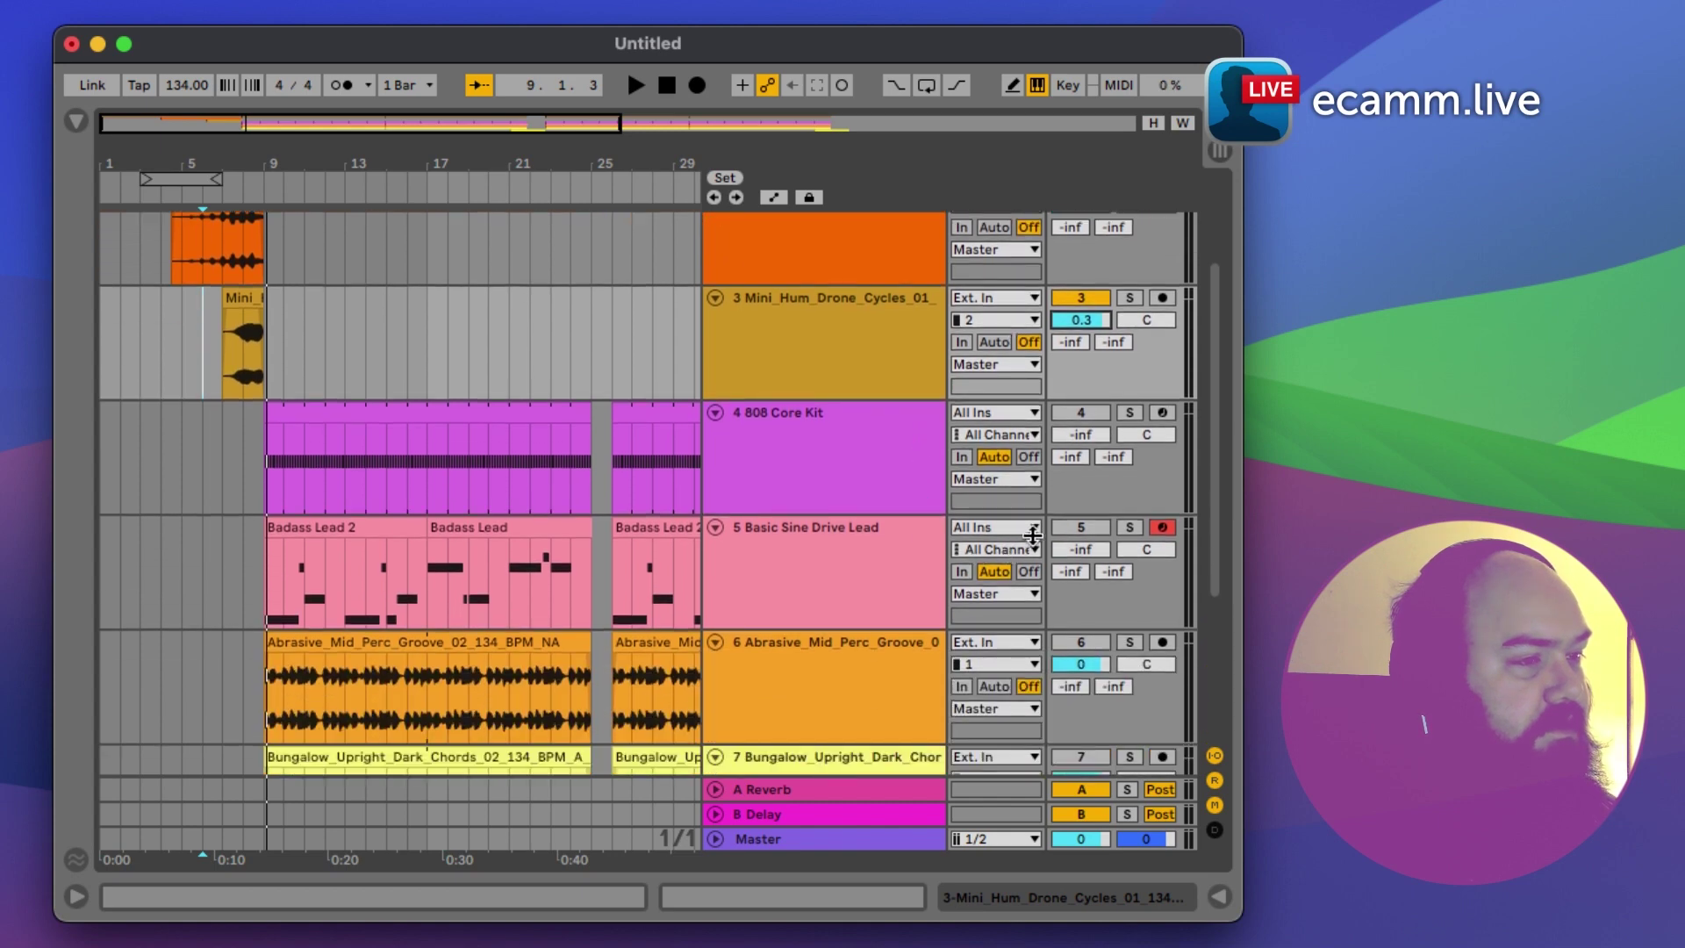
scroll(882, 639, down, 1)
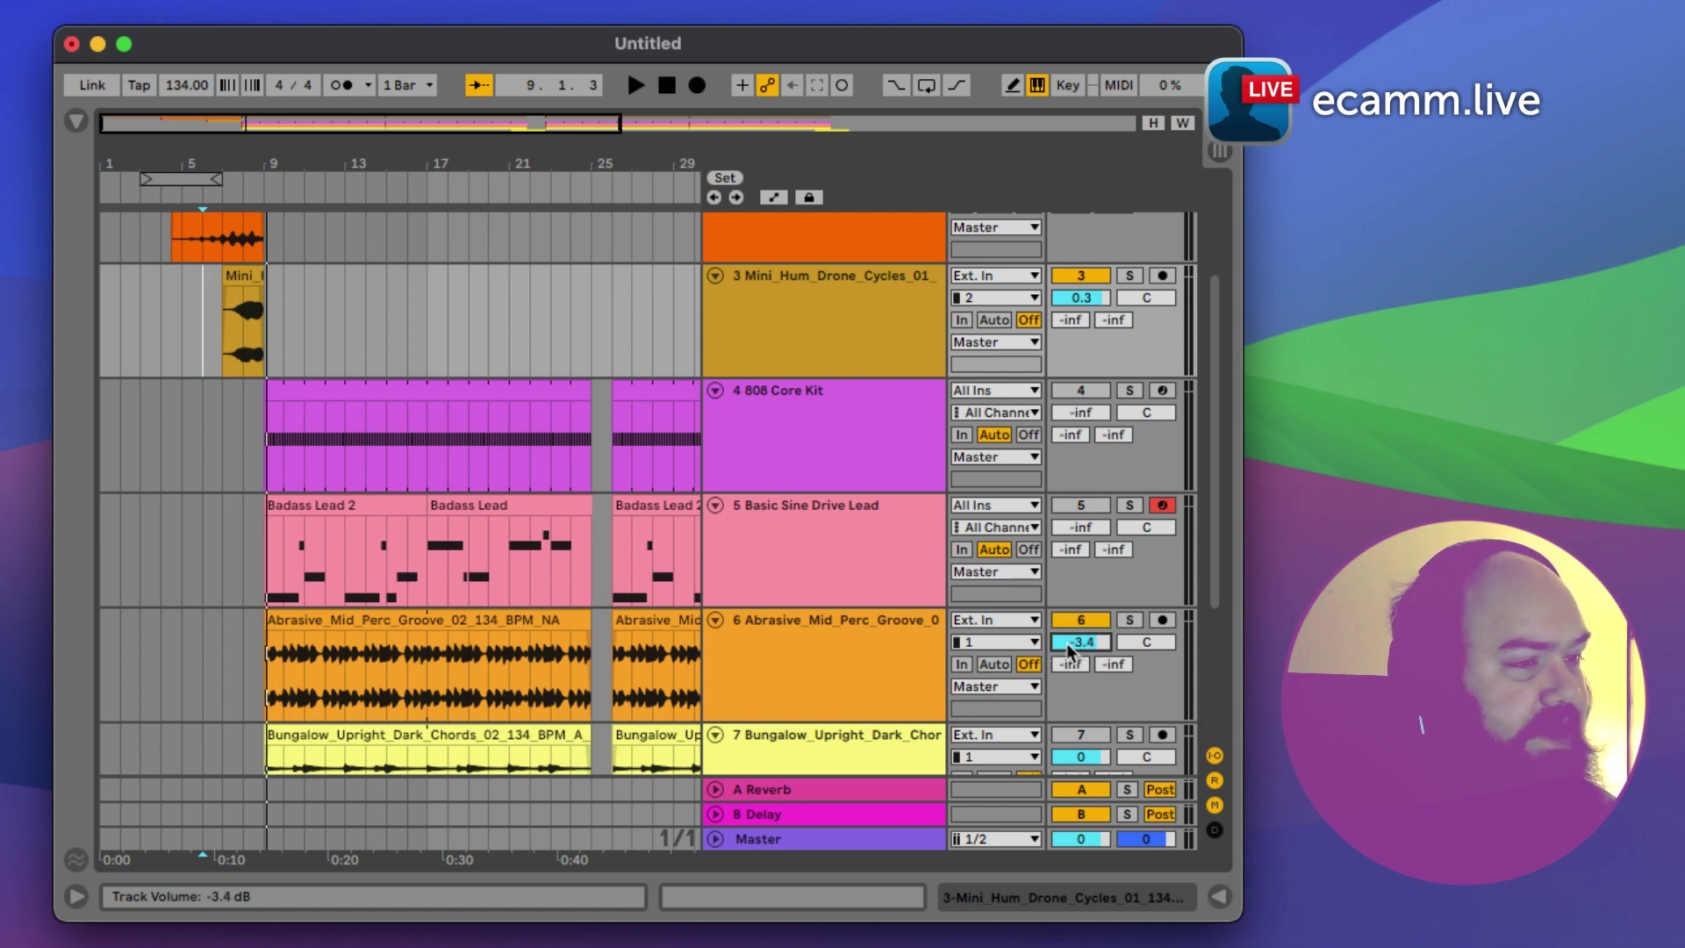
click(279, 660)
key(space)
drag(1088, 642, 1099, 651)
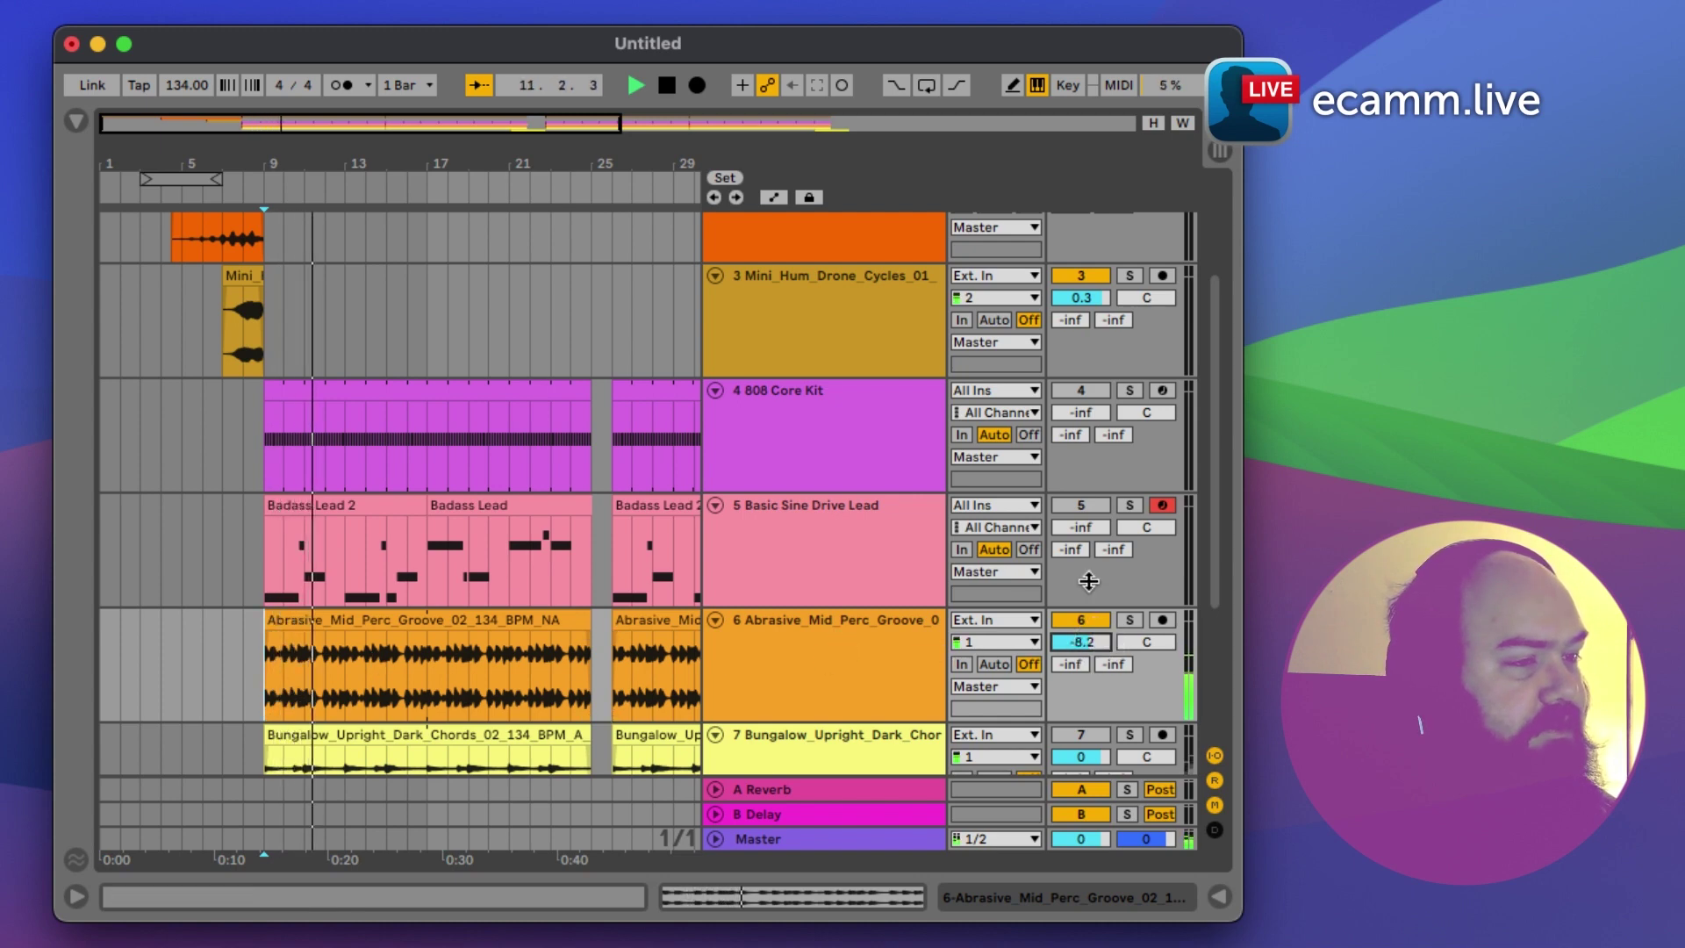
Step: Replay from bar 9 and settle Abrasive_Mid_Perc_Groove at -10.4 dB
scroll(1086, 467, up, 5)
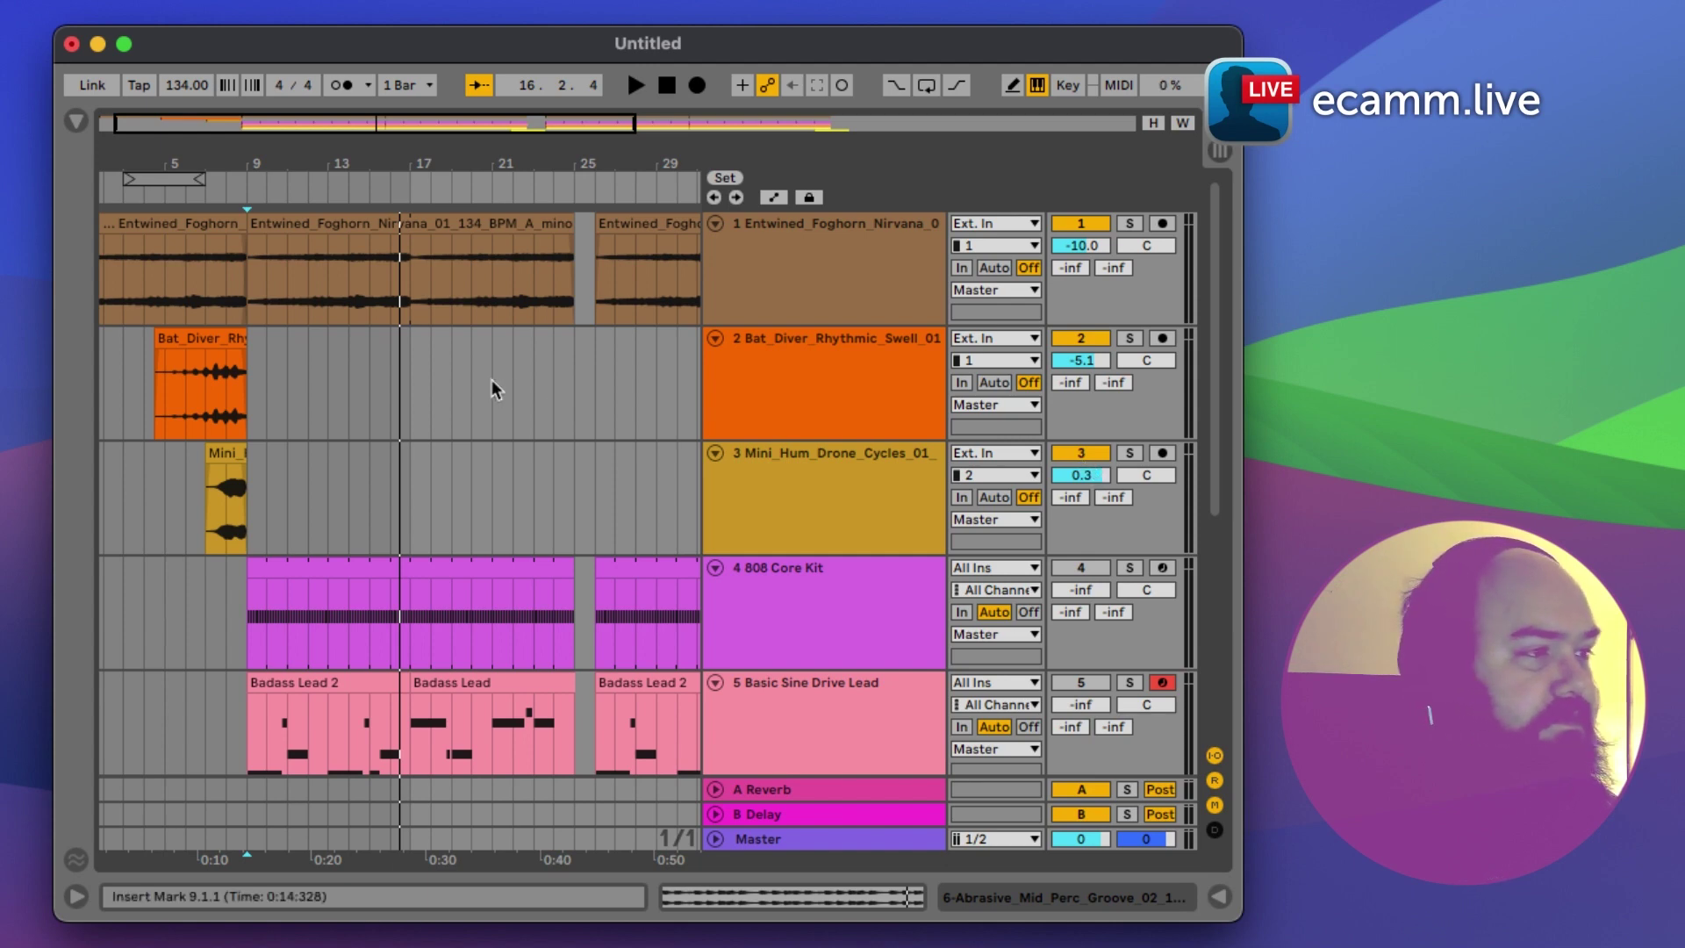
click(246, 356)
key(space)
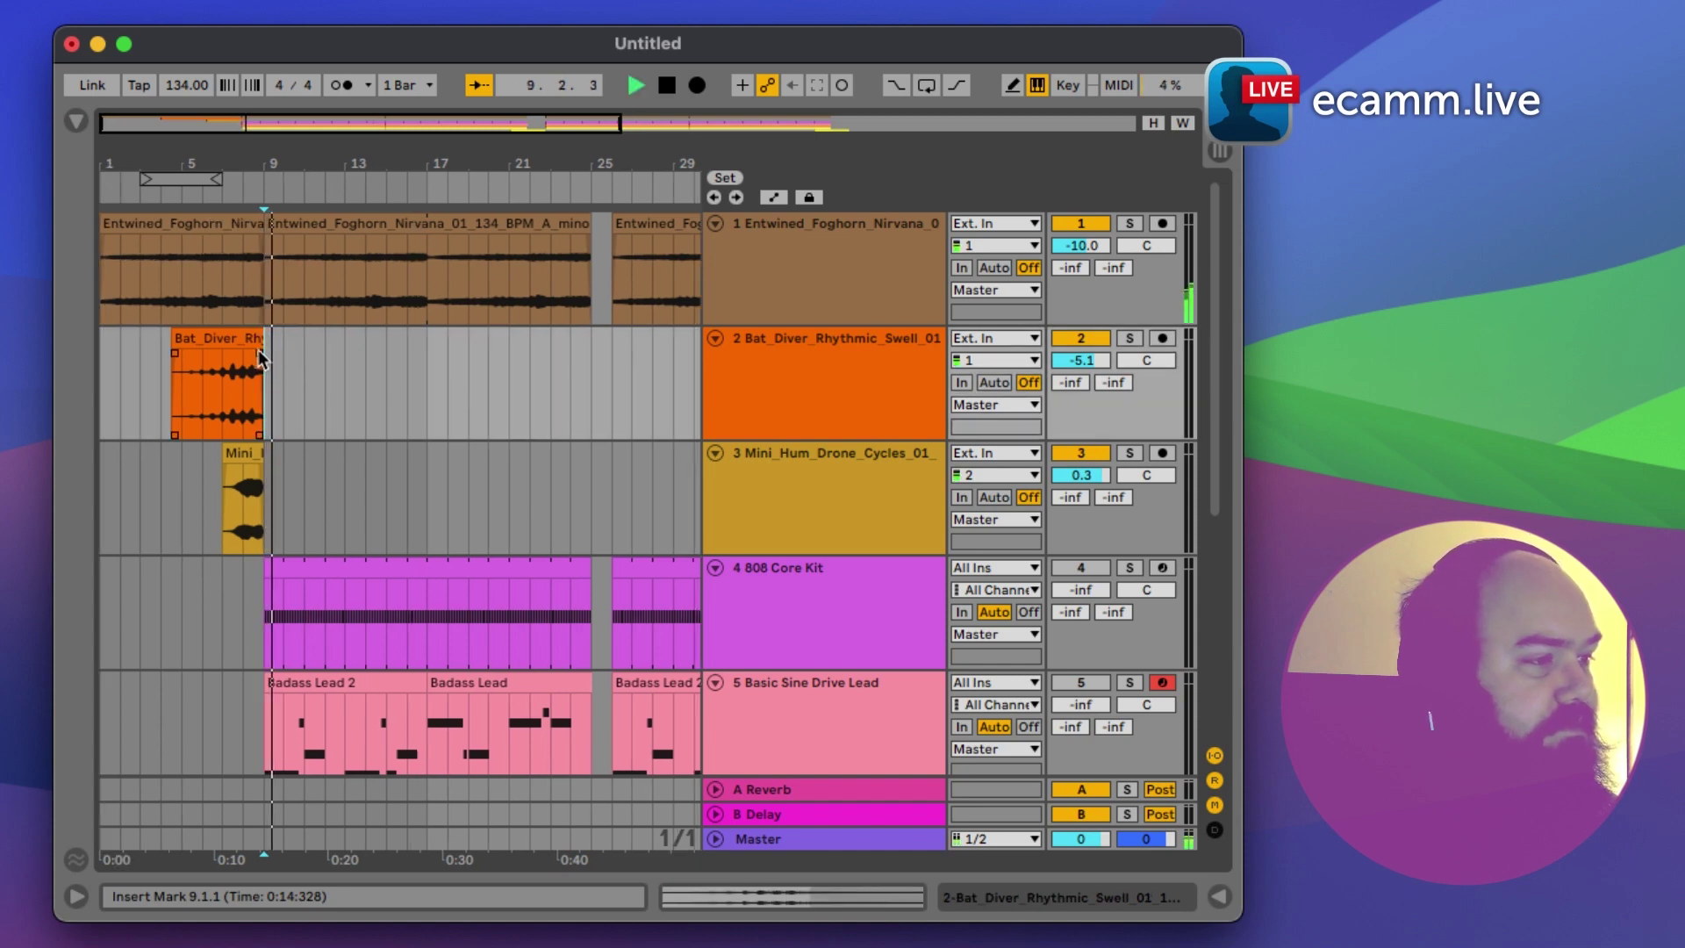
scroll(473, 368, down, 2)
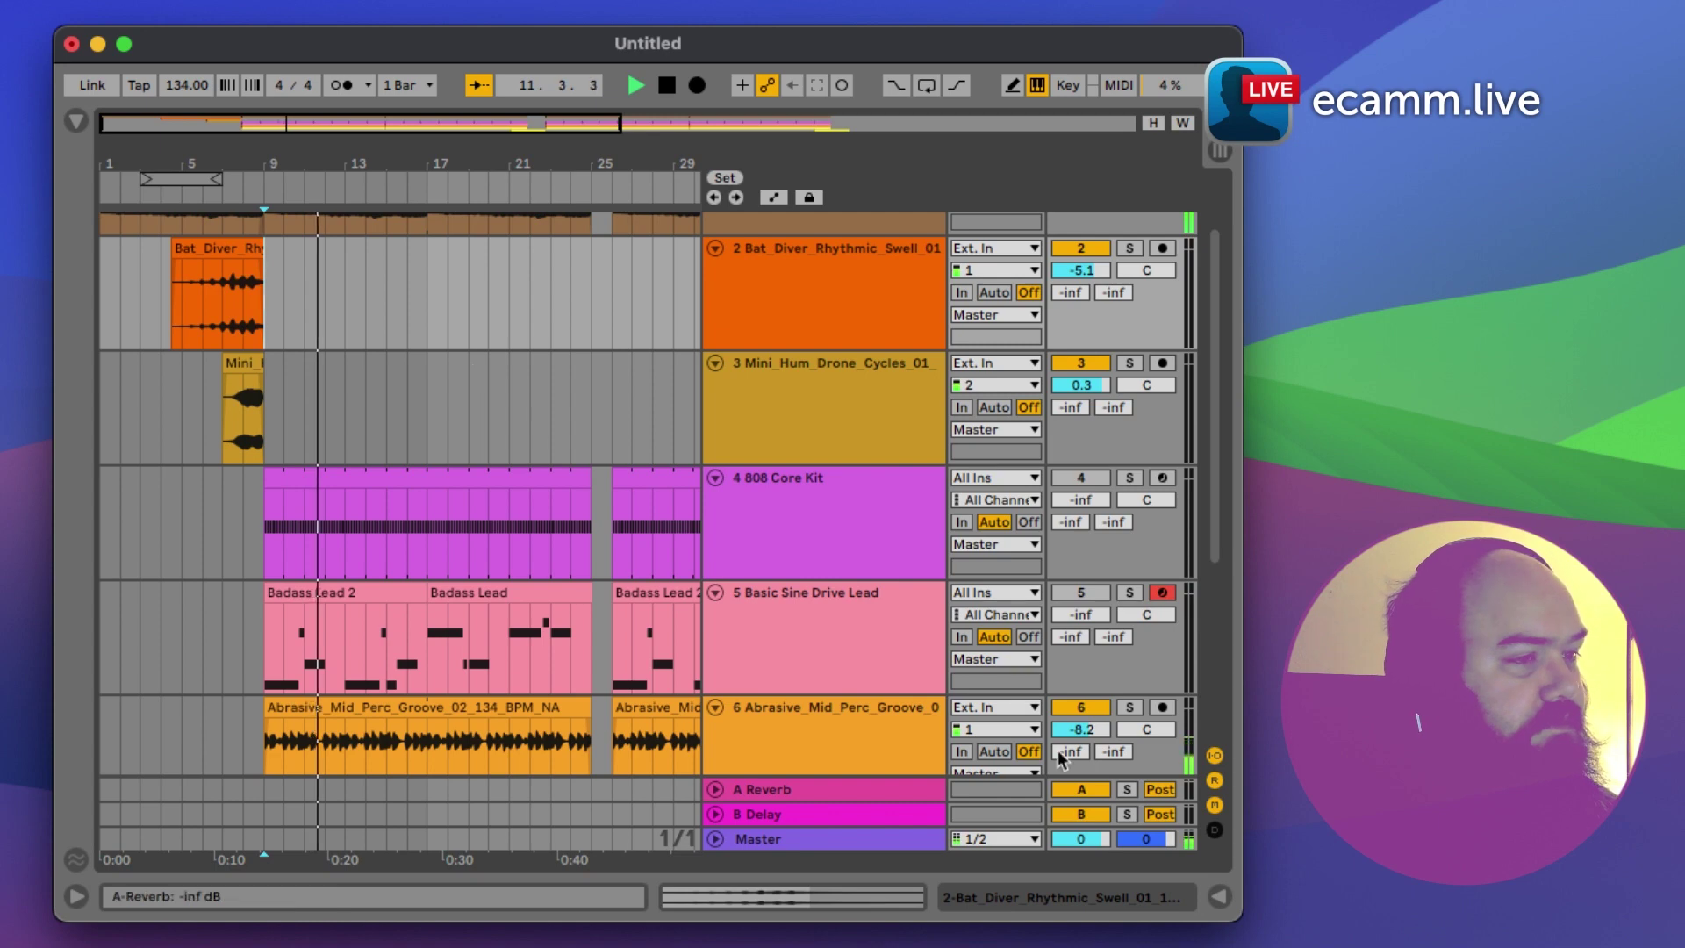
scroll(1062, 757, down, 1)
drag(1074, 641, 1073, 649)
Step: Lower the Bungalow_Upright_Dark_Chords track to -6.0 dB while playing it back
key(space)
scroll(518, 566, down, 3)
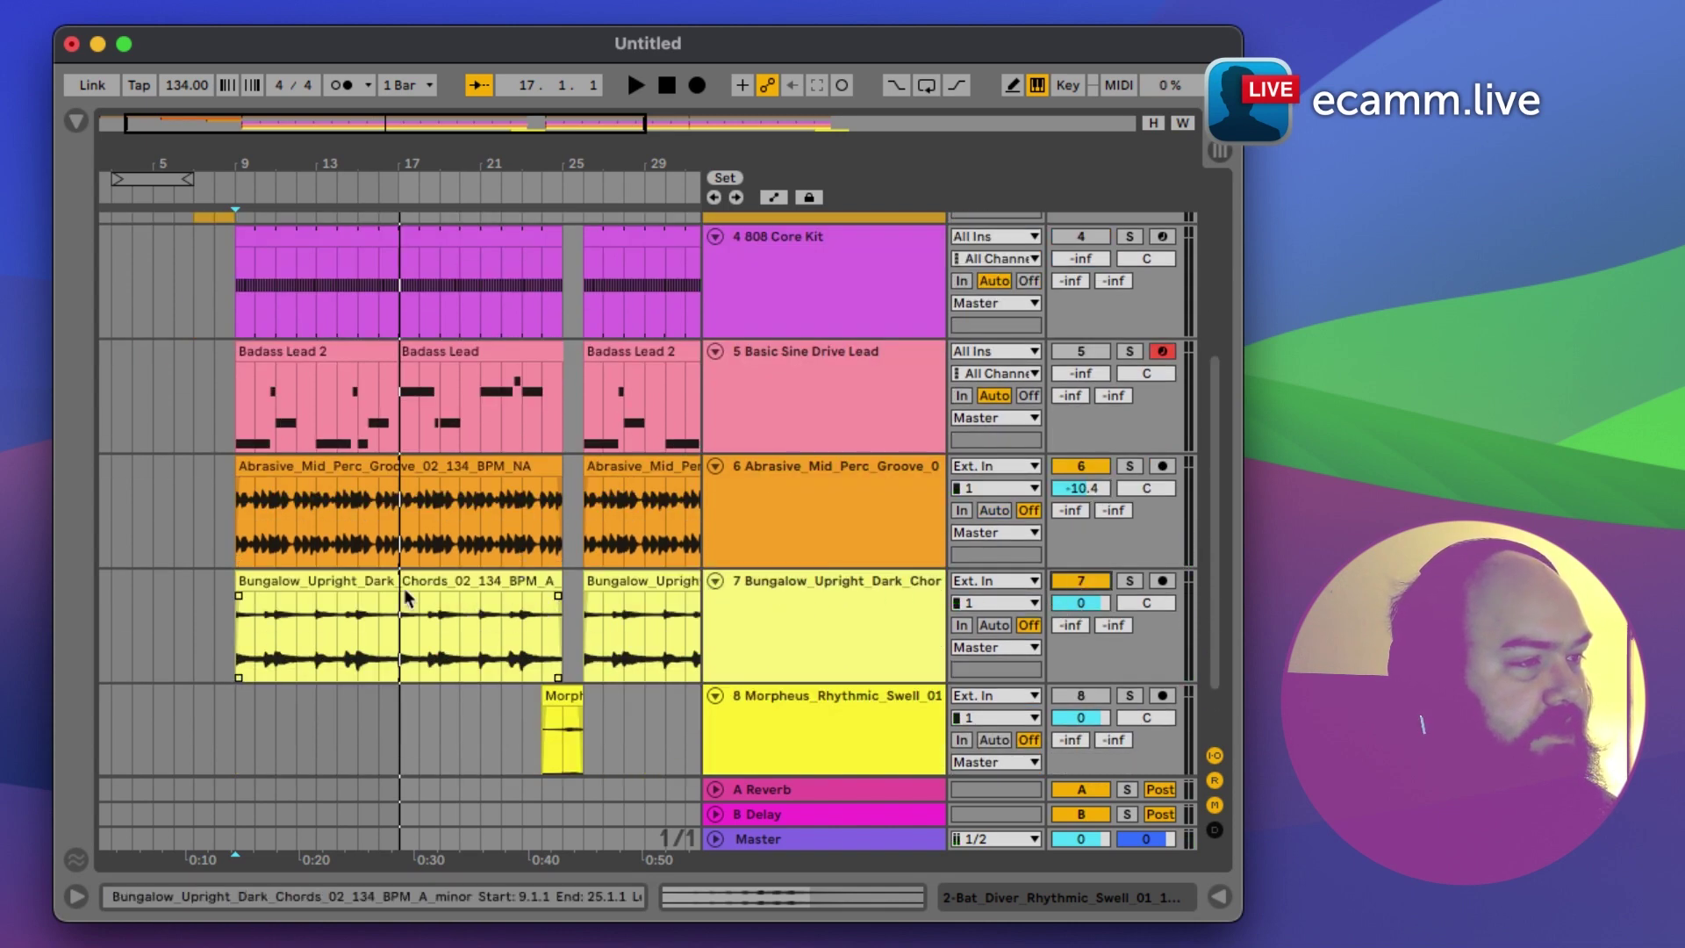
click(349, 588)
key(space)
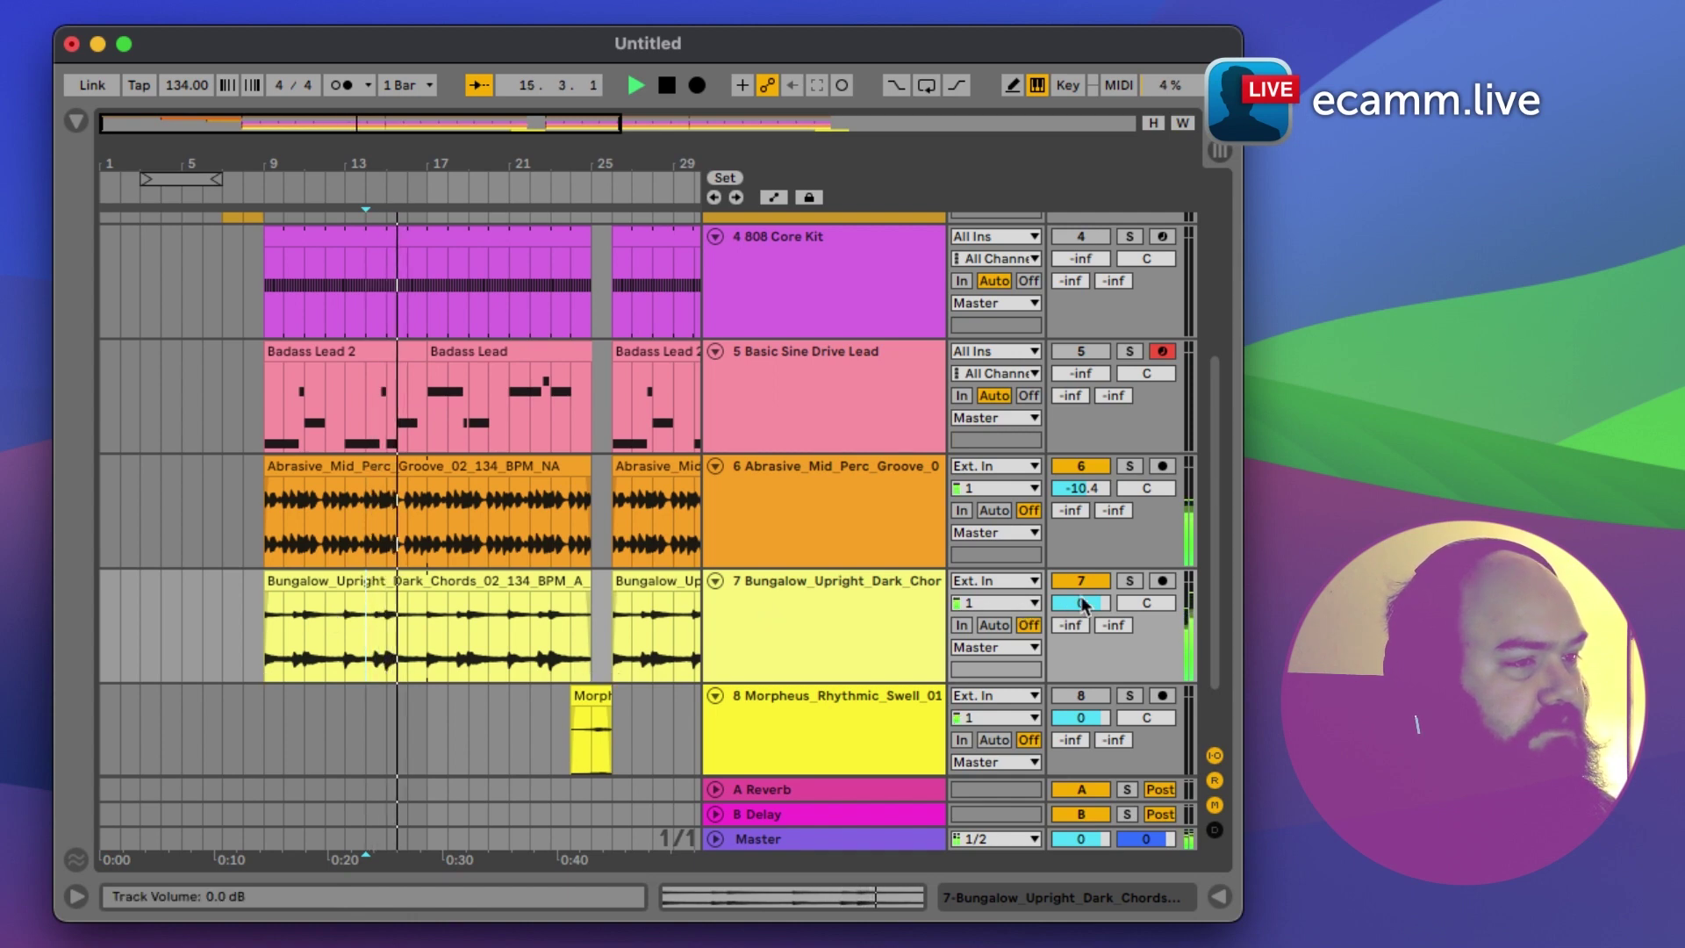
drag(1085, 603, 1084, 604)
Step: Solo Entwined_Foghorn_Nirvana, listen from bars 9 and 13, then unsolo it
scroll(489, 398, up, 5)
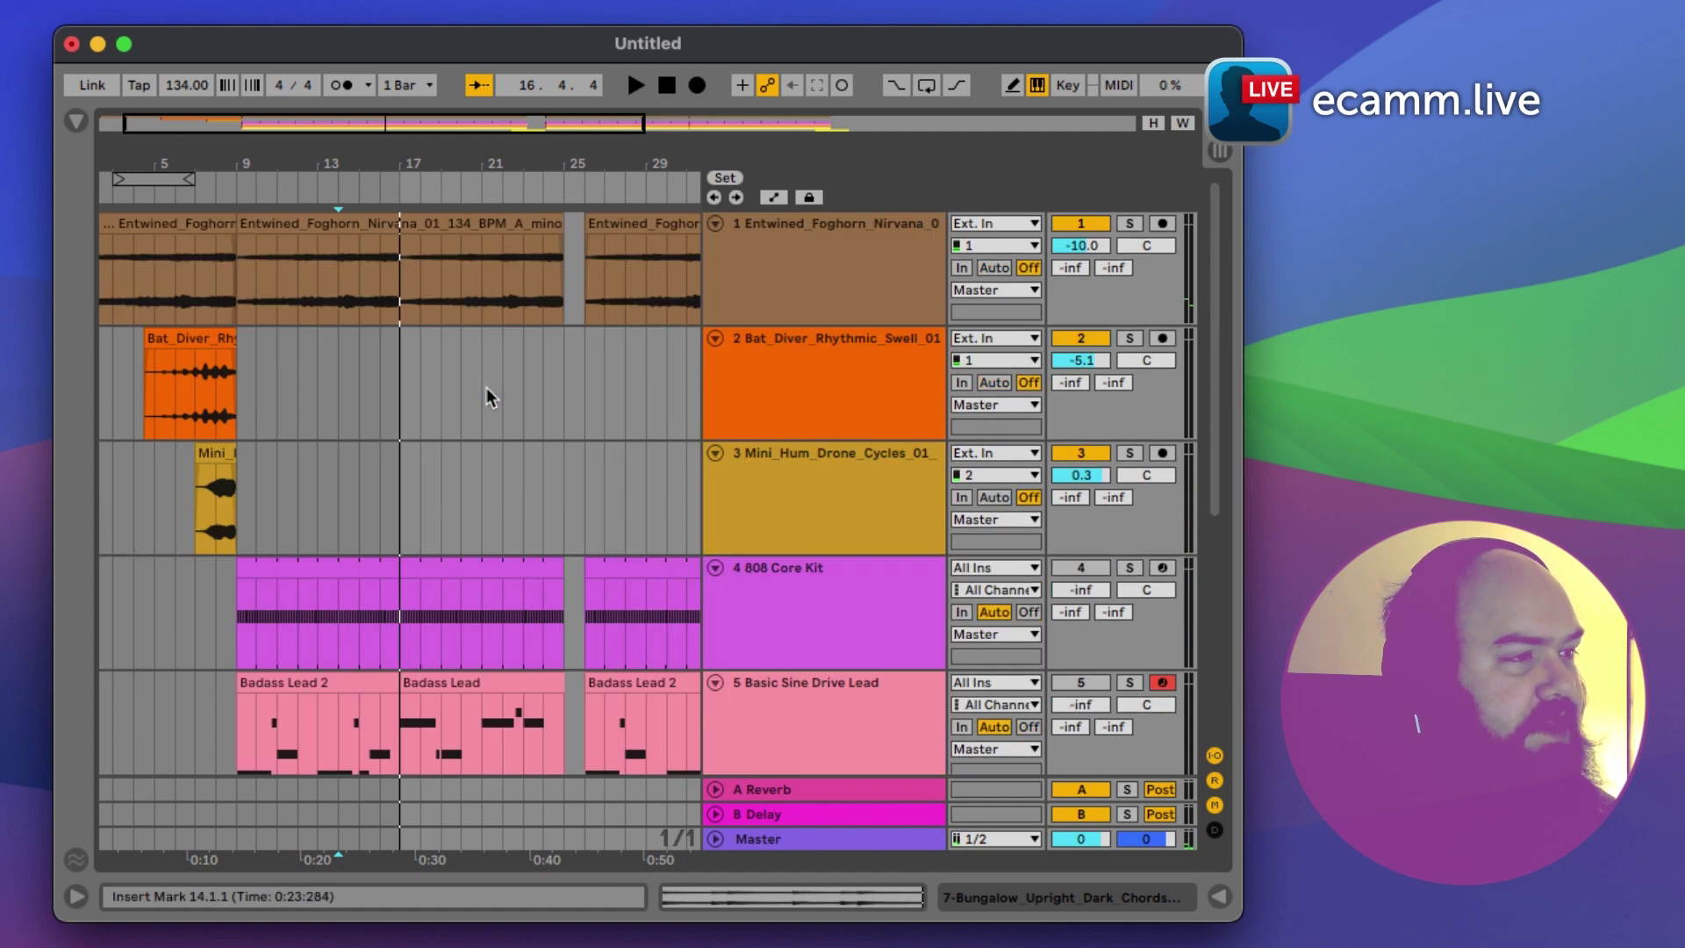
click(426, 223)
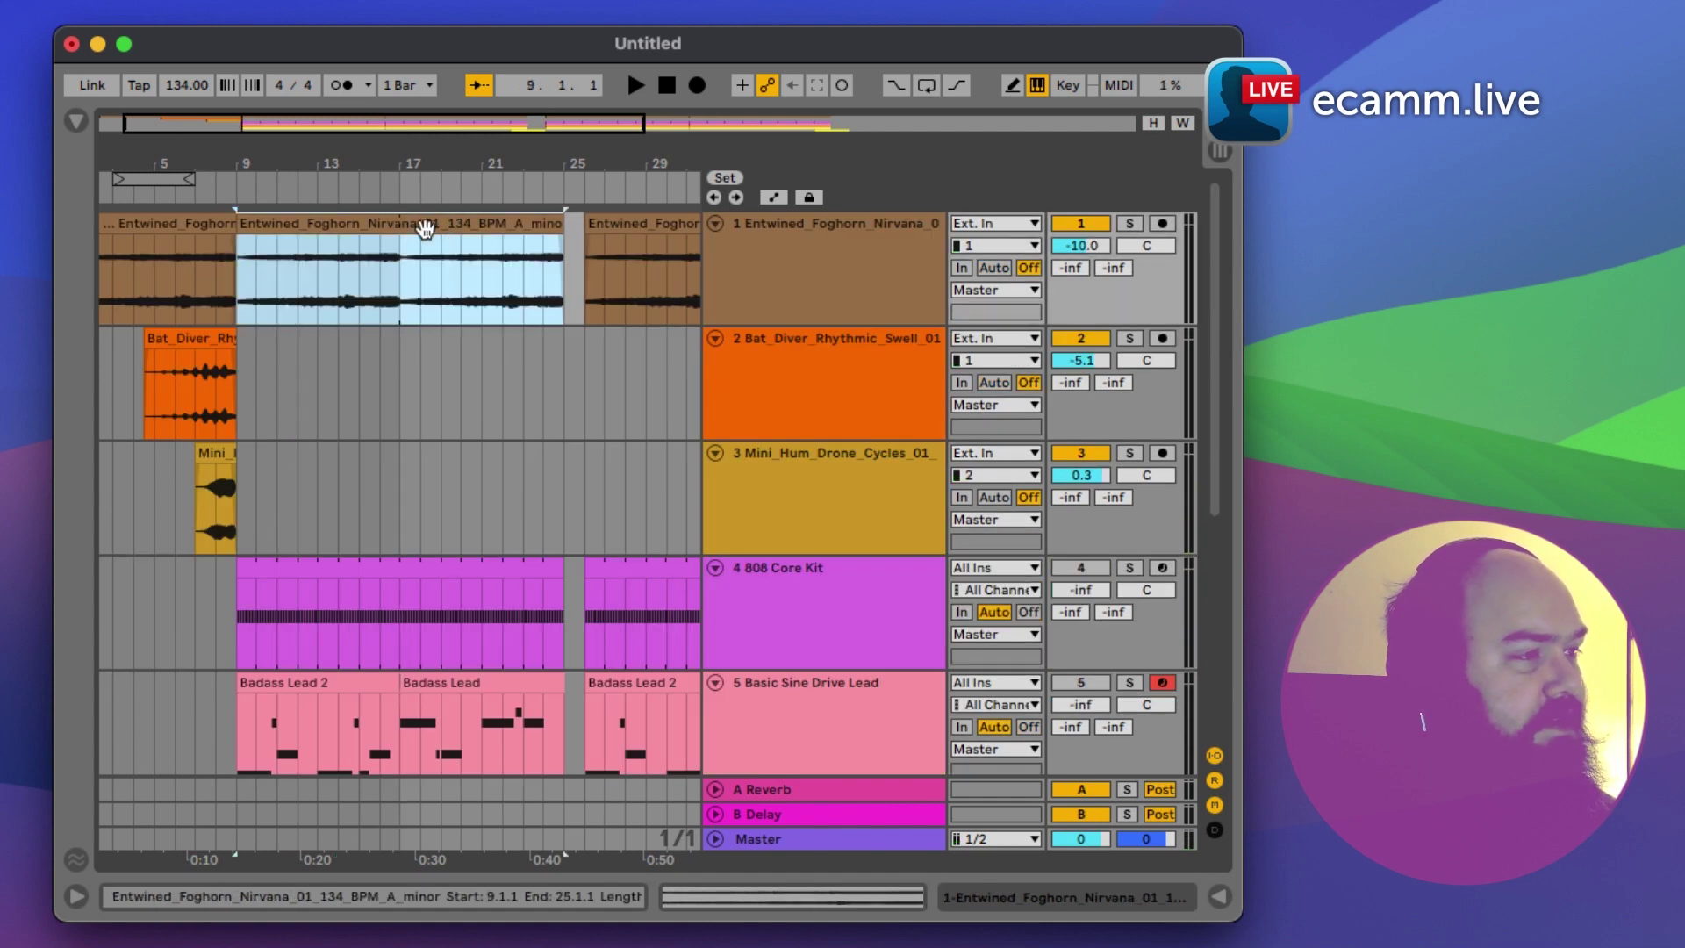
click(1129, 223)
click(286, 255)
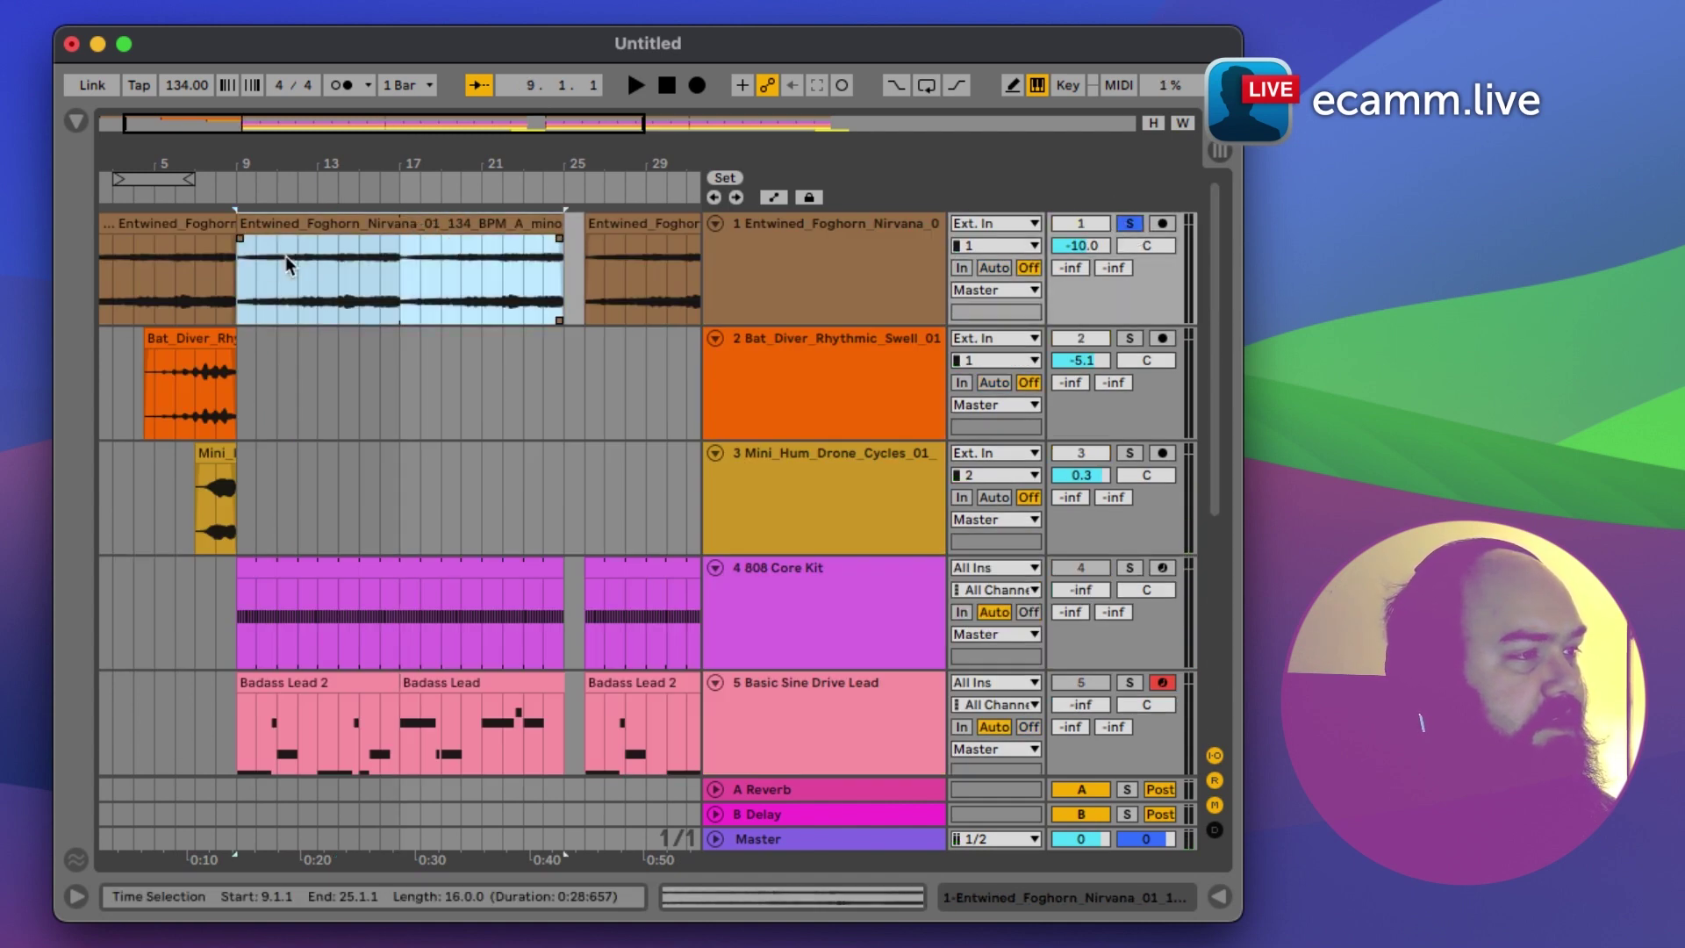
key(space)
click(286, 256)
click(344, 254)
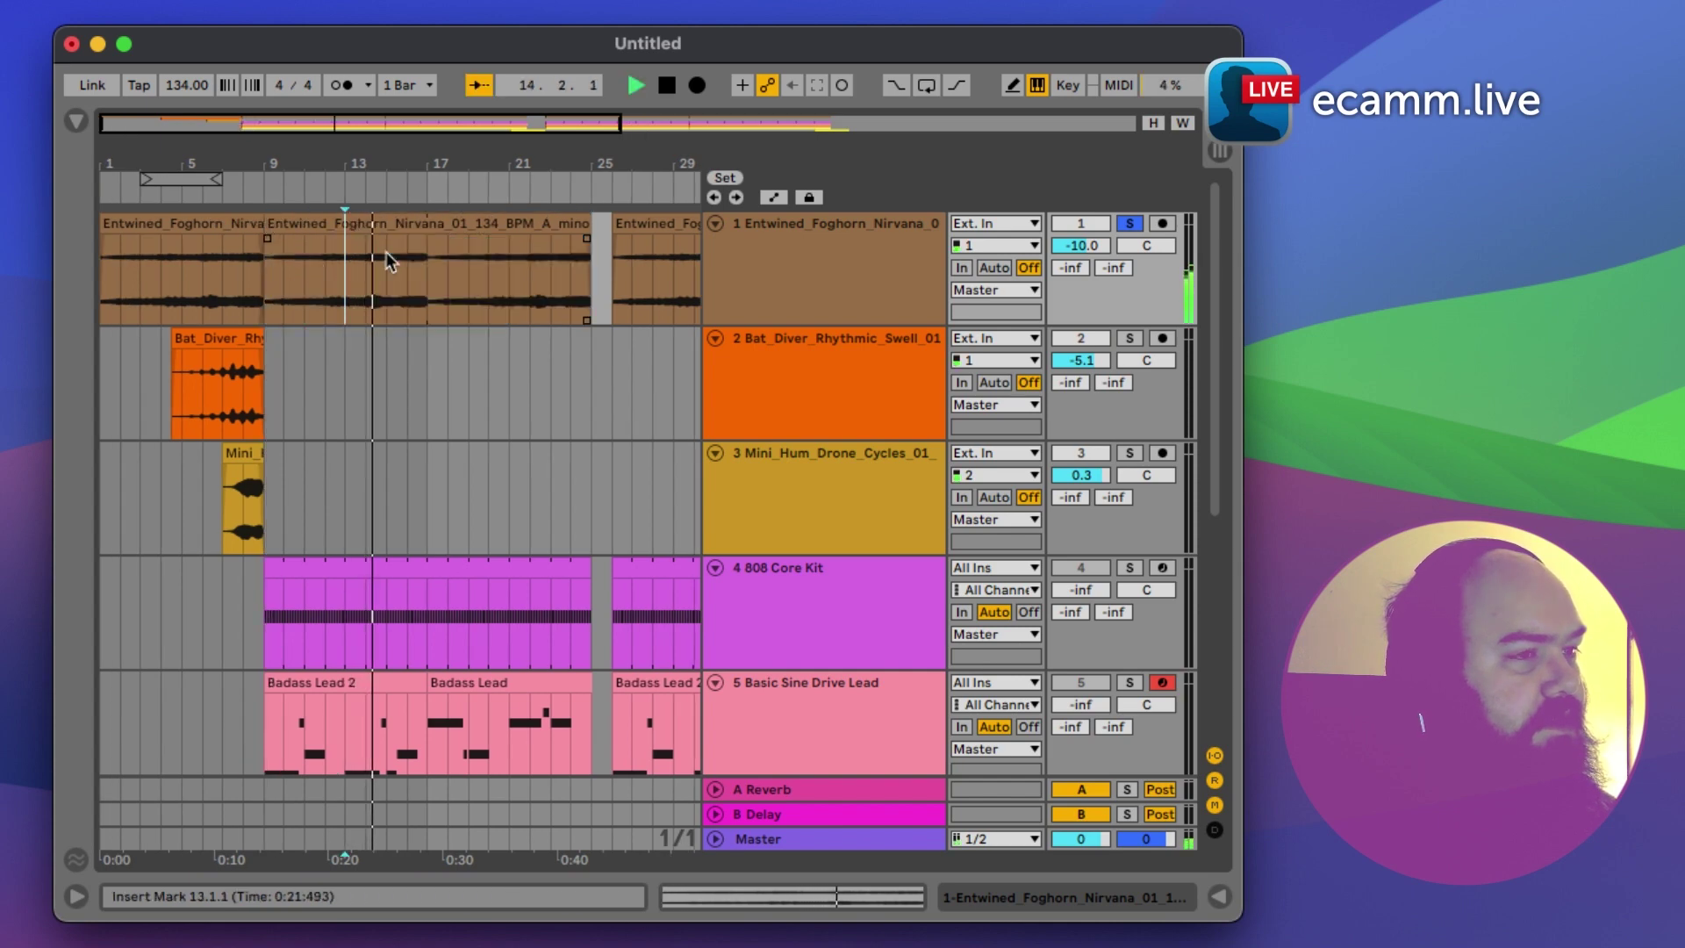
click(1130, 224)
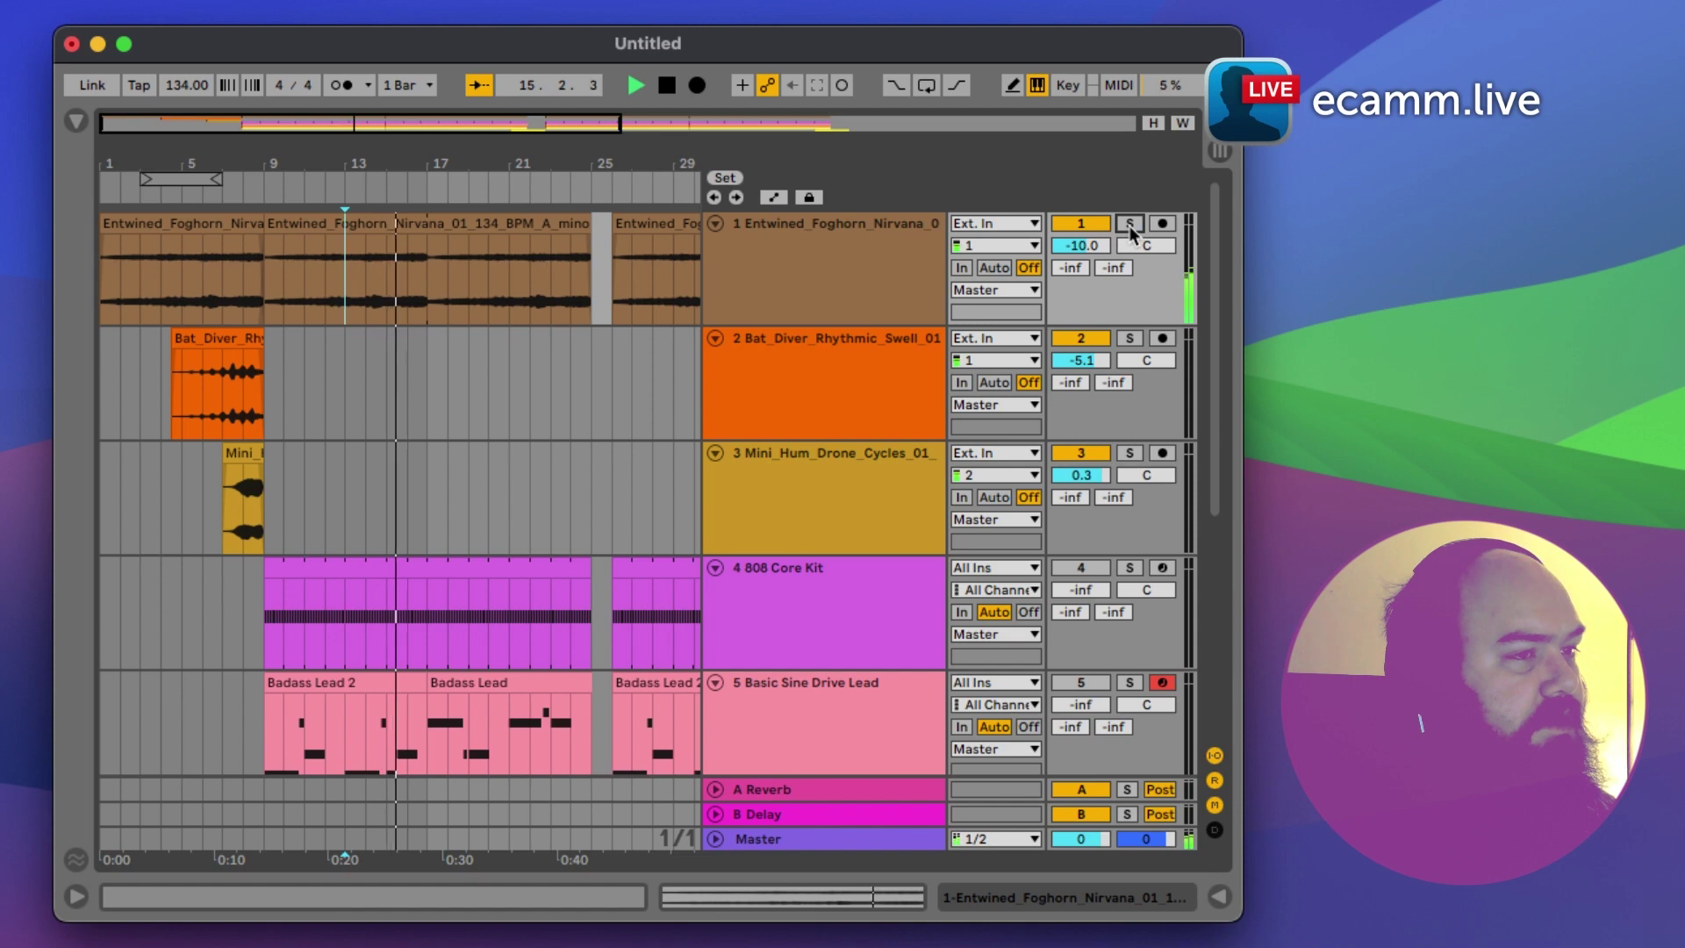
Step: Solo and unsolo track 1, stop playback, and delete the Entwined_Foghorn_Nirvana clip at bars 9–25
click(1131, 224)
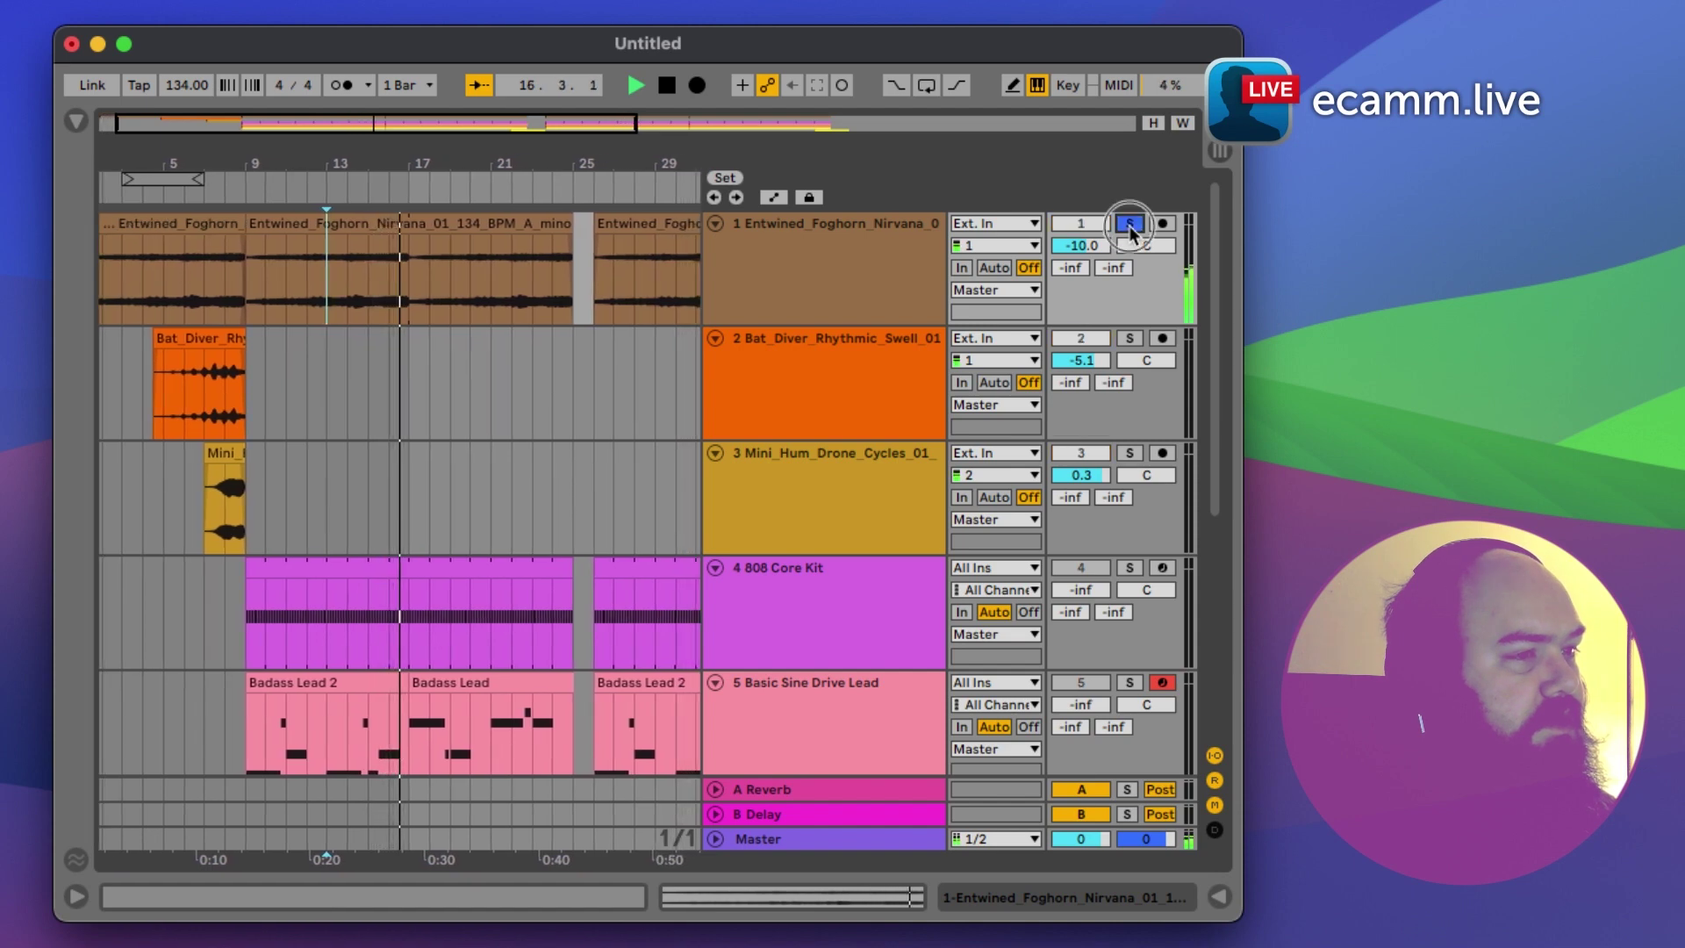
click(1130, 225)
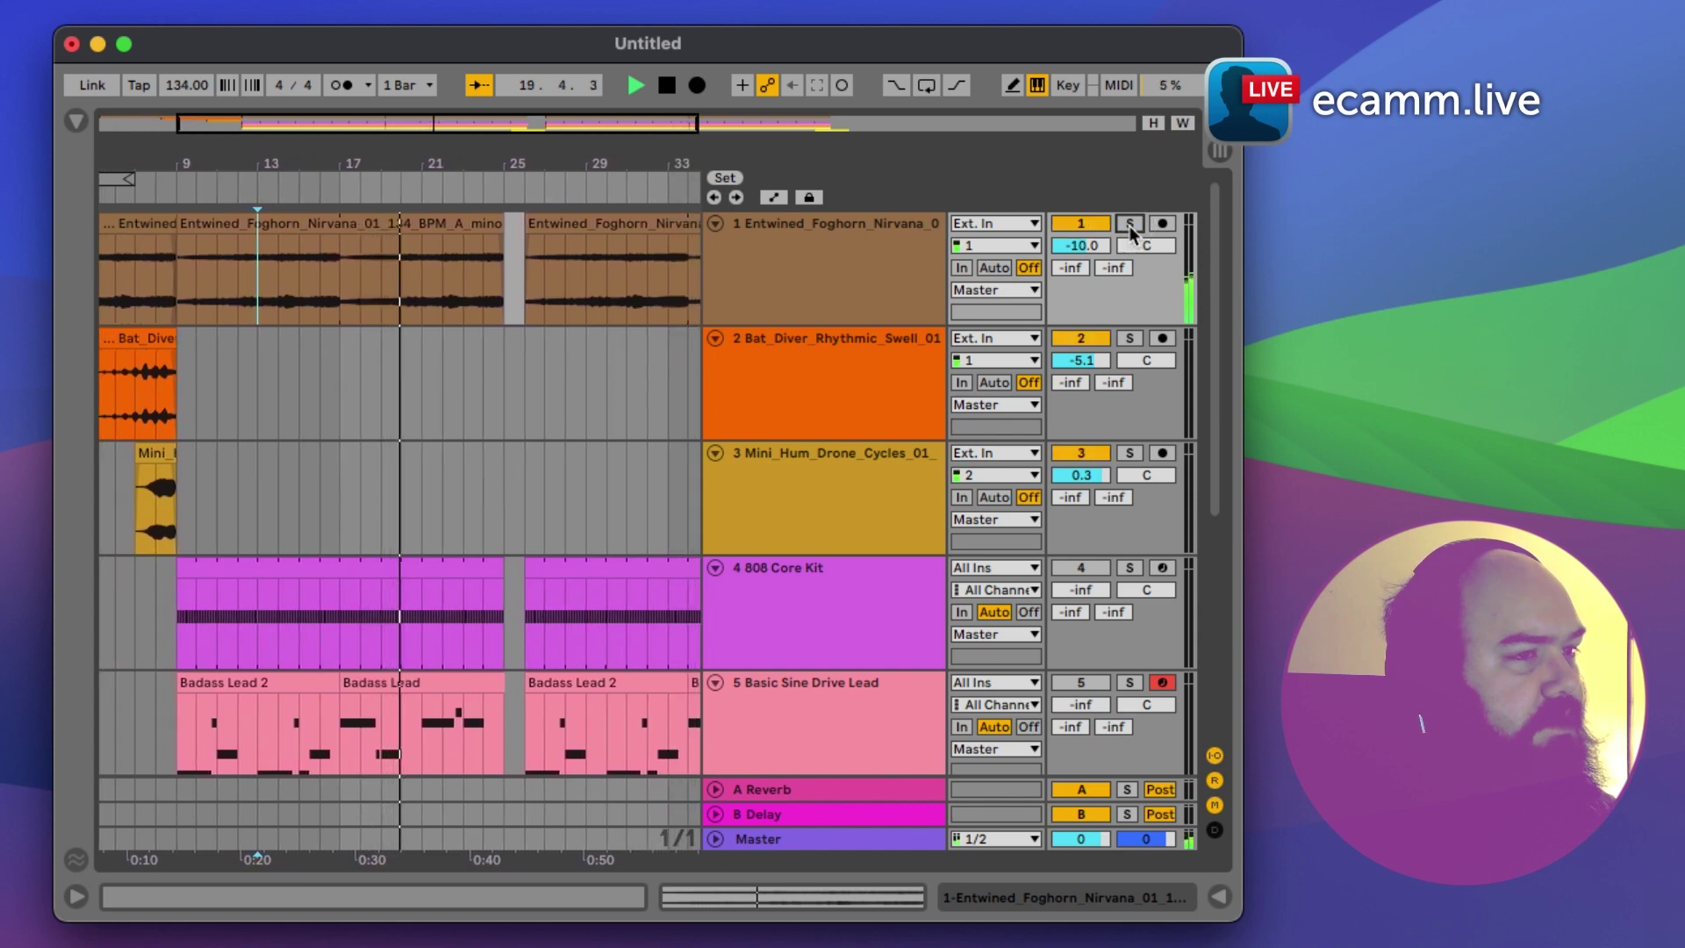
key(space)
click(396, 225)
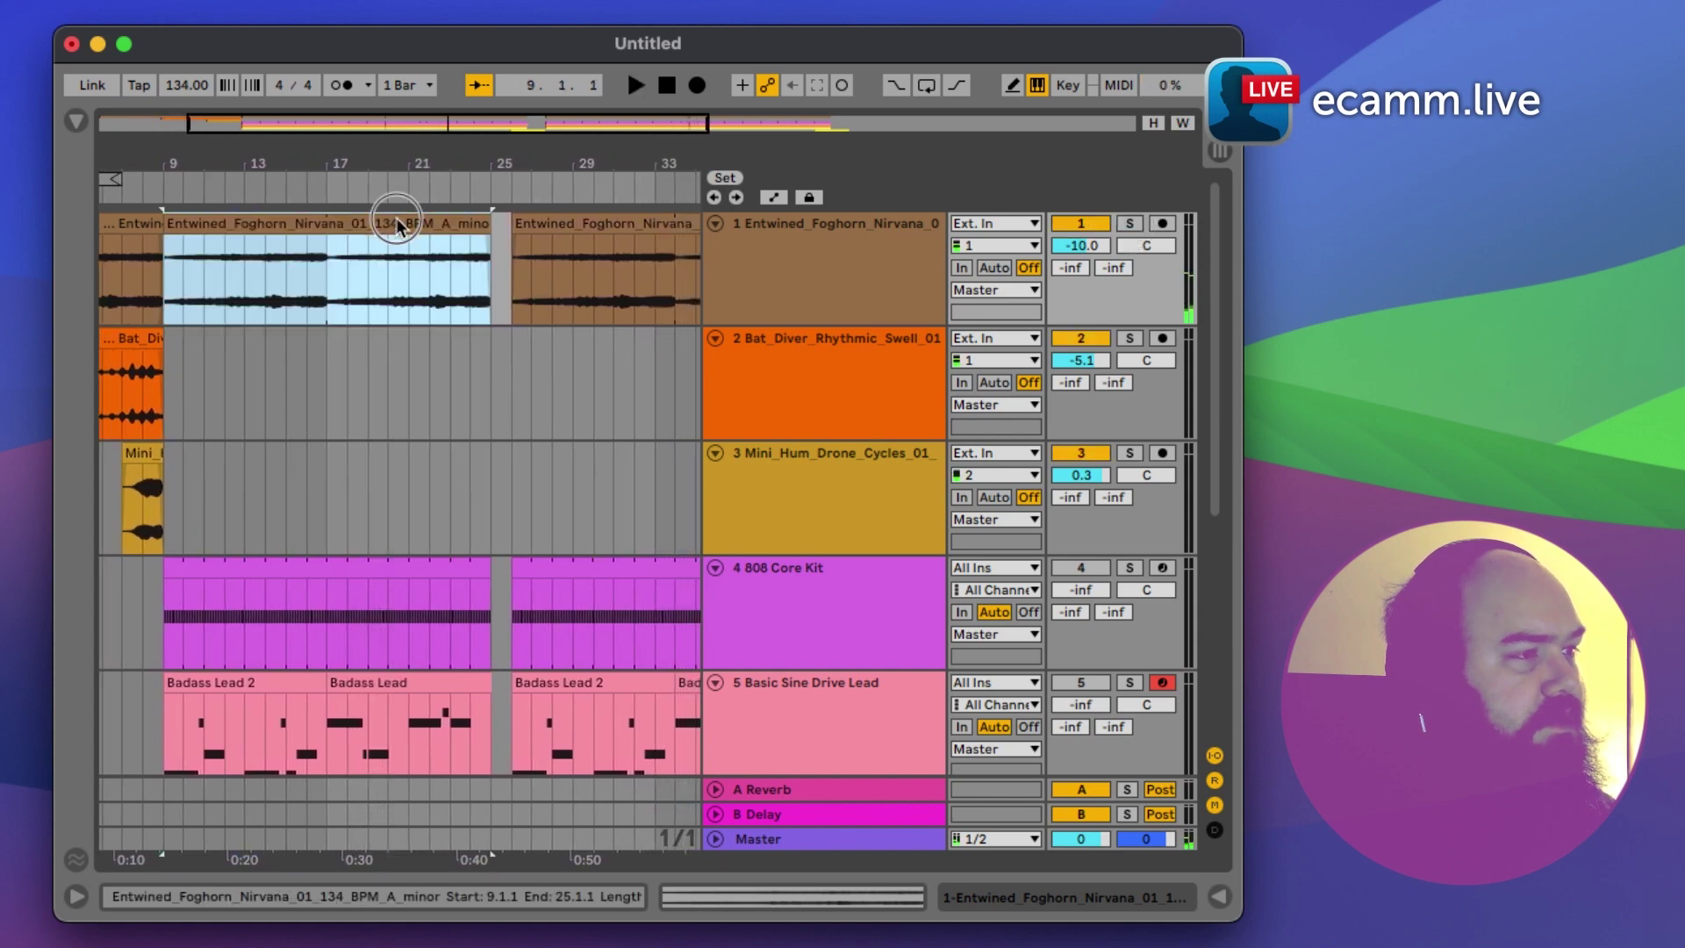
key(Delete)
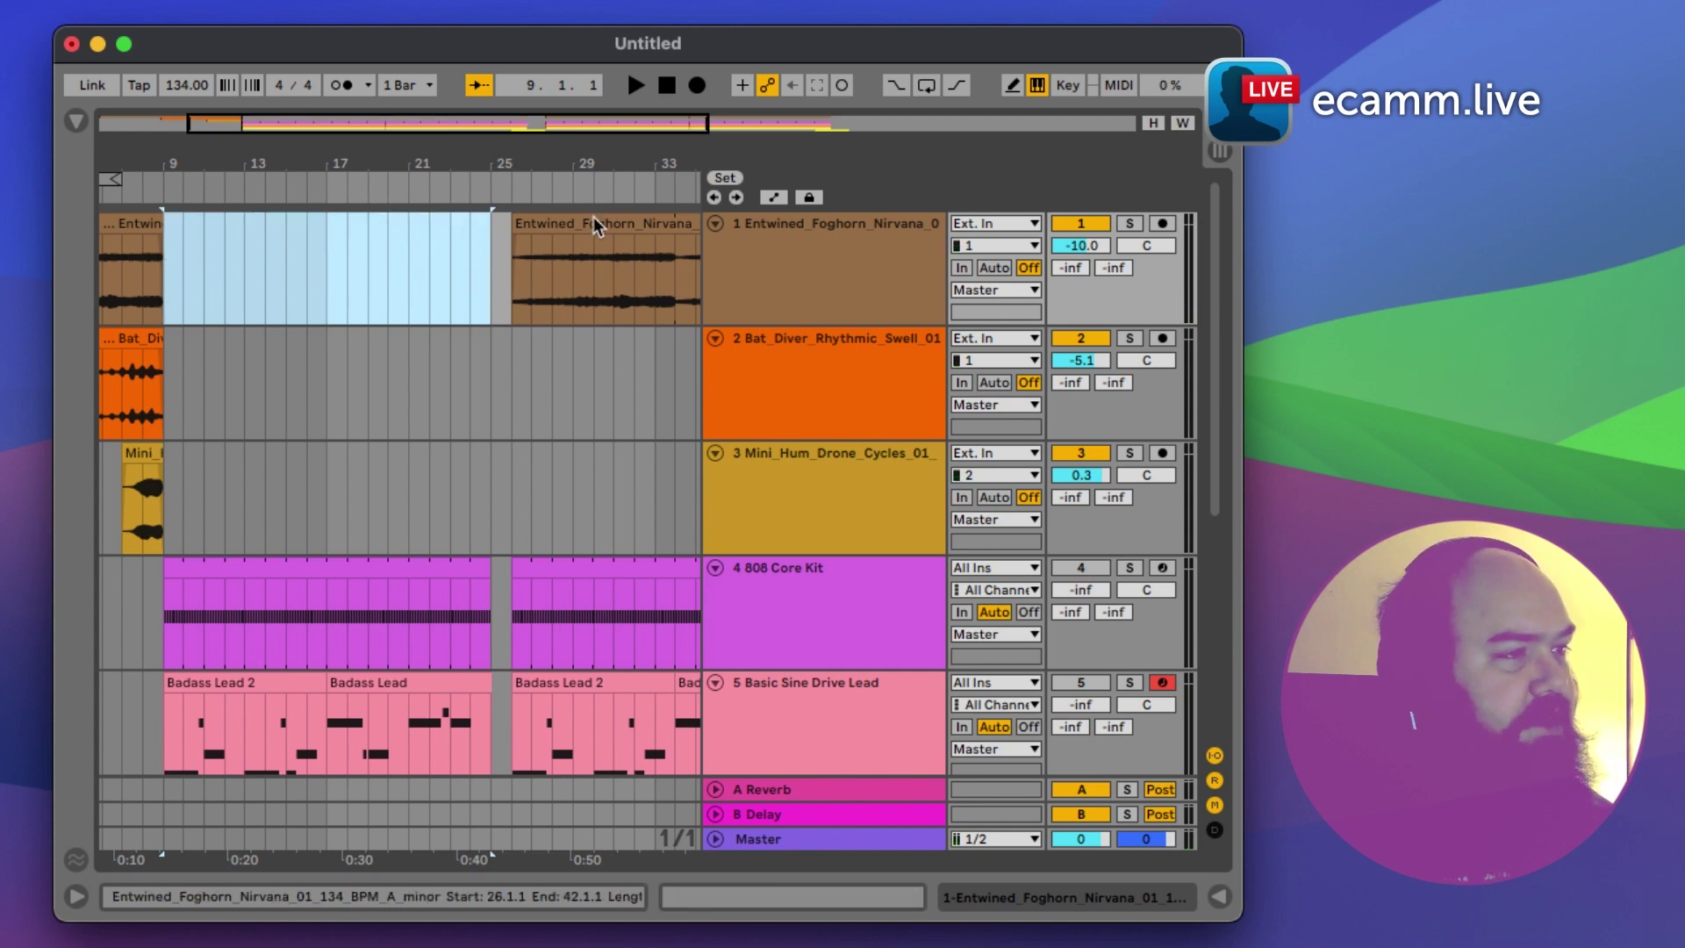
Step: Select the later Entwined clip and the time range from bar 26 to 42
click(594, 219)
click(564, 245)
scroll(566, 249, left, 5)
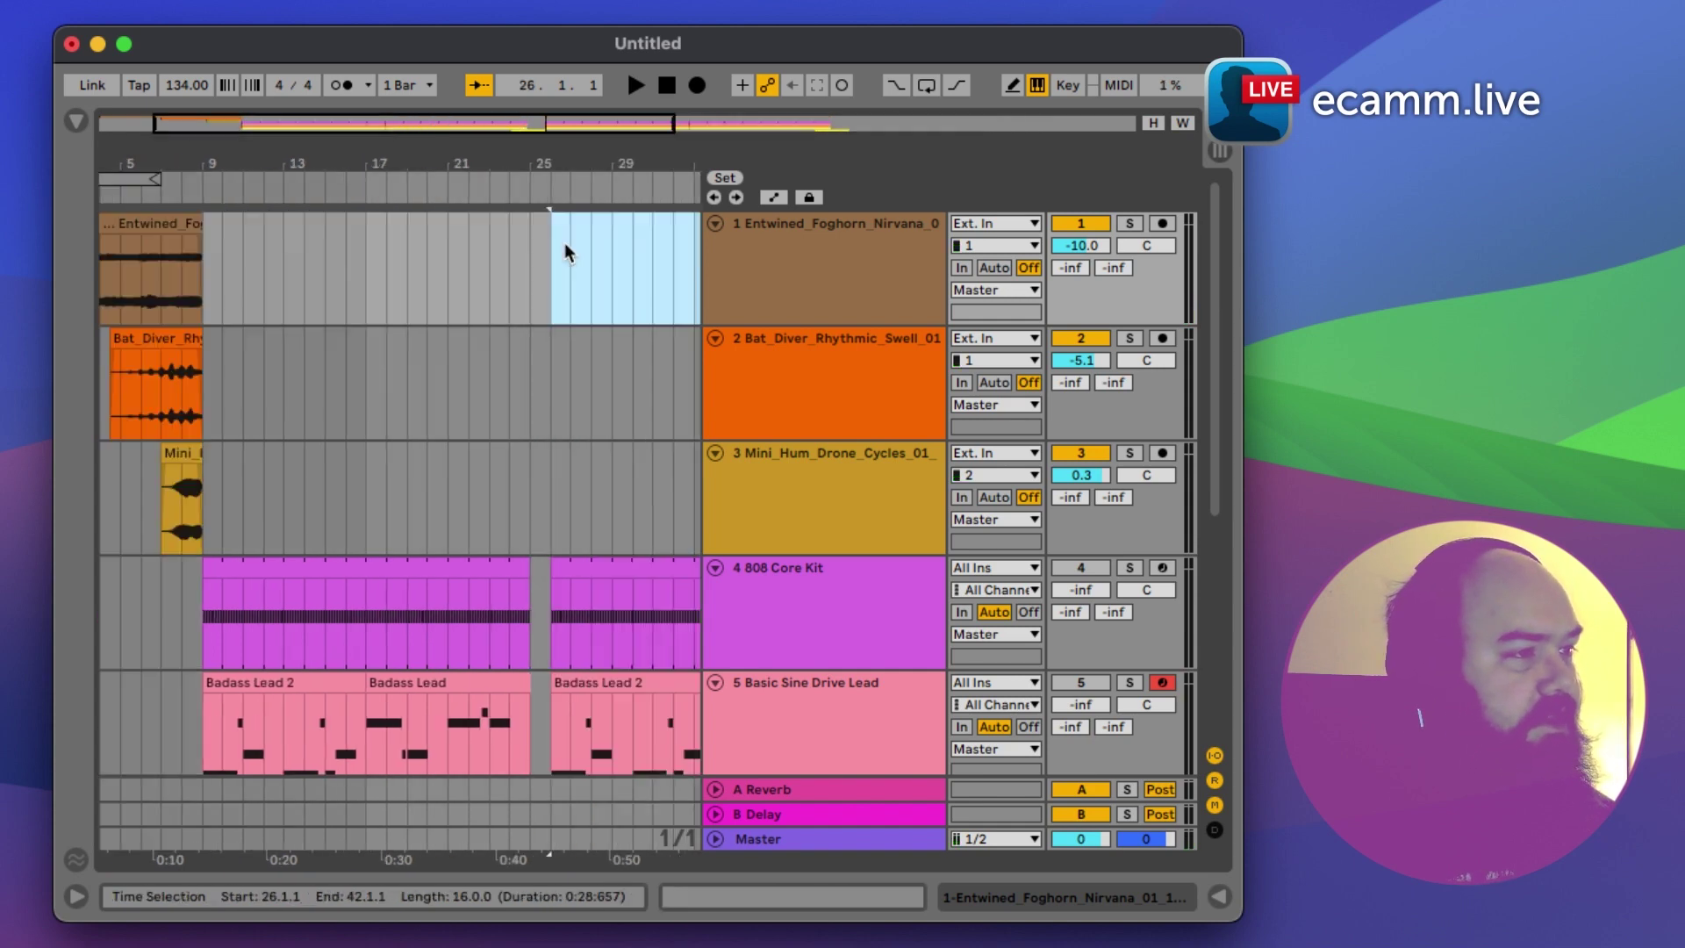
scroll(571, 264, down, 8)
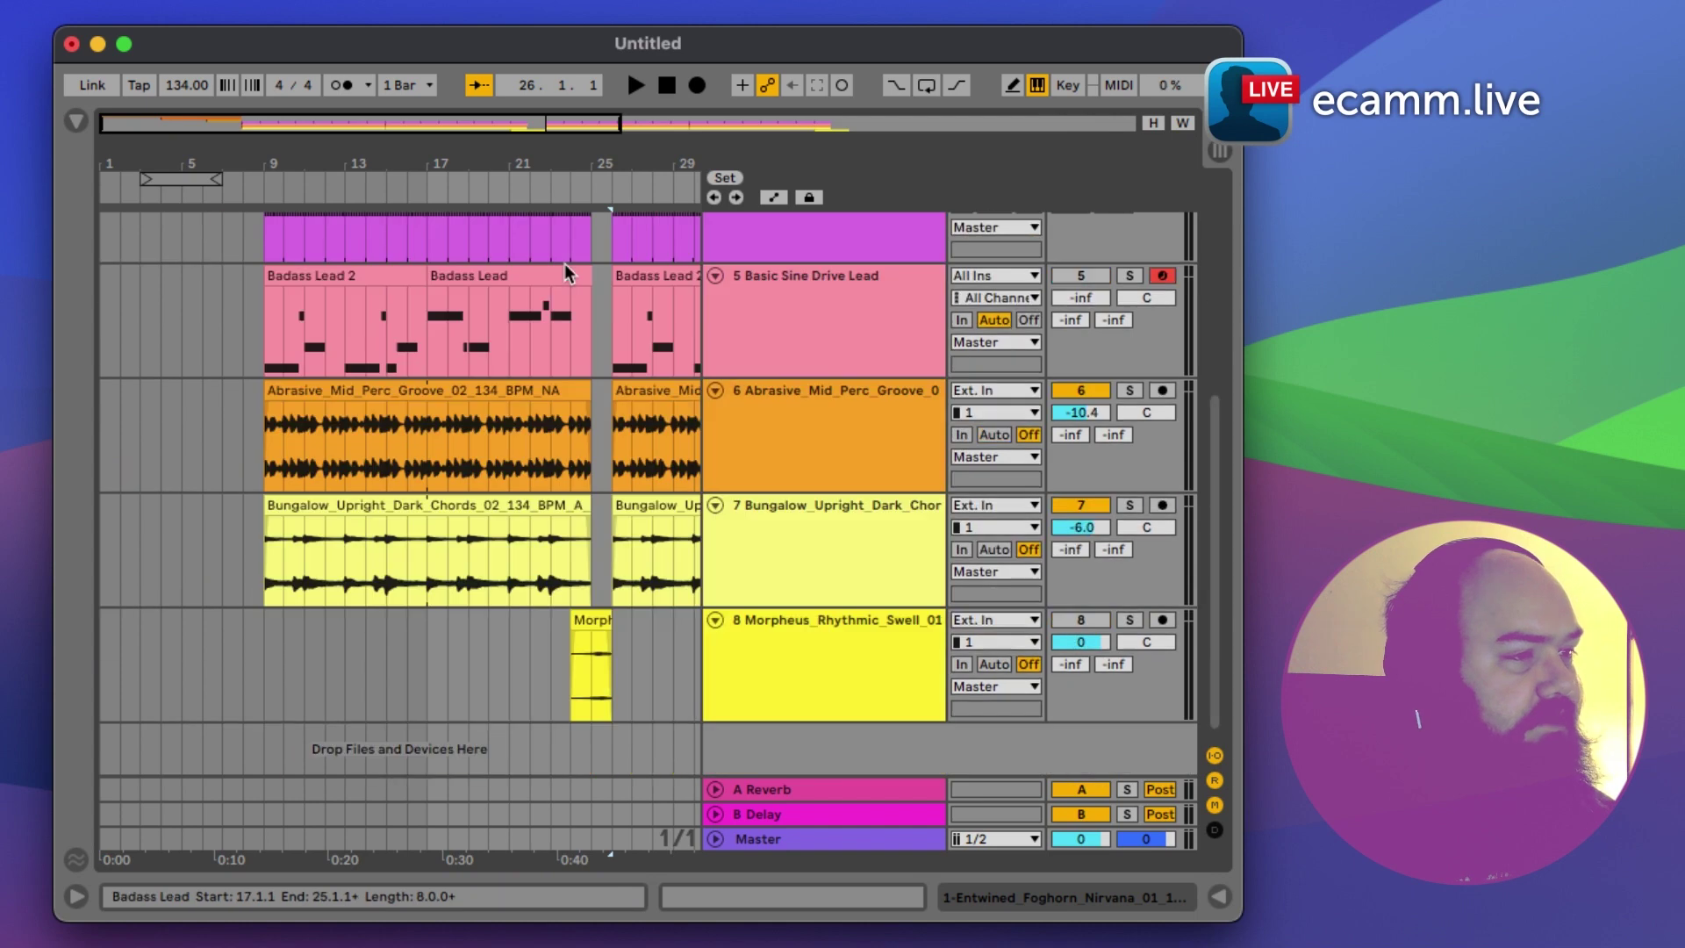
scroll(568, 273, up, 4)
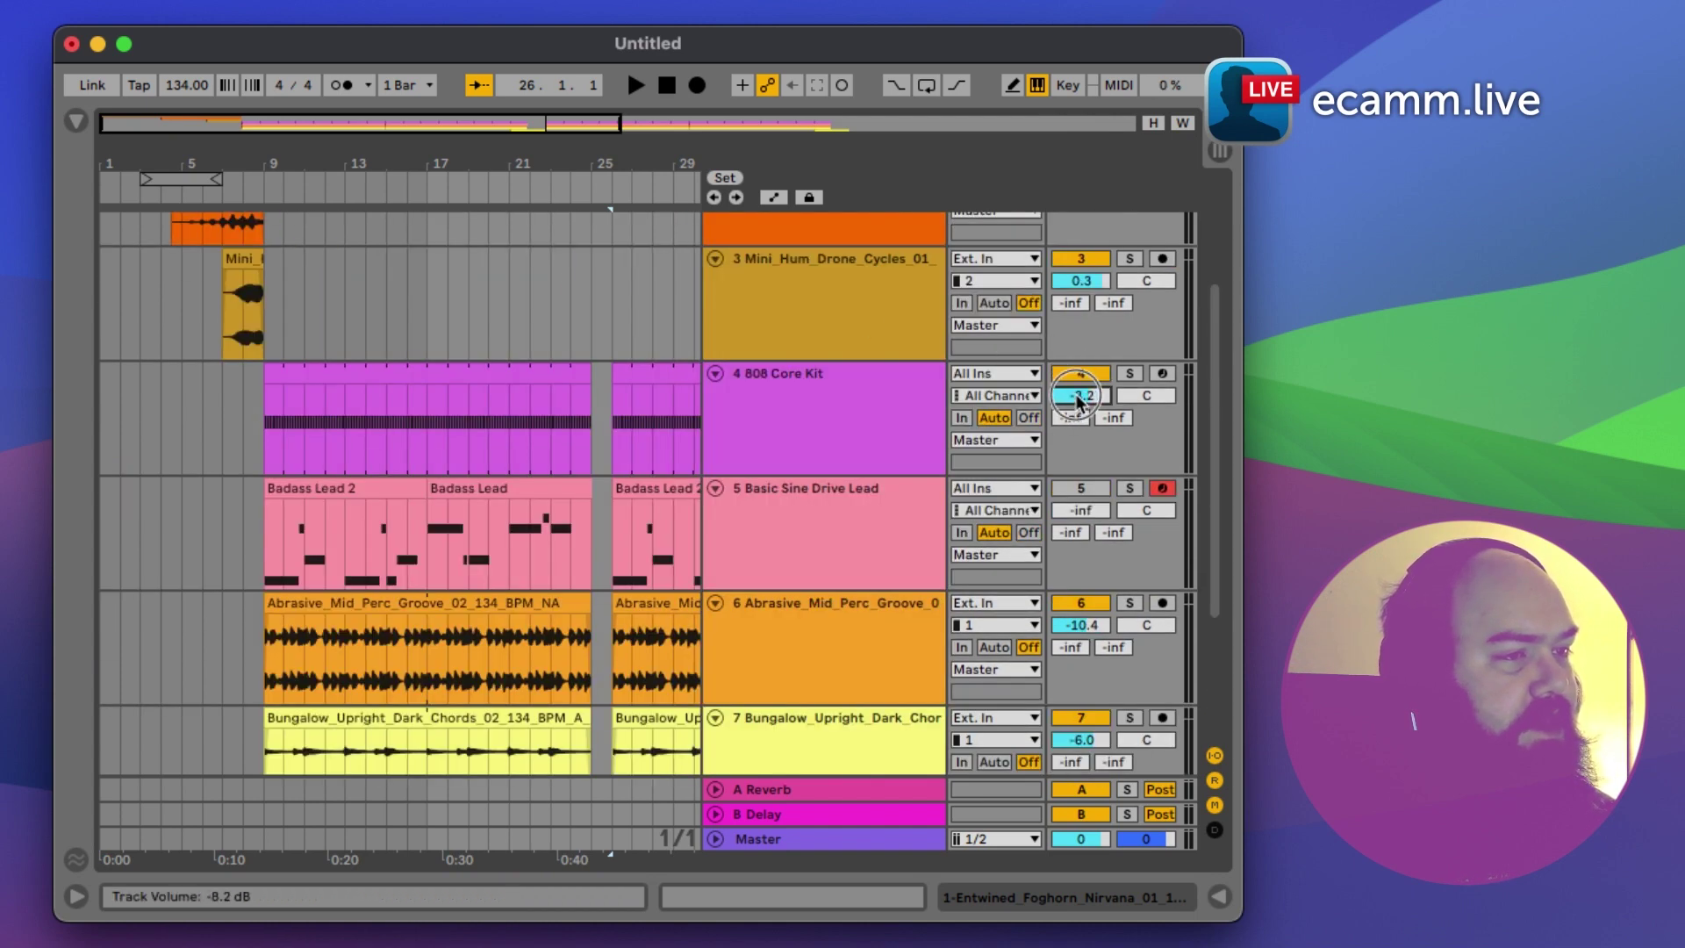
Step: Play from bar 15, set 808 Core Kit to -21 dB and raise Morpheus swell to 6 dB
click(405, 335)
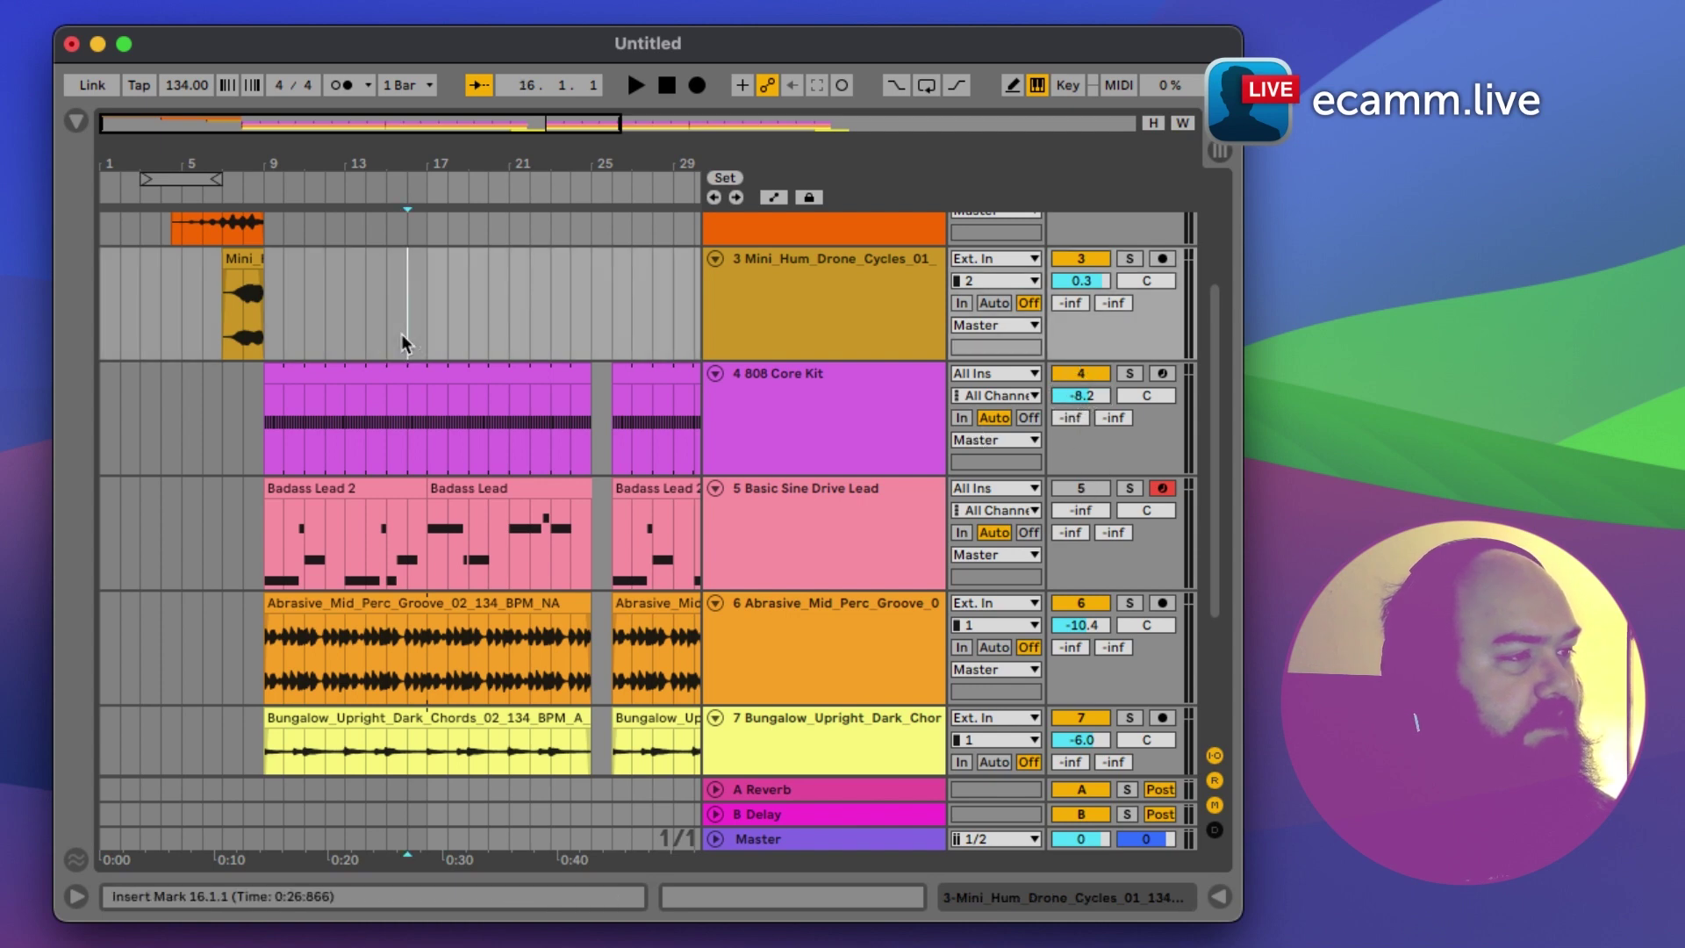
key(space)
drag(1079, 394, 1069, 386)
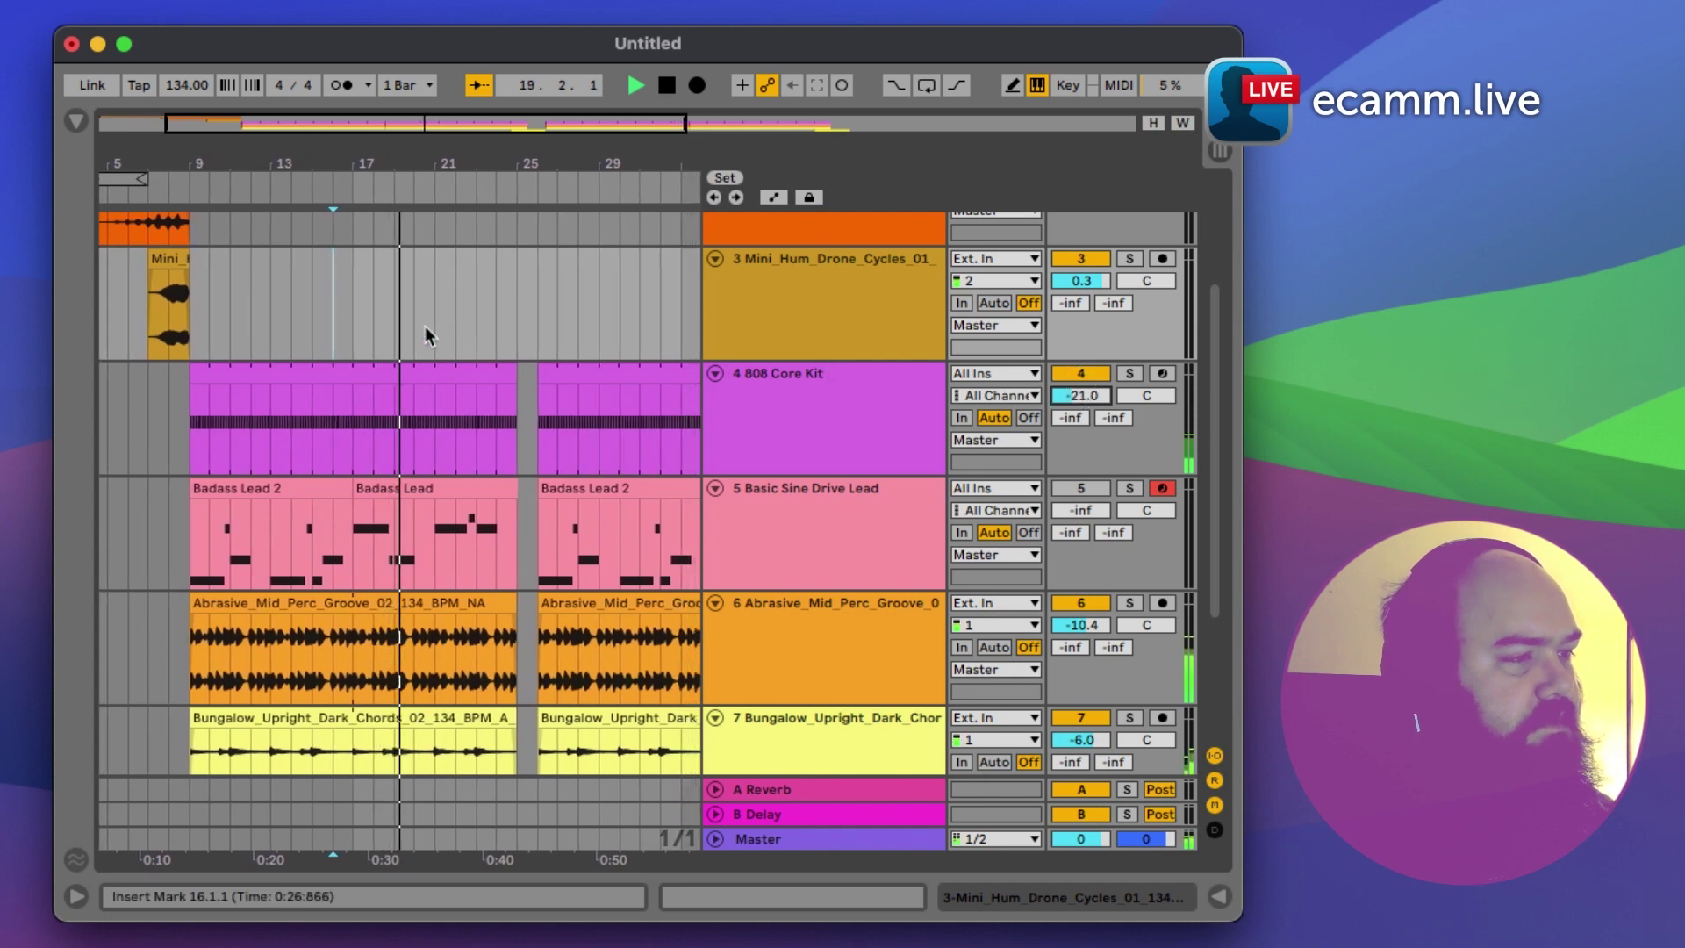
scroll(424, 327, down, 5)
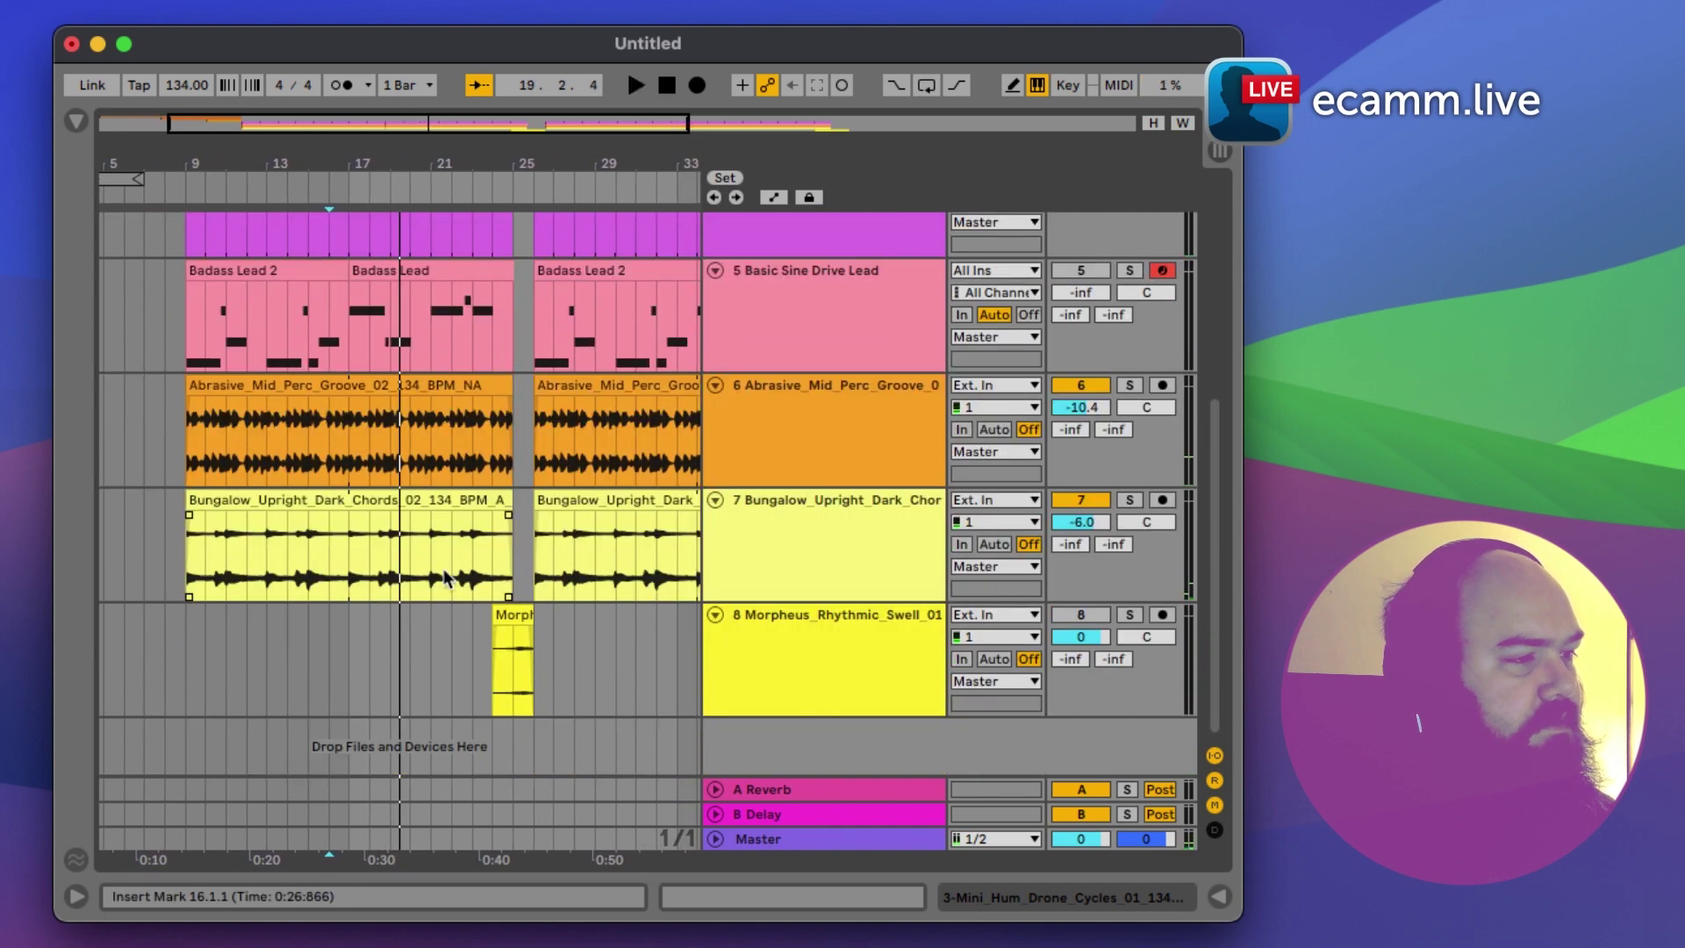
key(space)
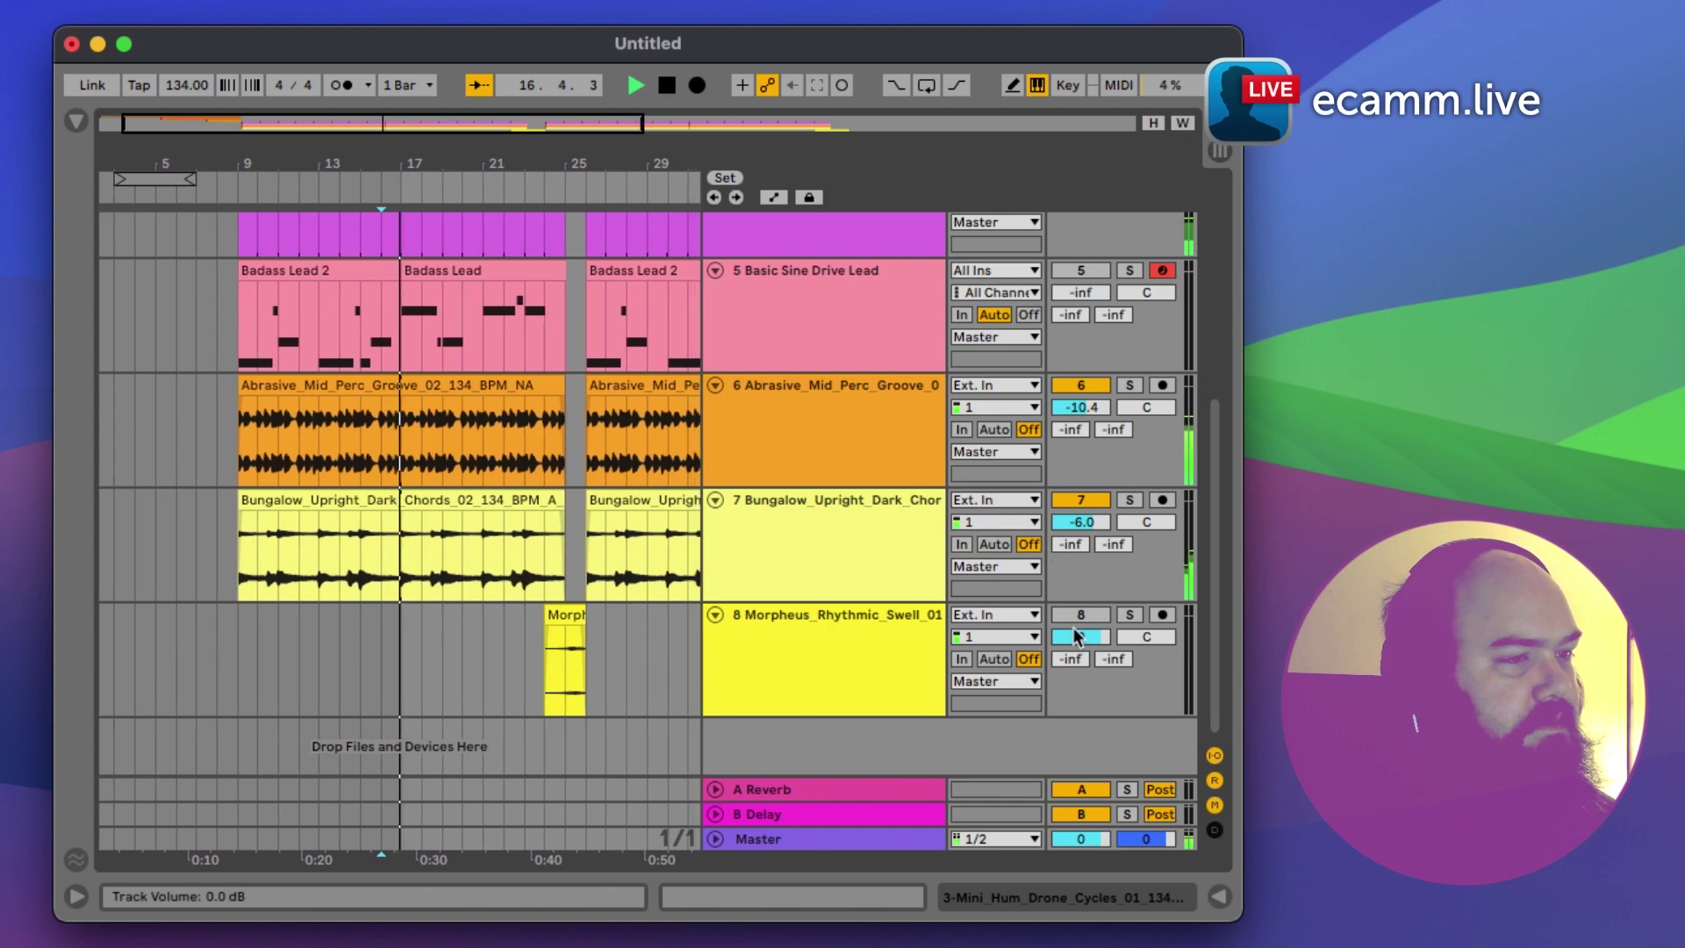
drag(1080, 638, 1082, 643)
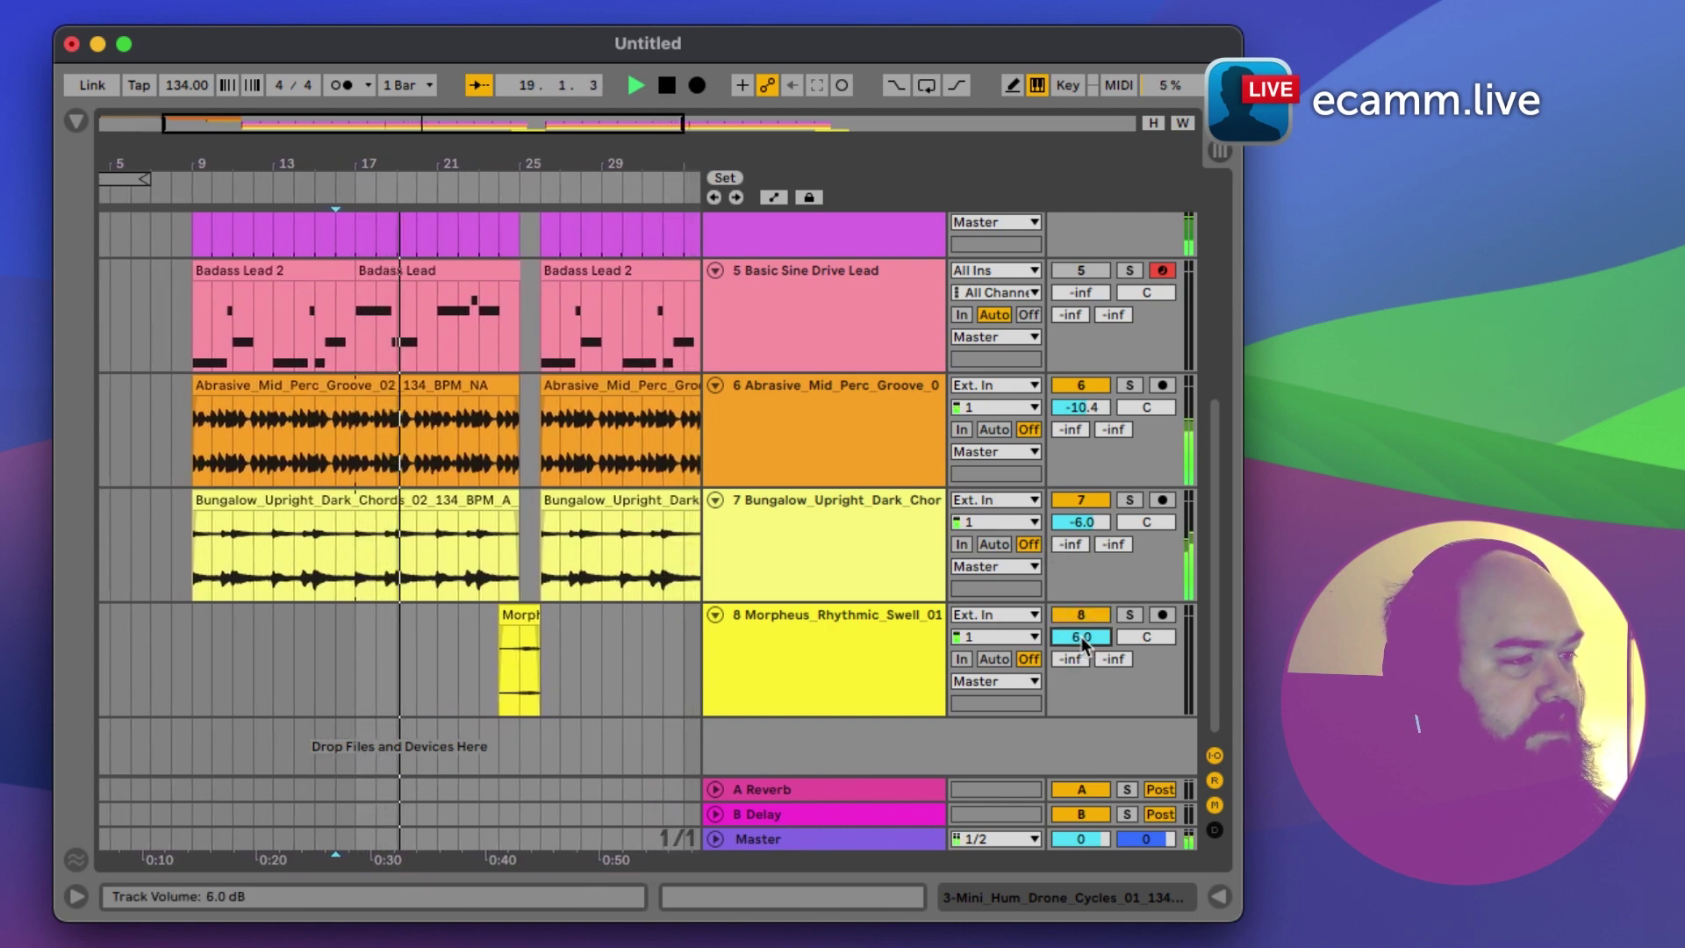
scroll(1087, 546, up, 5)
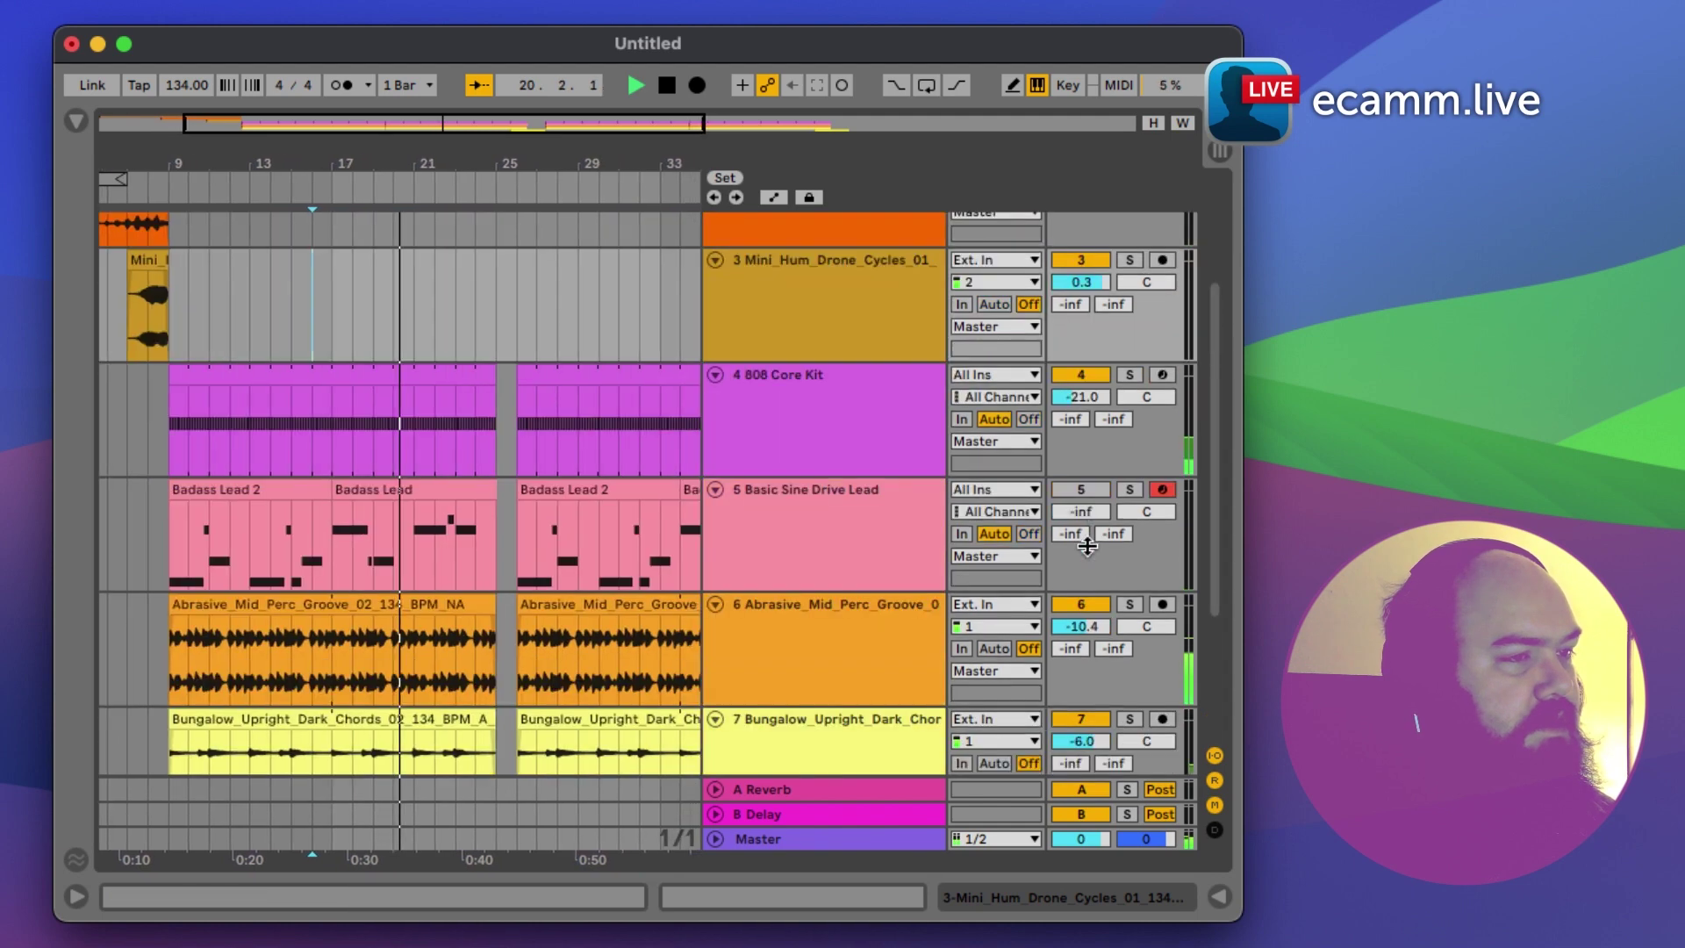
Step: Disarm and reactivate Basic Sine Drive Lead, then raise its volume to -16.5 dB
click(1162, 490)
click(1081, 489)
drag(1081, 530, 1081, 524)
scroll(1081, 513, down, 10)
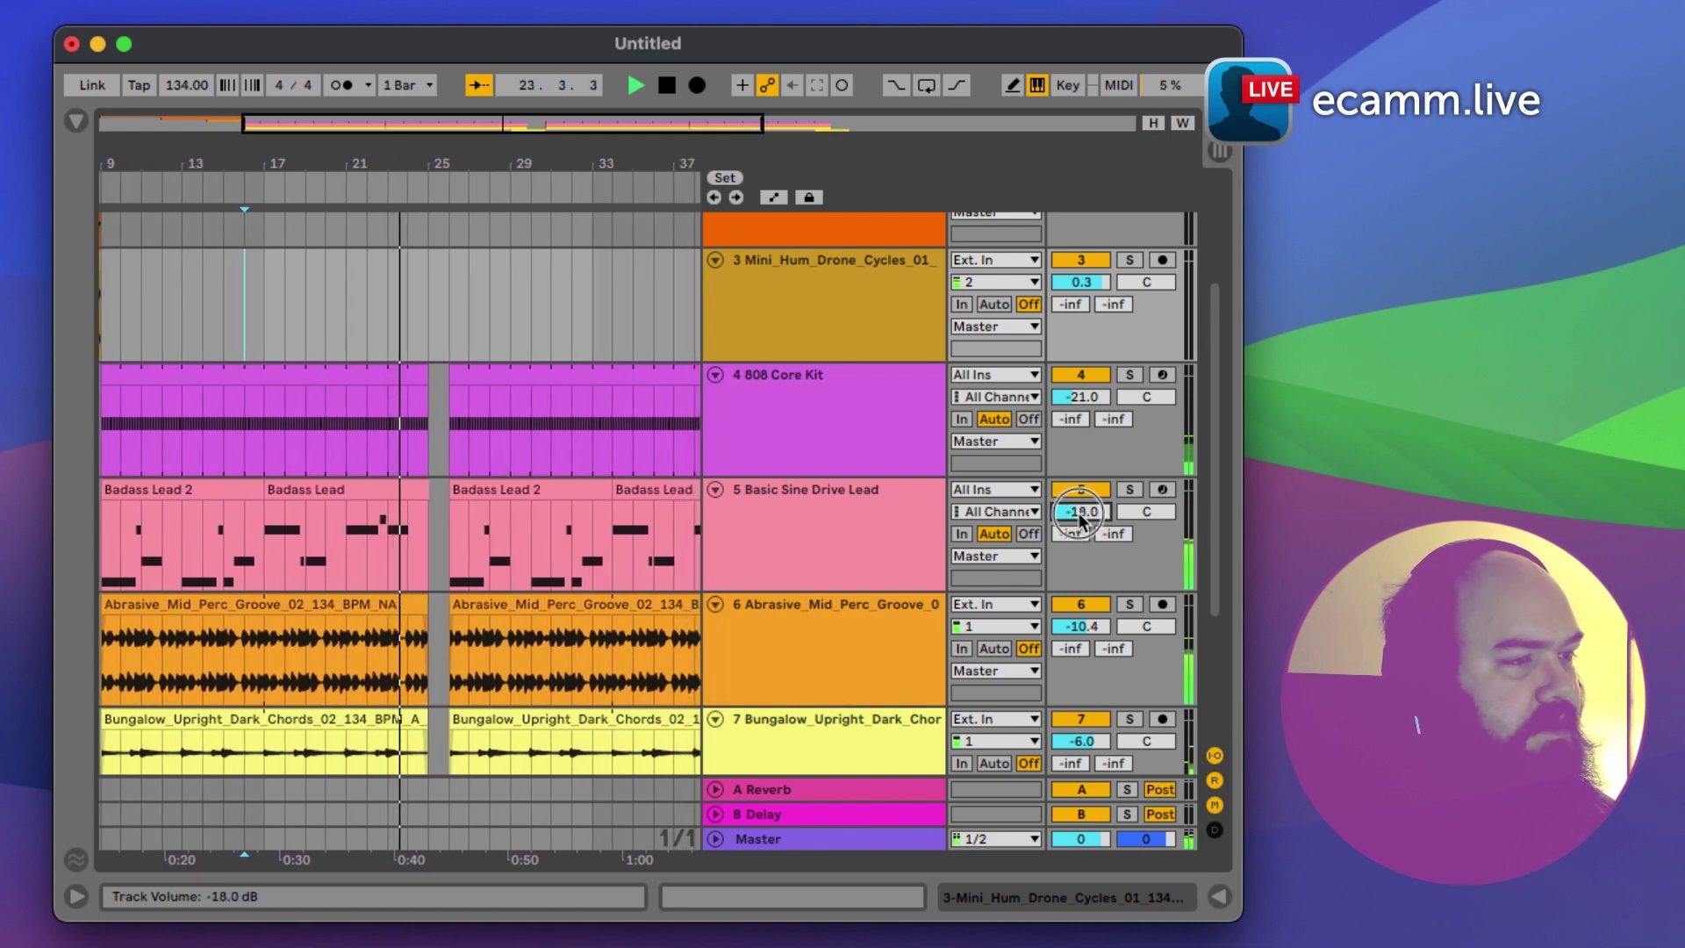
scroll(1082, 513, up, 2)
scroll(496, 436, up, 5)
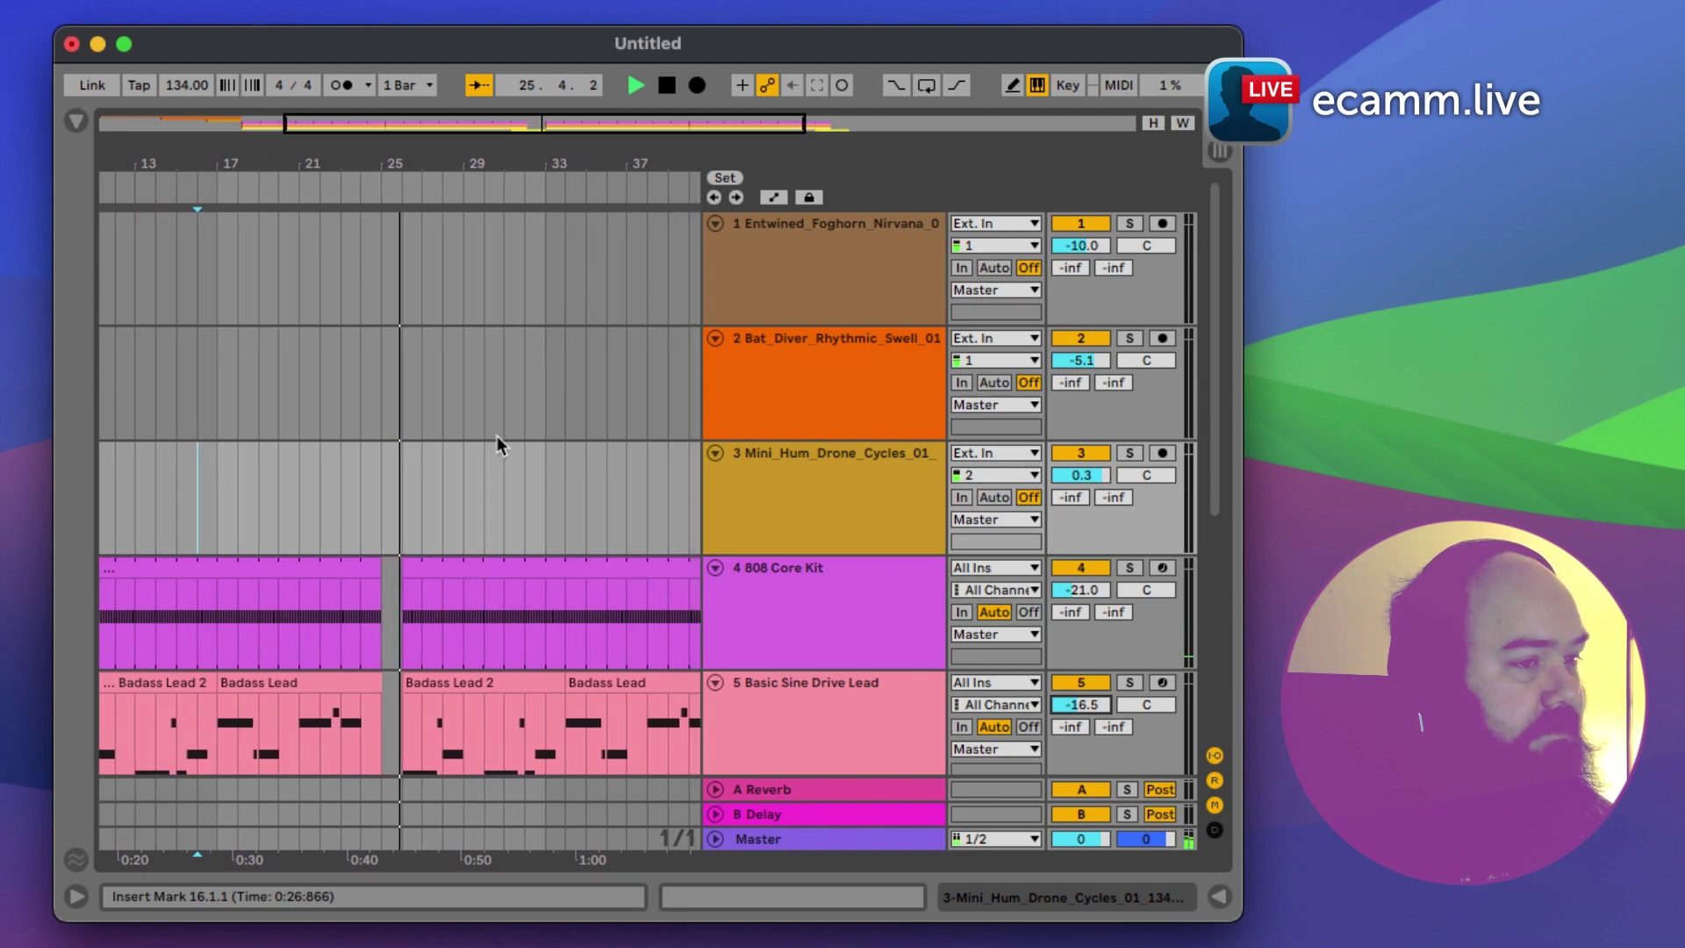
Step: During playback, set the volumes of tracks 4–7 to -22.1, -17.3, -10.8 and -3.0 dB
scroll(498, 435, down, 4)
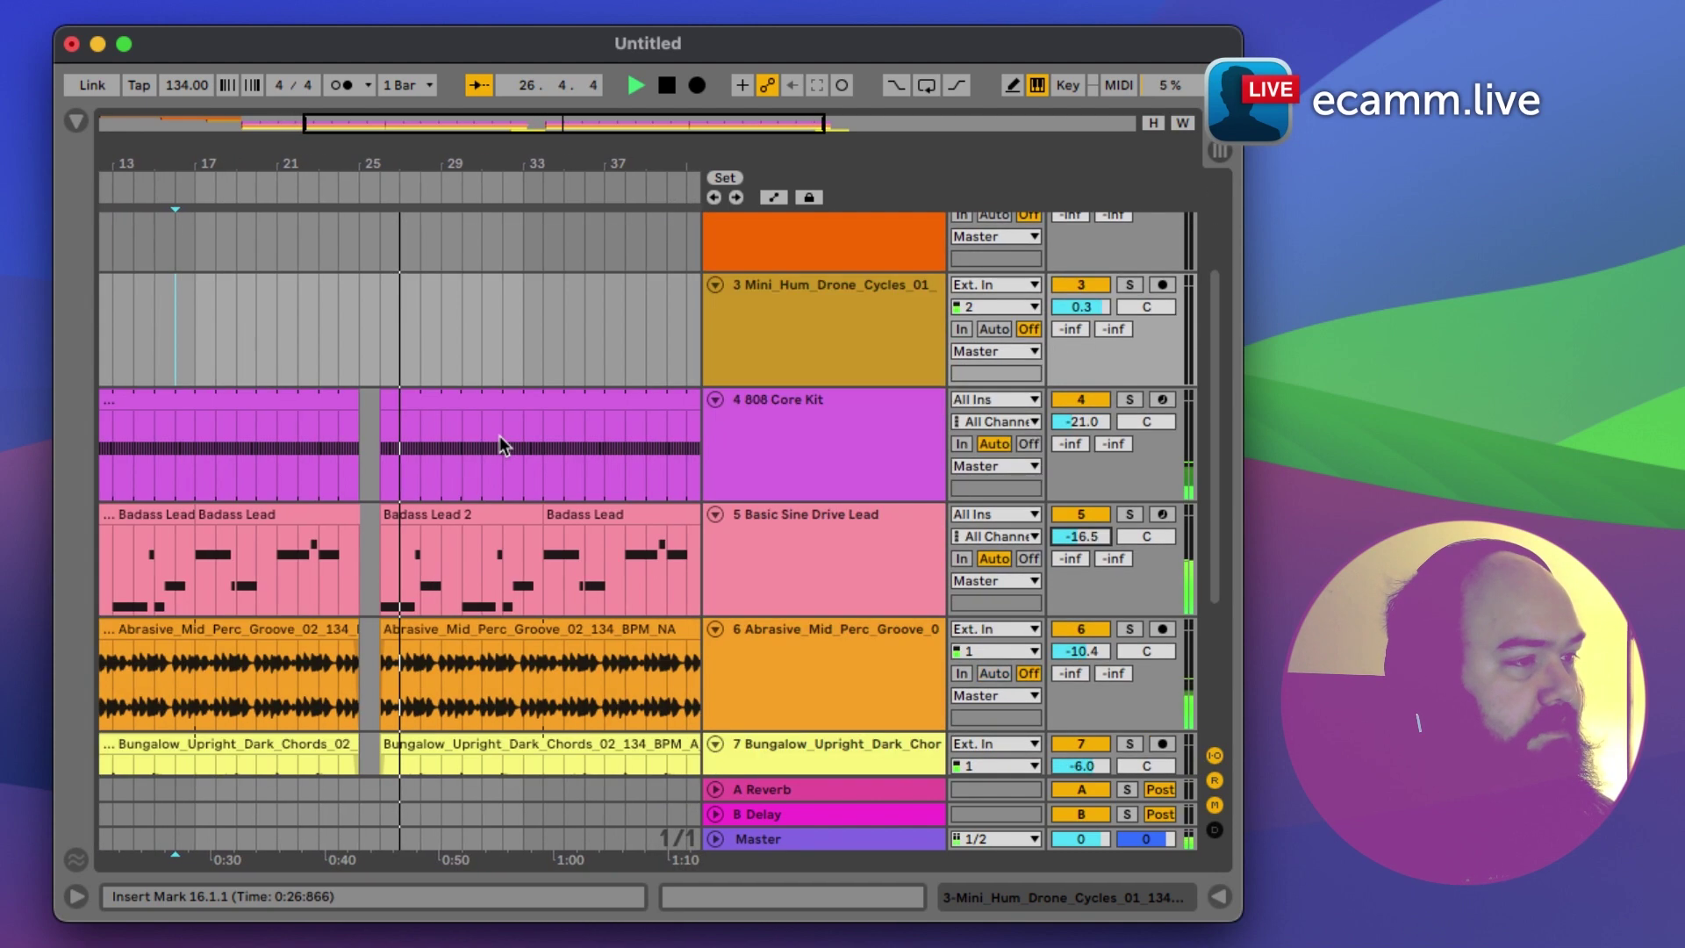
scroll(1083, 422, down, 3)
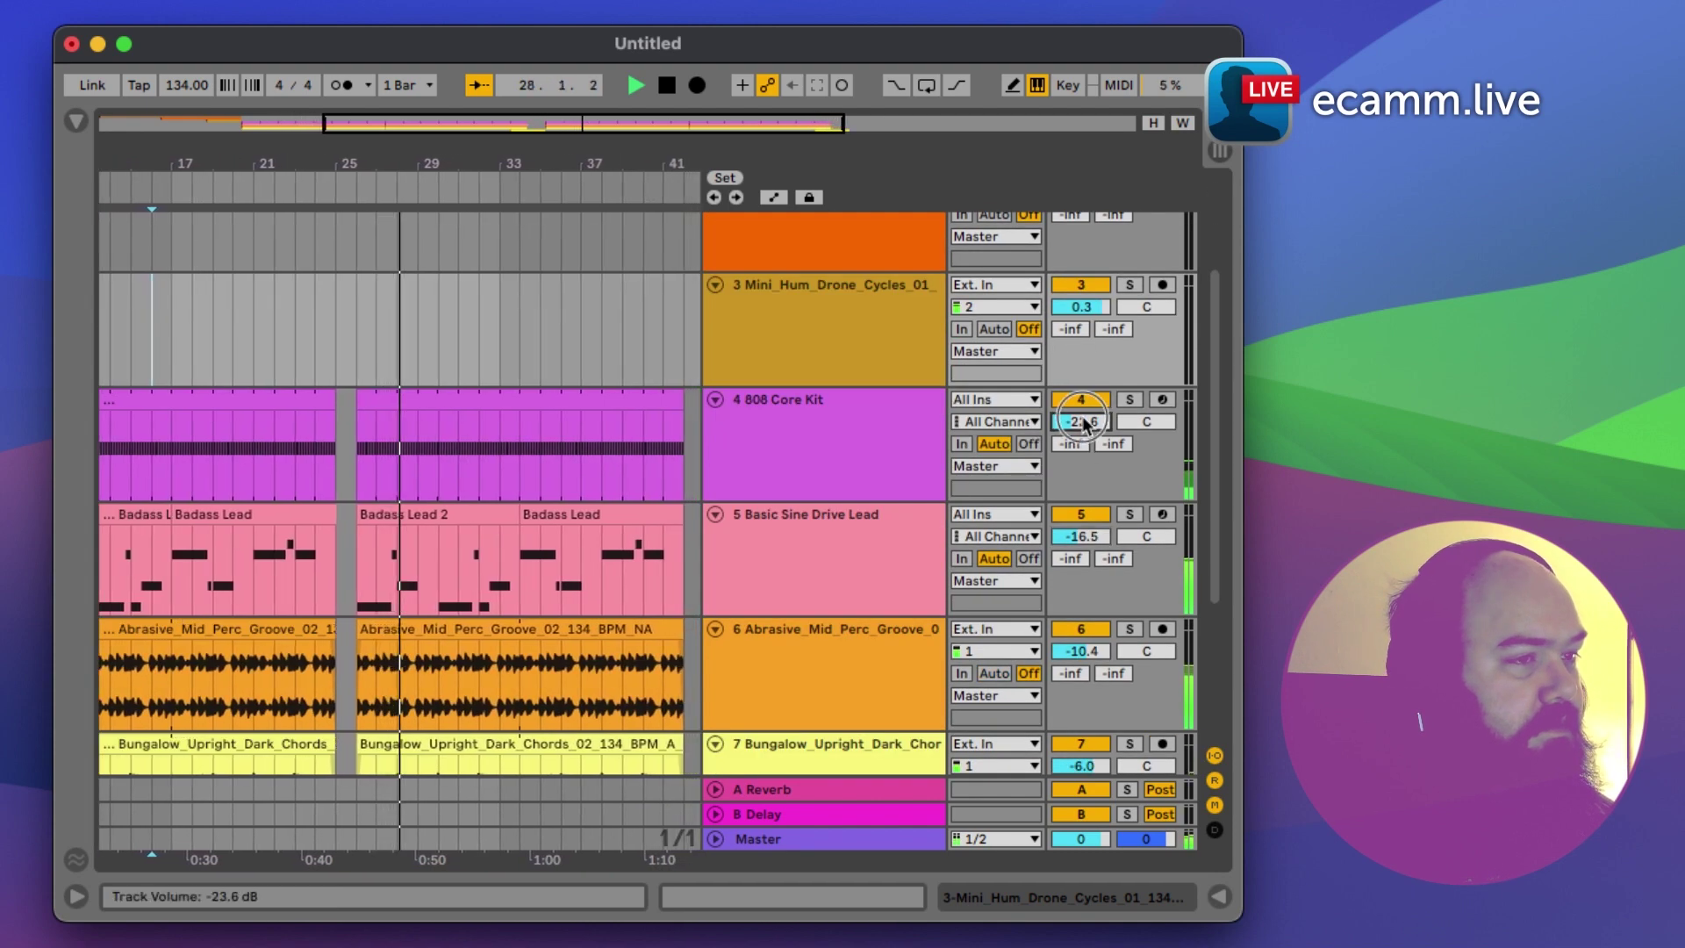
scroll(1083, 422, down, 6)
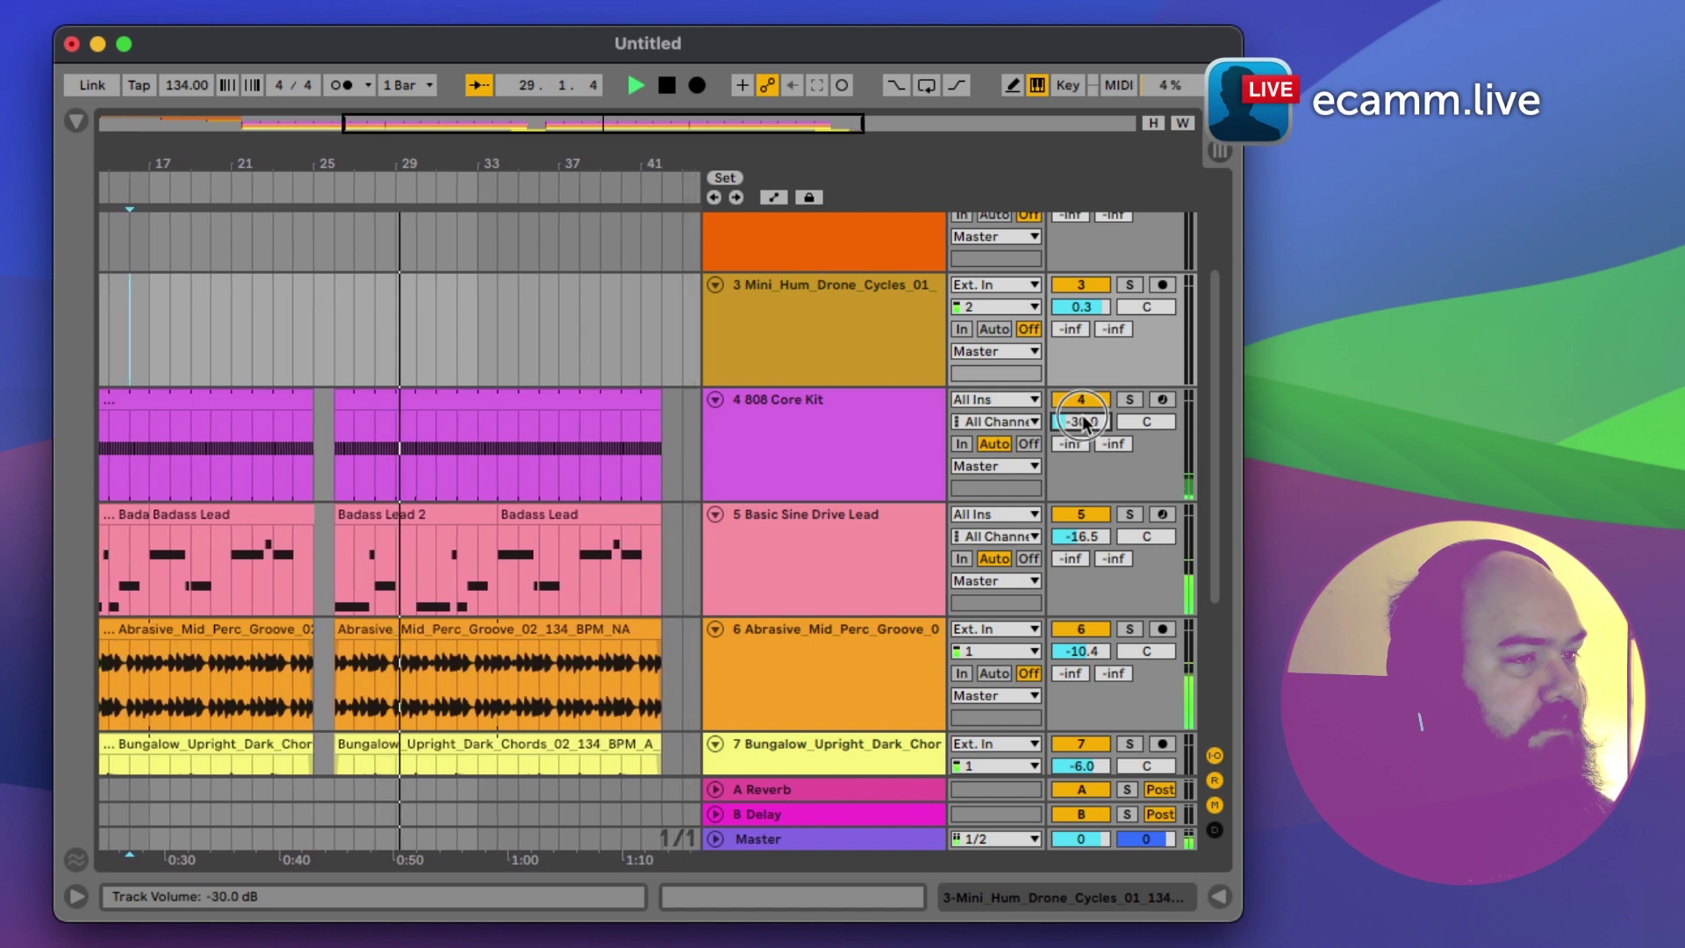
scroll(1083, 422, up, 8)
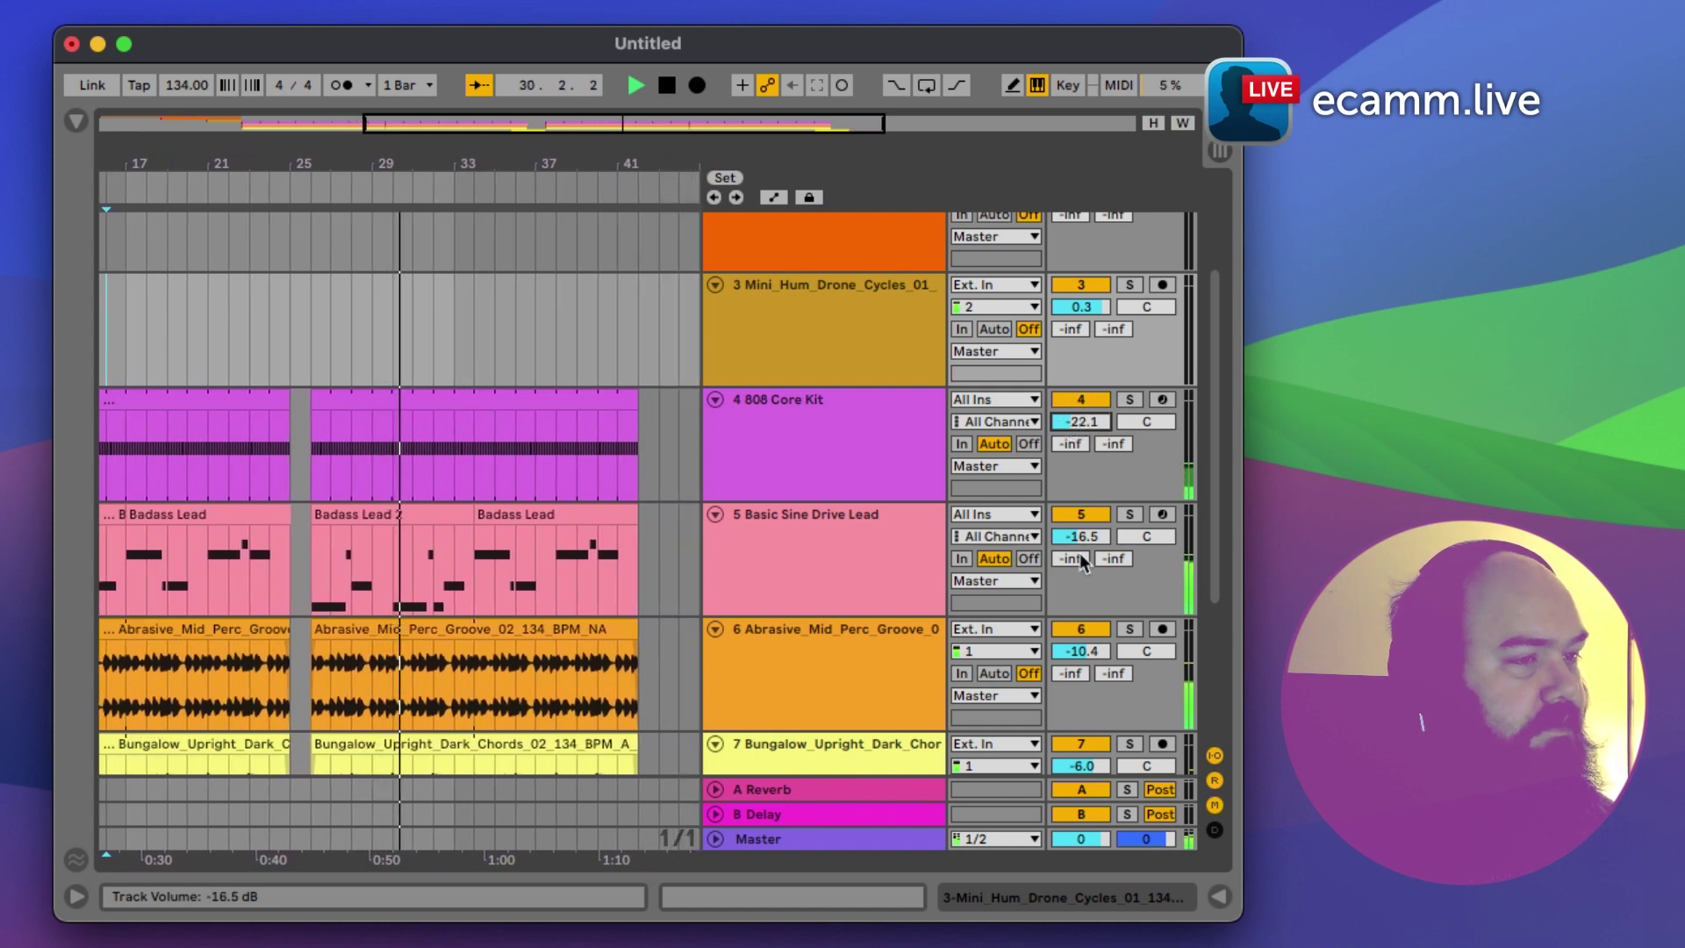
scroll(1084, 536, down, 2)
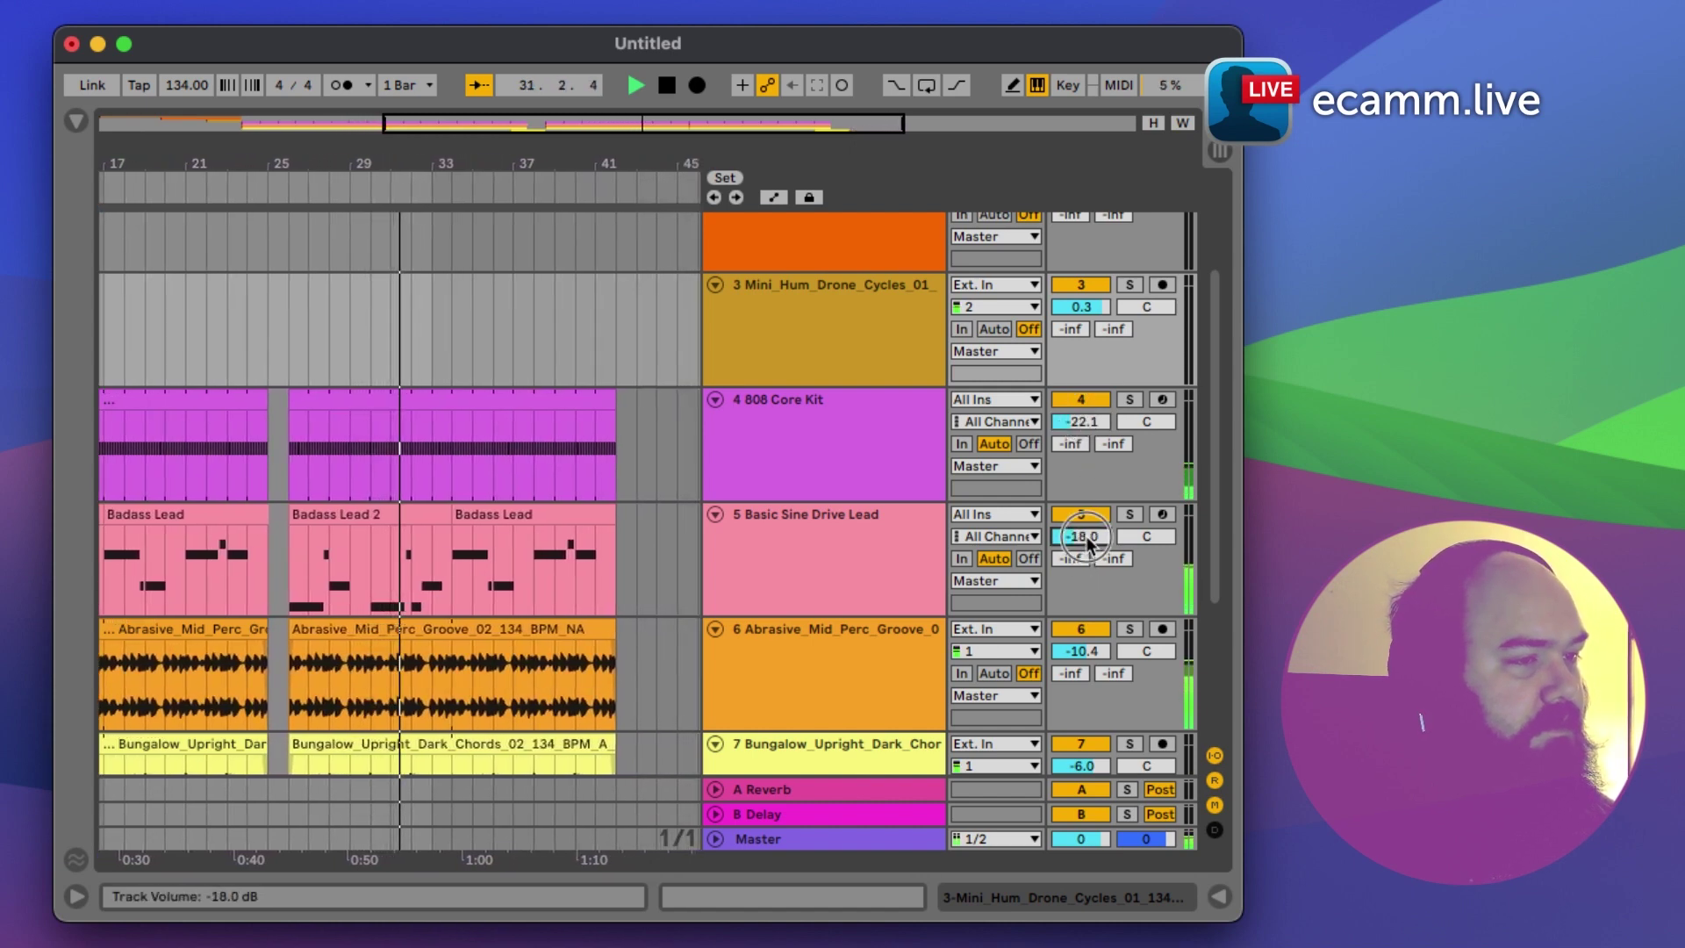
scroll(1085, 536, up, 1)
scroll(1083, 574, down, 1)
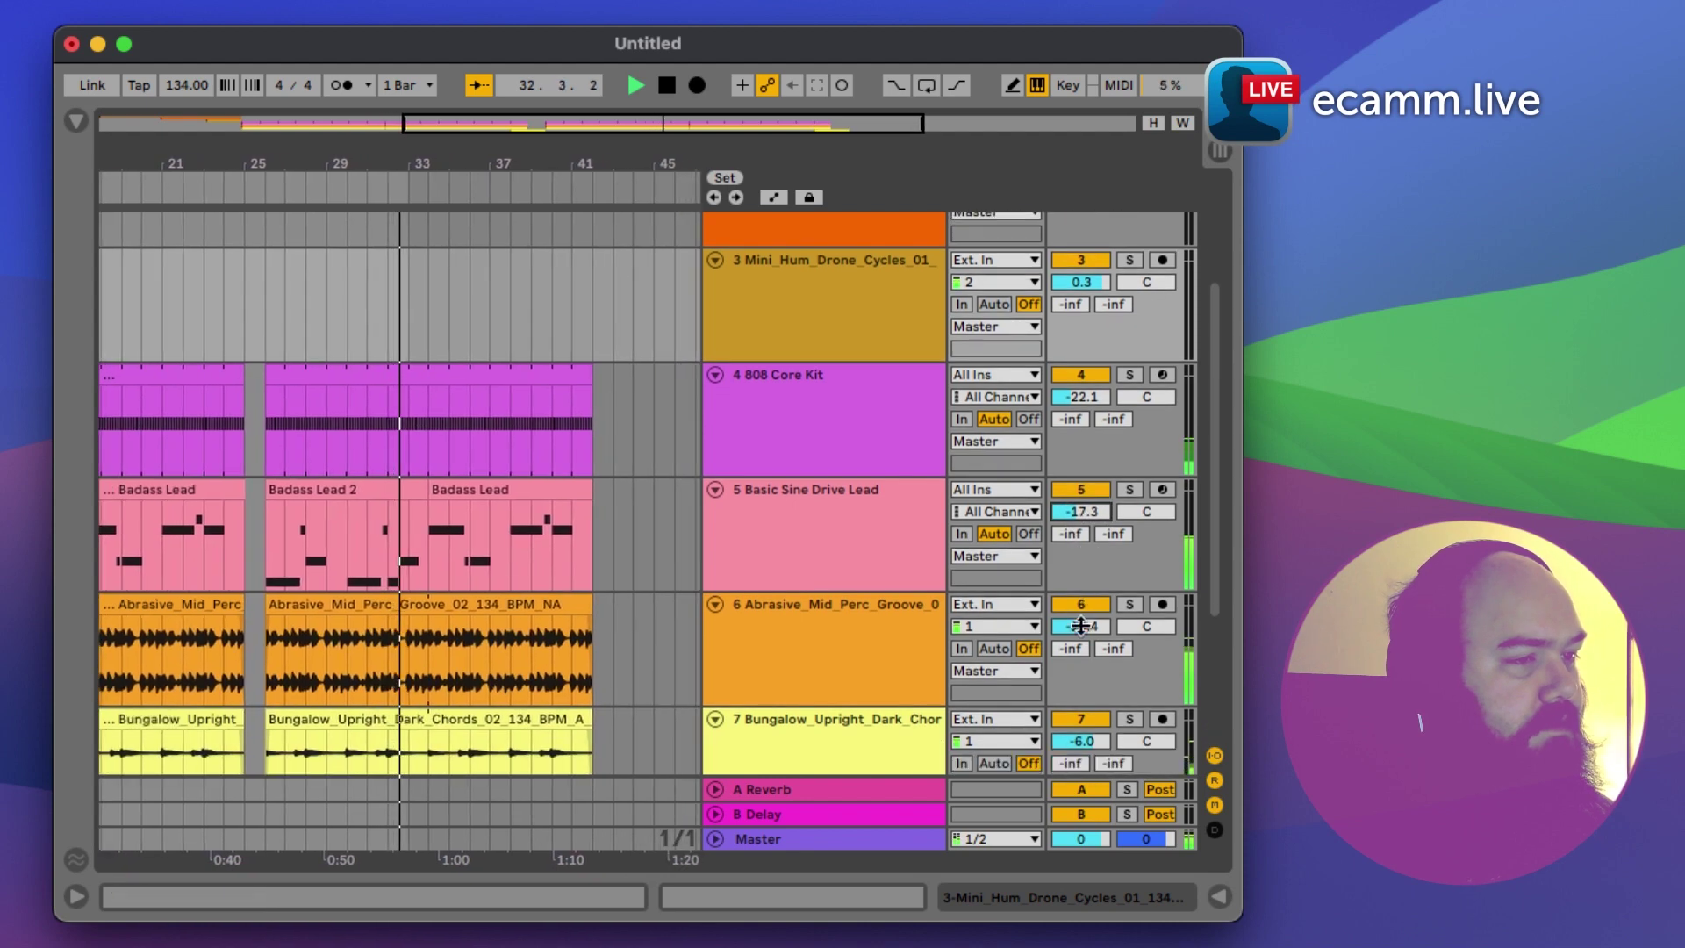
scroll(1081, 625, down, 3)
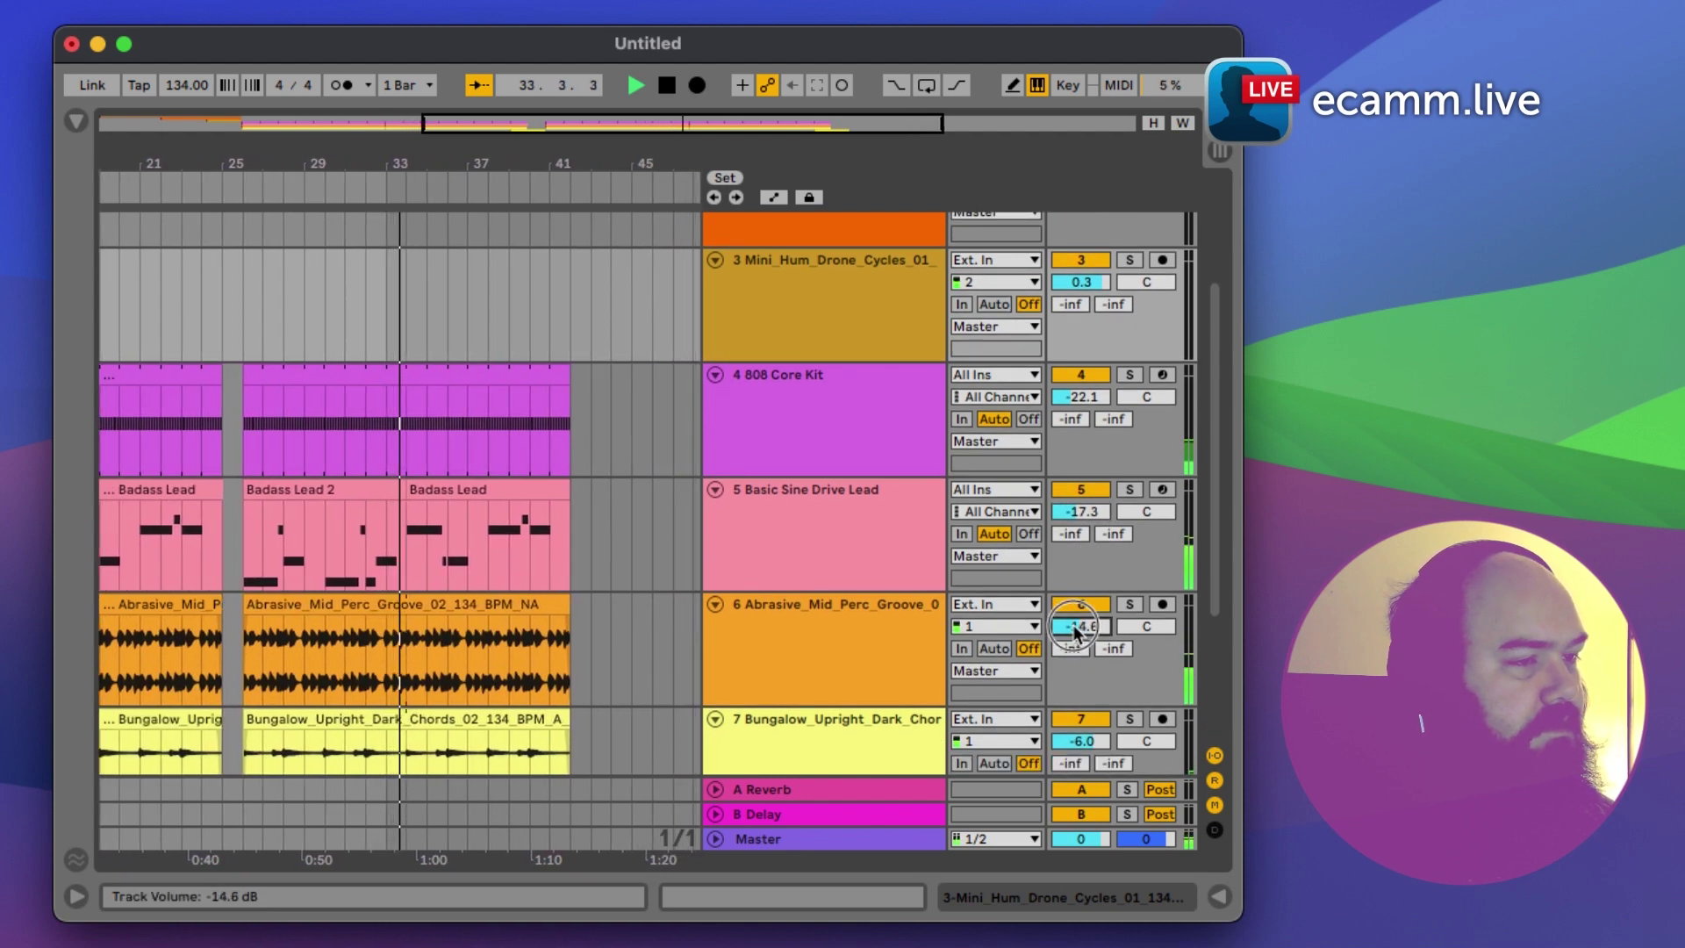
scroll(1076, 630, up, 4)
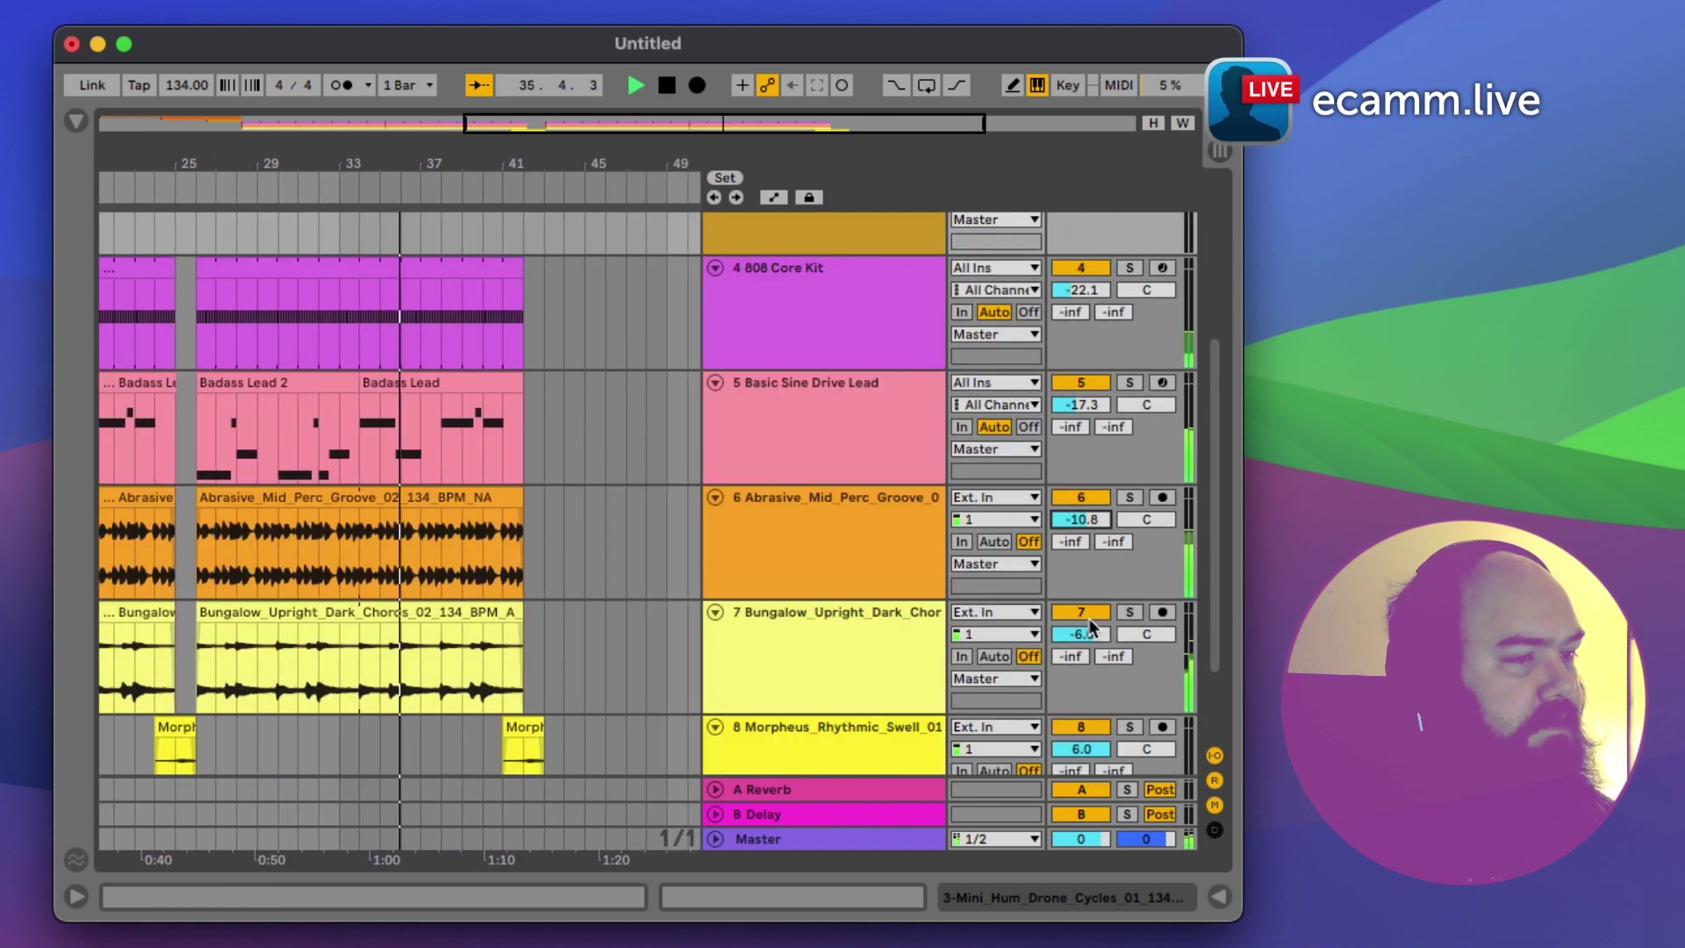
scroll(1088, 618, down, 1)
drag(1084, 604, 1082, 593)
scroll(1078, 608, down, 2)
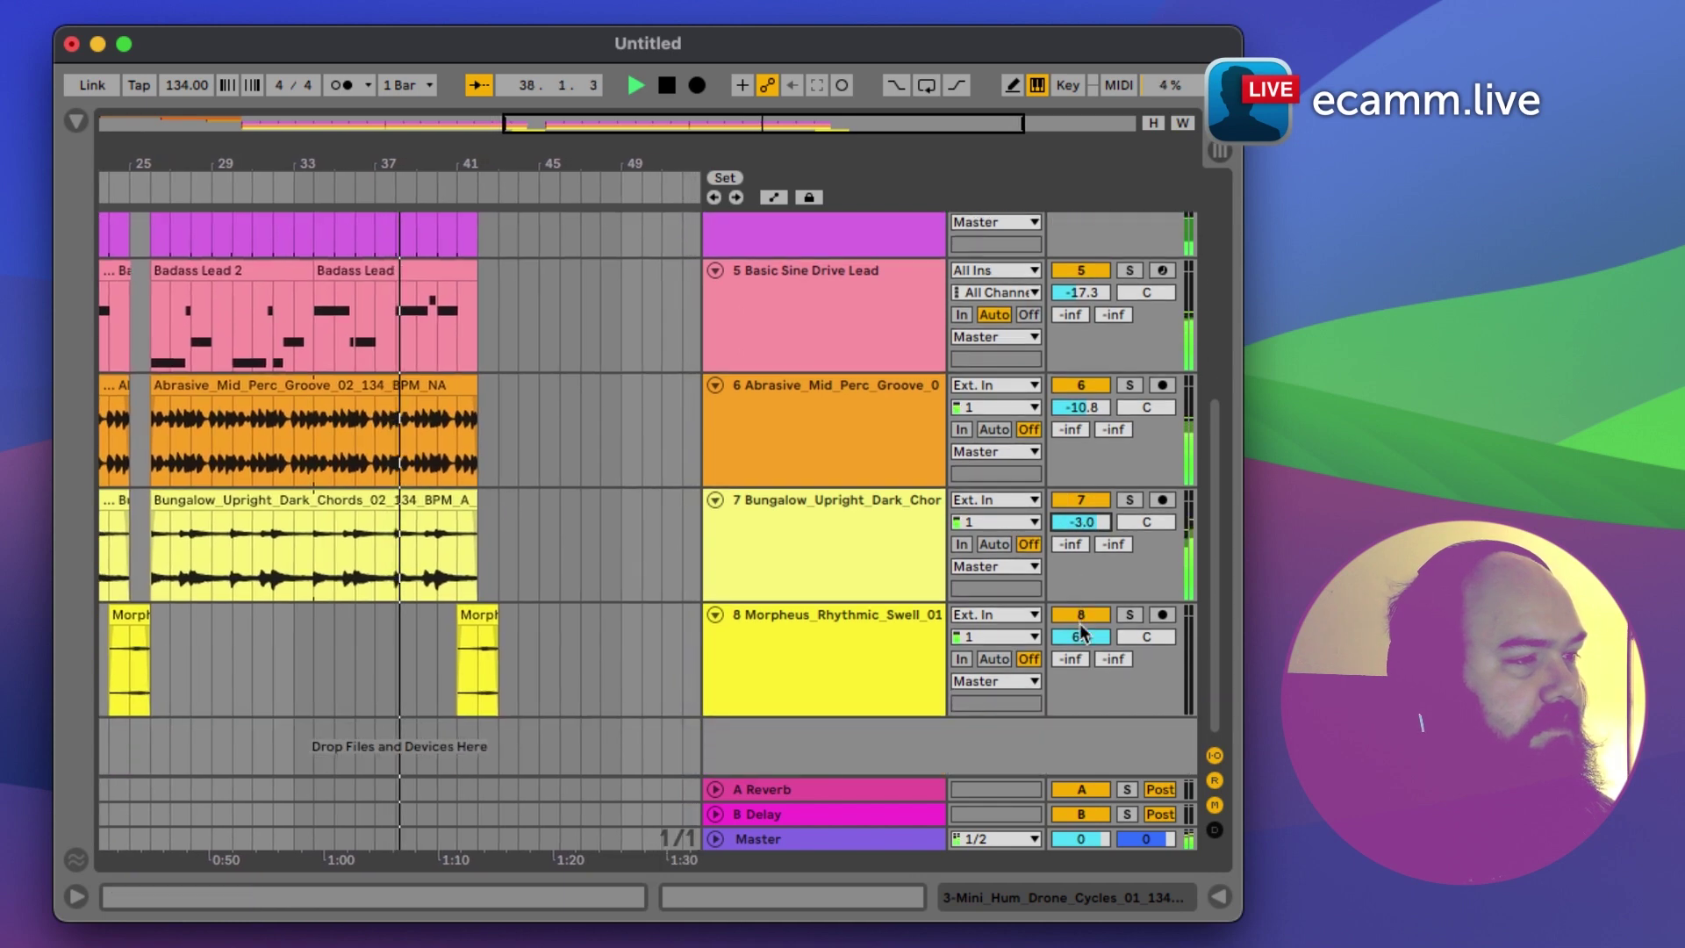
scroll(1082, 614, up, 8)
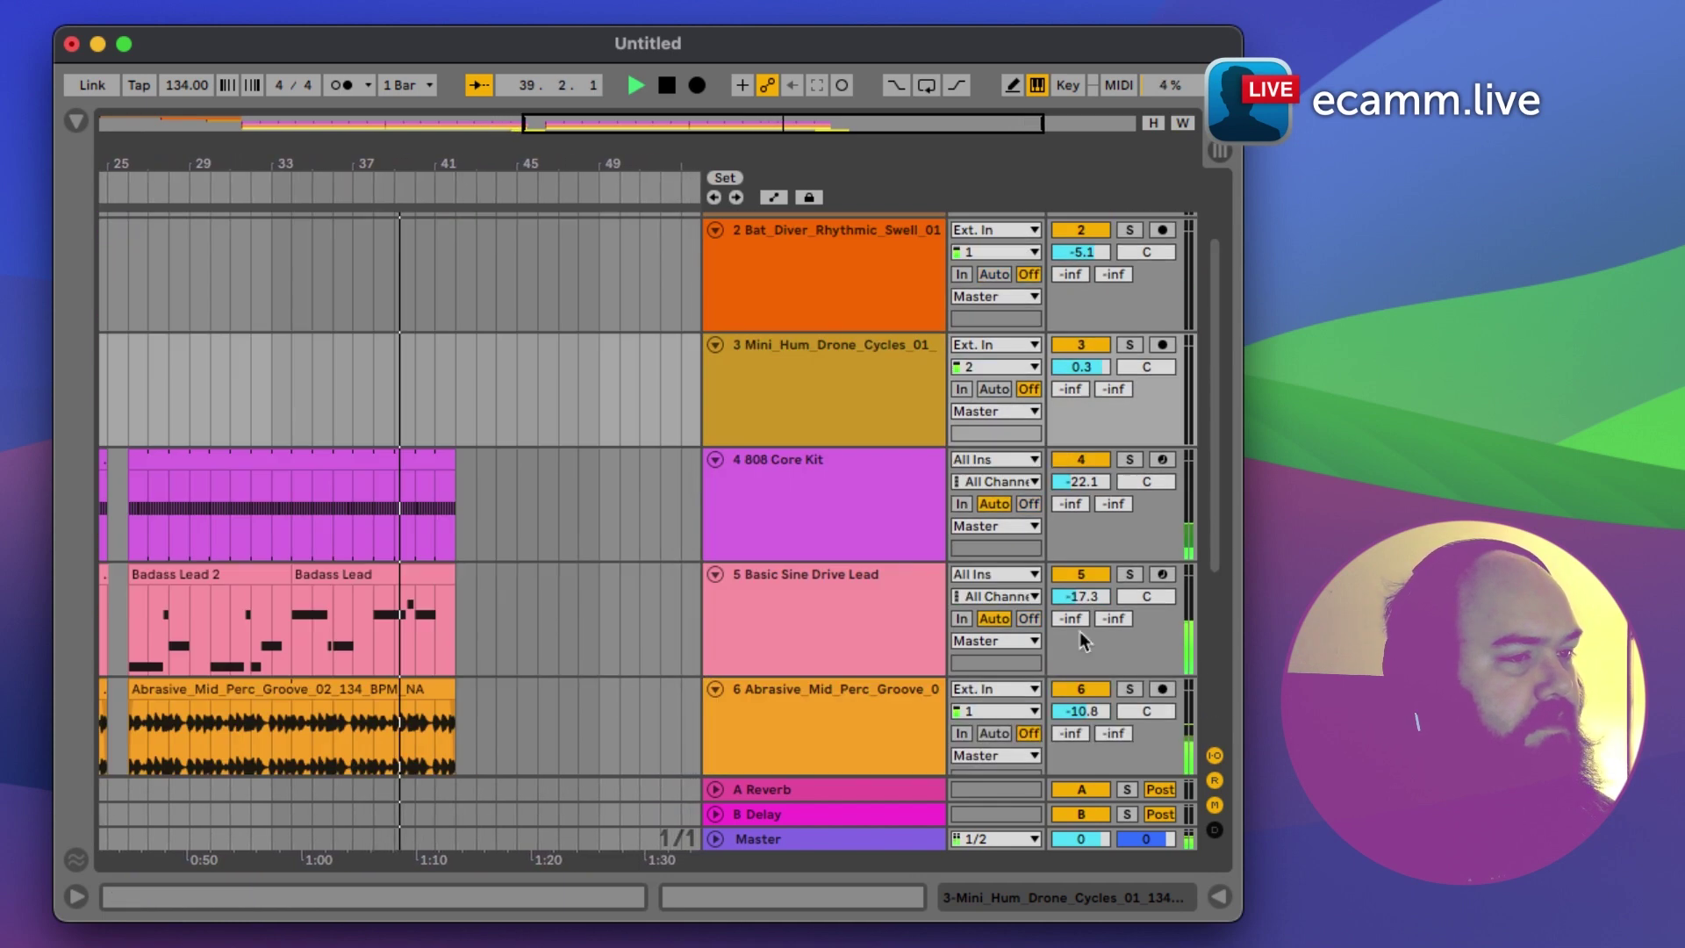
scroll(1079, 630, up, 3)
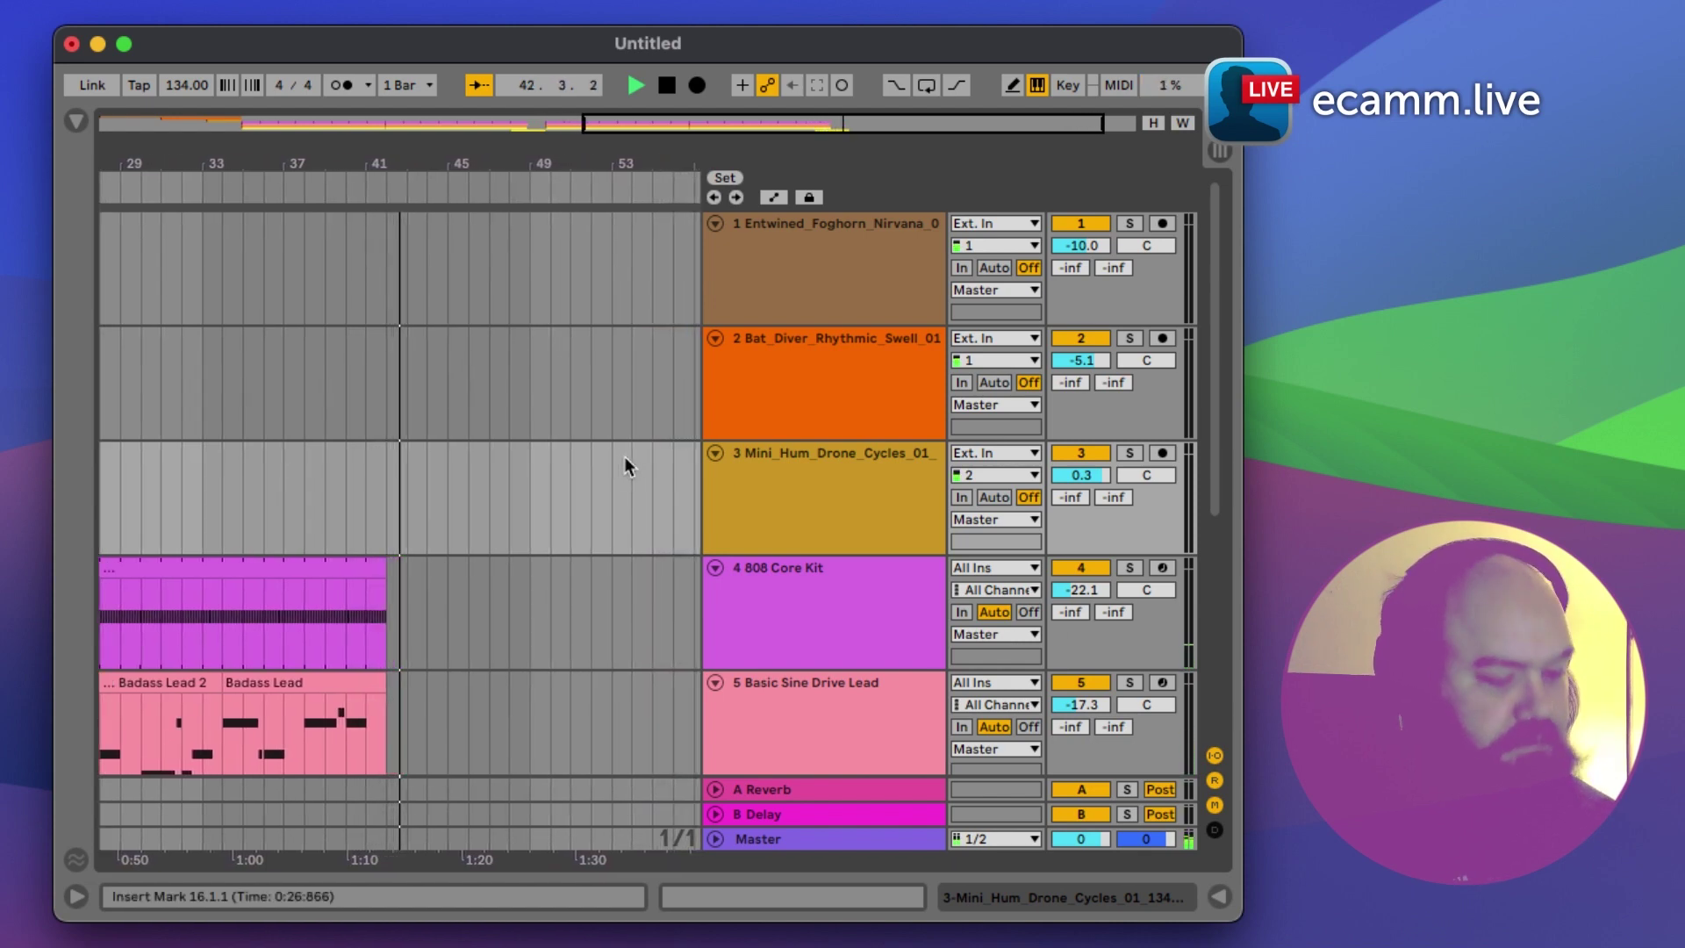
Step: Stop playback, return the playhead to 1.1.1, and play the arrangement from the song start
click(534, 467)
key(minus)
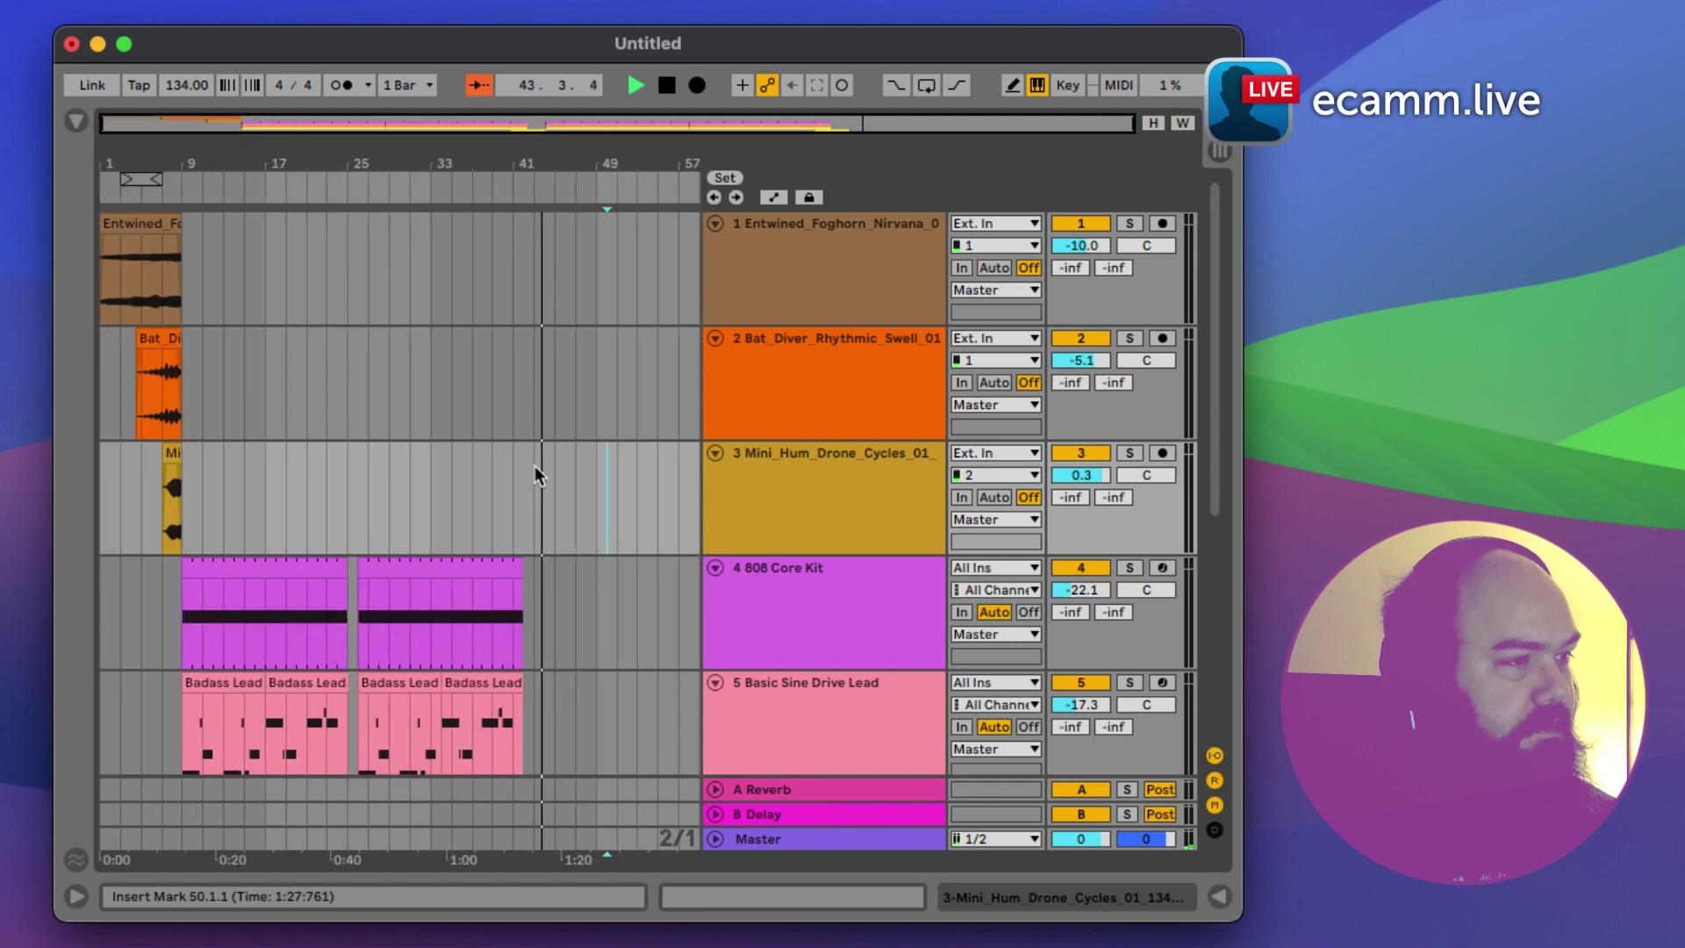
key(plus)
key(plus)
key(plus)
key(space)
click(480, 85)
click(669, 86)
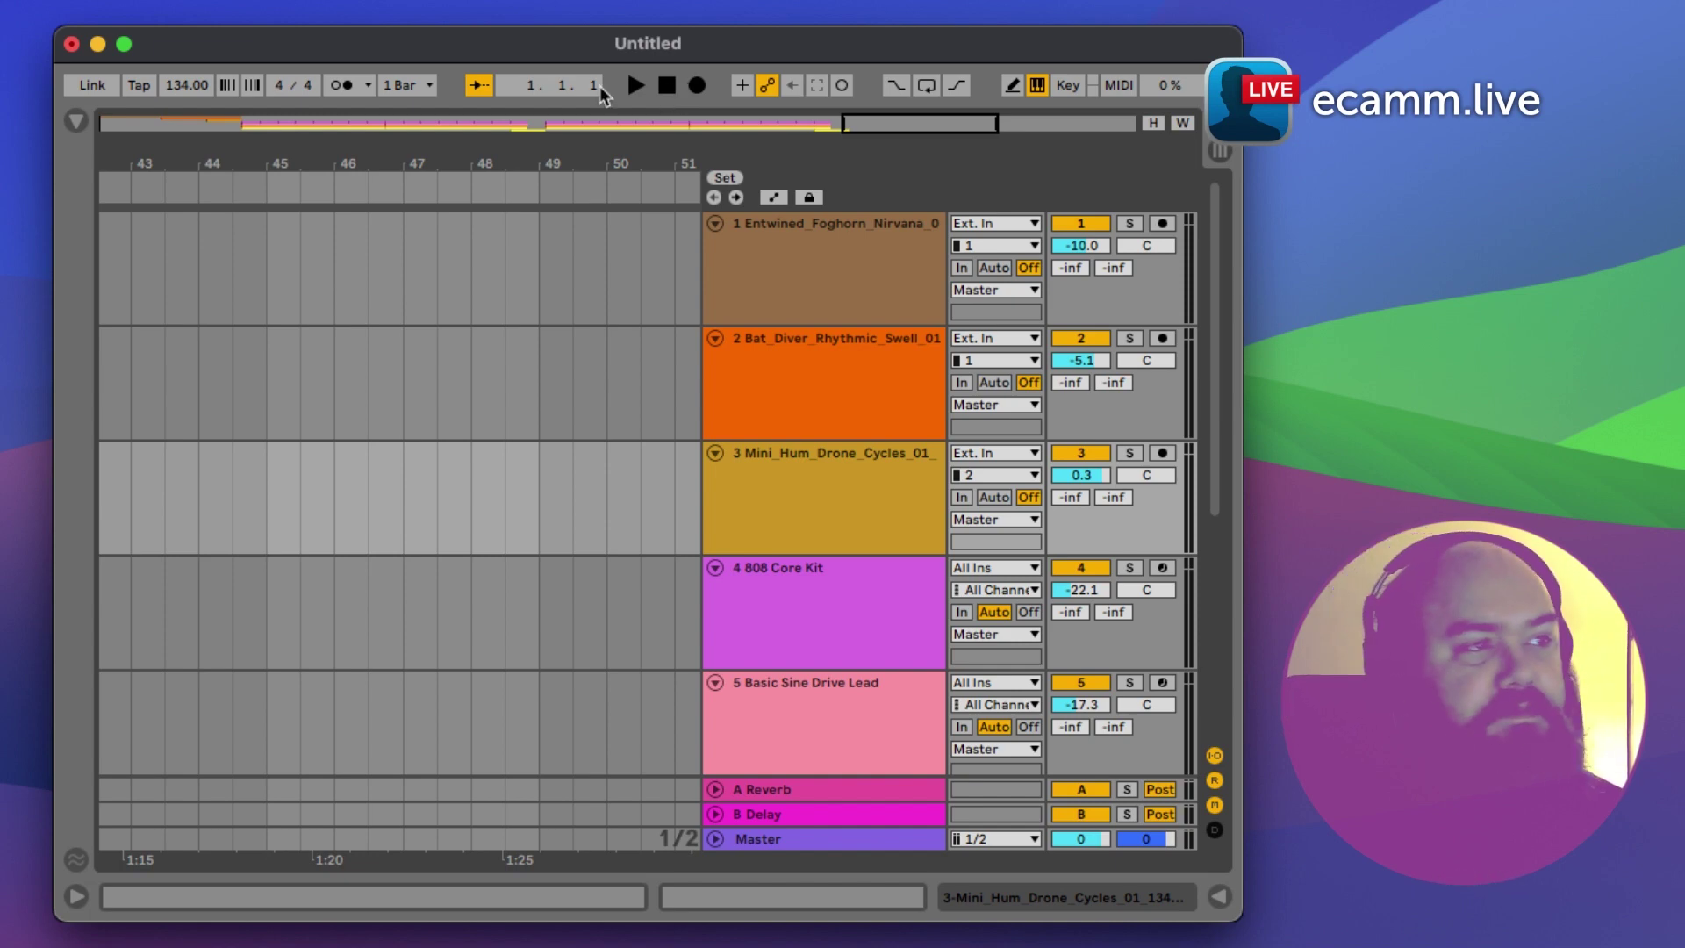
click(633, 87)
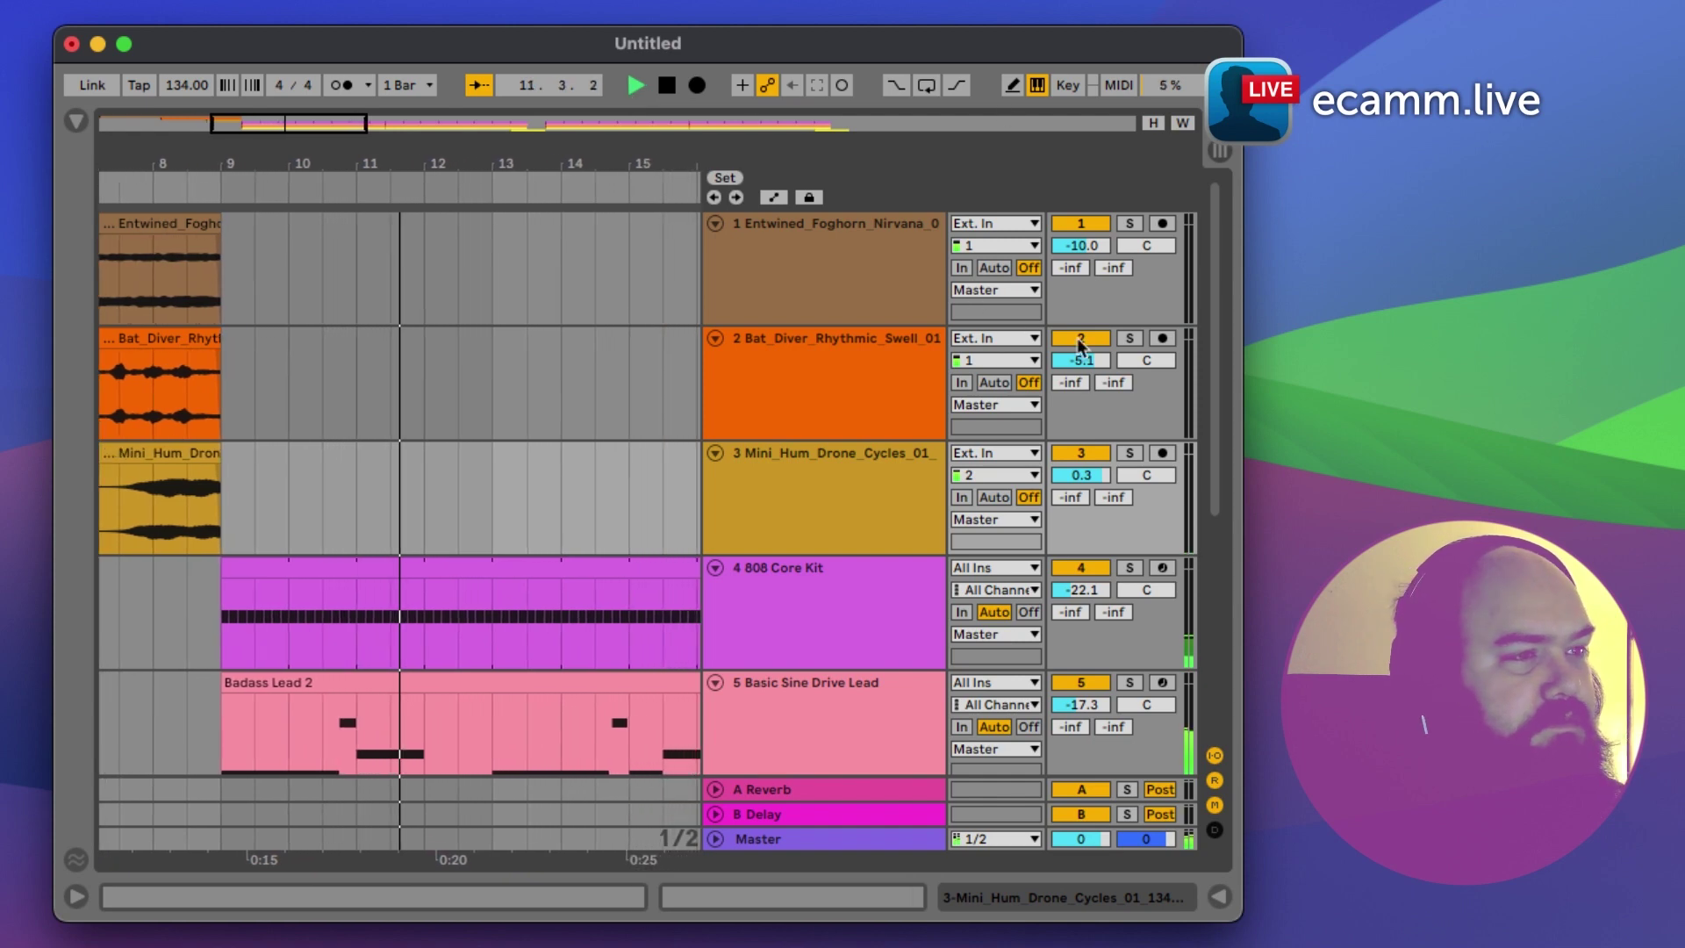
Step: Lower track 2 to -7.0 dB and Basic Sine Drive Lead to -20.8 dB
drag(1082, 360, 1115, 302)
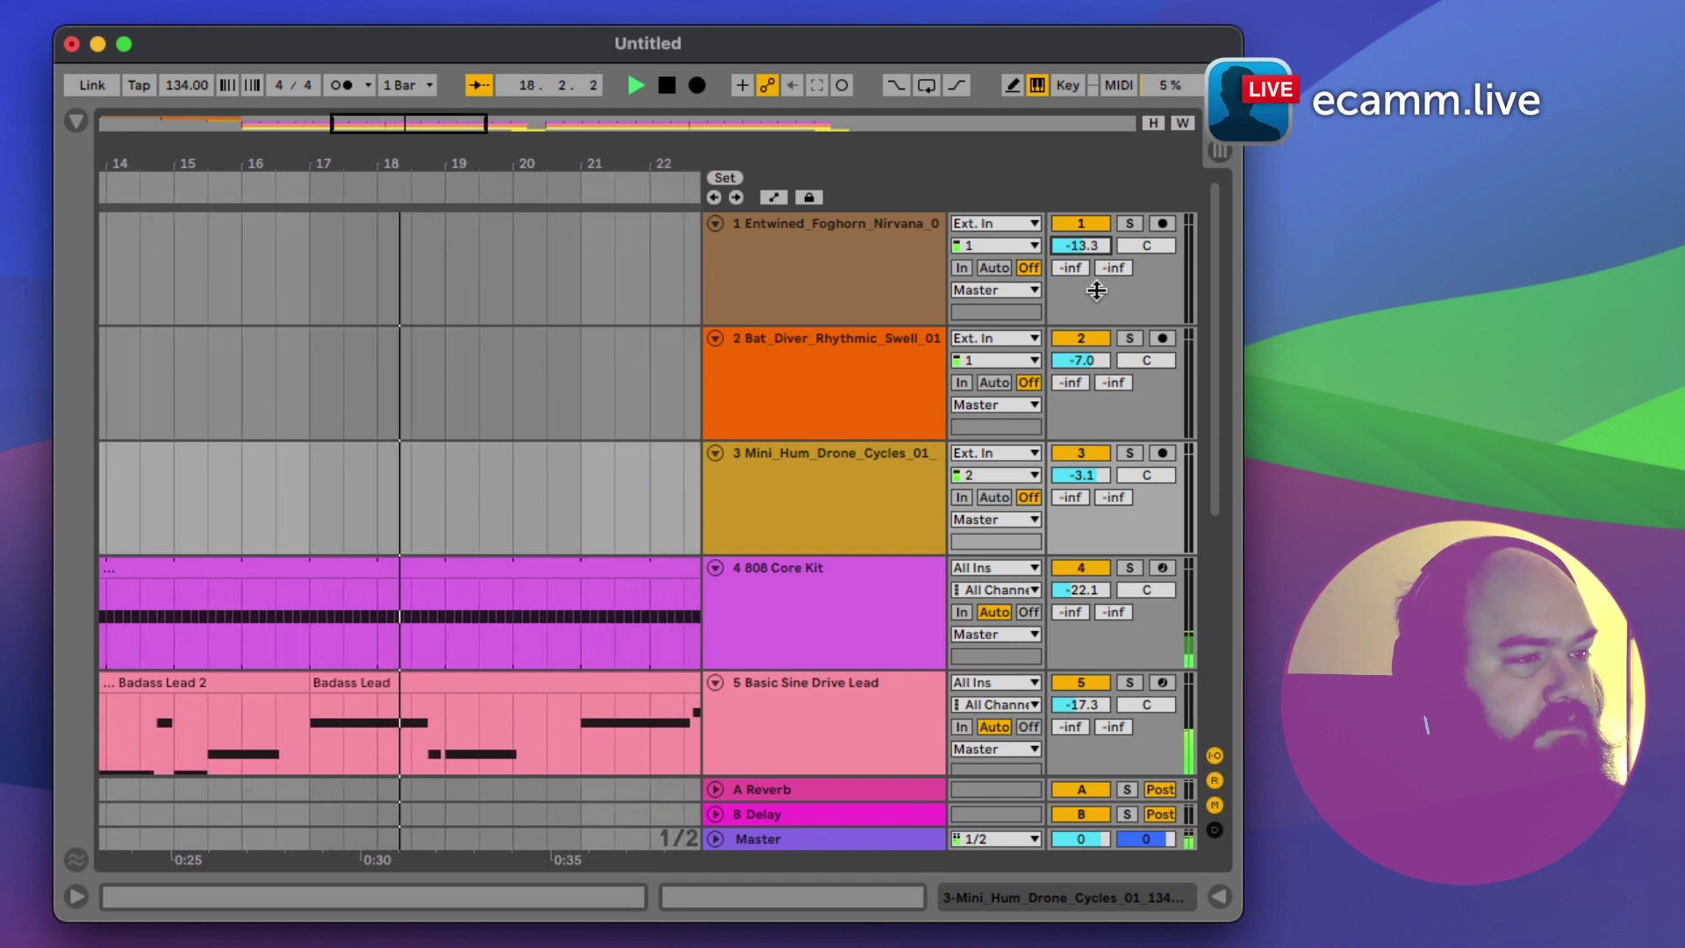
drag(1094, 715, 1095, 715)
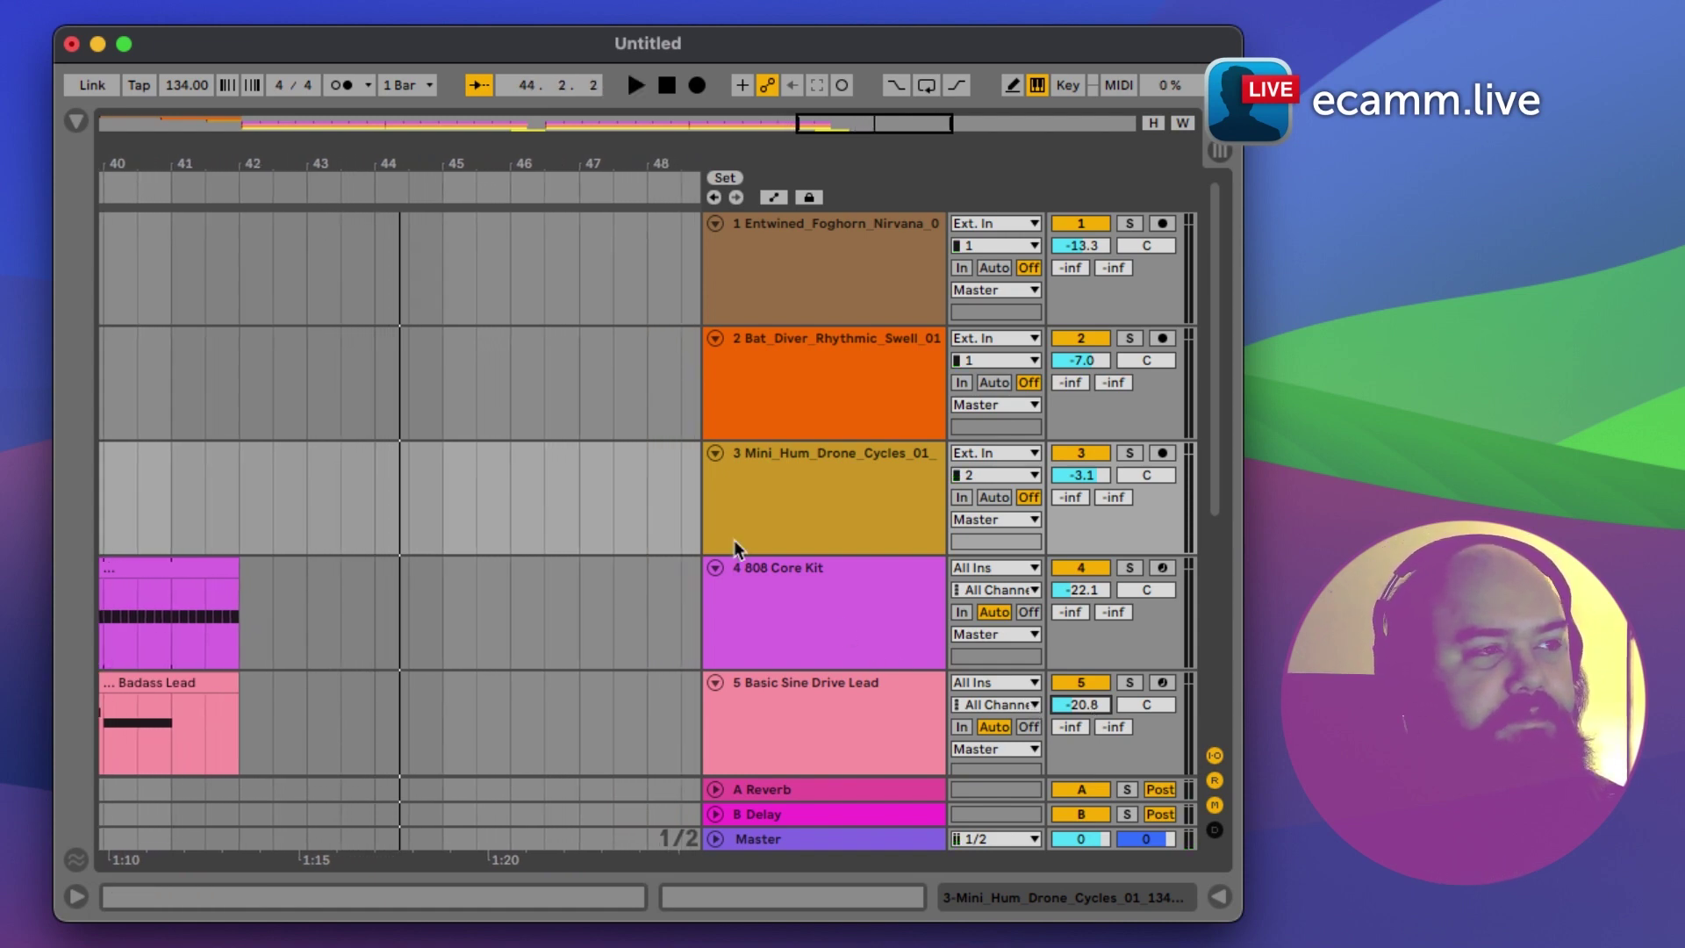
click(134, 10)
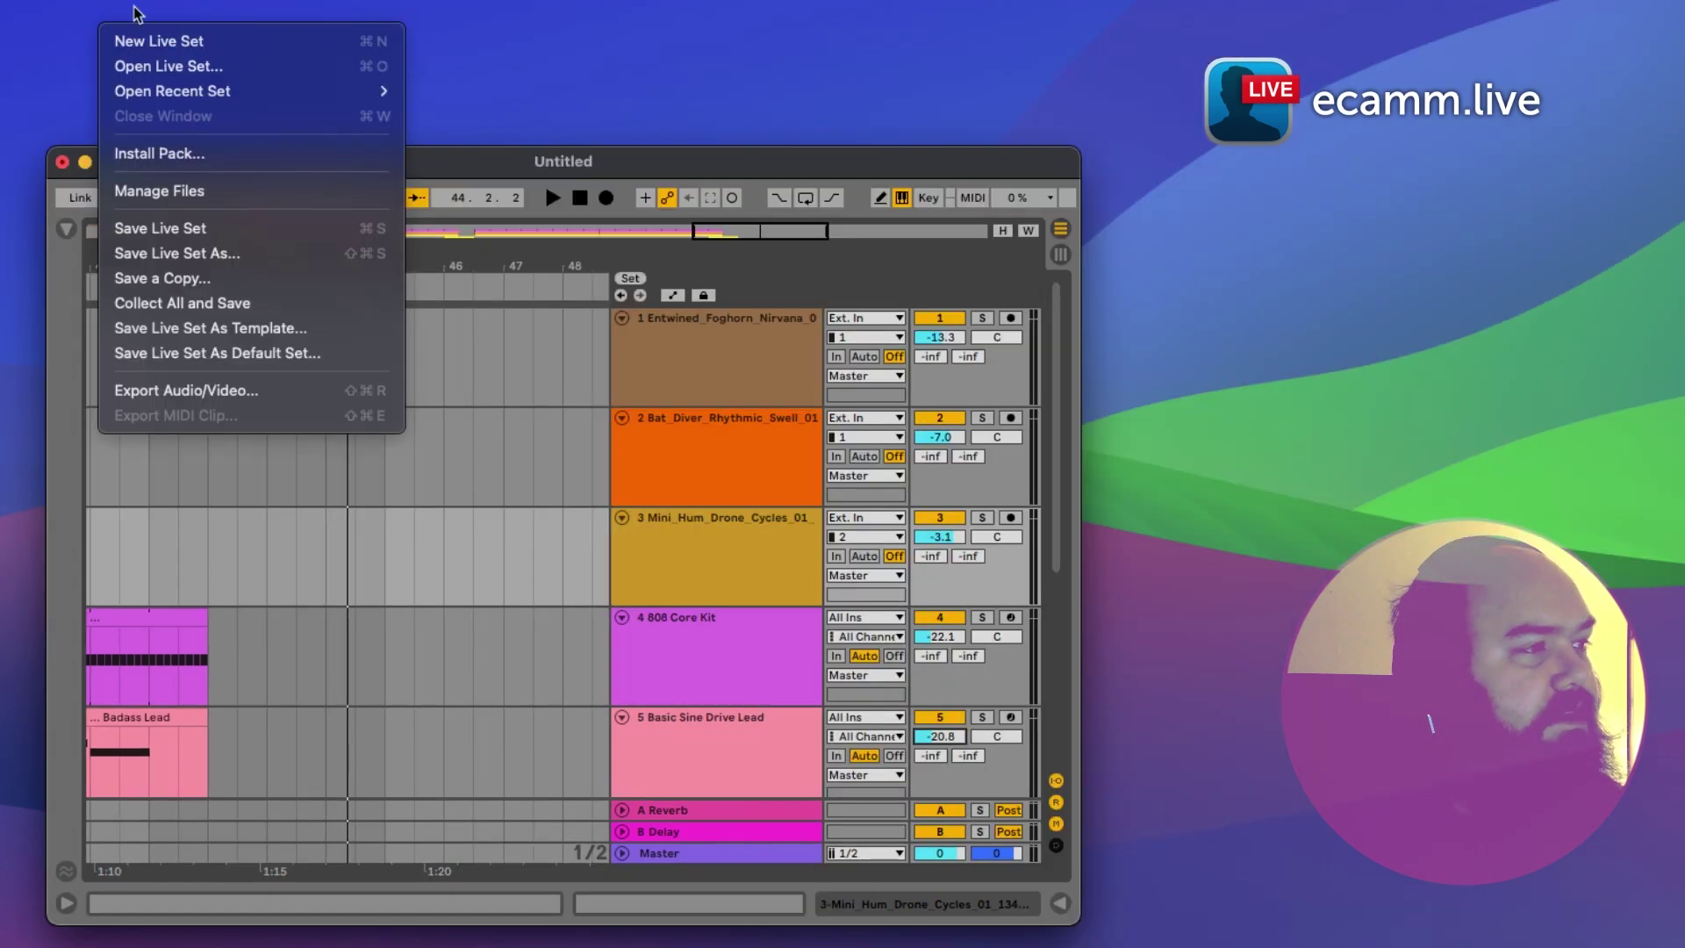
click(159, 390)
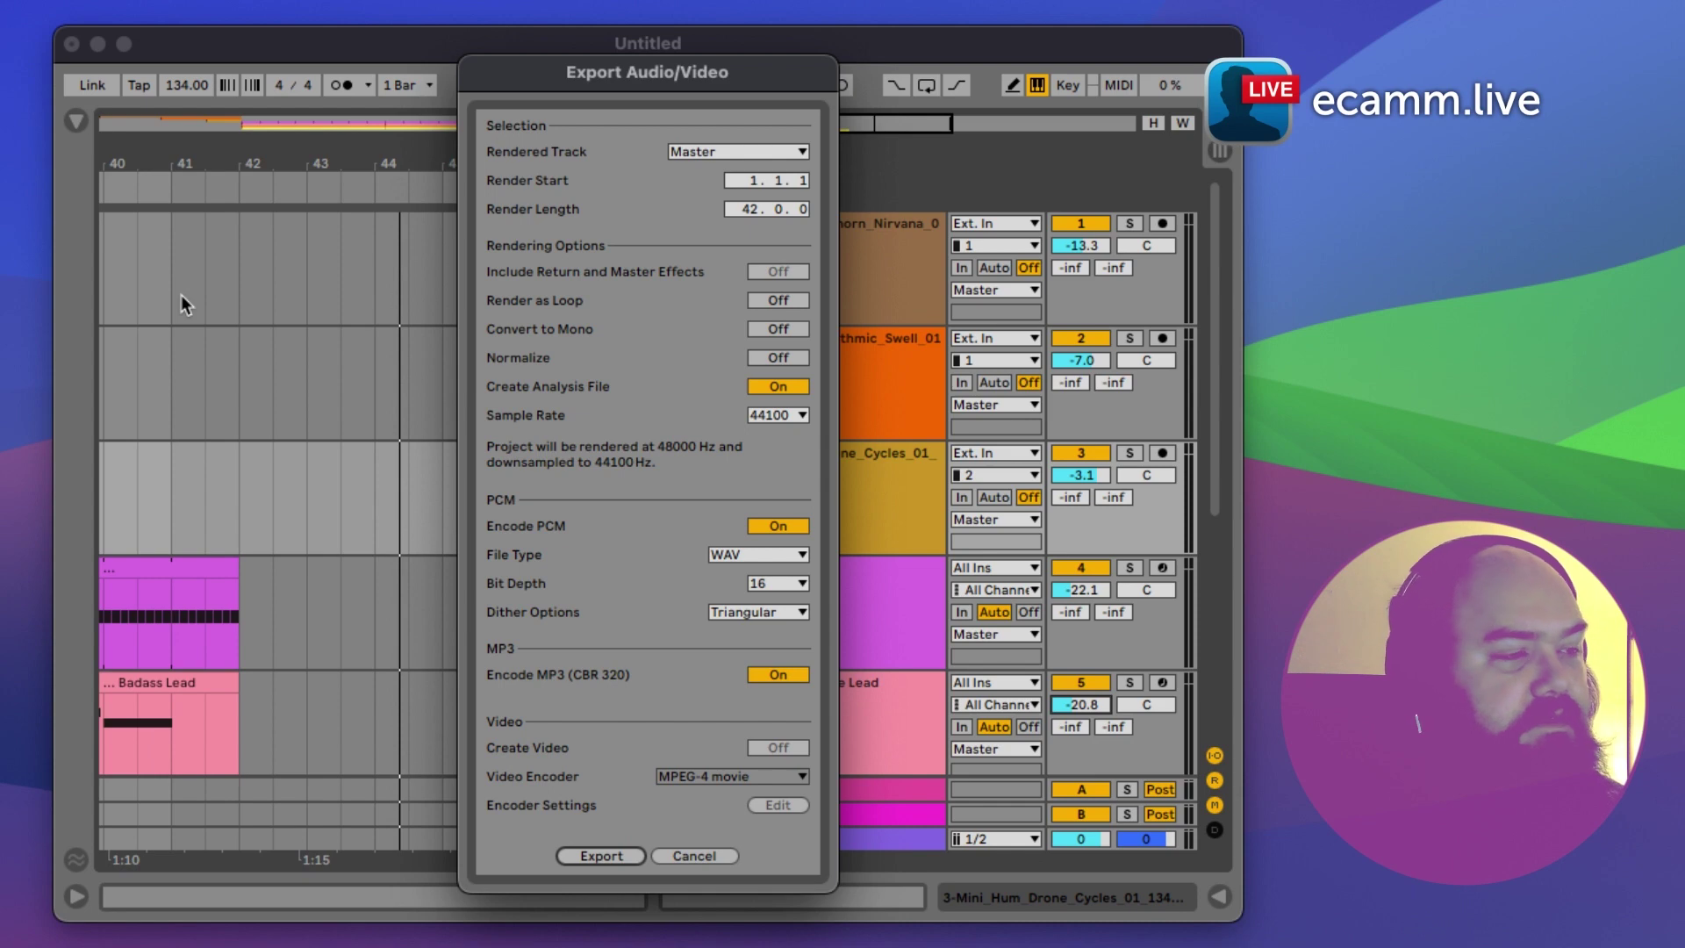
click(602, 856)
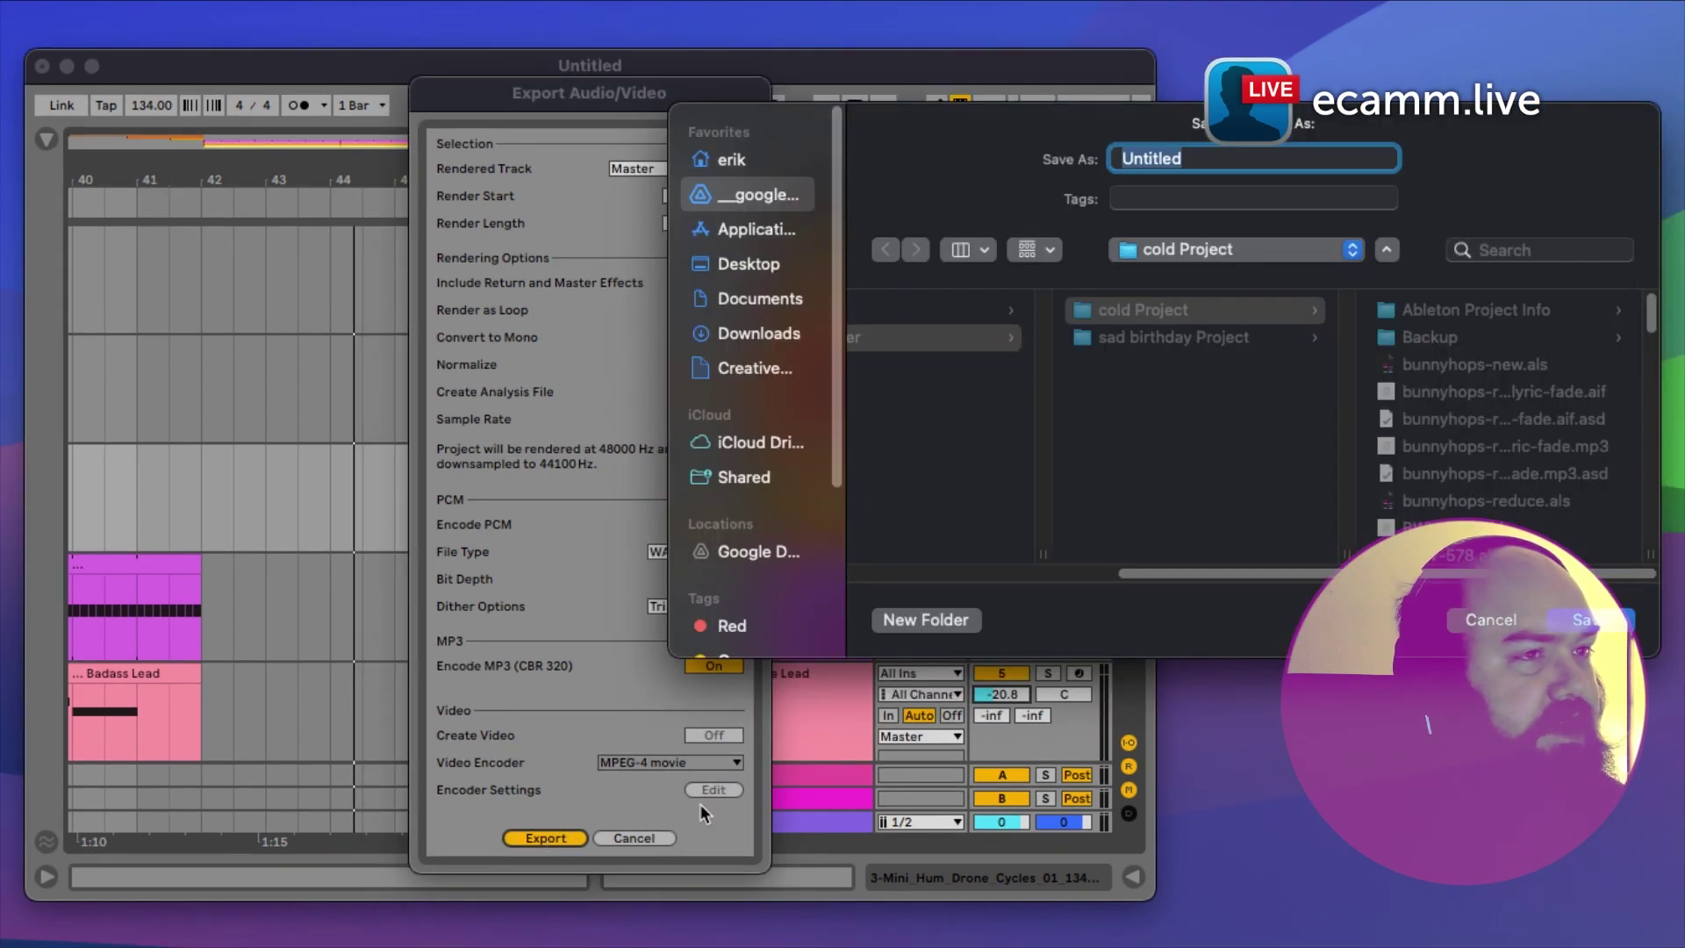
click(1501, 623)
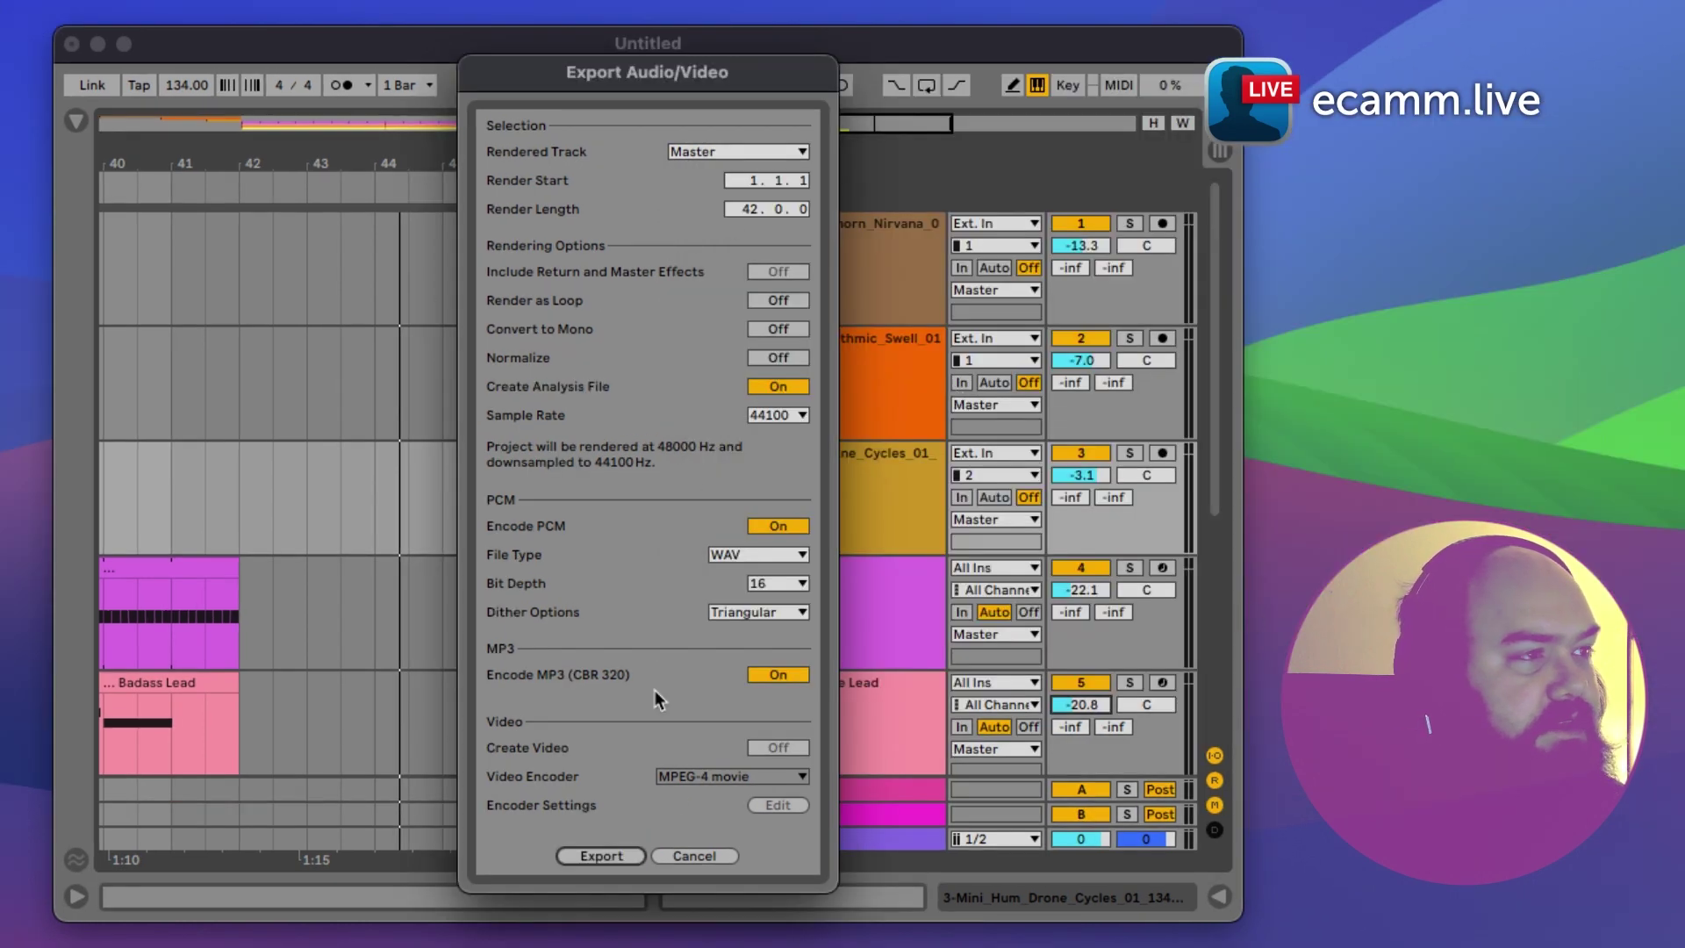
Step: Cancel the export settings and use Save Live Set As to save the set as 'insomnia-driven' in the cold Project folder
click(671, 862)
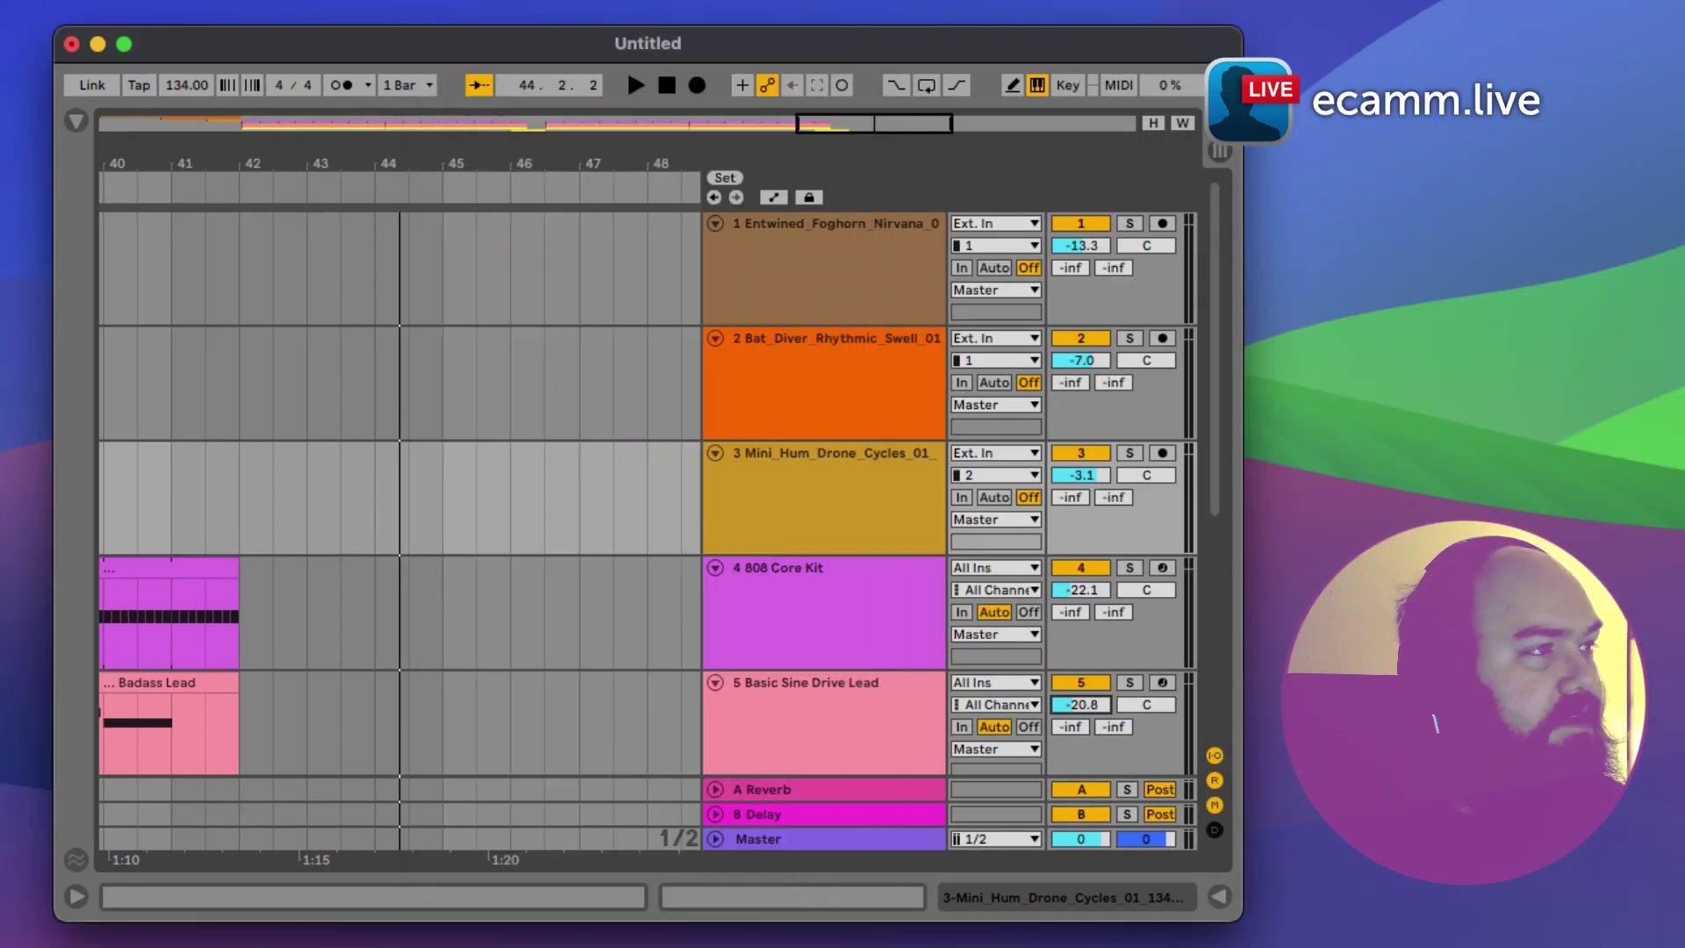
click(121, 9)
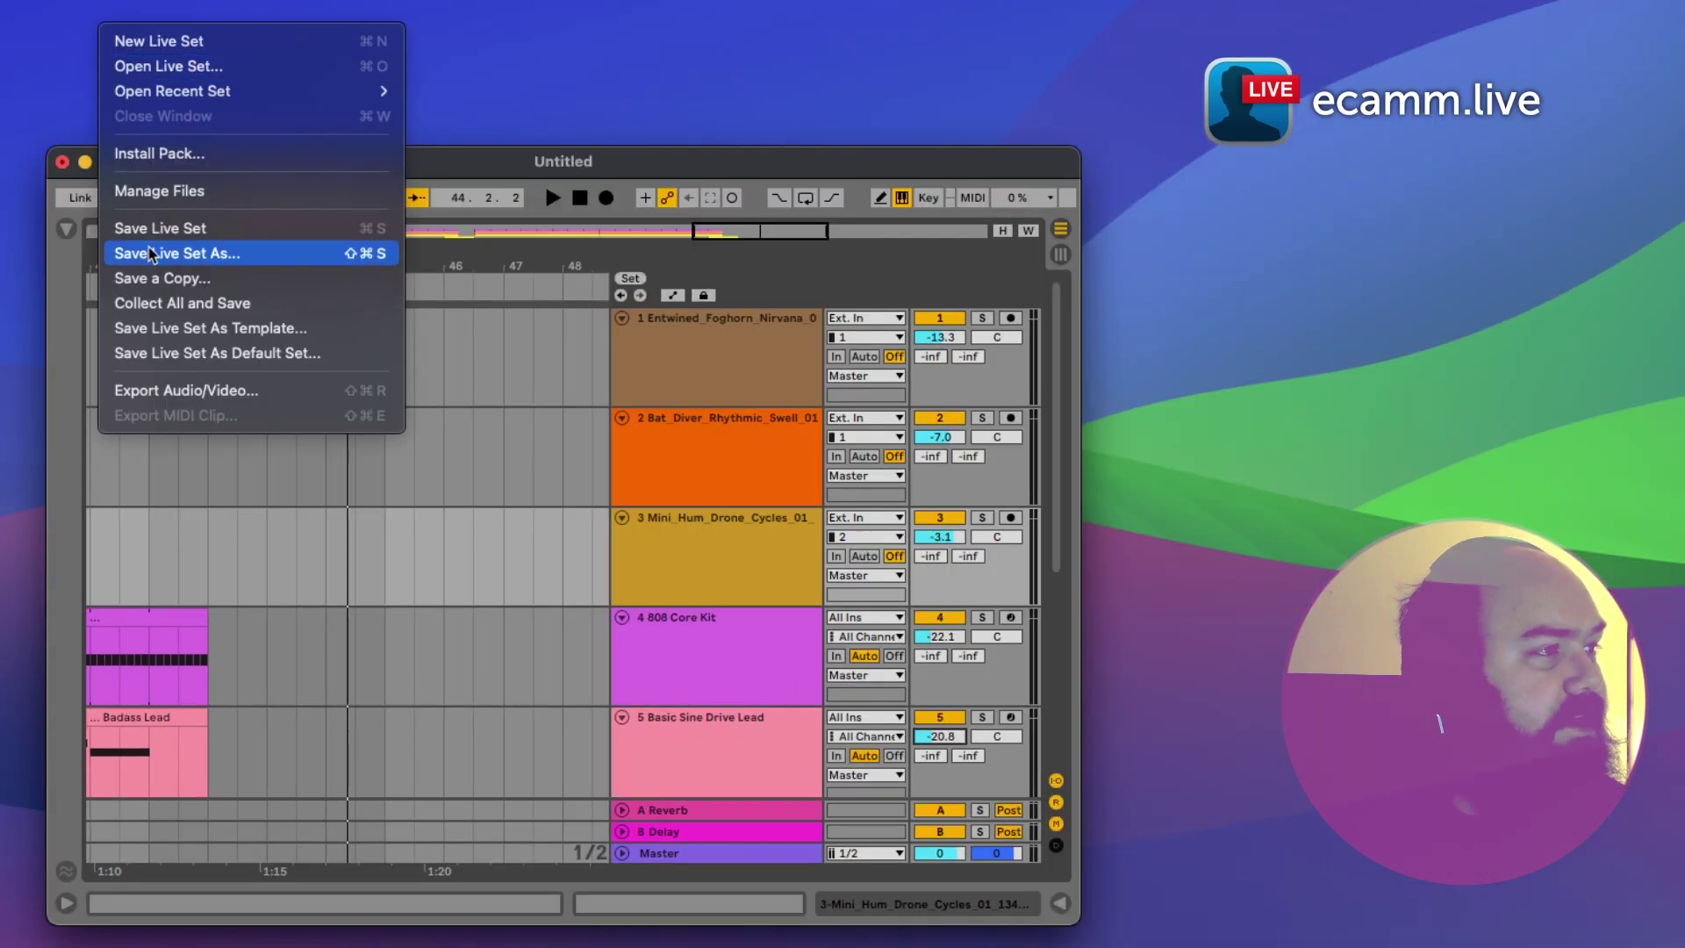
click(154, 229)
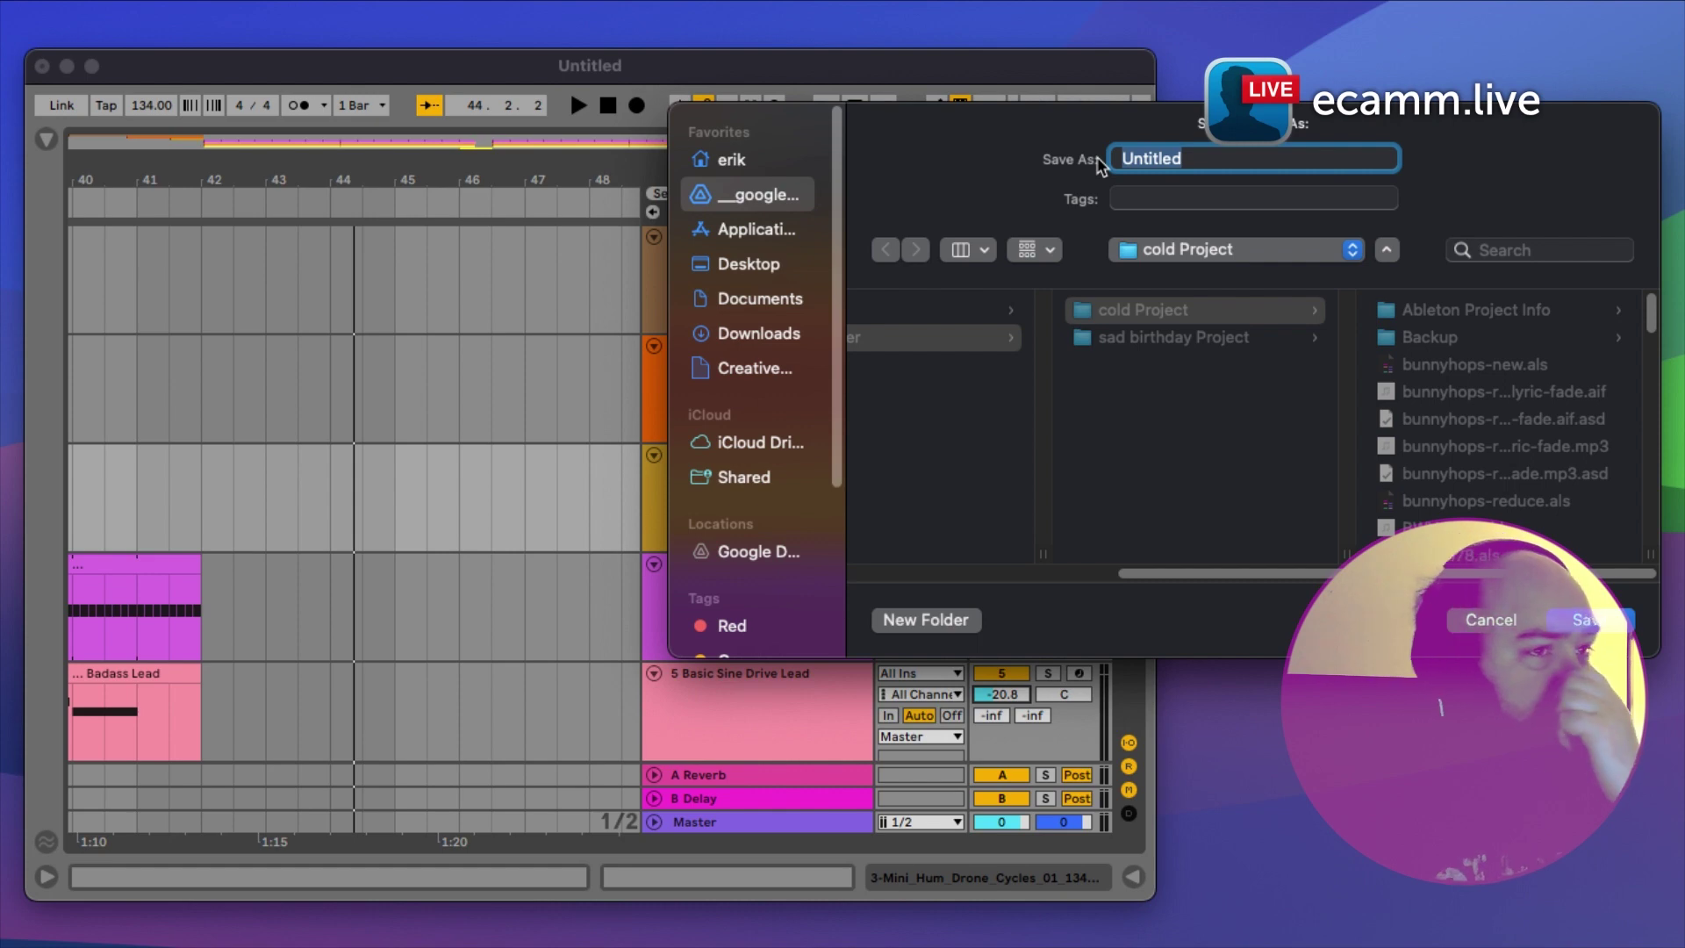
text(insomnia-driven)
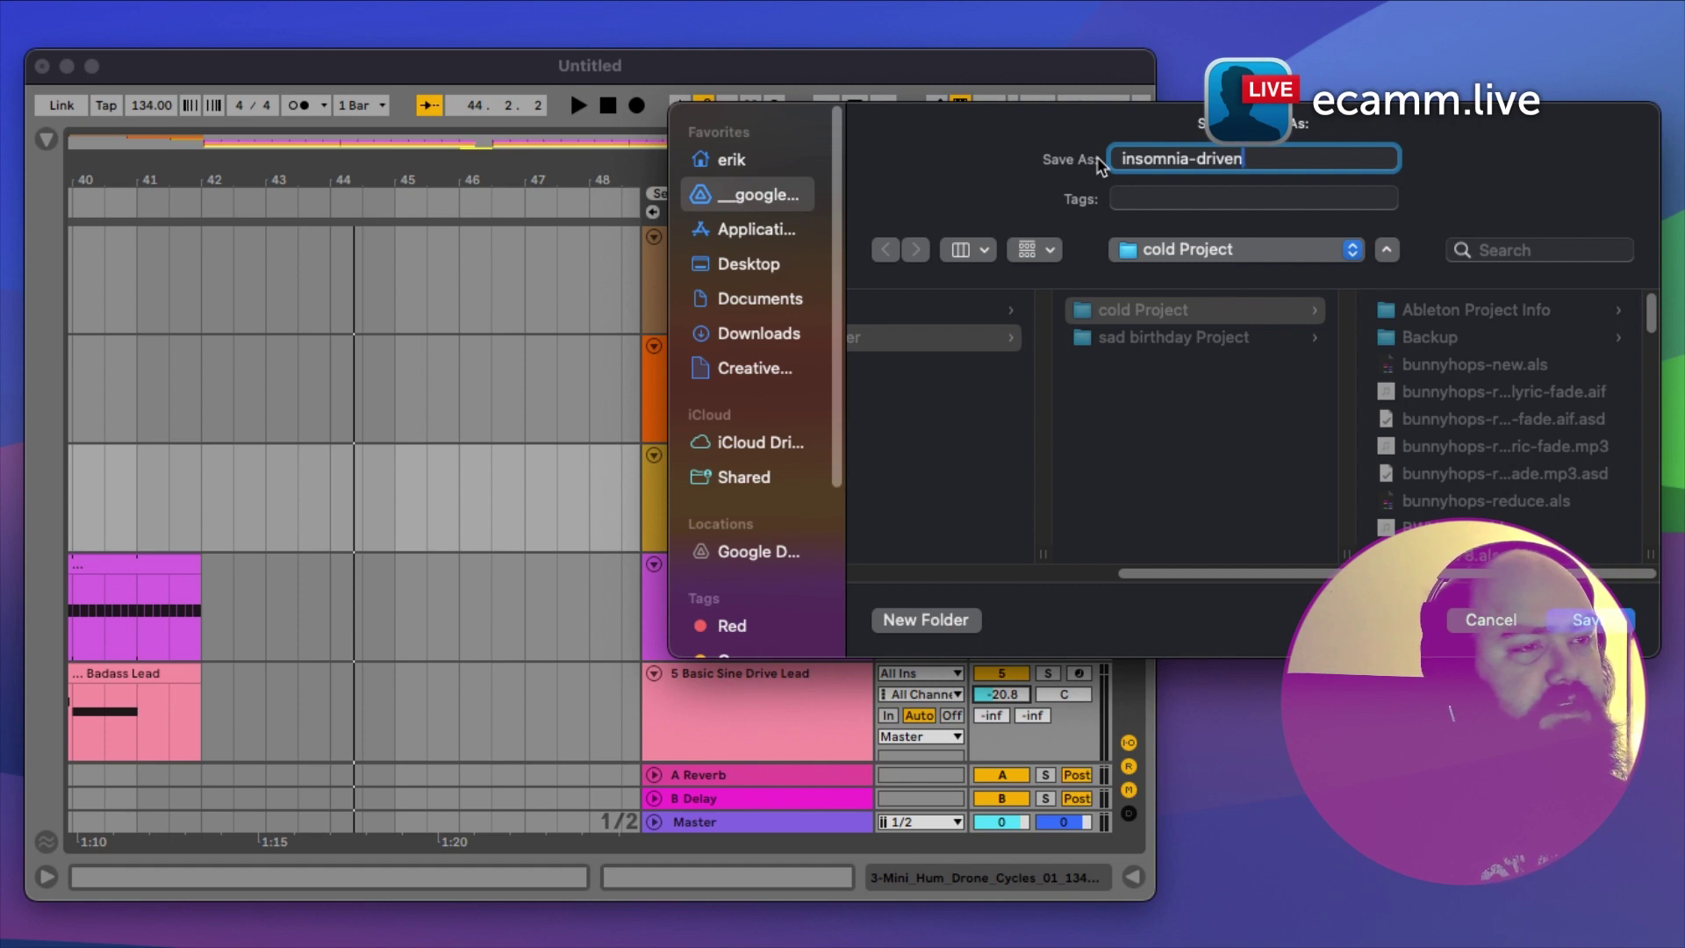
key(Return)
Step: Export the Master track to WAV and MP3 as 'insomnia-driven' and start rendering
key(super+shift+r)
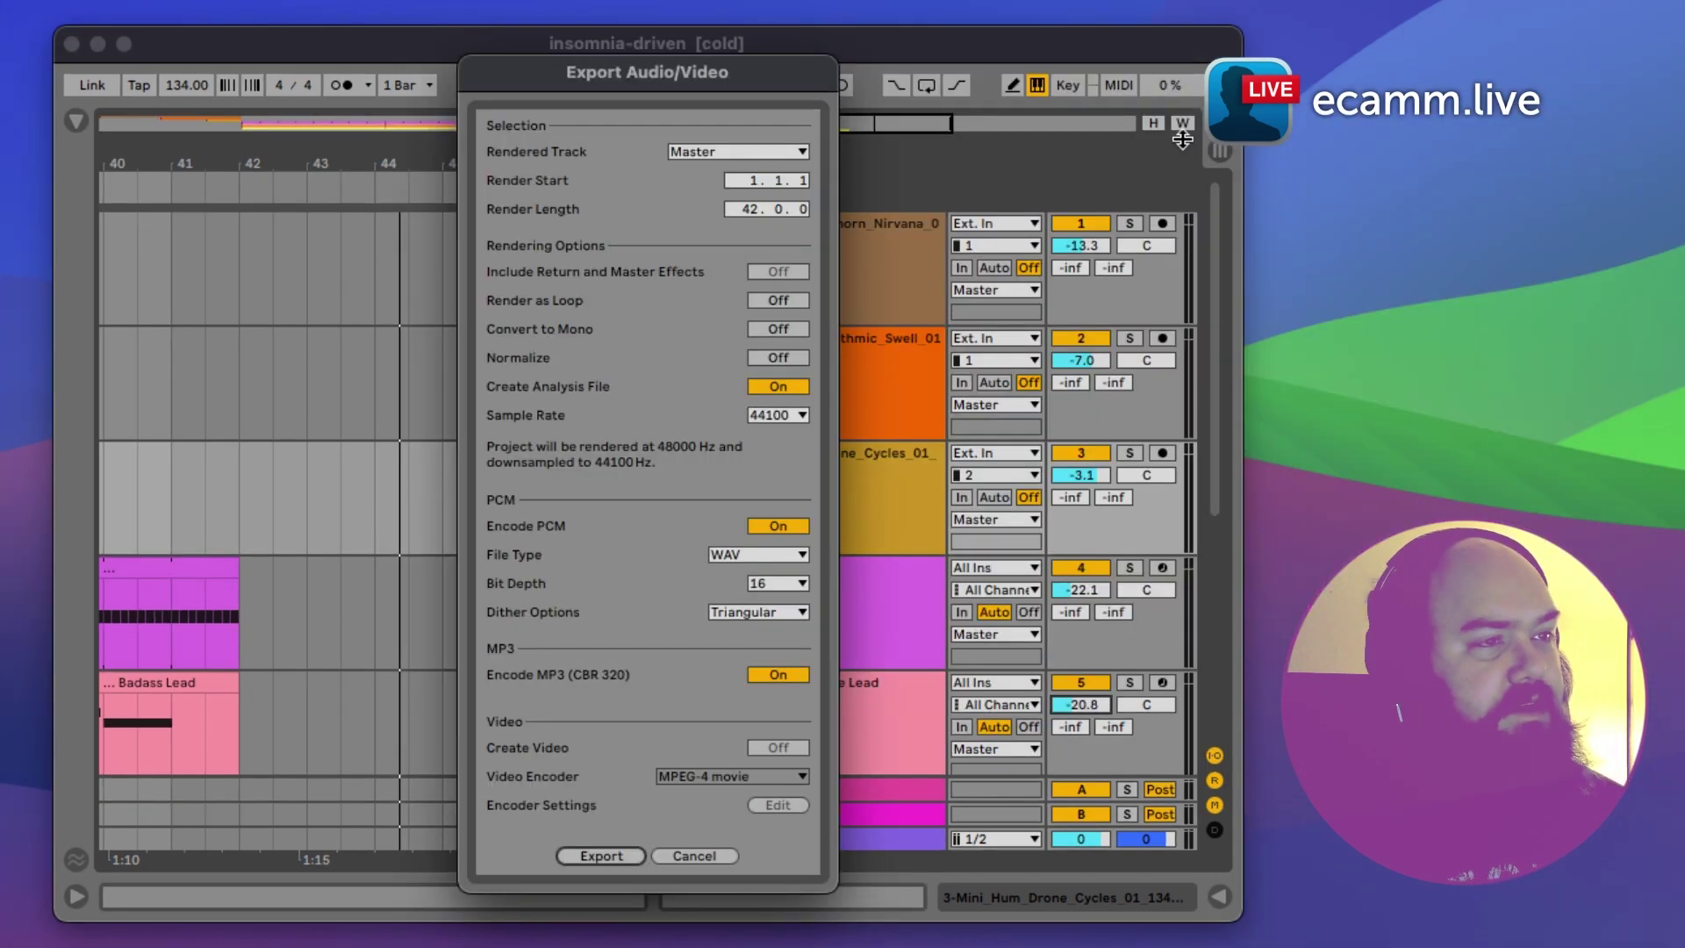
click(604, 856)
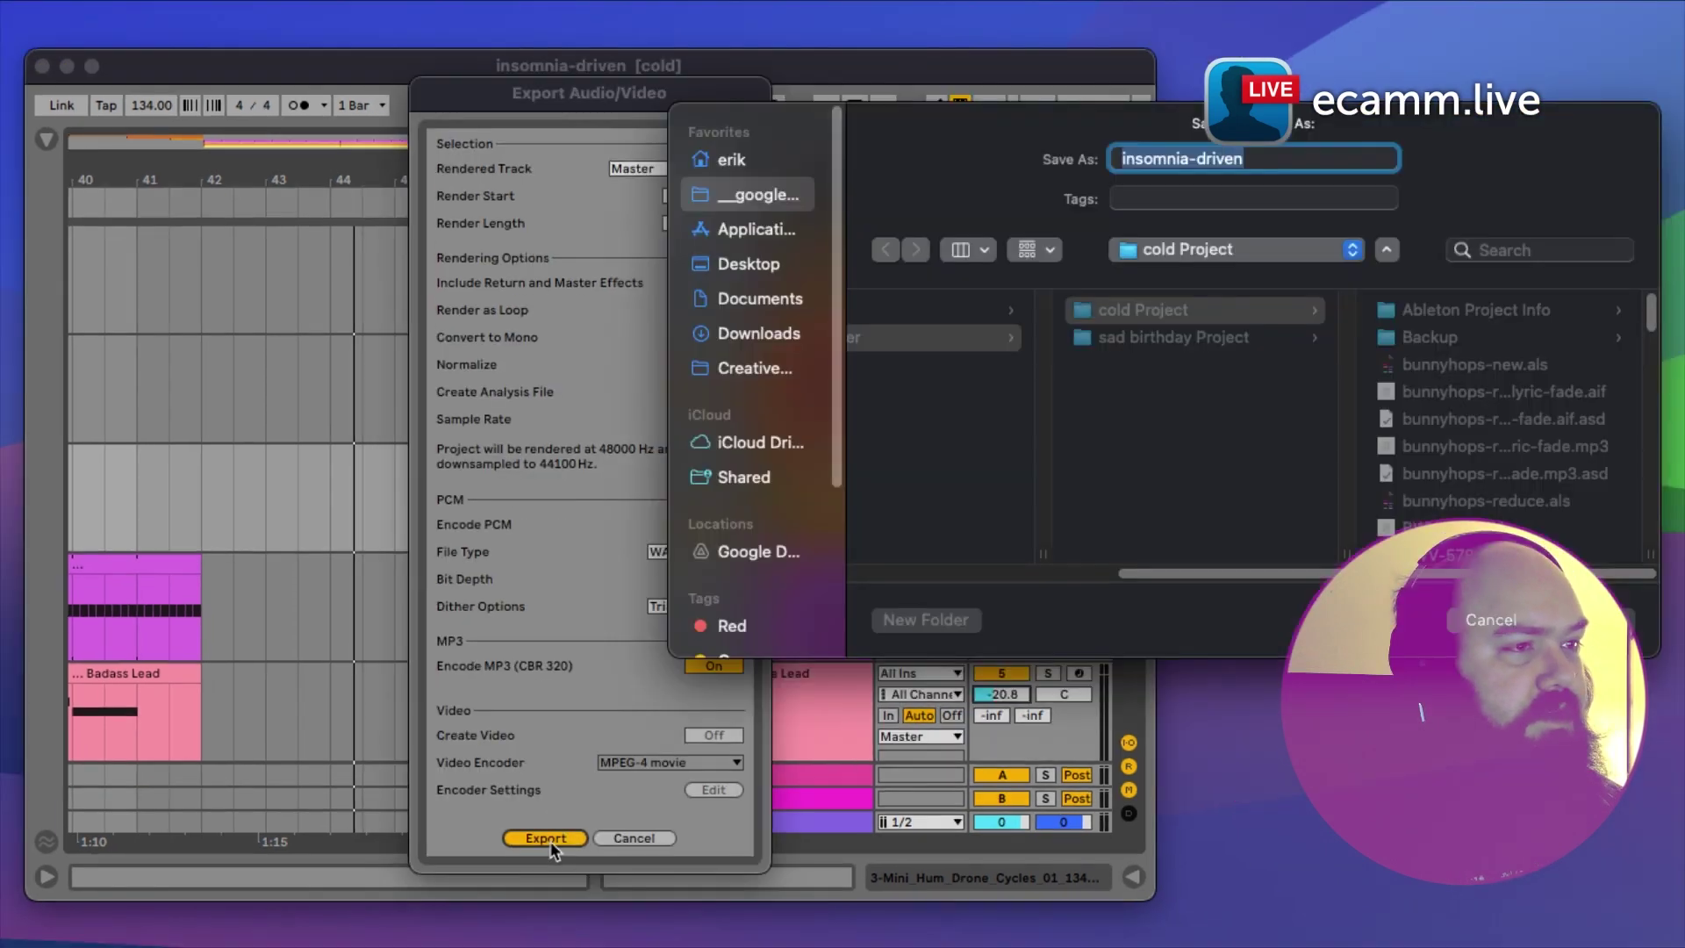
key(Return)
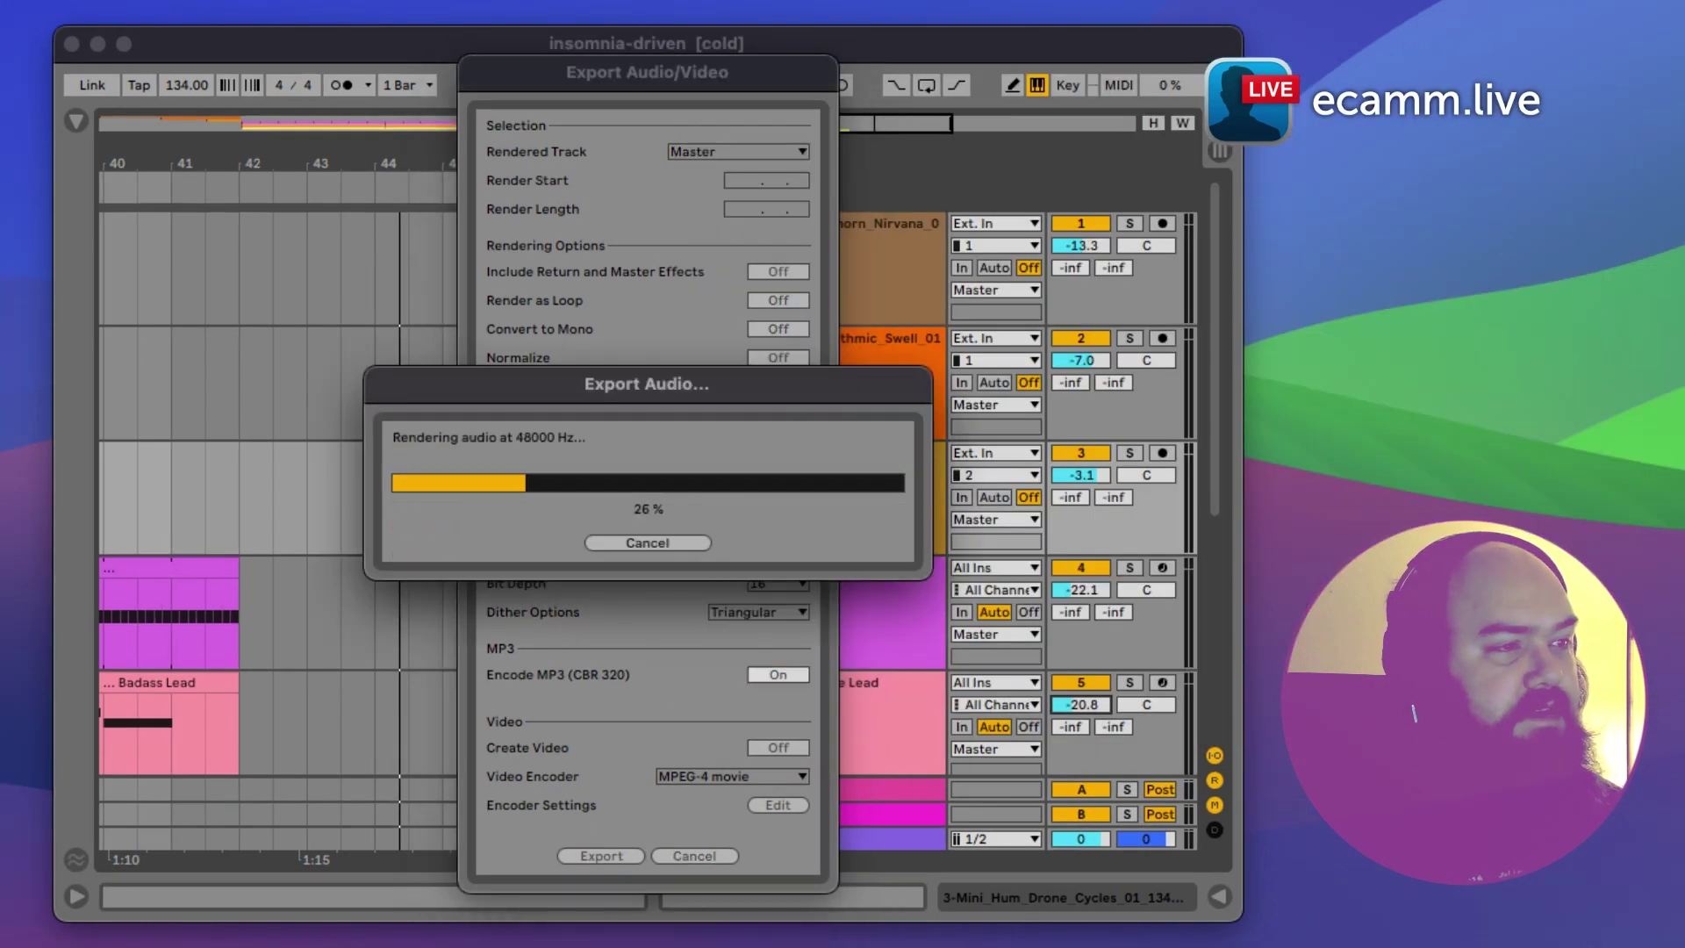